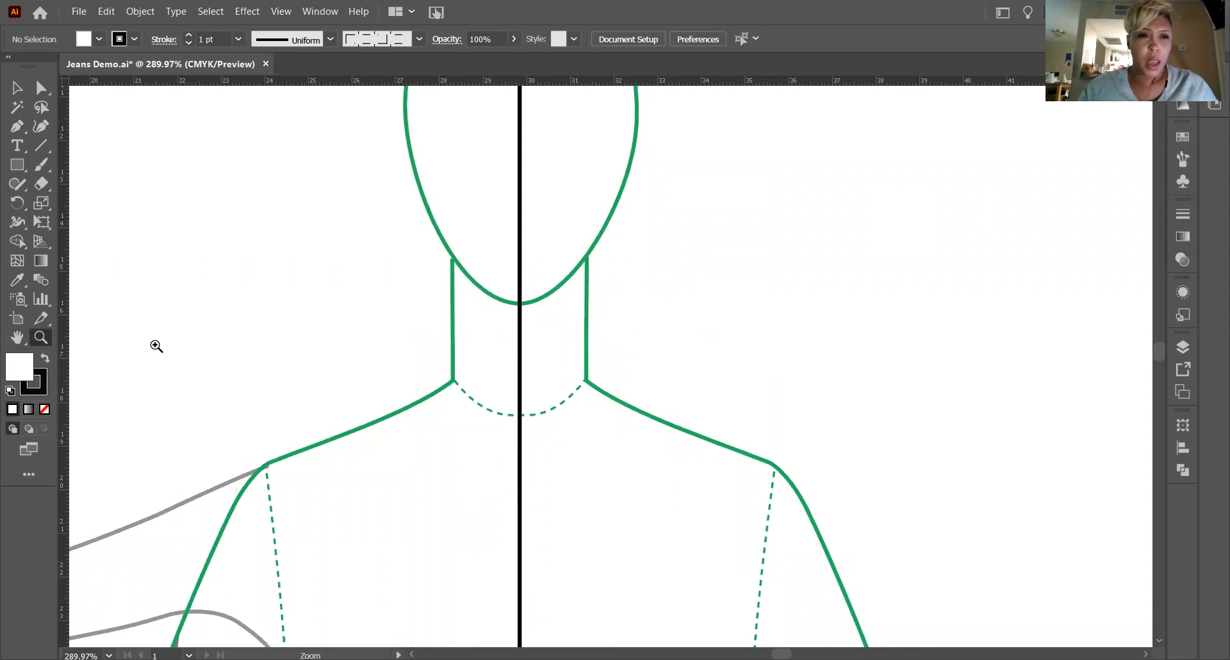
Draw the garment's collar outline with the Pen tool, curving from the center line across the neck and angling down to the shoulder, without fill.
drag(489, 373, 518, 376)
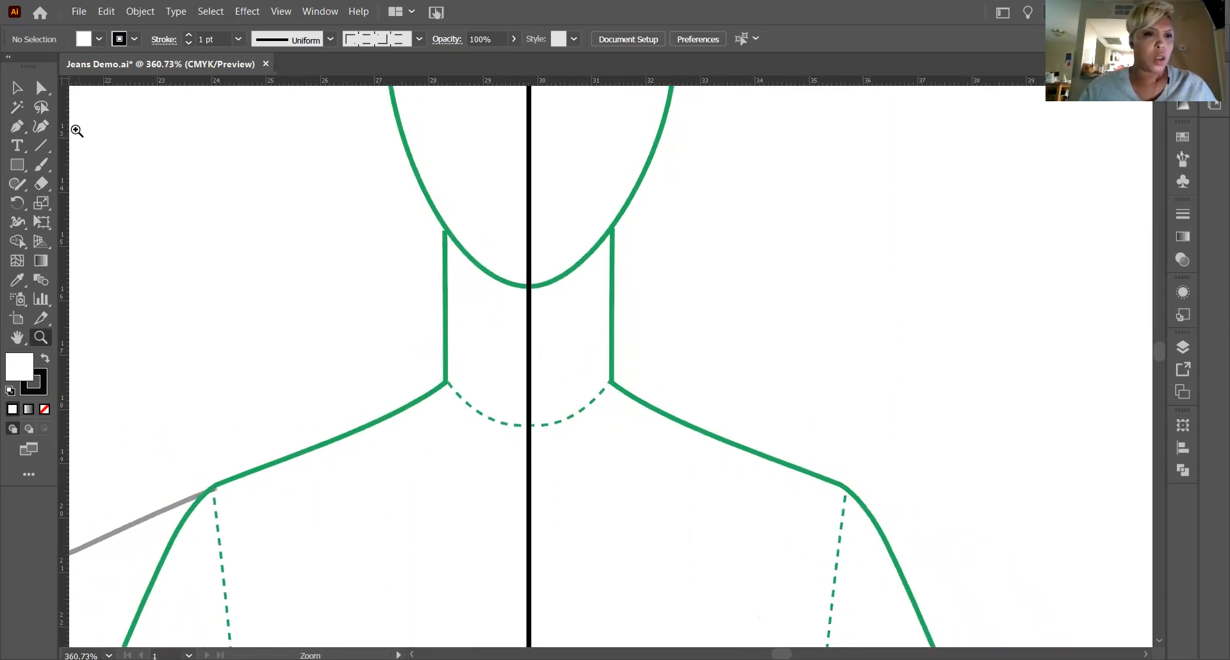
click(18, 127)
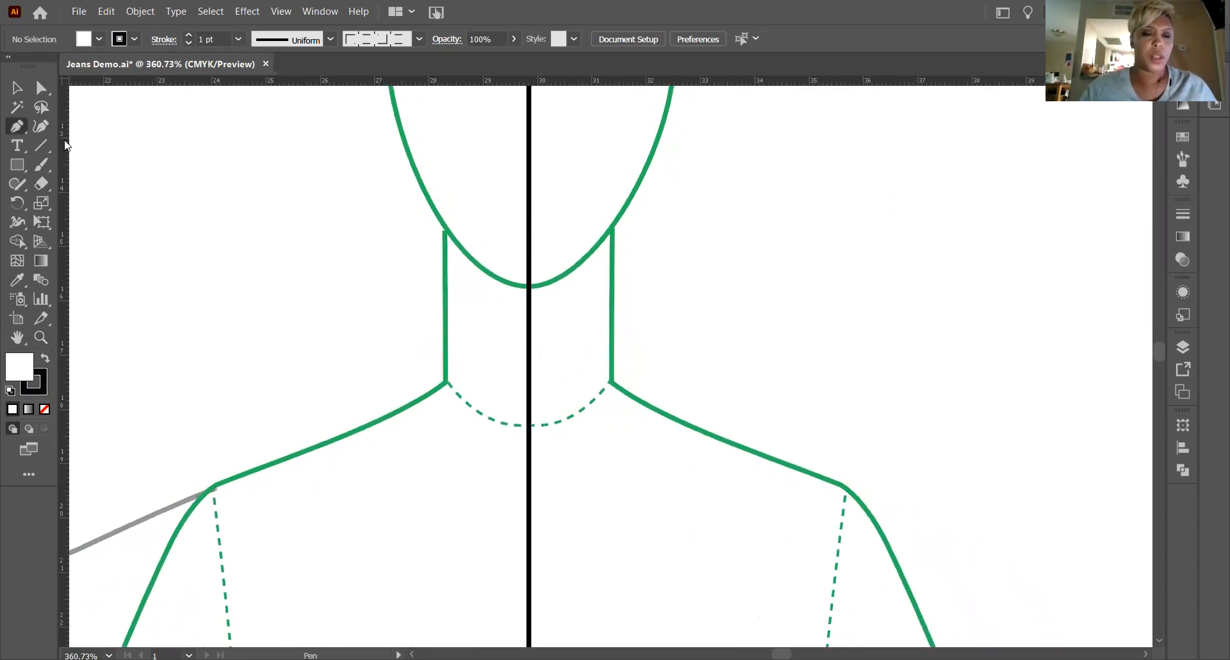
click(528, 317)
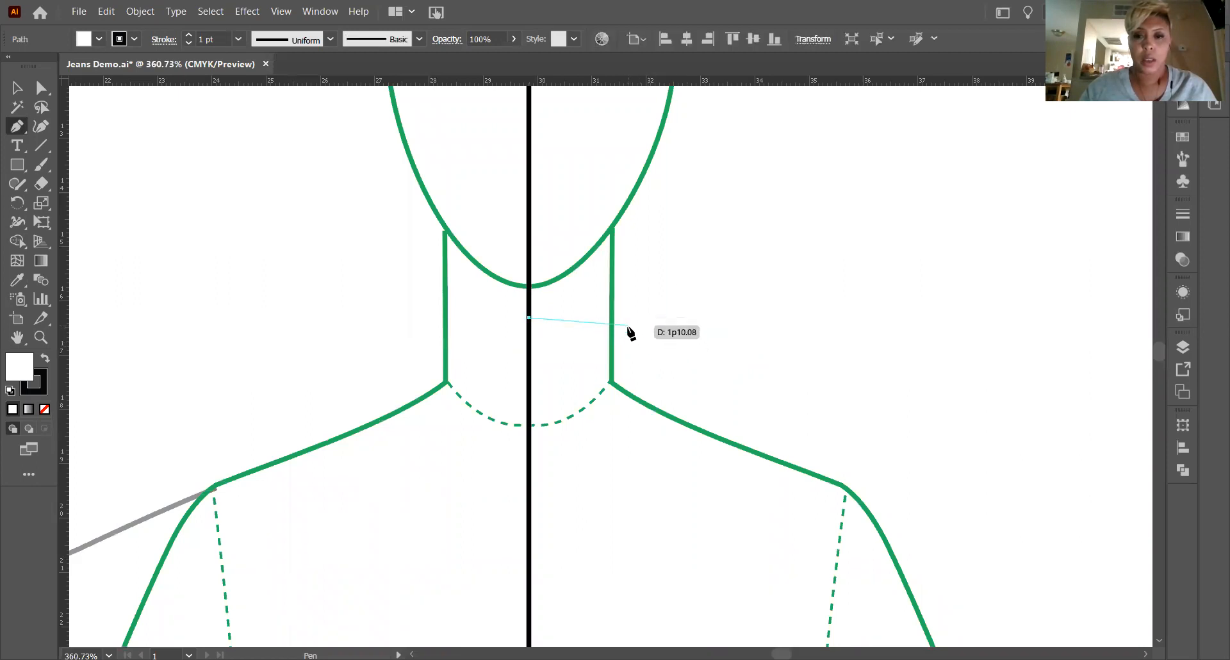
drag(627, 326, 657, 339)
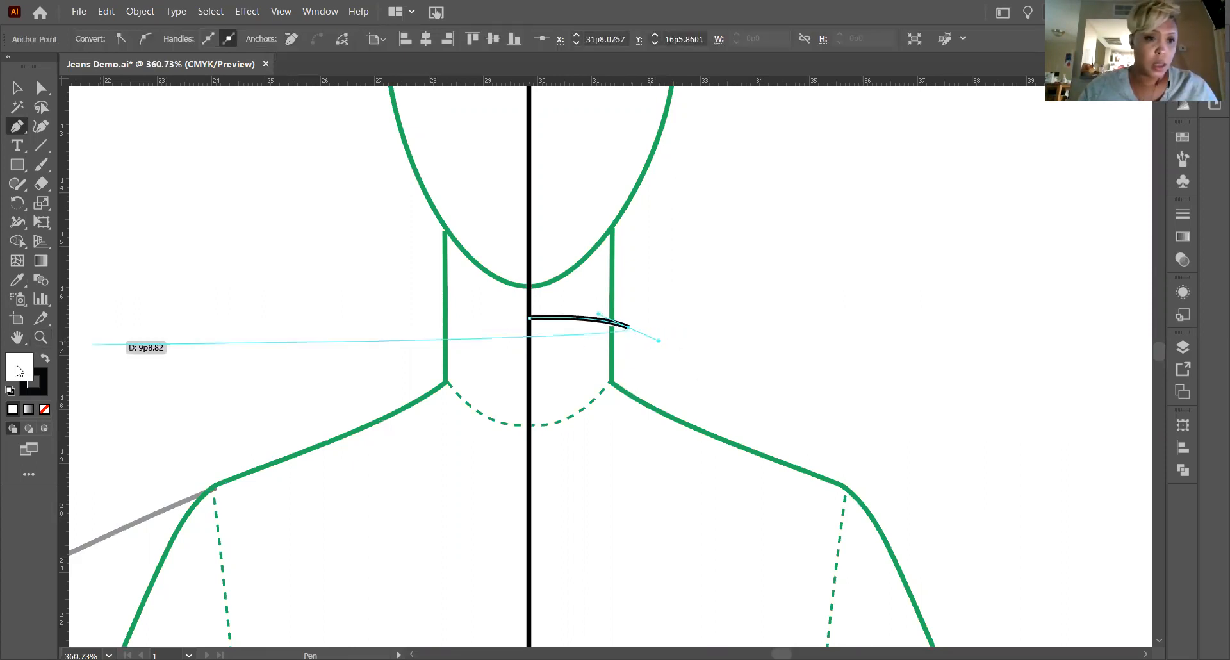
click(45, 409)
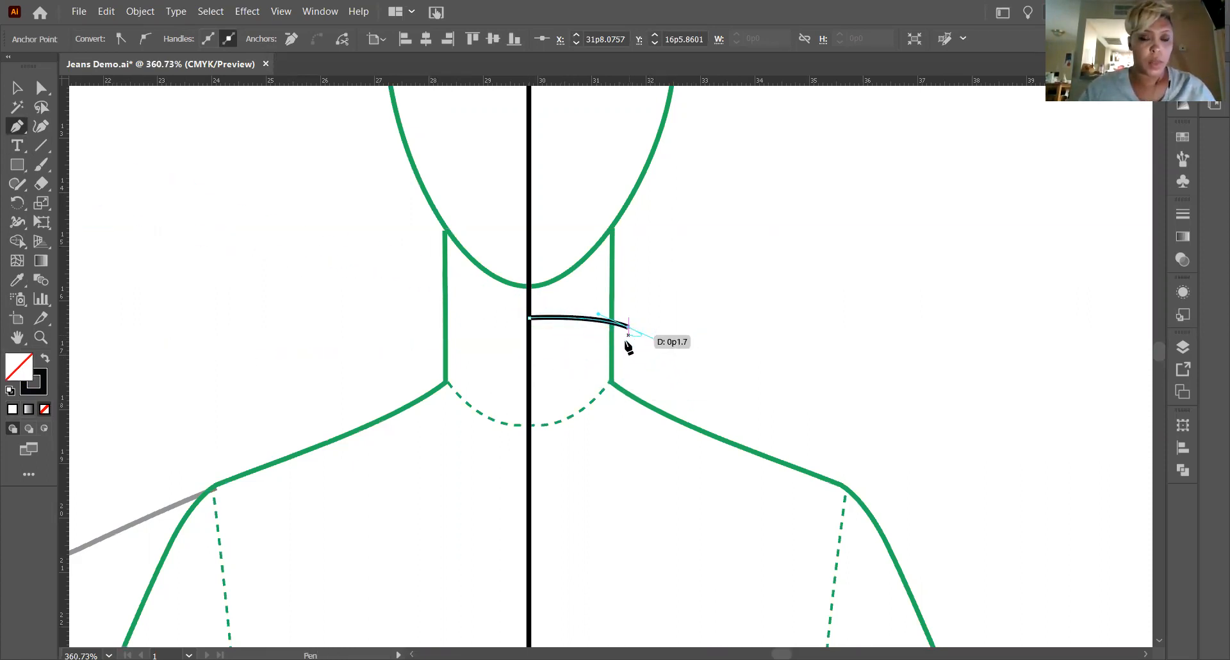
mouse_move(631, 331)
mouse_down()
mouse_move(660, 396)
mouse_move(642, 392)
mouse_up()
scroll(648, 394, down, 3)
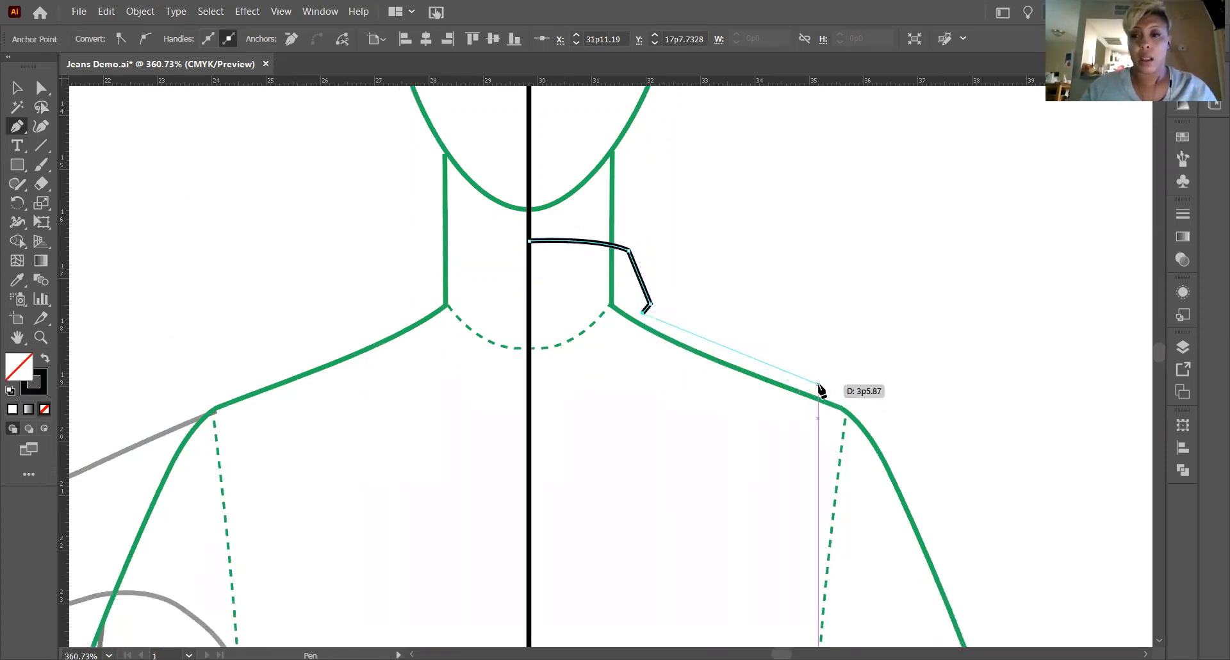
Continue the path straight along the shoulder and curve it over the shoulder point, ending in a corner anchor.
click(824, 388)
scroll(825, 390, down, 5)
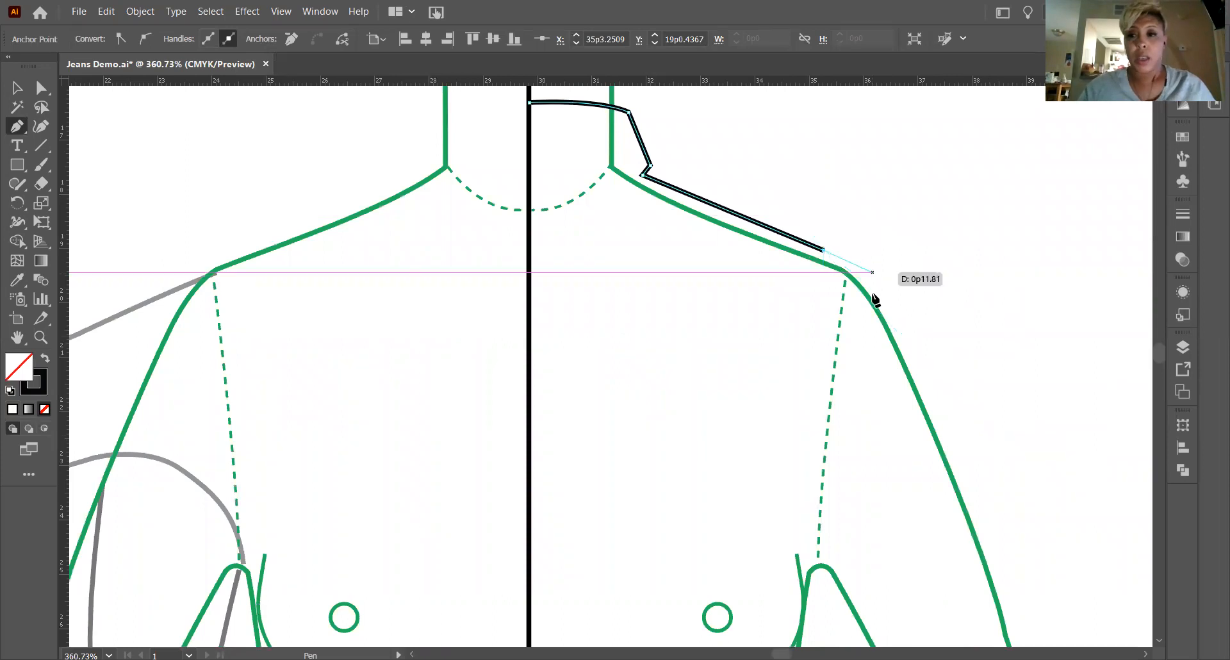
drag(898, 314, 926, 365)
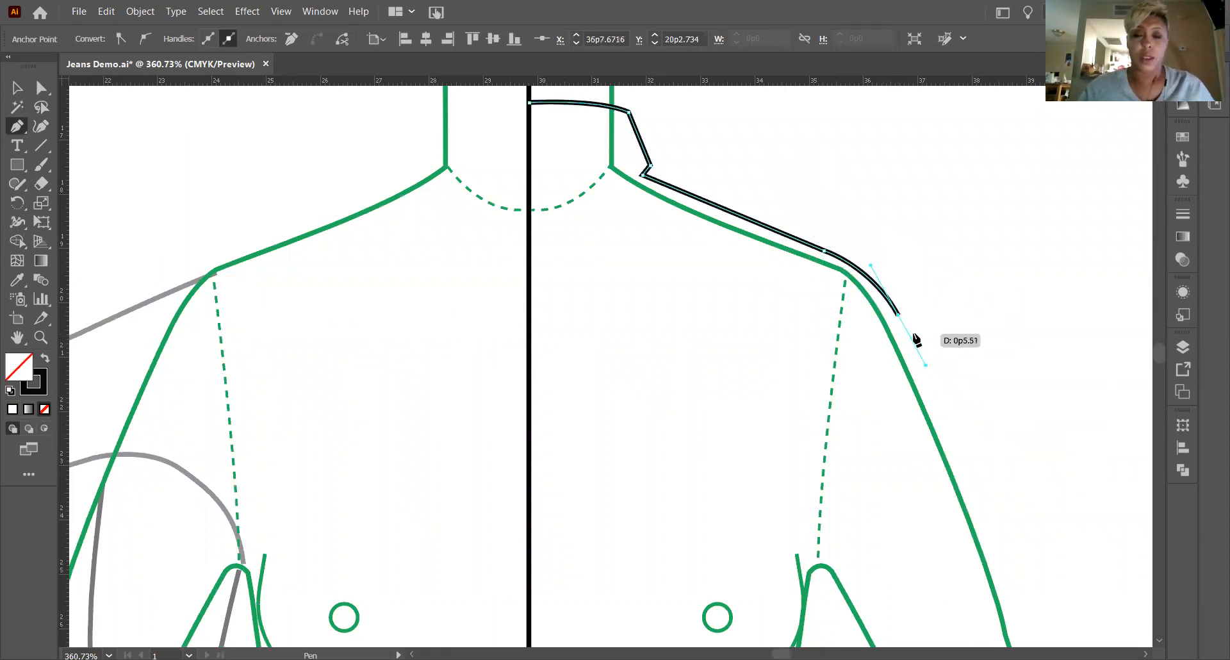
scroll(913, 344, down, 1)
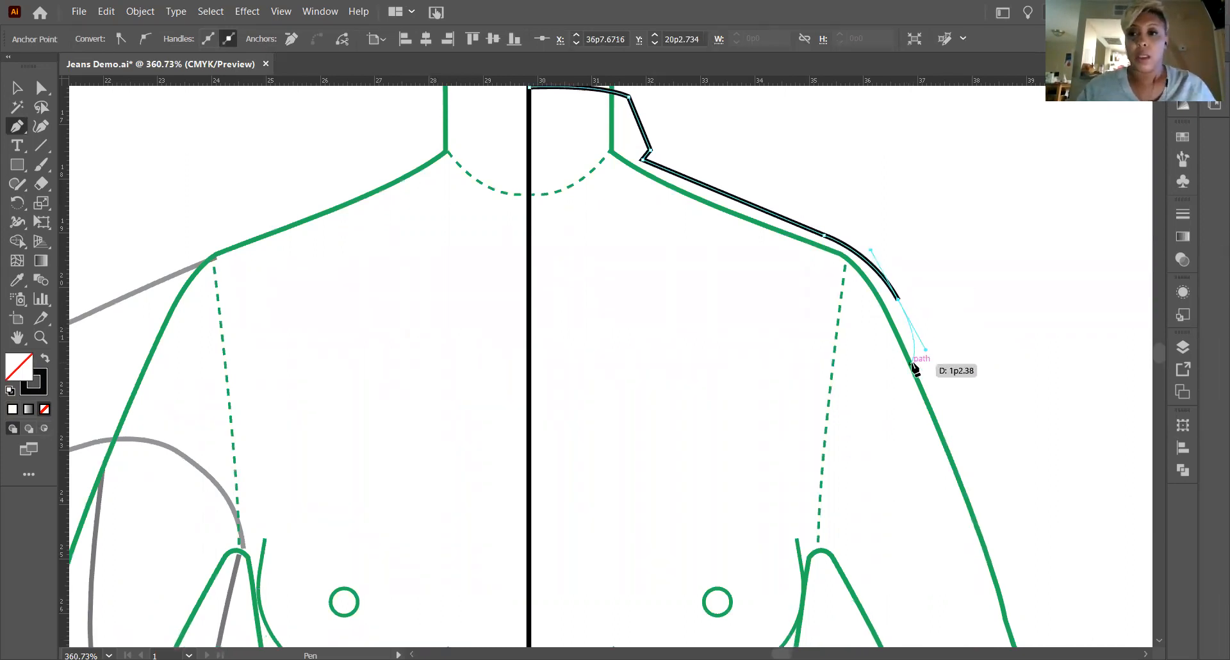
scroll(919, 359, down, 3)
click(898, 254)
Extend the outer sleeve edge with straight segments down the outside of the arm, past the elbow to the forearm.
scroll(1004, 482, down, 4)
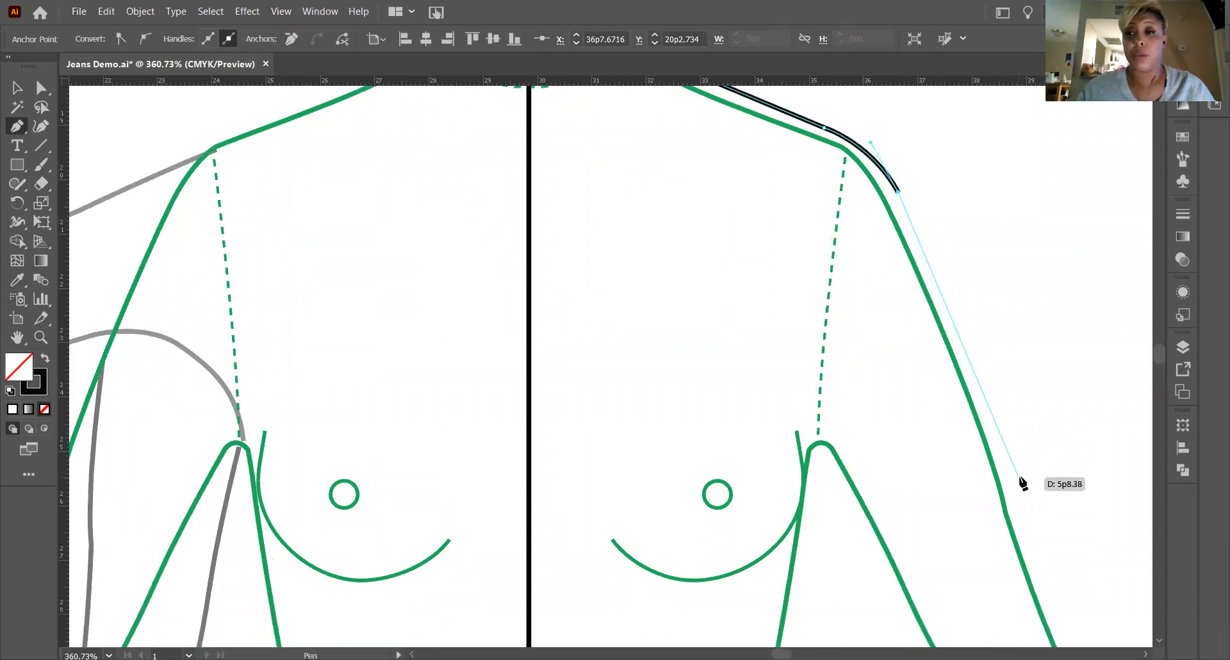
click(1020, 478)
scroll(1021, 475, down, 8)
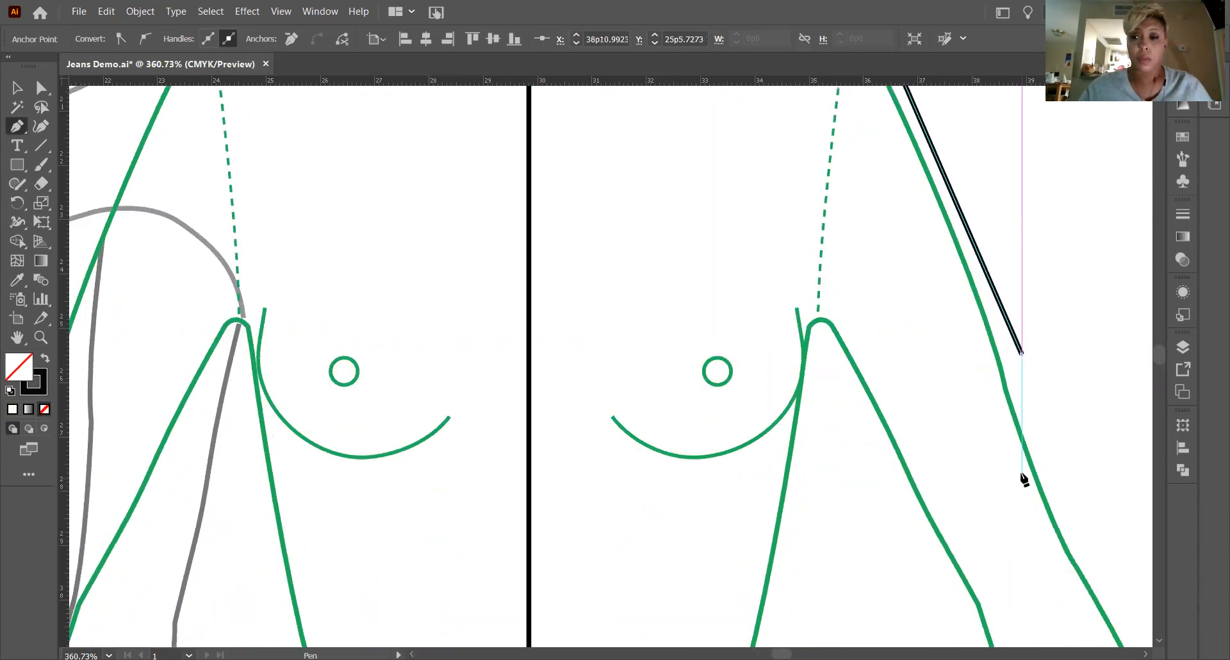
key(space)
drag(741, 405, 502, 395)
mouse_move(550, 333)
mouse_down()
mouse_move(589, 496)
mouse_move(588, 465)
mouse_move(510, 282)
mouse_up()
drag(582, 406, 497, 247)
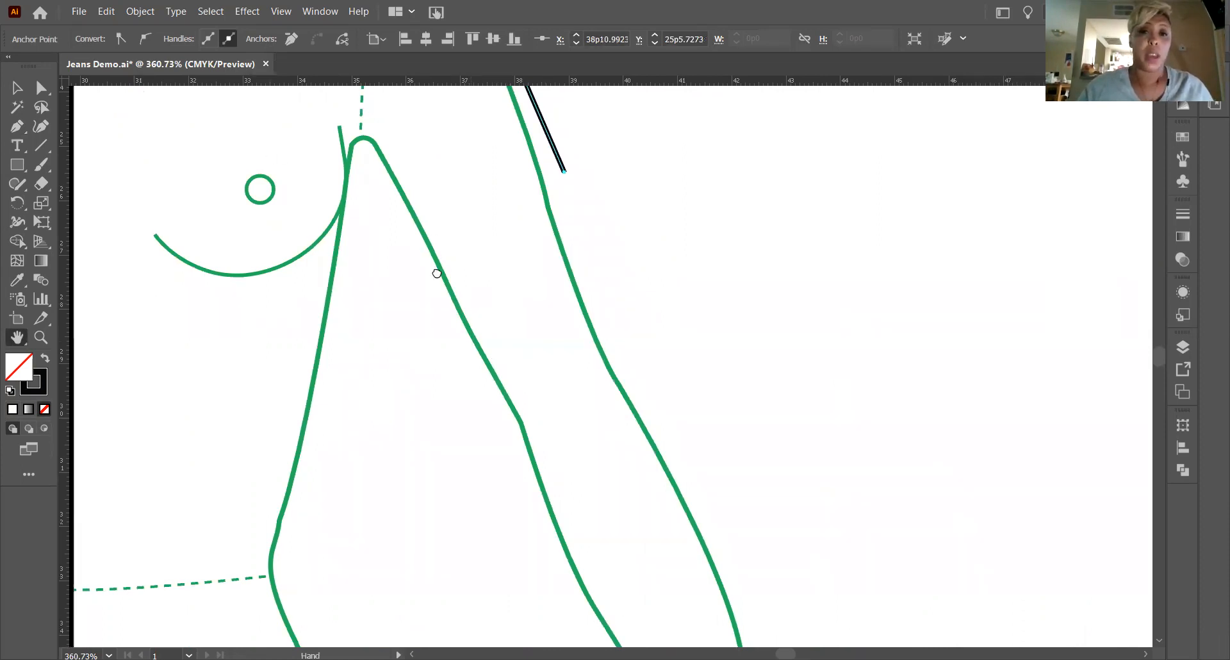
drag(484, 298, 437, 270)
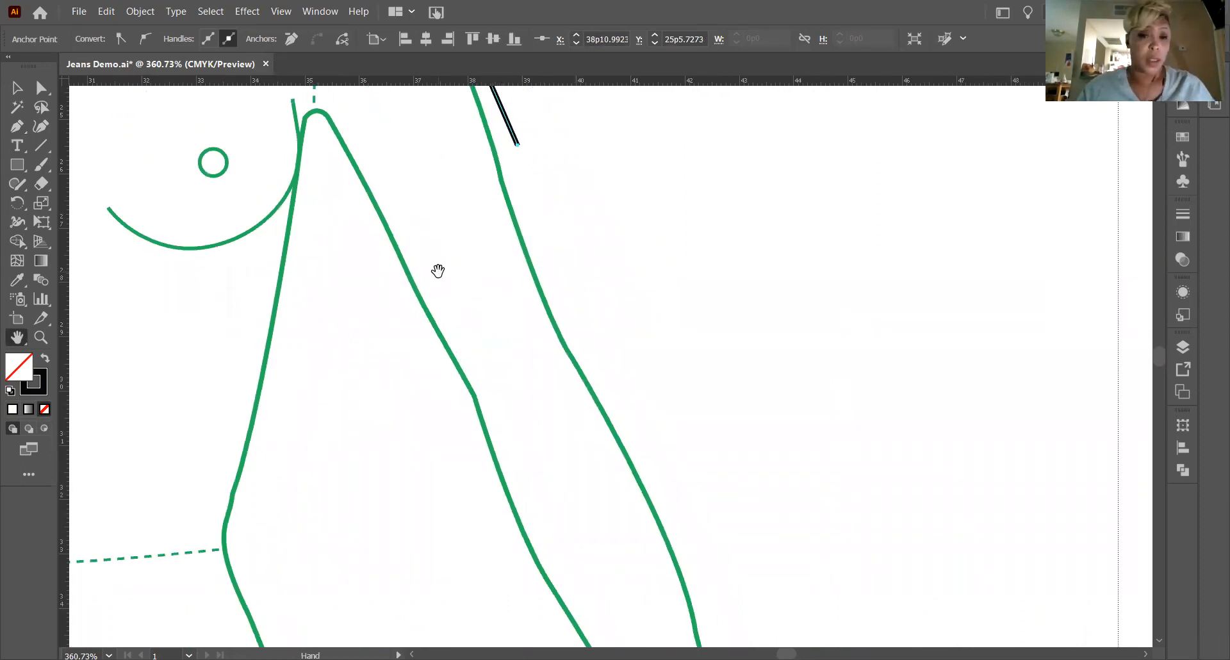
key(v)
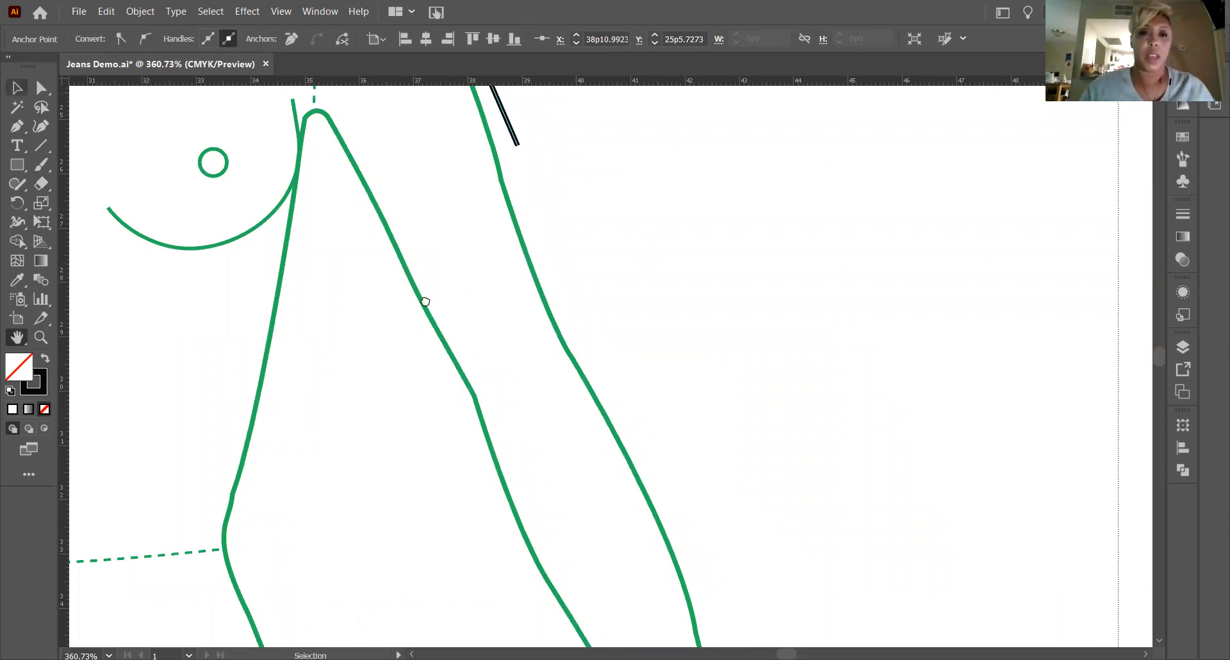
drag(426, 228, 460, 420)
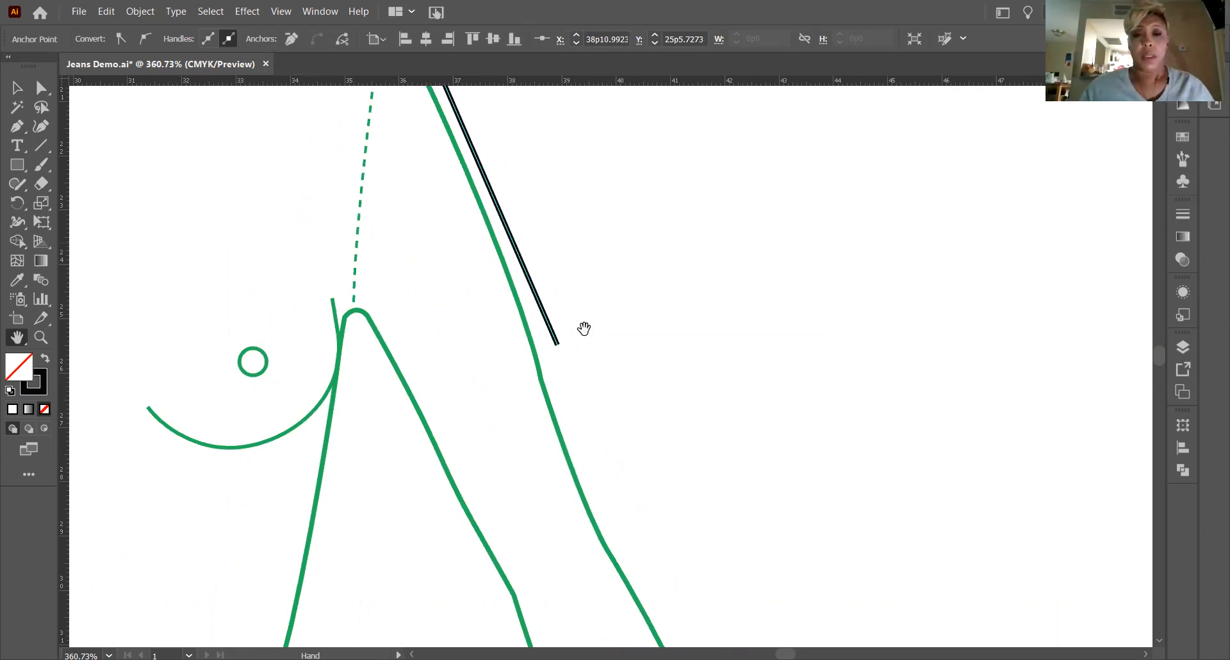
drag(511, 363, 473, 313)
drag(392, 193, 397, 206)
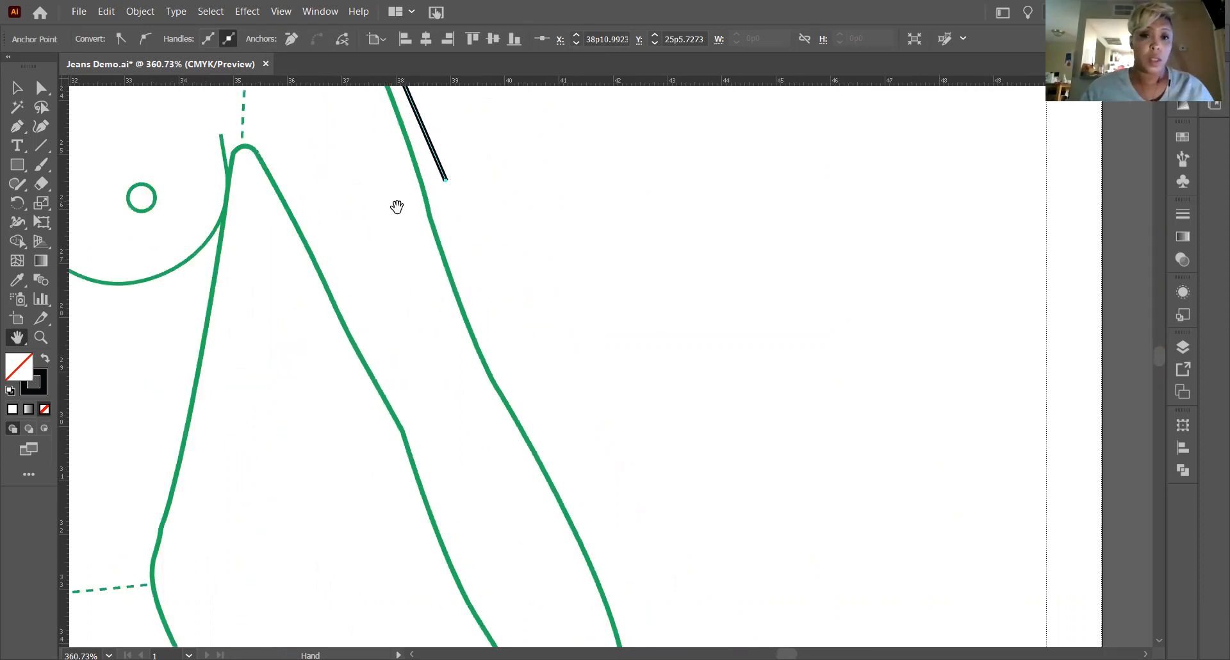
click(19, 130)
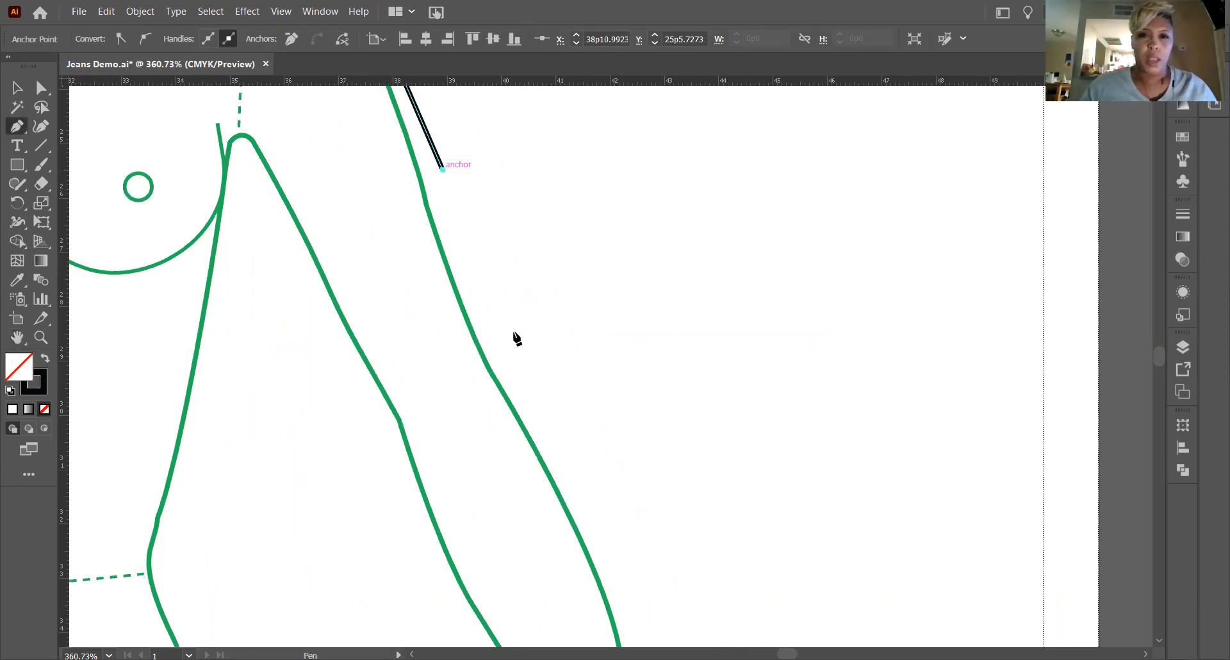
click(601, 525)
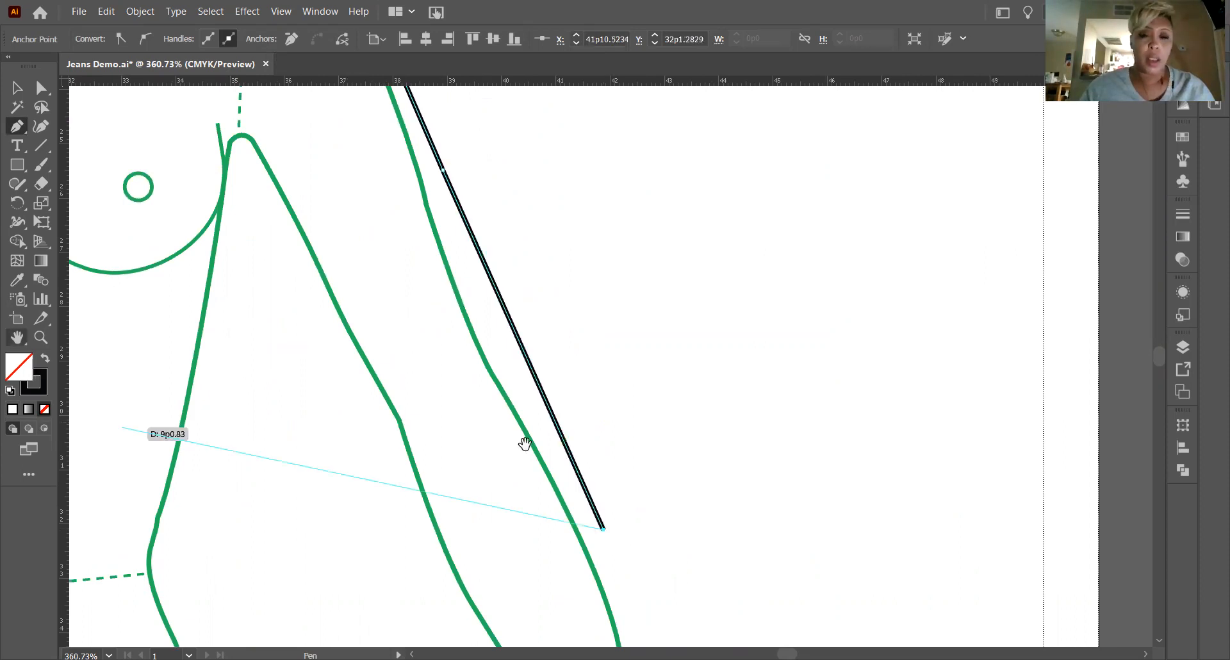
Curve the outer sleeve edge around the forearm and continue it with a straight cuff edge to the wrist.
drag(439, 174, 428, 146)
drag(1, 312, 7, 92)
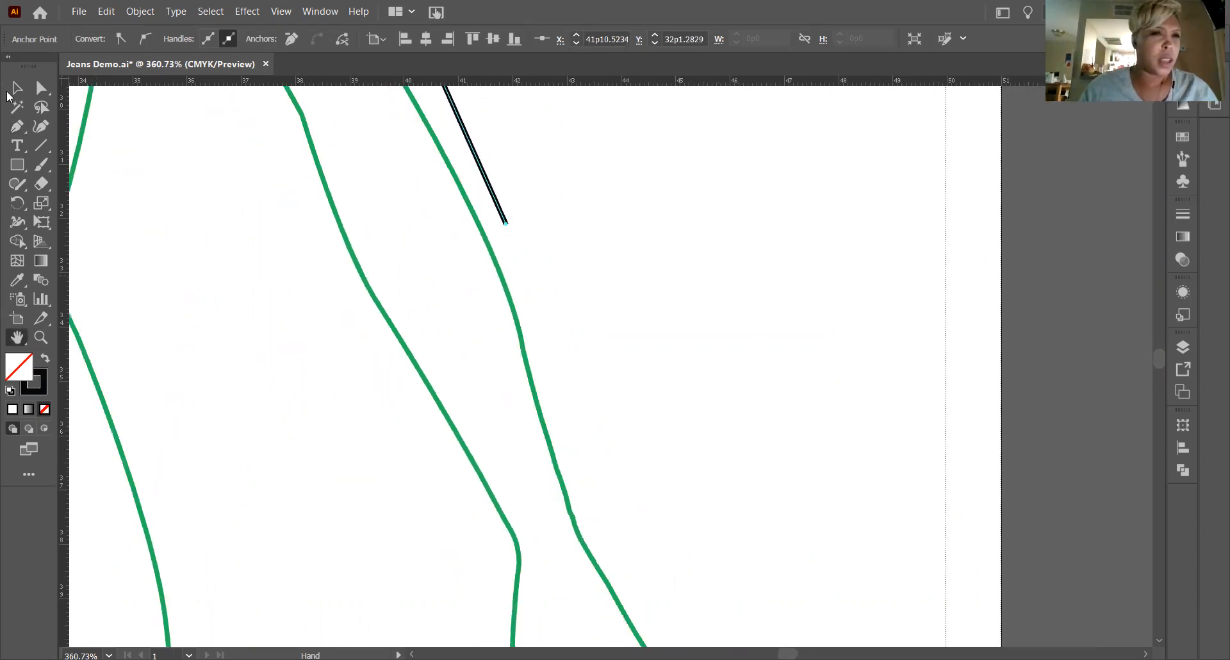
key(p)
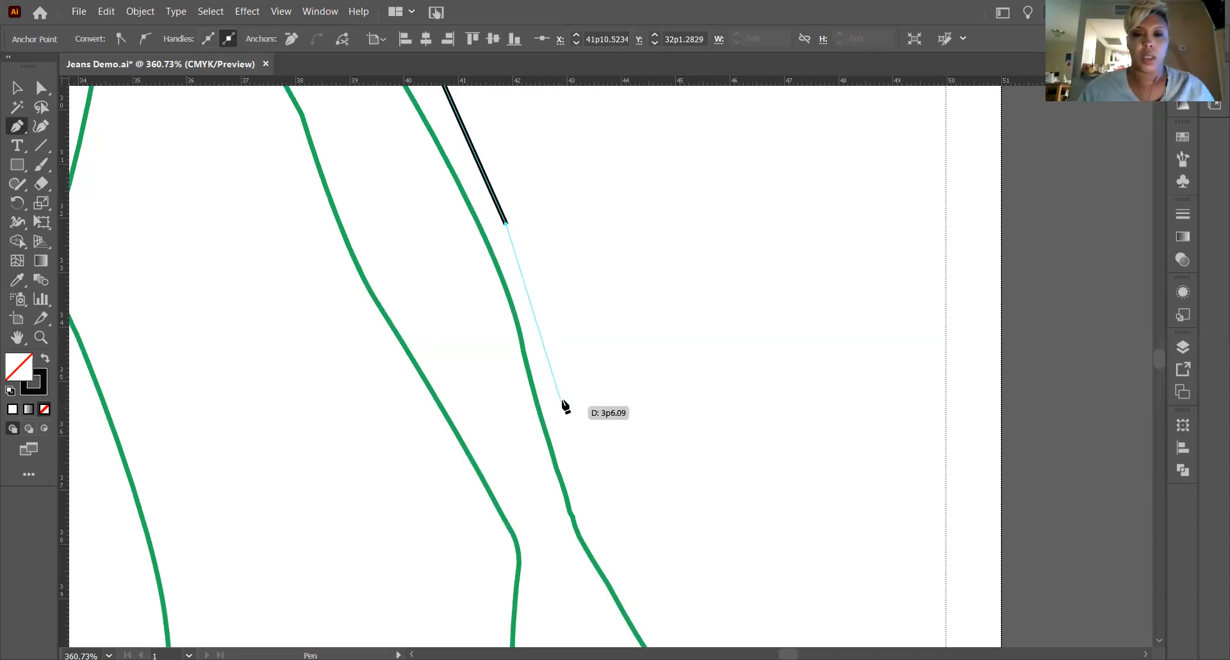
drag(563, 401, 574, 496)
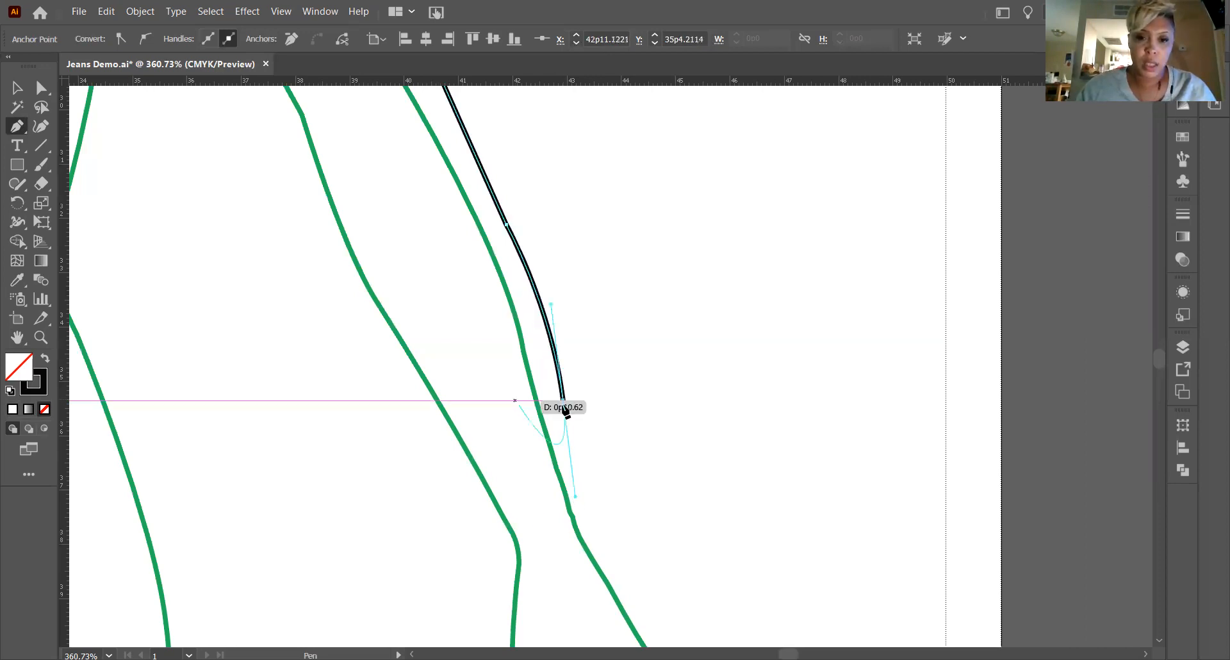
drag(563, 401, 621, 553)
click(621, 554)
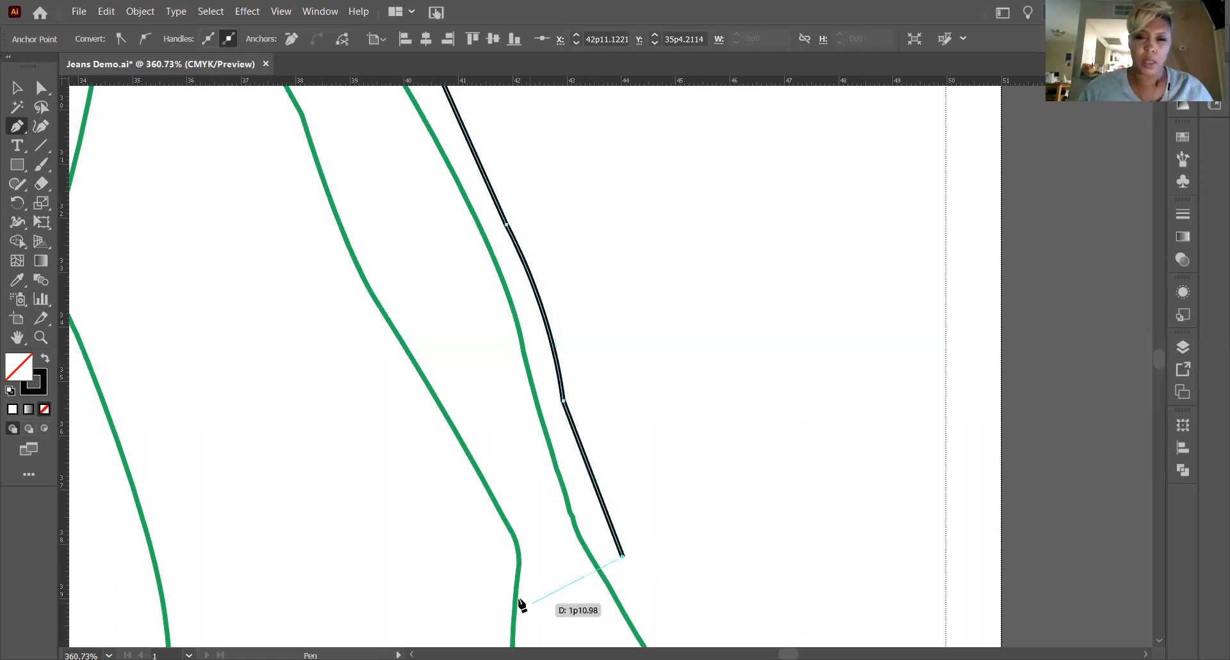
Draw the curved sleeve hem across the wrist and a straight inner cuff edge going back up.
drag(495, 609, 424, 609)
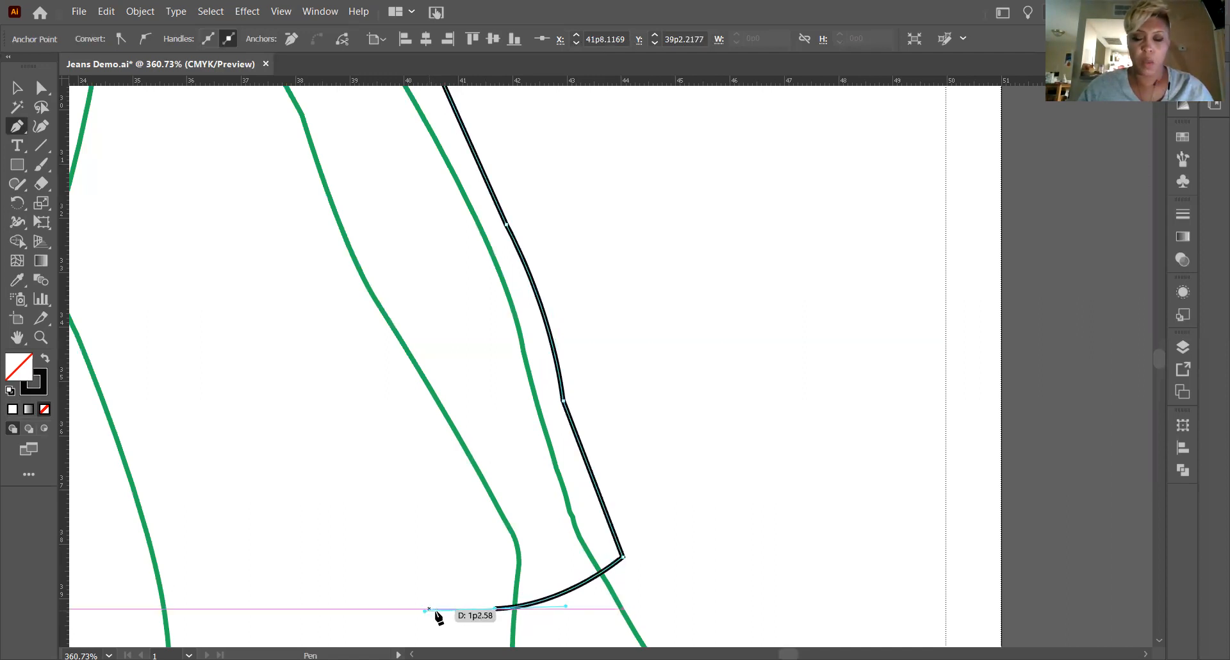
click(16, 337)
scroll(397, 435, down, 1)
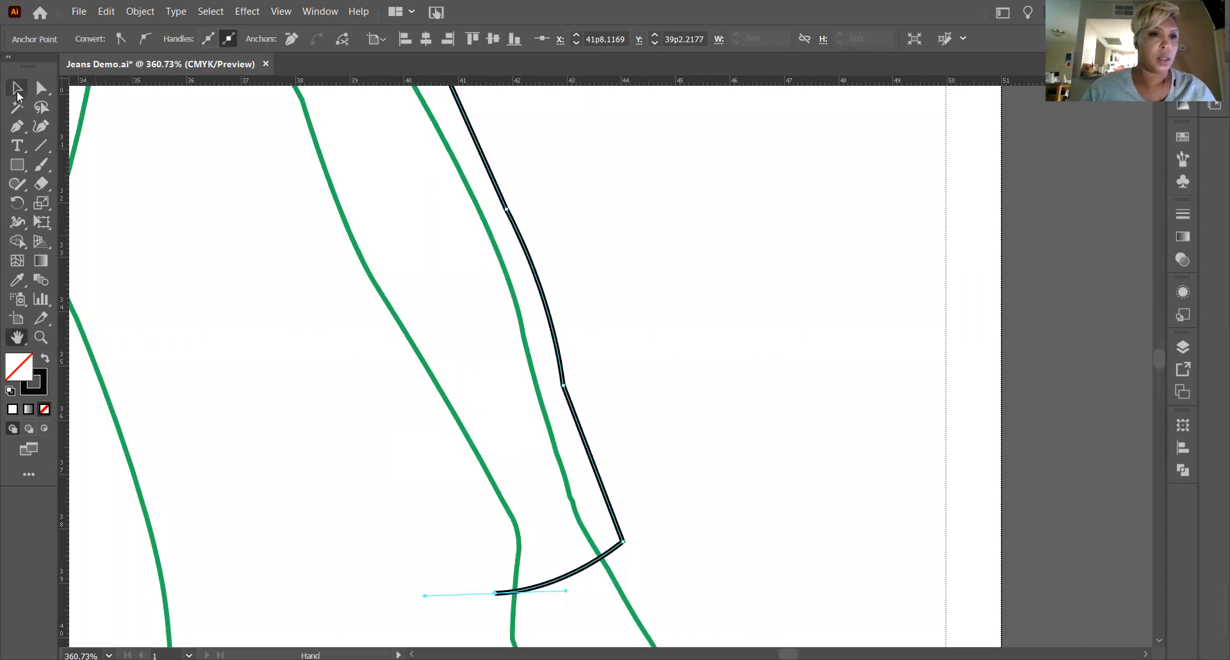
click(18, 127)
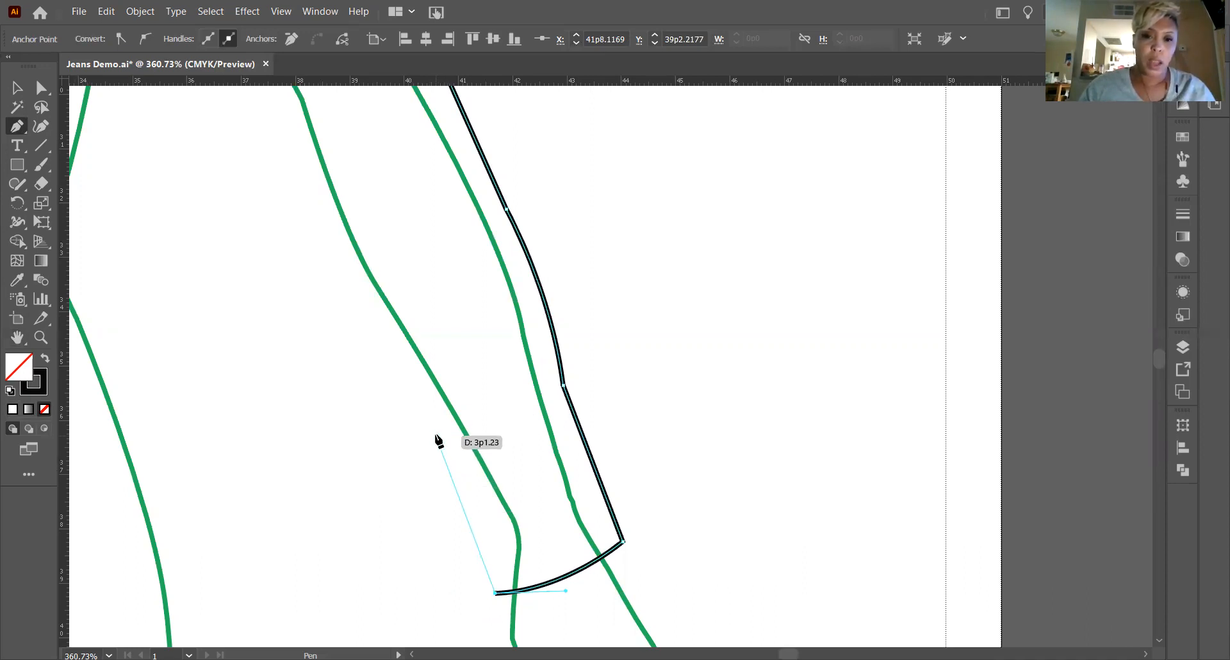
click(436, 438)
scroll(435, 440, up, 1)
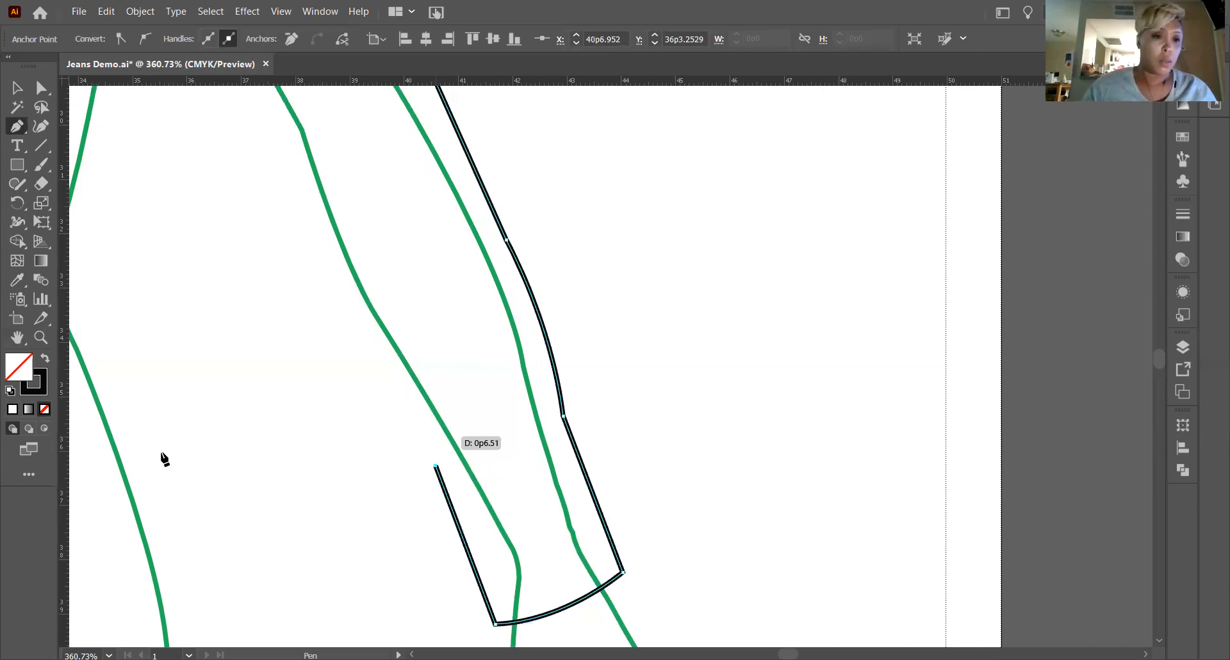
Curve the inner sleeve edge from the top of the cuff up along the inside of the forearm.
scroll(160, 458, up, 3)
click(18, 338)
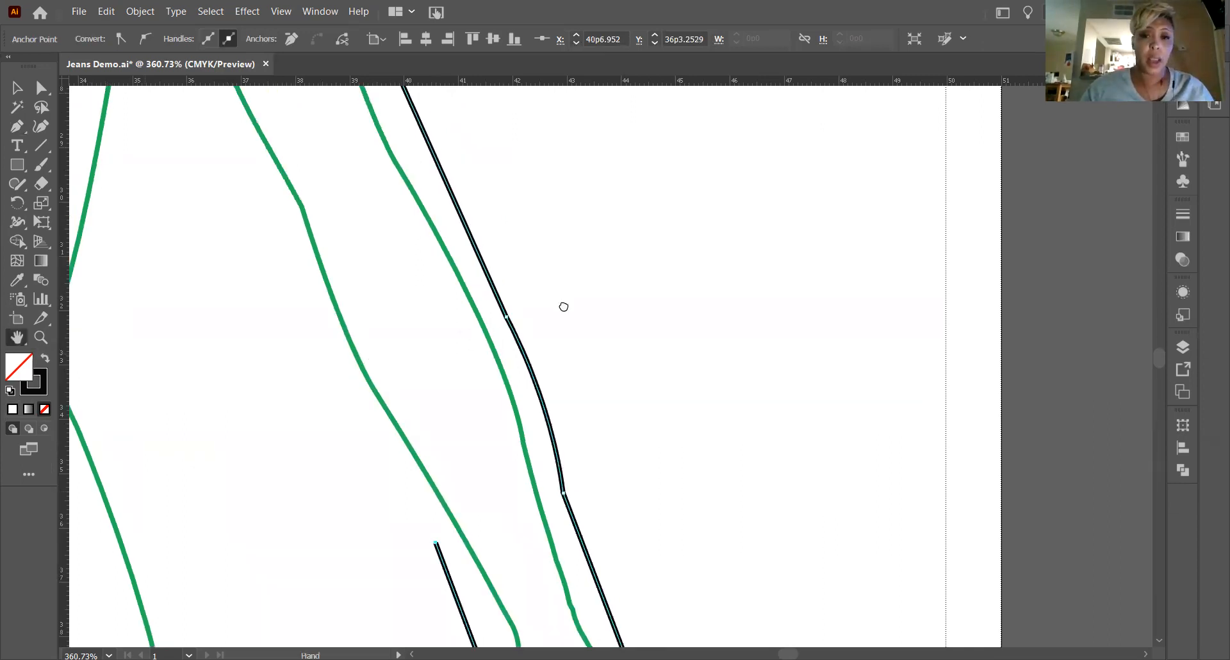
drag(564, 306, 632, 354)
key(p)
click(753, 538)
drag(643, 346, 641, 311)
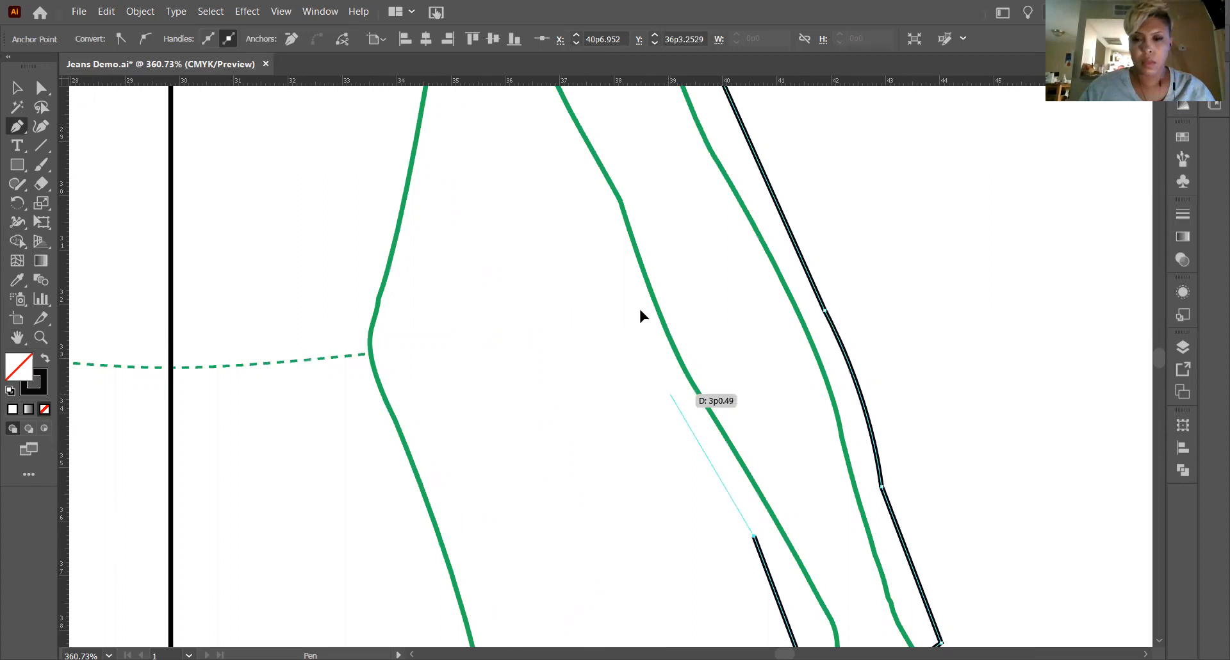
click(673, 401)
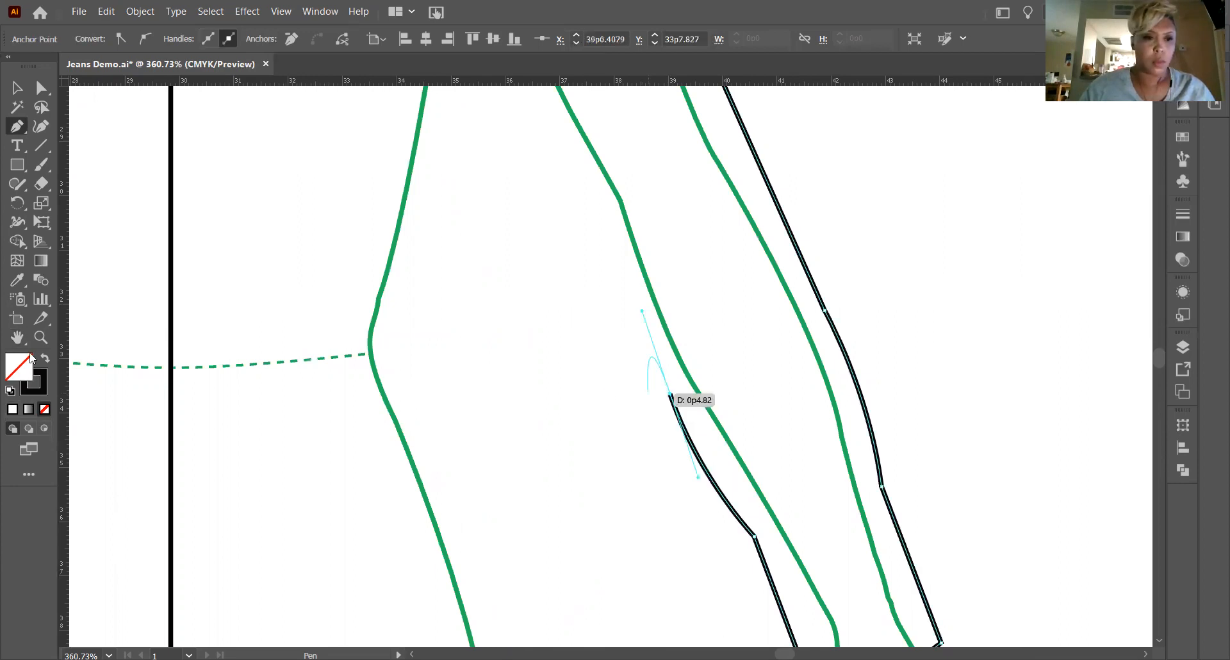
Convert the forearm endpoint to a corner and draw a straight inner sleeve edge up to just below the underarm.
key(space)
drag(525, 406, 551, 468)
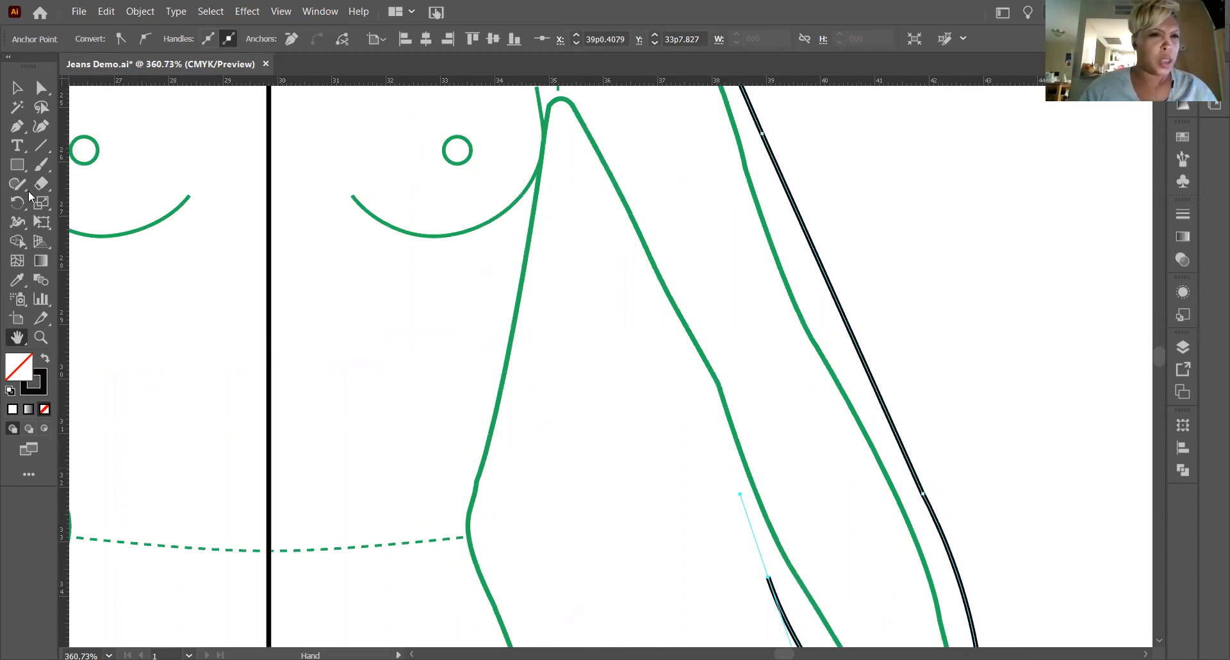
click(17, 130)
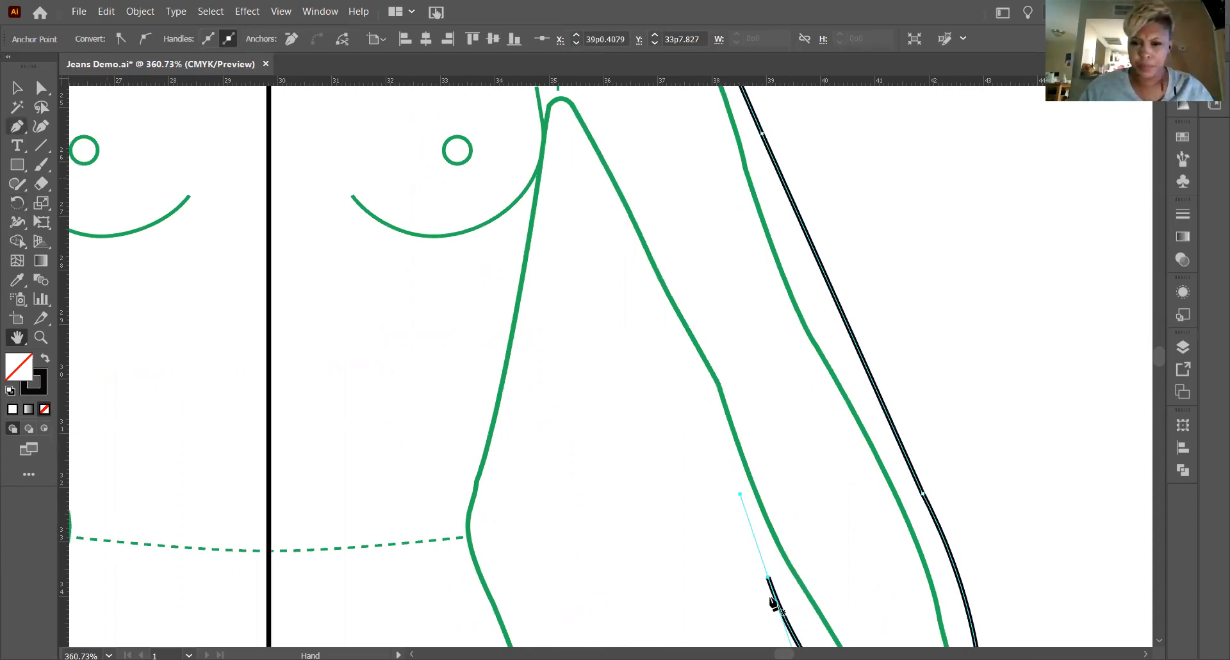
click(768, 577)
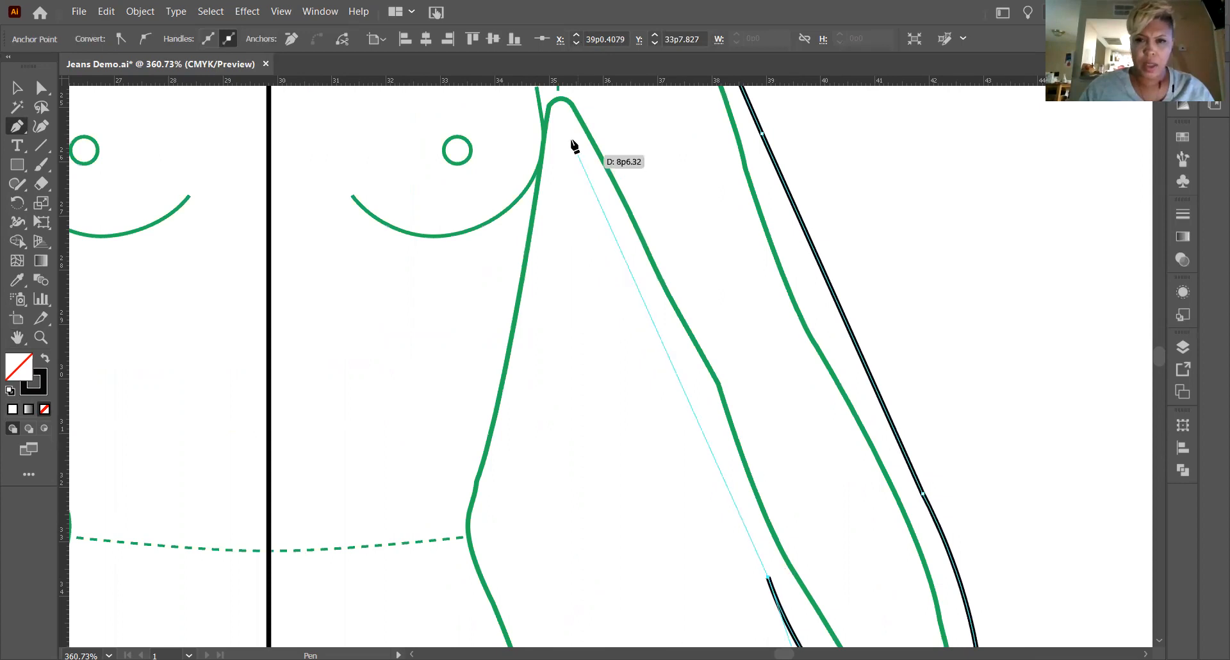
drag(571, 143, 569, 349)
Draw a straight side seam from the underarm point down to just above the waist of the body template.
scroll(569, 363, up, 3)
scroll(569, 349, up, 6)
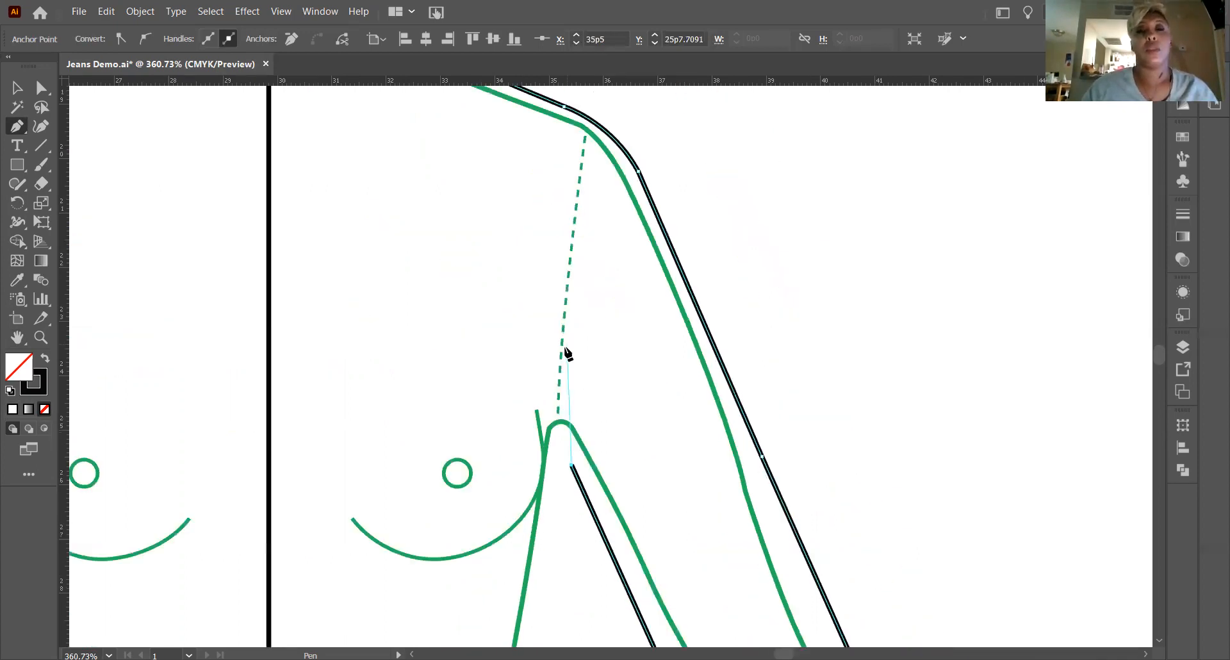
scroll(567, 352, up, 2)
scroll(568, 352, up, 3)
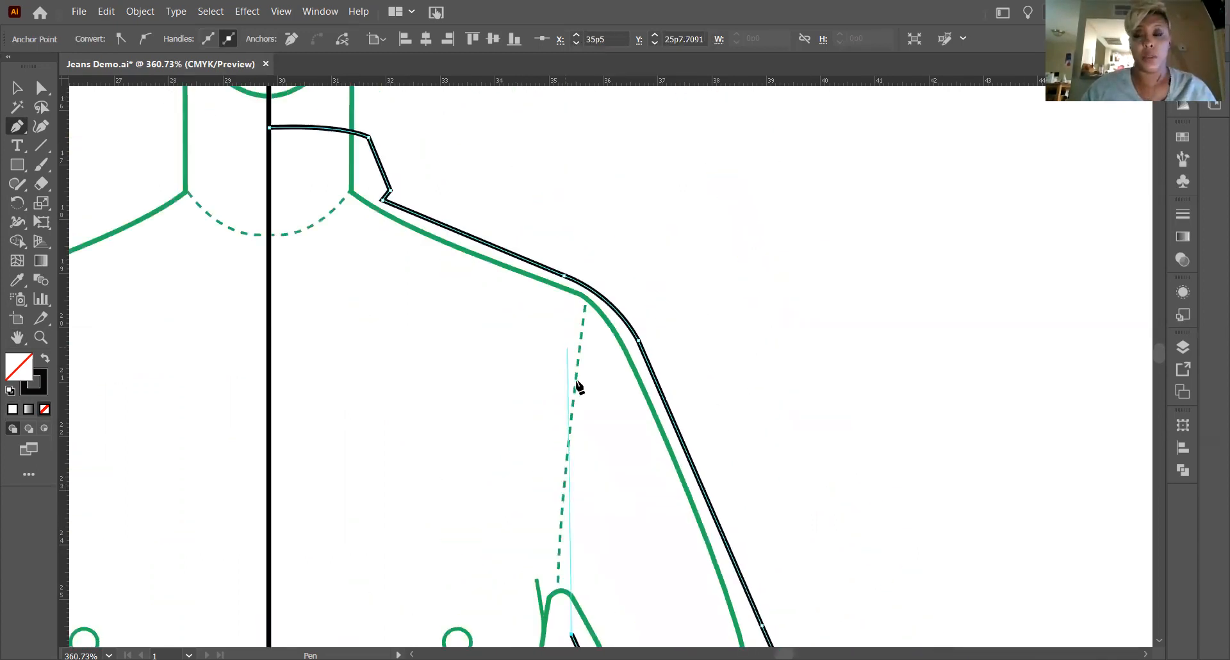
scroll(579, 386, down, 1)
scroll(575, 372, down, 3)
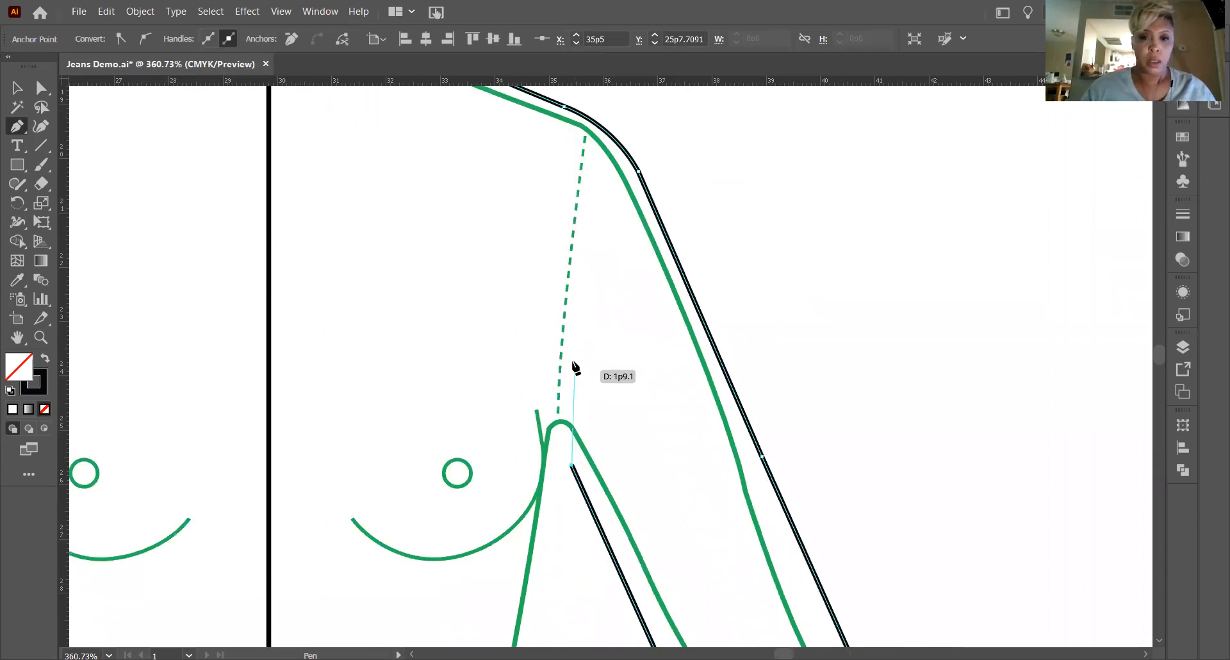
scroll(573, 290, down, 4)
click(572, 282)
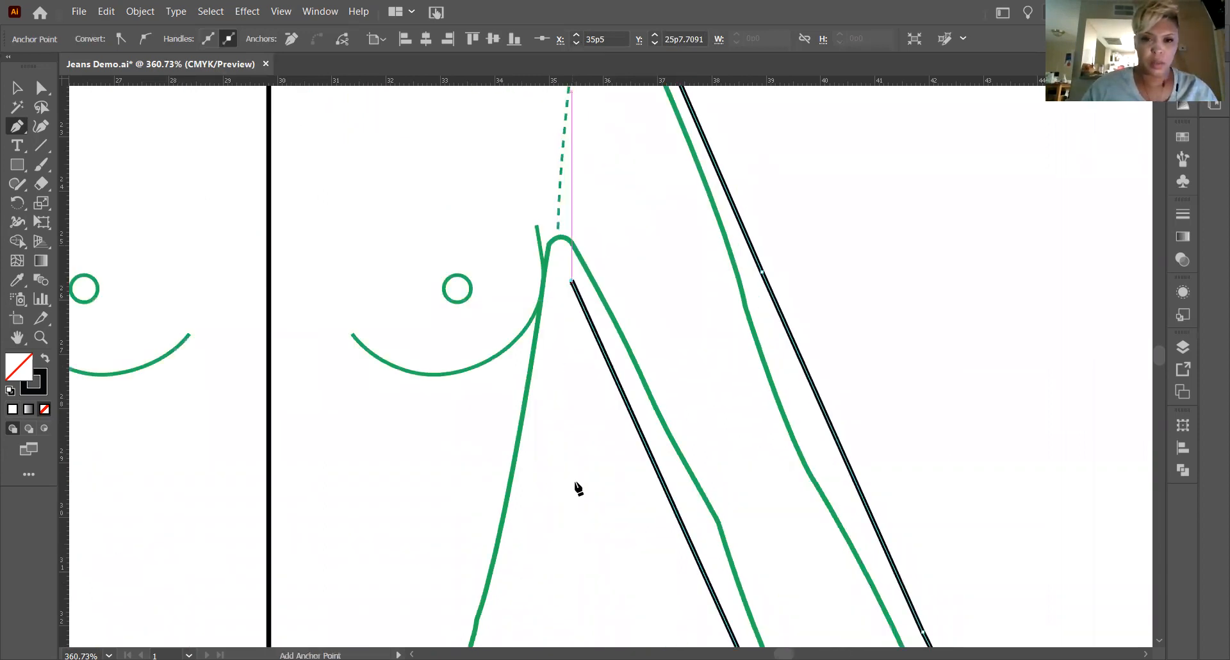
scroll(552, 453, down, 2)
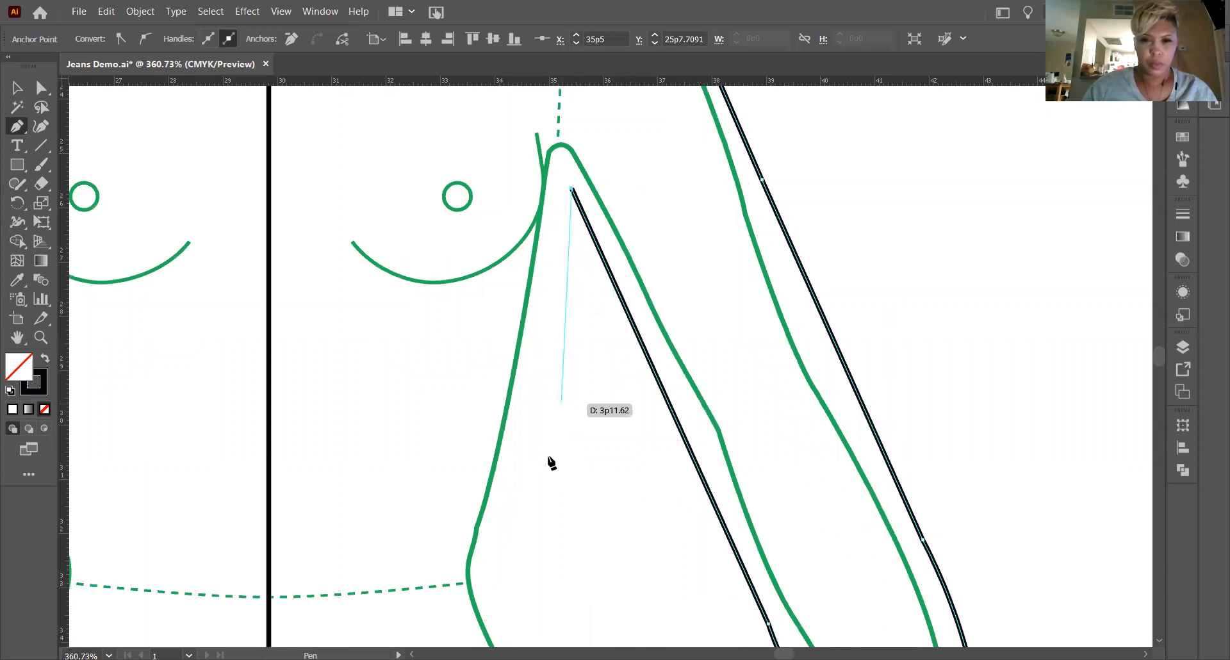
click(548, 456)
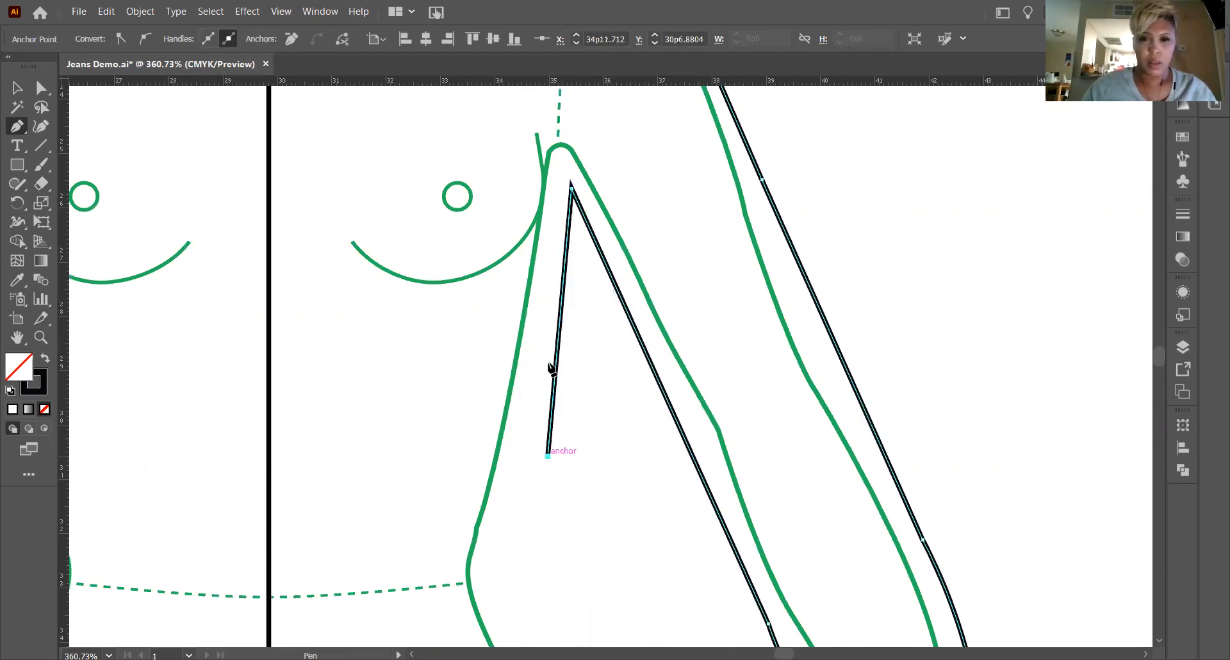
Try to curve the side seam around the waist to the upper hip, and undo that segment.
scroll(551, 370, down, 3)
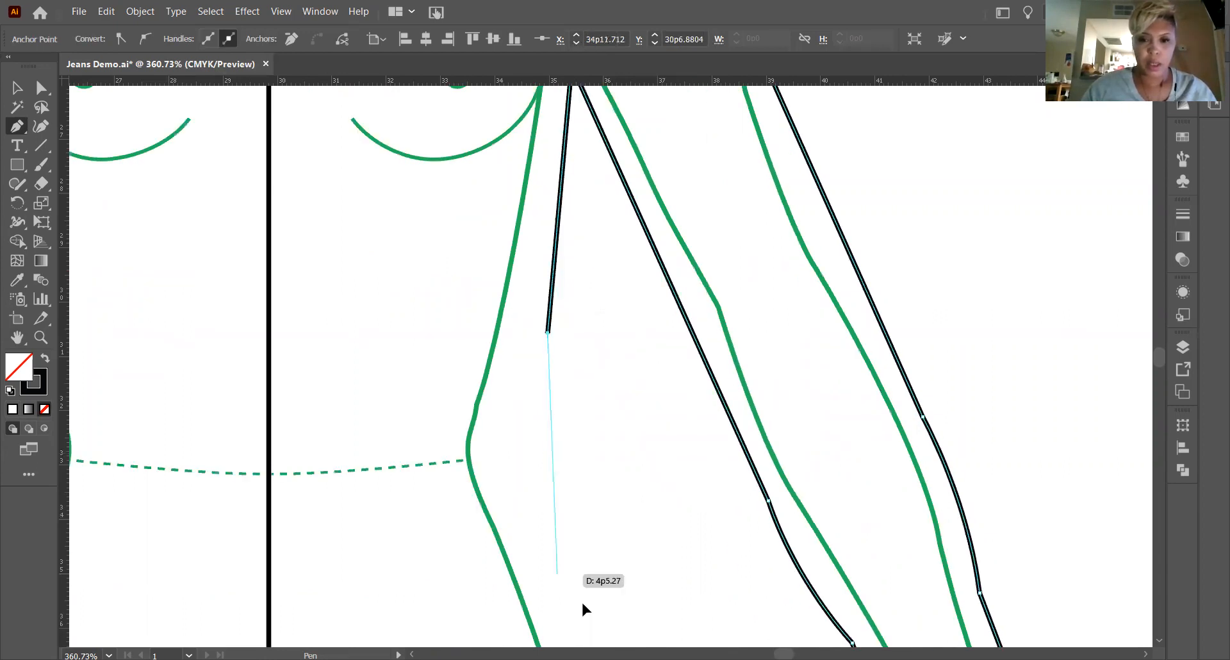
drag(562, 582, 602, 629)
drag(590, 411, 633, 506)
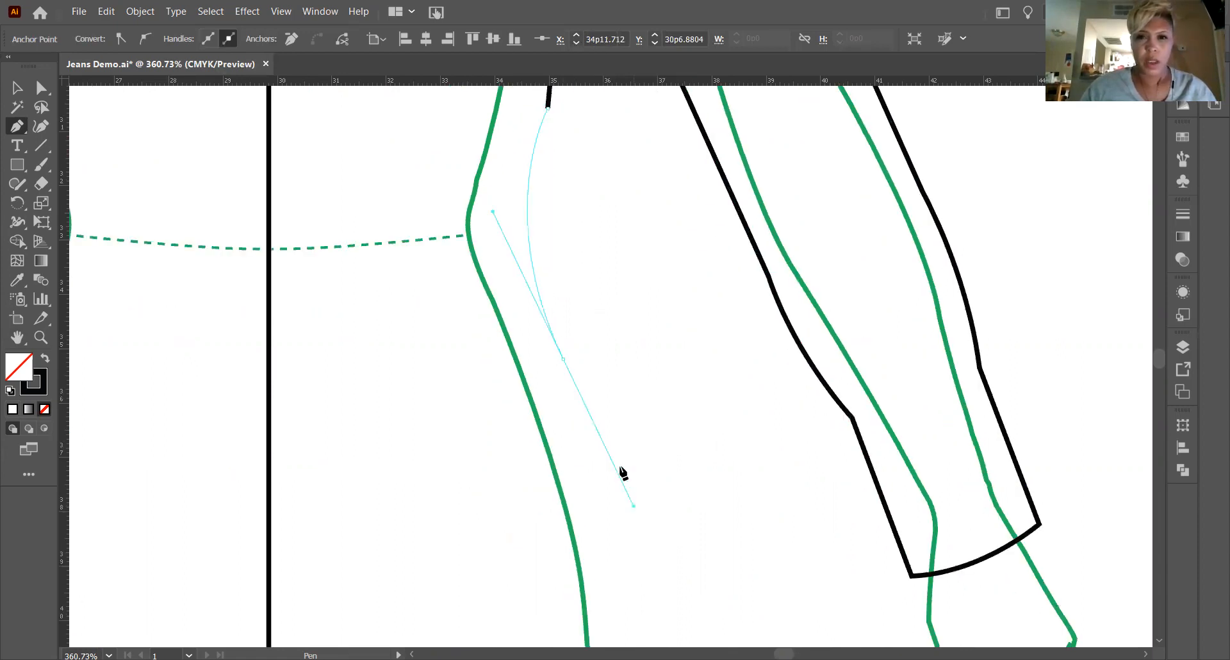
scroll(621, 469, up, 3)
scroll(623, 461, up, 1)
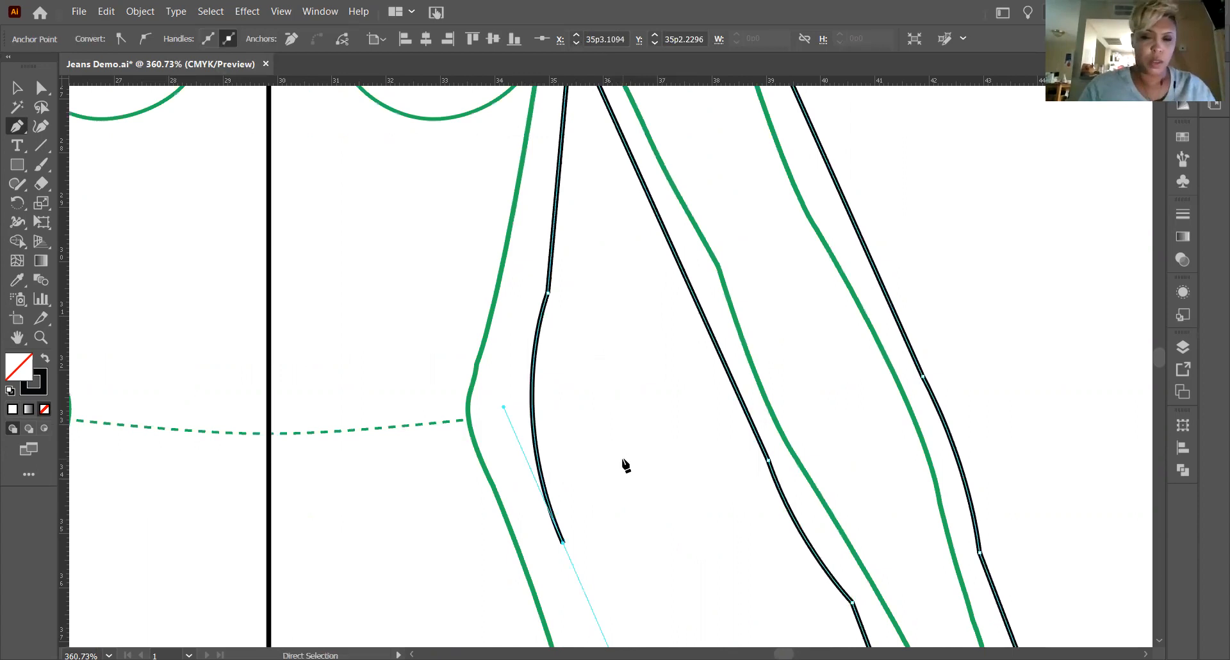
key(ctrl+minus)
scroll(624, 465, up, 1)
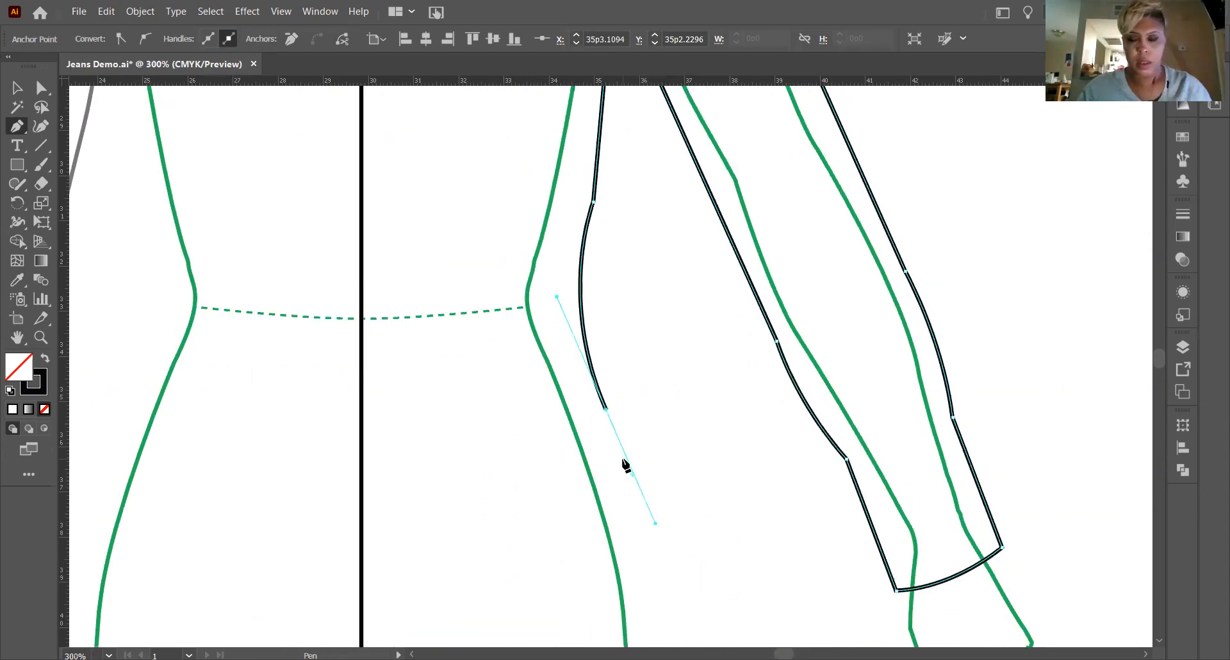
scroll(625, 464, up, 1)
key(ctrl+z)
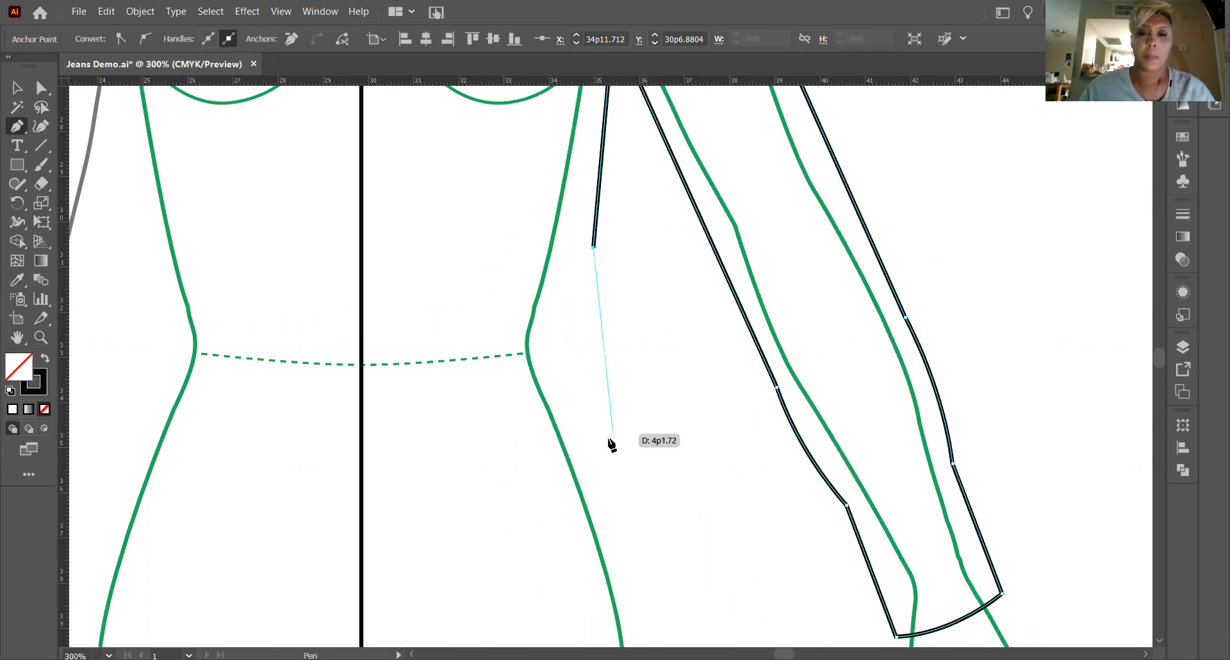
Curve the side seam gently inward past the waist, ending at the upper hip outside the body outline.
drag(608, 439, 643, 527)
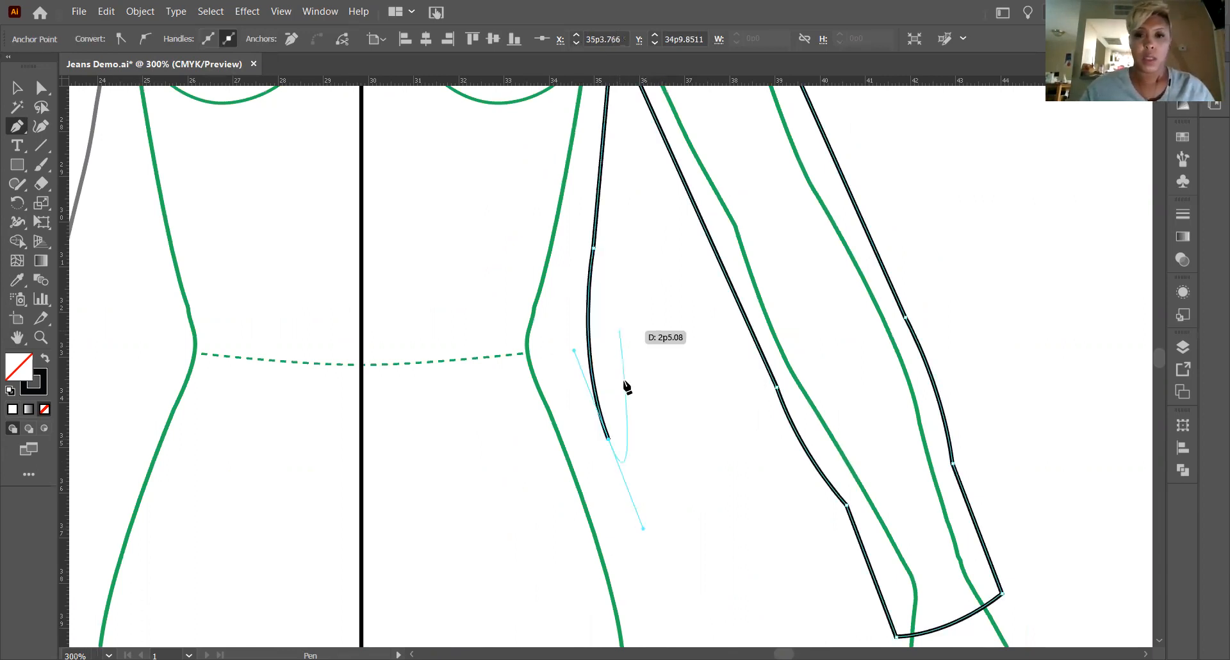
scroll(627, 386, up, 3)
scroll(626, 386, up, 2)
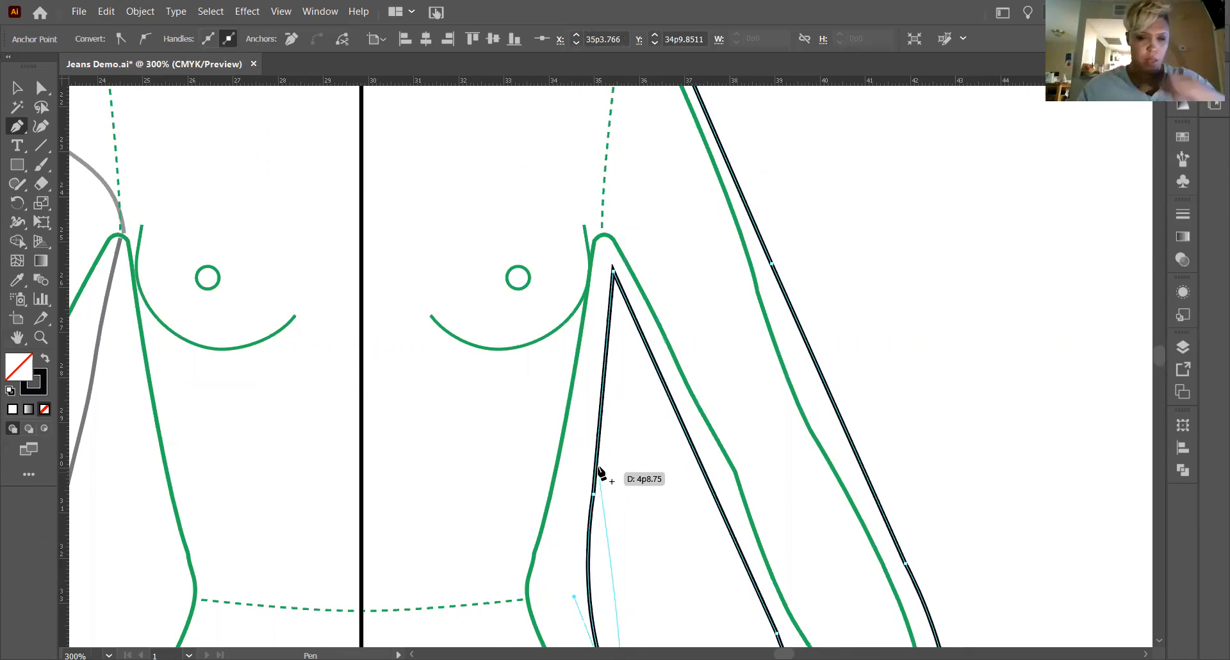
drag(600, 476, 601, 473)
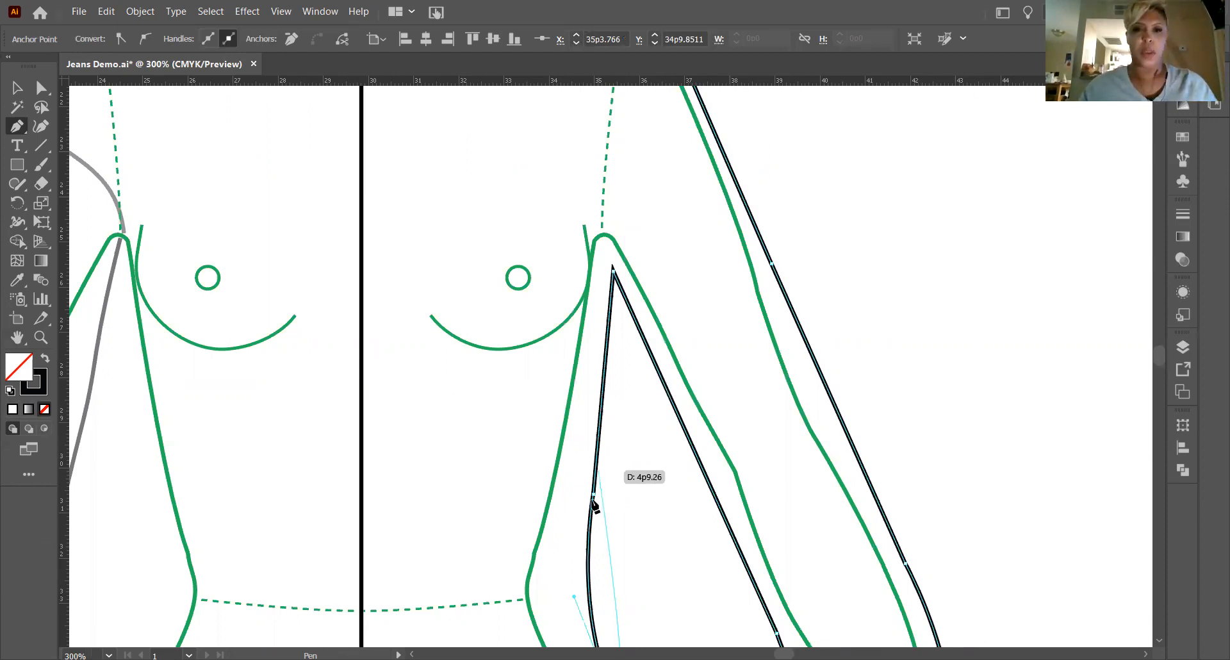
scroll(593, 502, down, 1)
scroll(593, 485, down, 5)
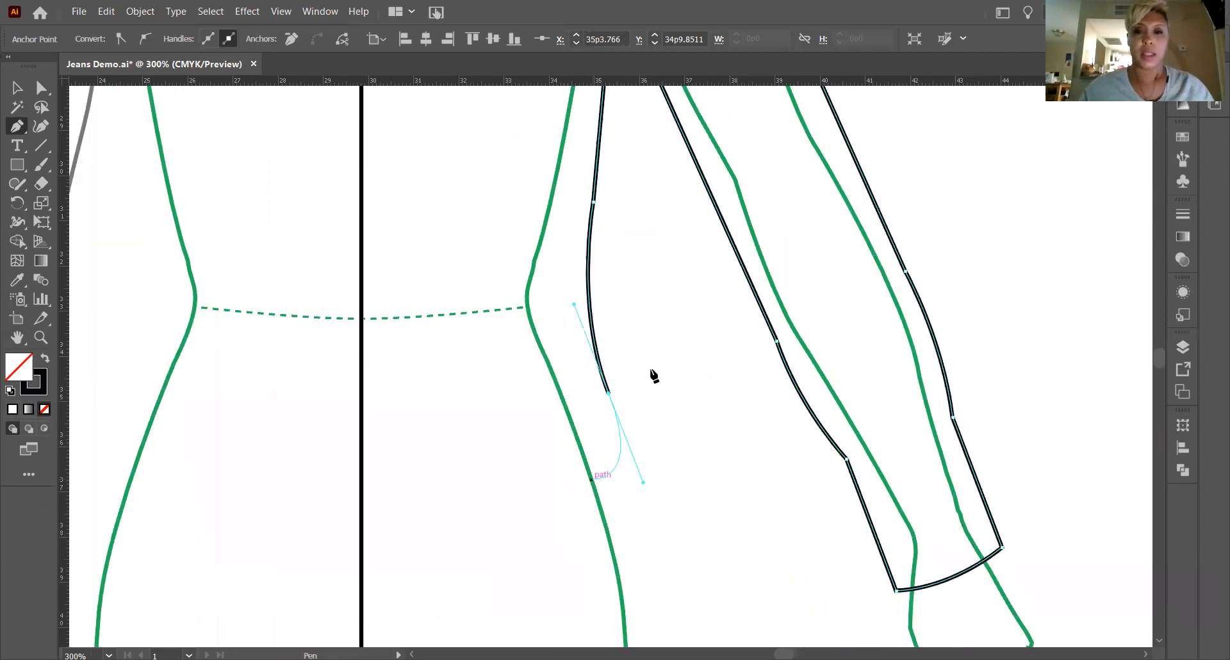
scroll(651, 371, down, 2)
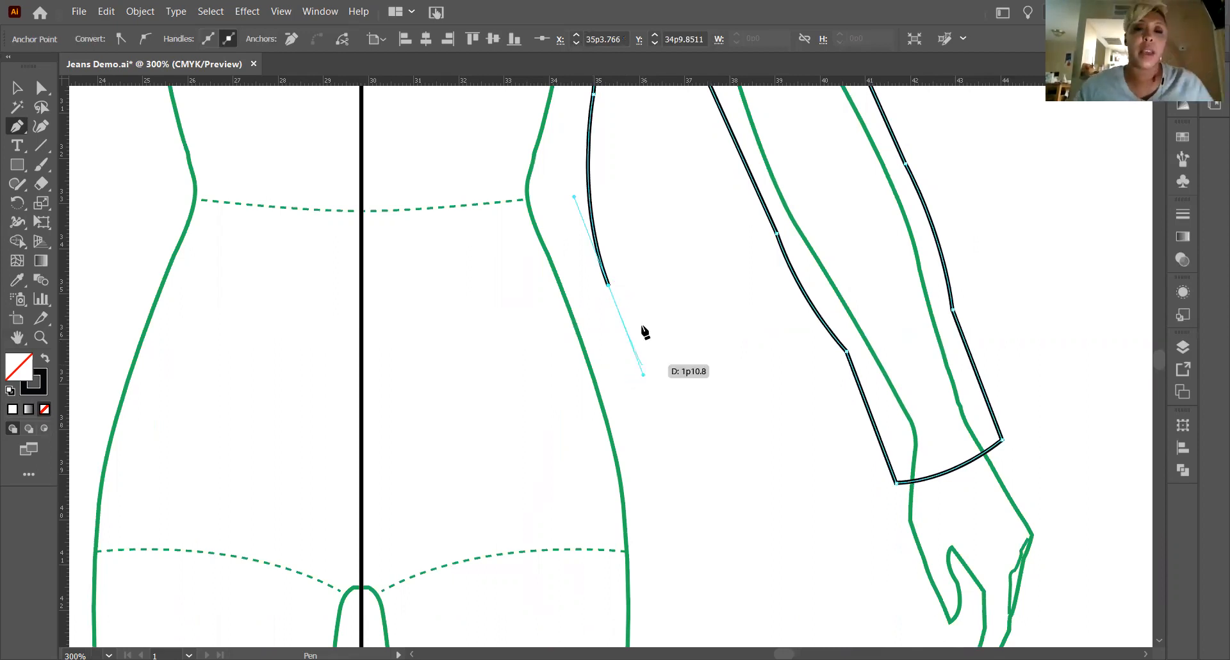
Convert the upper hip point to a corner, curve the side seam slightly down to the hip line and make its endpoint a corner.
click(607, 286)
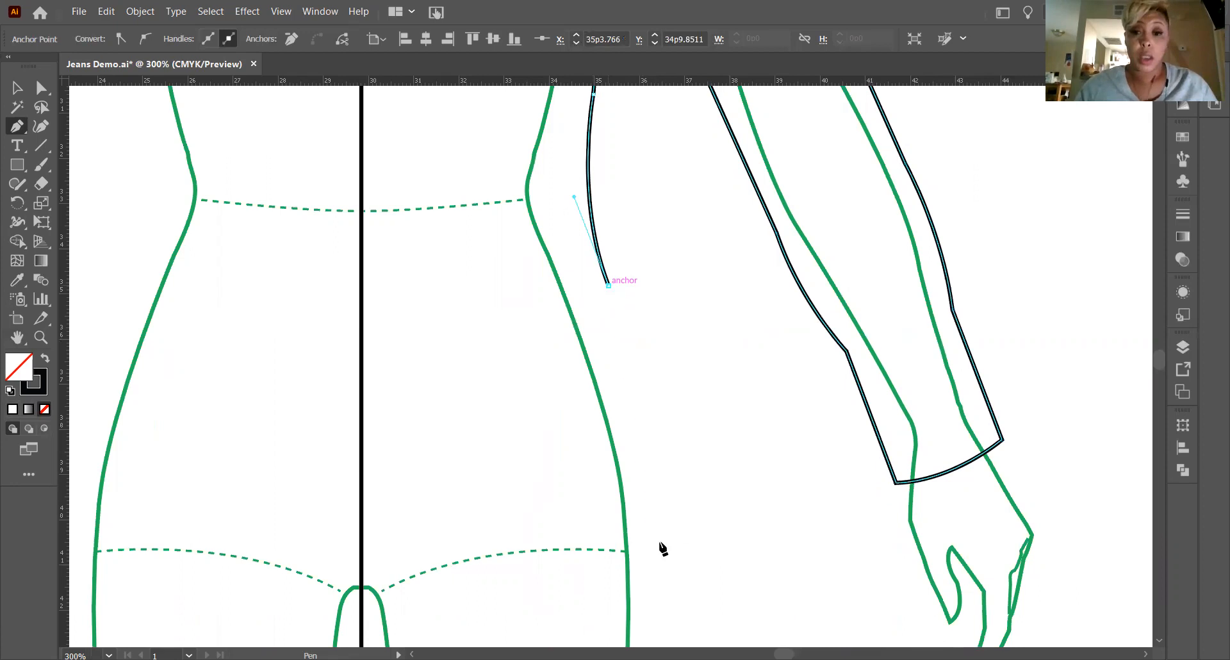
ctrl+click(663, 565)
mouse_move(664, 526)
mouse_down()
mouse_move(671, 621)
mouse_move(676, 543)
mouse_up()
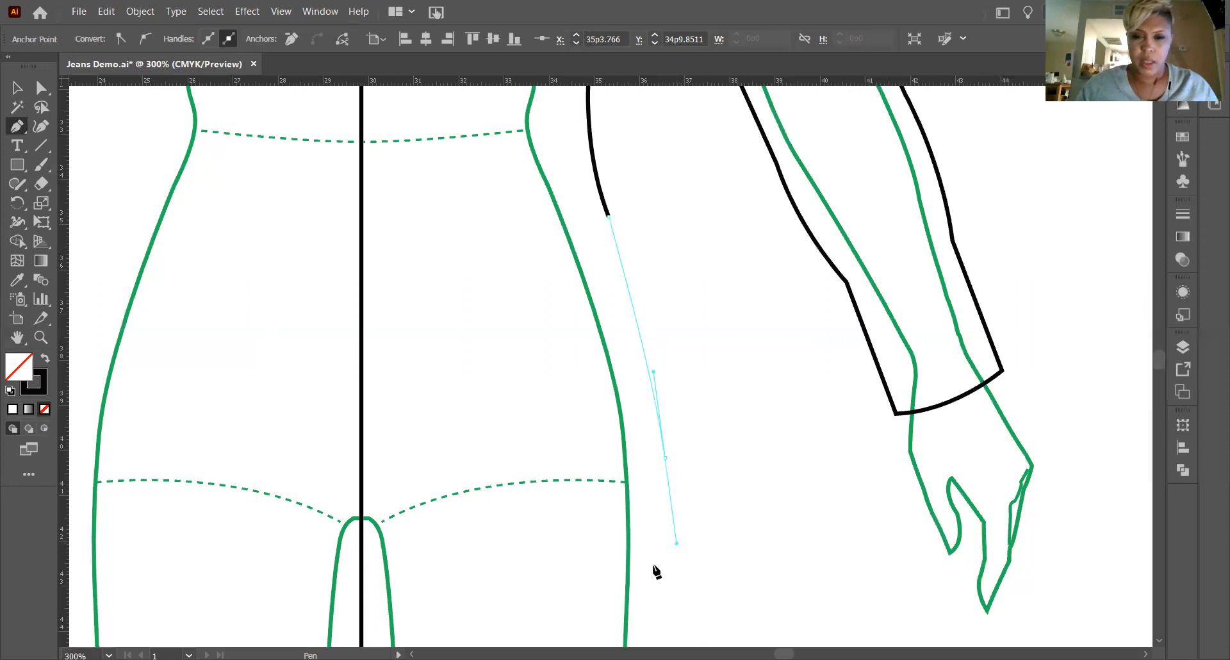
click(664, 455)
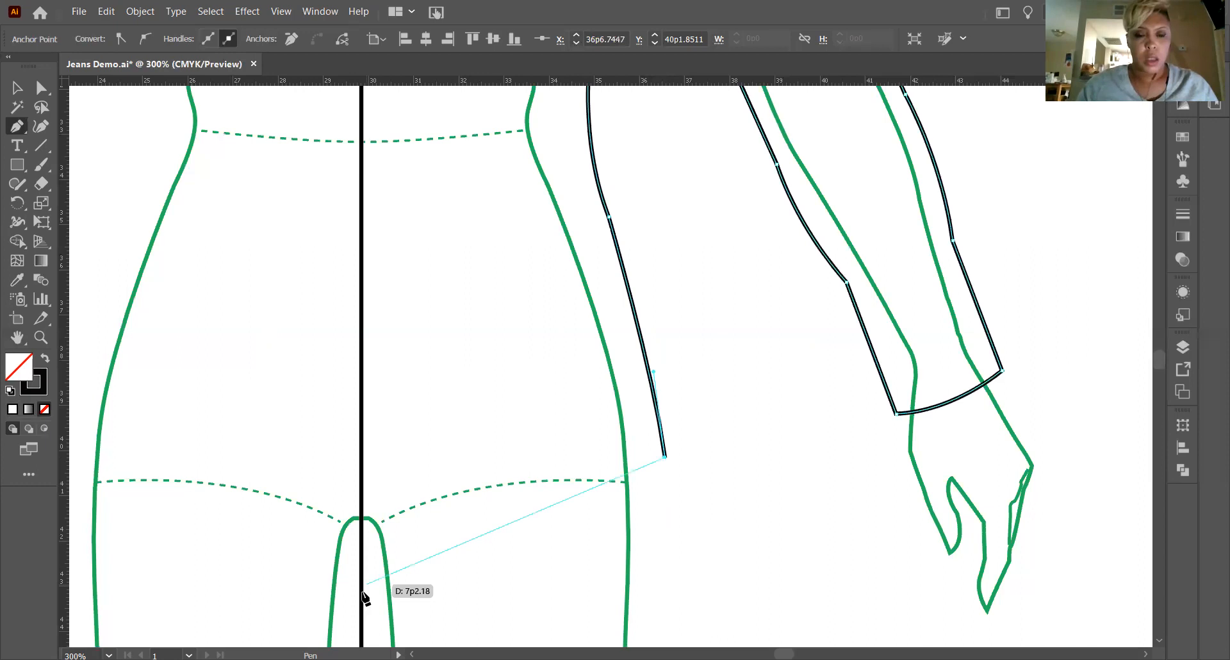
Draw a curved hem from the side seam down to the center front line, and finish the path by deselecting it.
drag(362, 595, 248, 609)
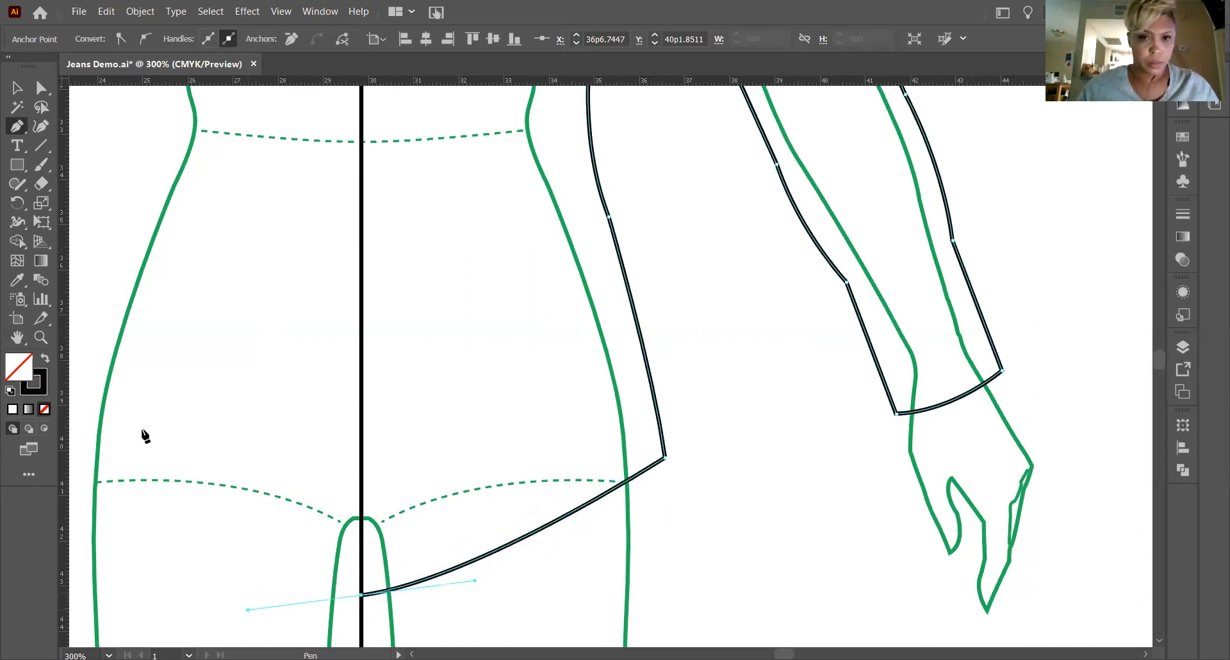
scroll(86, 325, up, 1)
key(v)
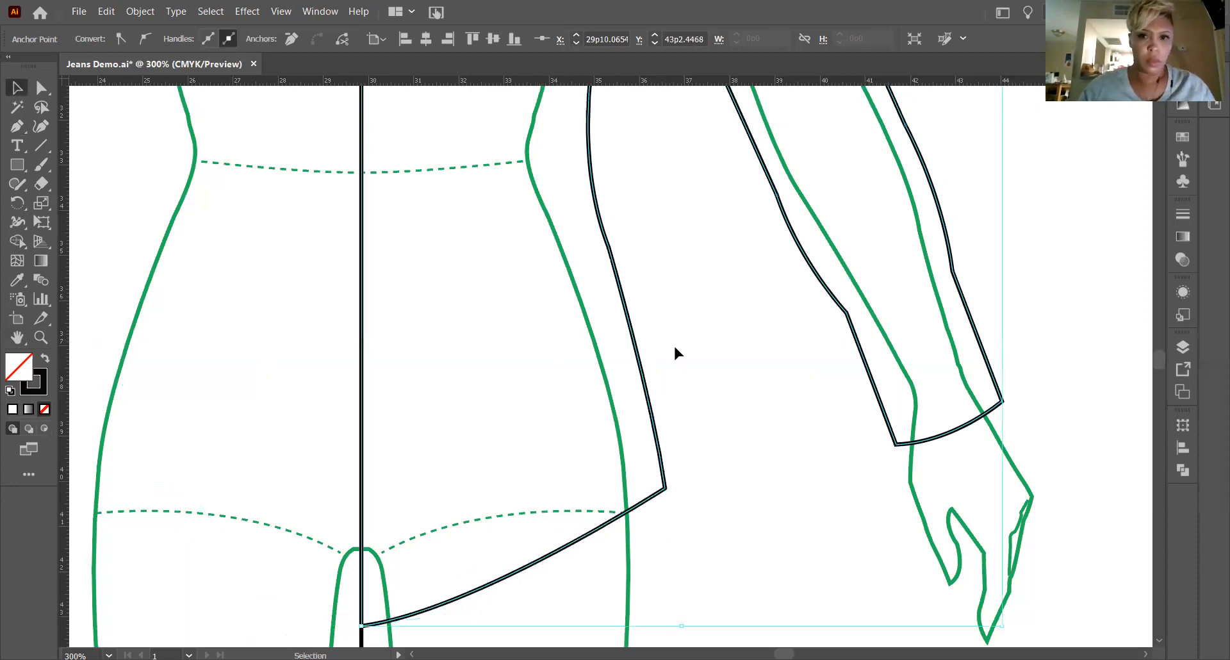
click(711, 378)
Examine the whole half garment outline over the body template, from collar and sleeve to hem.
scroll(708, 381, up, 15)
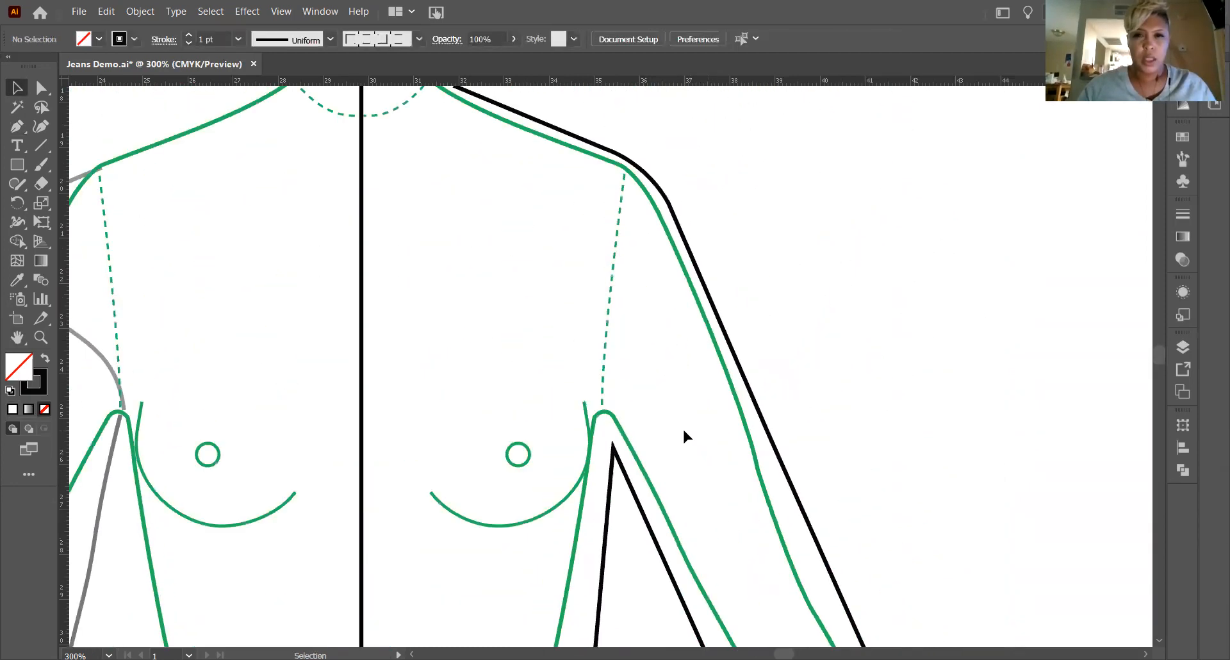
scroll(683, 433, up, 4)
key(a)
key(ctrl+minus)
key(v)
scroll(658, 277, down, 5)
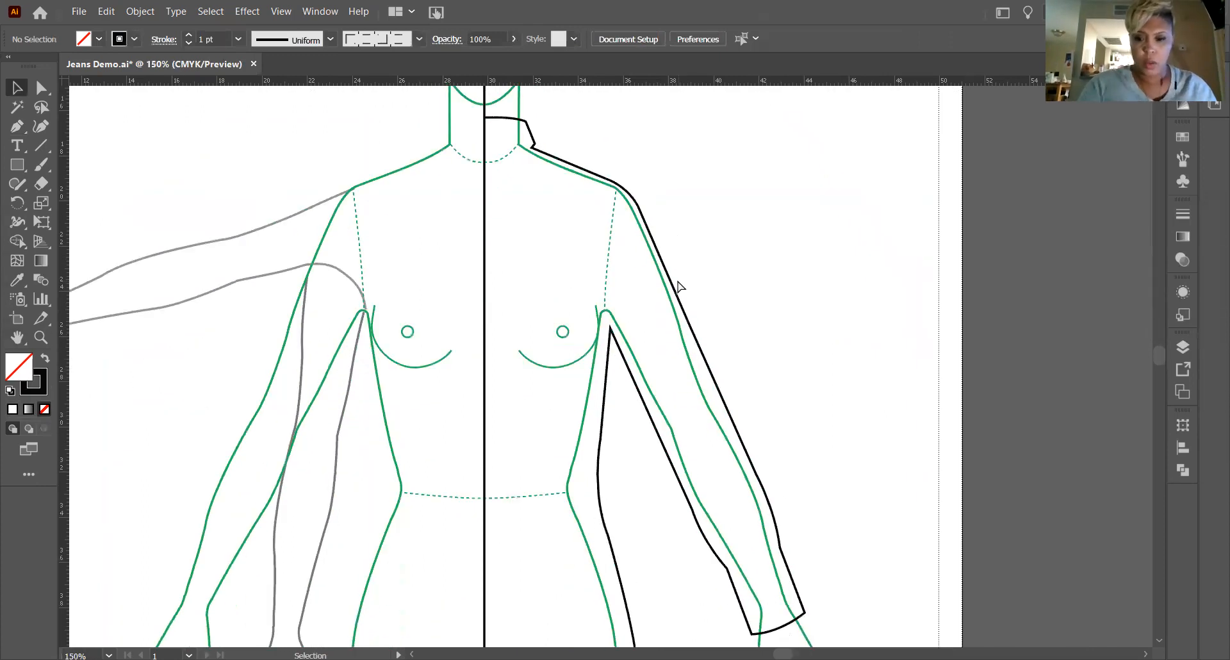
key(ctrl+minus)
scroll(675, 284, up, 1)
scroll(674, 286, down, 2)
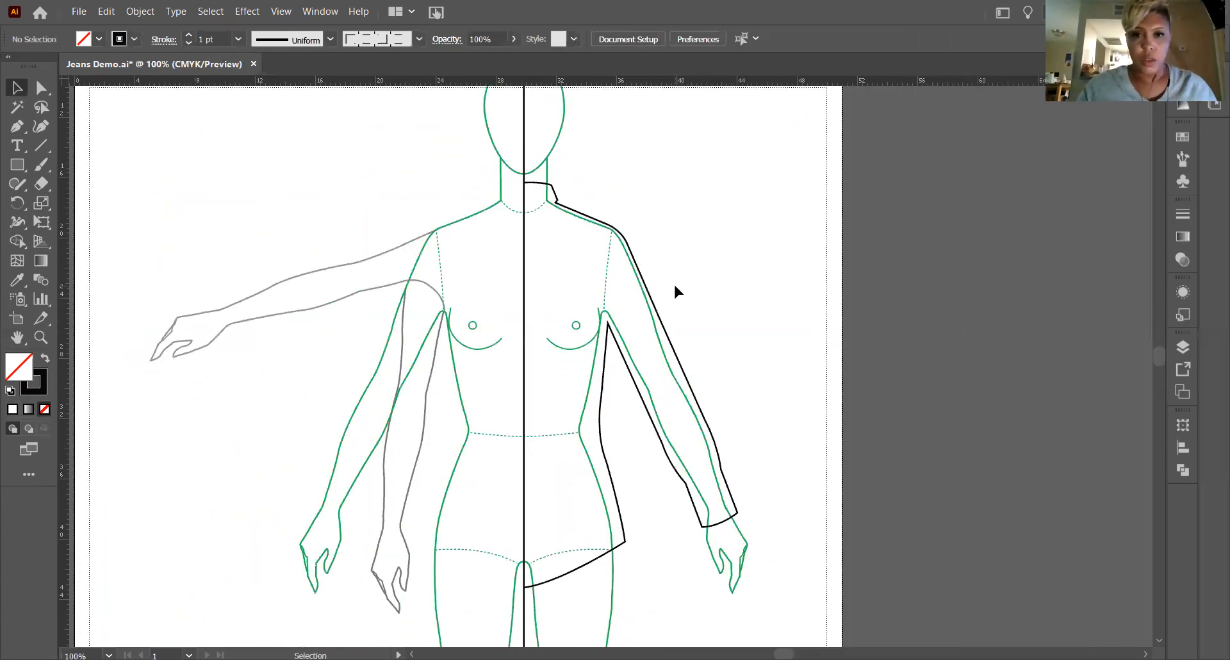
key(ctrl+plus)
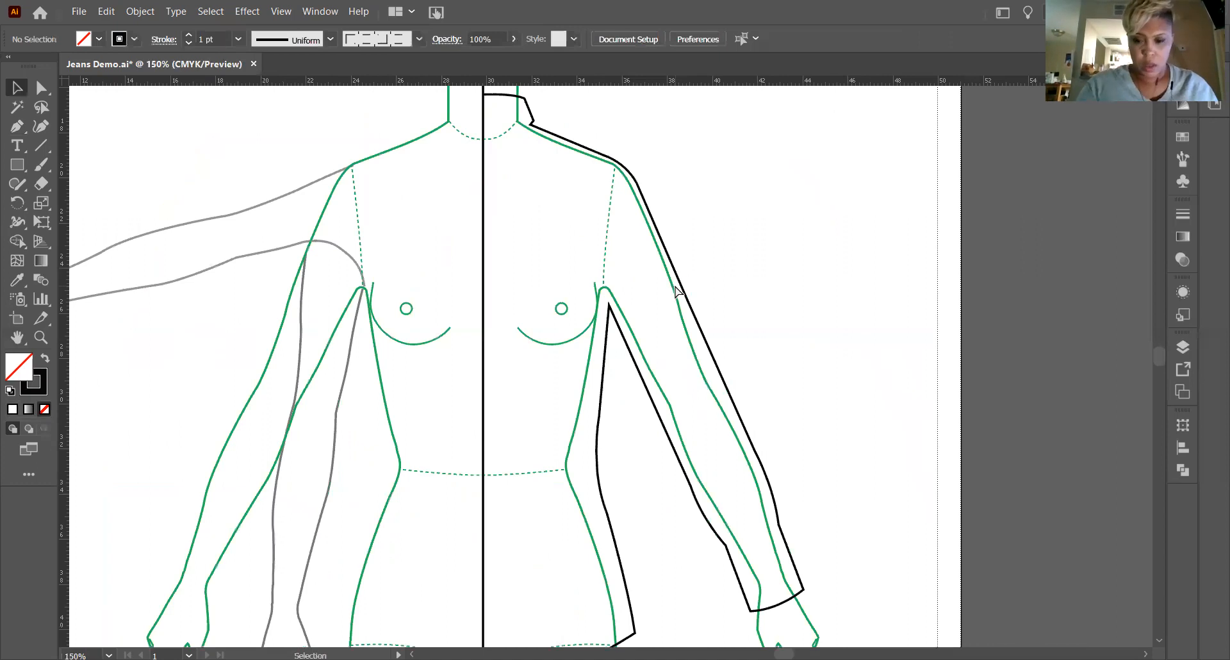
key(ctrl+minus)
scroll(671, 279, down, 2)
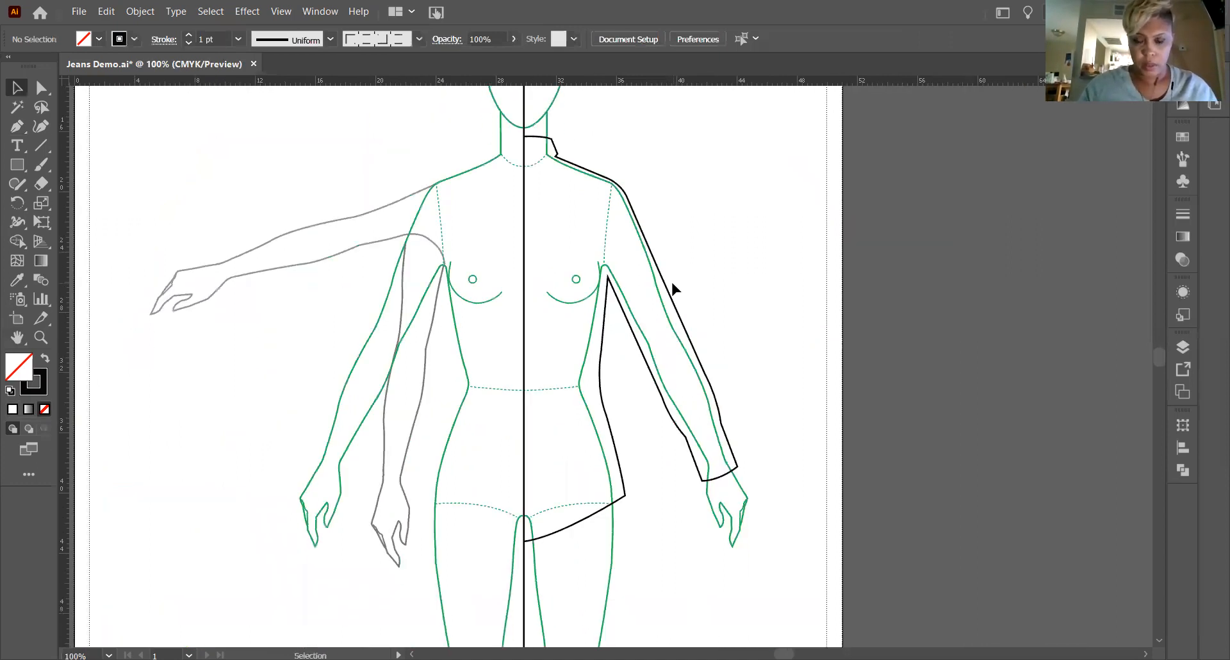
scroll(672, 284, up, 1)
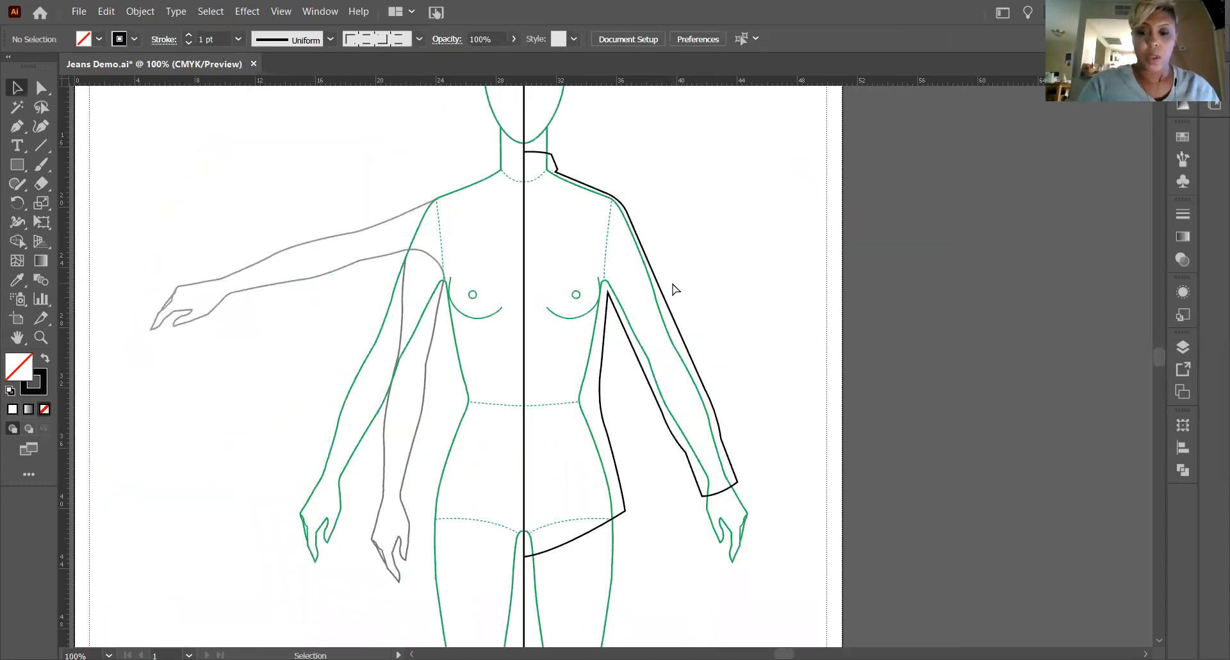
key(ctrl+plus)
scroll(401, 218, up, 3)
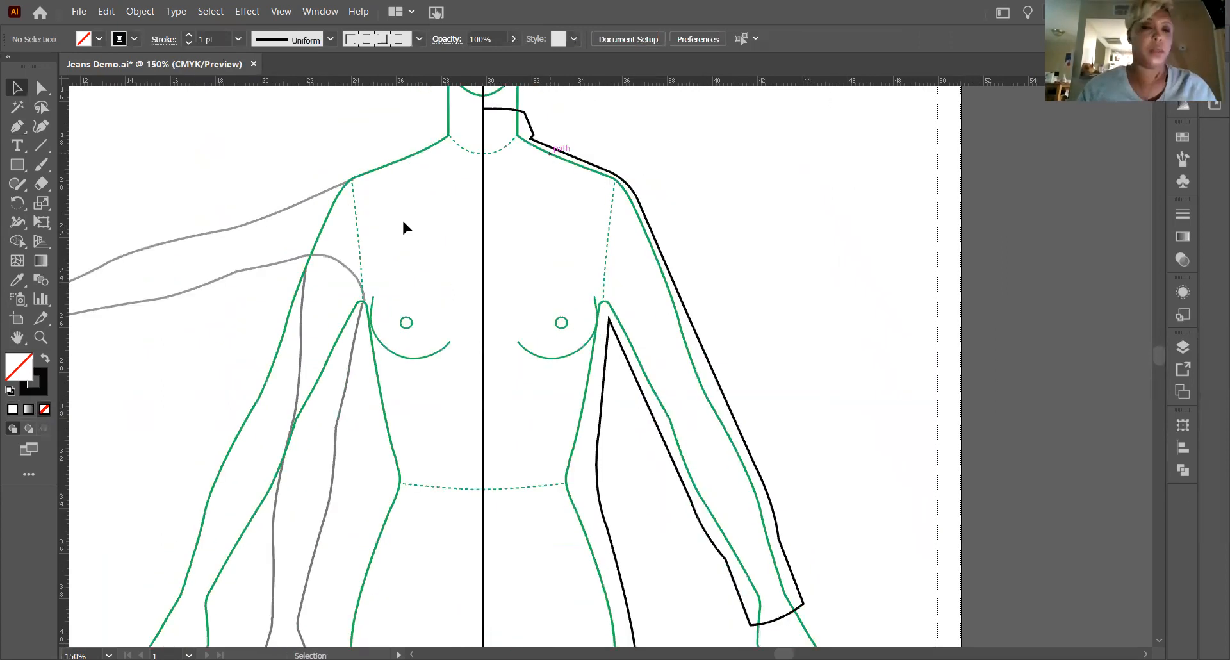
scroll(76, 280, up, 1)
Draw the pointed collar front with two straight Pen segments from the outer collar corner to a tip below the neckline and up to the center front.
key(z)
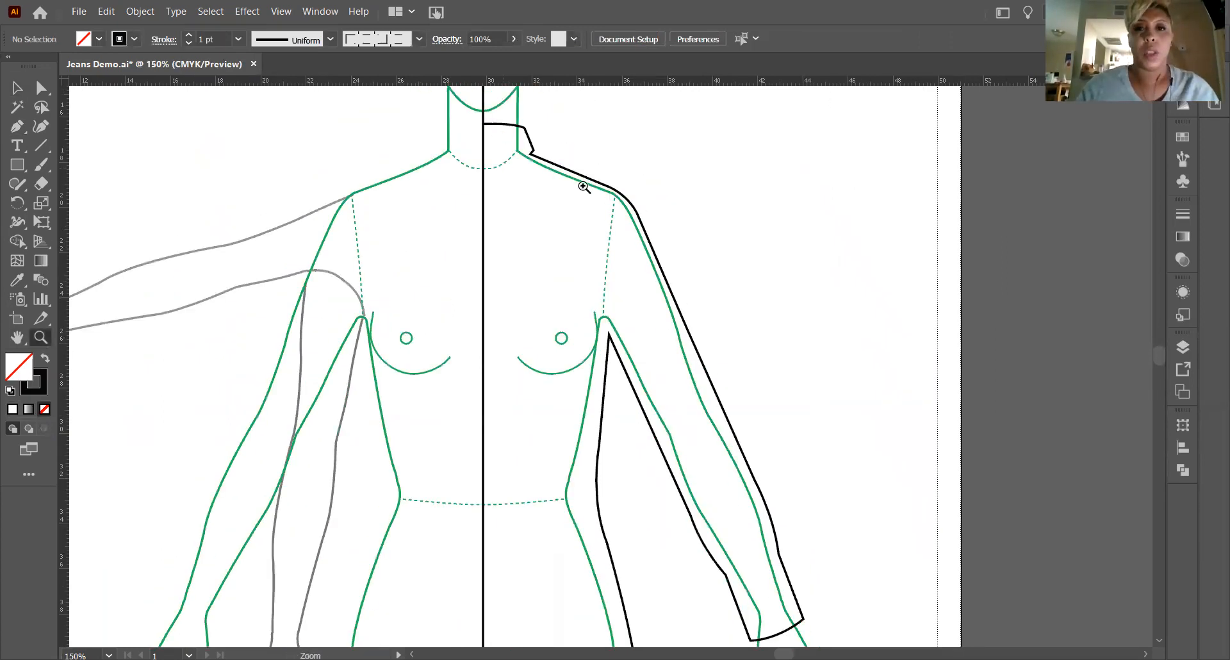
drag(736, 295, 670, 268)
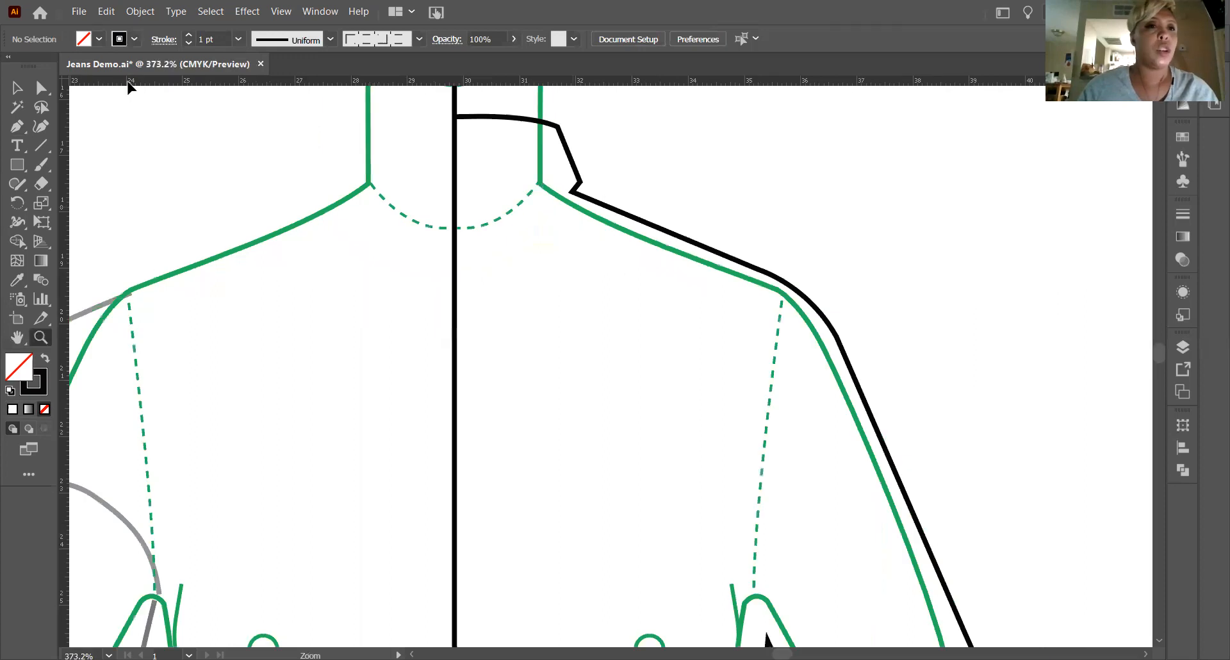
click(19, 125)
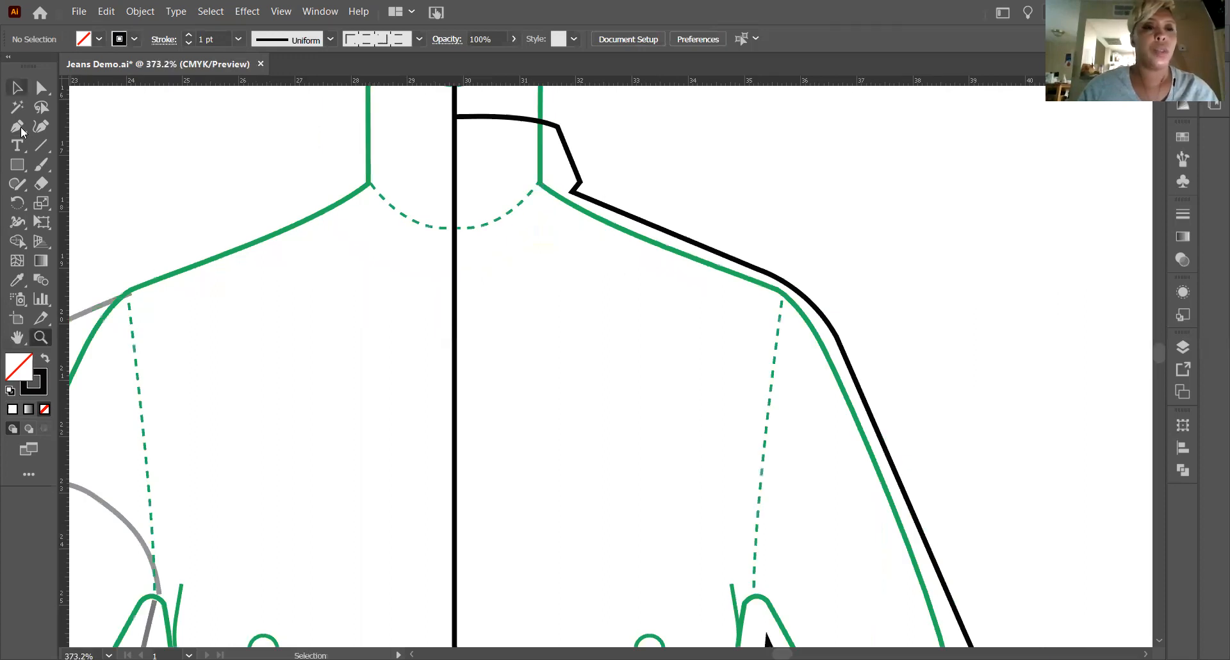
click(578, 186)
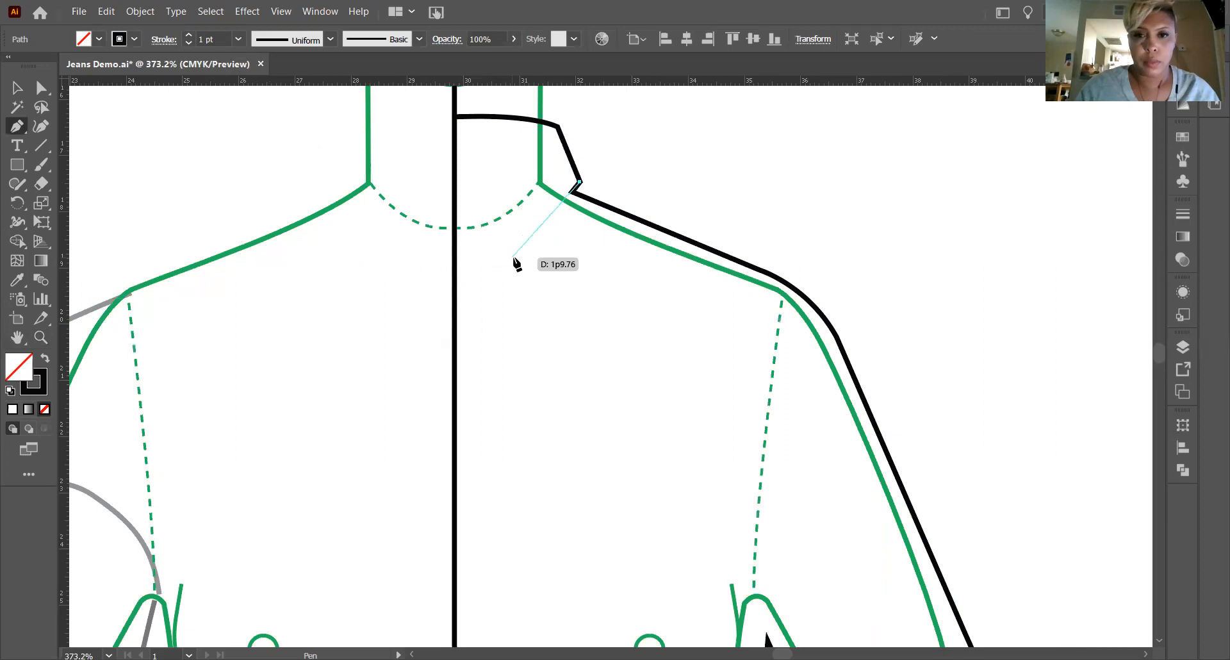
click(515, 256)
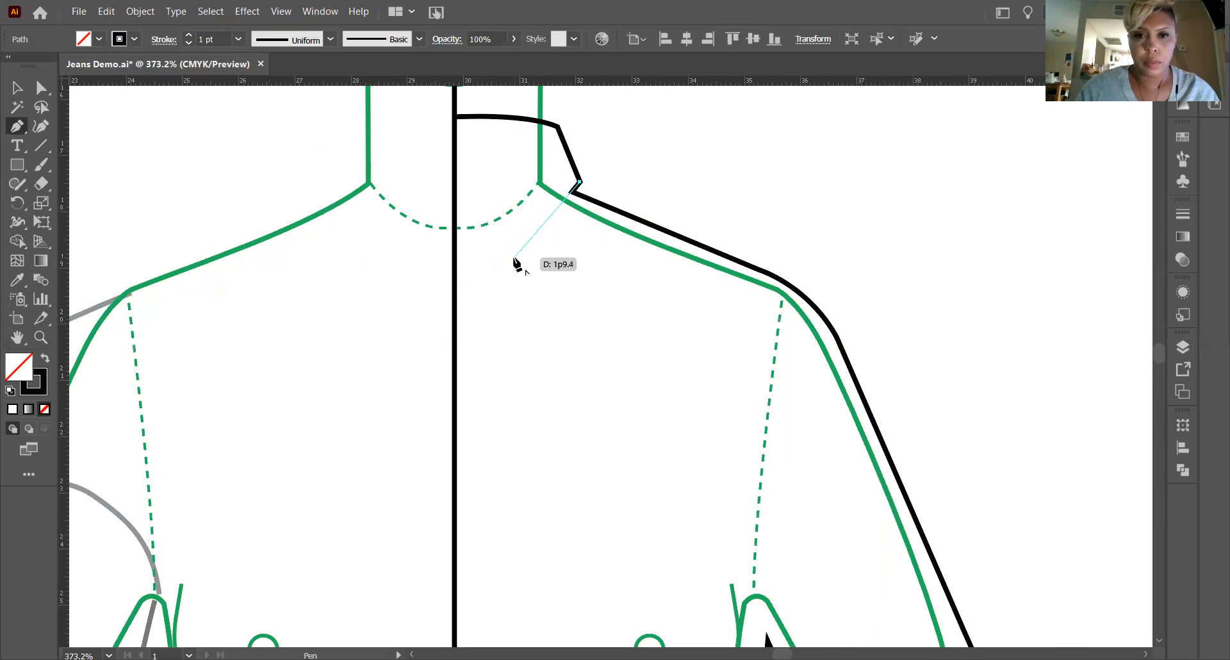
click(455, 182)
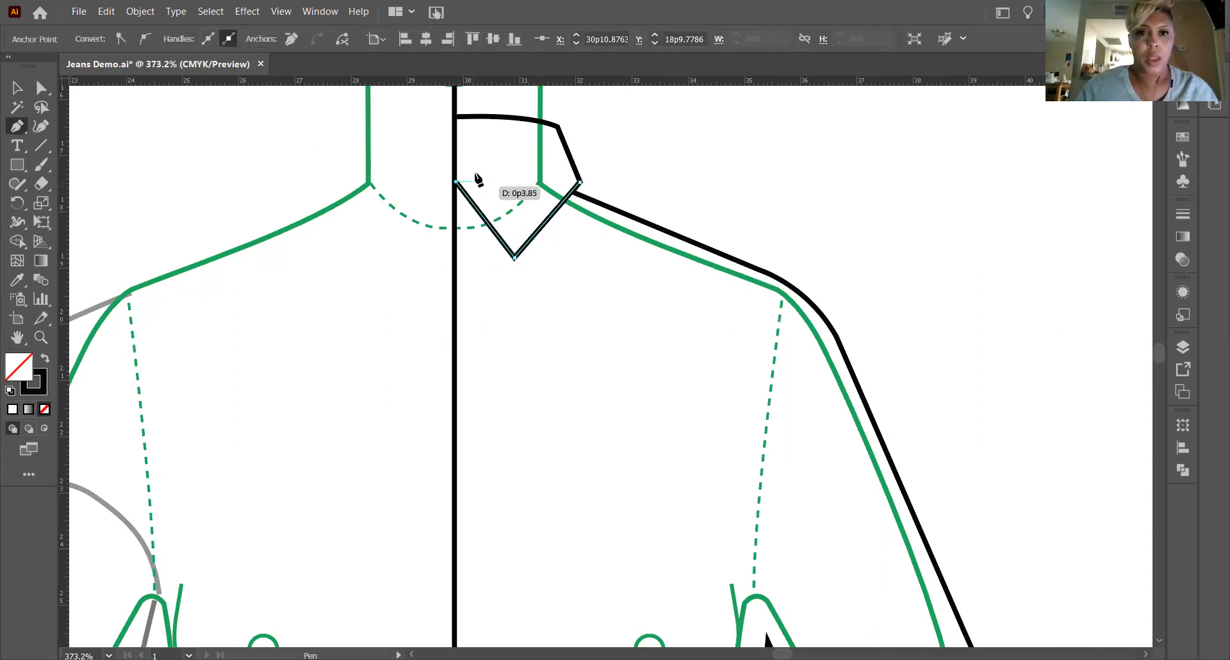
click(17, 87)
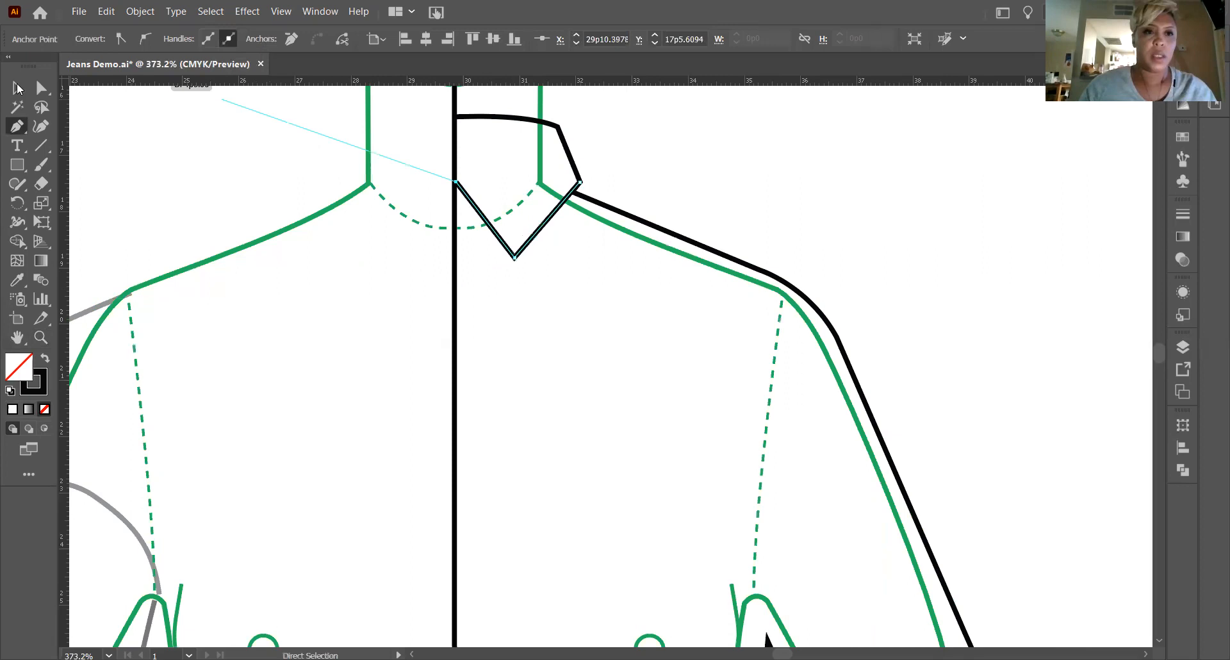
Draw a curved inner collar line with the Pen tool from the collar's upper outer corner down to the center front line, and deselect it.
click(725, 192)
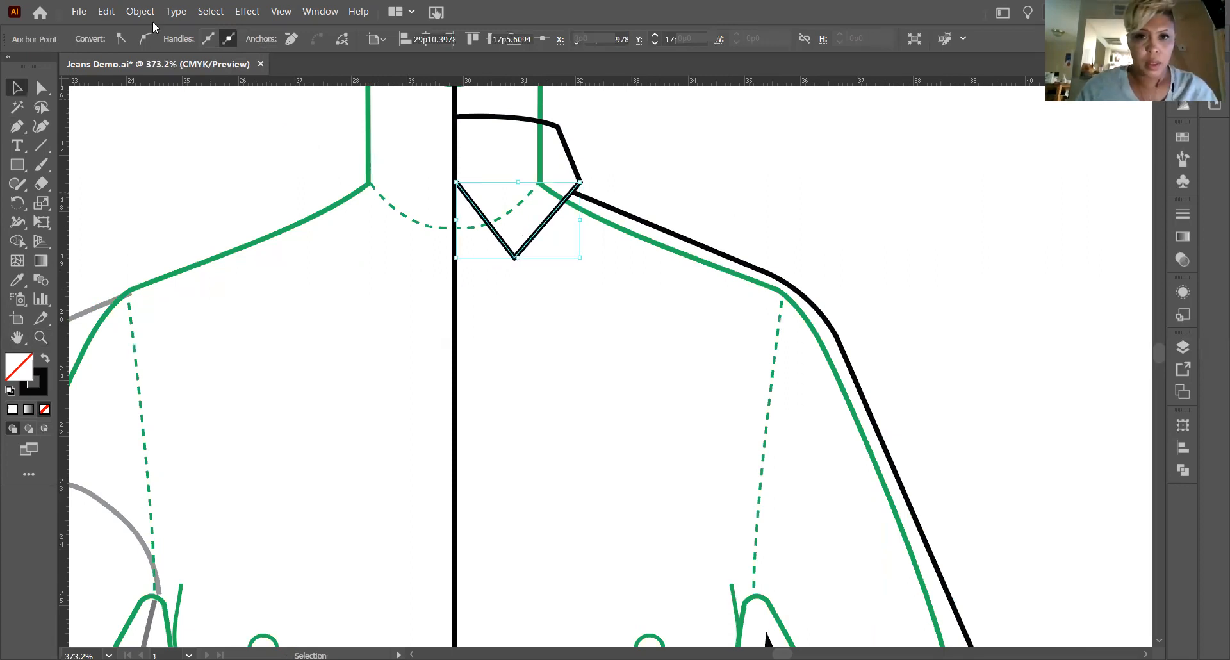
click(23, 131)
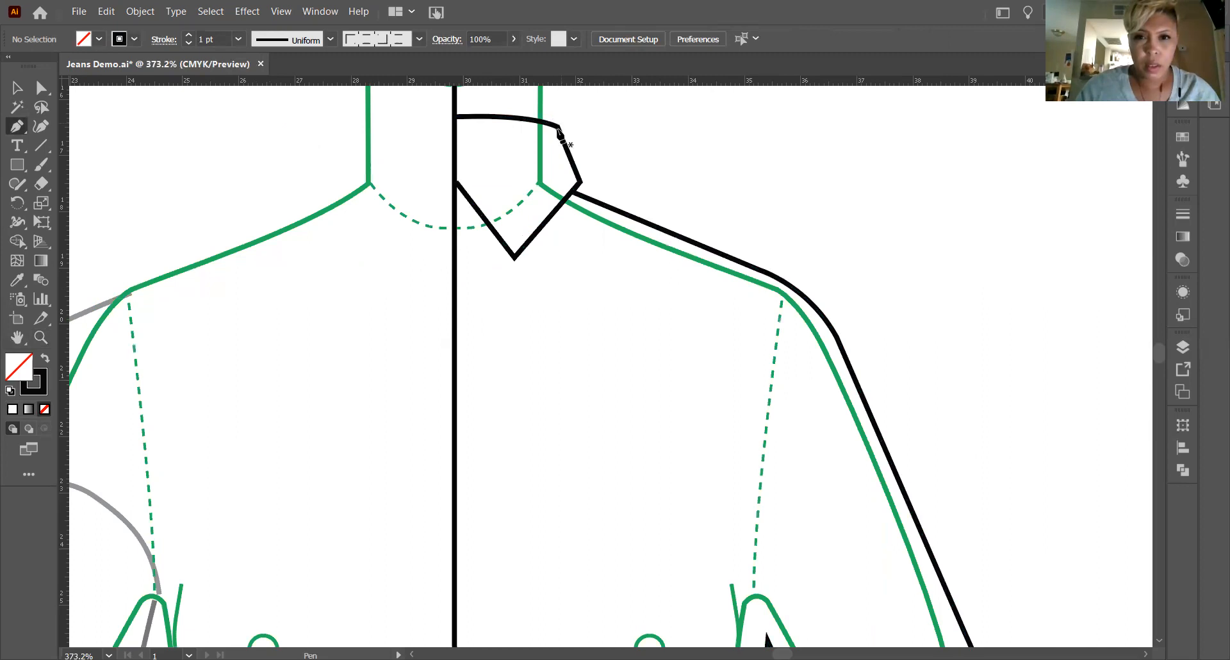
click(558, 127)
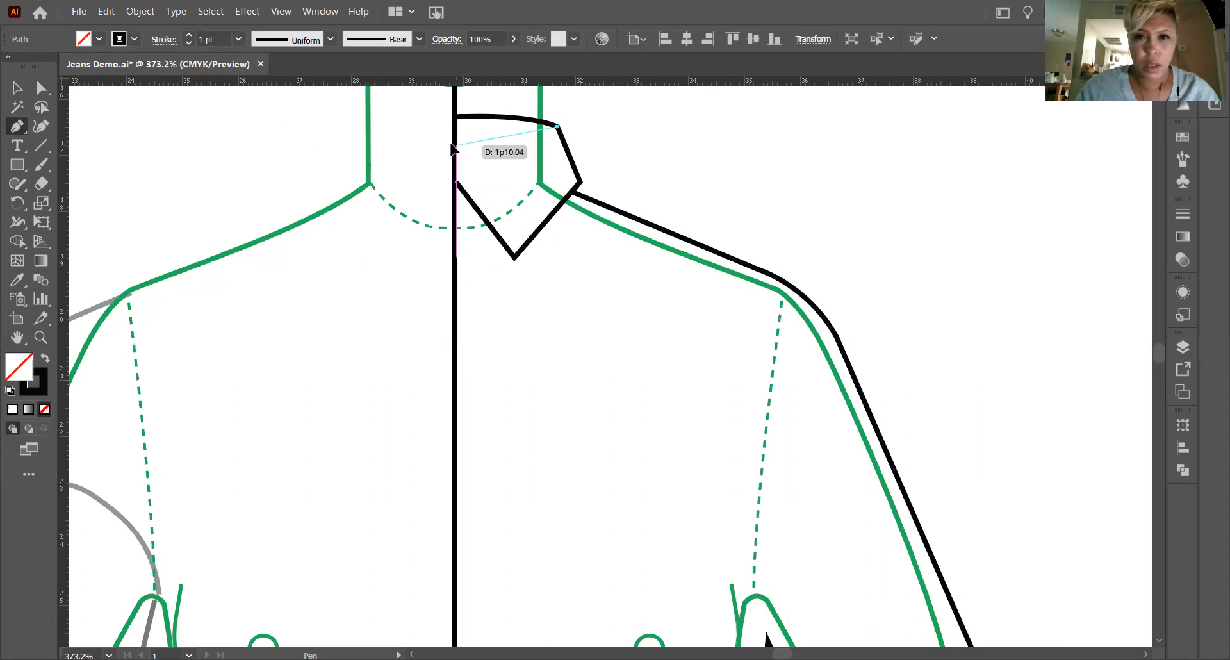
drag(456, 146, 372, 152)
click(18, 90)
click(665, 192)
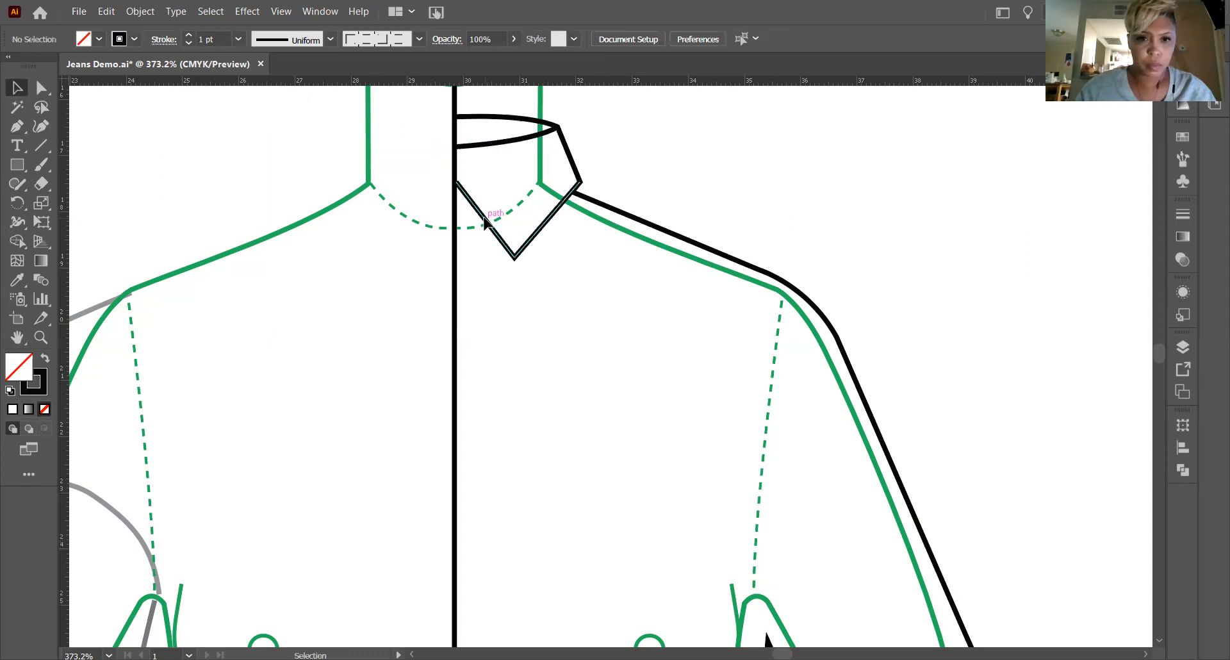
Move the collar front's upper anchor up onto the center front line, just below the inner collar line, at about X 29p10, Y 16p11.7.
click(489, 224)
click(43, 88)
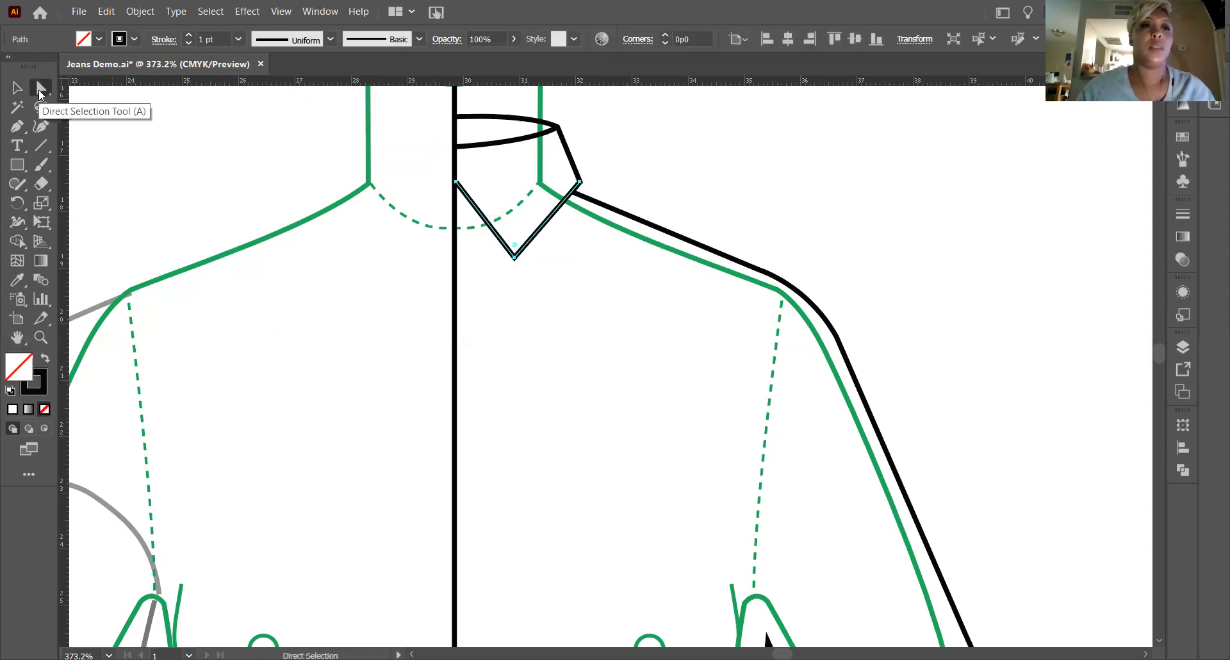
drag(455, 184, 454, 154)
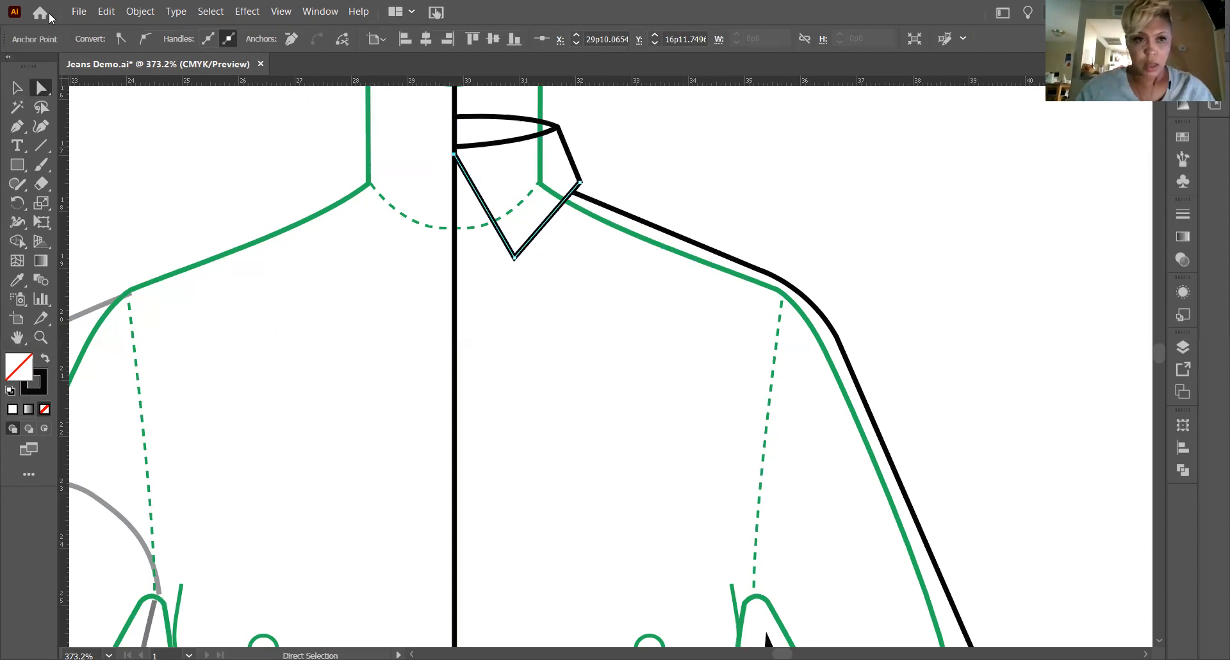
key(v)
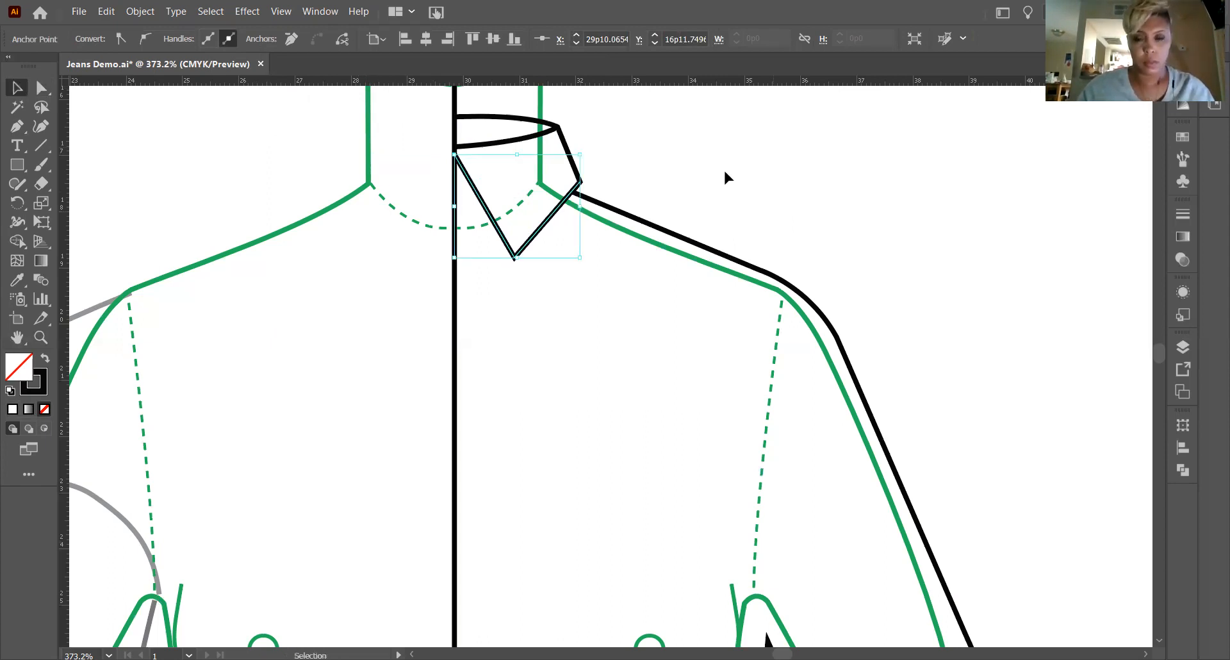
click(723, 168)
Draw a short Pen curve for the collar stand's top edge from the center front line to the collar front edge, and deselect it.
scroll(728, 258, down, 1)
scroll(730, 266, up, 2)
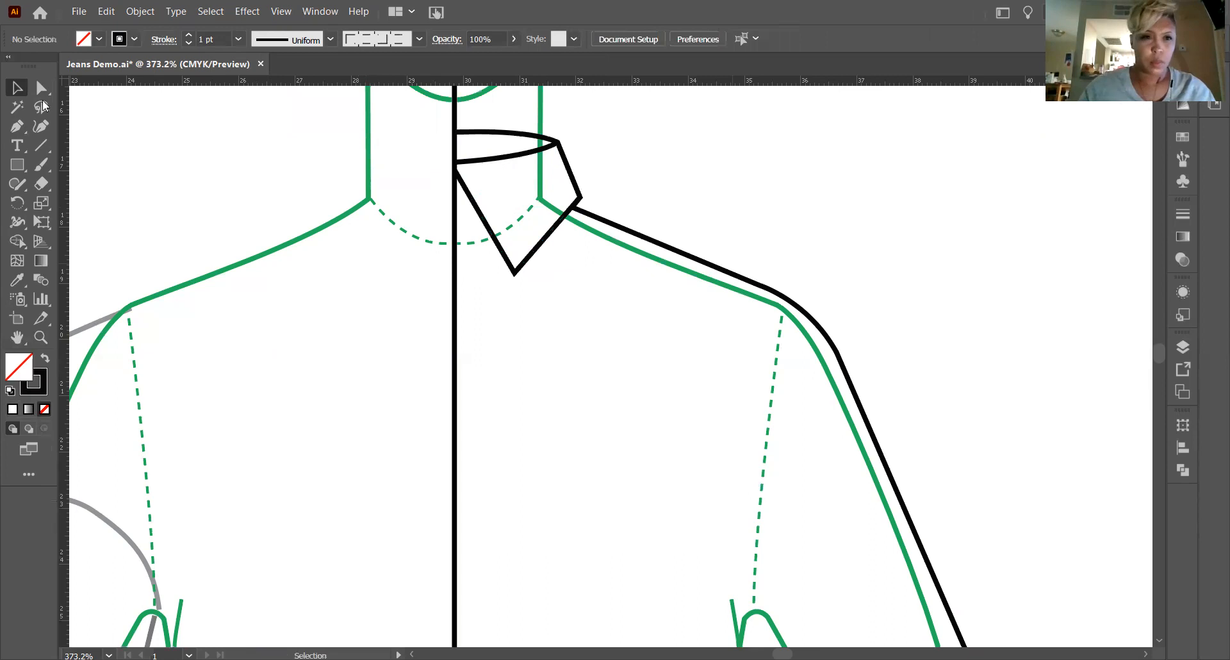
click(16, 128)
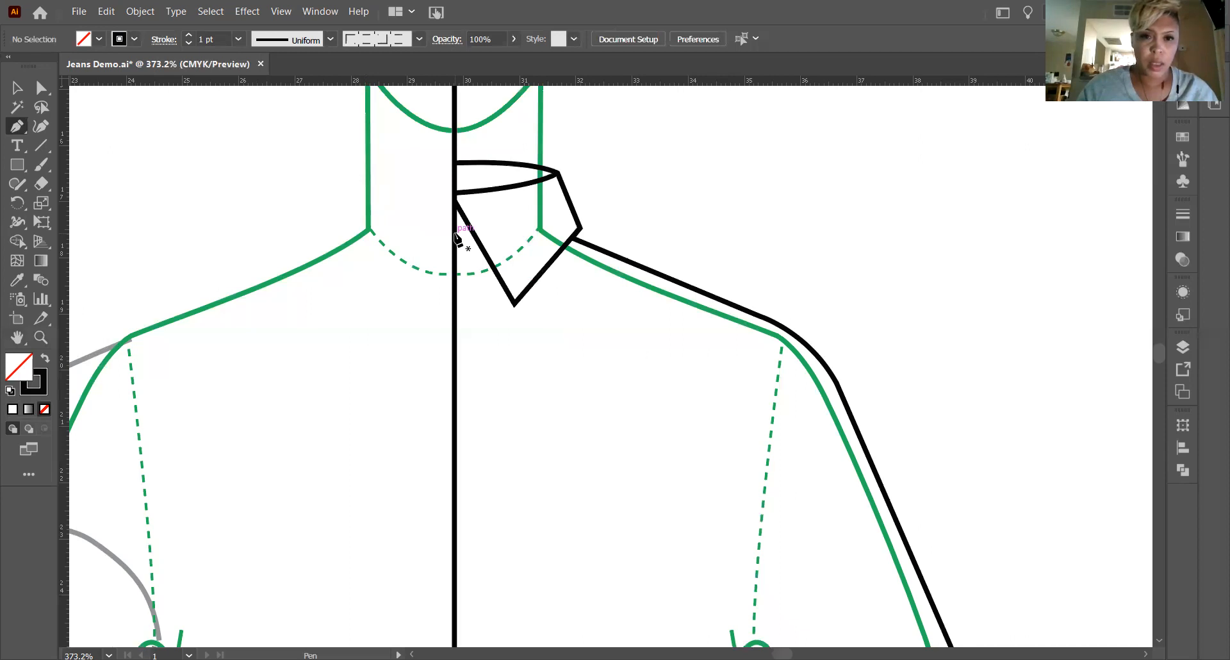
click(454, 233)
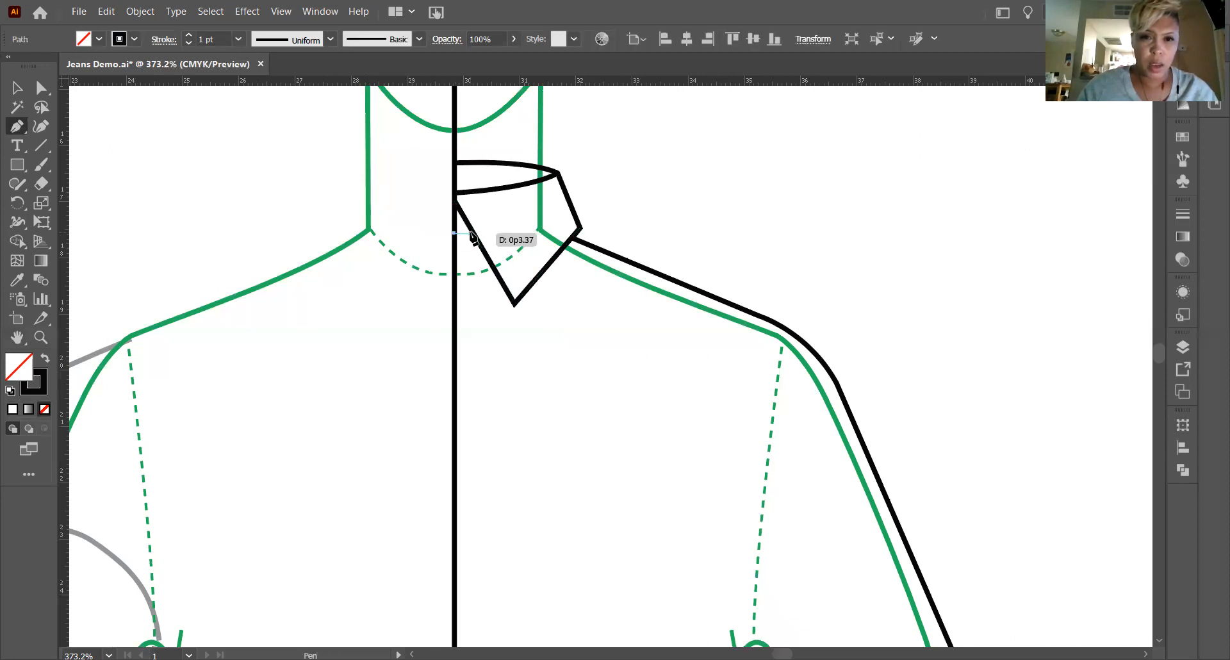
drag(471, 229, 481, 230)
click(17, 88)
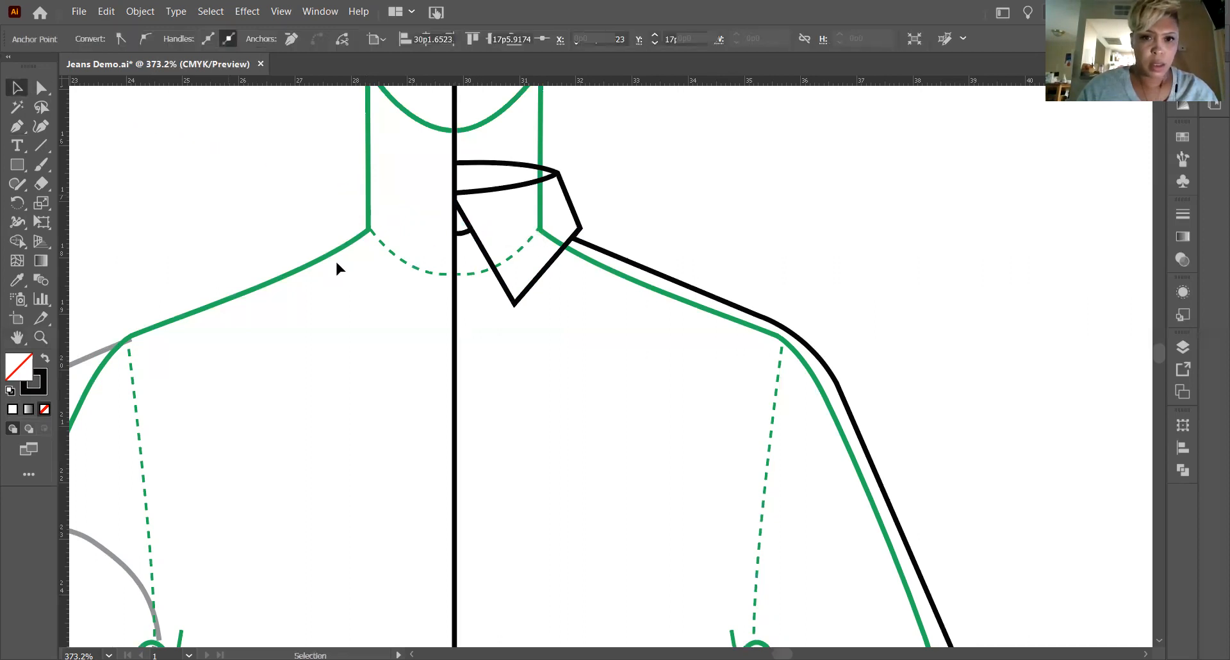
click(336, 262)
Draw a Pen curve along the dashed neckline from the center front to the collar front edge, and deselect it.
click(16, 126)
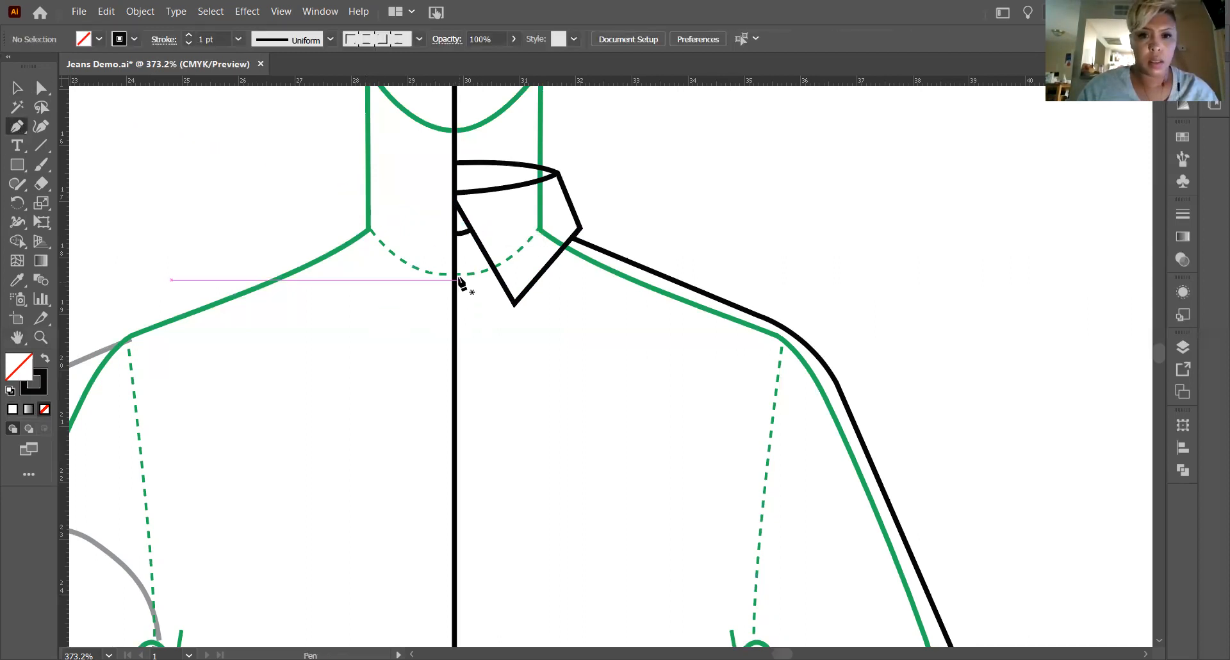
click(455, 274)
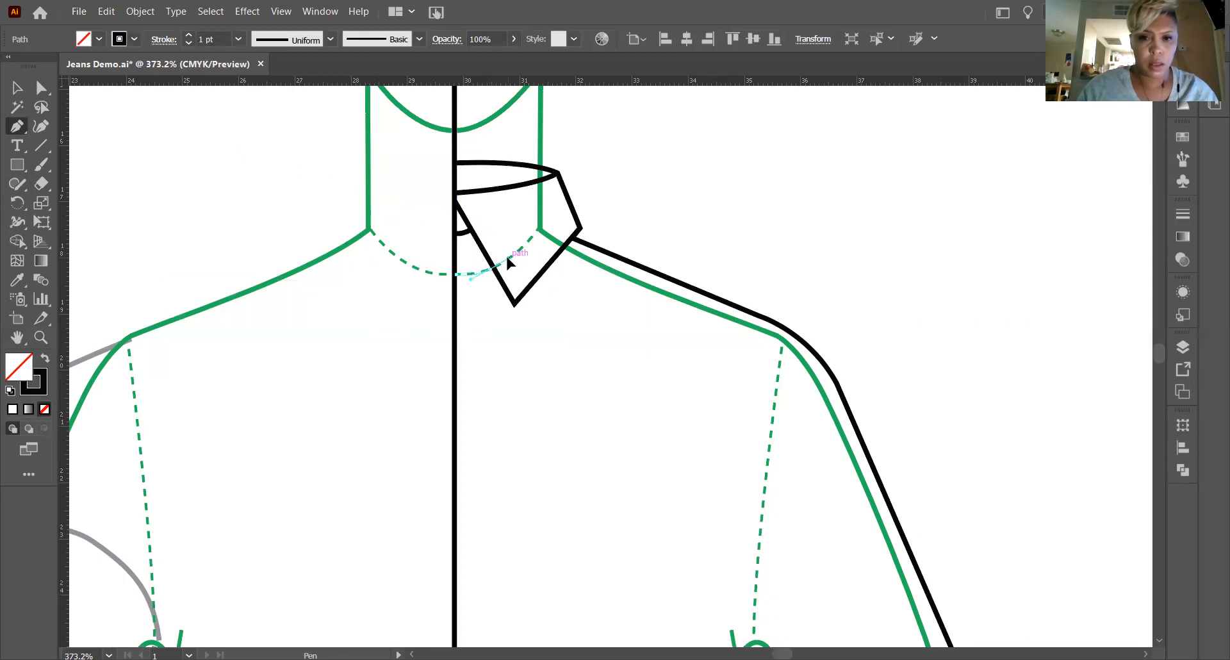
click(491, 268)
click(14, 89)
click(721, 239)
Extend the neckline curve's outer anchor to the collar front edge at about X 30p6.3, Y 18p2.1, and deepen its curve slightly.
click(40, 337)
drag(471, 223, 761, 478)
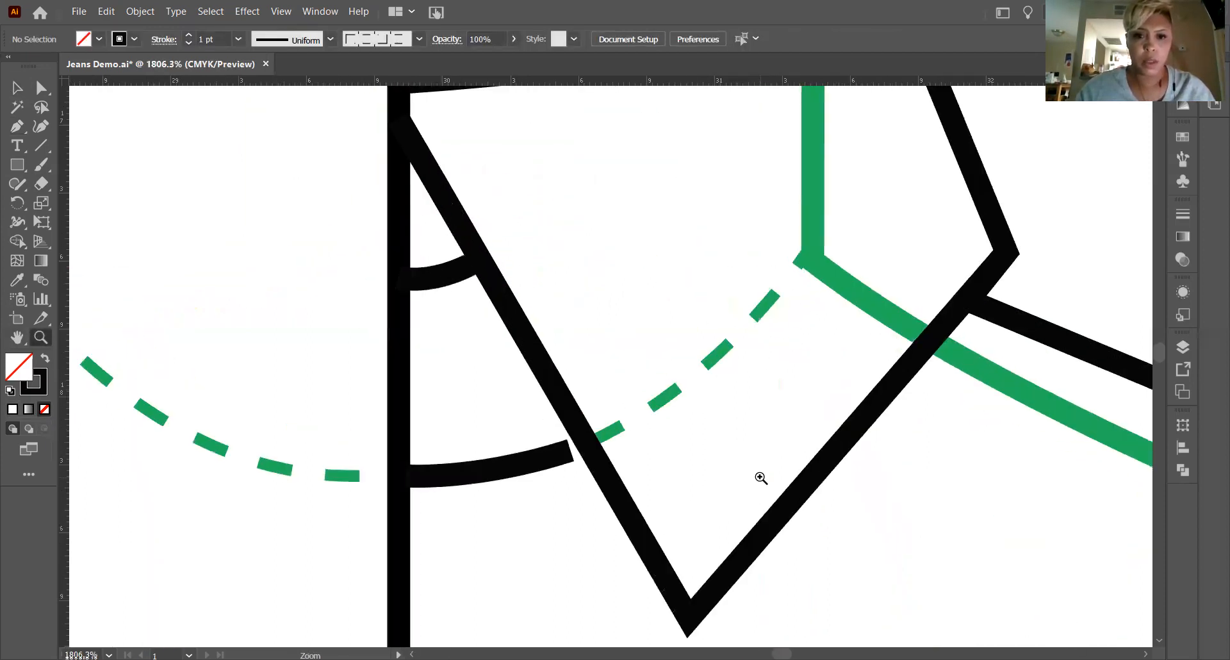
click(41, 87)
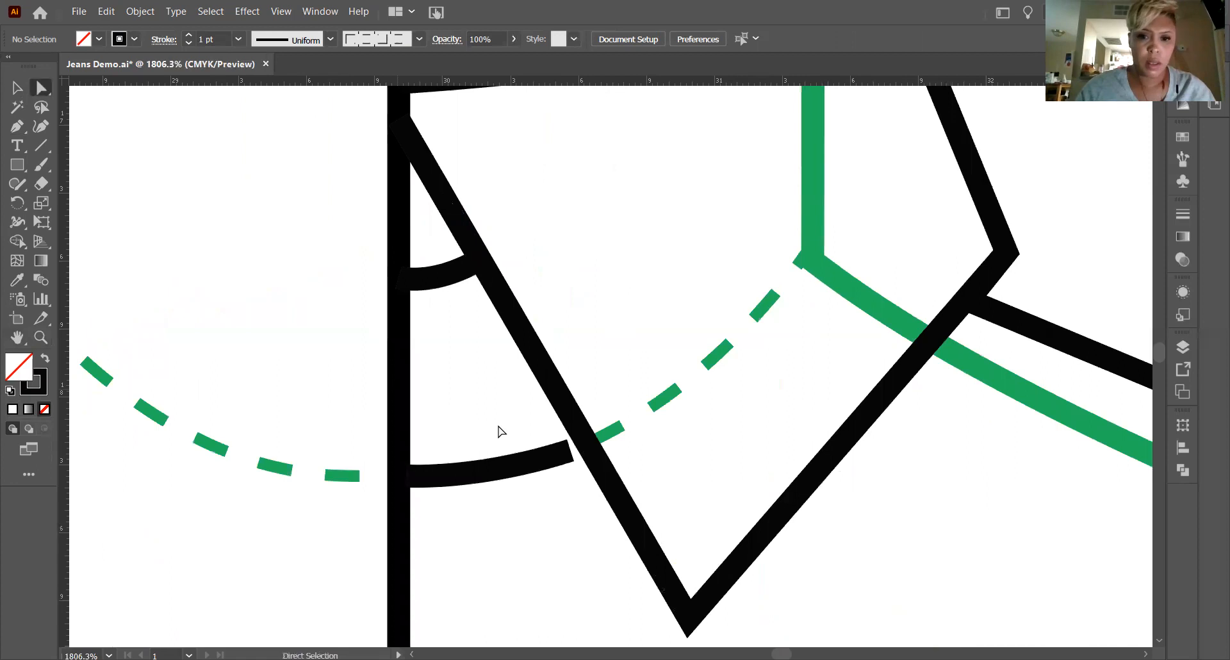
click(538, 465)
click(571, 451)
drag(572, 450, 584, 443)
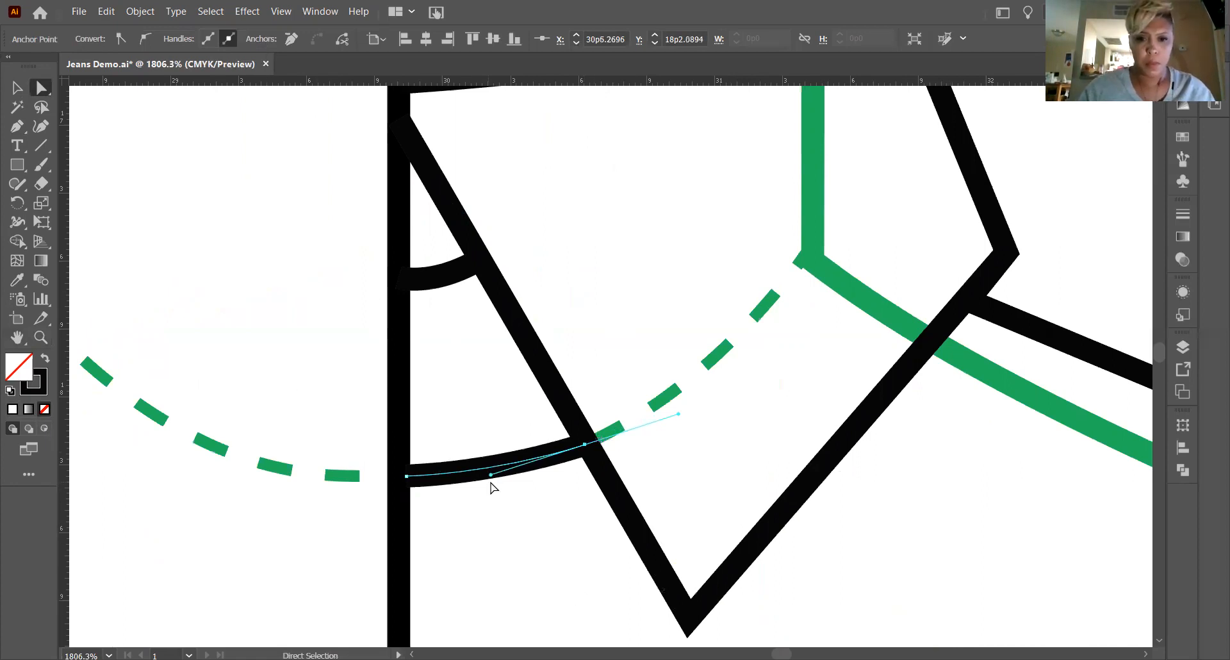
drag(491, 475, 490, 481)
click(16, 88)
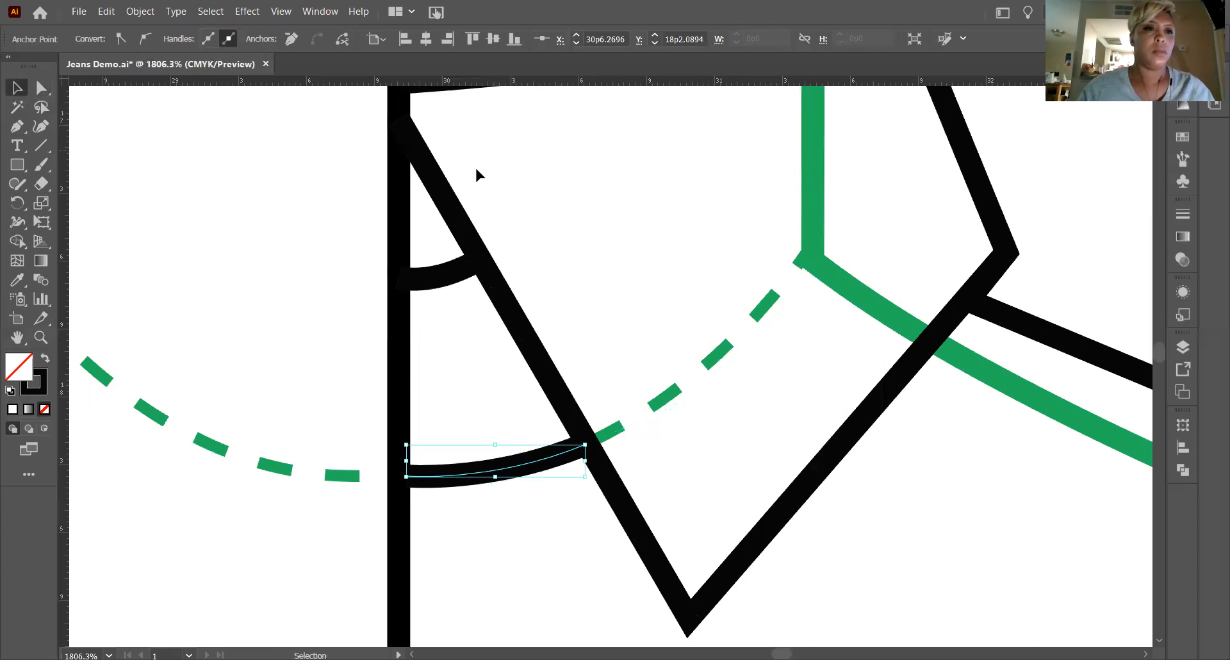
key(ctrl+minus)
key(ctrl+minus)
key(ctrl+minus)
key(ctrl+minus)
key(ctrl+minus)
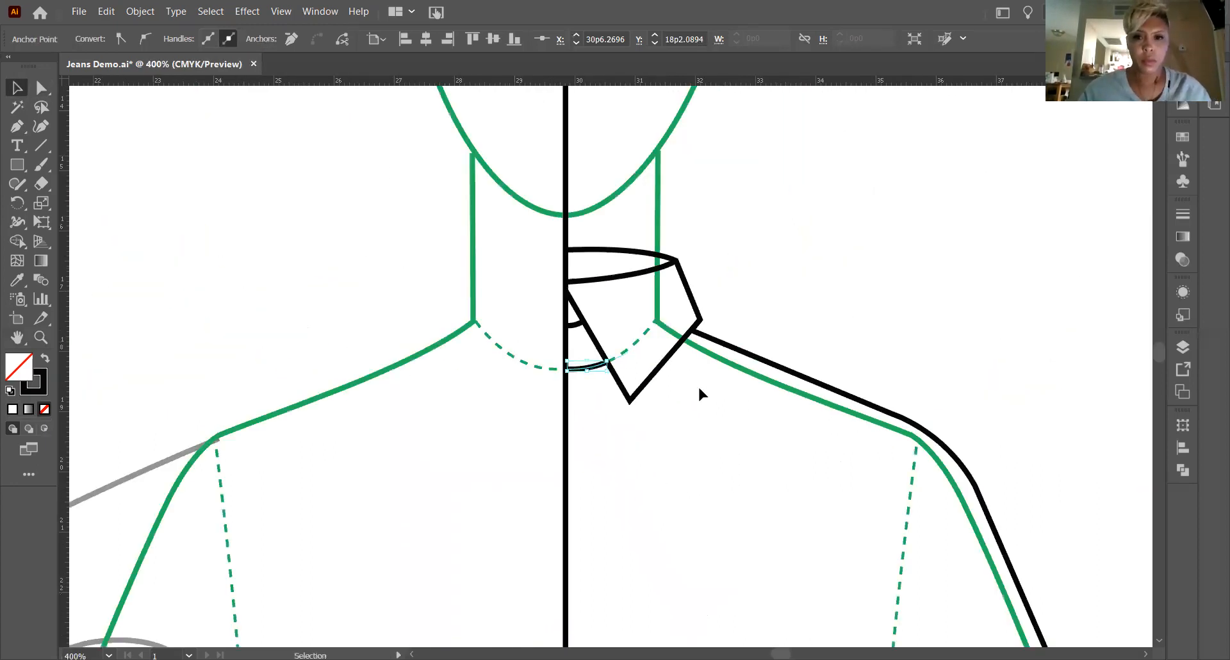
click(16, 338)
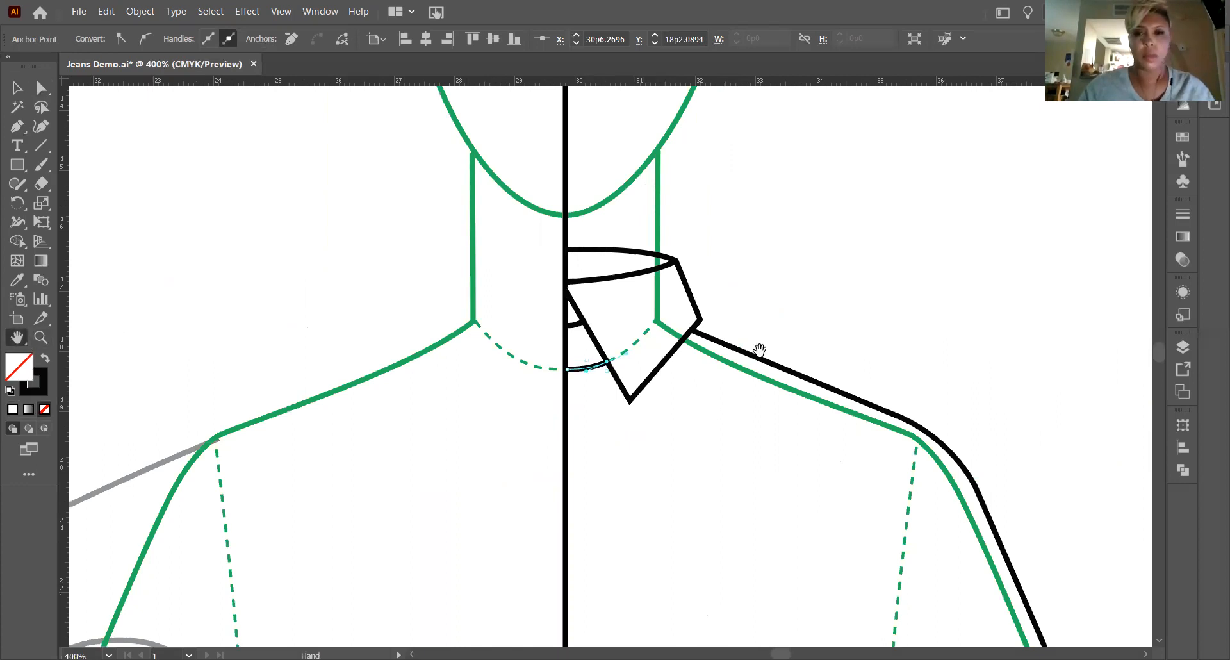
drag(593, 333, 494, 275)
drag(598, 250, 577, 133)
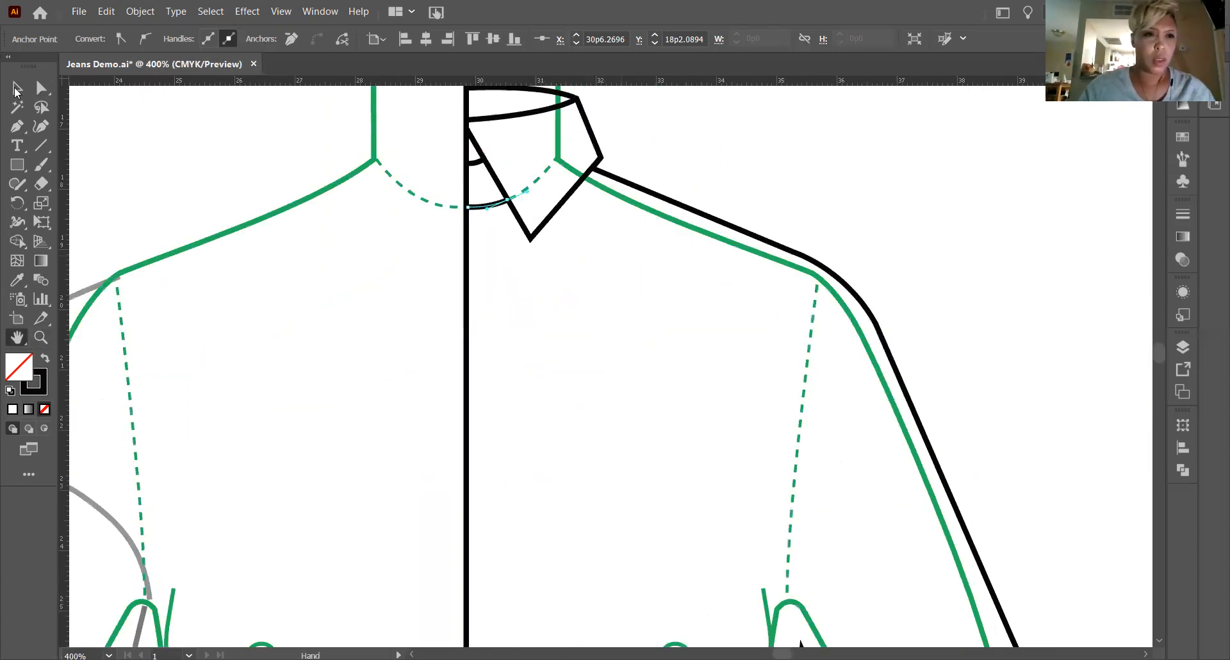
click(529, 307)
Lower the inner collar line's center front anchor to about X 29p10.4, Y 17p0.3 for a deeper curve.
scroll(529, 307, up, 2)
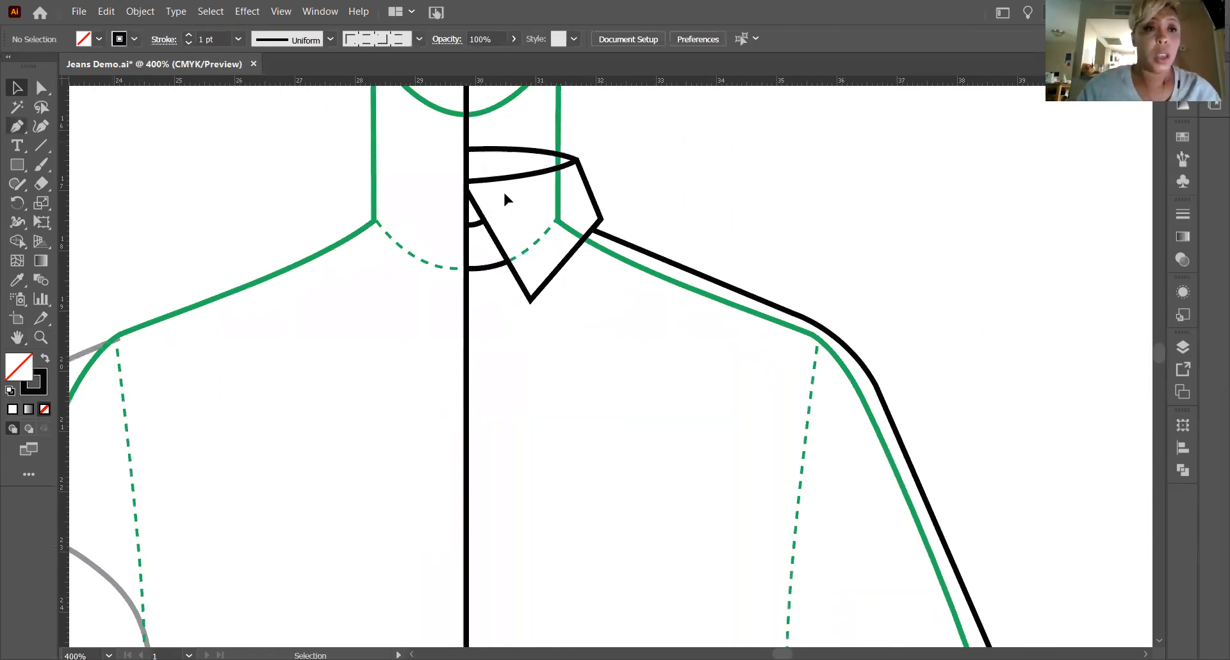
key(a)
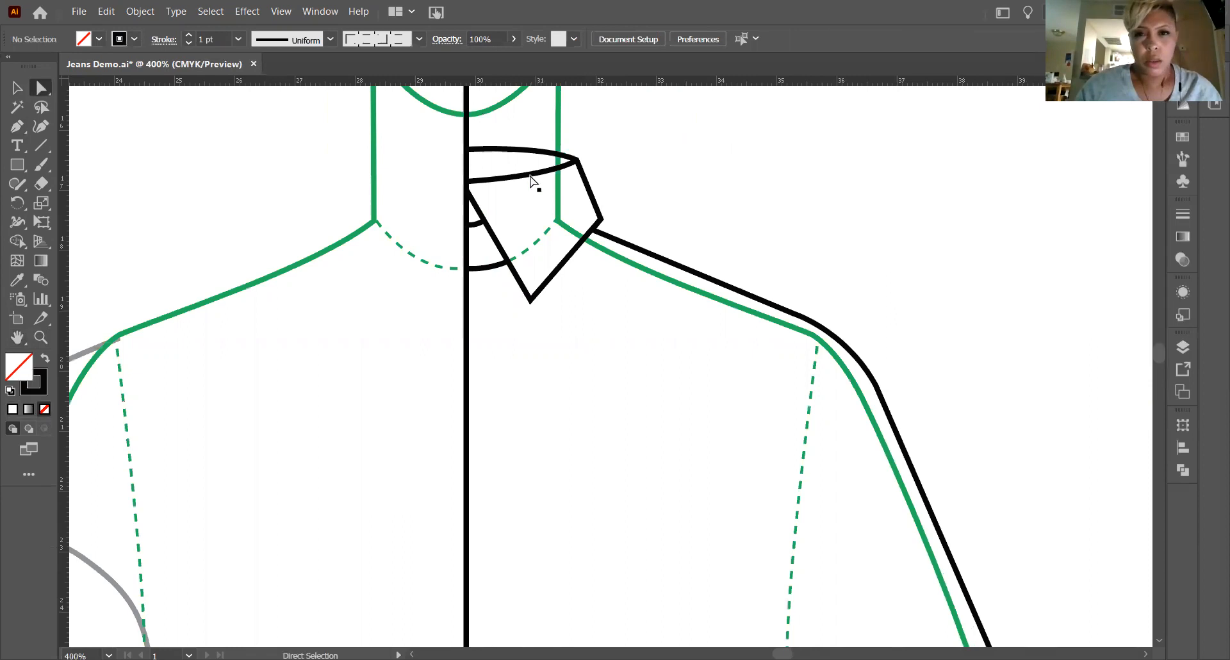
click(492, 181)
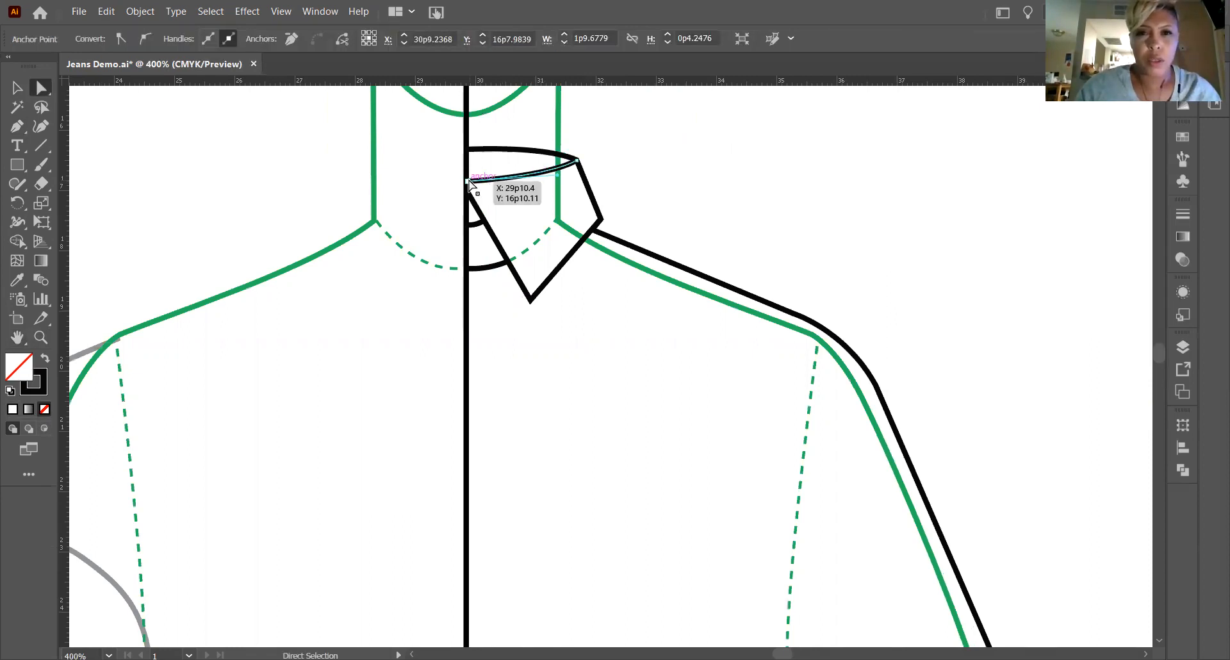
click(467, 182)
drag(468, 194, 469, 203)
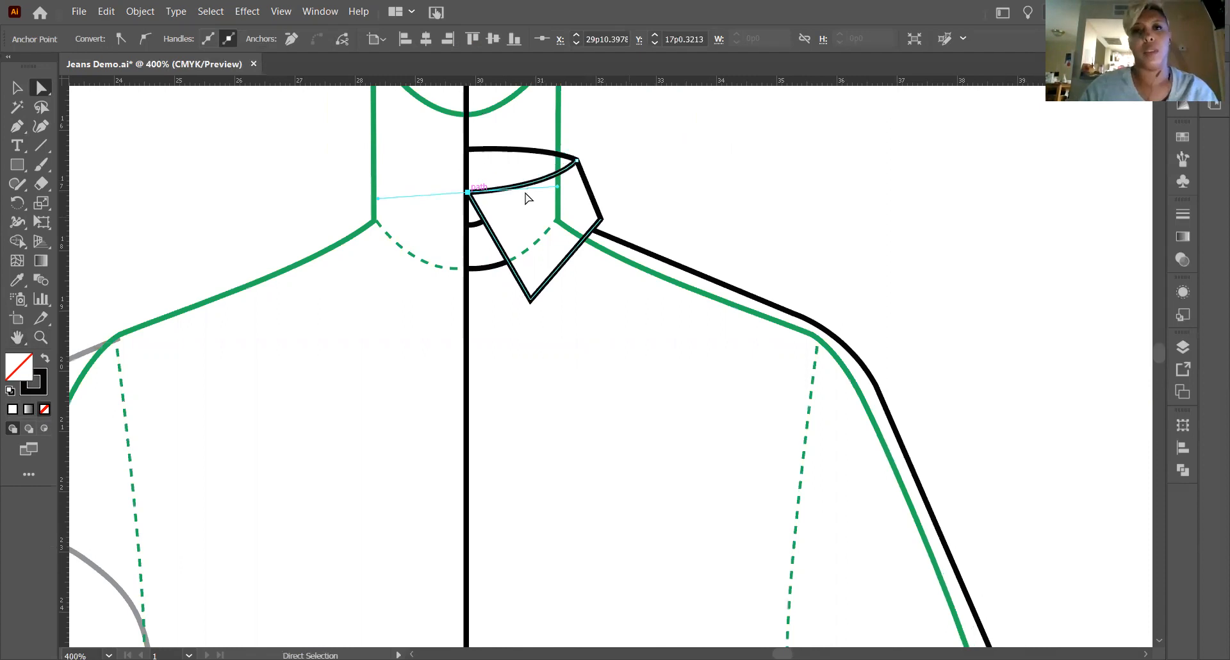
Reposition the collar front's upper anchor on the center front line, just below the inner collar line, at about X 29p10, Y 17p1.5.
click(485, 221)
drag(466, 190, 468, 205)
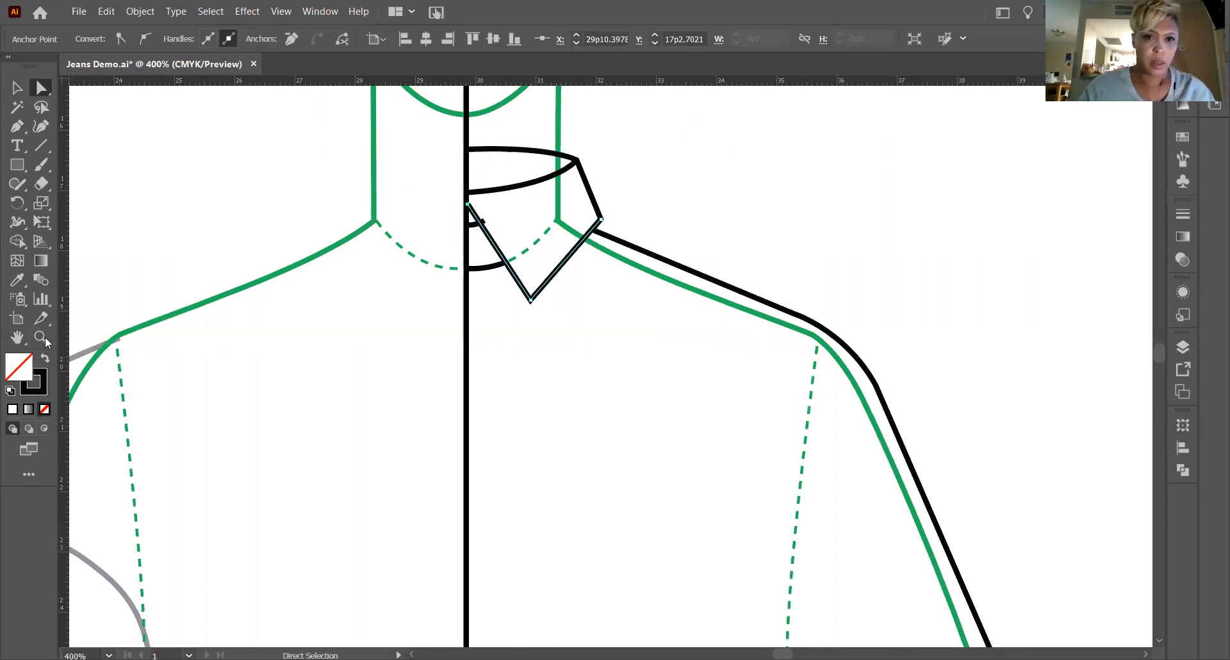
key(z)
drag(351, 150, 669, 367)
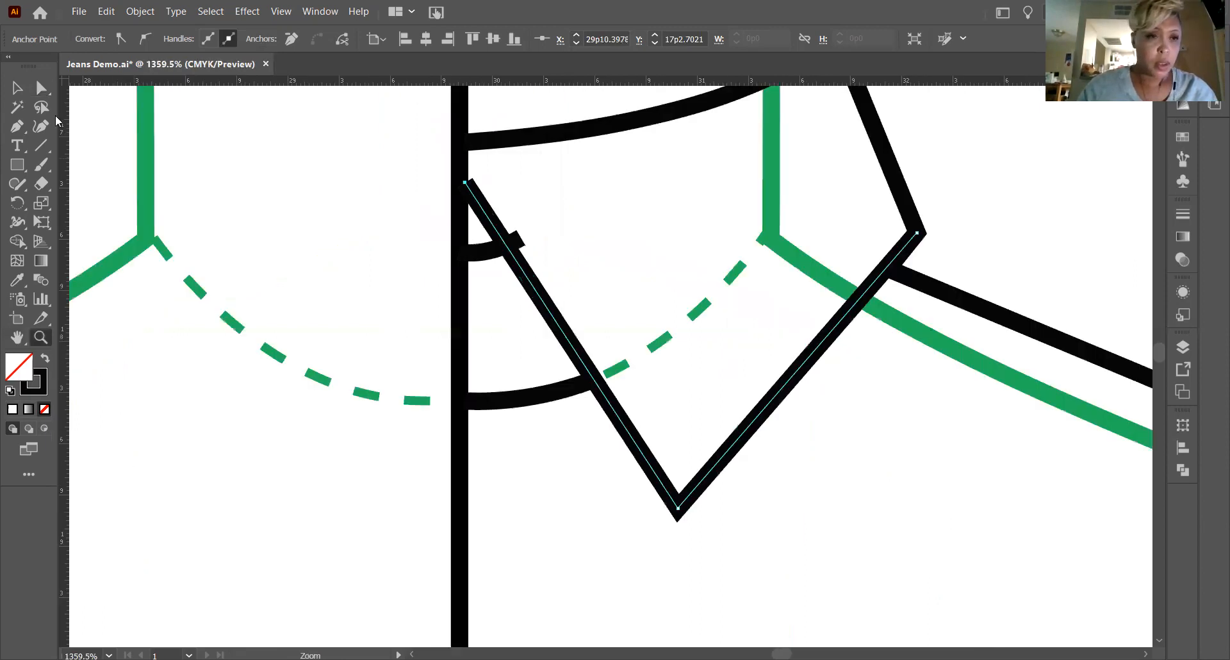
key(a)
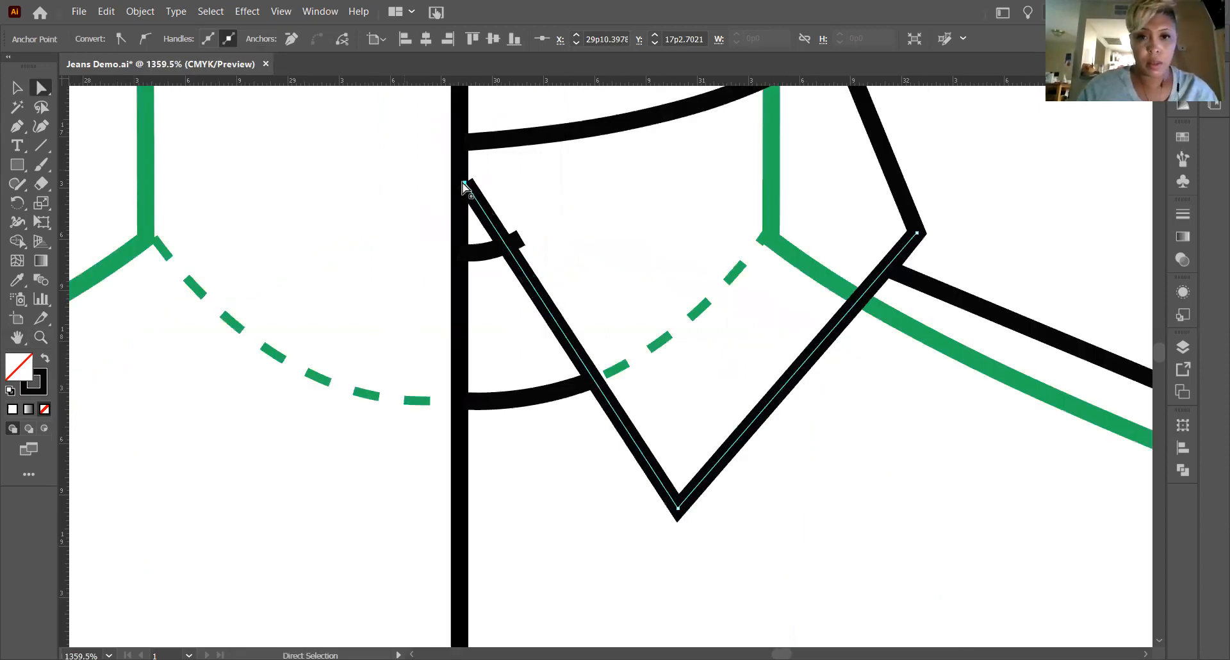
drag(465, 185, 459, 187)
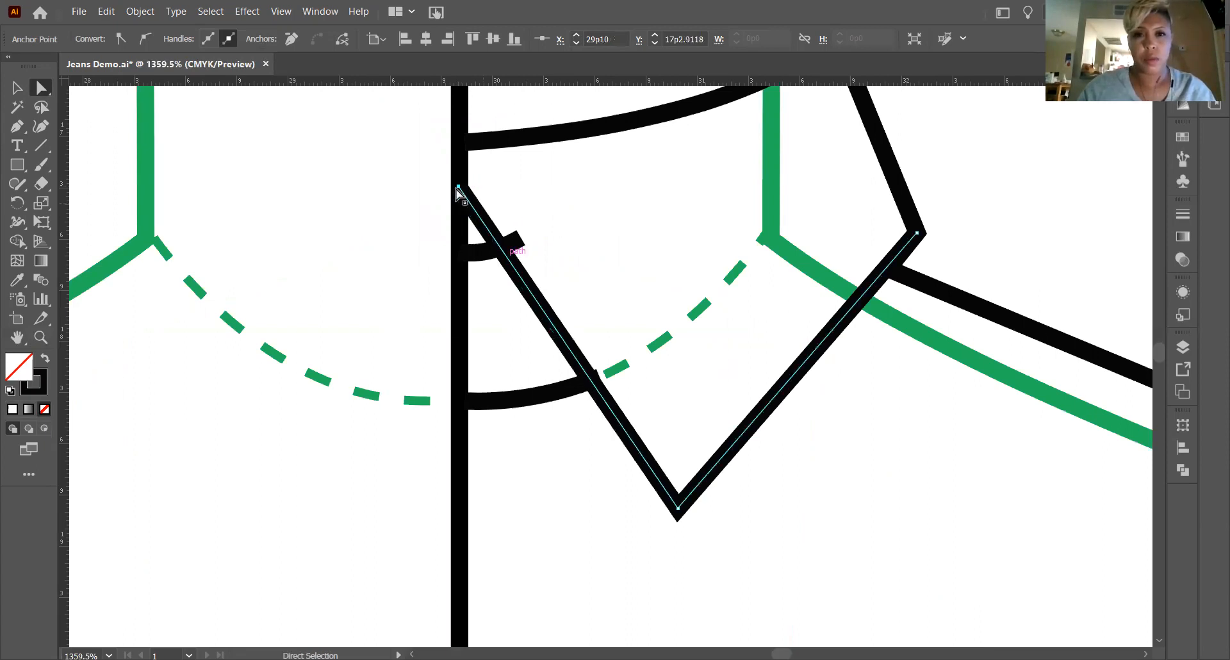
drag(459, 186, 458, 163)
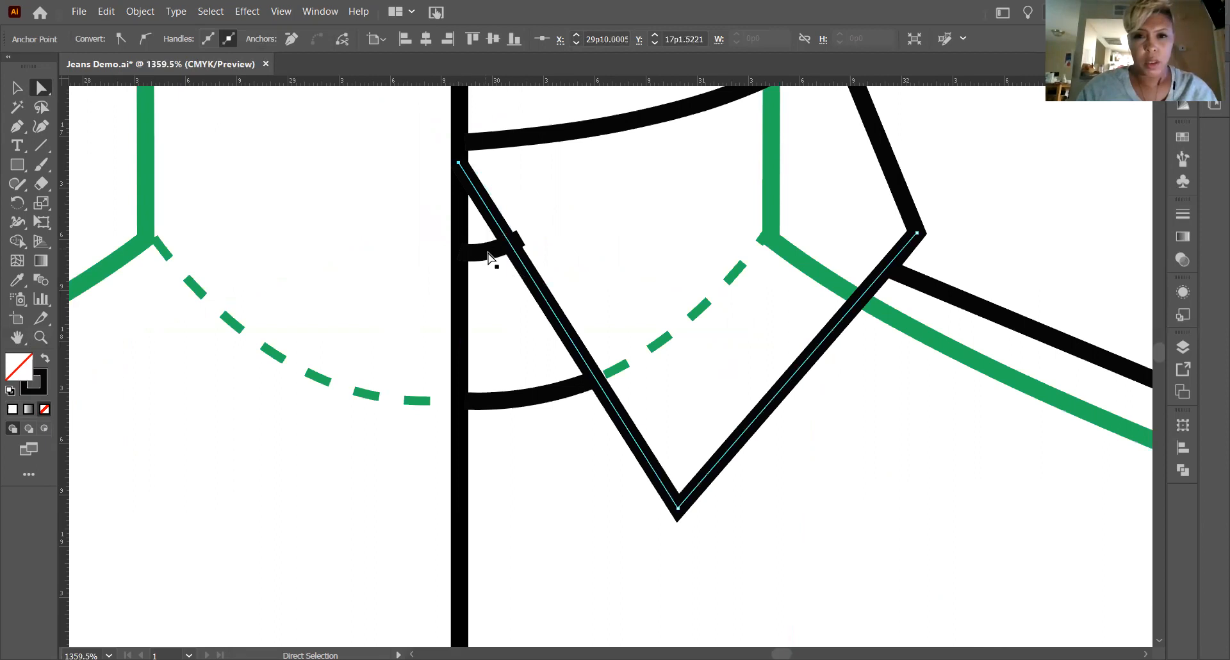
Pull the short collar stand curve's outer anchor back to the collar front edge at about X 30p1, Y 17p6.3, and flatten its curve.
click(519, 238)
click(518, 240)
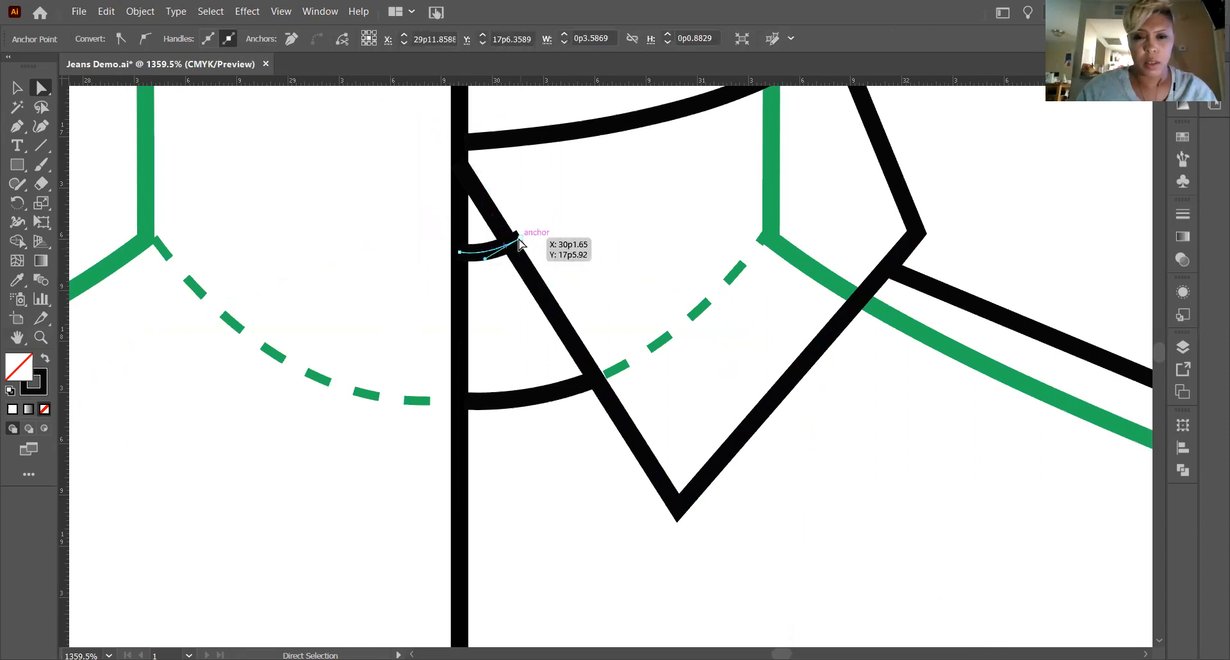
drag(510, 242, 509, 243)
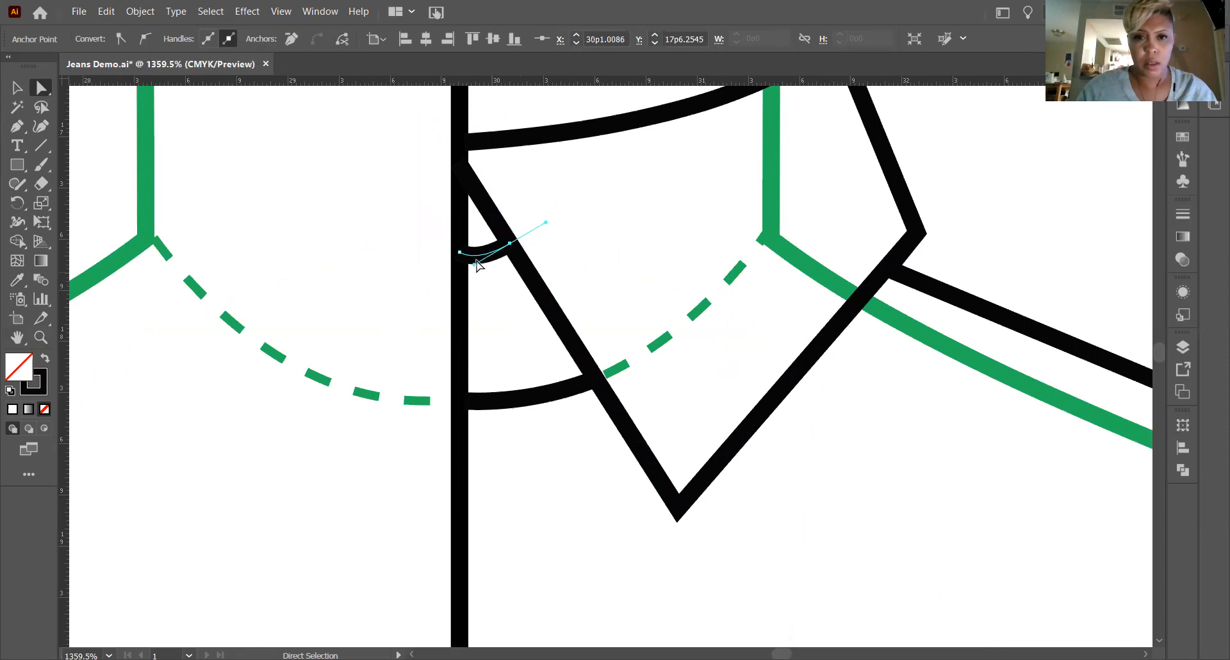
drag(474, 264, 470, 259)
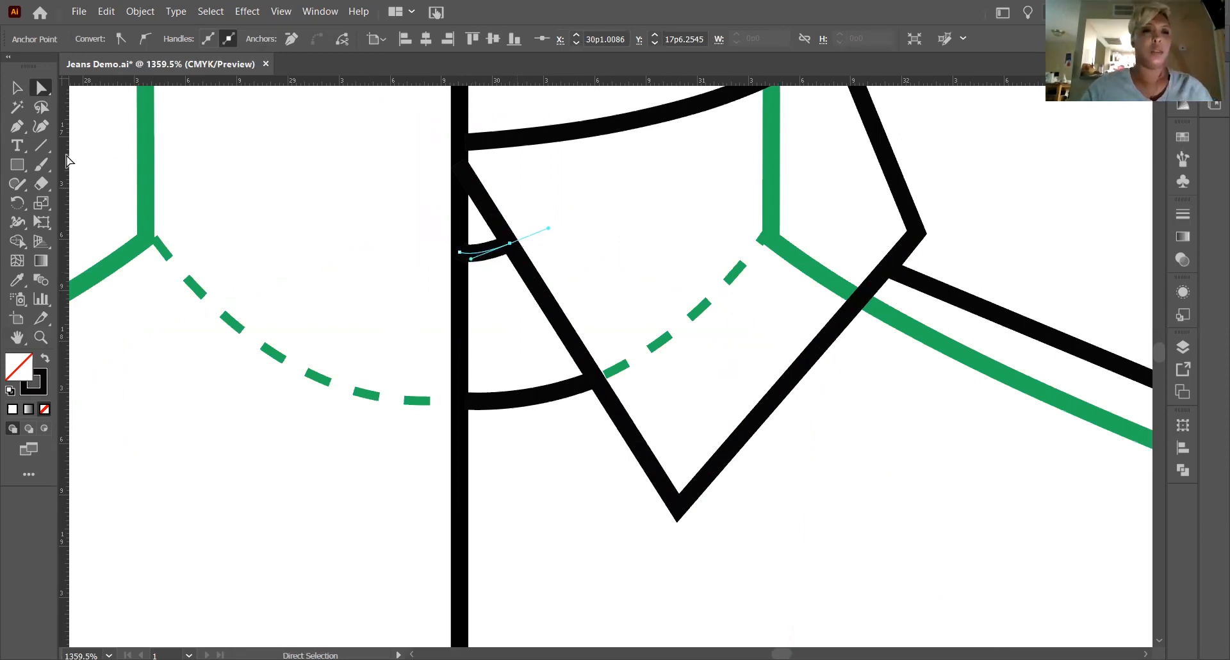
key(ctrl+minus)
key(ctrl+minus)
key(ctrl+minus)
key(ctrl+minus)
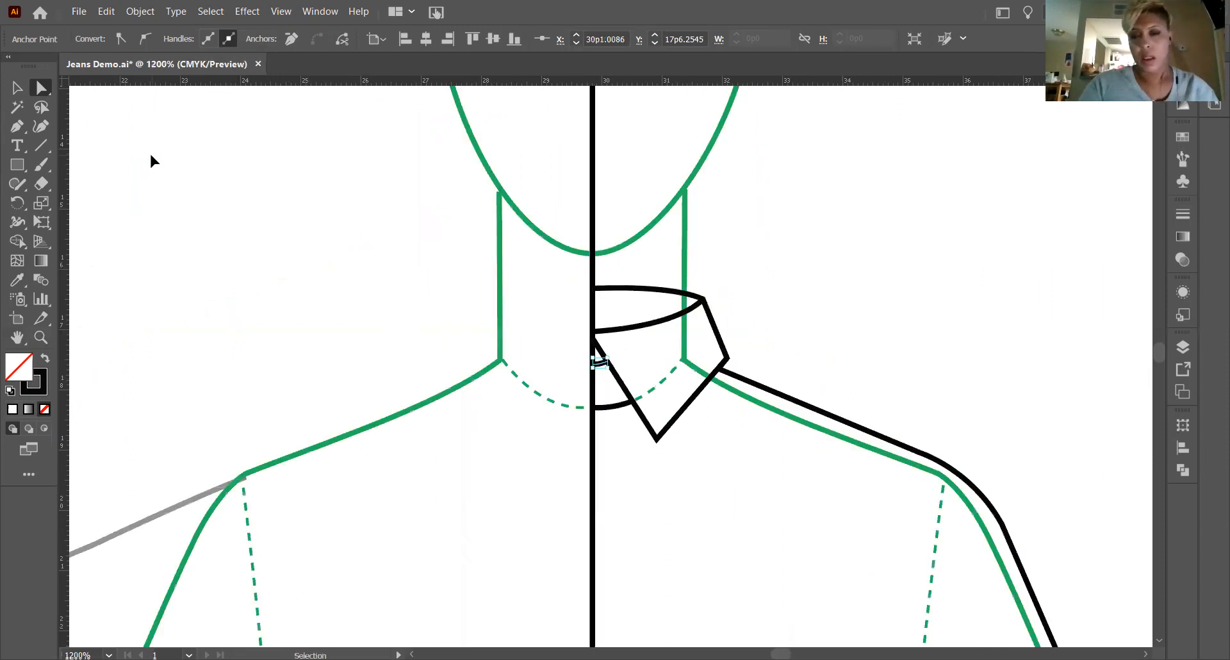
key(ctrl+minus)
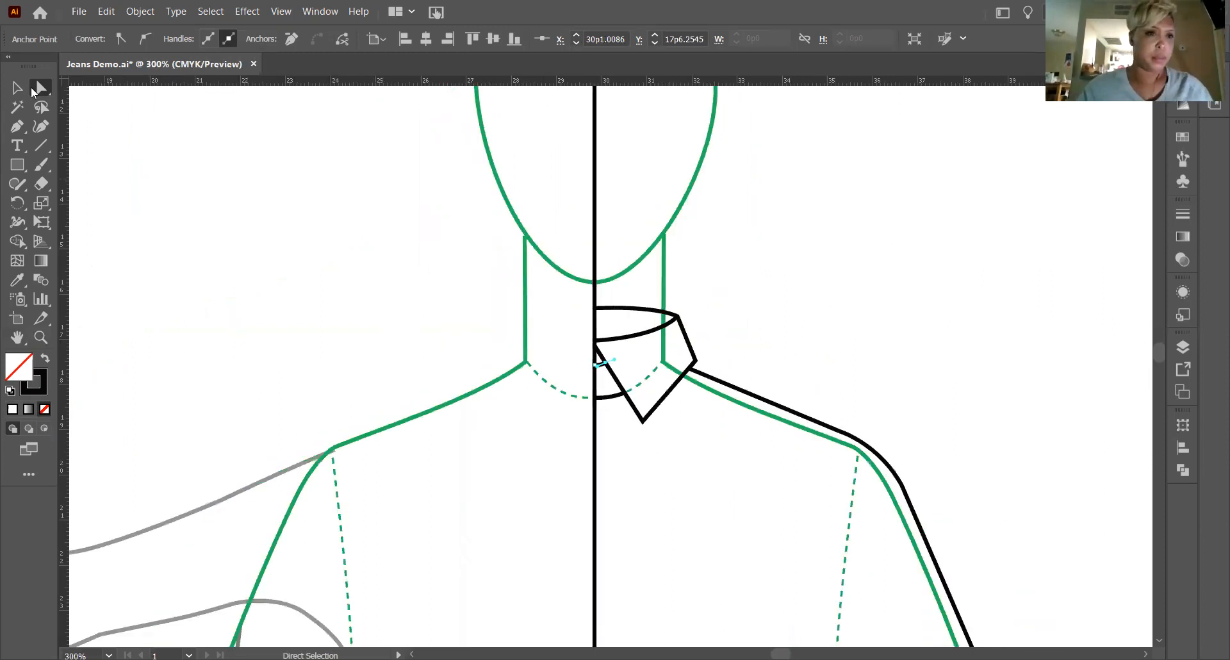
click(884, 340)
scroll(883, 340, down, 1)
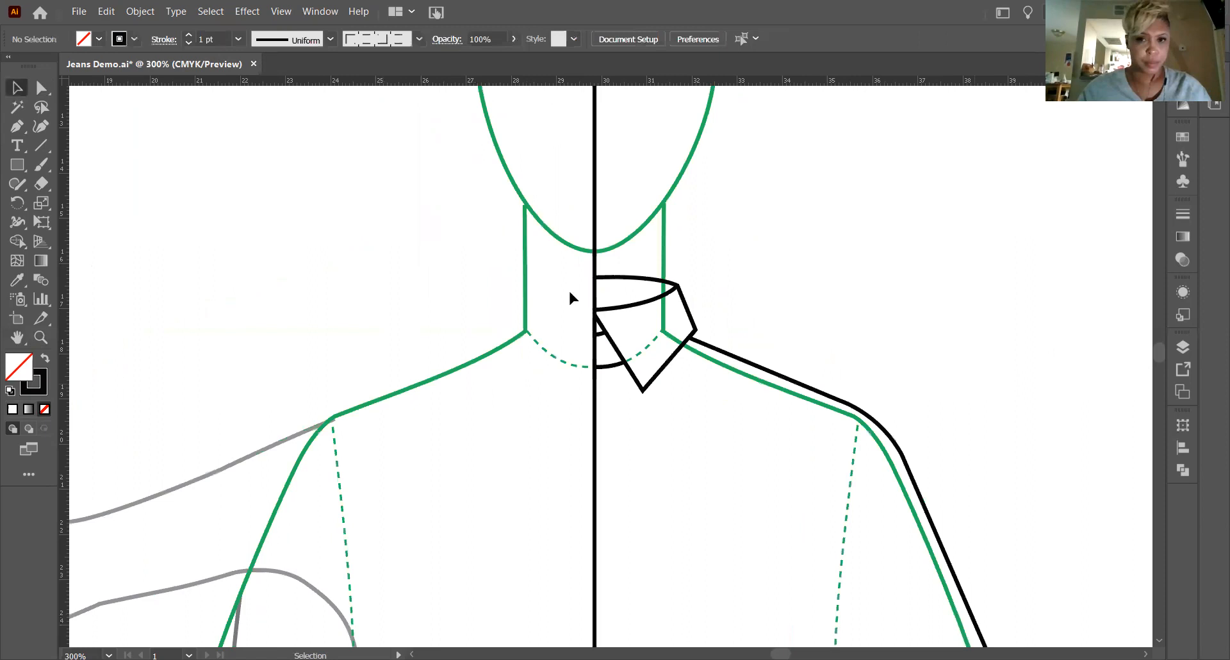
Lower the center front end of the collar's topmost line slightly so that its curve flattens.
scroll(336, 267, down, 3)
scroll(639, 216, up, 1)
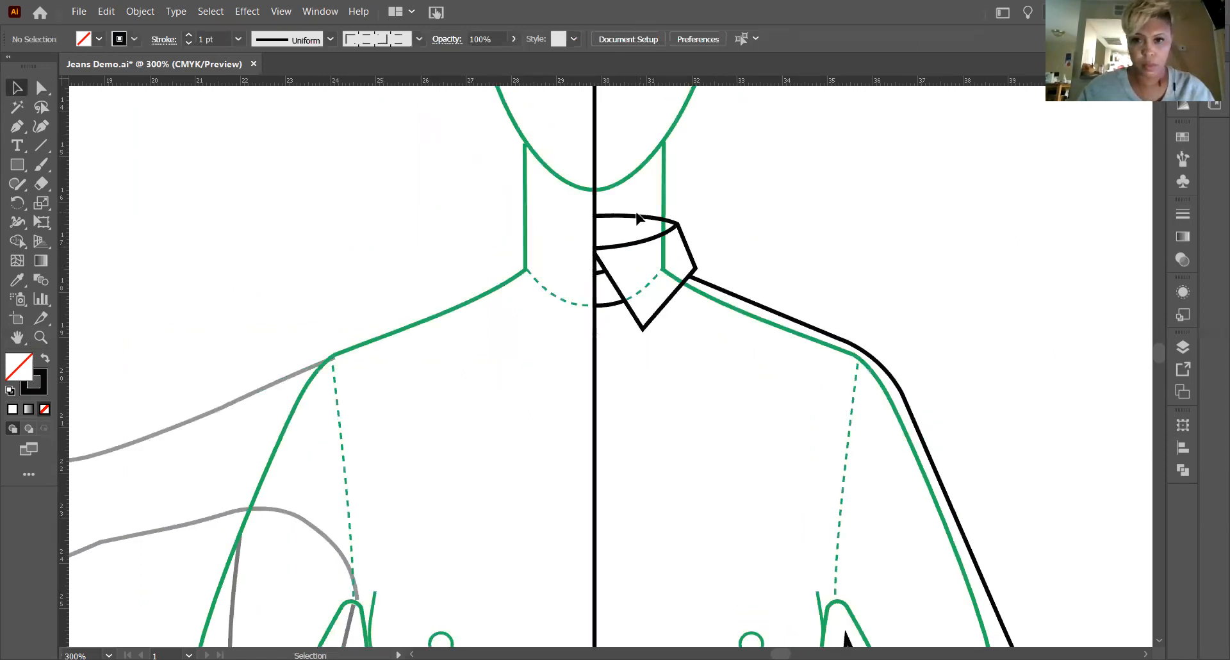
click(636, 221)
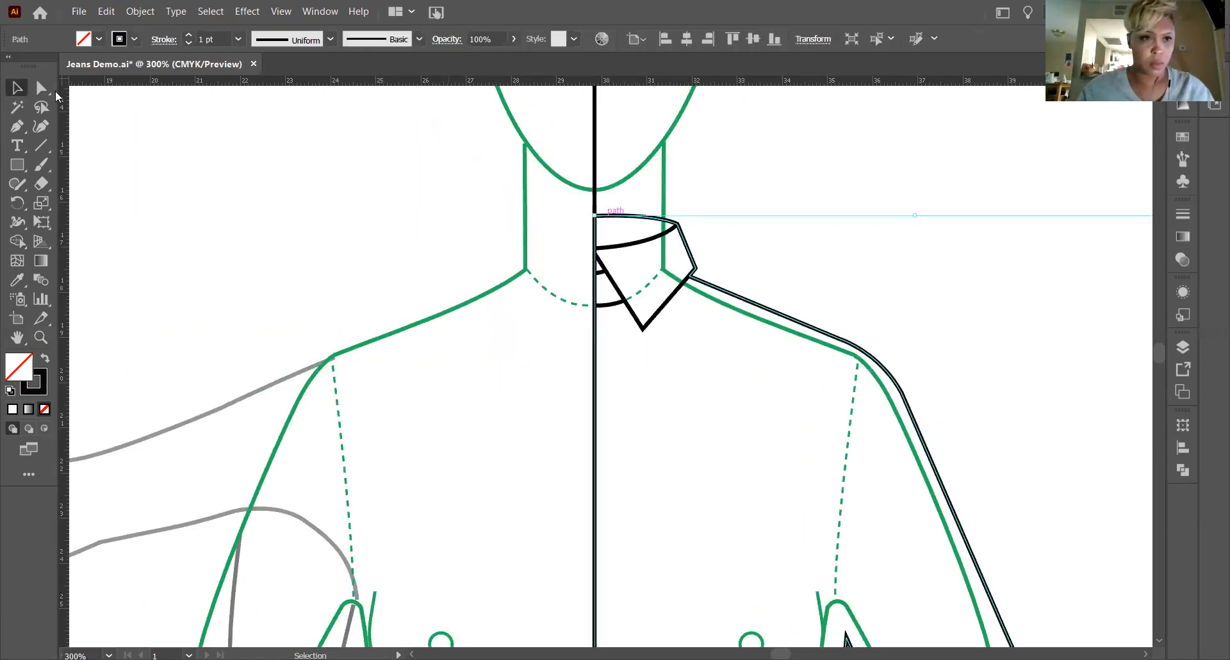
click(49, 91)
click(642, 224)
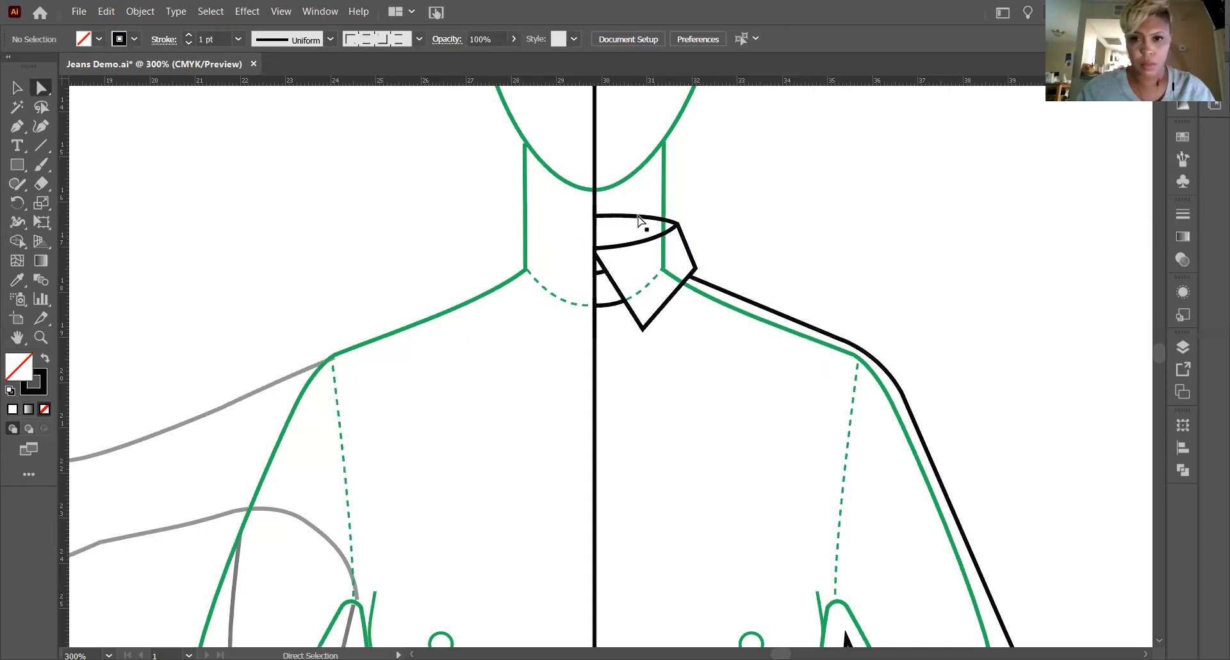
drag(593, 217, 737, 226)
click(653, 220)
click(796, 259)
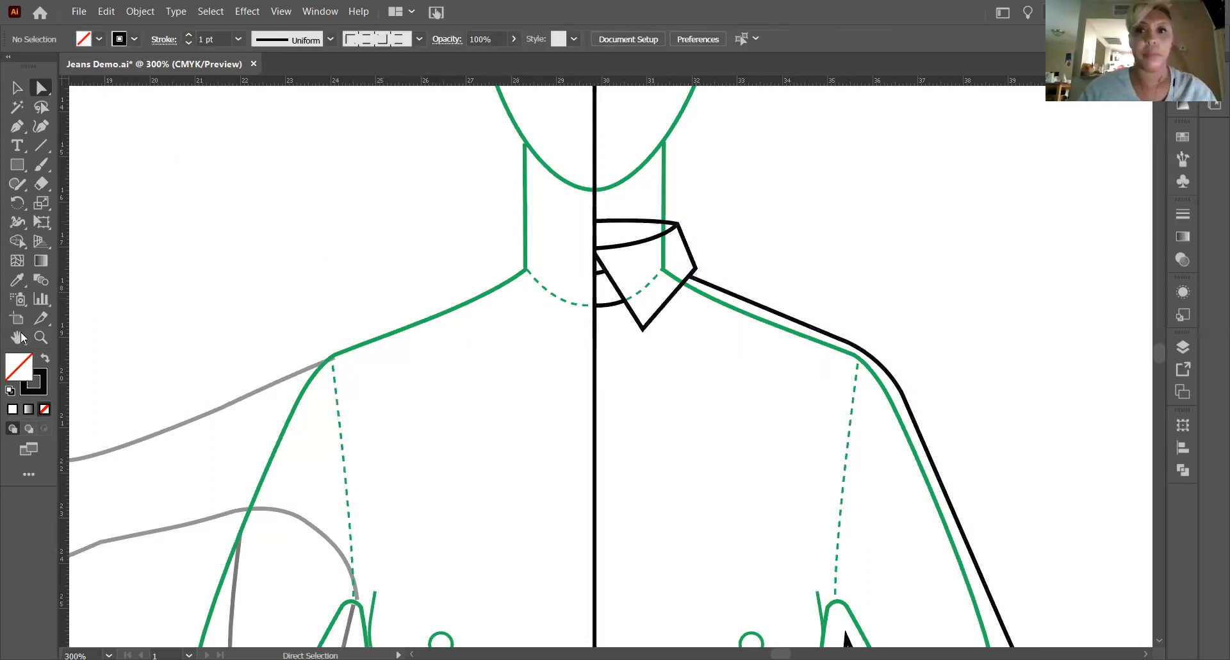
Draw a curved armhole seam with the Pen tool from the shoulder line at about X 35p6, Y 19p1.6 to the underarm at about X 35p5, Y 25p6.5.
key(h)
drag(444, 399, 387, 353)
drag(543, 436, 512, 381)
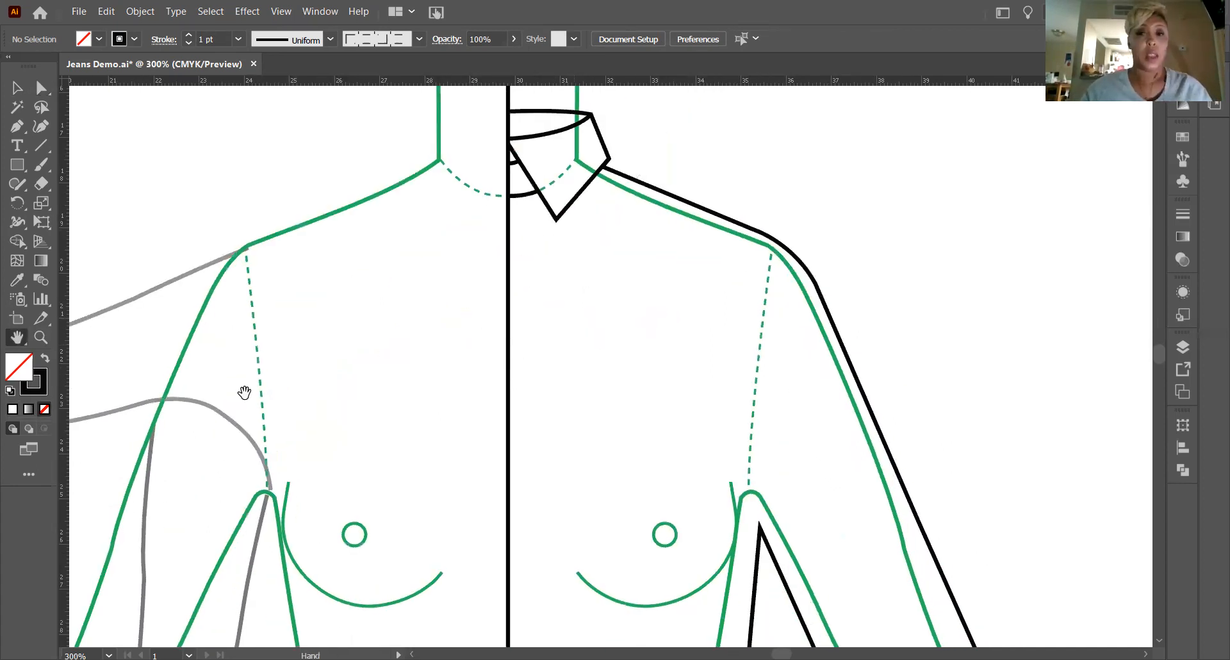
click(15, 130)
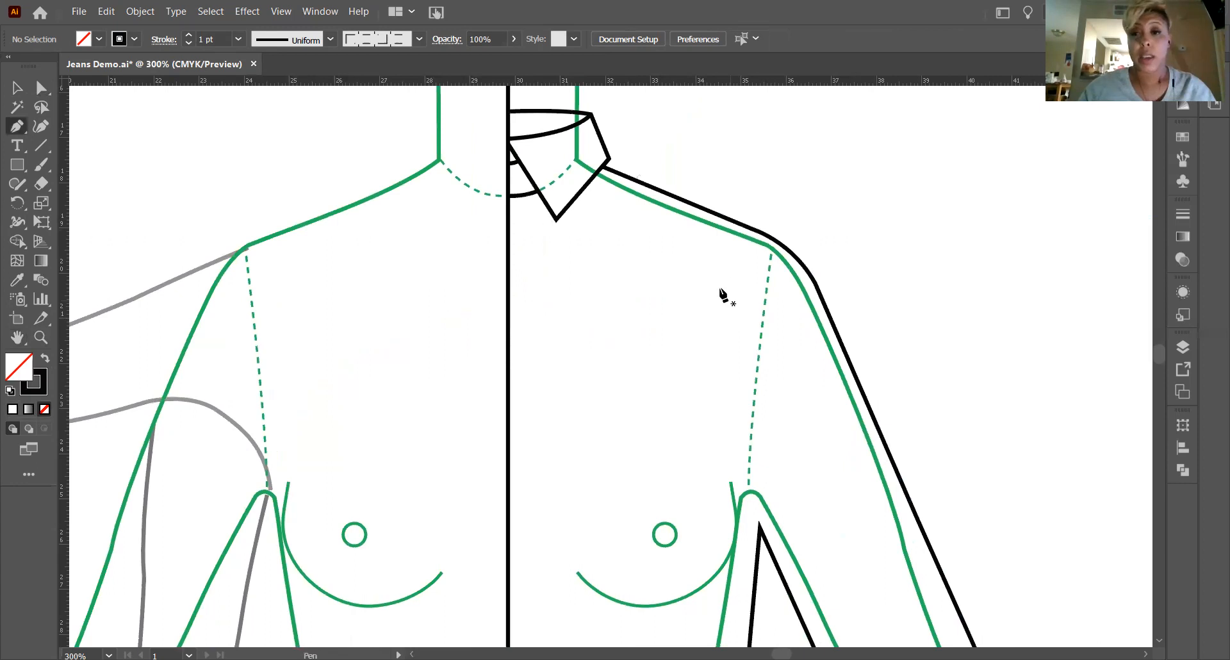
scroll(766, 192, down, 1)
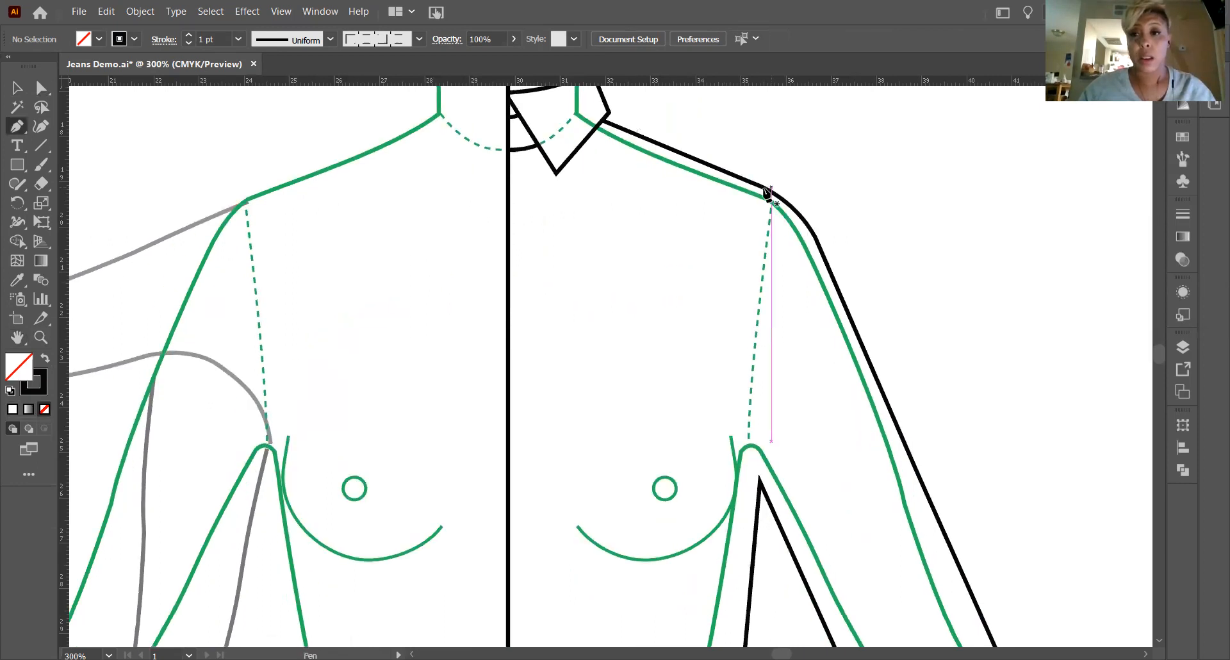
click(765, 192)
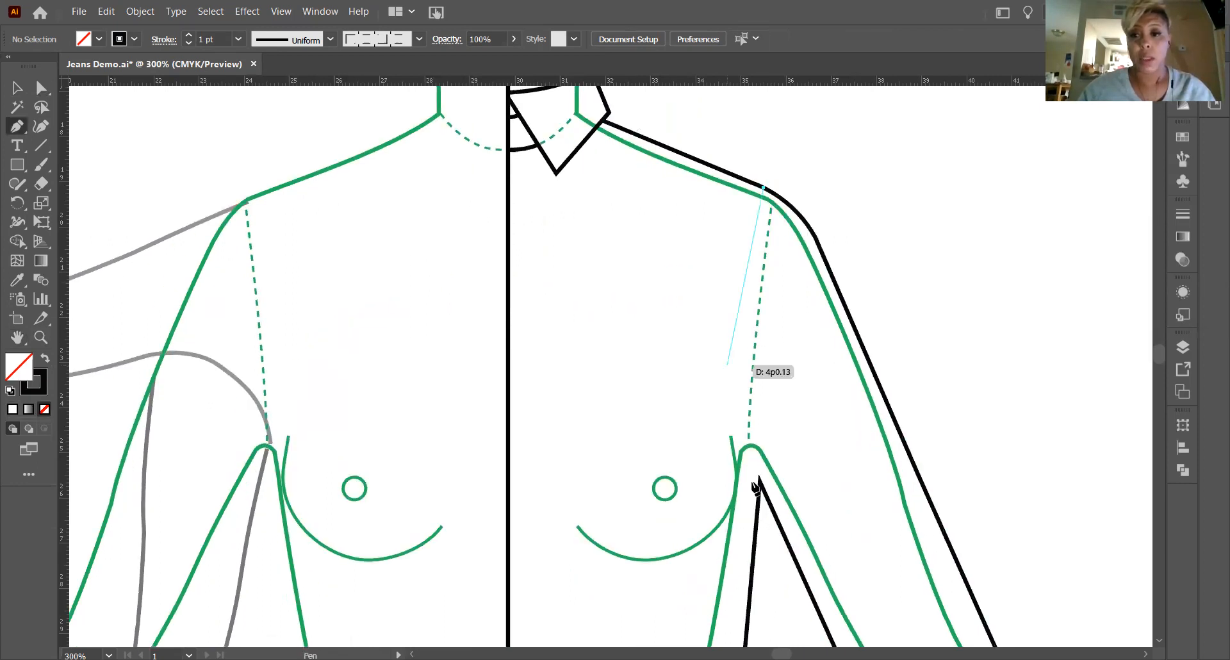
drag(759, 477, 780, 598)
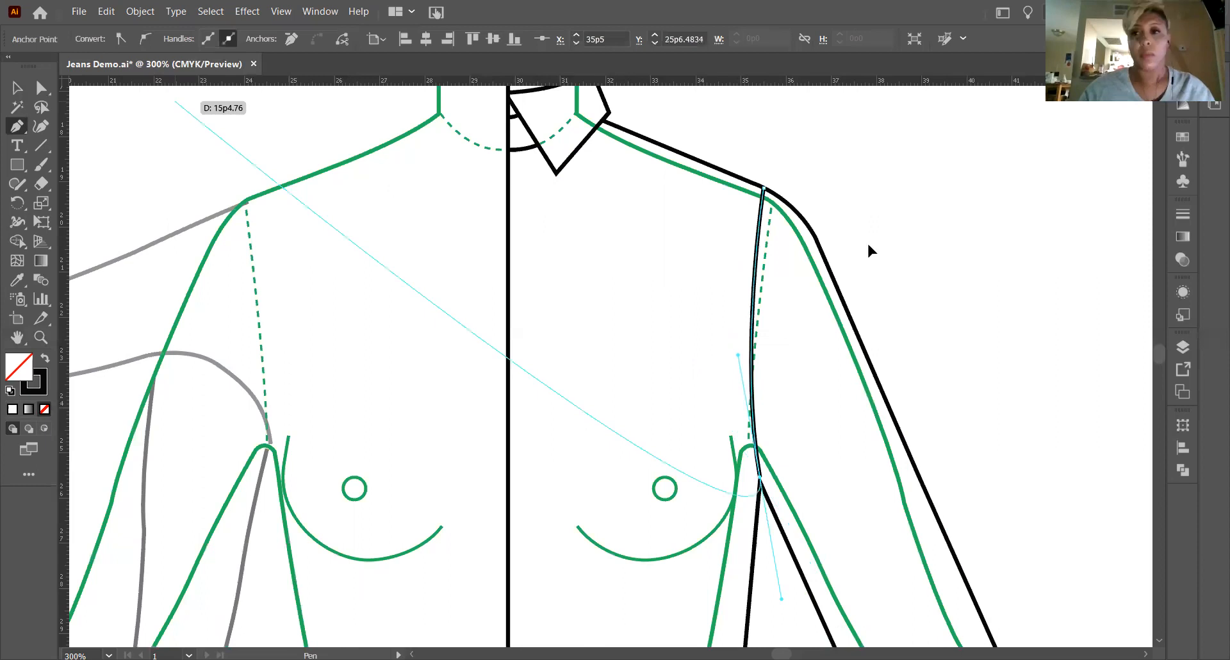
key(v)
click(814, 267)
Try moving the armhole seam's shoulder anchor out to the sleeve edge at about X 36p7.7, Y 20p2.7, and undo the move.
scroll(813, 267, down, 1)
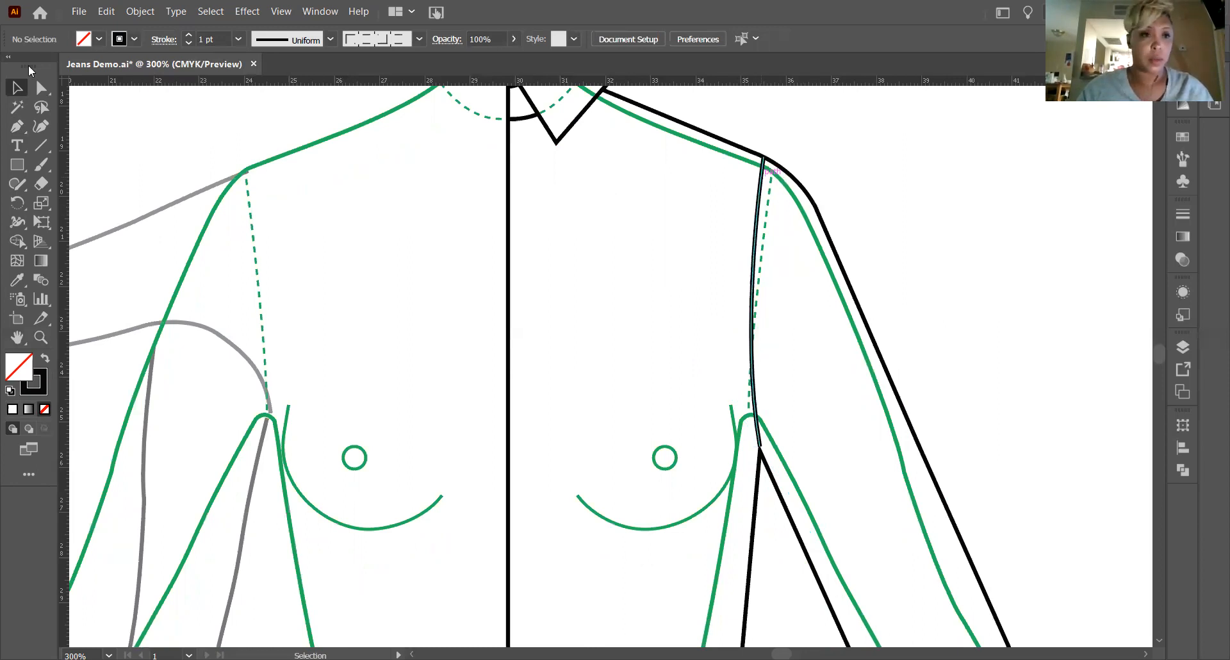
click(40, 89)
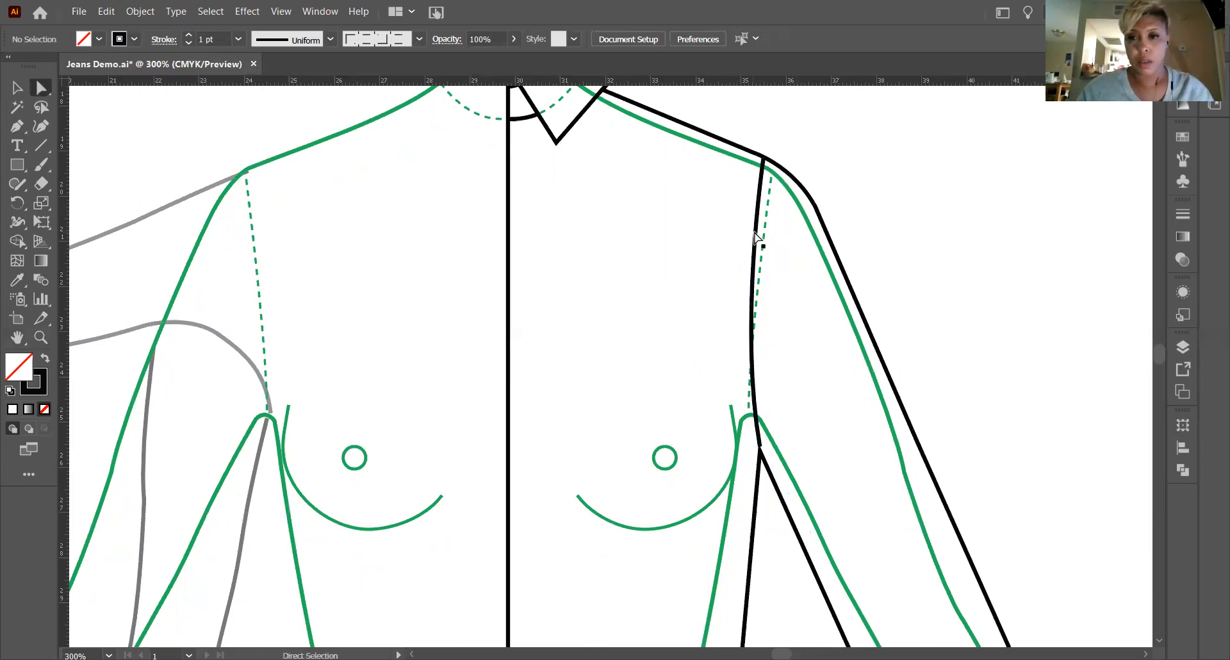
click(766, 161)
drag(767, 163, 814, 206)
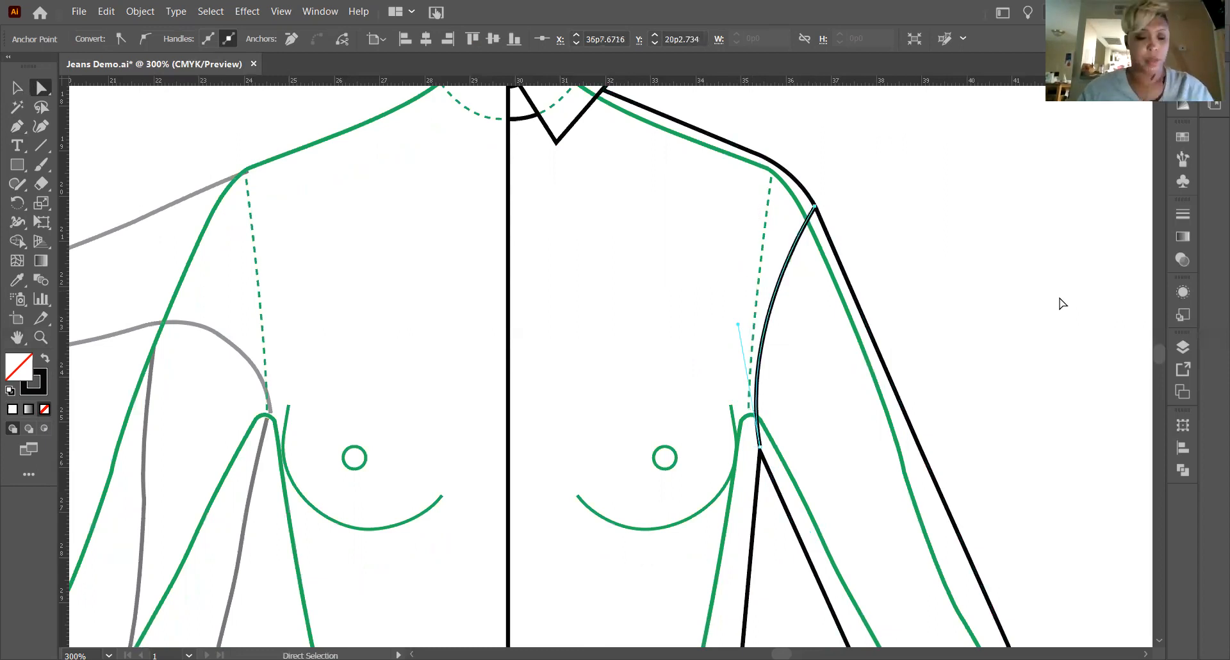
key(ctrl)
key(ctrl+z)
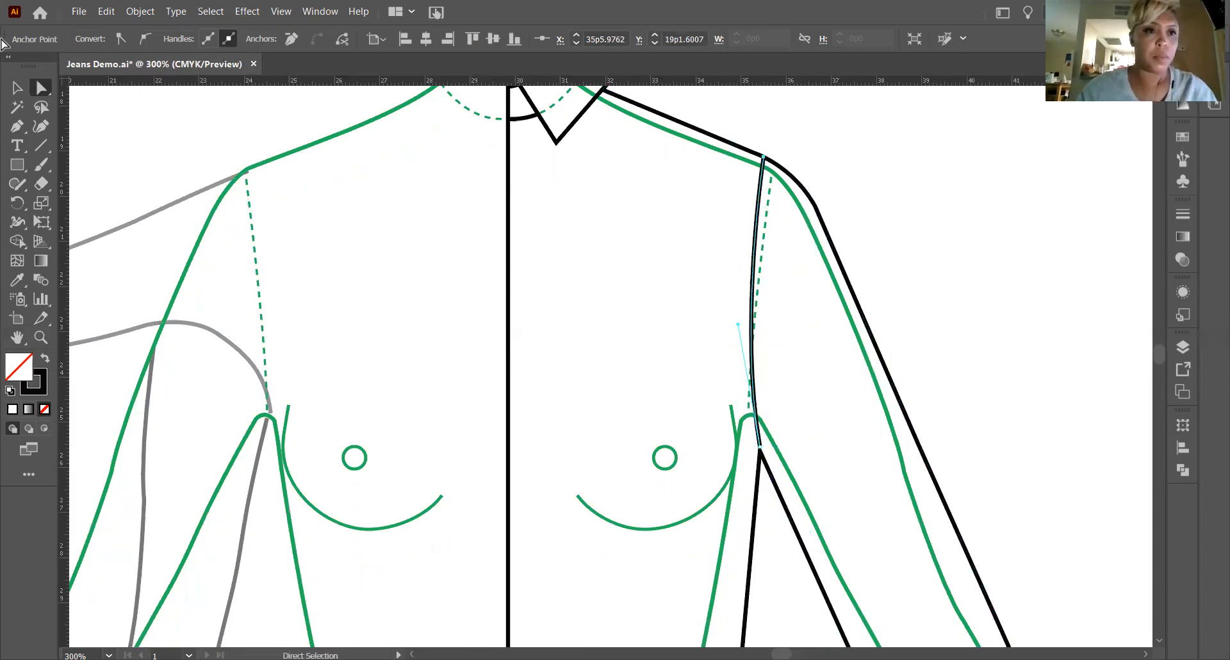
key(v)
click(732, 353)
Move the armhole seam's lower anchor straight down about 0p2.1 to meet the underarm corner of the bodice and sleeve.
scroll(732, 352, down, 4)
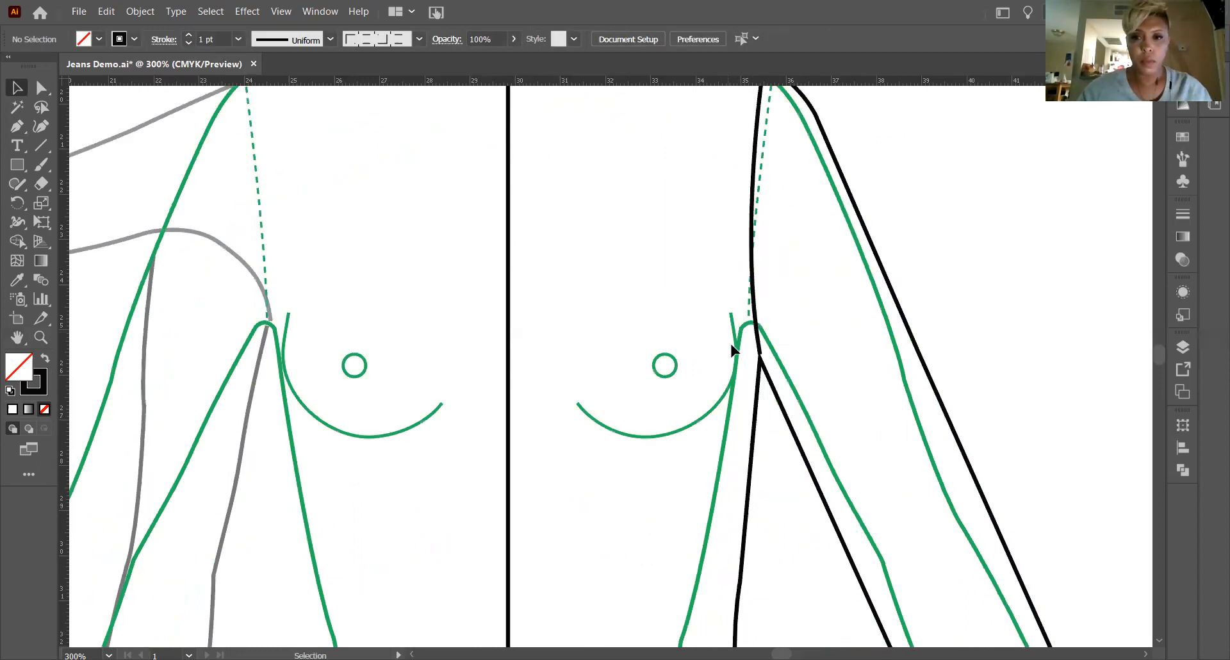
scroll(49, 344, up, 2)
click(45, 340)
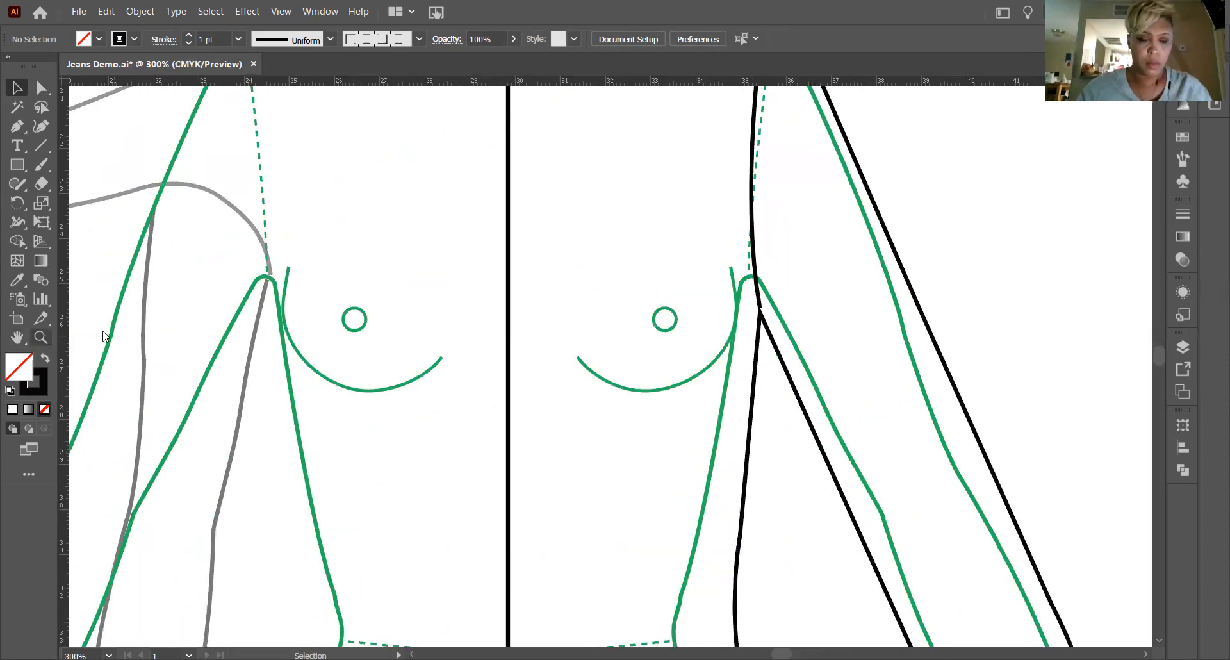
key(a)
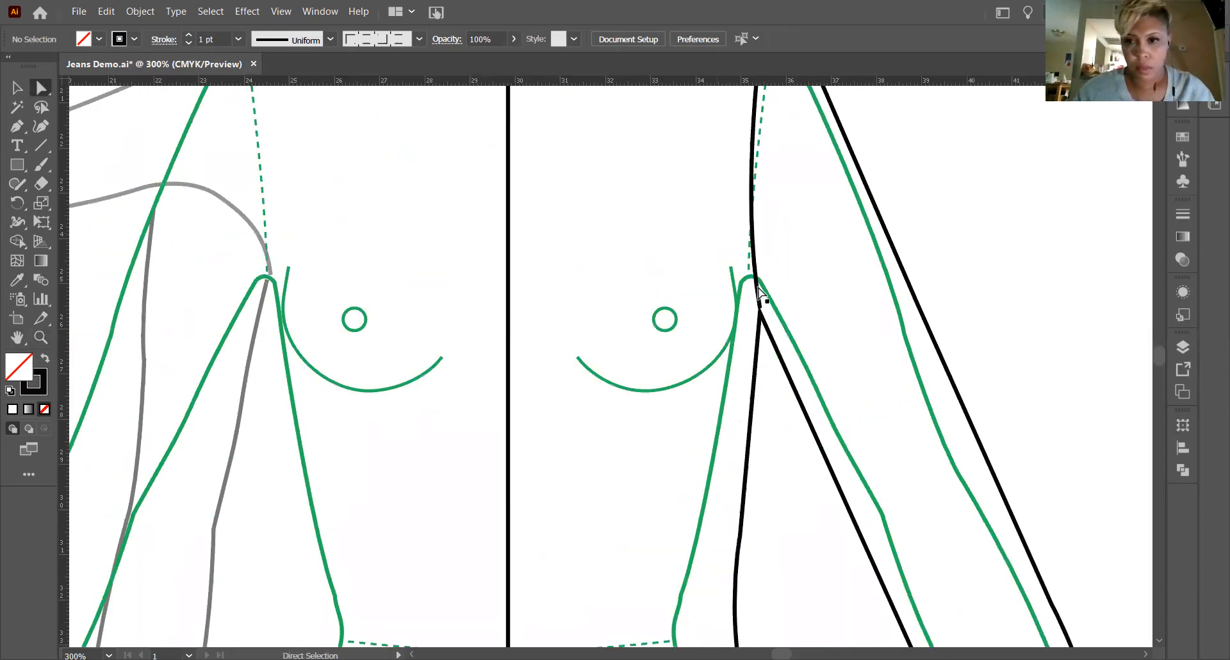
click(759, 308)
drag(759, 308, 760, 315)
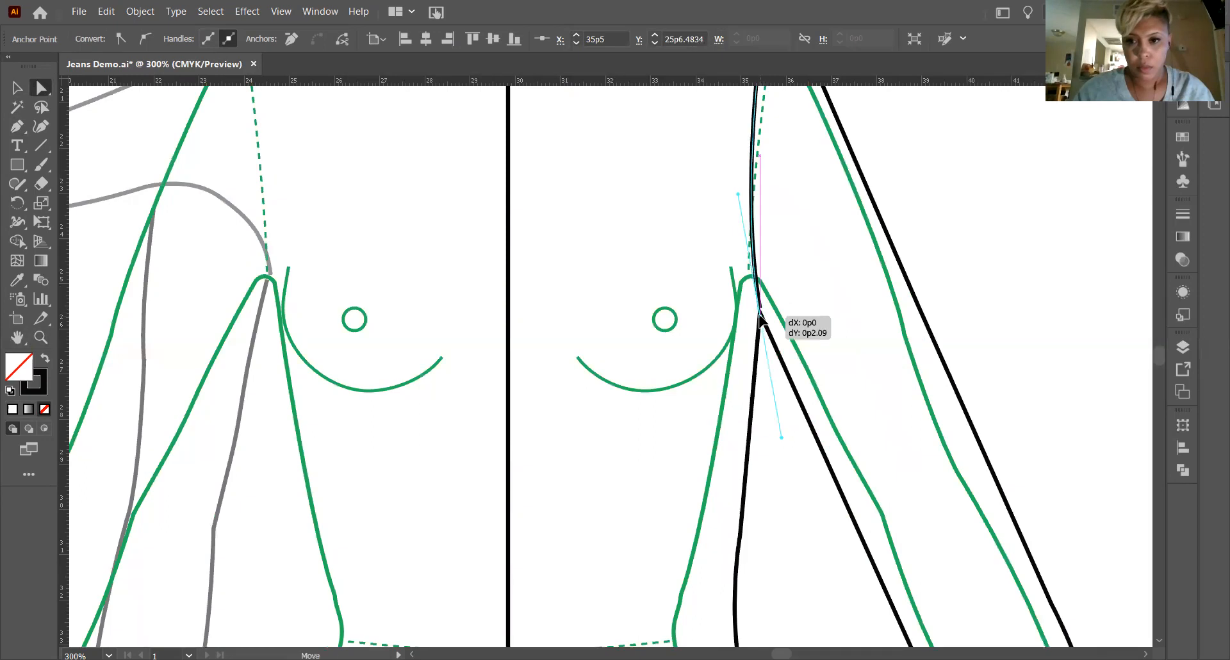
click(17, 84)
click(939, 241)
Draw a curved cuff seam with the Pen tool across the lower sleeve, from its outer edge corner to the inner corner at about X 40p7, Y 36p3.3.
click(17, 337)
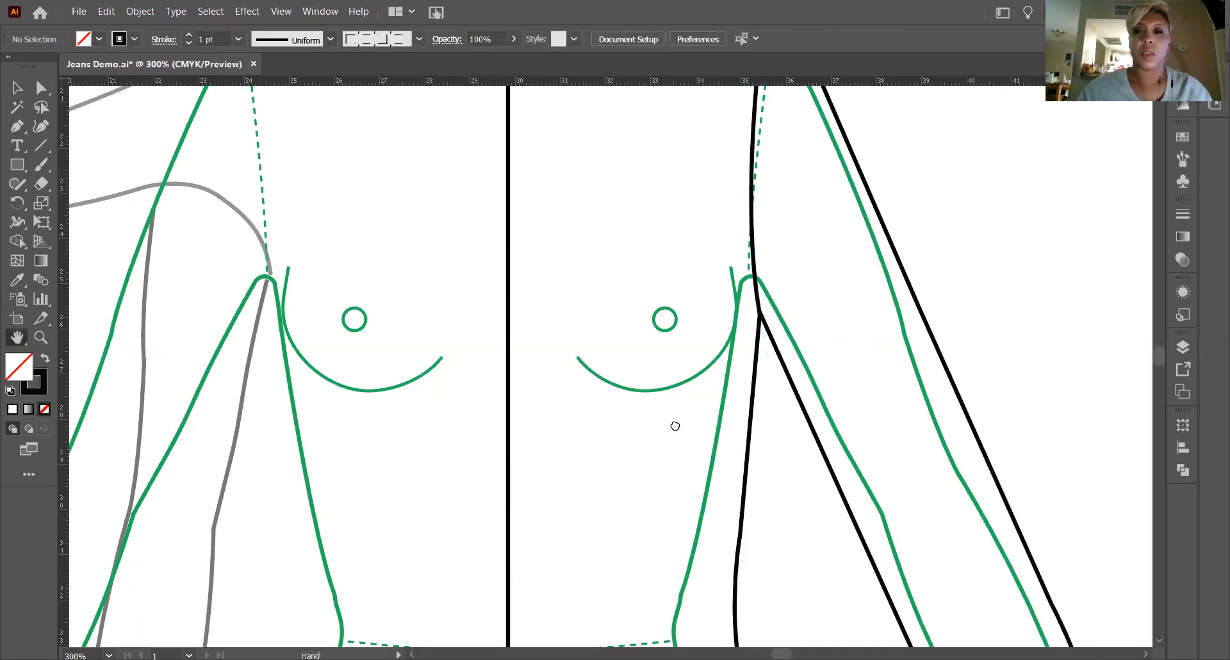
drag(674, 425, 438, 202)
drag(763, 469, 629, 220)
drag(524, 413, 552, 522)
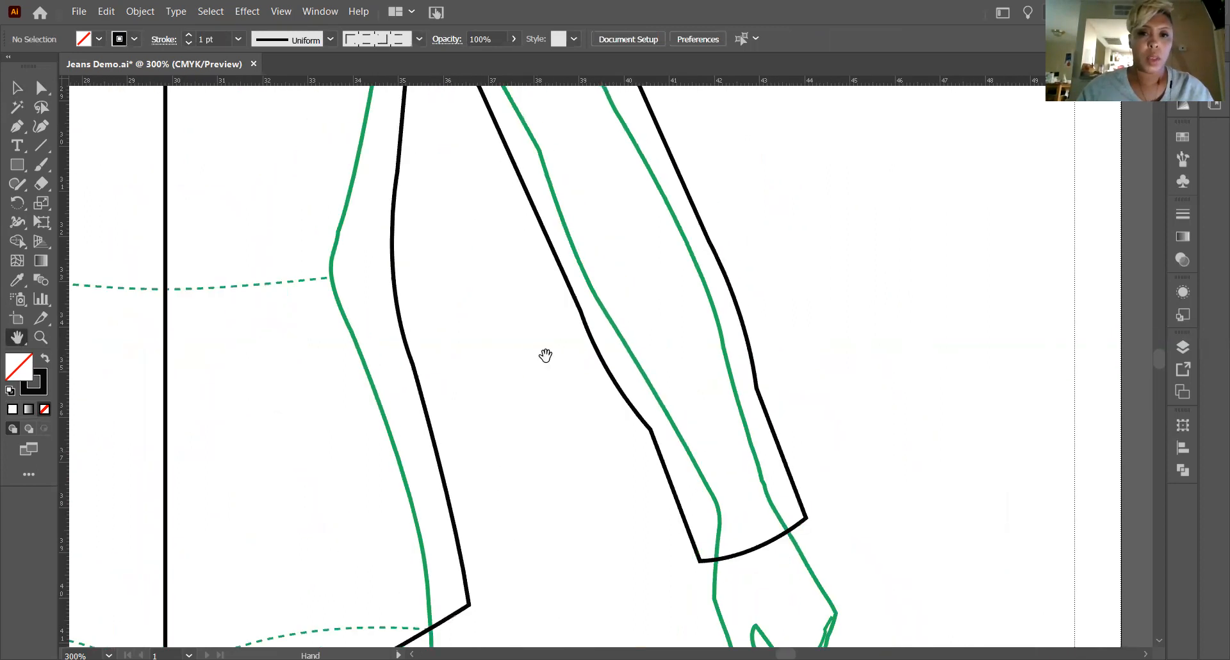
click(17, 128)
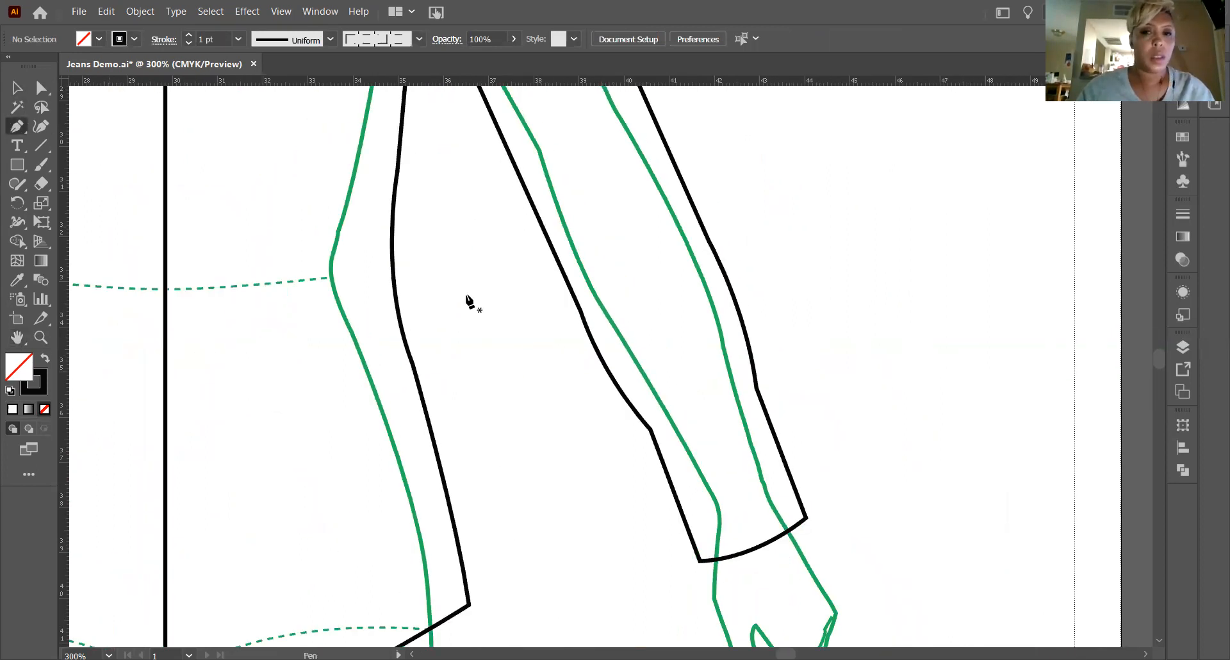
click(755, 385)
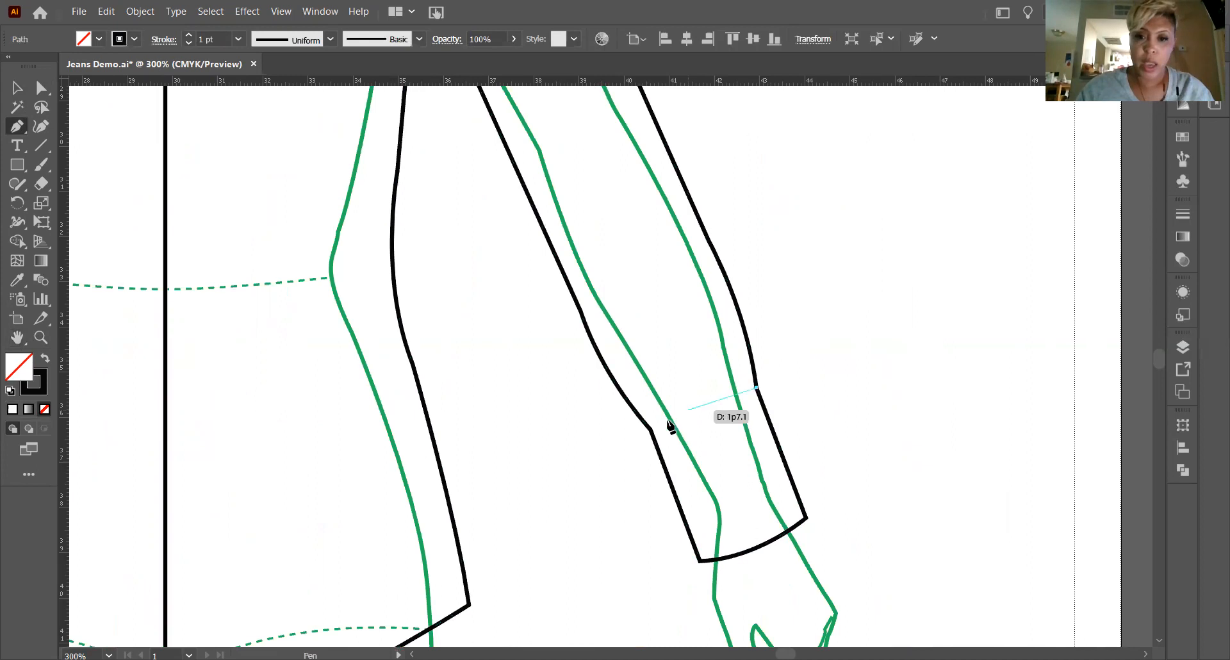
drag(625, 426, 576, 430)
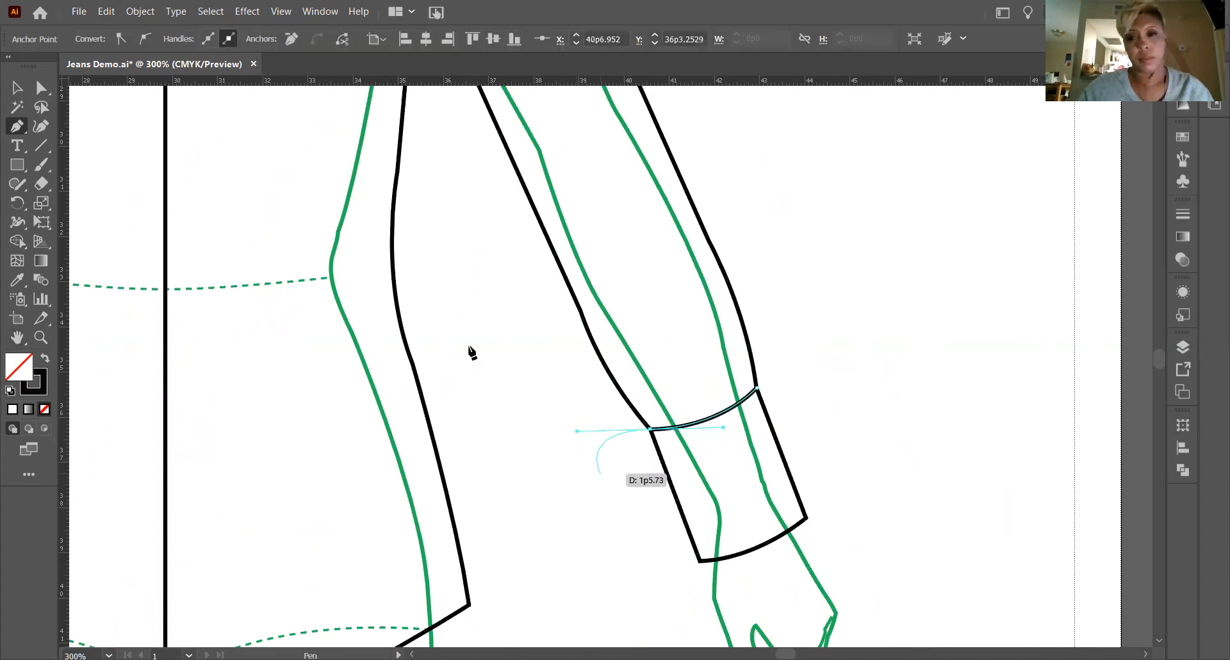
click(17, 87)
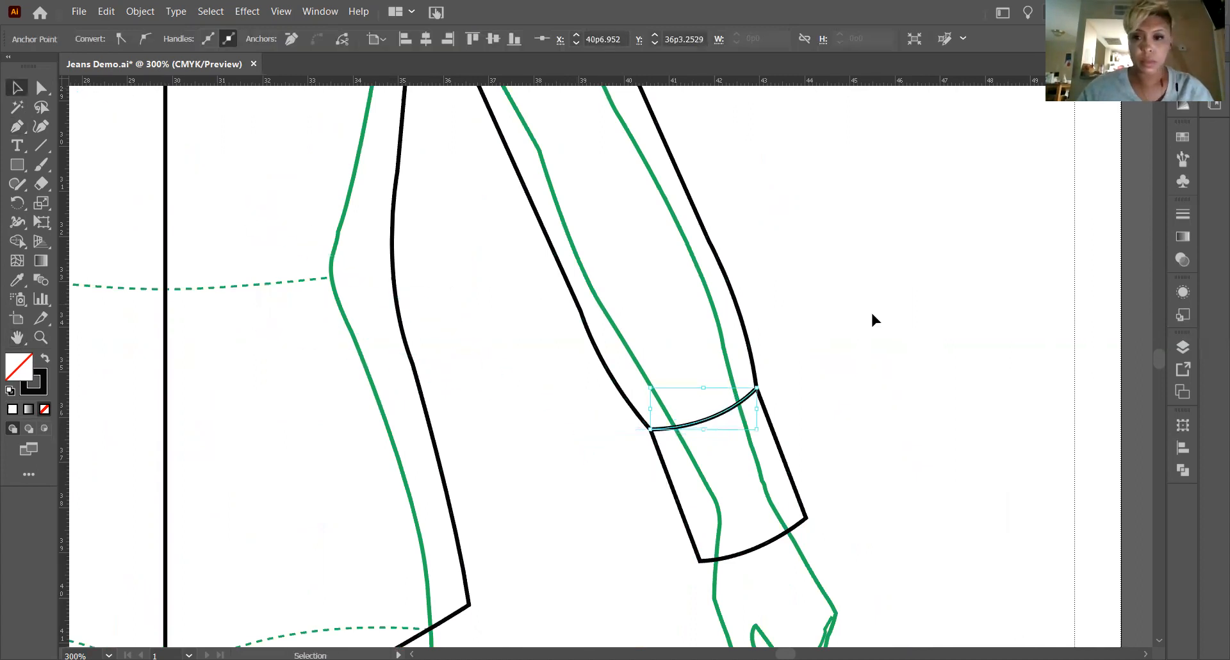
click(850, 388)
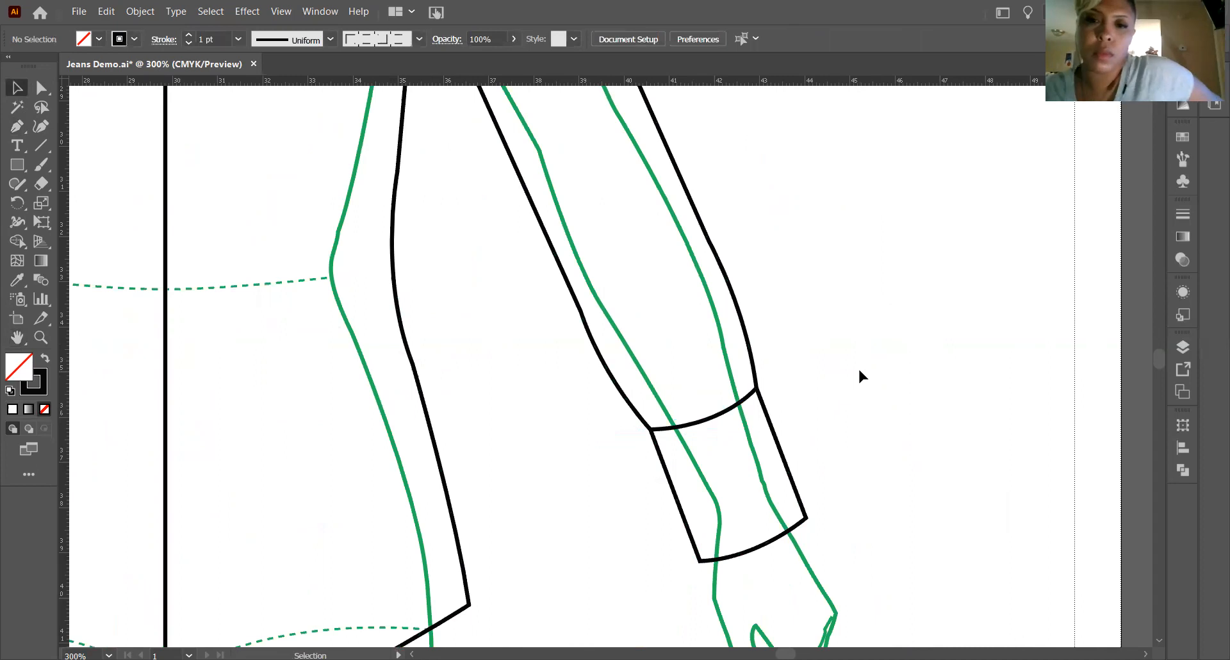
Review the half garment's armhole, sleeve, cuff, hem, side seam and collar lines against the body template.
scroll(797, 347, up, 4)
scroll(737, 365, up, 8)
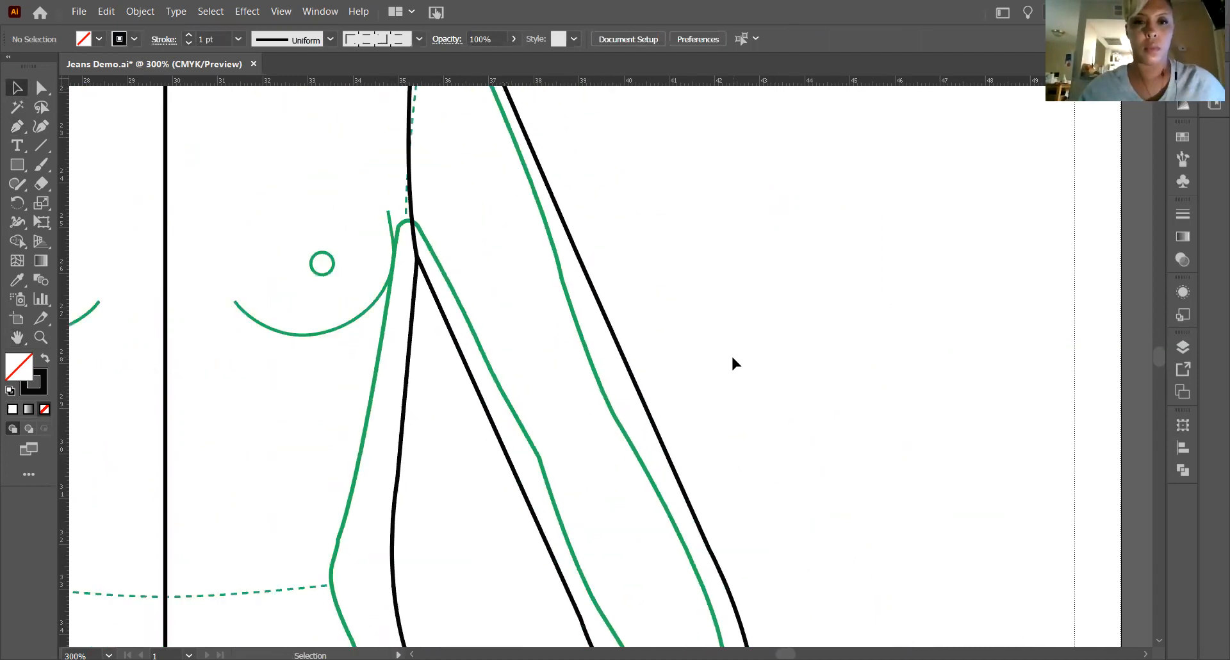
scroll(728, 358, down, 12)
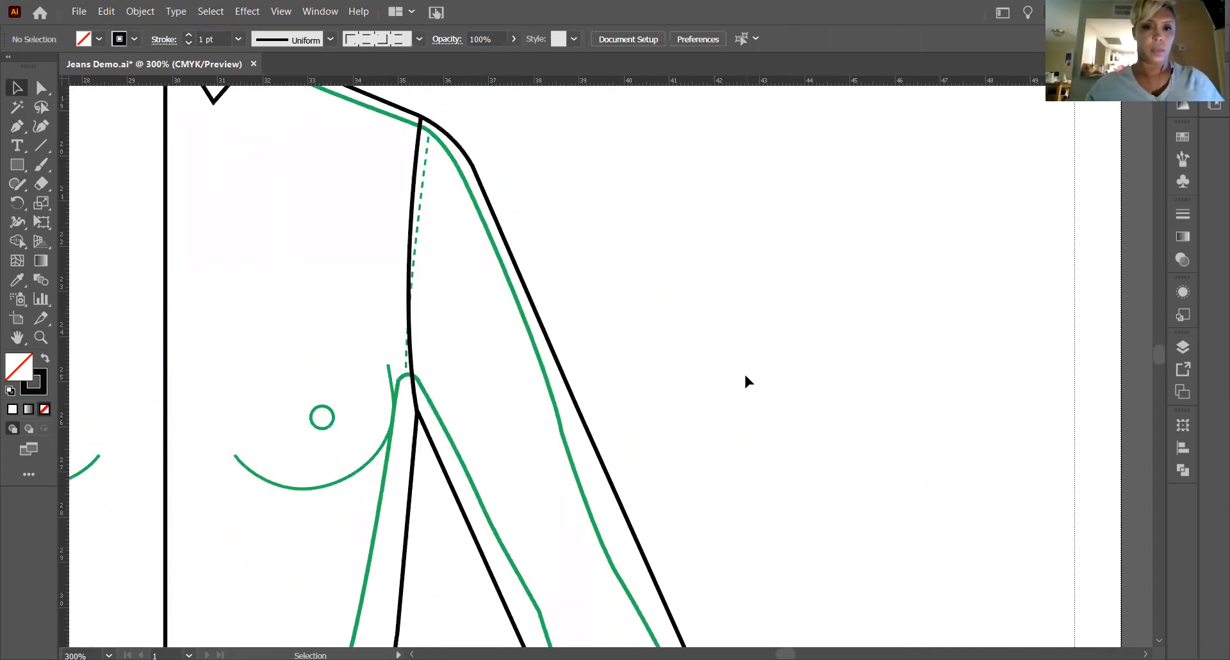
scroll(766, 400, down, 4)
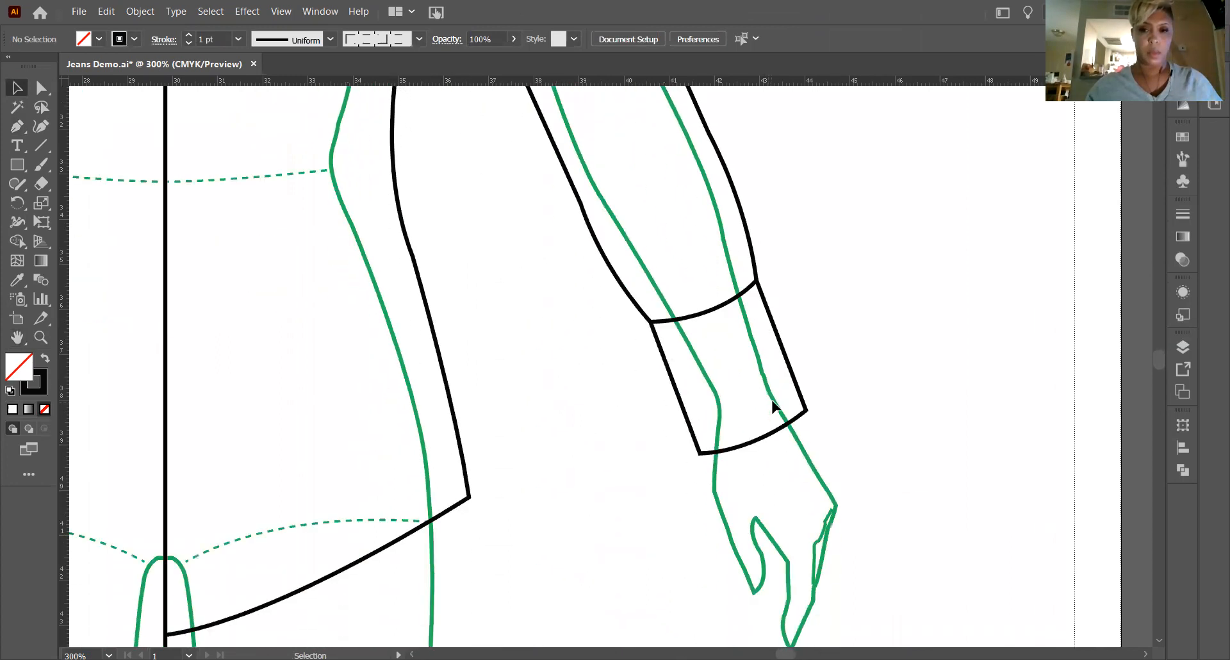
click(11, 338)
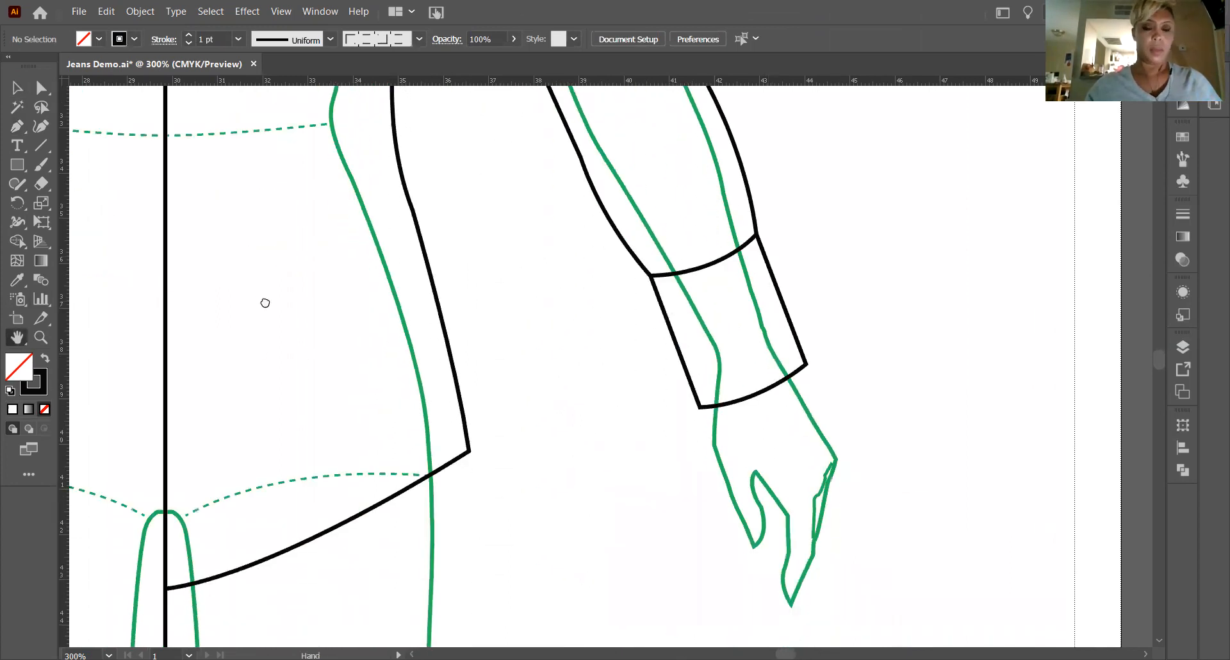
drag(264, 303, 780, 647)
drag(709, 288, 659, 650)
drag(612, 451, 609, 487)
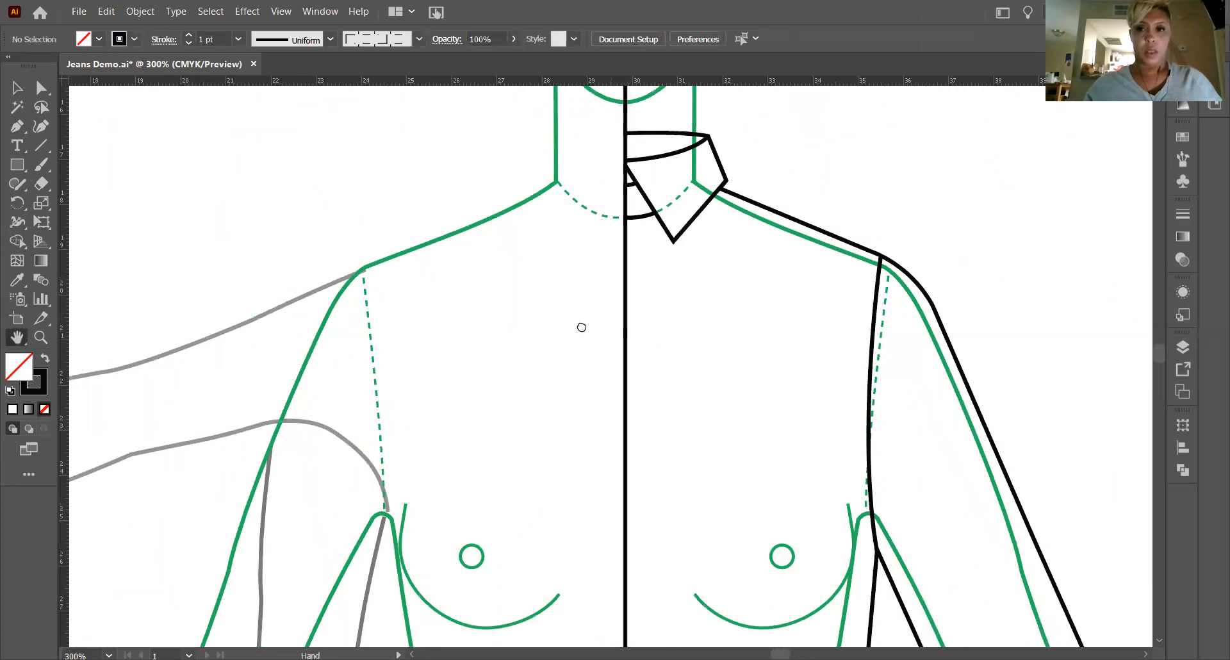
drag(624, 403, 583, 335)
drag(711, 528, 700, 390)
drag(728, 497, 710, 340)
drag(755, 551, 630, 308)
drag(647, 464, 646, 650)
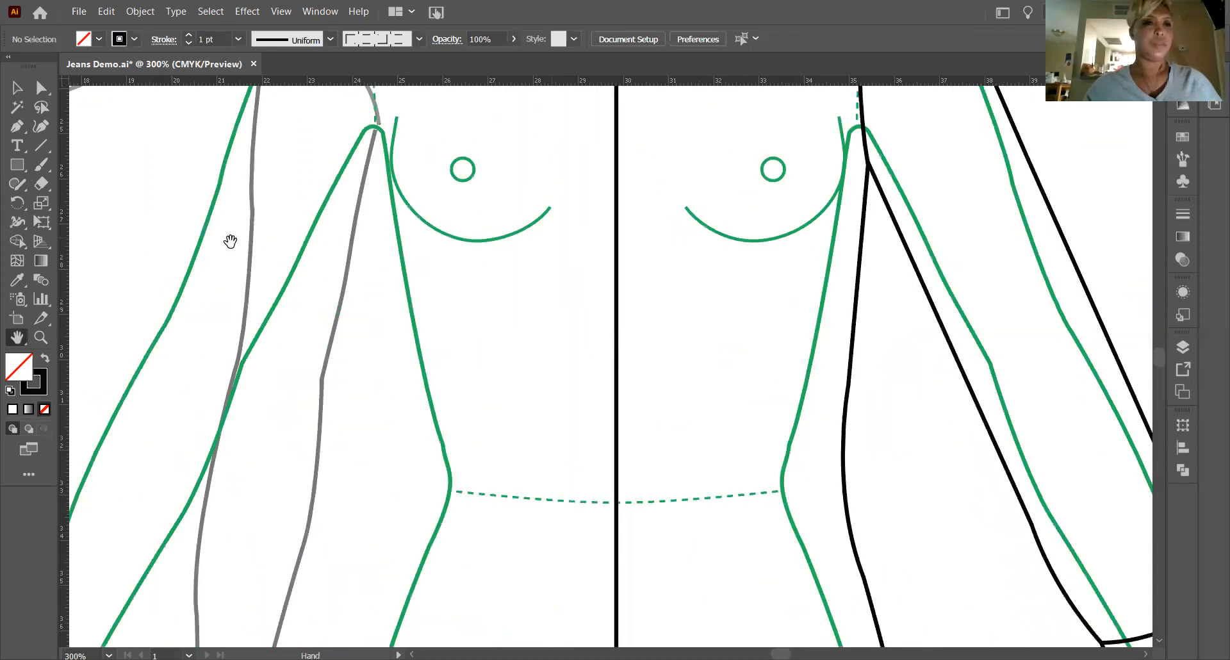
drag(267, 399, 221, 640)
drag(333, 218, 330, 216)
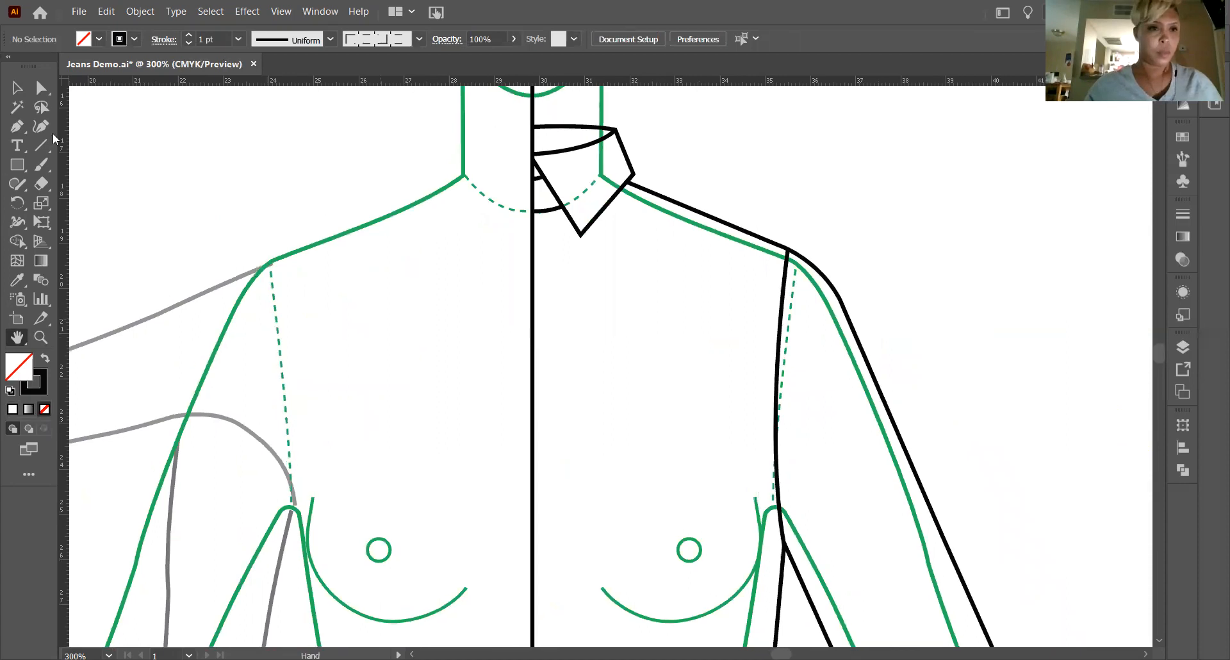
Draw a vertical placket line about 22p9.9 long at about X 30p2.3, from the neckline curve down beside the center front line.
click(38, 149)
drag(492, 125, 512, 110)
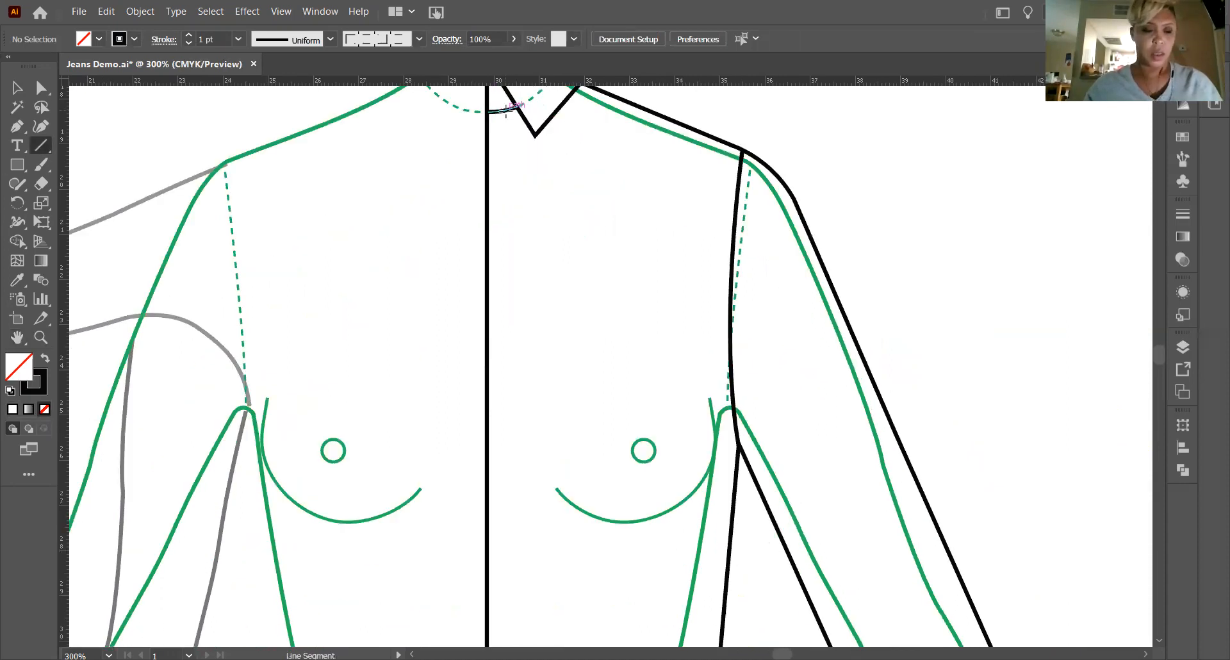
drag(513, 174, 554, 377)
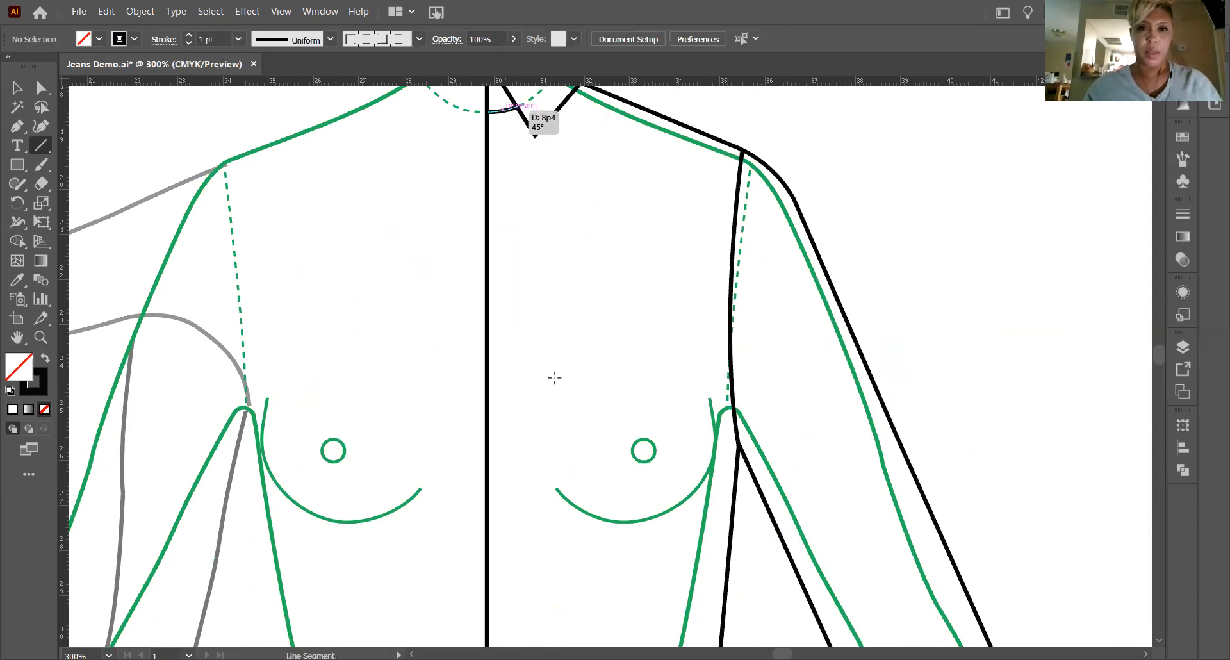
drag(573, 506, 591, 581)
drag(574, 505, 595, 566)
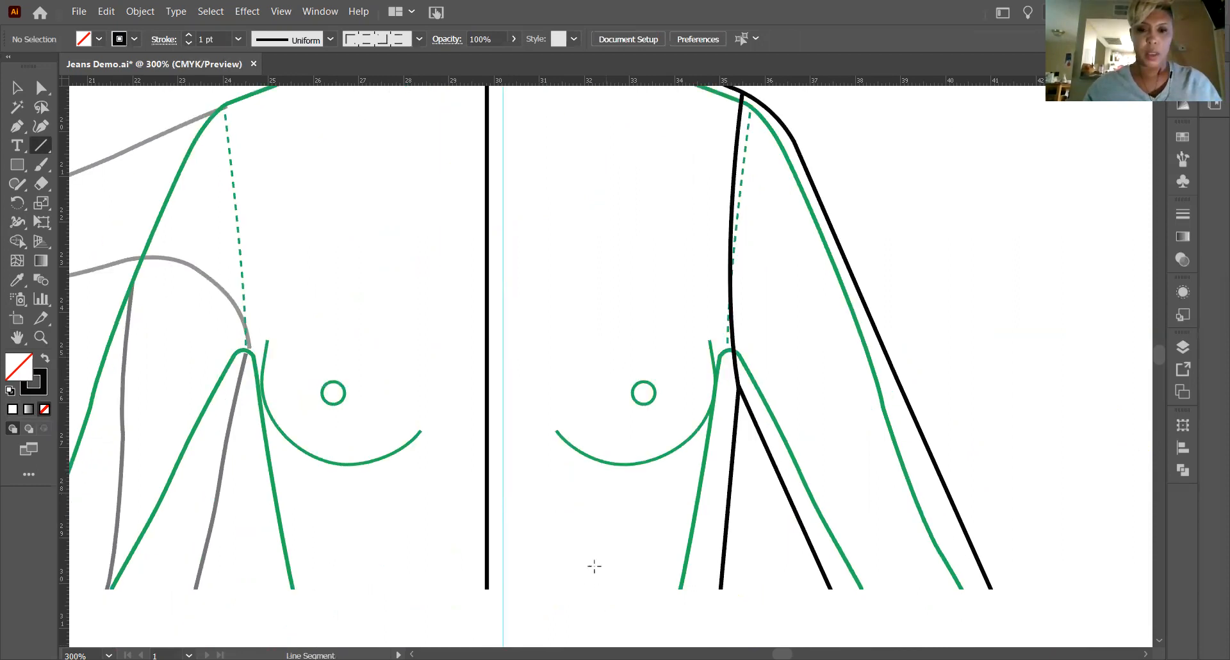
drag(601, 617, 604, 532)
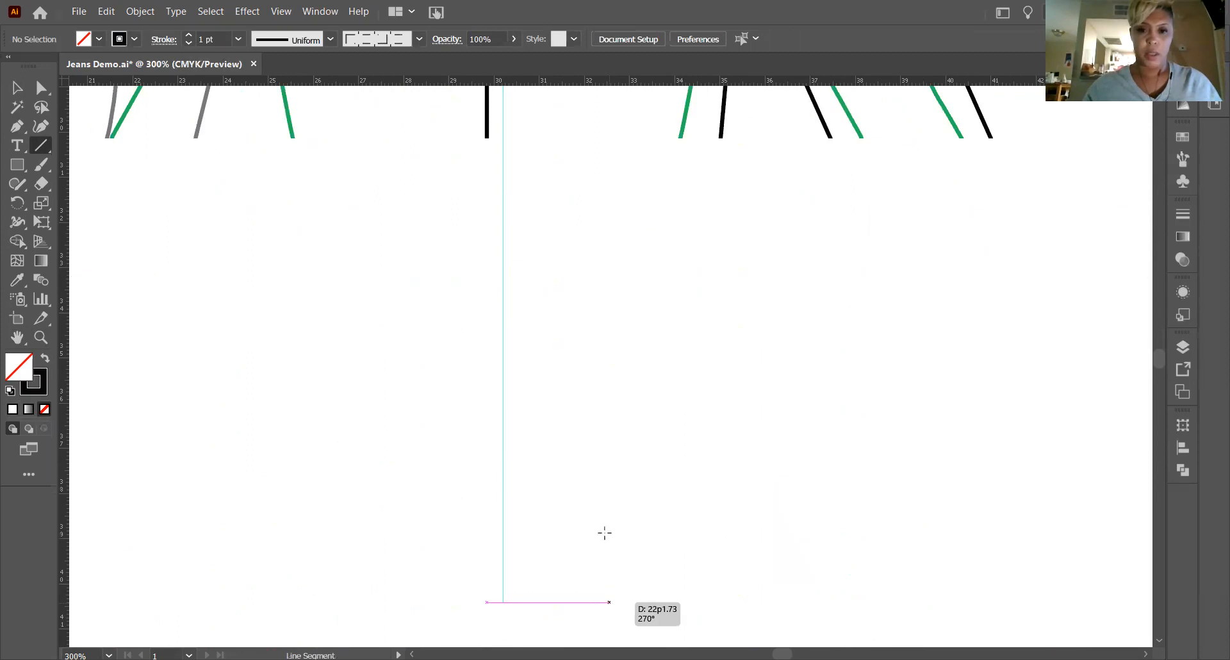
drag(609, 575, 603, 507)
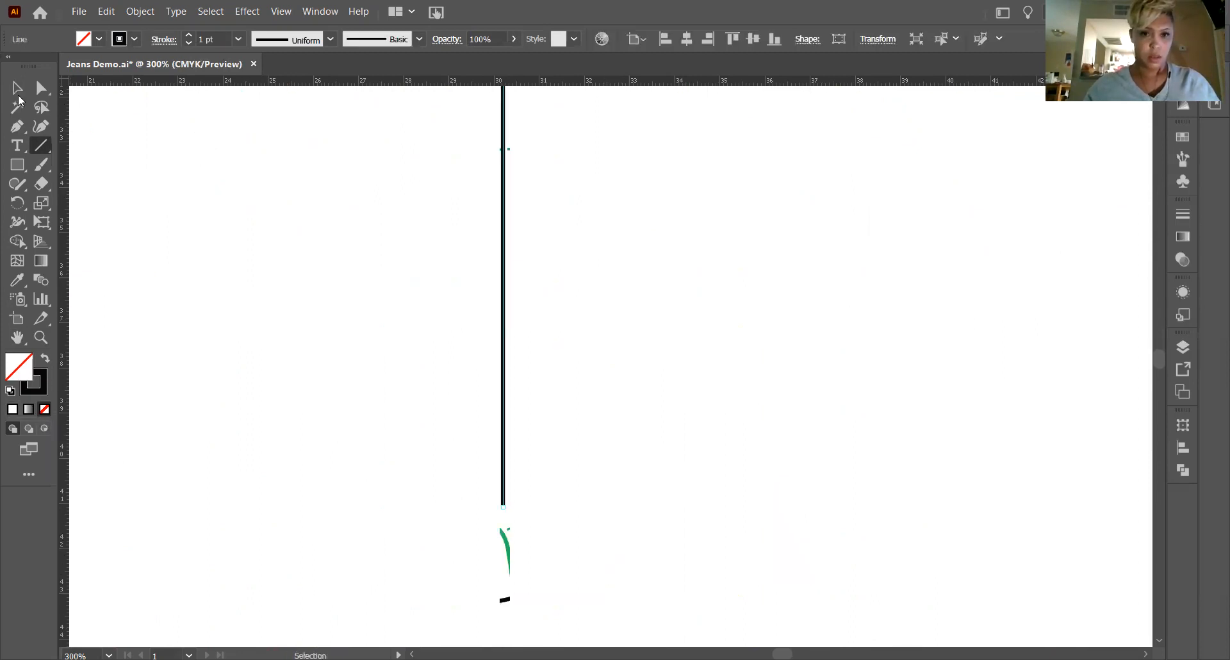
Move the placket line's lower anchor straight down to the curved hem, at about Y 43p1.5.
scroll(527, 358, up, 5)
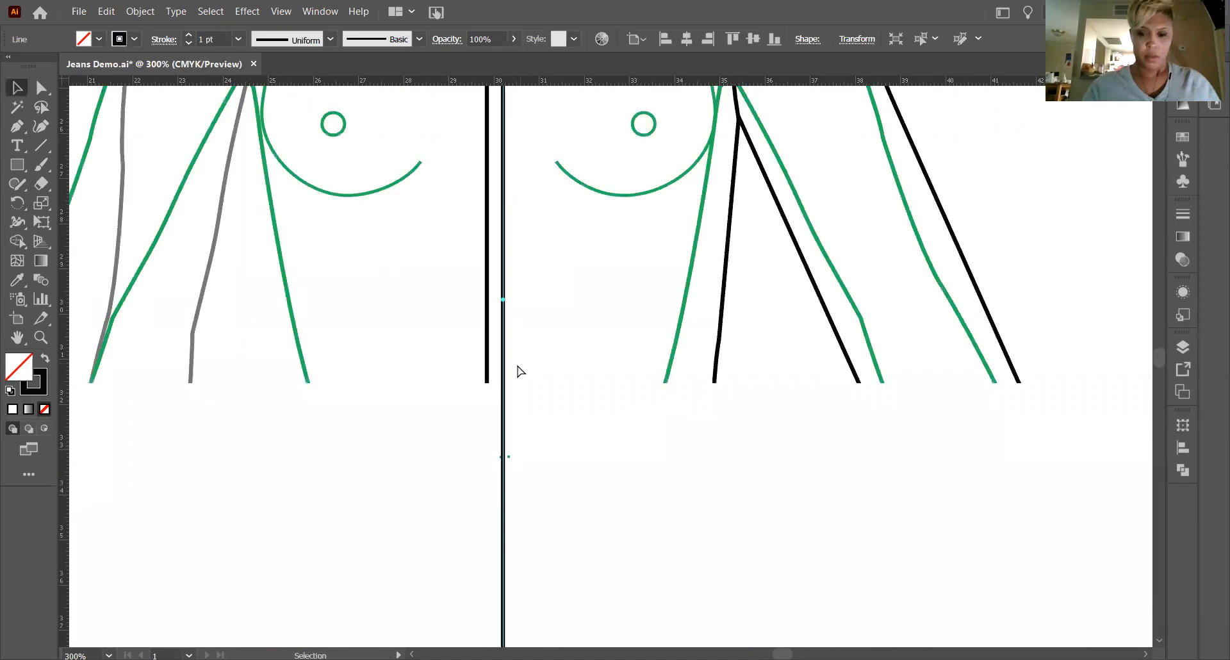
key(ctrl+minus)
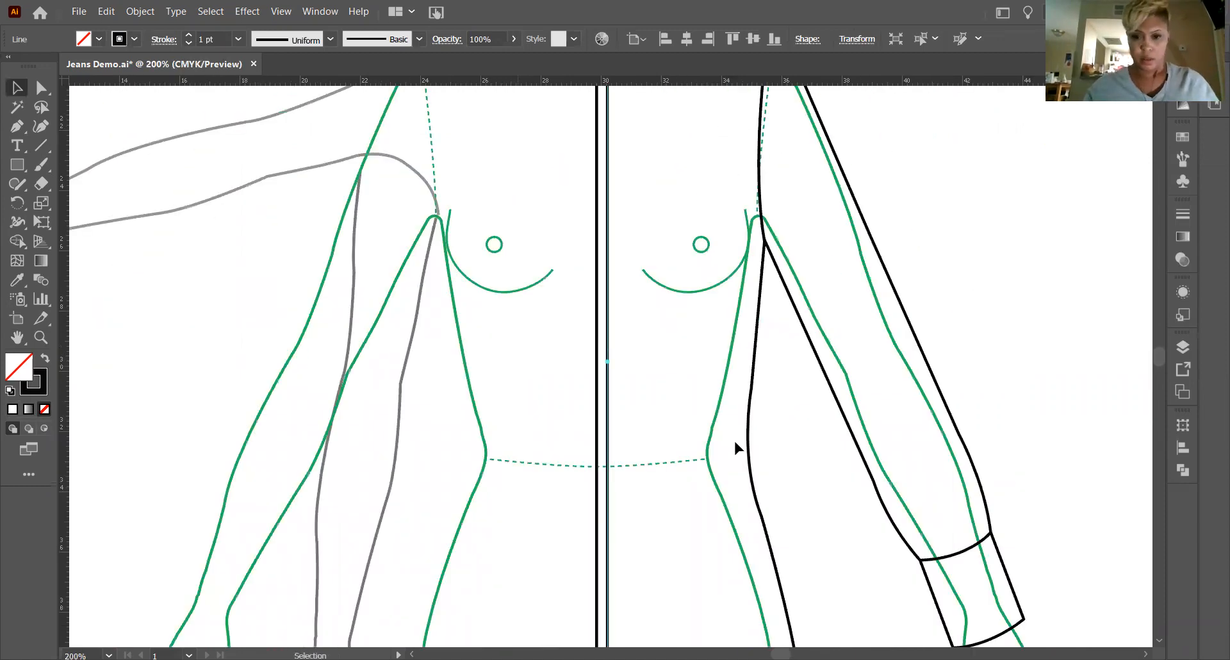
scroll(732, 434, down, 3)
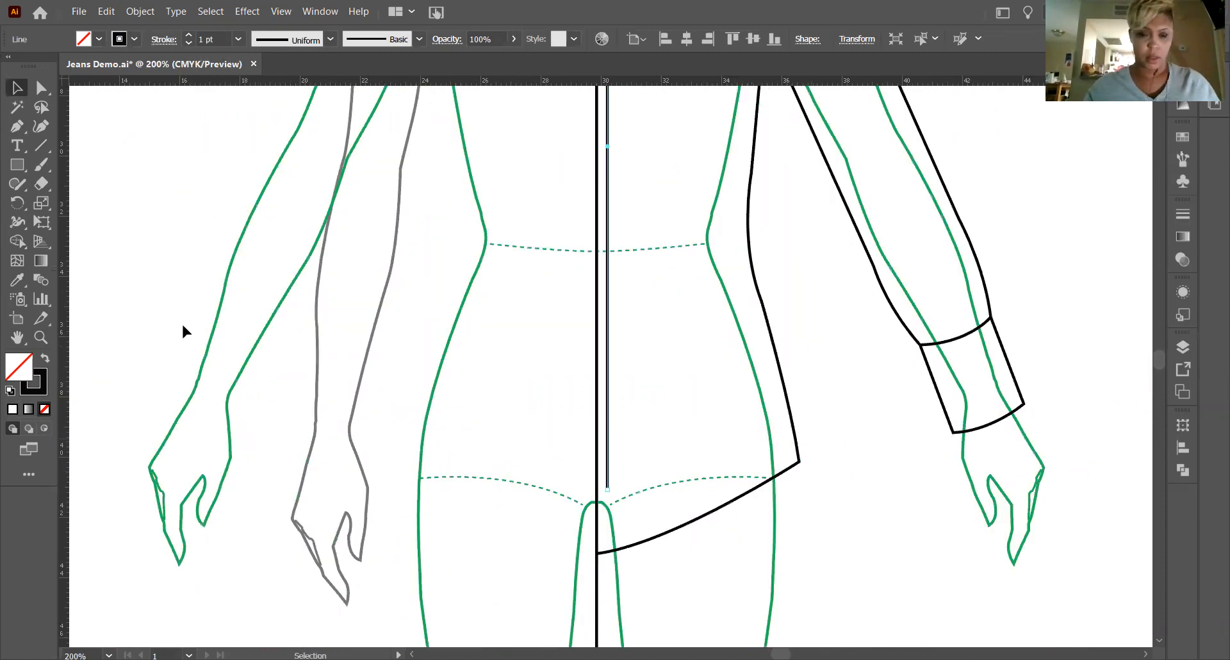
click(41, 90)
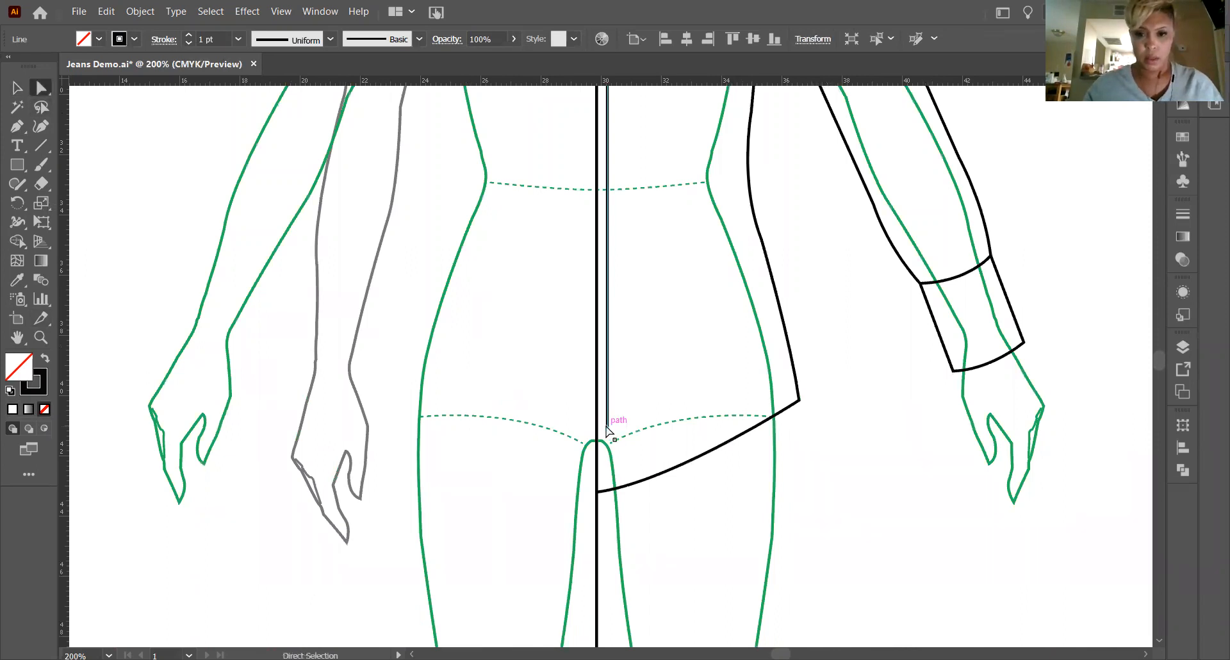
click(607, 429)
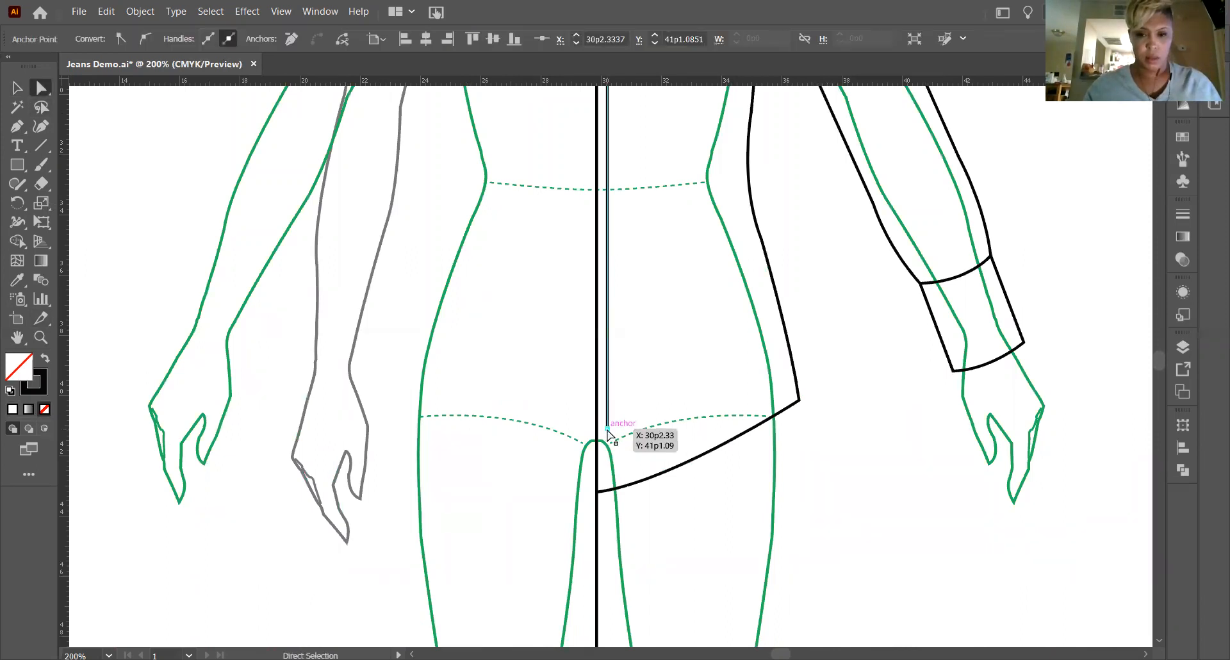
click(612, 498)
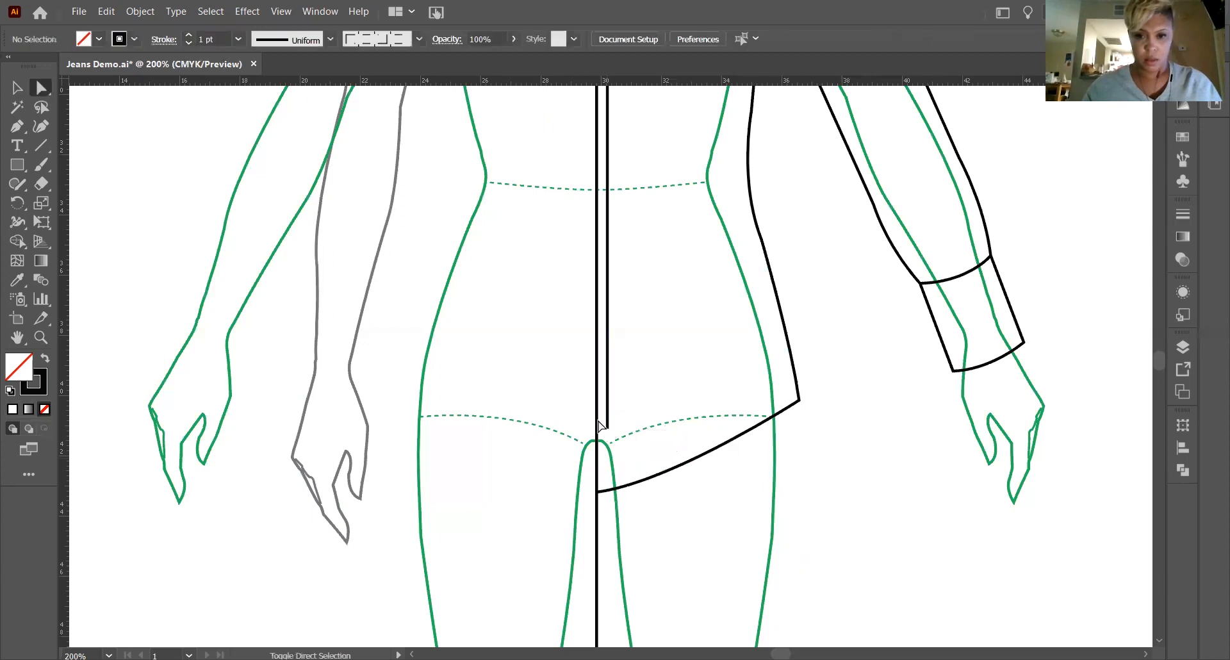
click(607, 427)
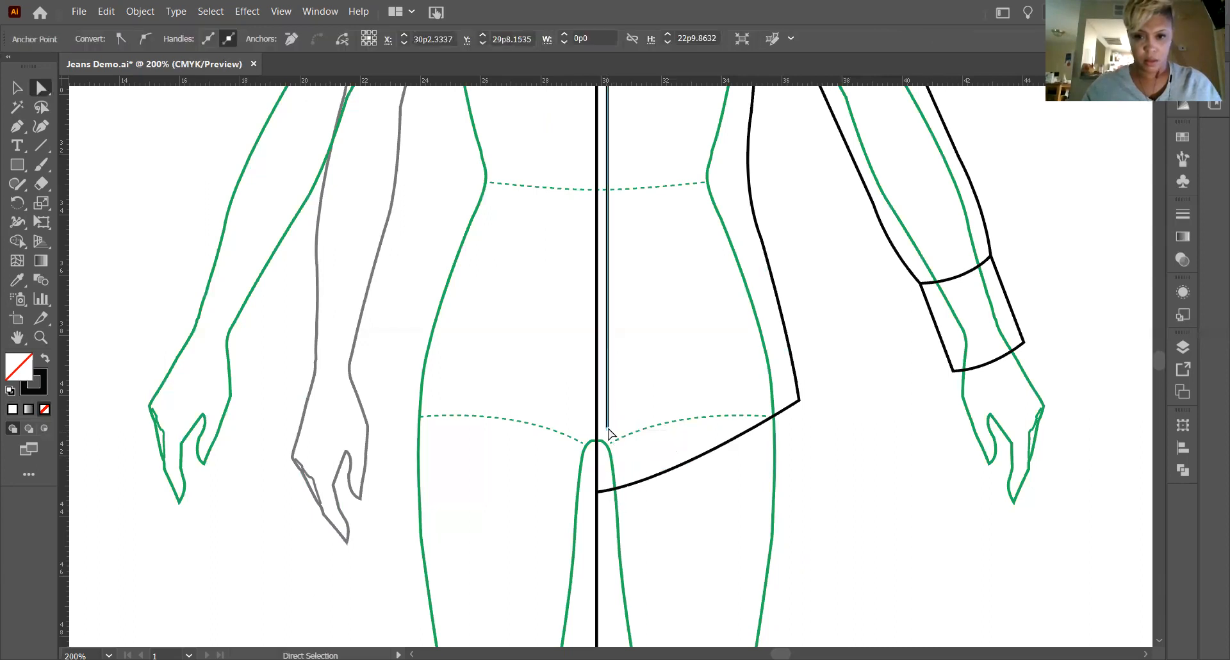
click(608, 428)
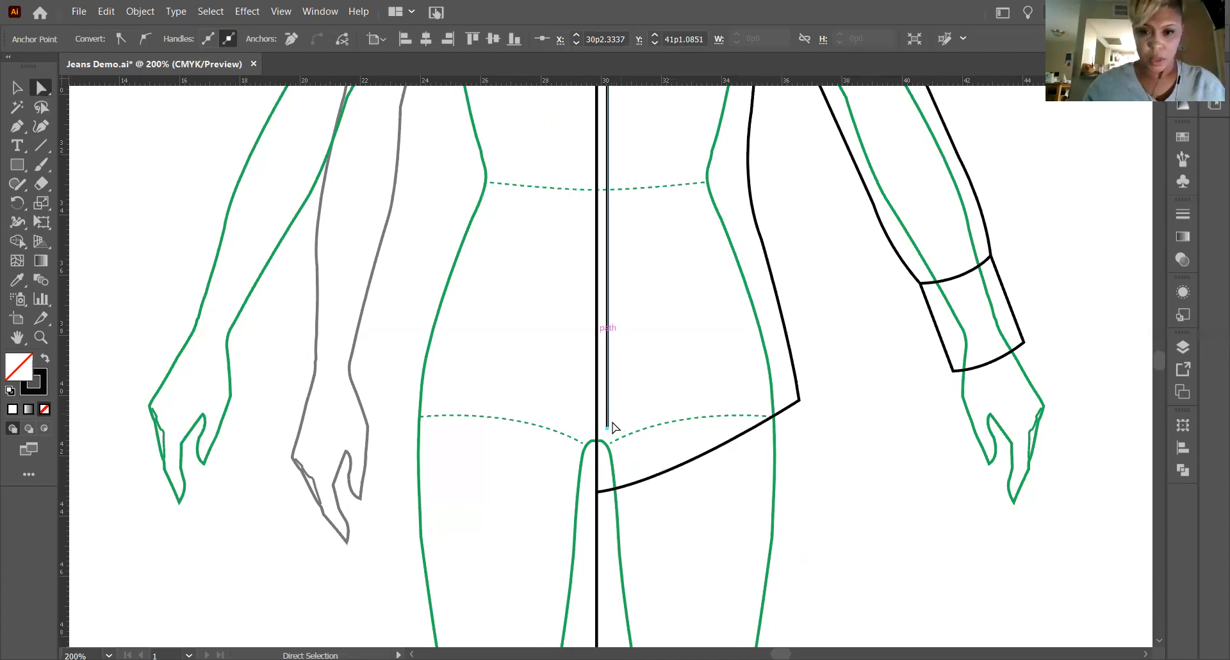
click(615, 456)
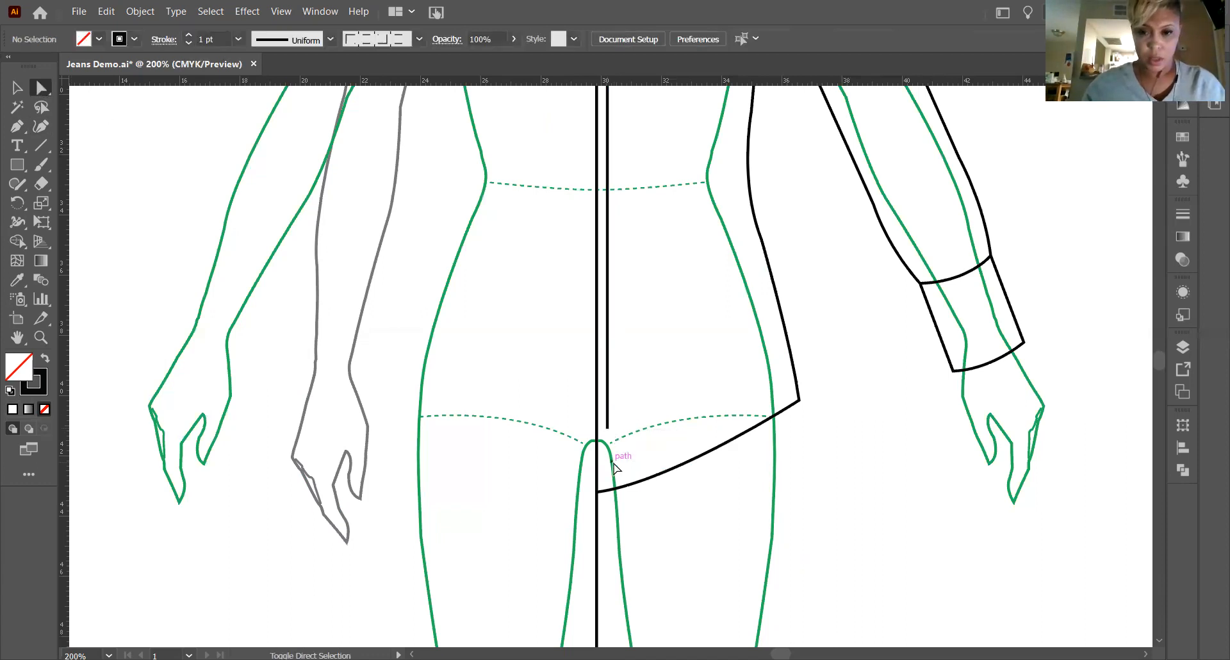
click(608, 427)
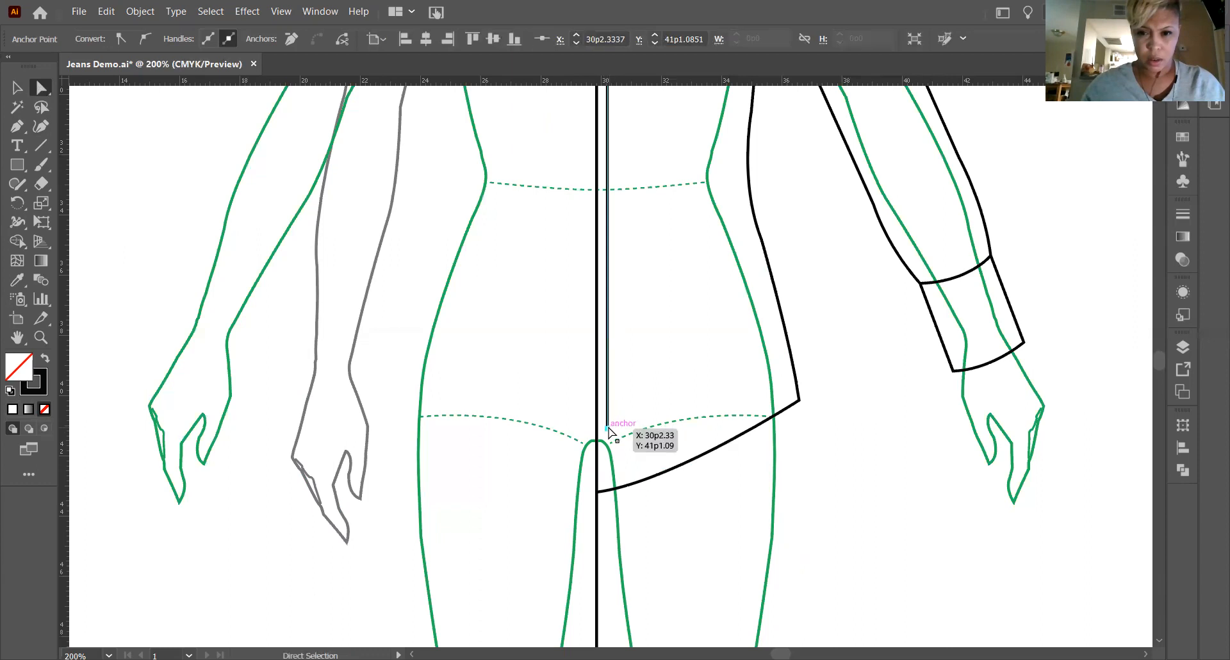
shift+click(607, 428)
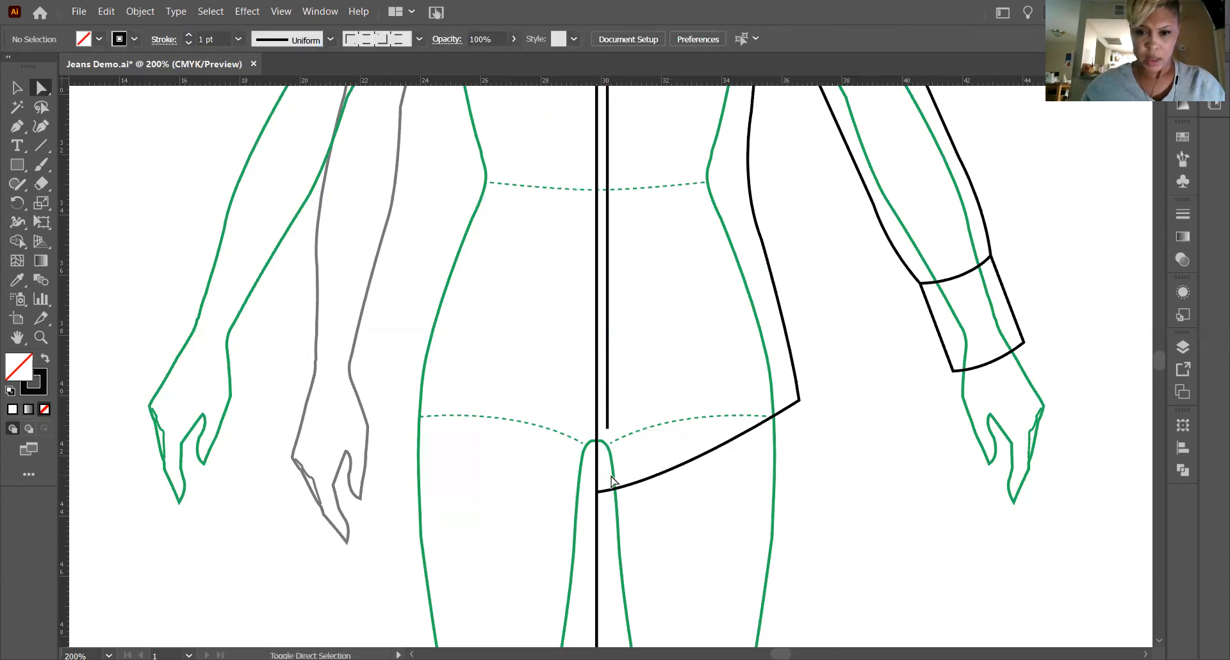
click(608, 428)
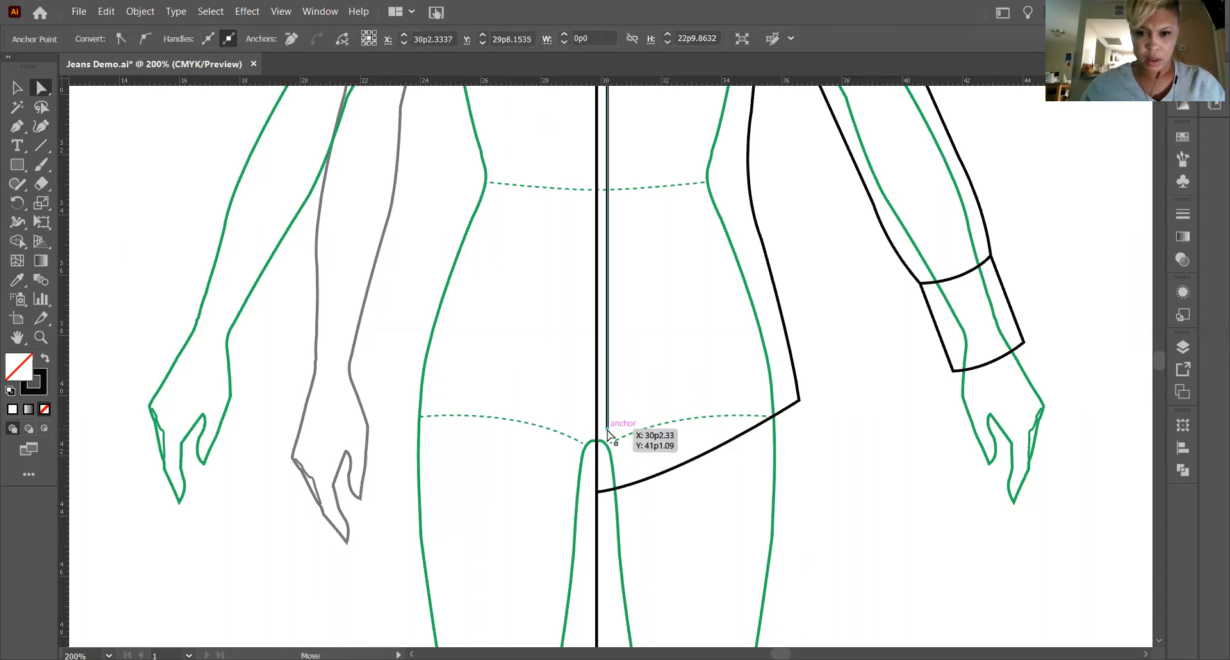
drag(608, 429, 611, 490)
Review the placket line from neckline to hem, along with the half garment's bodice and sleeve lines.
scroll(633, 450, up, 15)
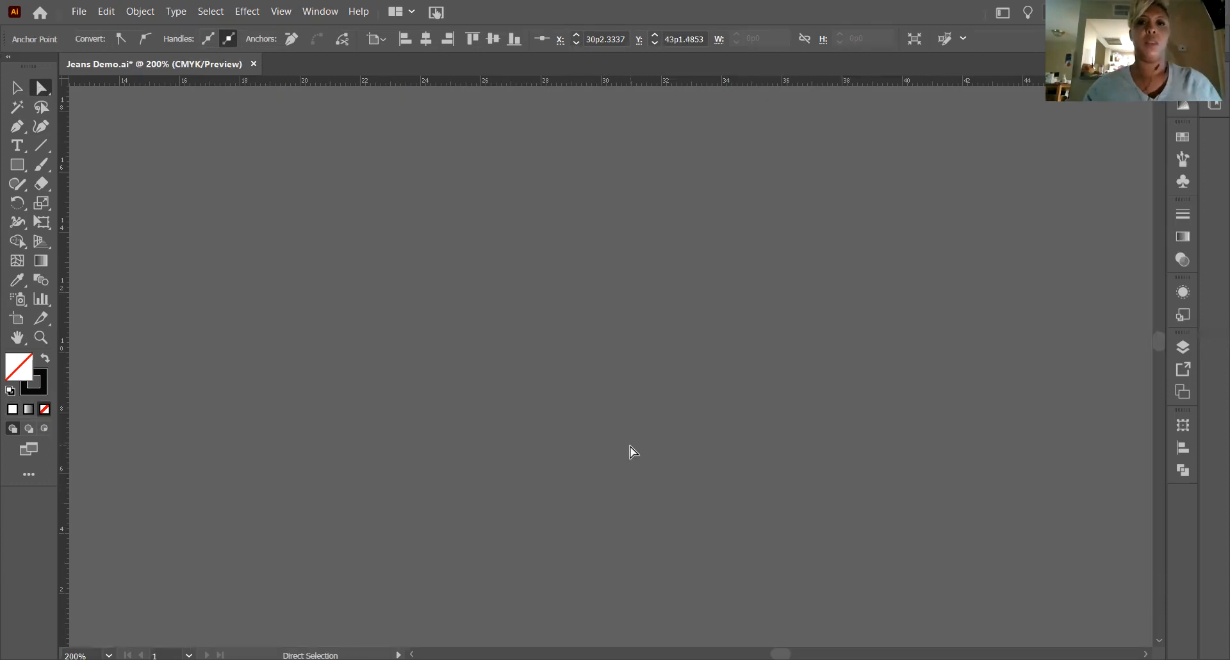
scroll(643, 463, down, 12)
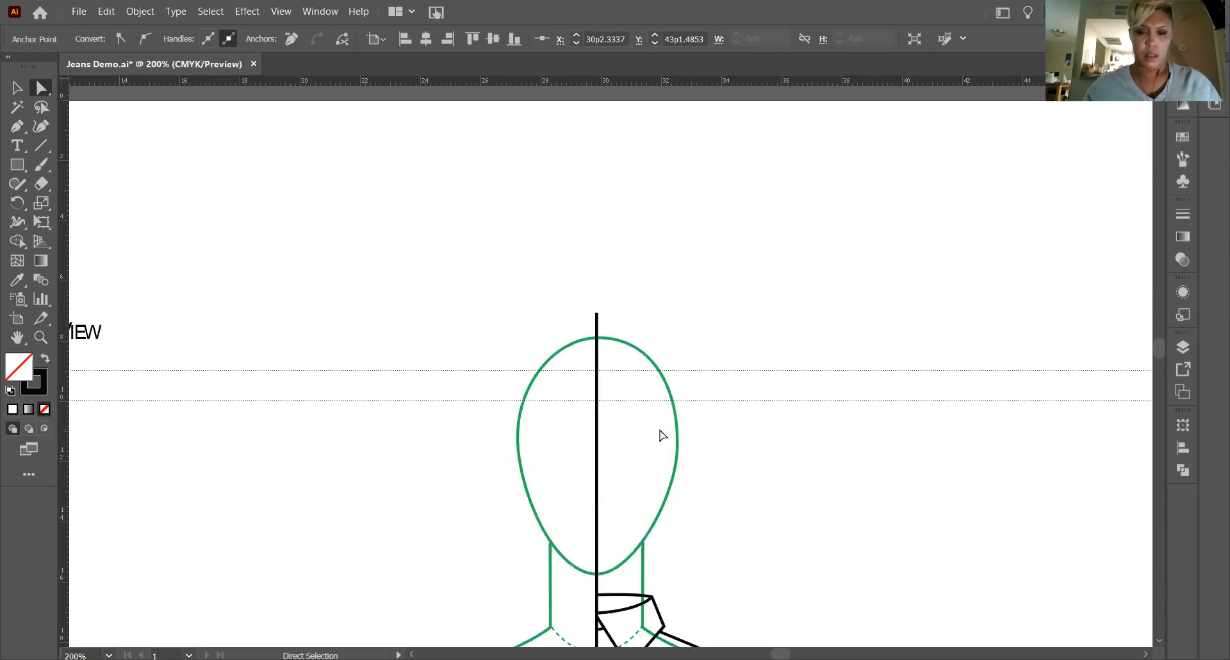
scroll(664, 420, down, 4)
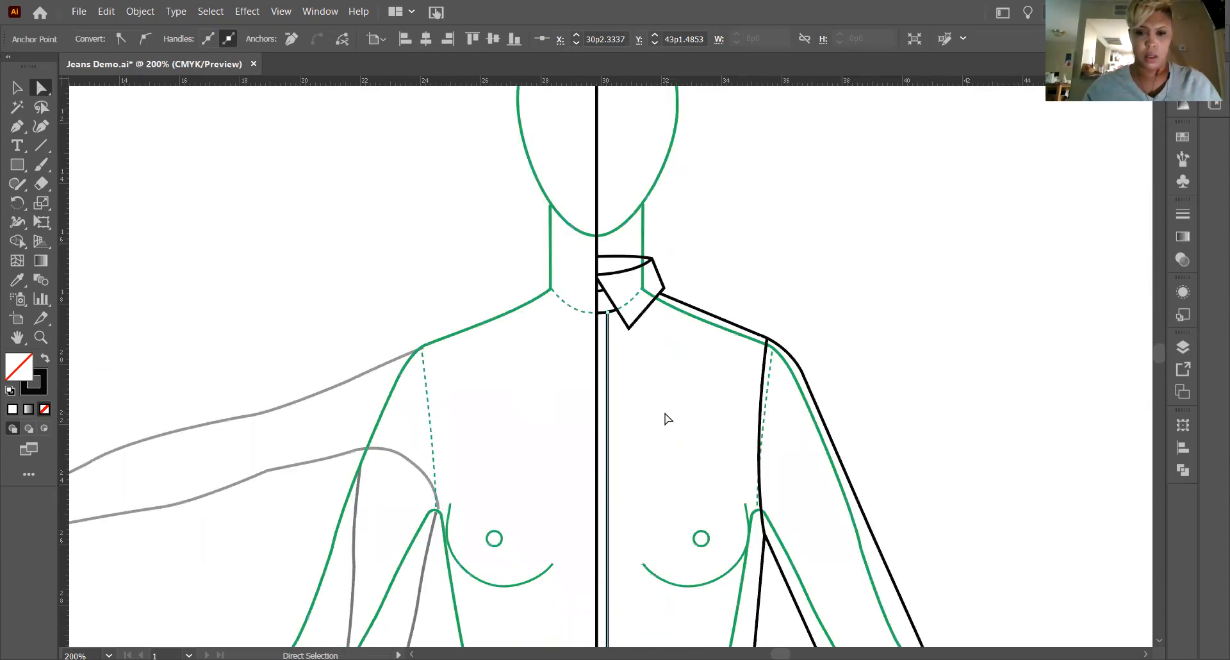
scroll(667, 418, down, 6)
scroll(669, 409, down, 2)
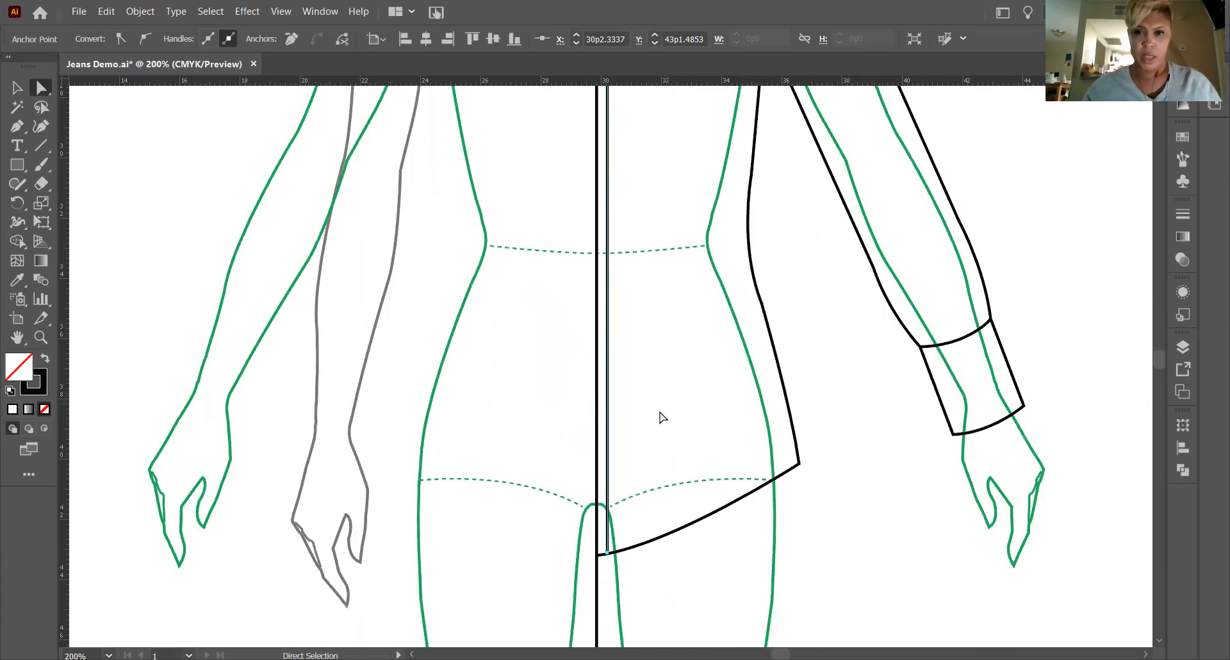
scroll(662, 416, up, 1)
scroll(663, 407, up, 4)
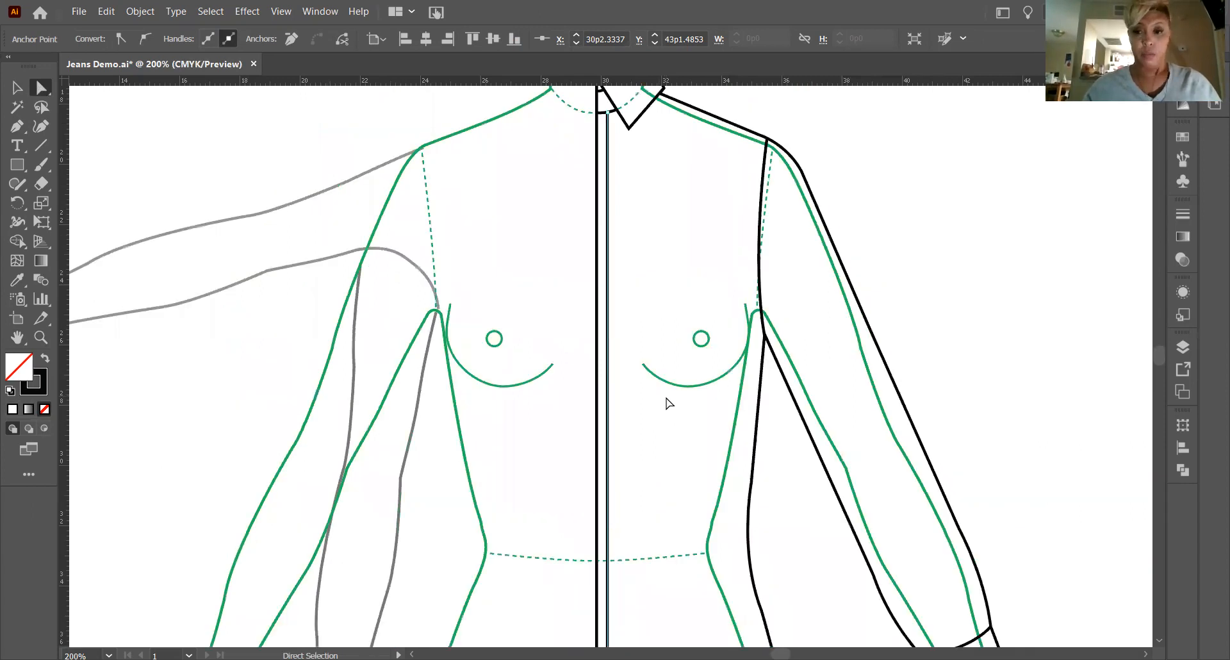
scroll(667, 401, down, 3)
scroll(664, 386, down, 1)
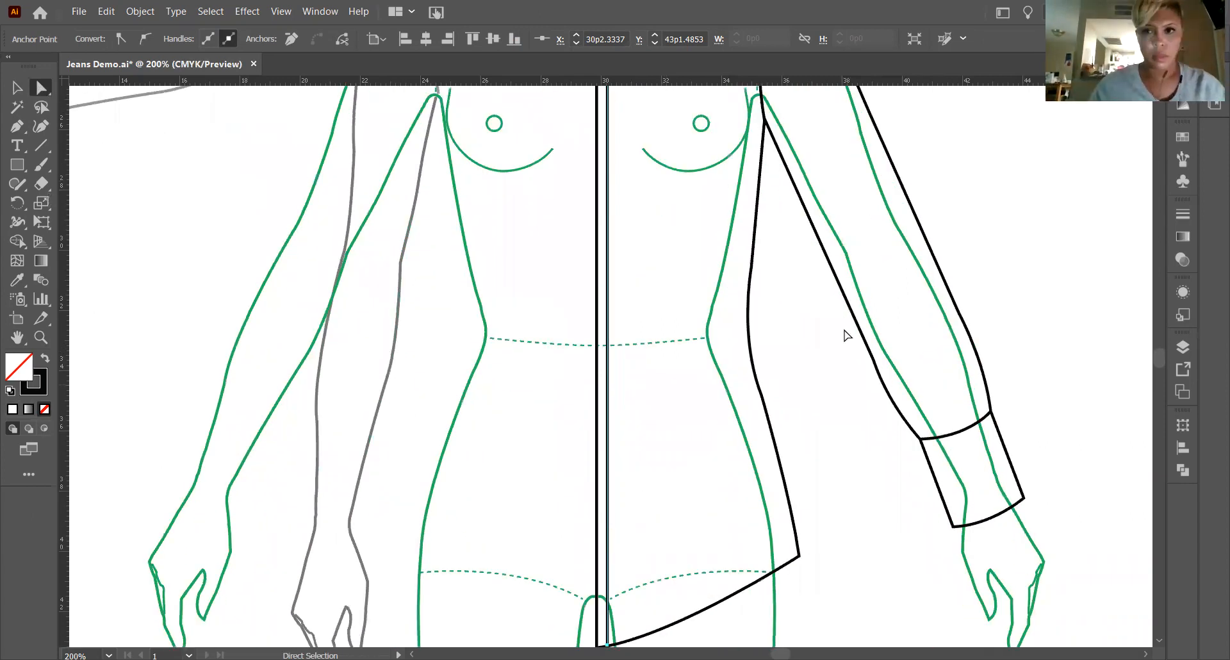
scroll(760, 319, up, 1)
scroll(737, 326, up, 2)
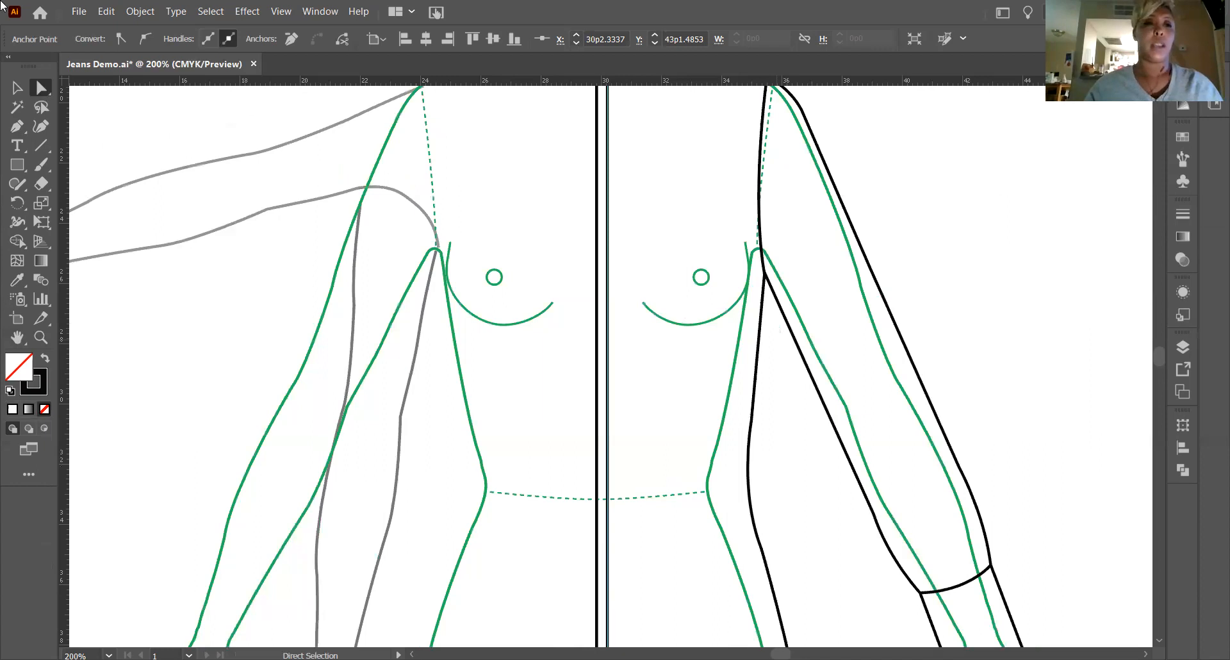
Draw a straight diagonal bust dart line about 1p6.5 wide and 1p7.1 high, from near the bust point down to the side seam.
click(42, 147)
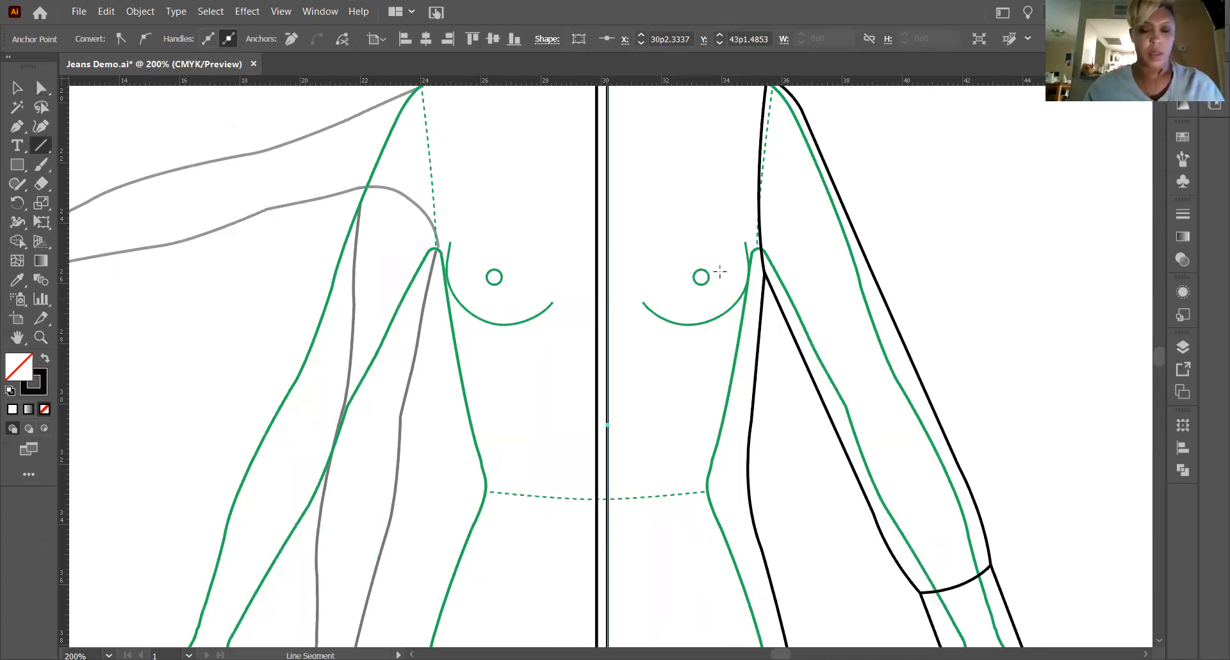
mouse_move(712, 265)
mouse_down()
mouse_move(731, 299)
mouse_move(760, 313)
mouse_up()
click(18, 89)
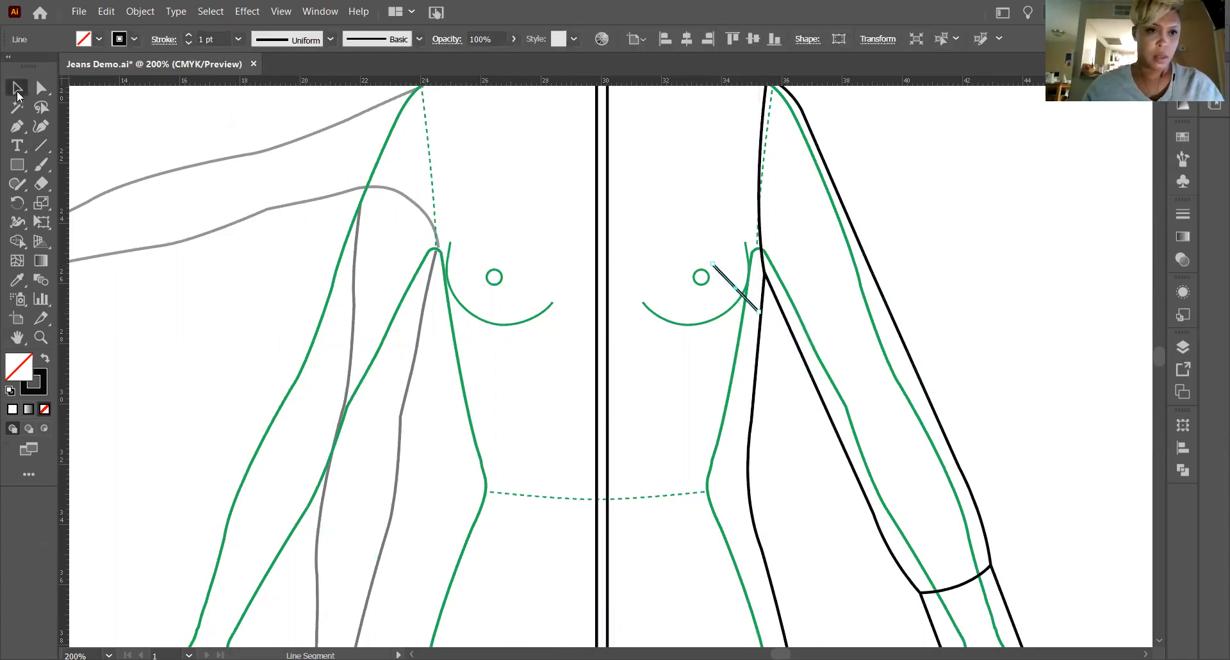
click(919, 238)
Move the dart line's lower anchor about 0p0.8 across and 0p0.9 down so it meets the side seam.
click(40, 337)
drag(740, 305, 776, 352)
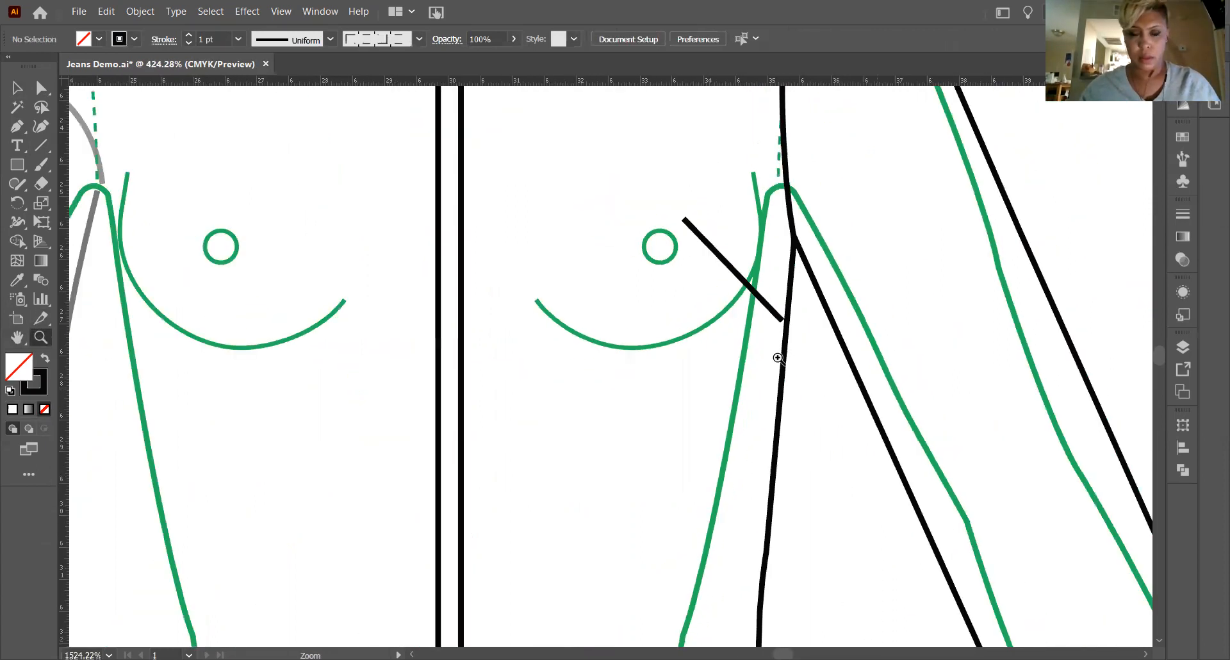
click(17, 88)
click(748, 298)
key(a)
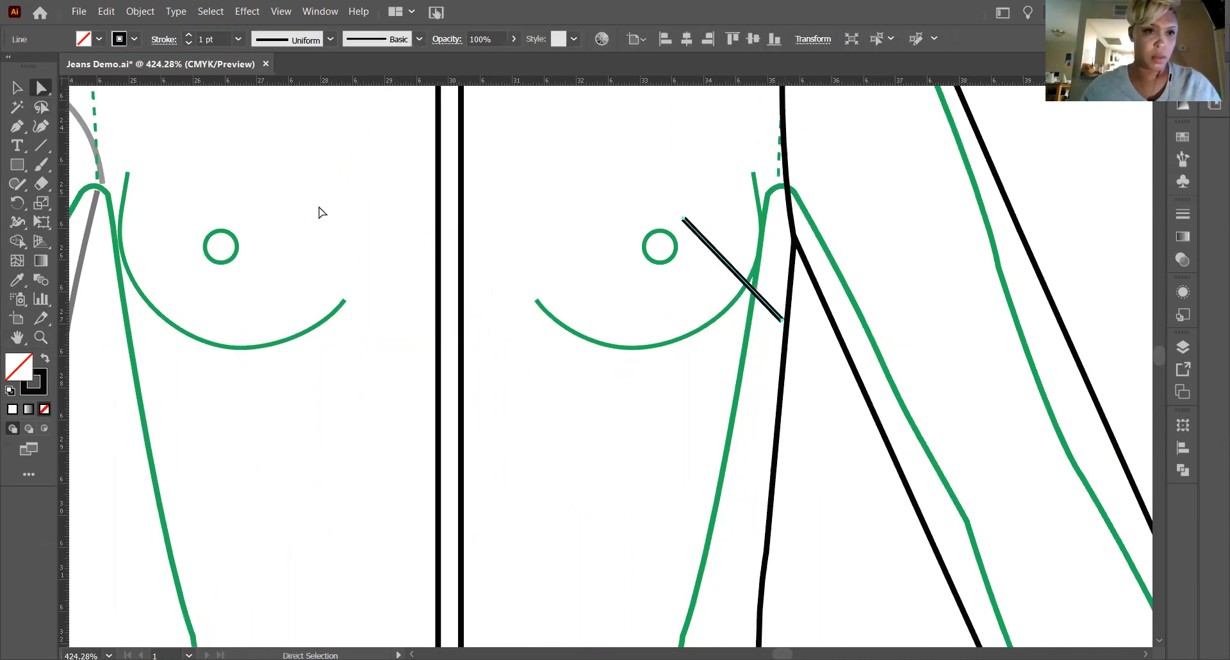
drag(784, 324, 891, 387)
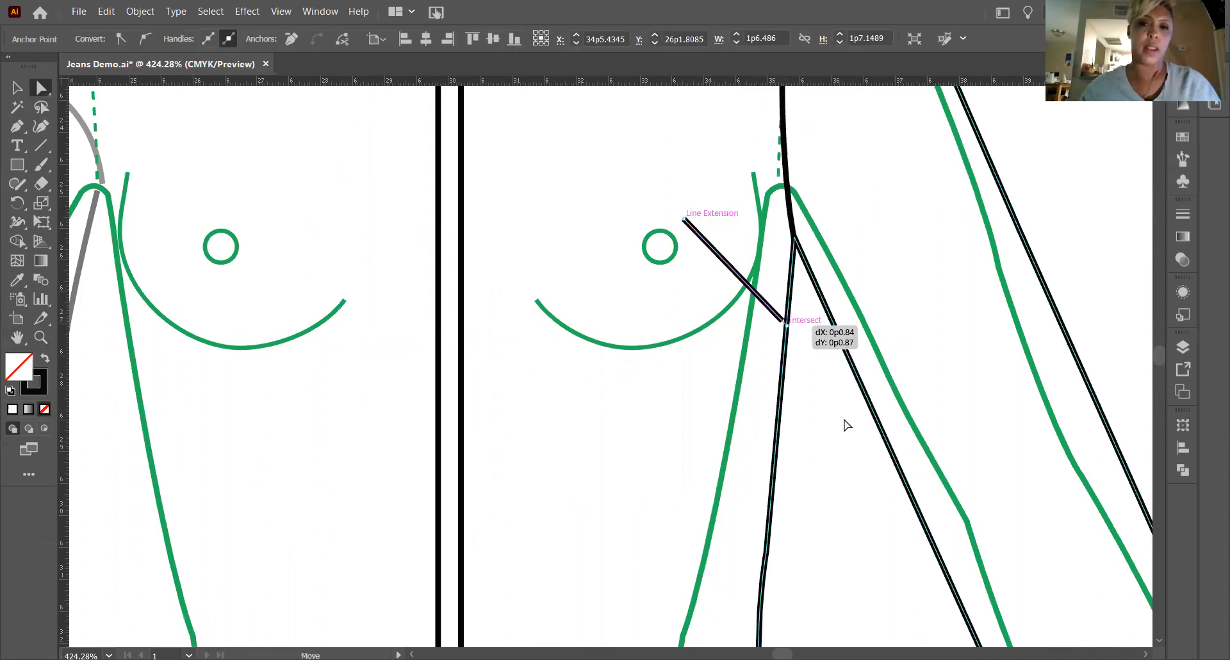
drag(845, 421, 845, 422)
click(845, 421)
Select the bust dart line and look through the available brush definitions for a tapered stroke.
click(17, 88)
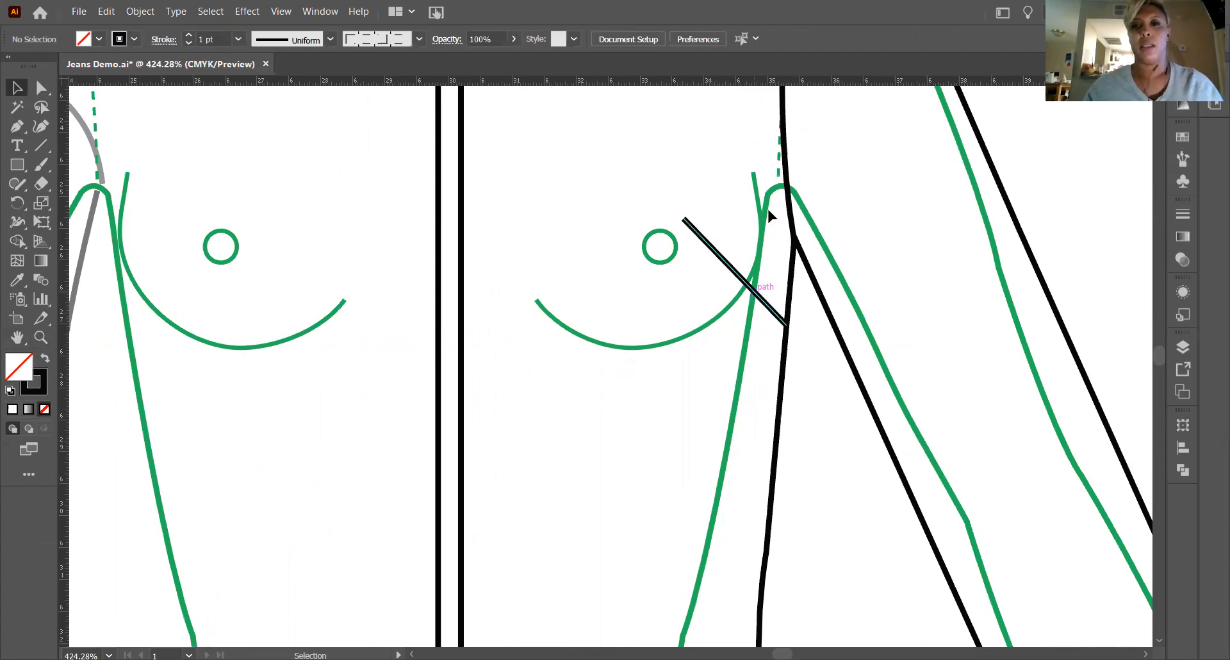
click(751, 288)
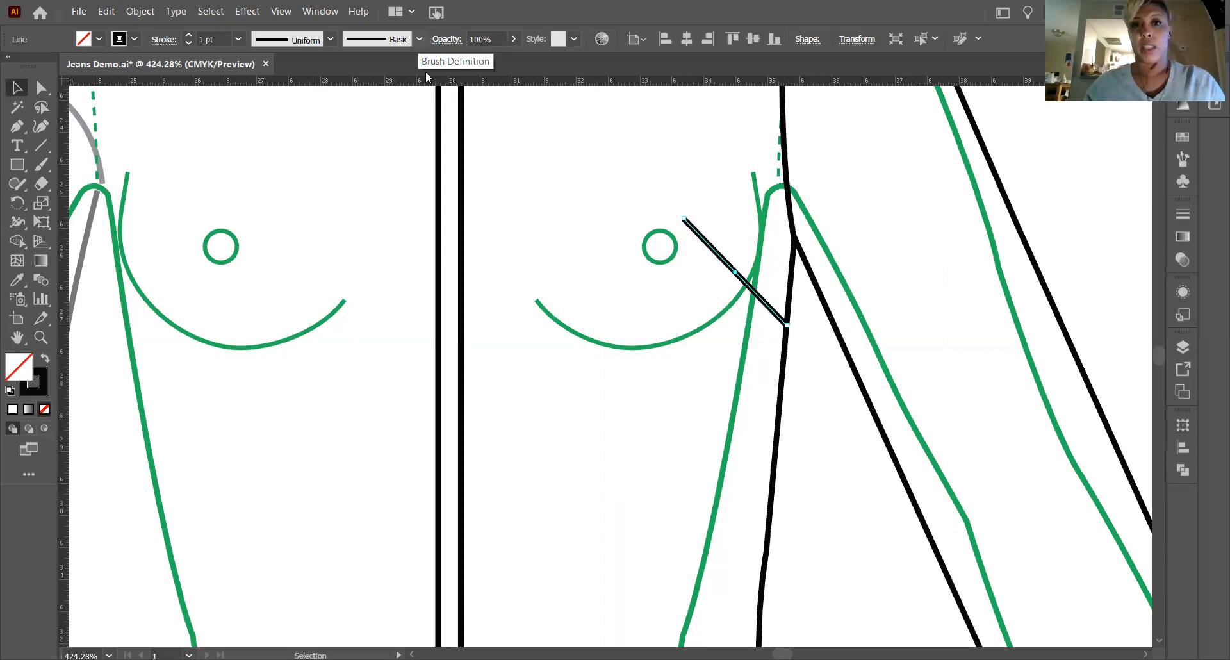
click(419, 39)
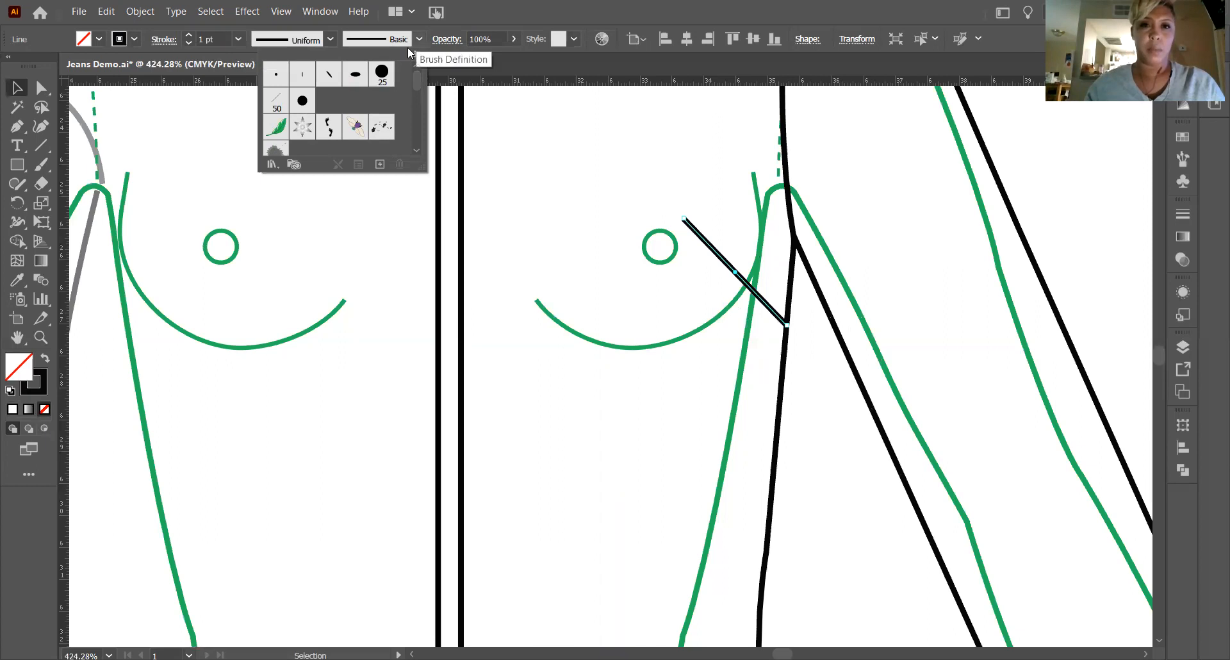
scroll(417, 83, down, 5)
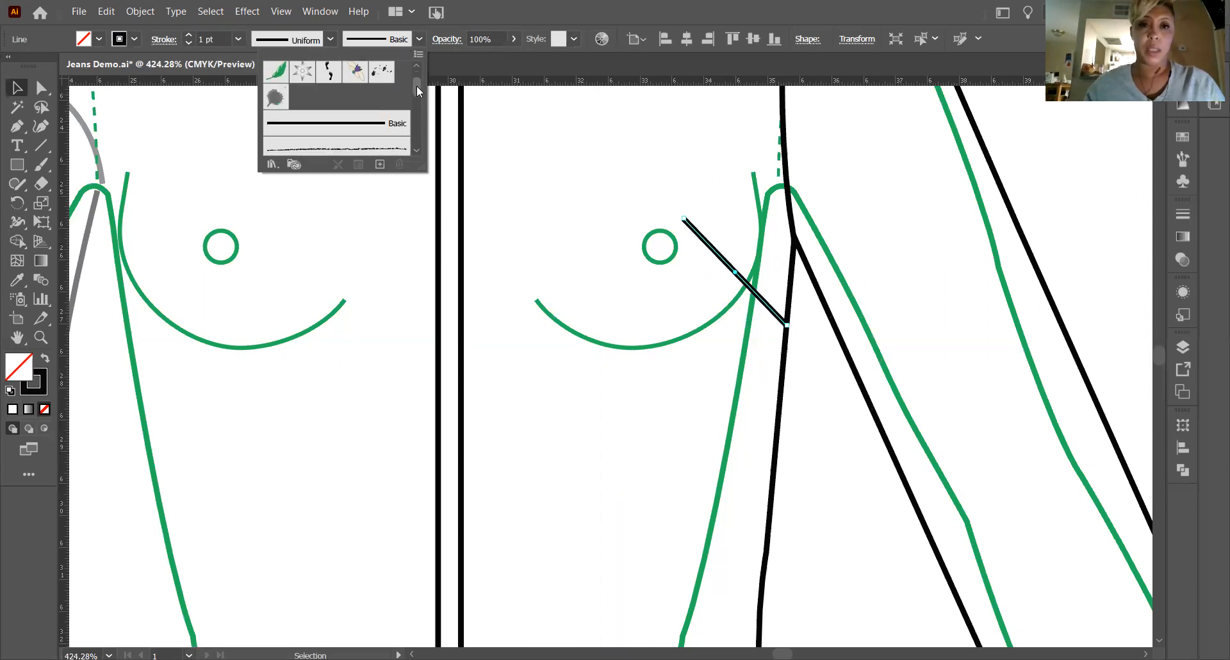
scroll(416, 86, down, 4)
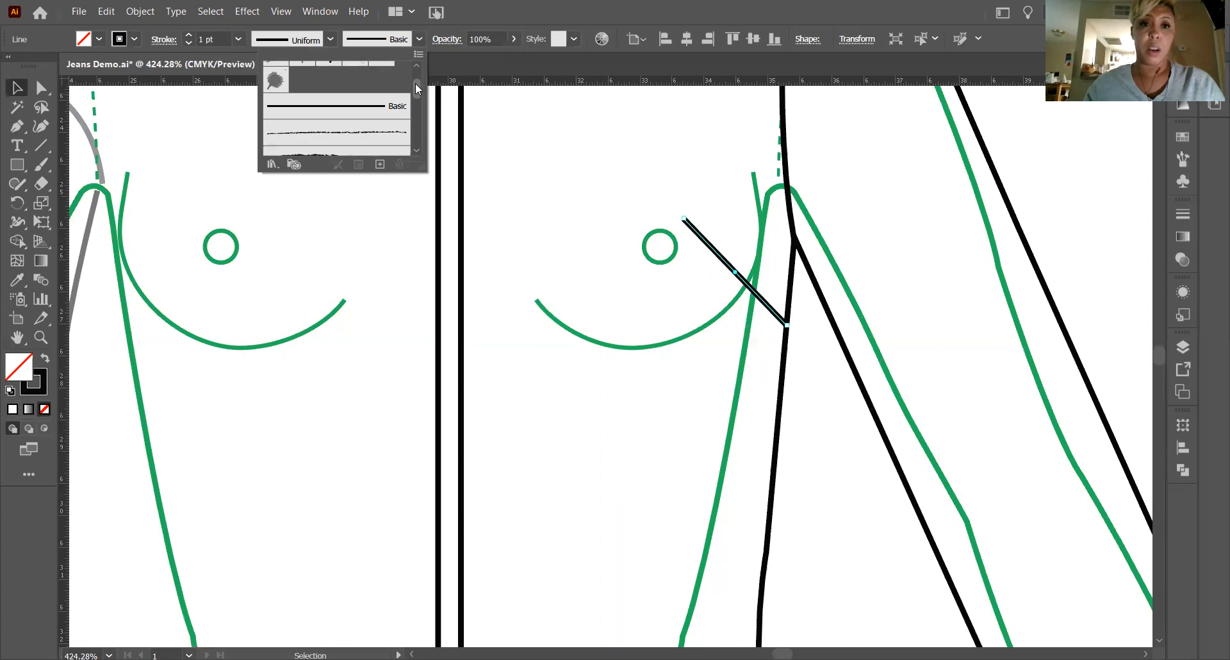
scroll(417, 96, down, 4)
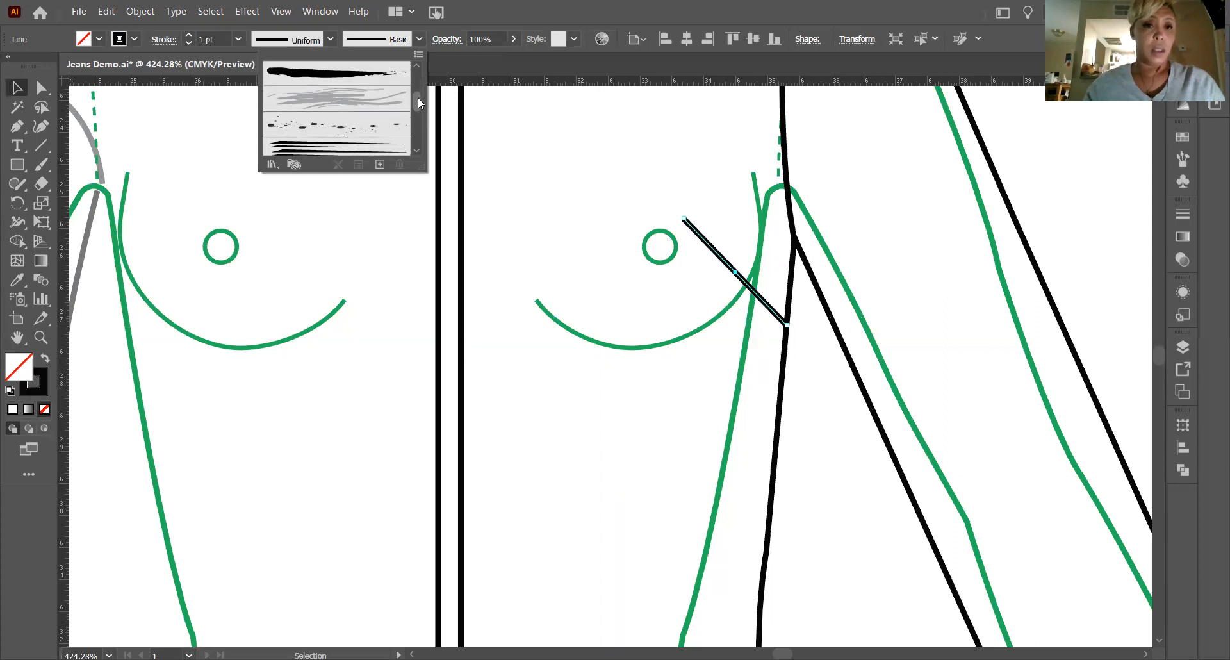
drag(418, 105, 423, 138)
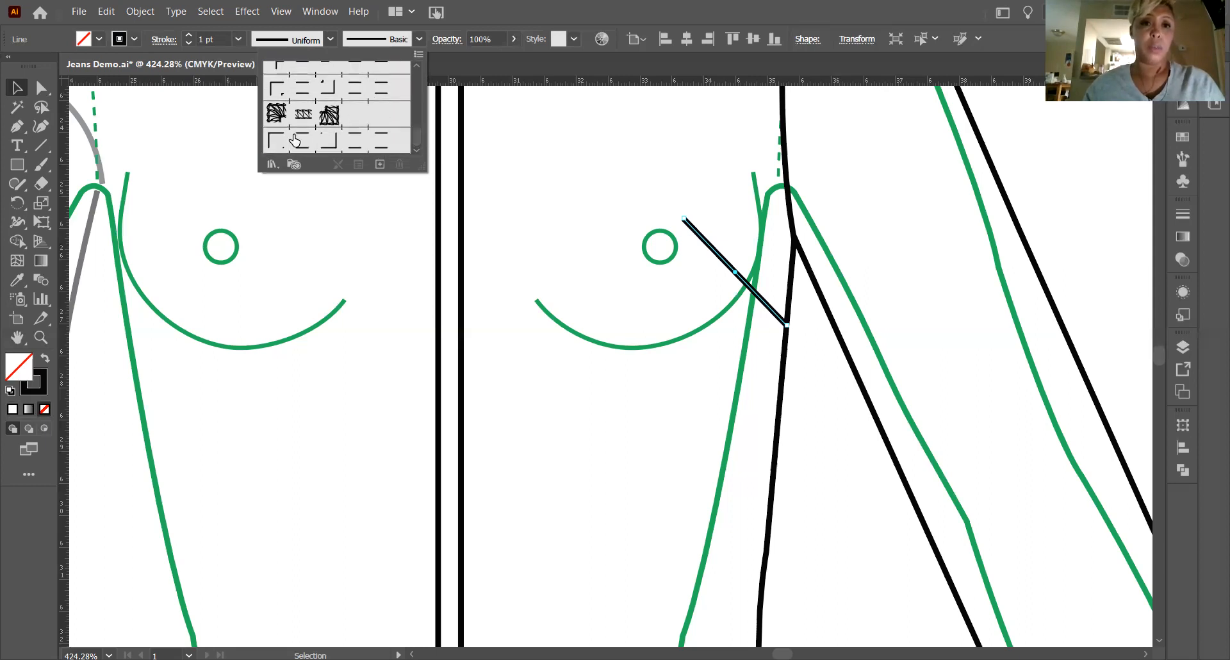
mouse_move(417, 140)
mouse_down()
mouse_move(410, 87)
mouse_move(419, 152)
mouse_move(403, 52)
mouse_up()
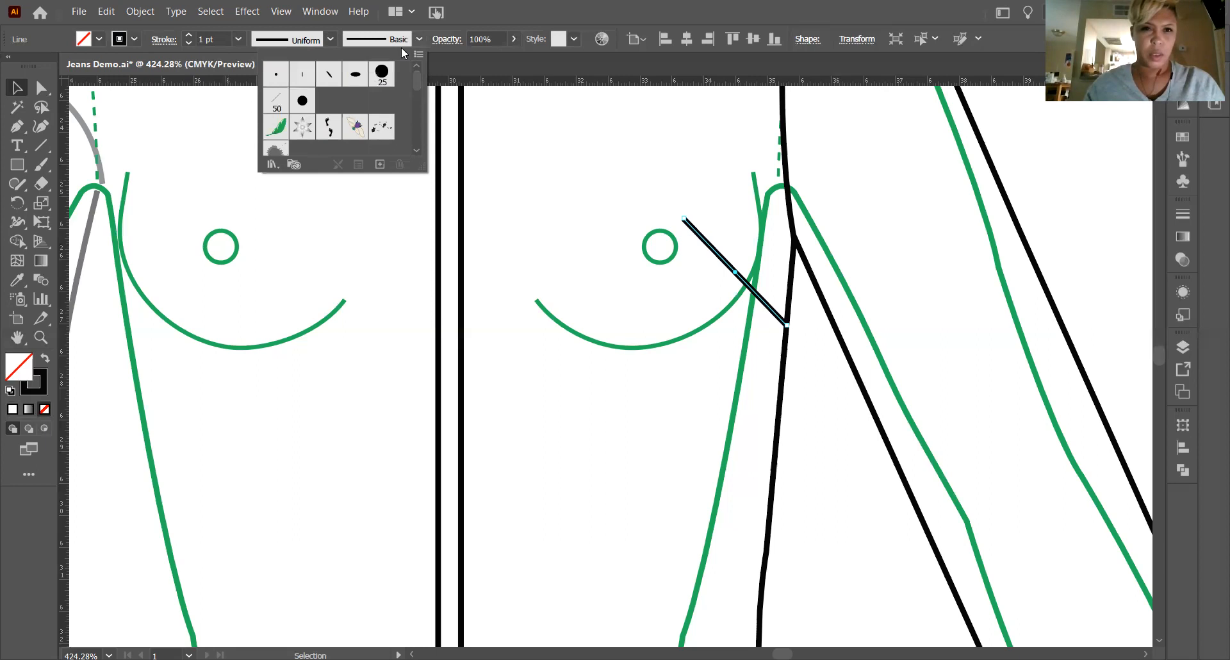
click(330, 39)
click(331, 39)
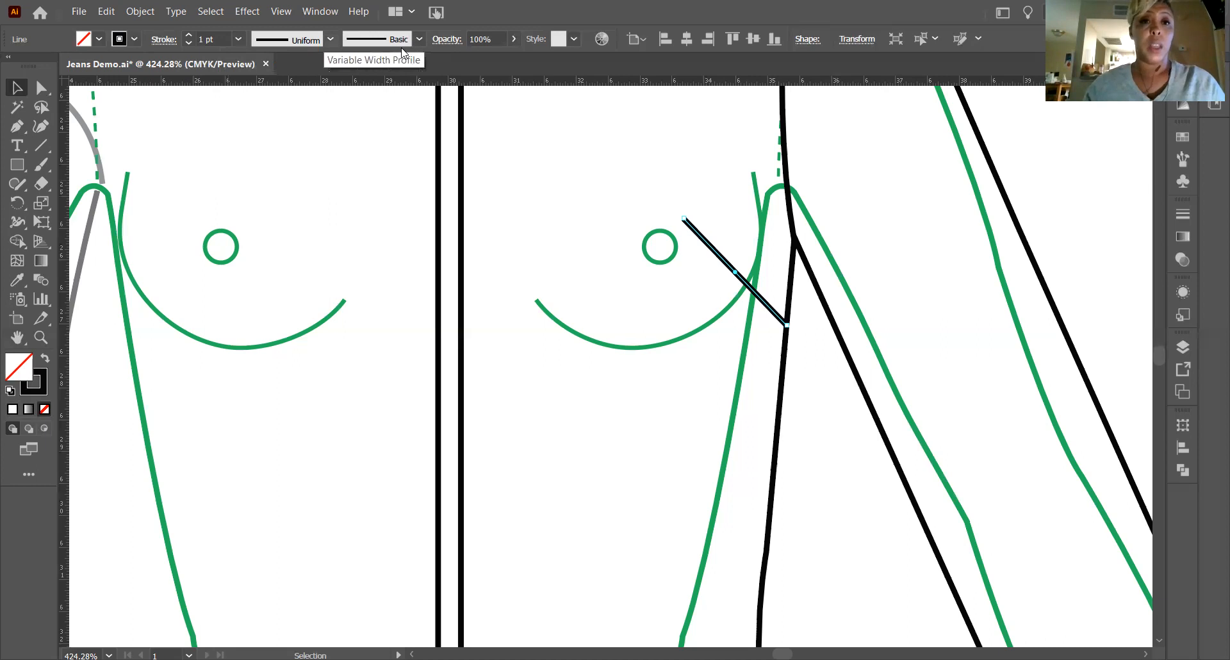
Try several variable width profiles on the bust dart line, including the wedge, double-bulge, pointed-end and symmetrical lens shapes.
click(330, 39)
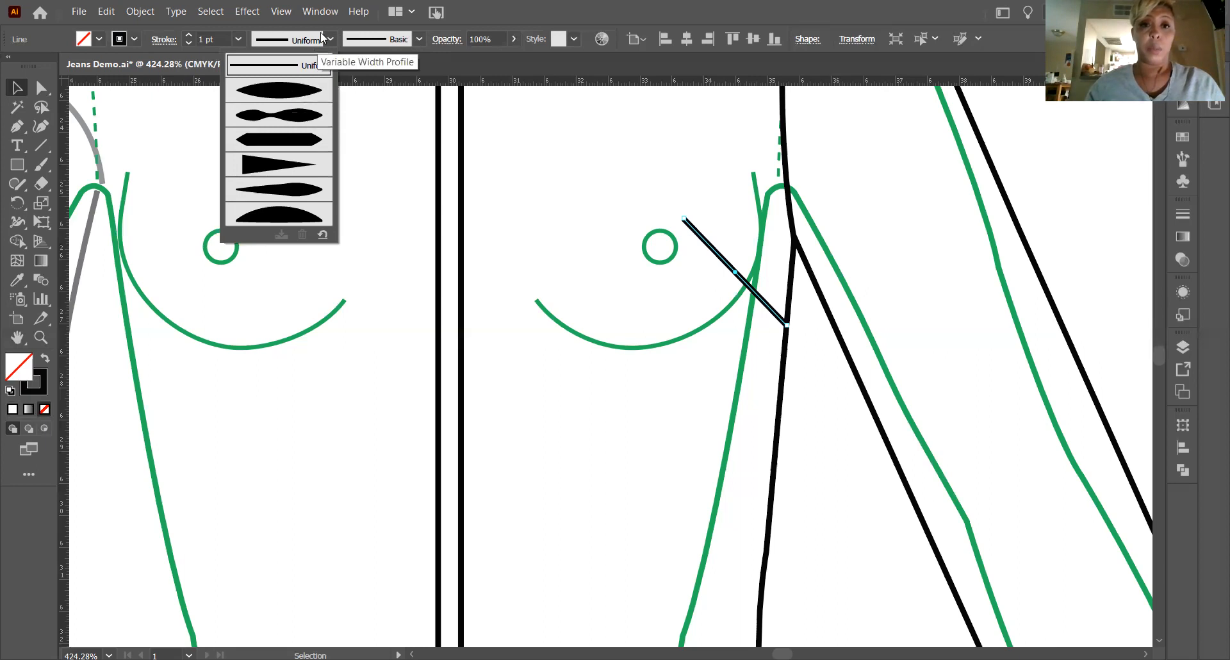
click(282, 168)
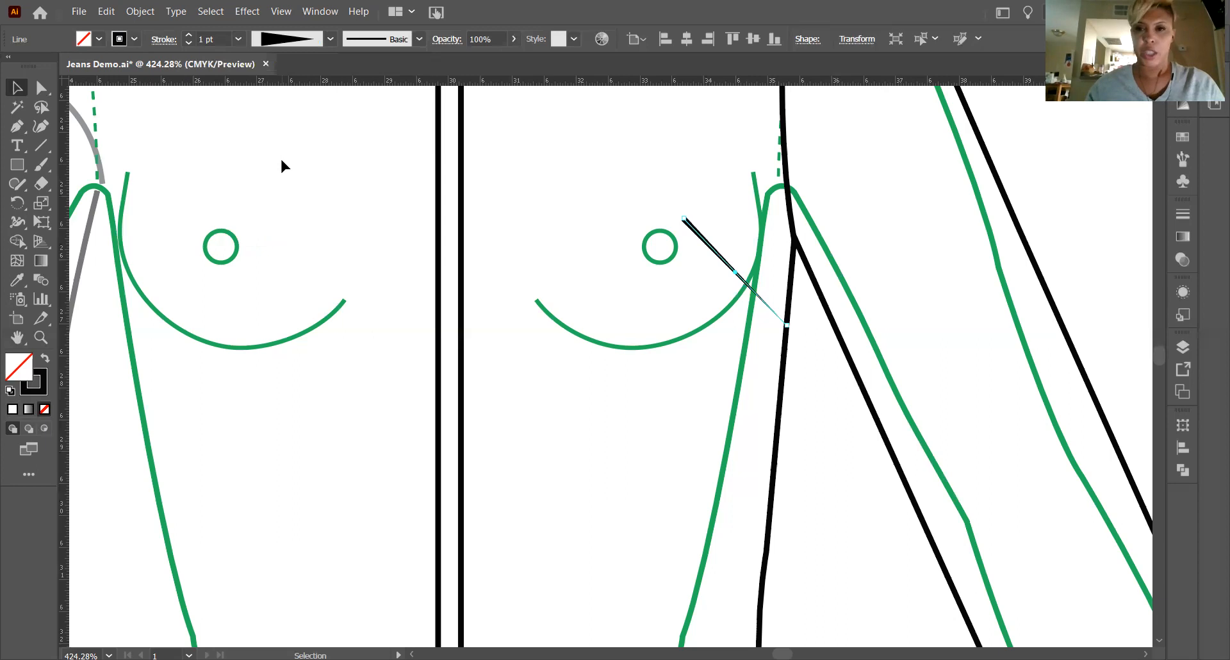
click(330, 39)
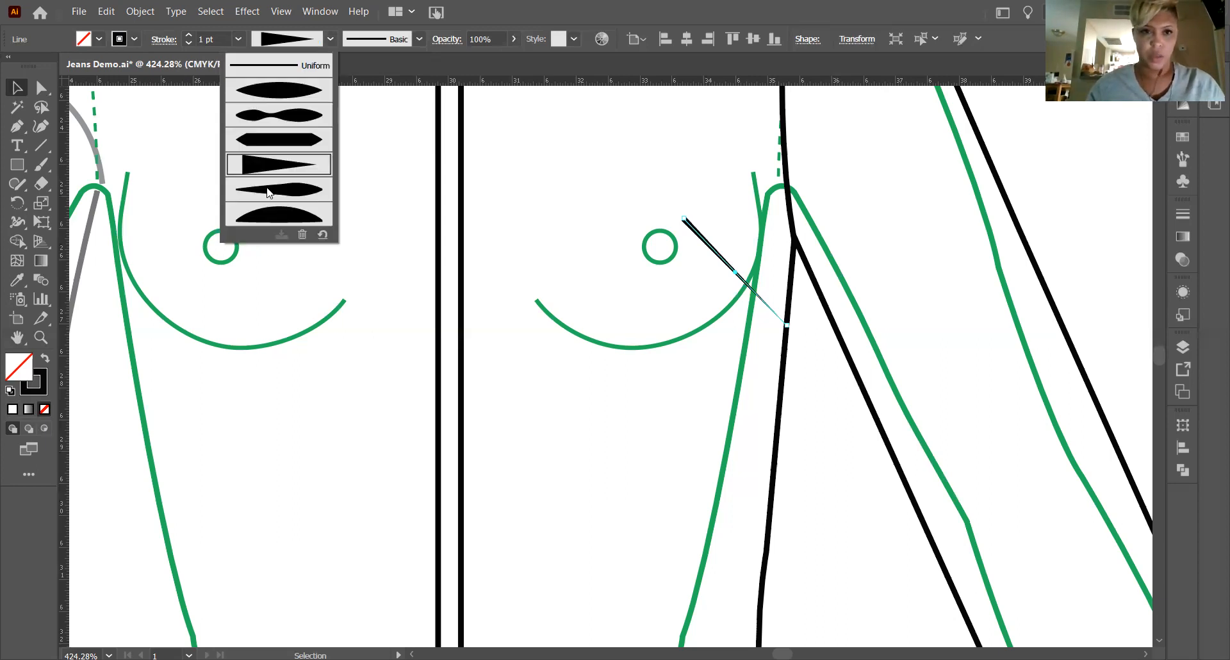
click(267, 192)
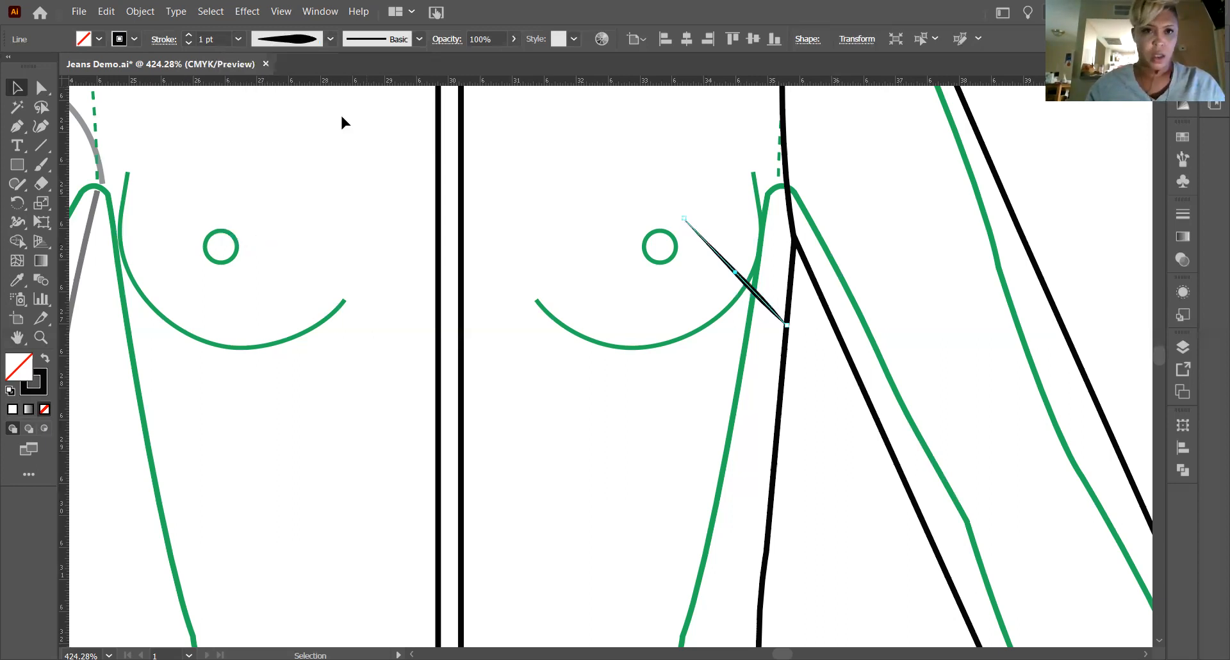
click(331, 39)
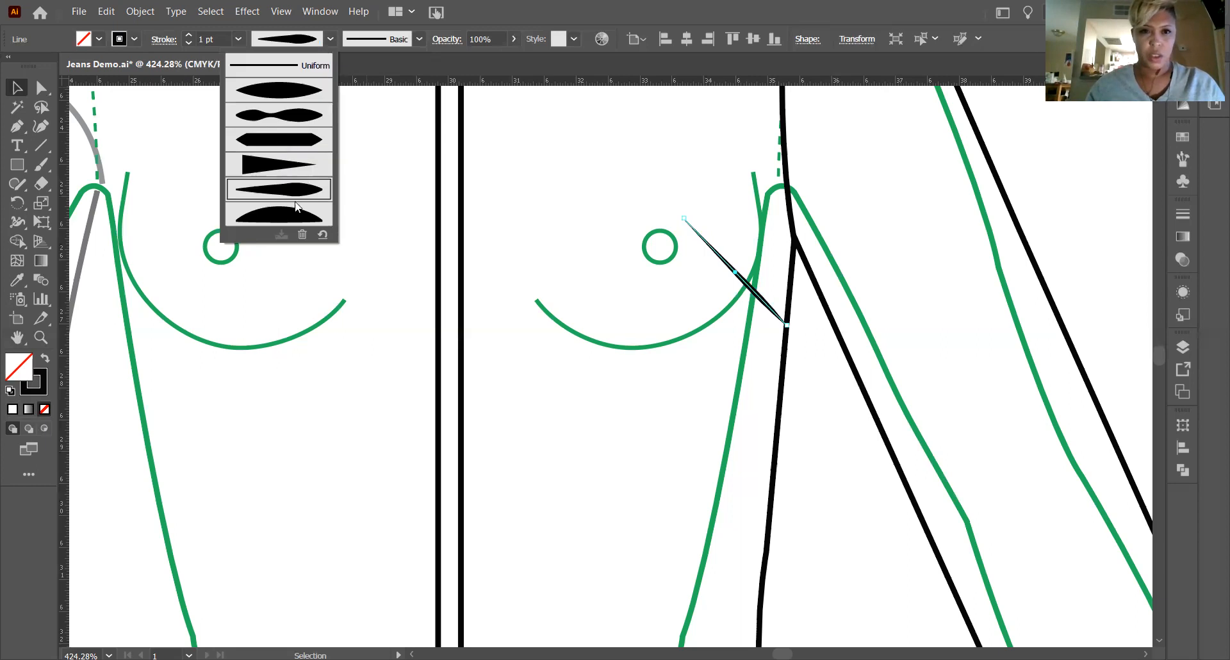
click(282, 145)
click(330, 39)
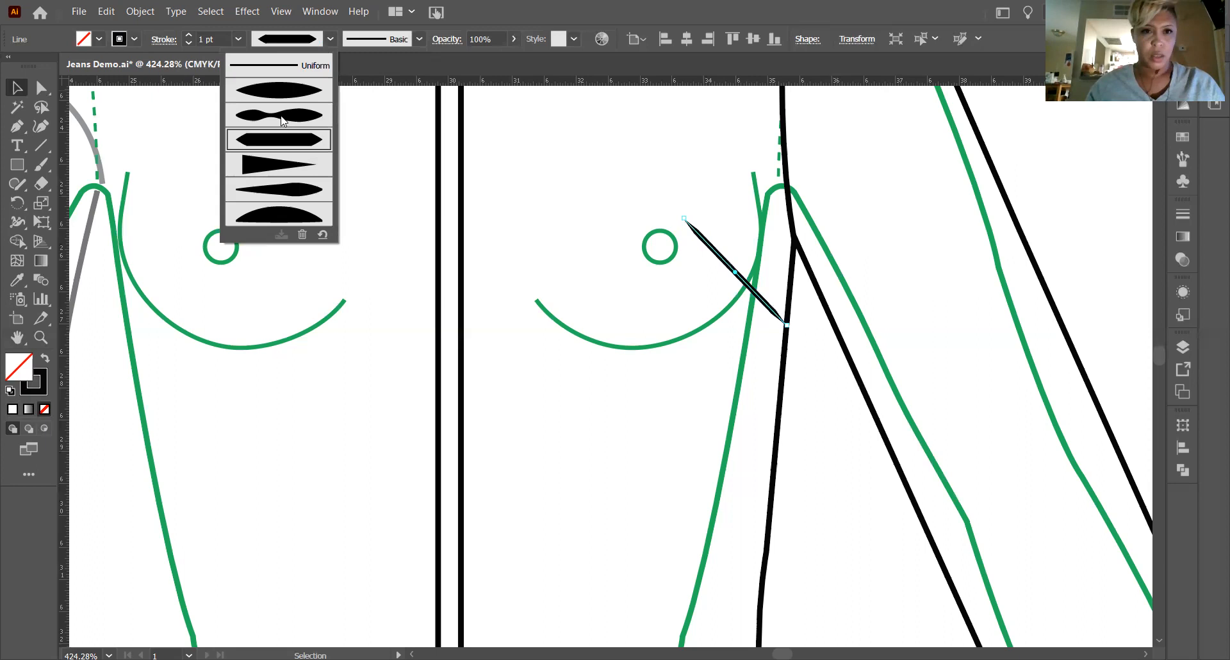
click(282, 116)
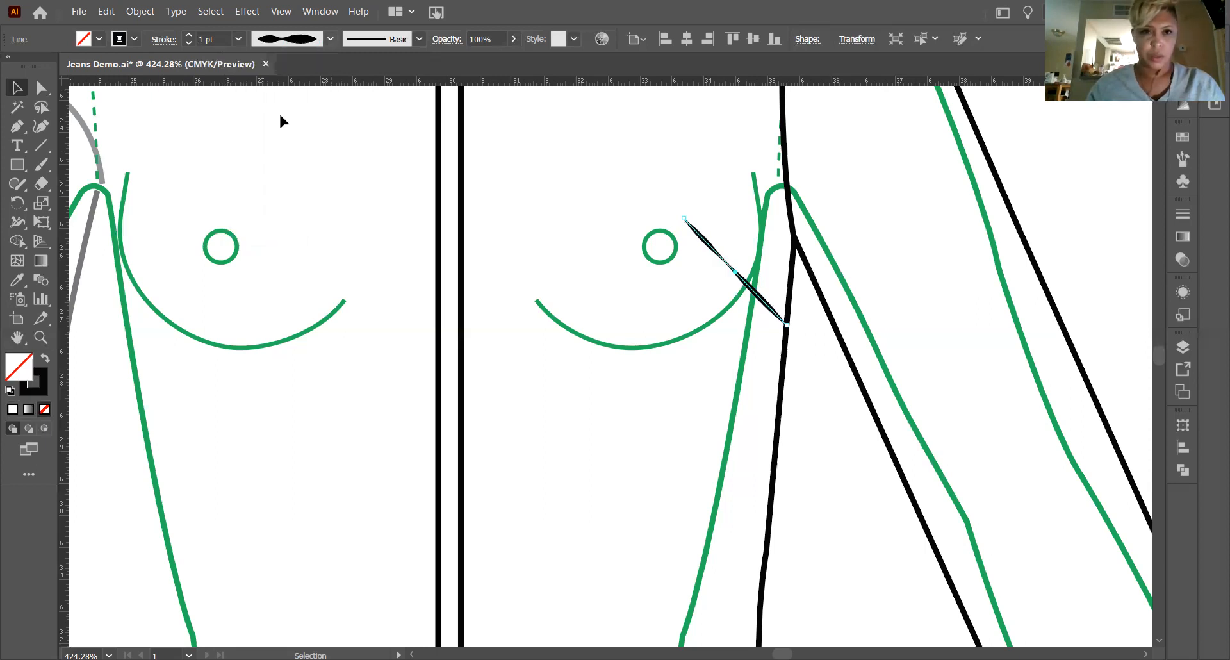
key(Up)
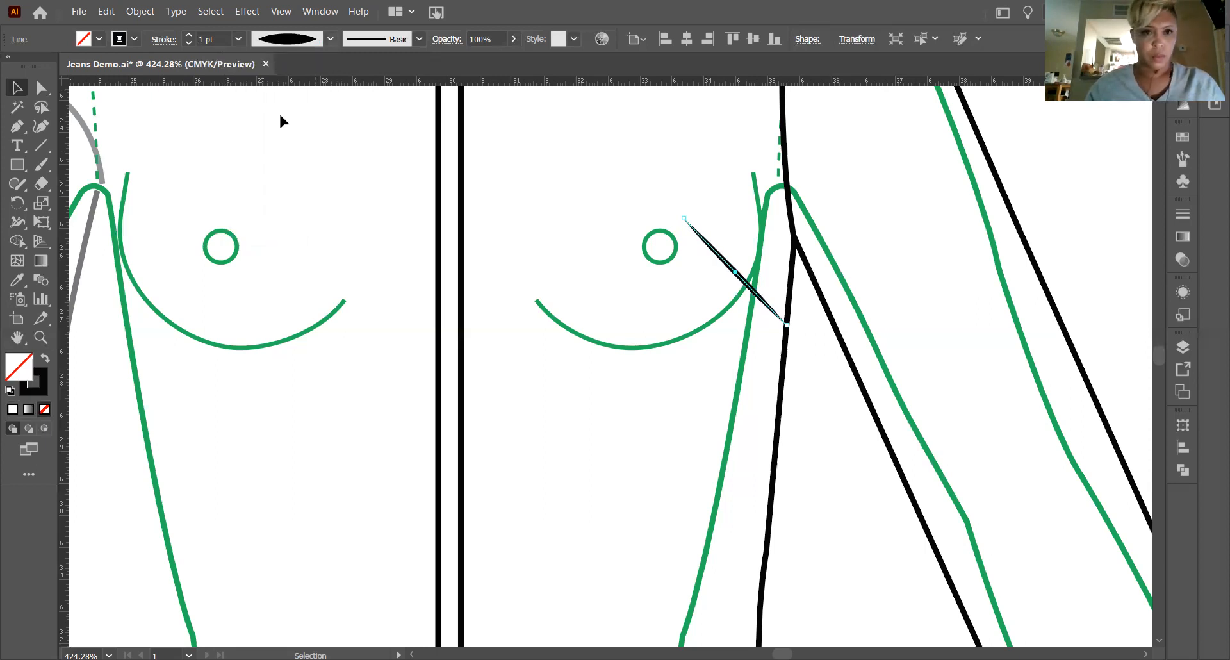
click(331, 39)
click(289, 169)
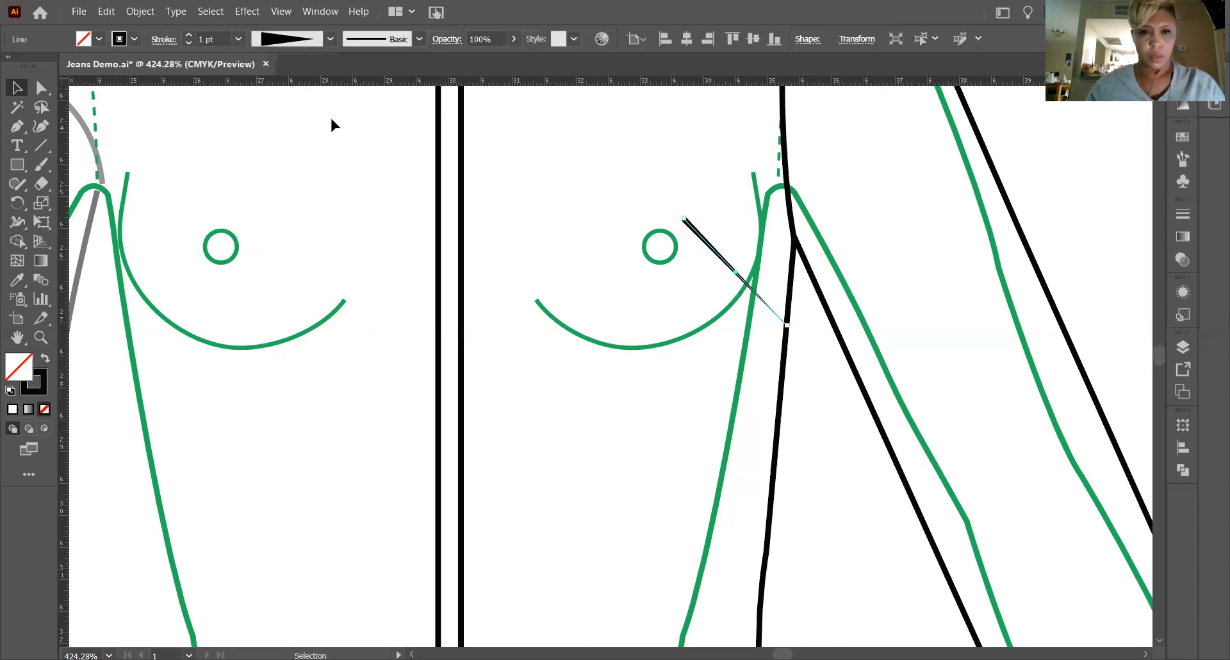
Apply the width profile with a long thin taper to the bust dart line, thickening toward the side seam, and deselect it.
click(330, 39)
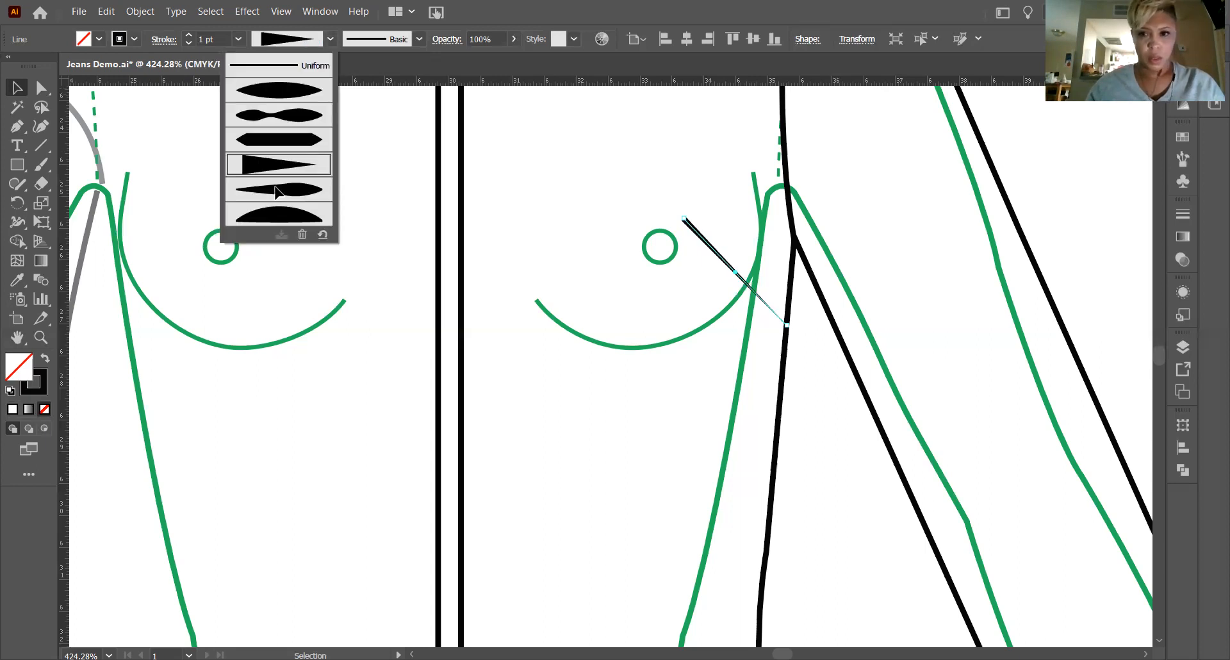
click(276, 189)
click(809, 385)
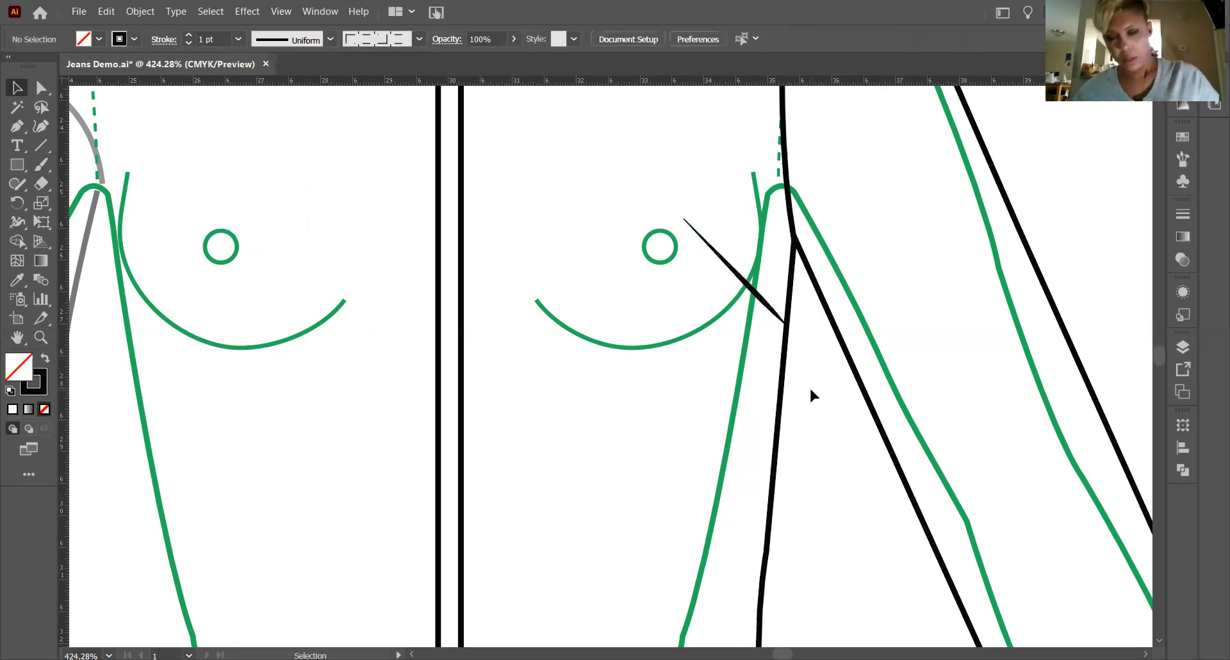
Duplicate the curved seam line at the top of the cuff, placing the copy closely below the original inside the cuff.
scroll(778, 387, up, 2)
scroll(777, 383, up, 8)
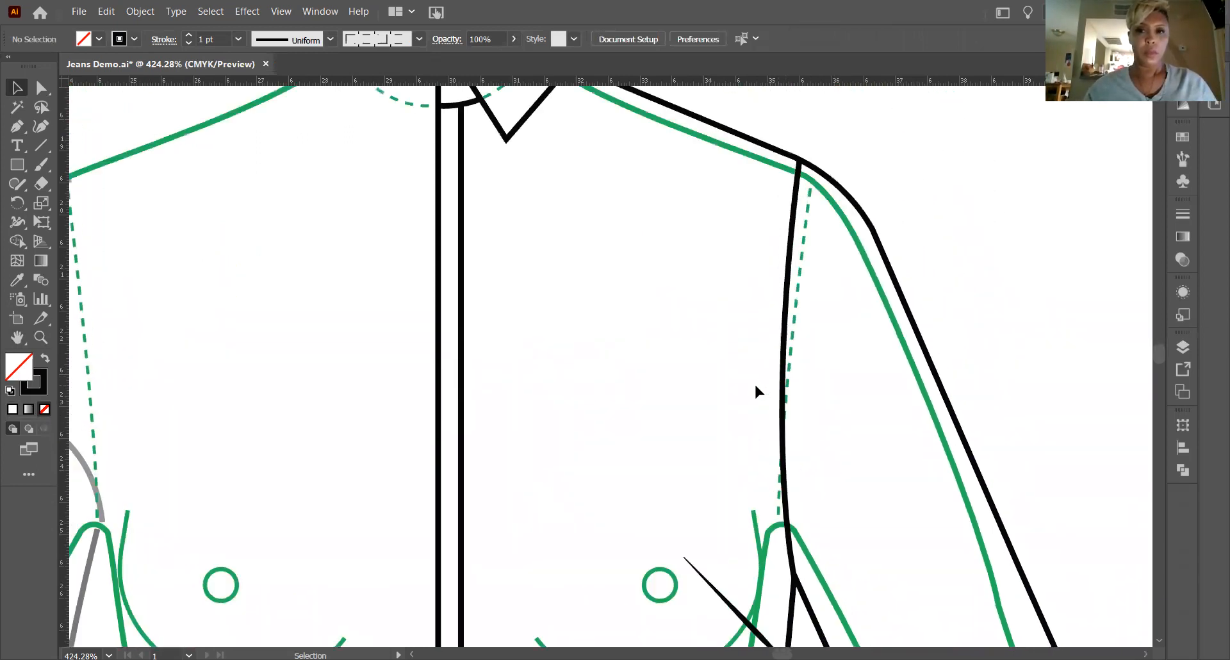
scroll(764, 404, down, 20)
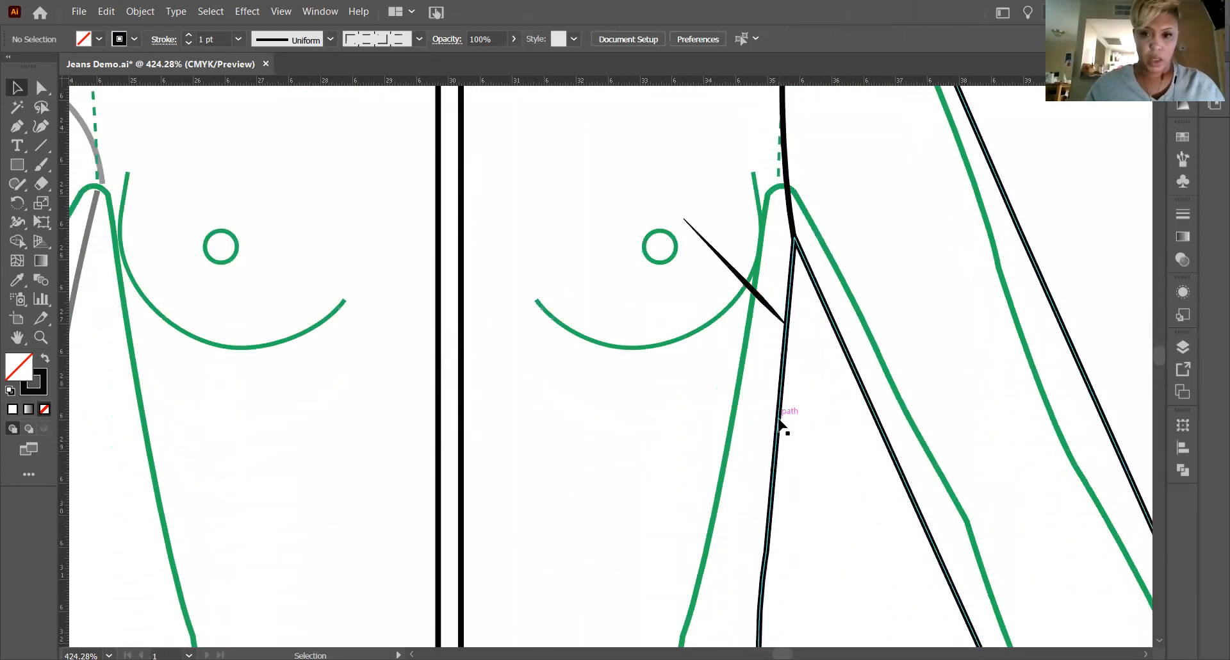
scroll(787, 416, down, 12)
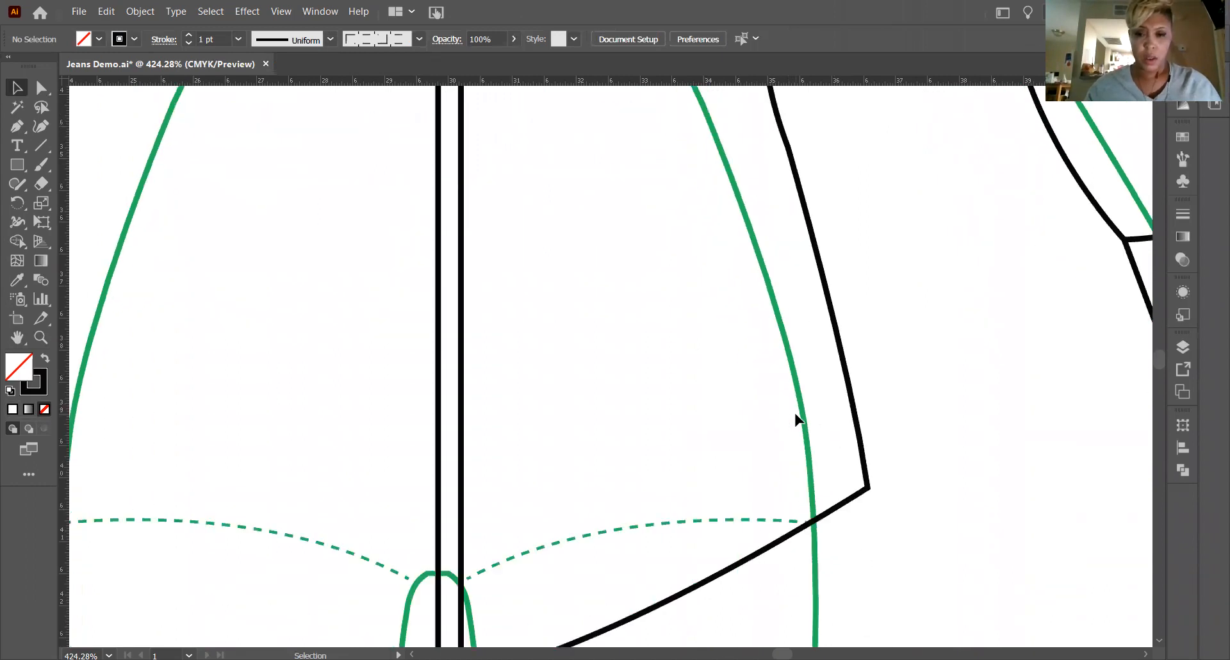
click(17, 337)
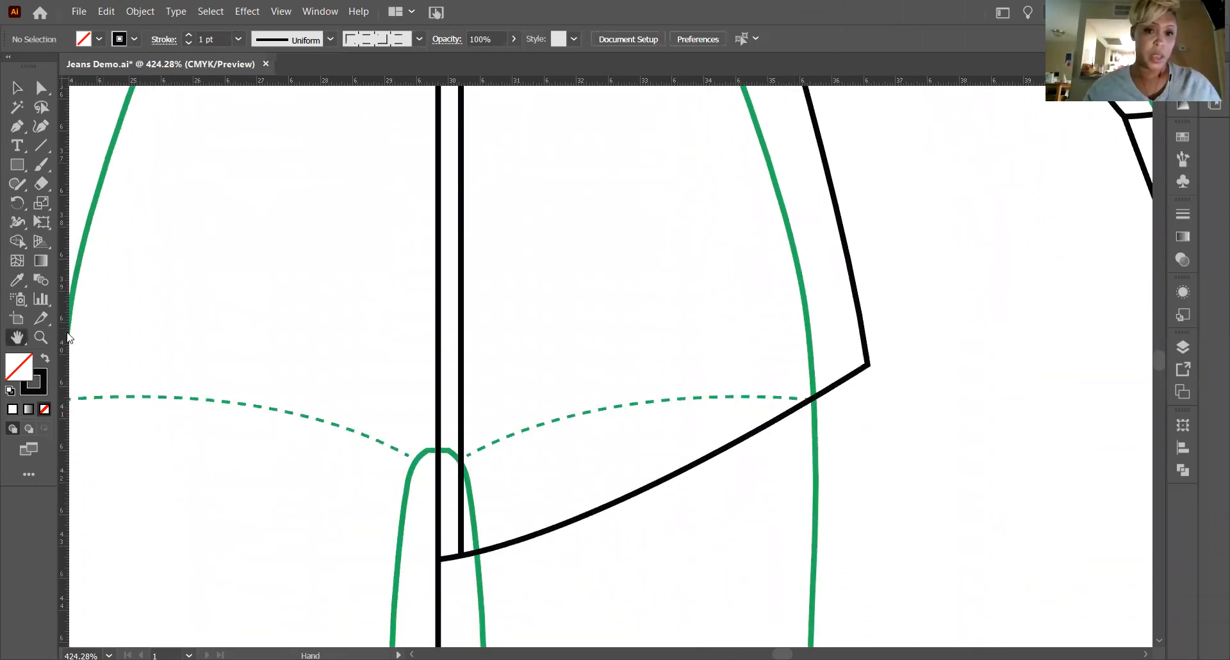
drag(833, 343, 622, 384)
drag(780, 360, 707, 396)
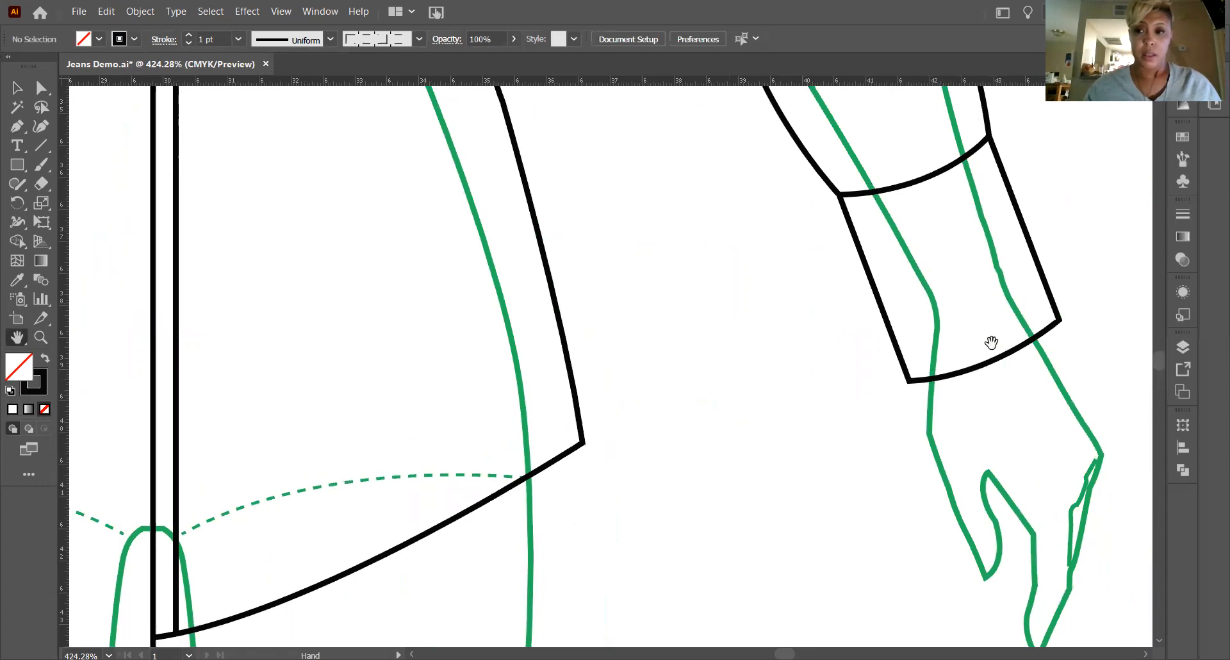
click(16, 87)
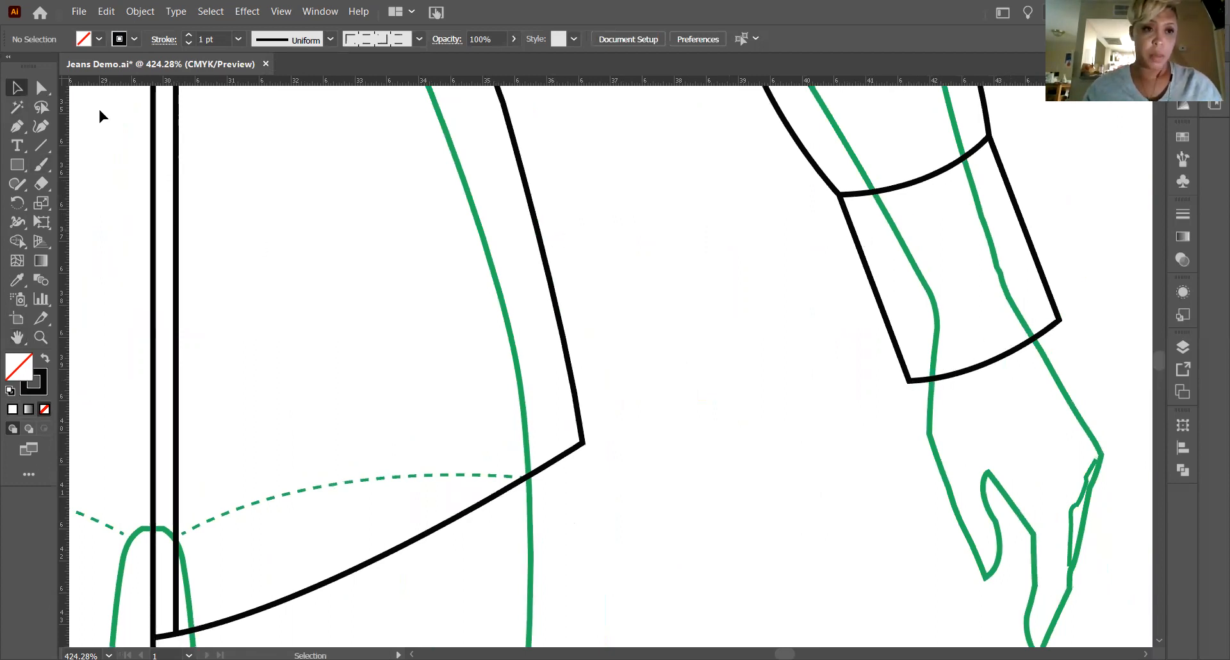
click(902, 189)
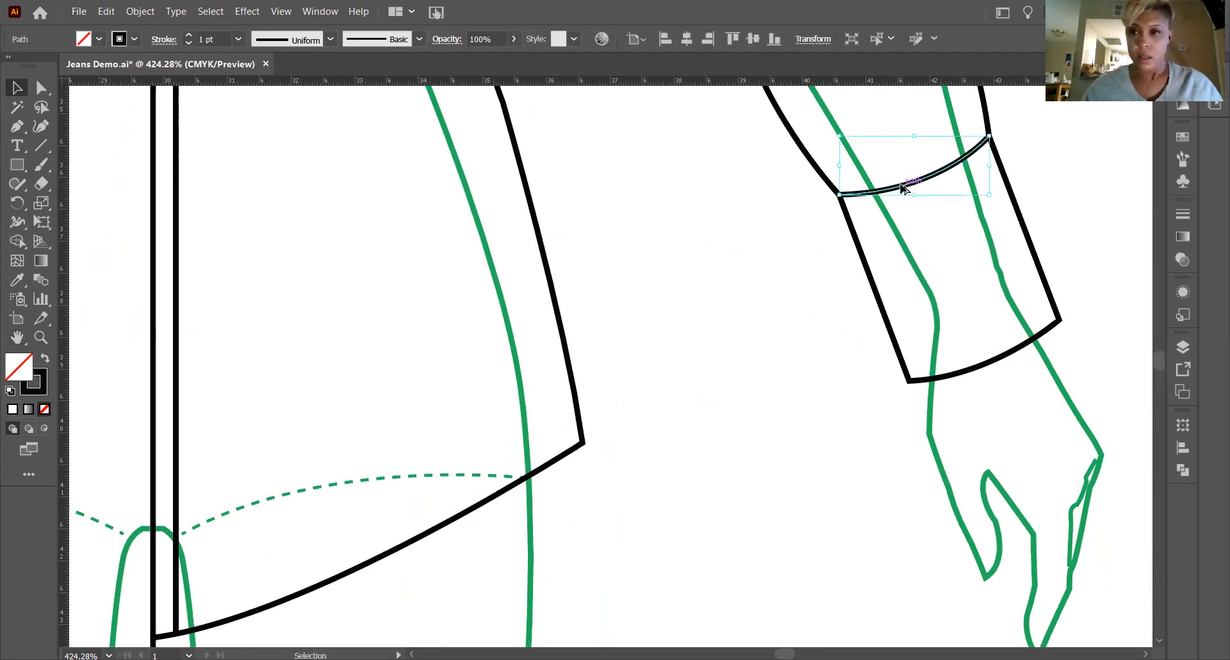
drag(901, 196, 901, 196)
click(689, 351)
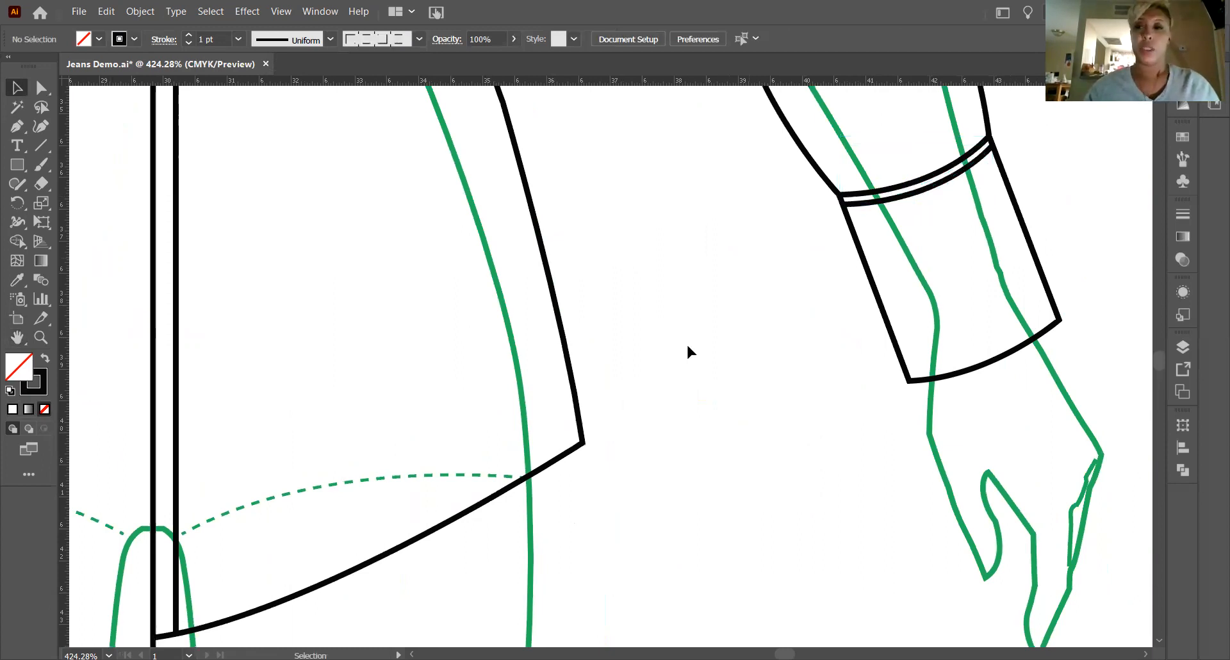
Trace the curved hem with the Pen tool from the side seam corner to the centre front, following its curve with three intermediate anchors.
scroll(687, 347, up, 2)
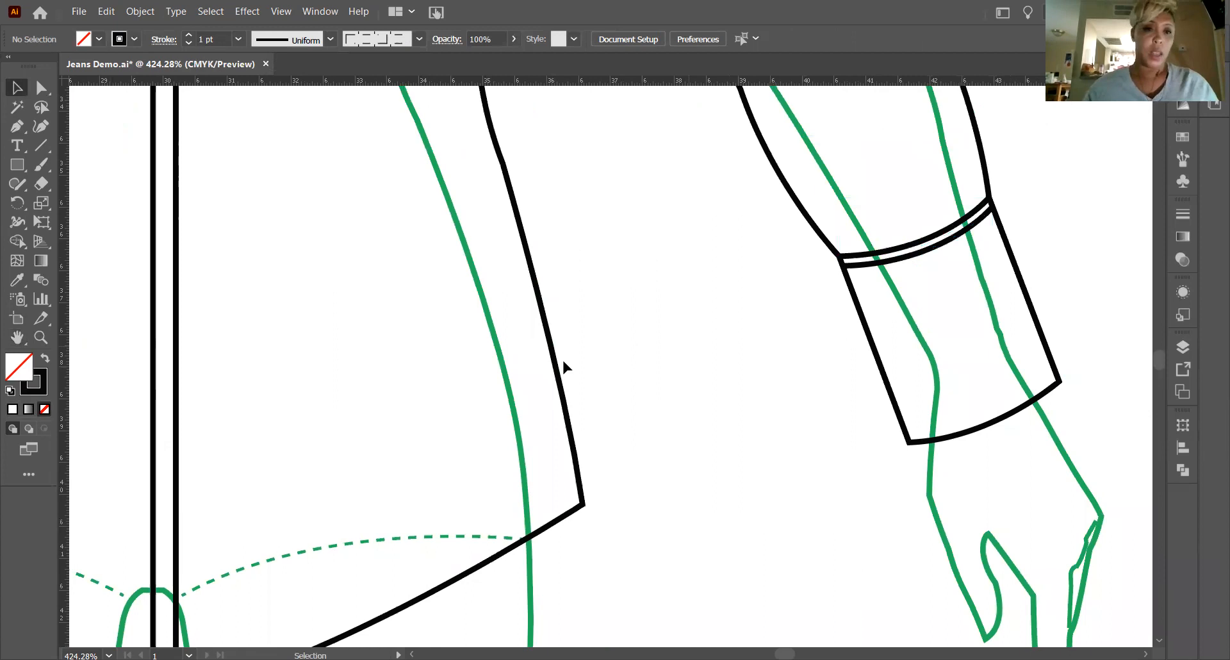
scroll(195, 313, down, 4)
scroll(259, 482, down, 2)
click(17, 126)
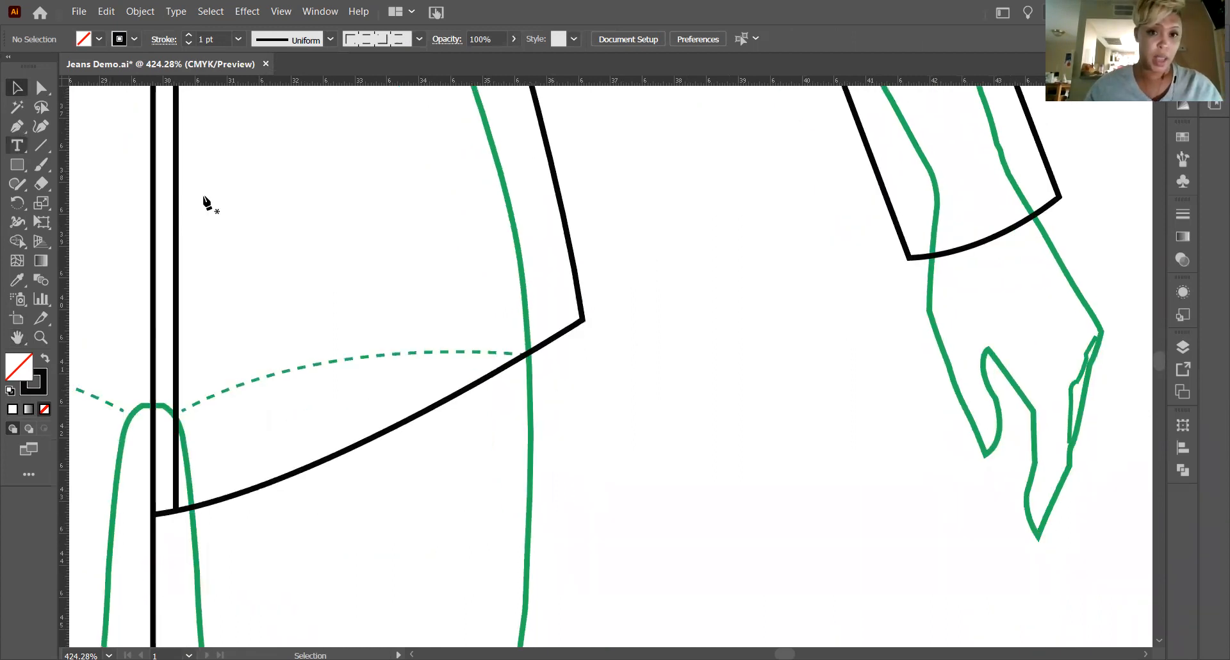
click(583, 319)
drag(479, 381, 438, 403)
click(479, 382)
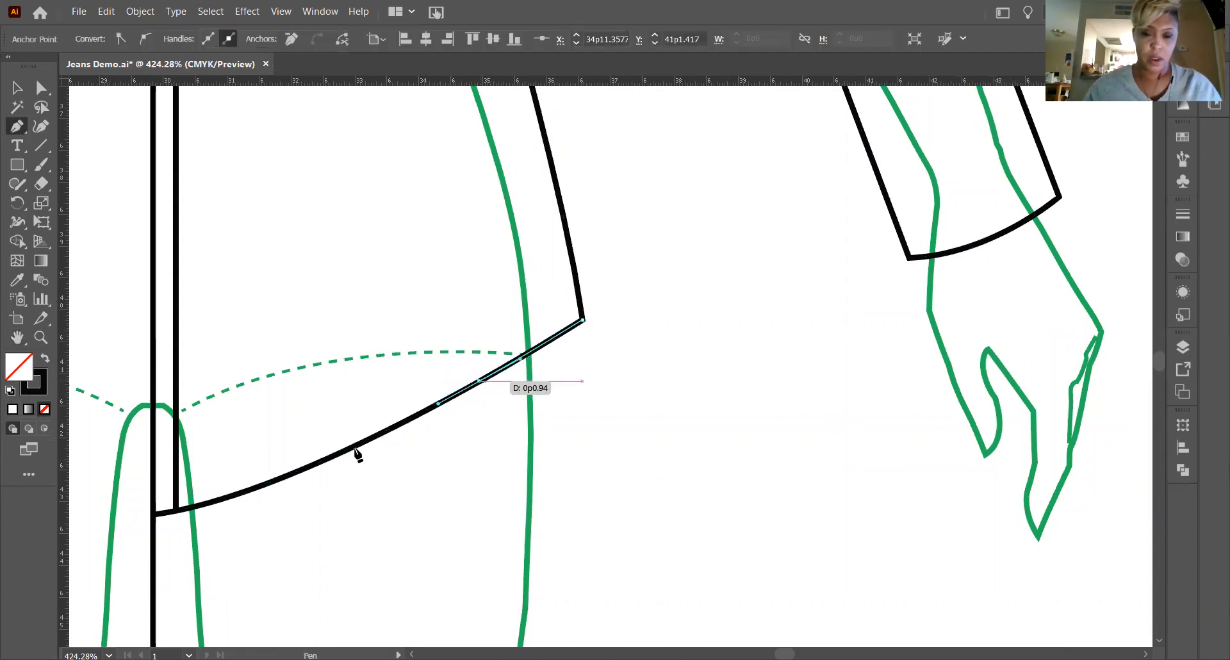
click(329, 458)
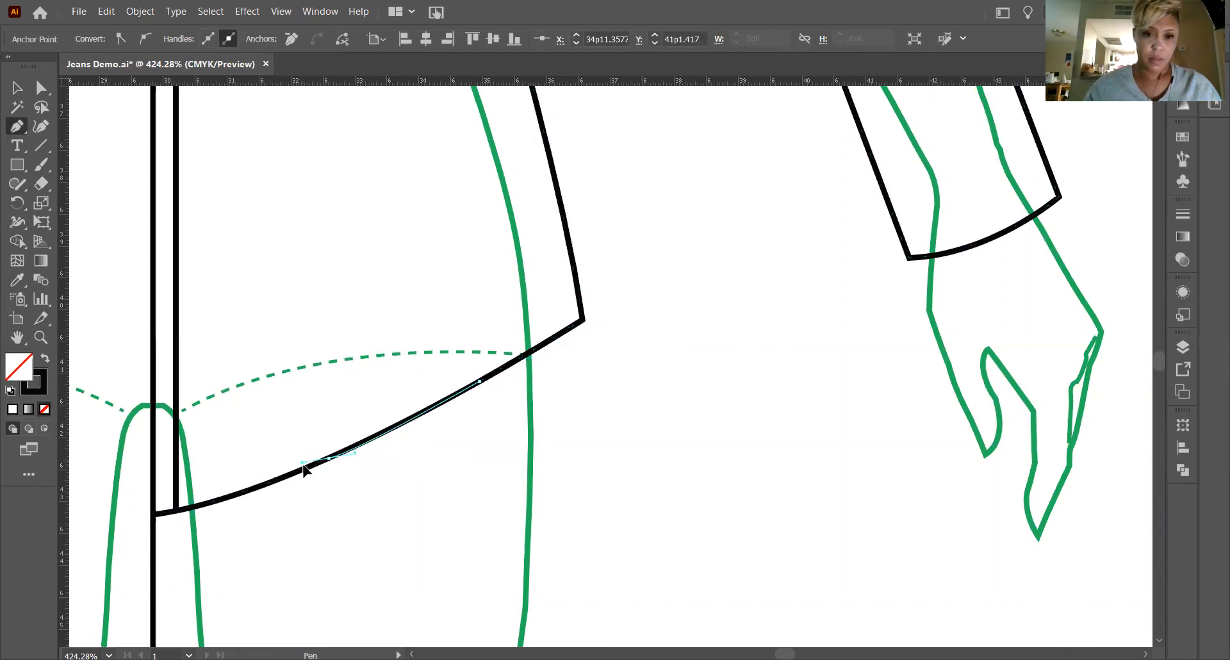
drag(304, 464, 307, 467)
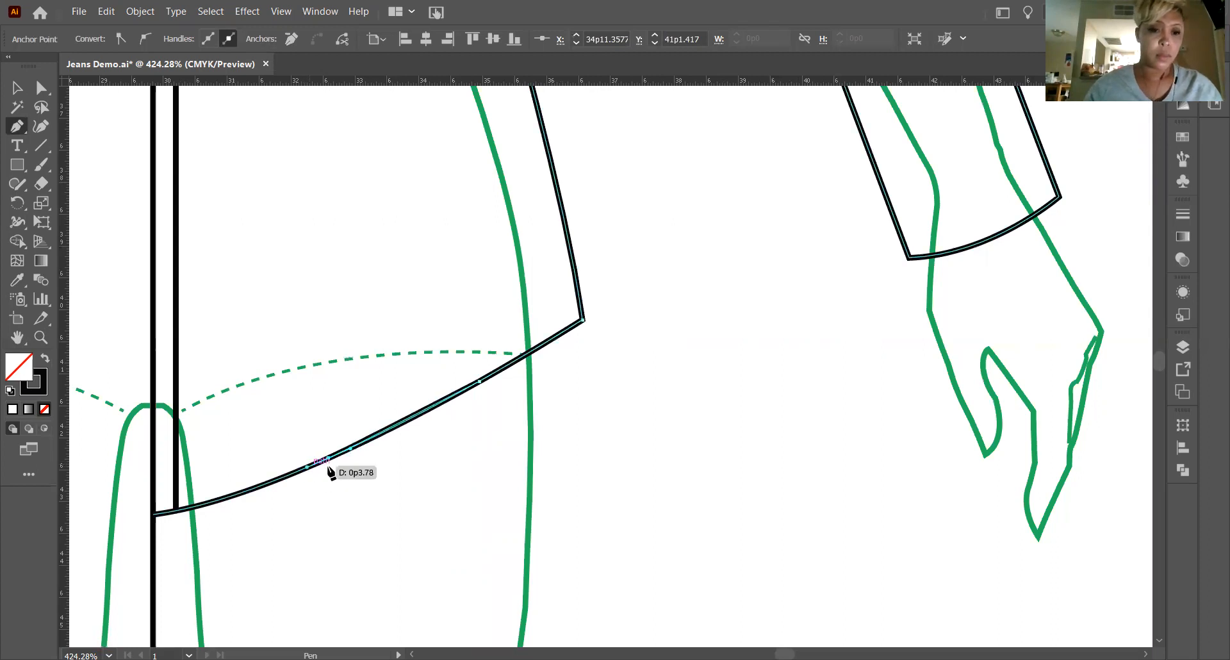
click(198, 508)
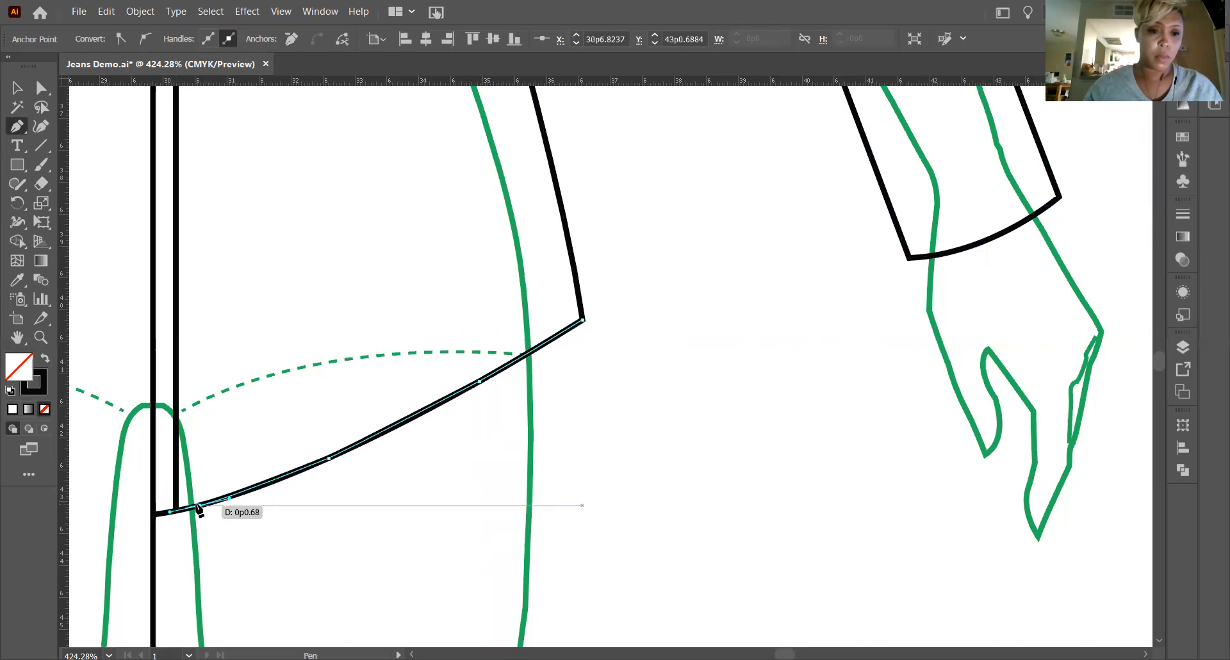
click(156, 514)
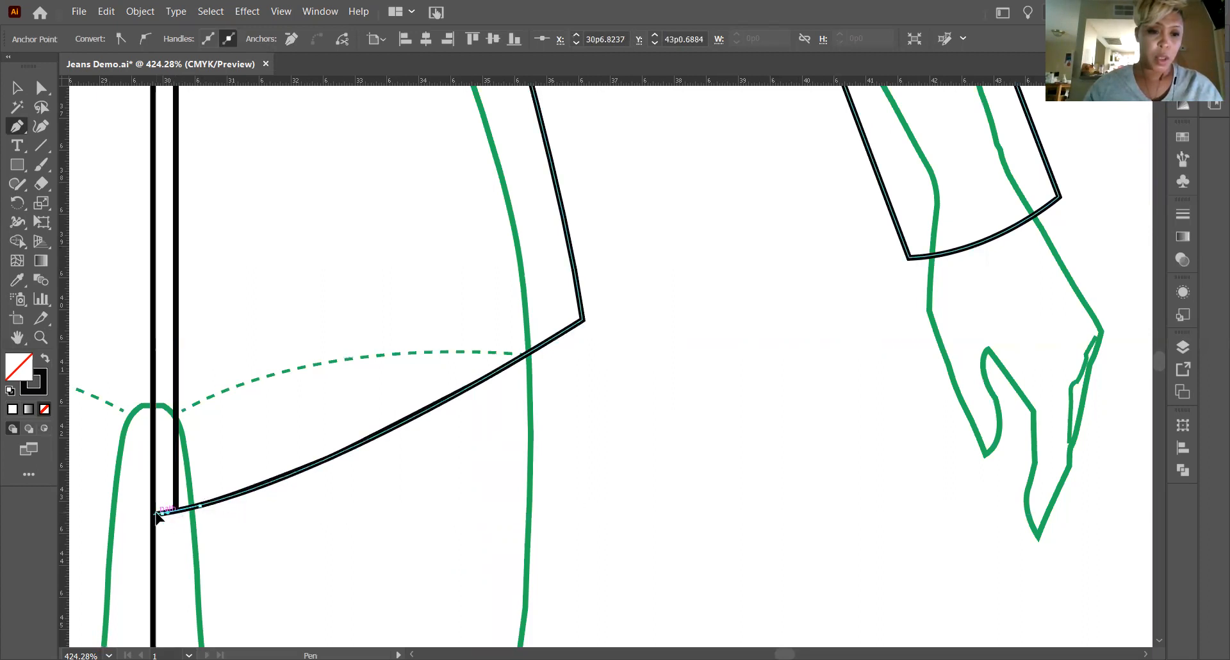
Duplicate the curved hem line and place the copy closely above the original, meeting the side seam.
key(v)
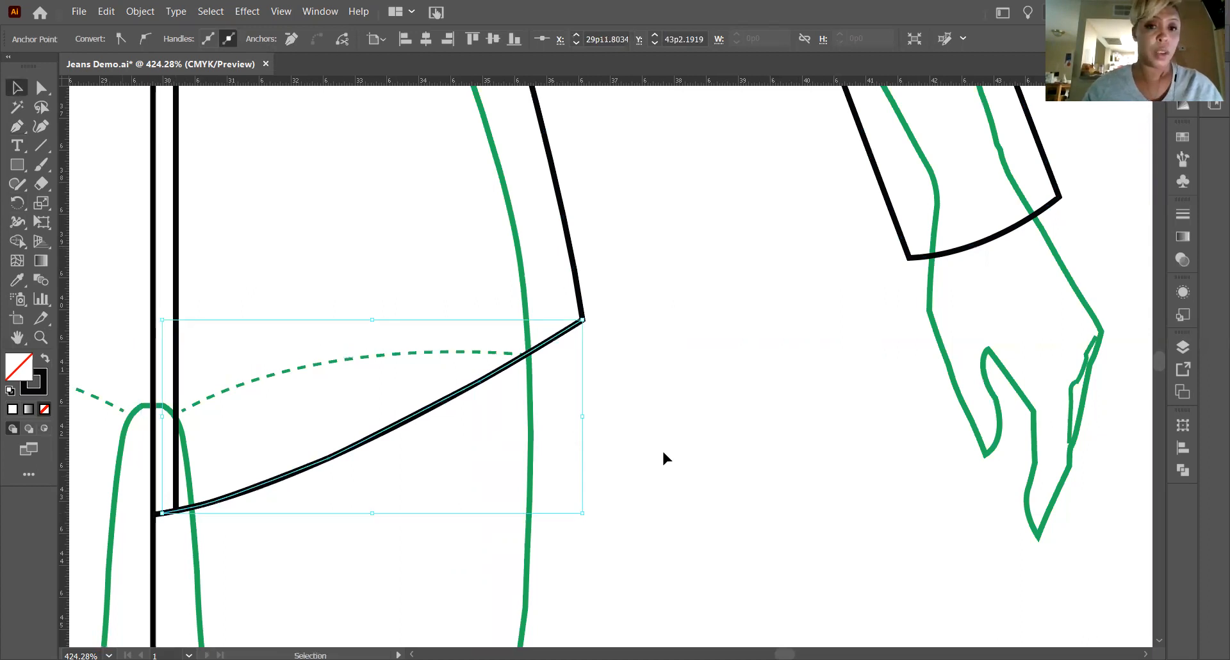
click(663, 453)
mouse_move(452, 392)
mouse_down()
mouse_move(440, 367)
mouse_move(455, 386)
mouse_move(440, 366)
mouse_move(448, 376)
mouse_up()
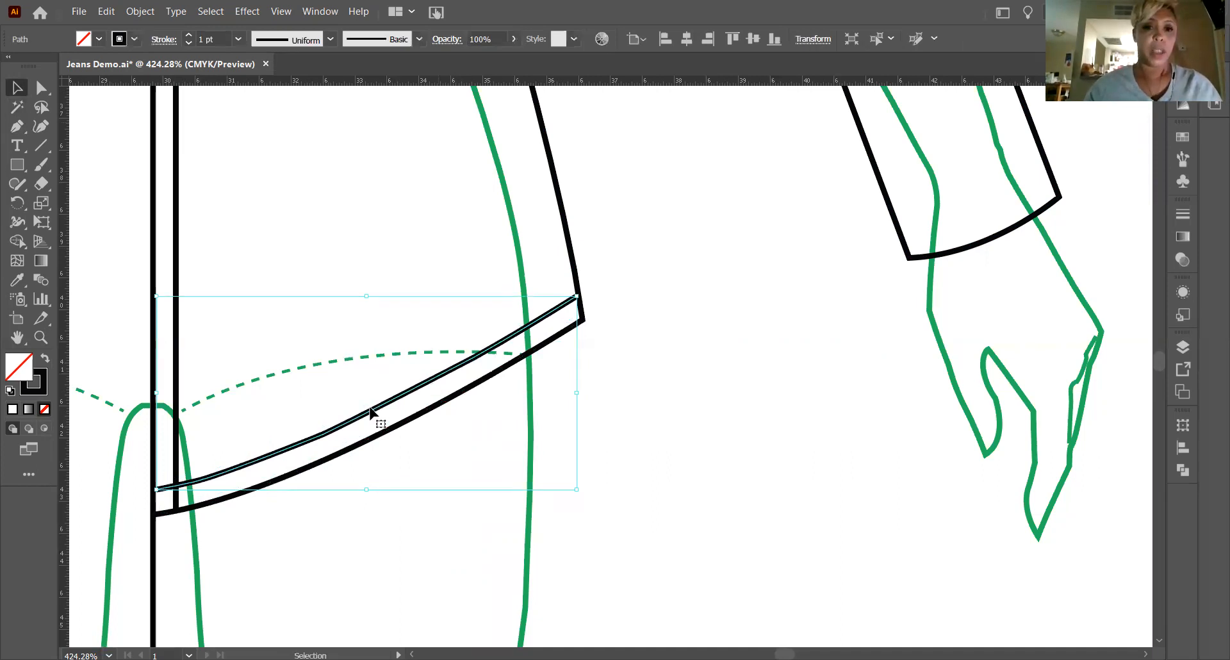
mouse_move(372, 415)
mouse_down()
mouse_move(376, 427)
mouse_move(376, 413)
mouse_up()
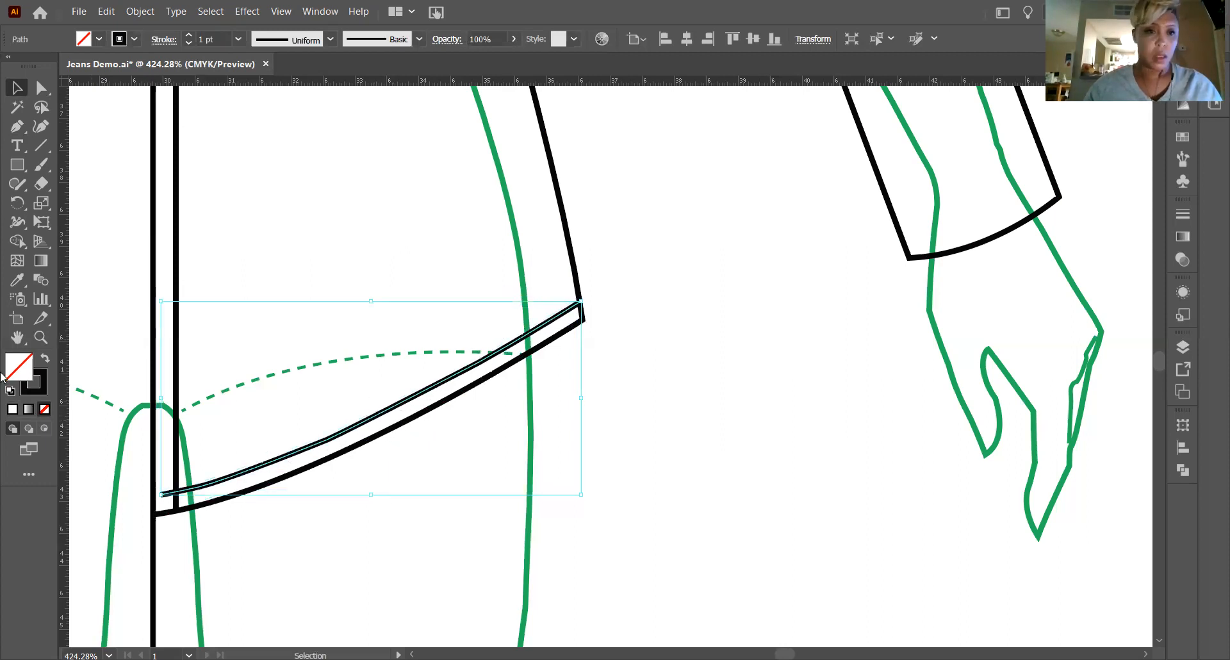
Extend the inner endpoint of the copied hem line to the centre front line and deselect it.
click(41, 87)
drag(162, 494, 151, 494)
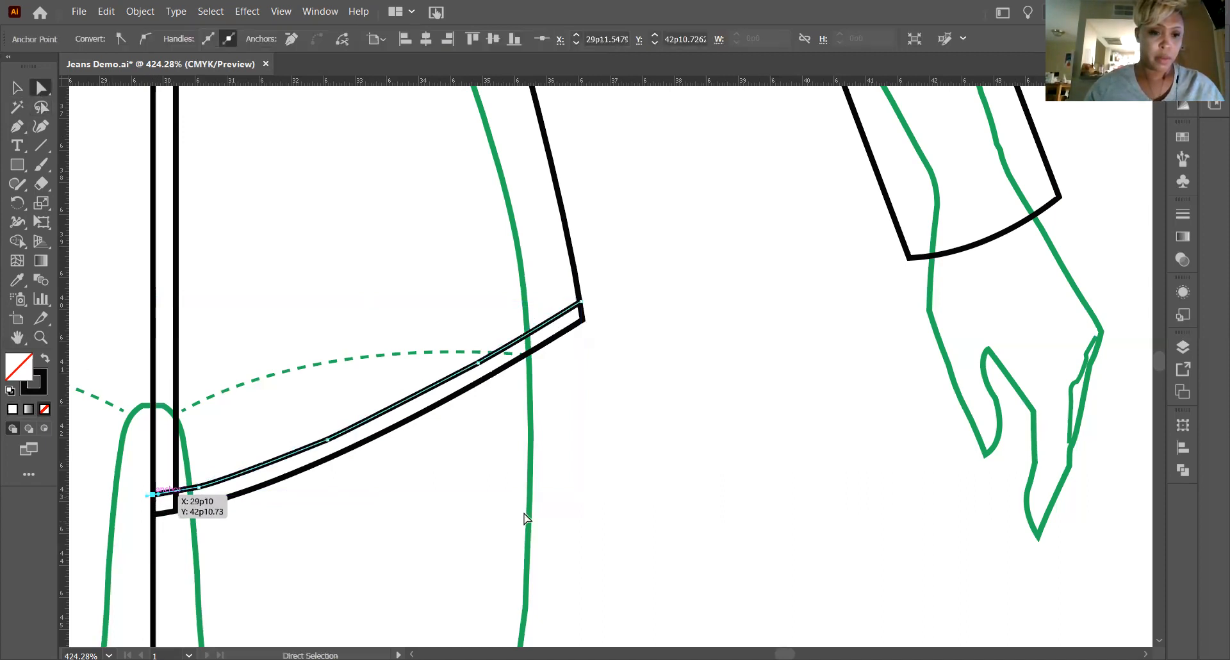
click(638, 434)
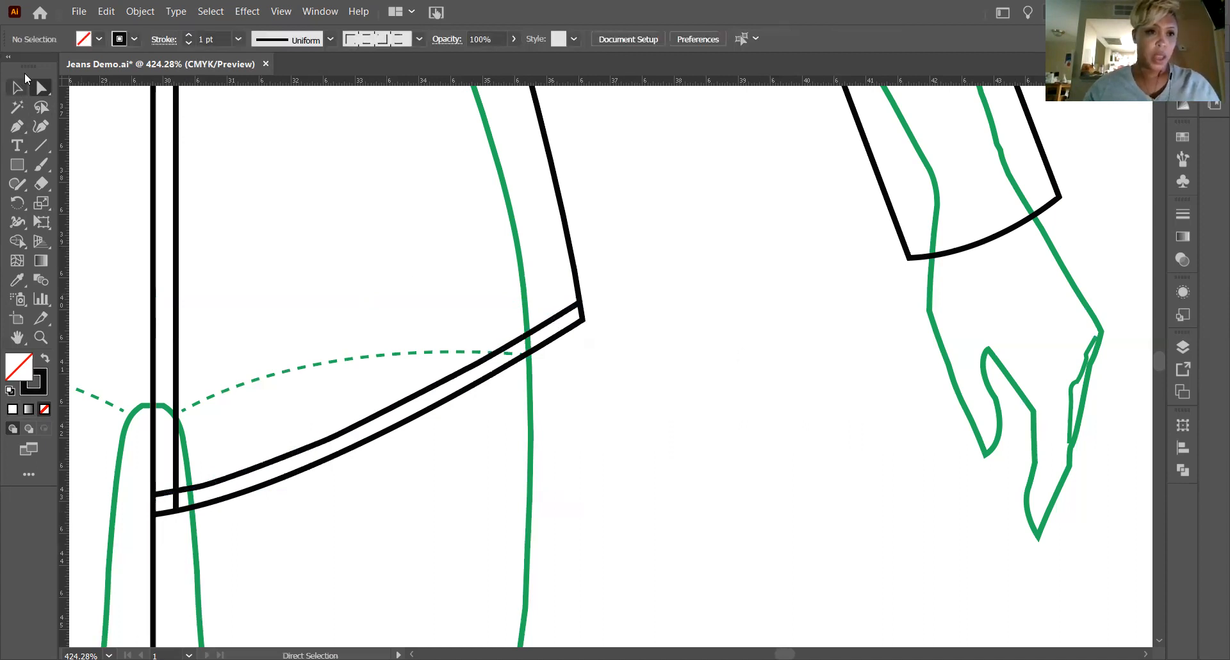
Smooth the copied hem line between the placket and the side seam with the Smooth tool.
drag(24, 182, 81, 224)
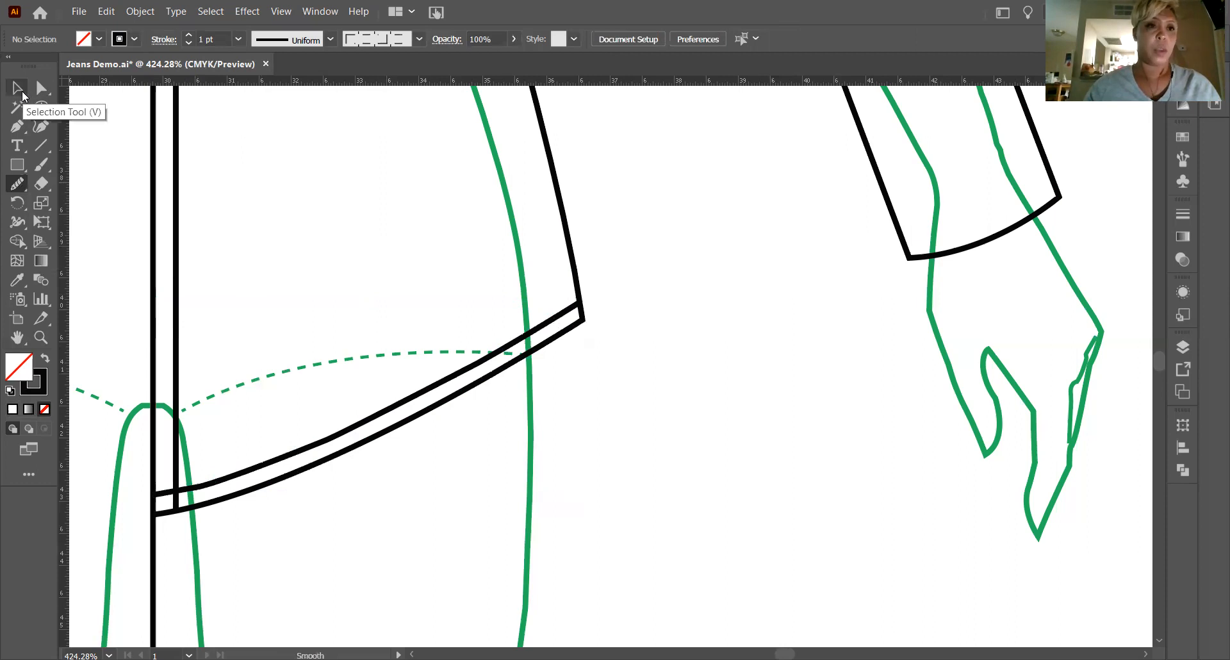
click(17, 88)
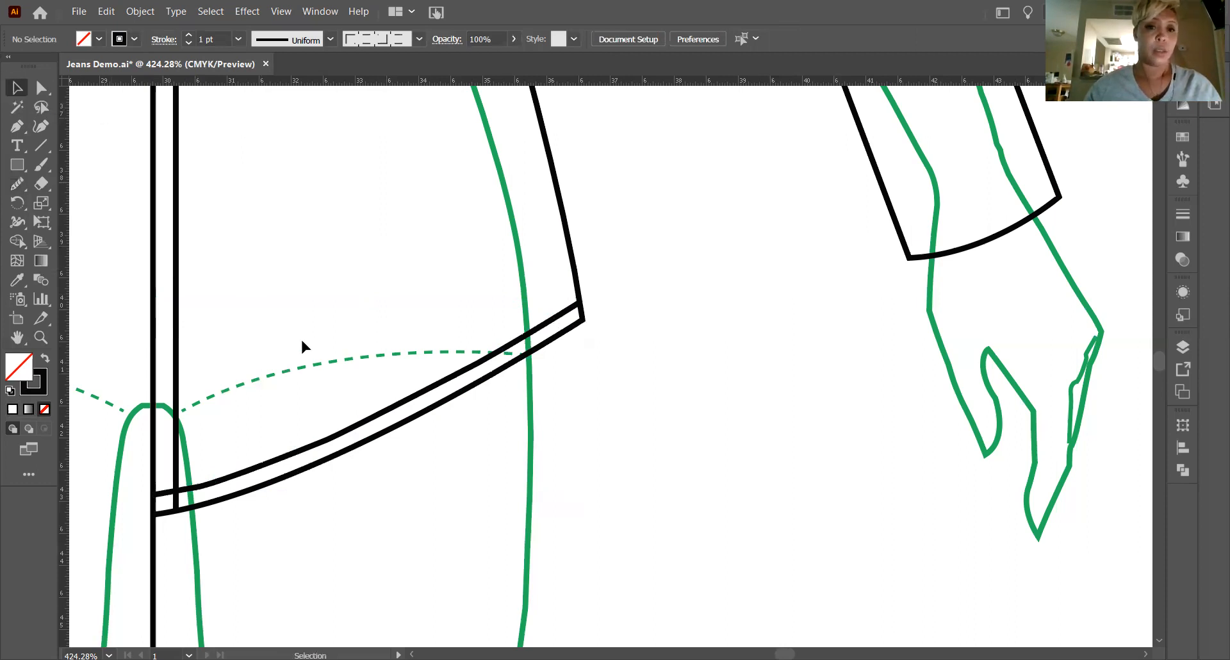
click(381, 418)
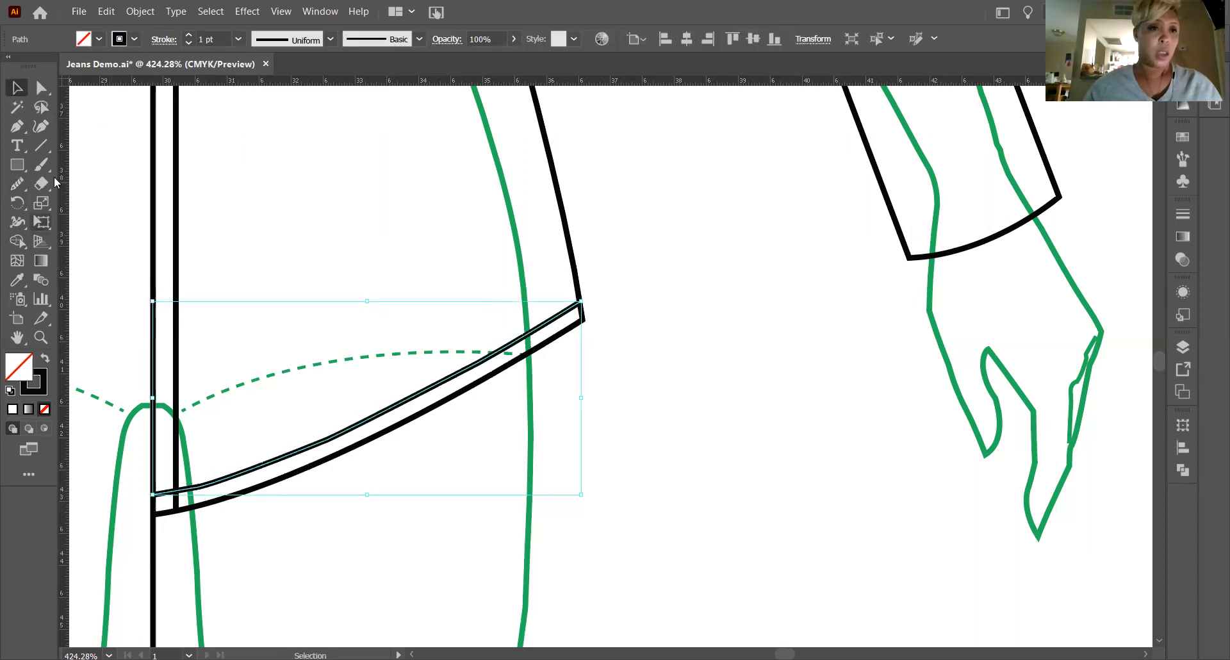
click(17, 184)
mouse_move(195, 486)
mouse_down()
mouse_move(289, 451)
mouse_move(197, 492)
mouse_move(285, 467)
mouse_move(369, 407)
mouse_move(411, 427)
mouse_up()
drag(460, 364, 528, 332)
Smooth the sleeve's underarm edge and outer edge around the elbow above the cuff.
click(17, 336)
drag(832, 129, 653, 448)
drag(519, 257, 566, 491)
key(v)
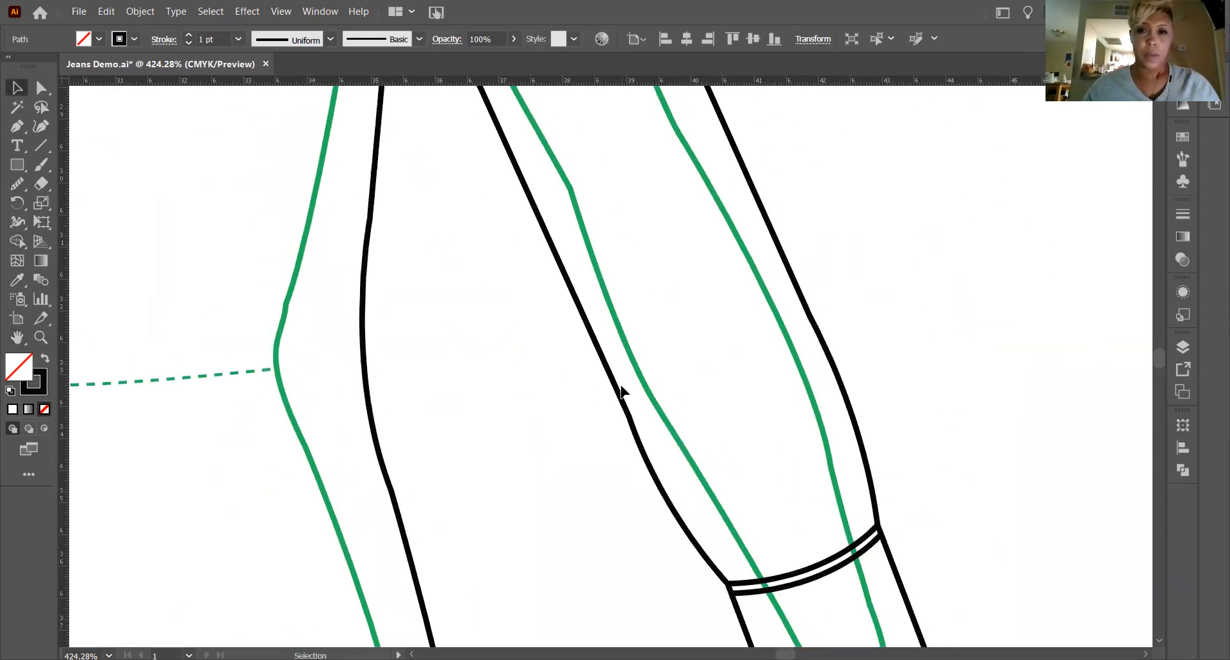
click(621, 391)
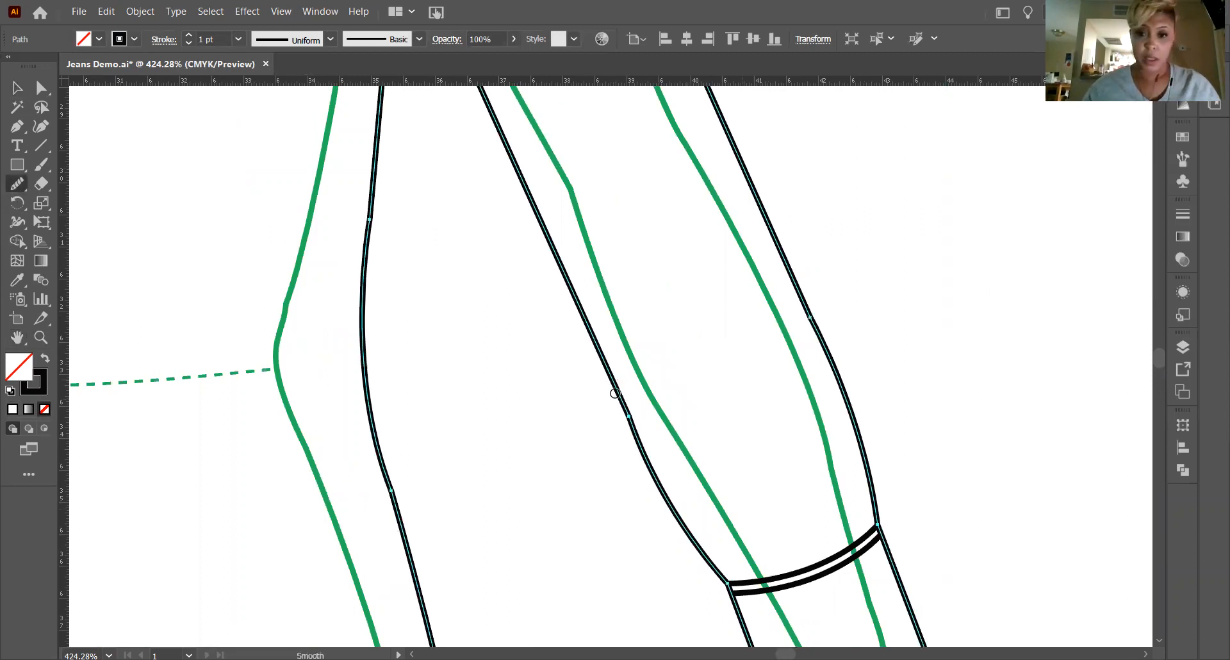
drag(668, 513, 597, 349)
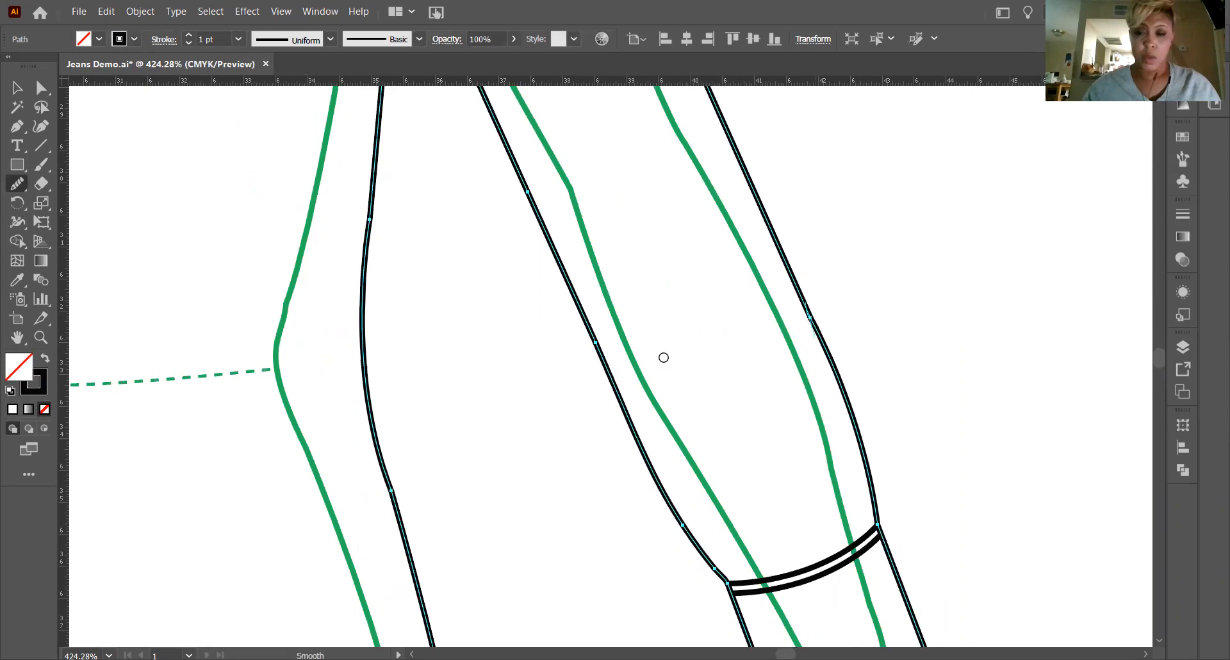
drag(771, 256, 785, 283)
Smooth the side seam of the garment outline through the waist and hip curve.
scroll(769, 286, up, 5)
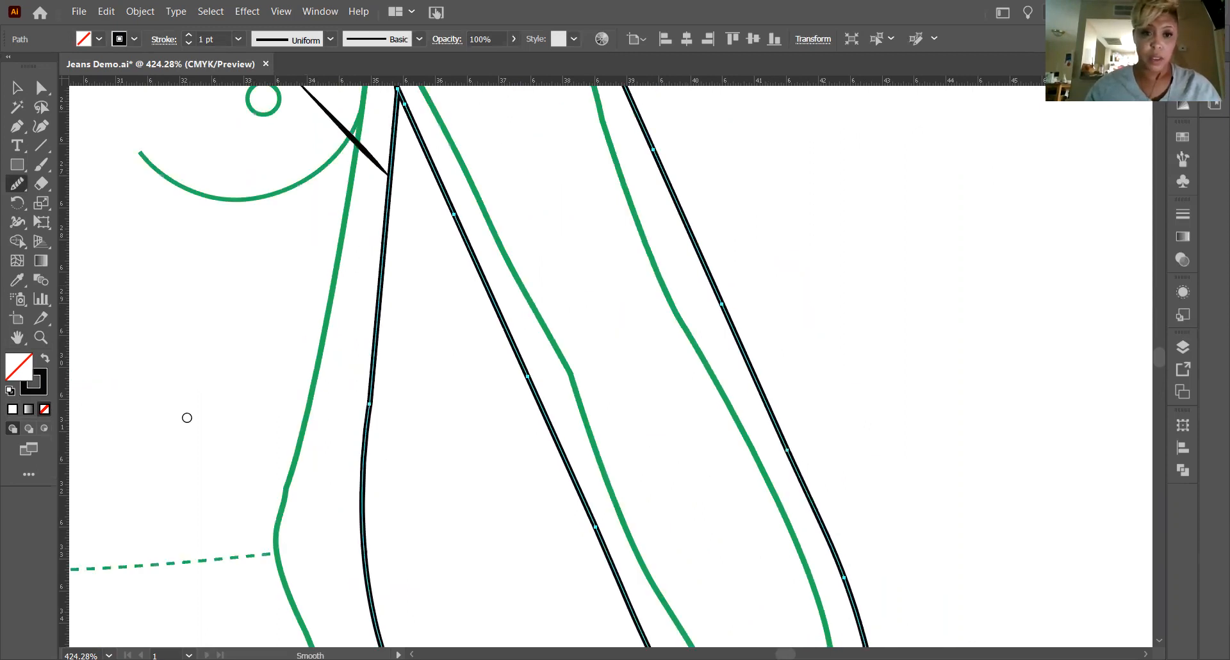
scroll(314, 384, down, 3)
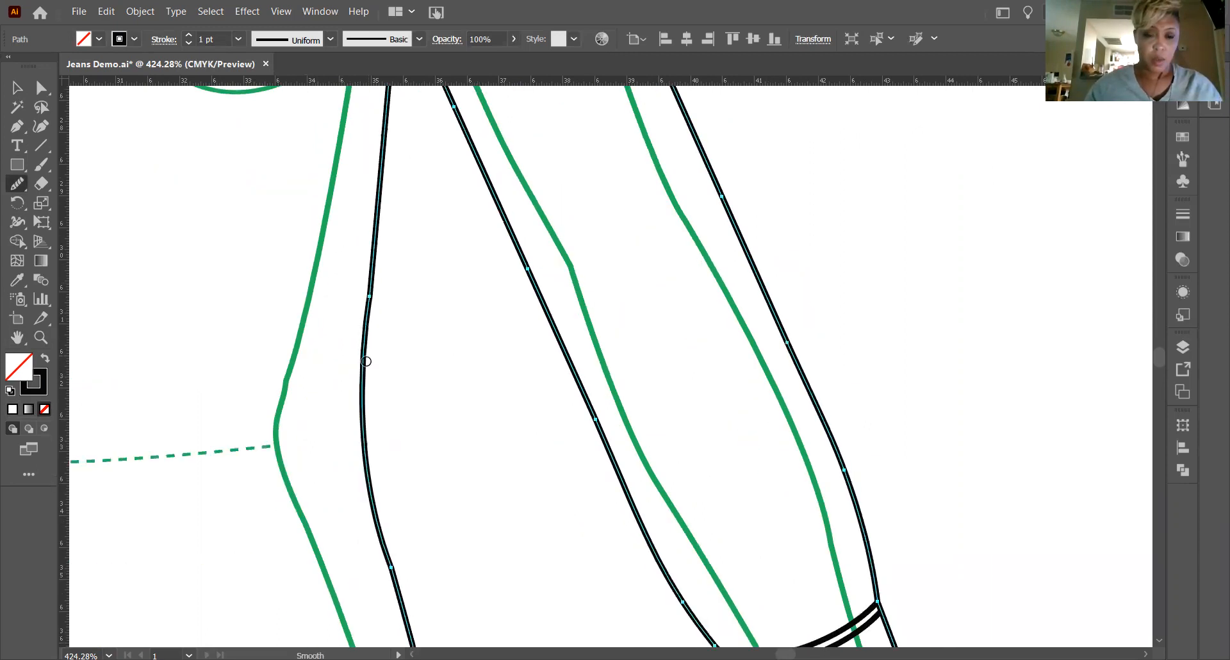
scroll(378, 387, down, 3)
scroll(387, 374, down, 3)
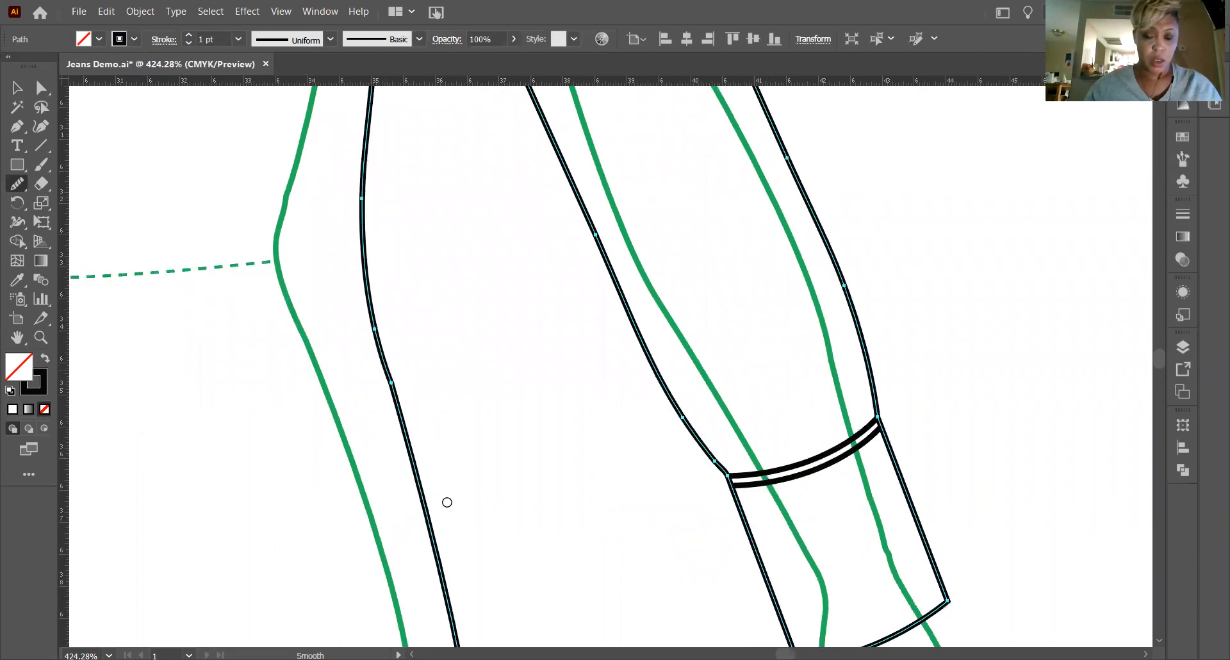
scroll(435, 365, down, 2)
scroll(442, 385, down, 1)
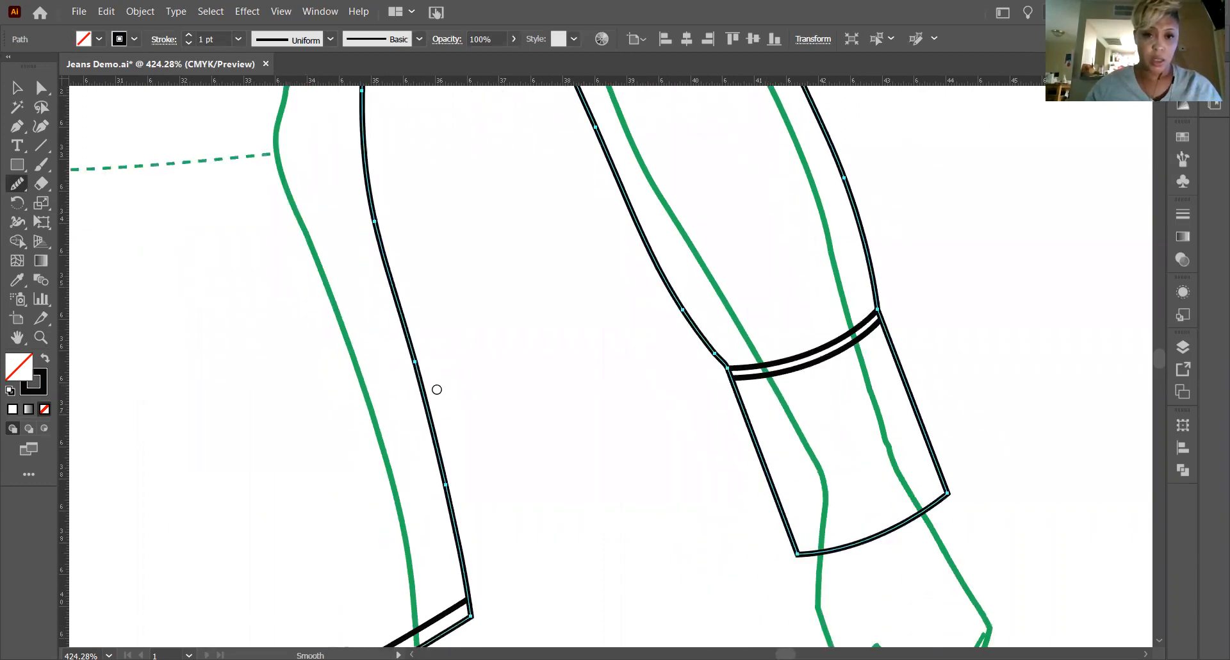
scroll(398, 320, up, 10)
scroll(367, 276, up, 4)
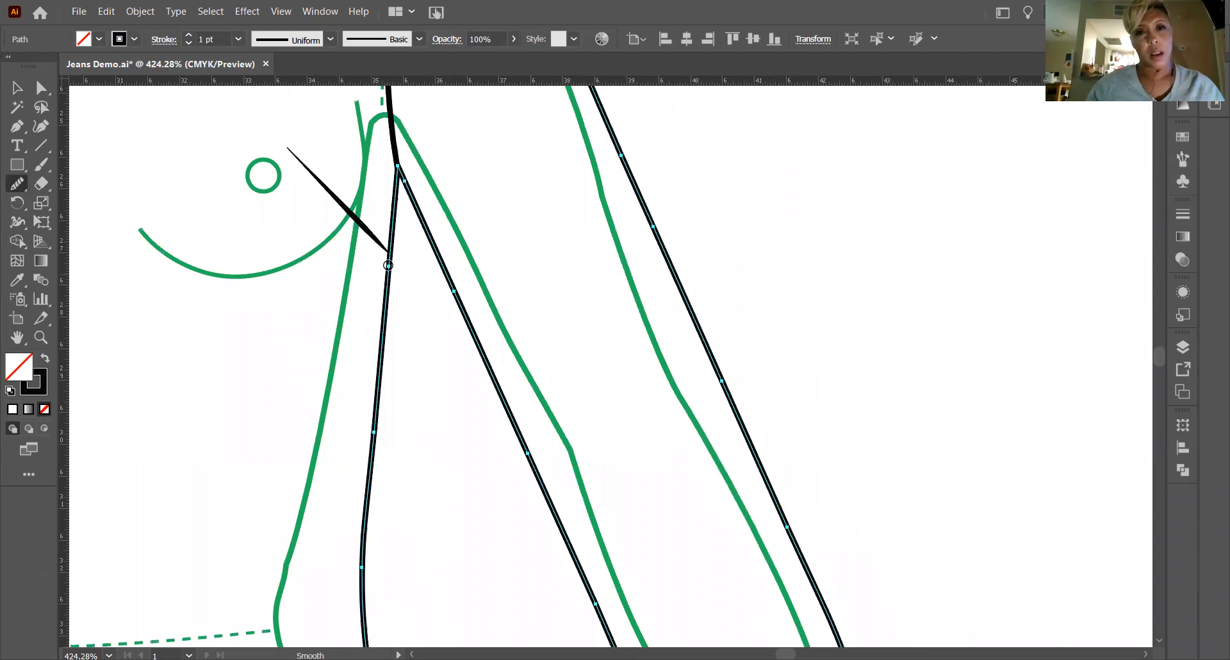
scroll(384, 282, down, 3)
Examine the smoothed garment outline from collar to cuff as a whole and deselect it.
key(ctrl+minus)
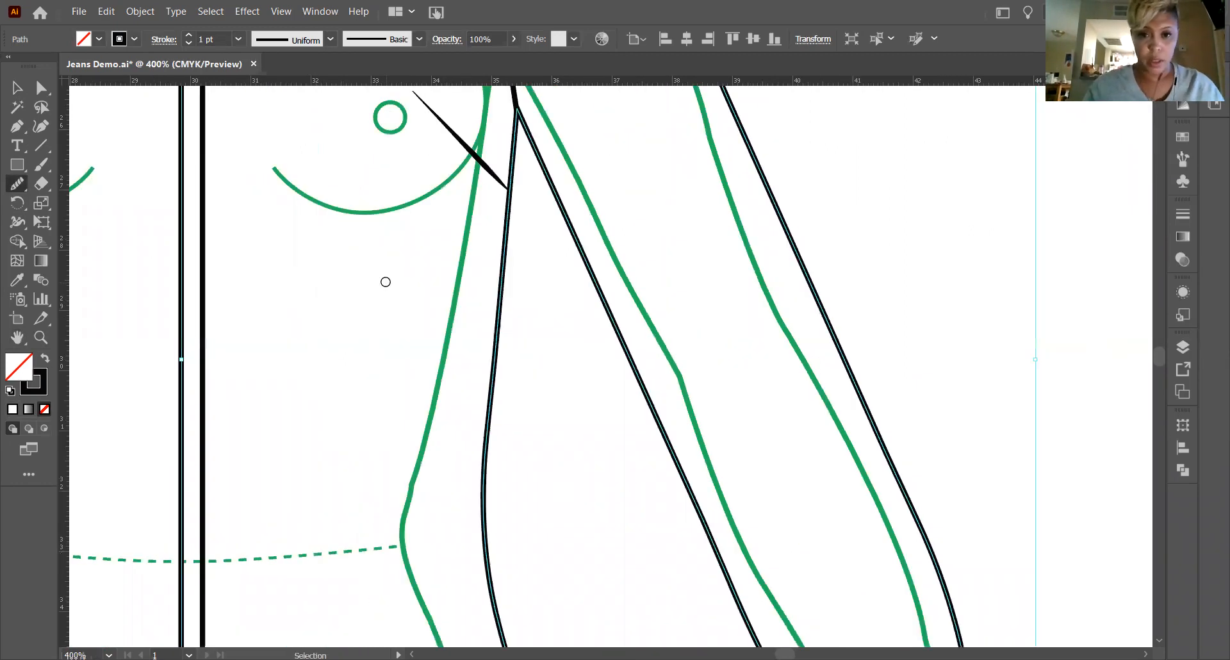
key(ctrl+minus)
key(ctrl+minus)
key(ctrl+minus)
scroll(311, 324, up, 4)
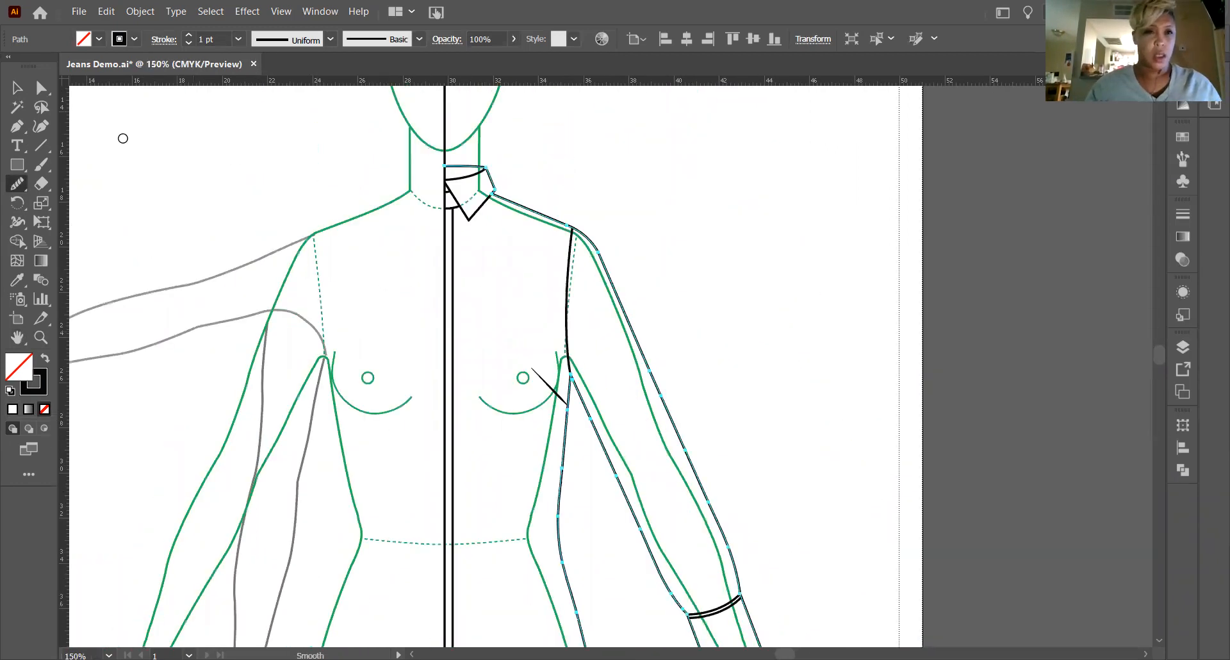
click(24, 90)
key(v)
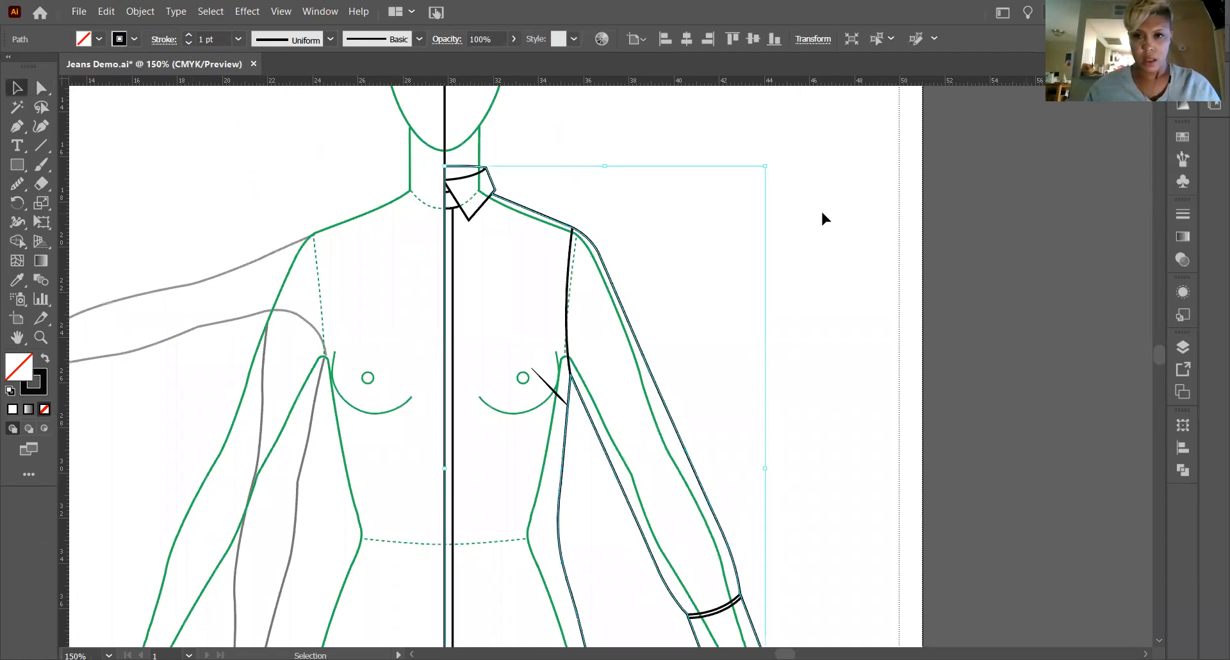
click(702, 294)
scroll(702, 295, down, 2)
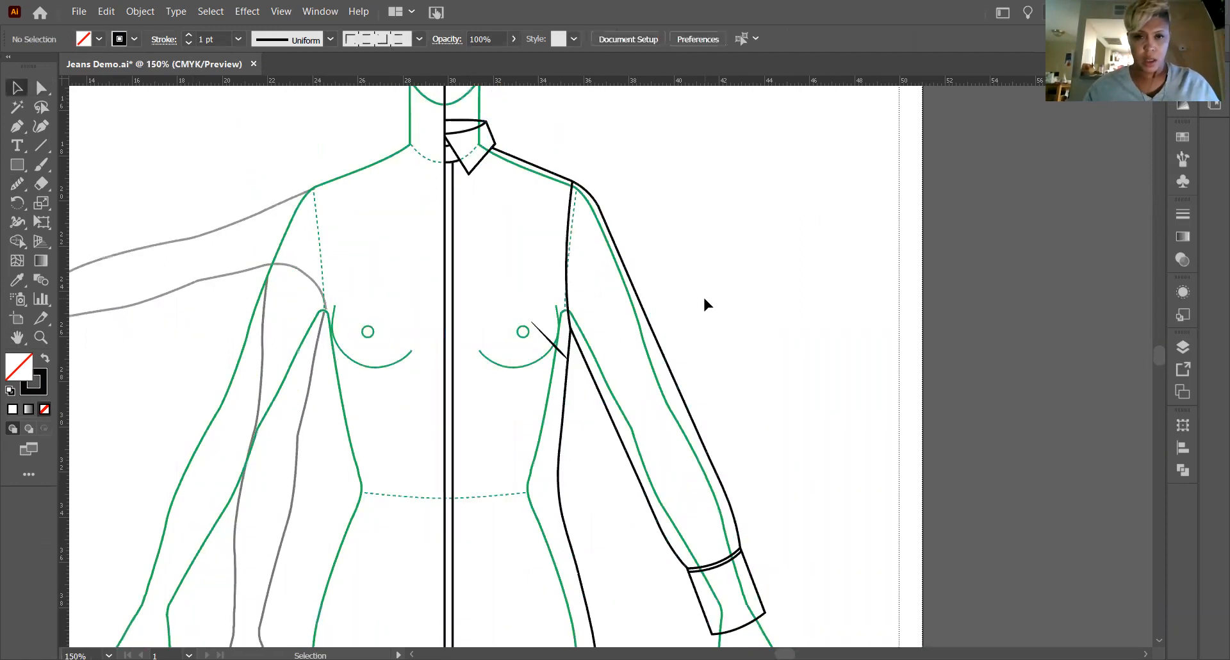
Duplicate the V-shaped lower collar edge and place the copy slightly inward from the original.
click(40, 337)
drag(434, 133, 527, 213)
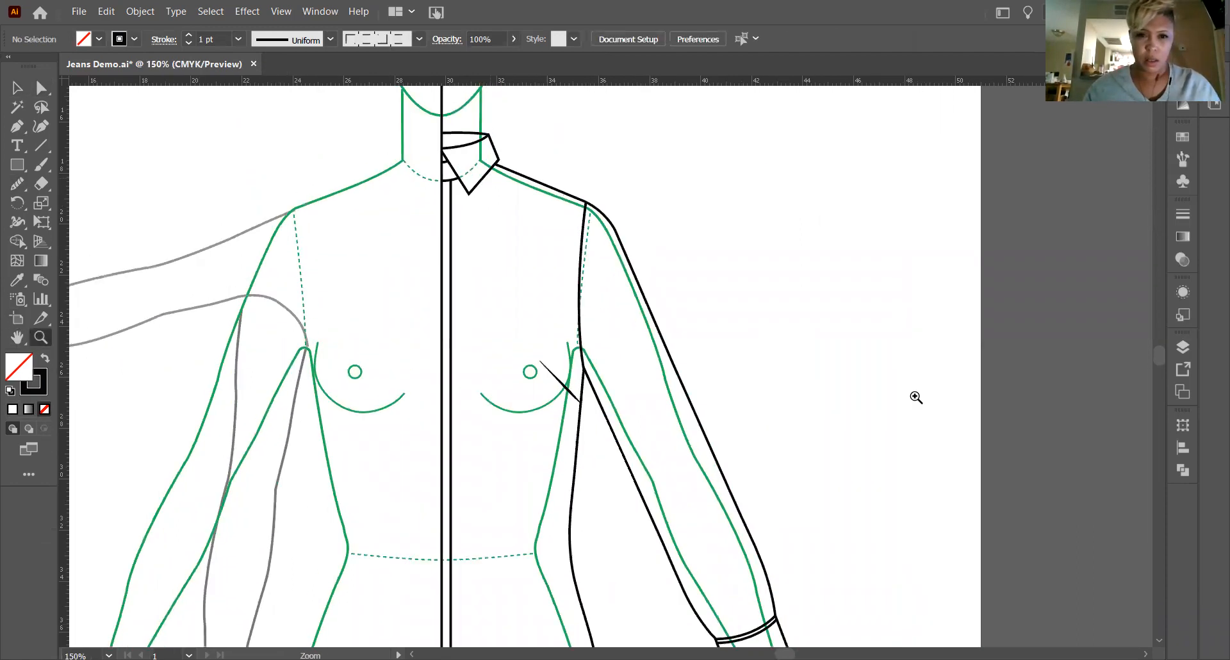
drag(249, 183, 247, 184)
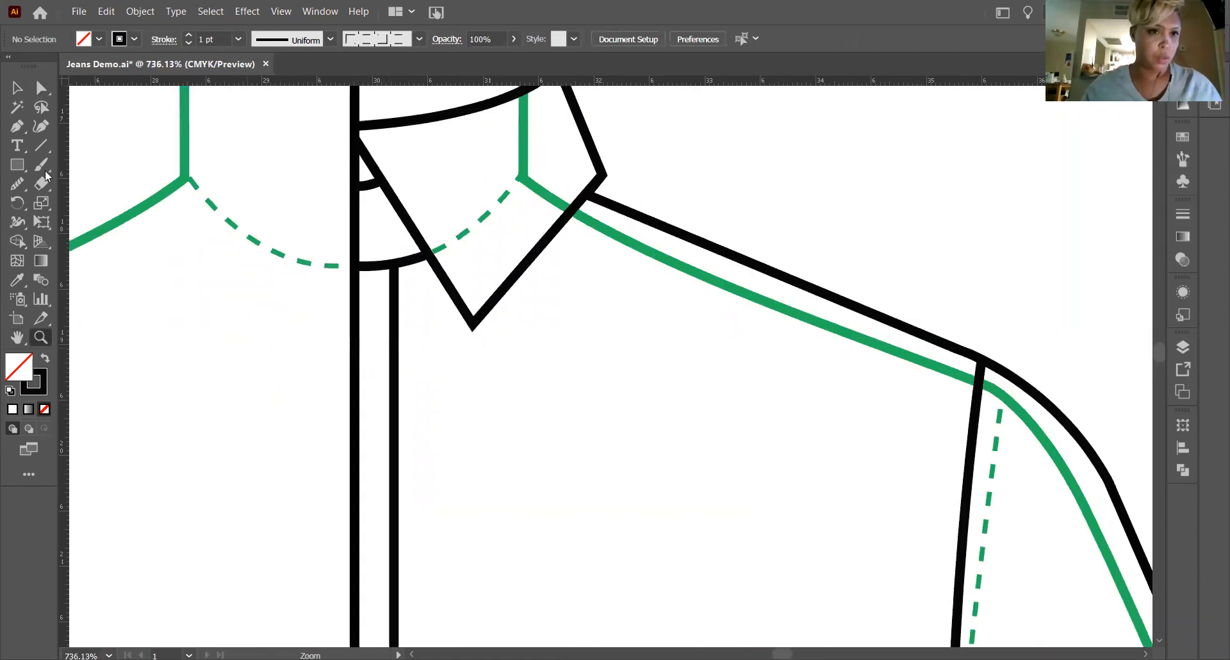
click(22, 85)
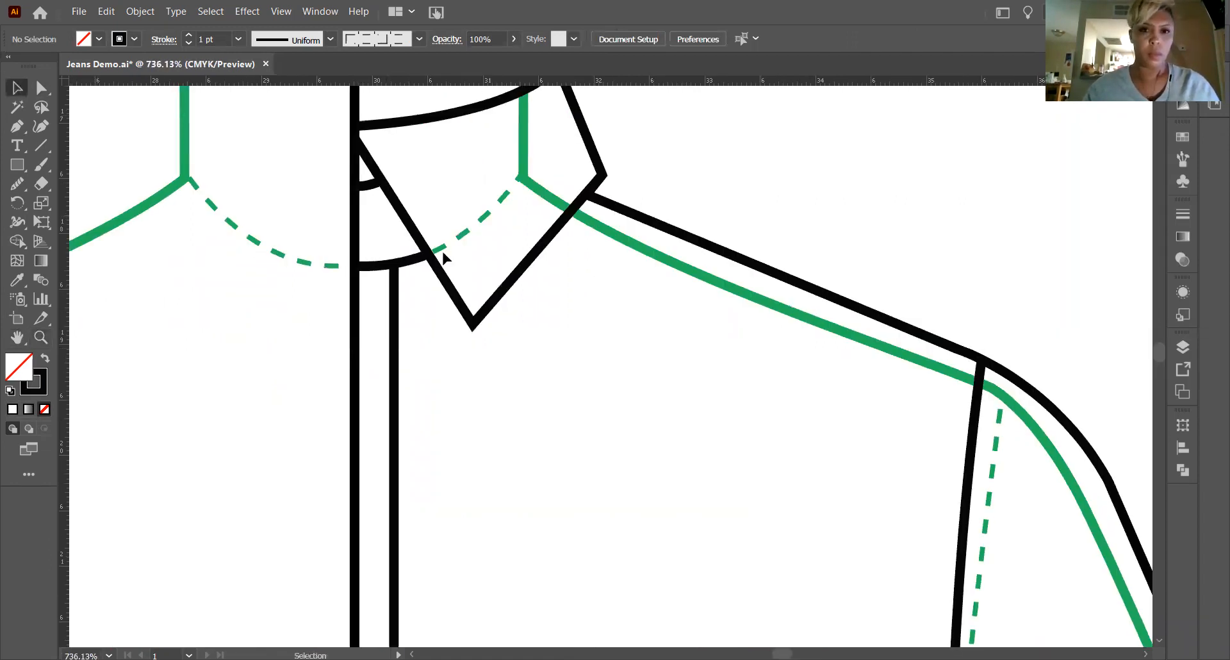
click(506, 294)
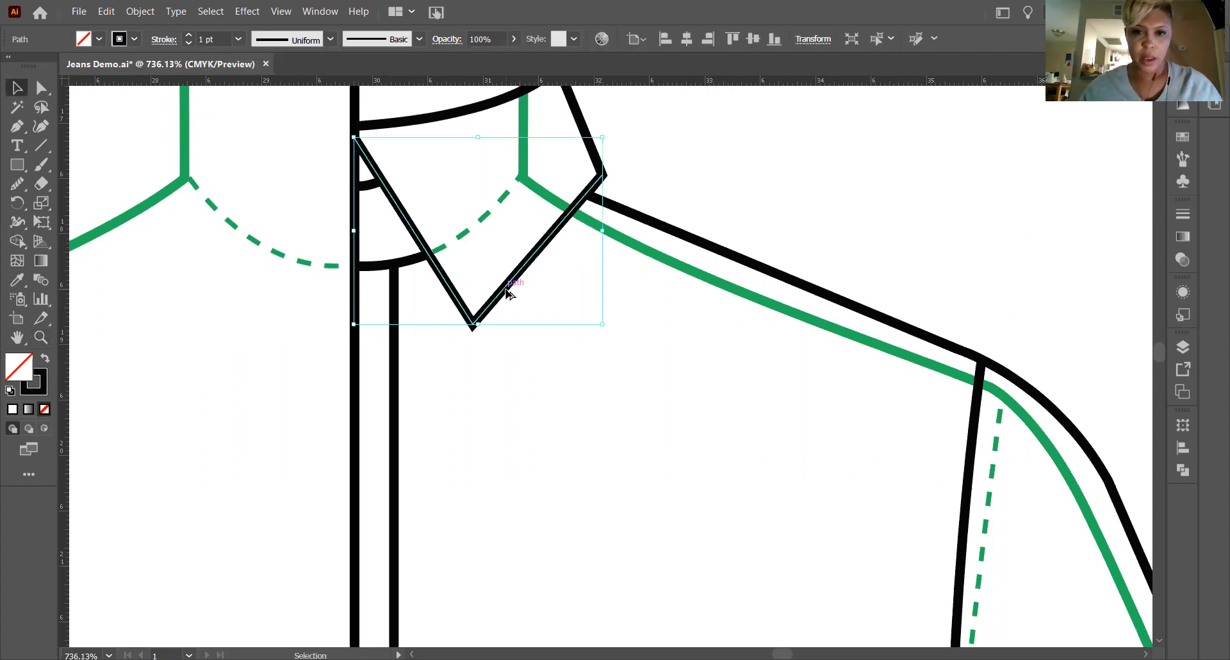
drag(502, 296, 575, 418)
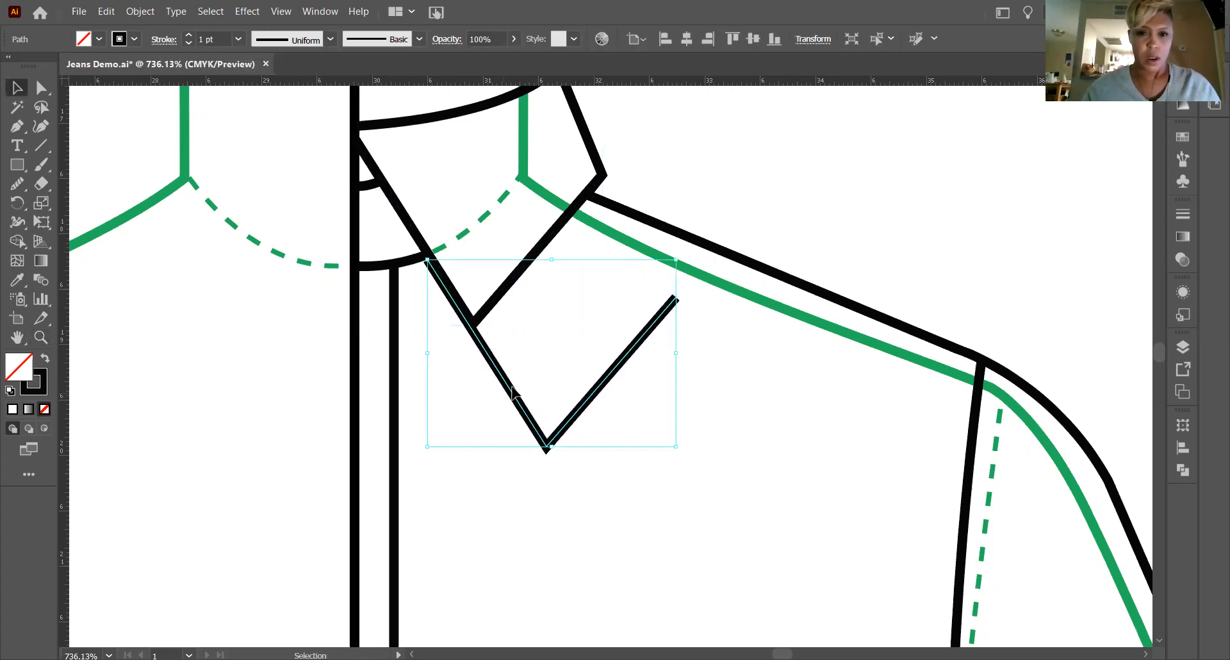
drag(462, 264, 451, 260)
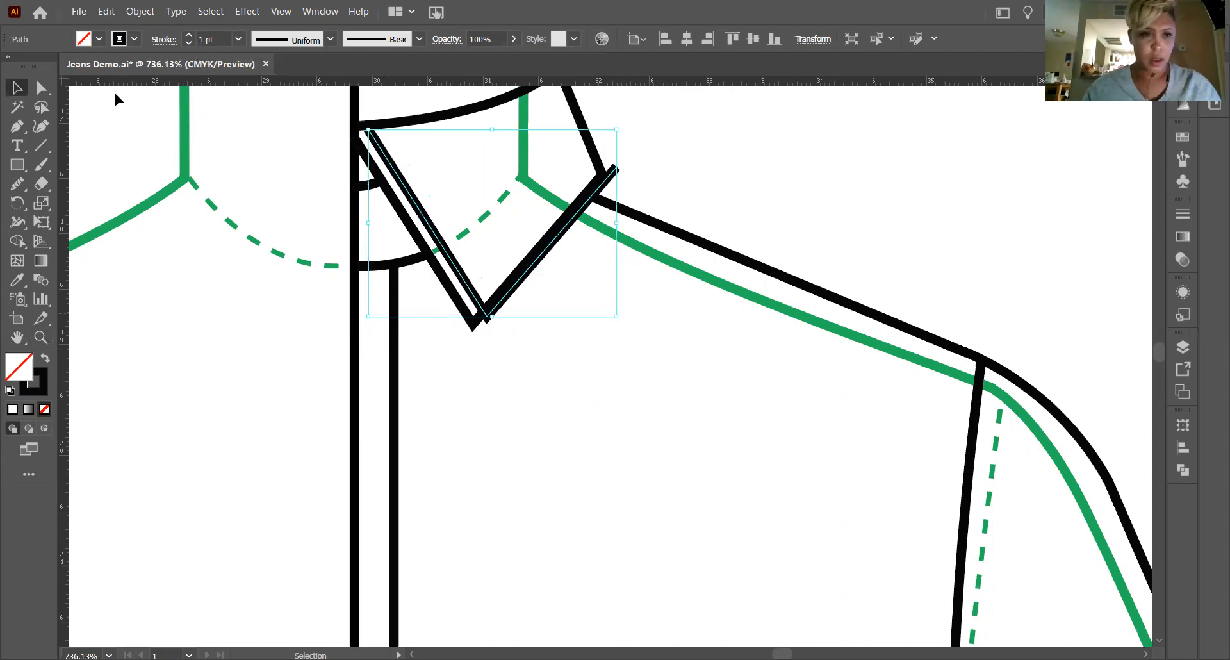
Adjust the copied collar line's ends and point to run parallel inside the collar, meeting the neckline curve and outer collar edge.
click(40, 91)
key(a)
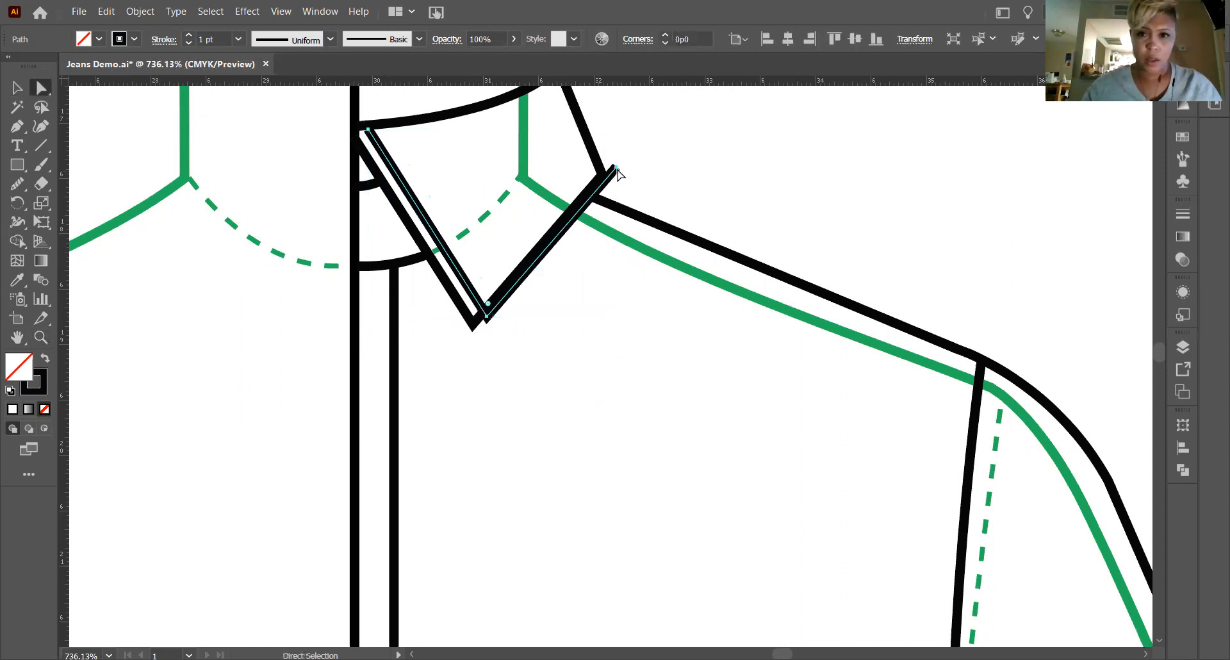
drag(616, 168, 595, 160)
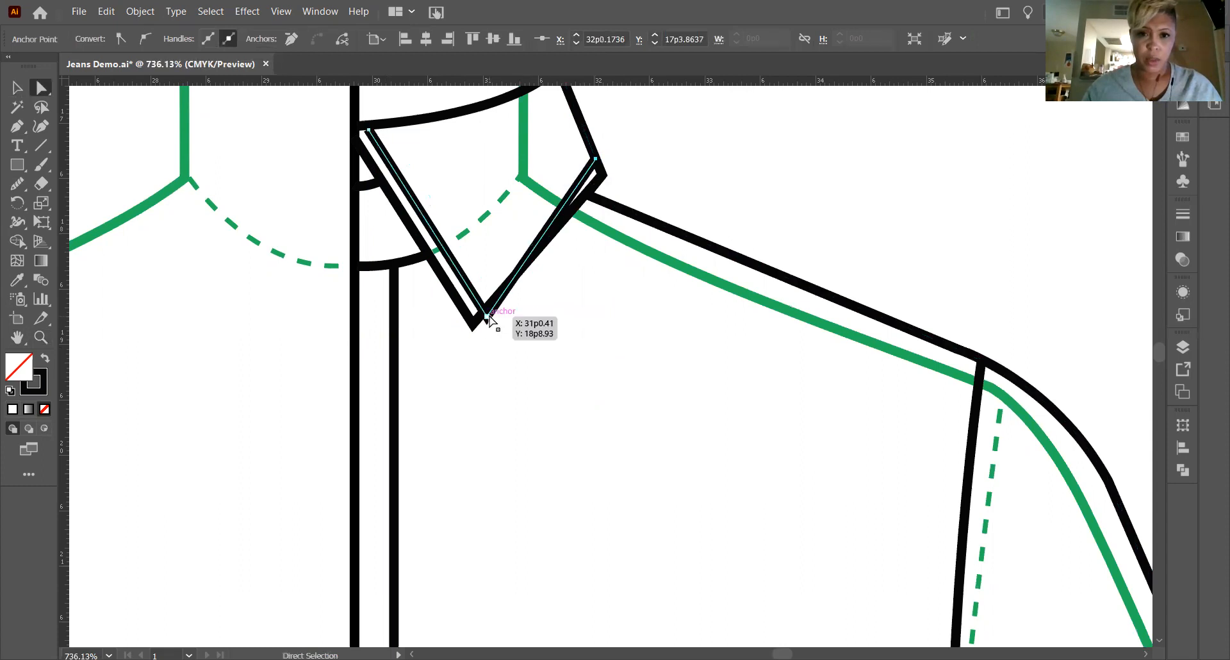
drag(487, 319, 476, 297)
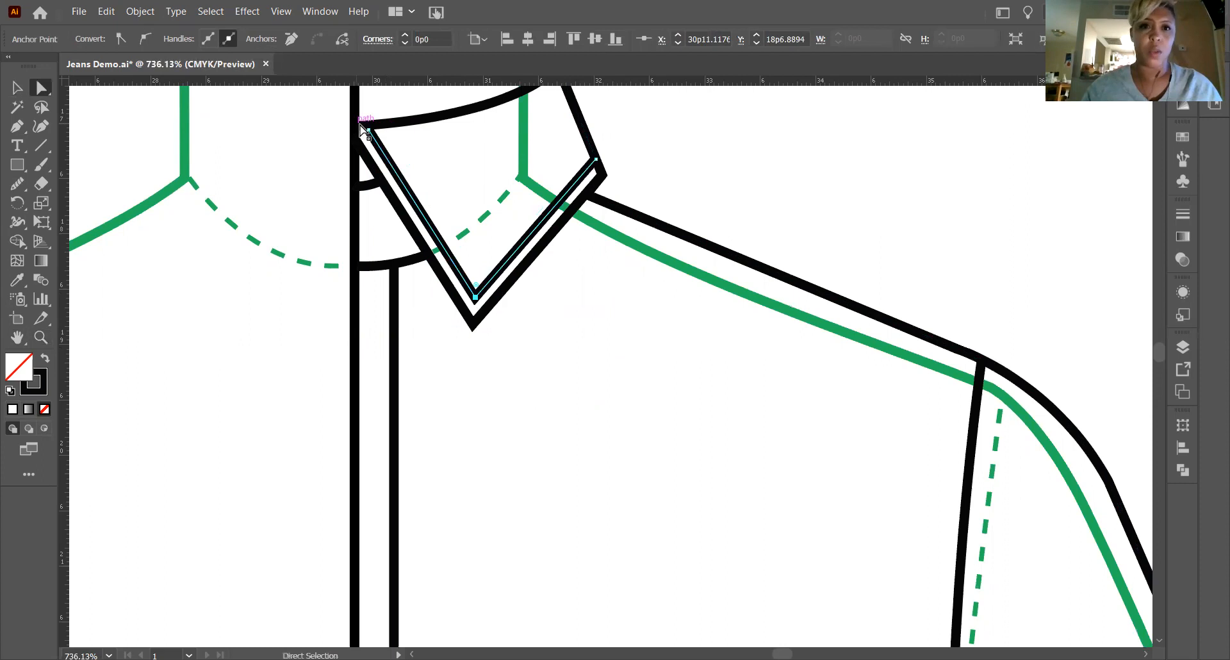
drag(364, 130, 366, 124)
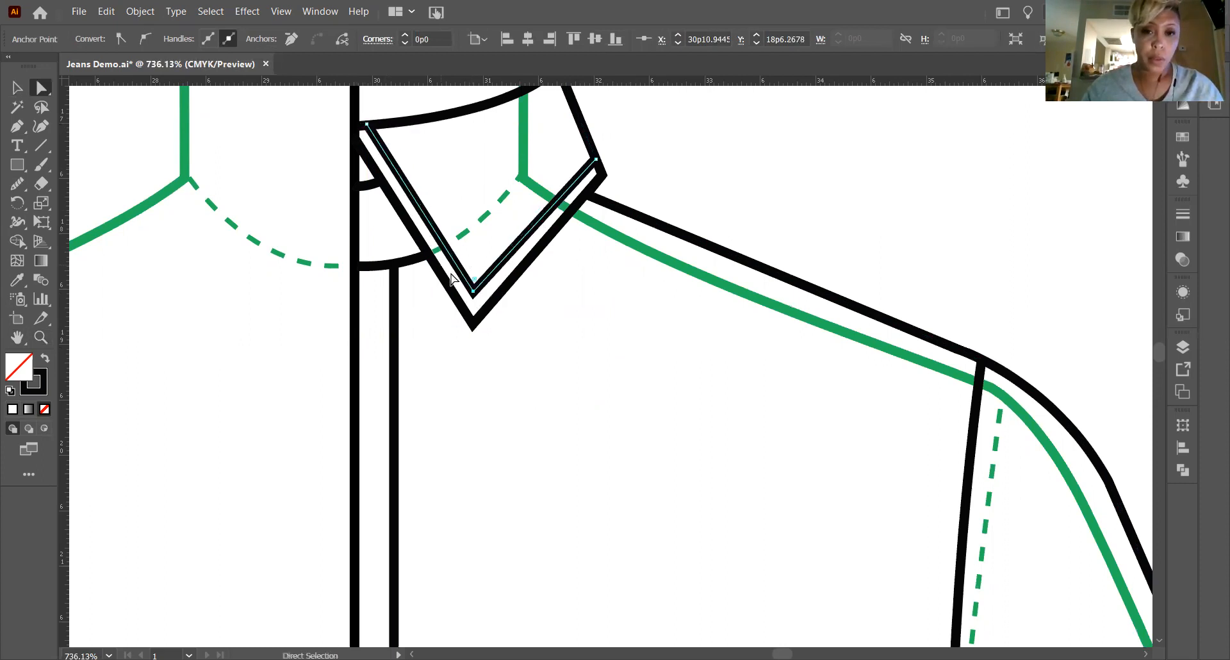
drag(472, 292, 474, 294)
scroll(632, 301, up, 1)
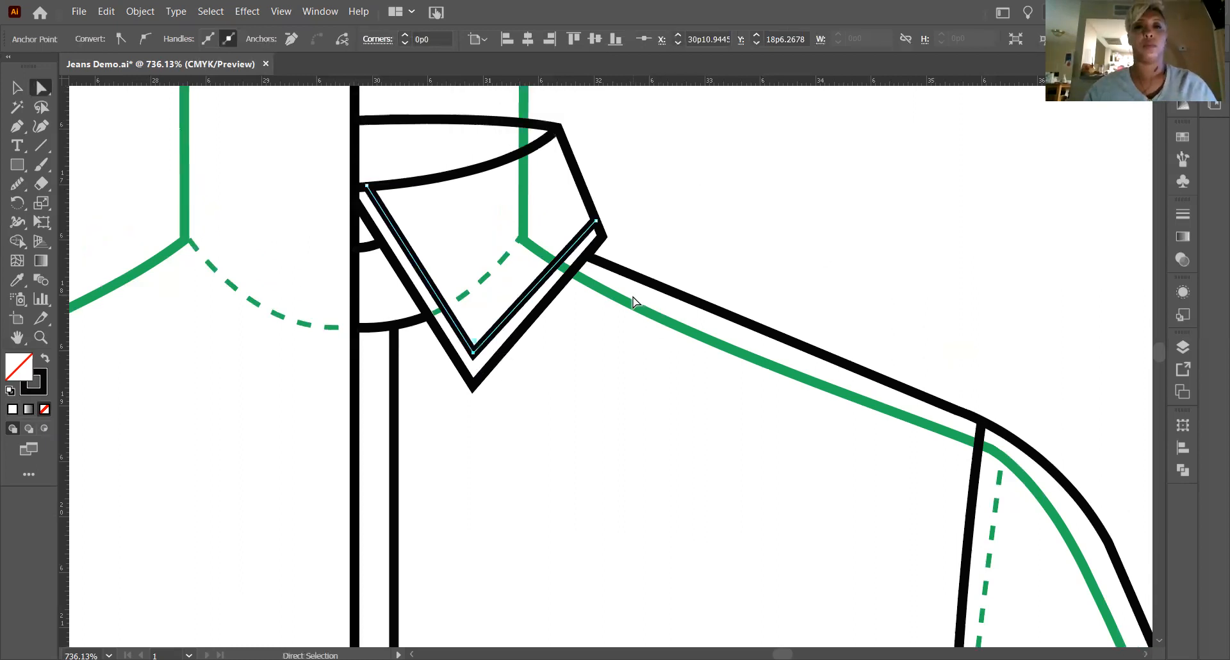
scroll(634, 302, up, 1)
scroll(634, 302, down, 1)
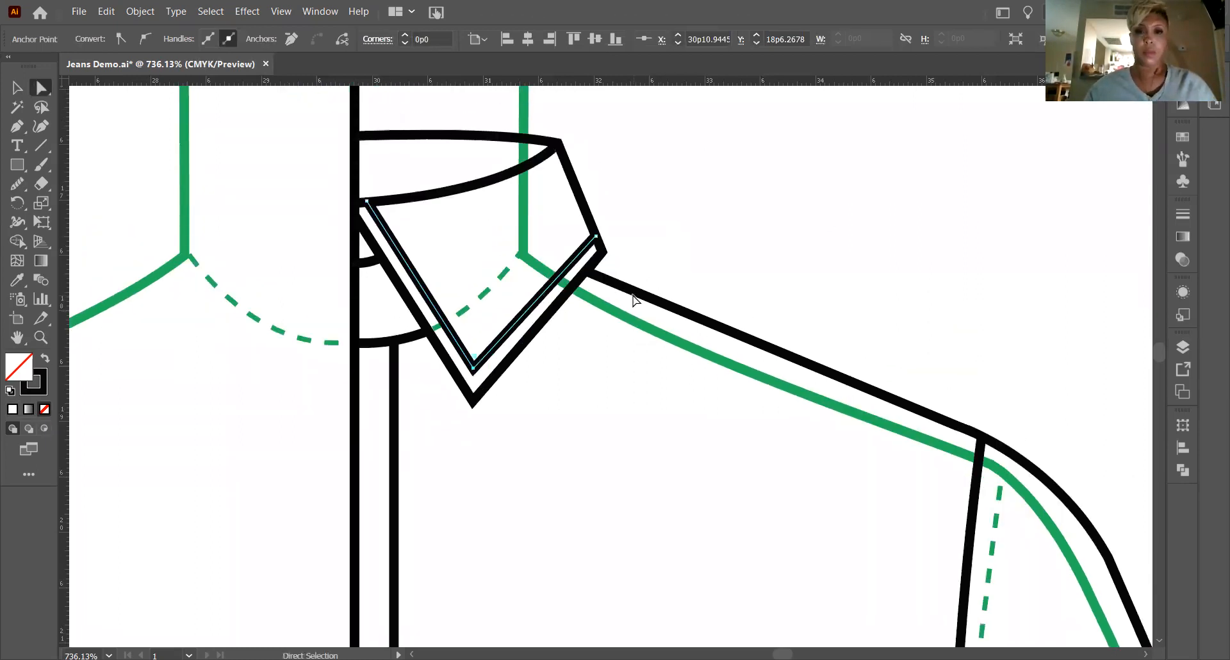
click(695, 237)
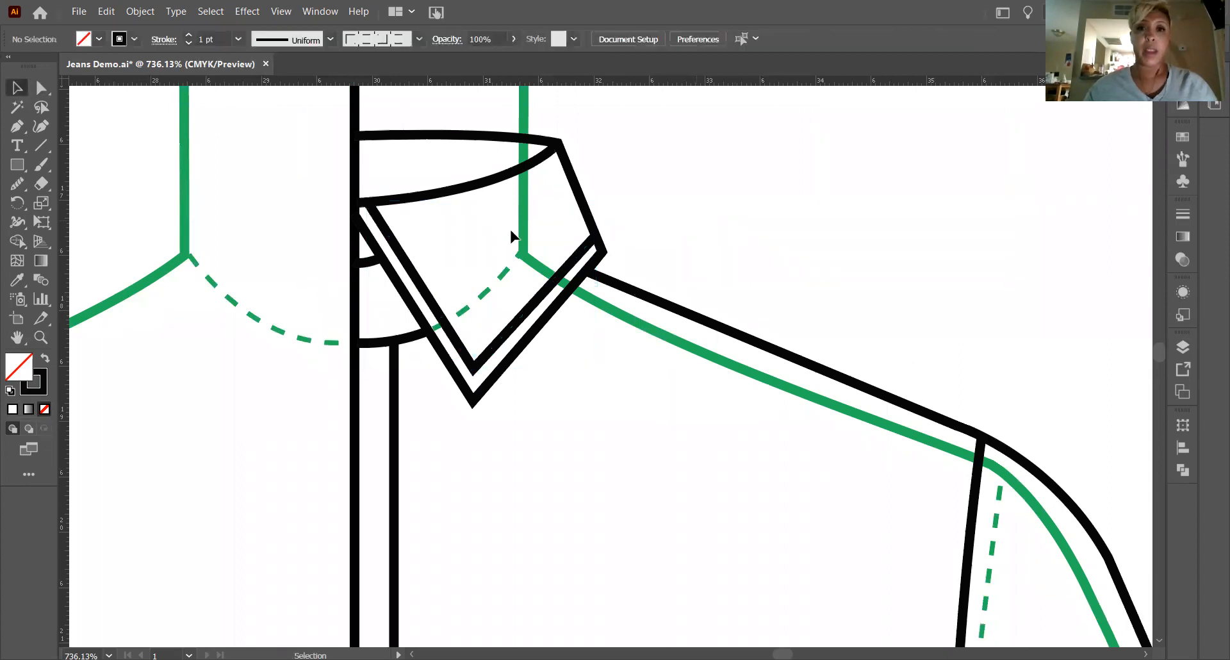
Select the short curved line inside the neck opening between the centre front and the collar edge.
scroll(521, 282, down, 4)
scroll(474, 157, up, 3)
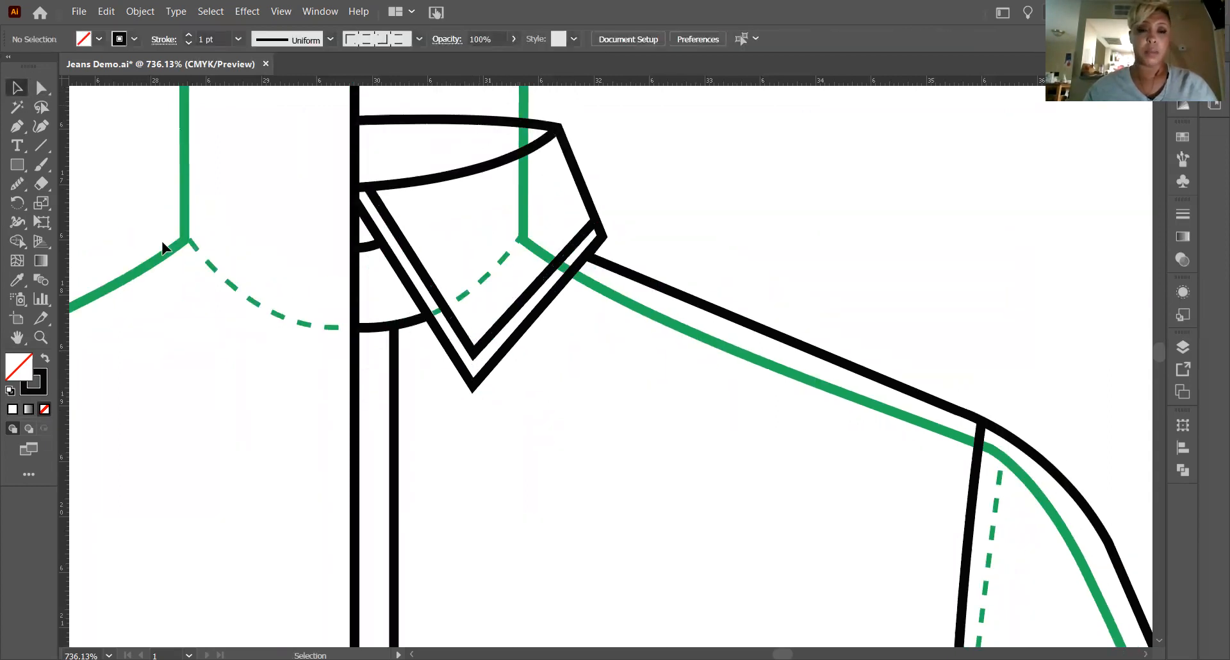
scroll(625, 407, down, 1)
scroll(367, 325, up, 1)
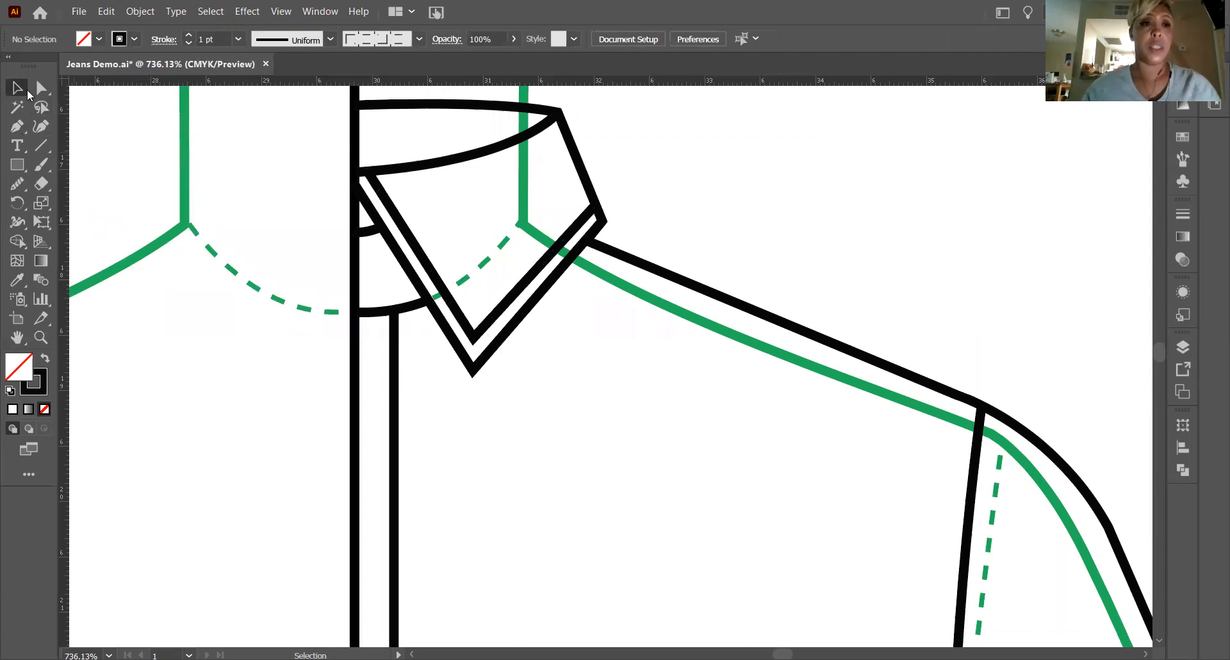
click(368, 232)
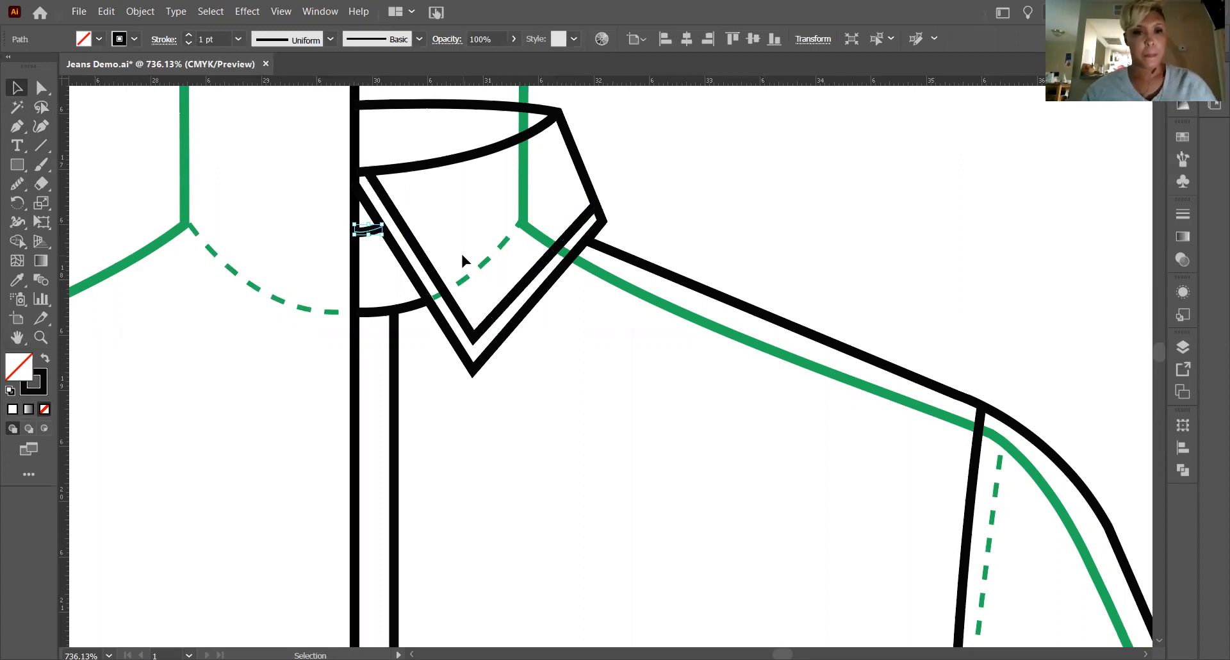
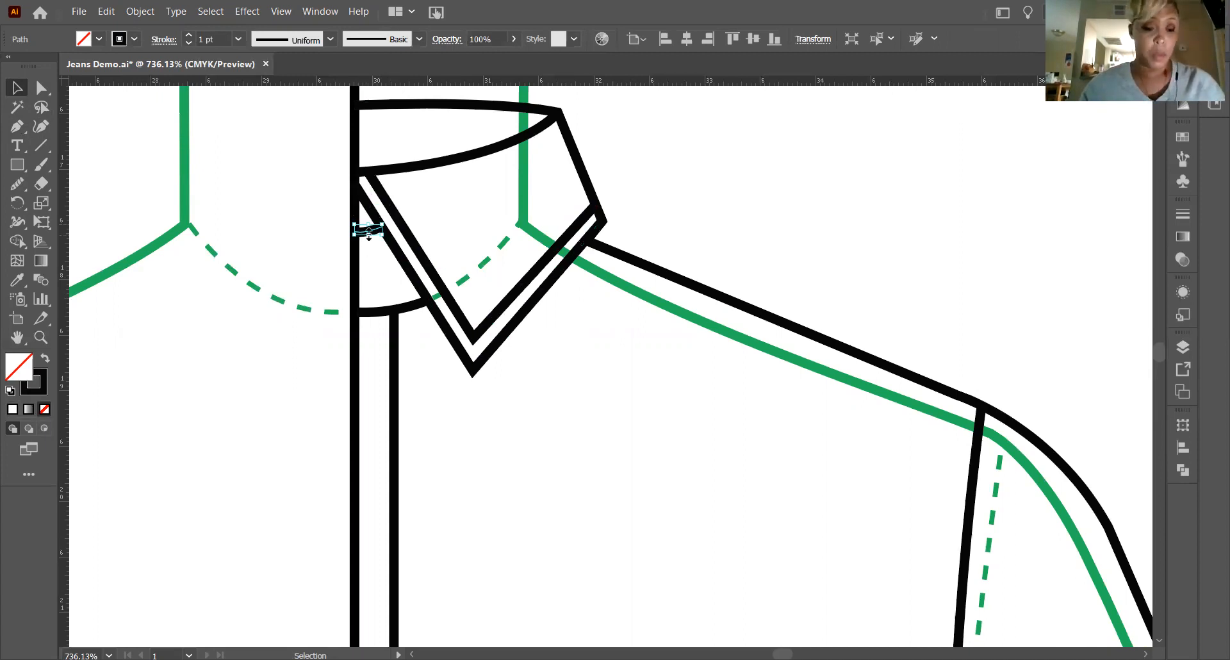
Duplicate the short curve inside the neck opening slightly below itself and the front neckline curve slightly above itself, leaving nothing selected.
alt+drag(365, 230, 369, 241)
alt+drag(388, 312, 384, 299)
click(86, 162)
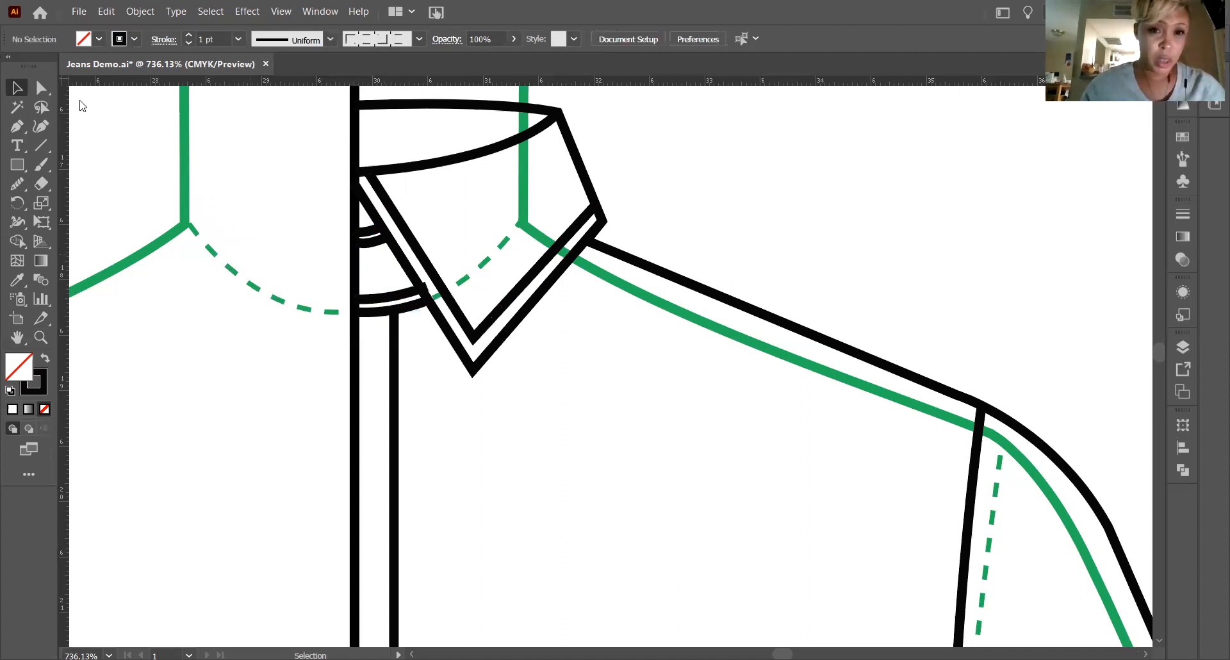
Adjust the outer end of the copied neckline curve so it stops at the collar edge, and deselect it.
click(41, 88)
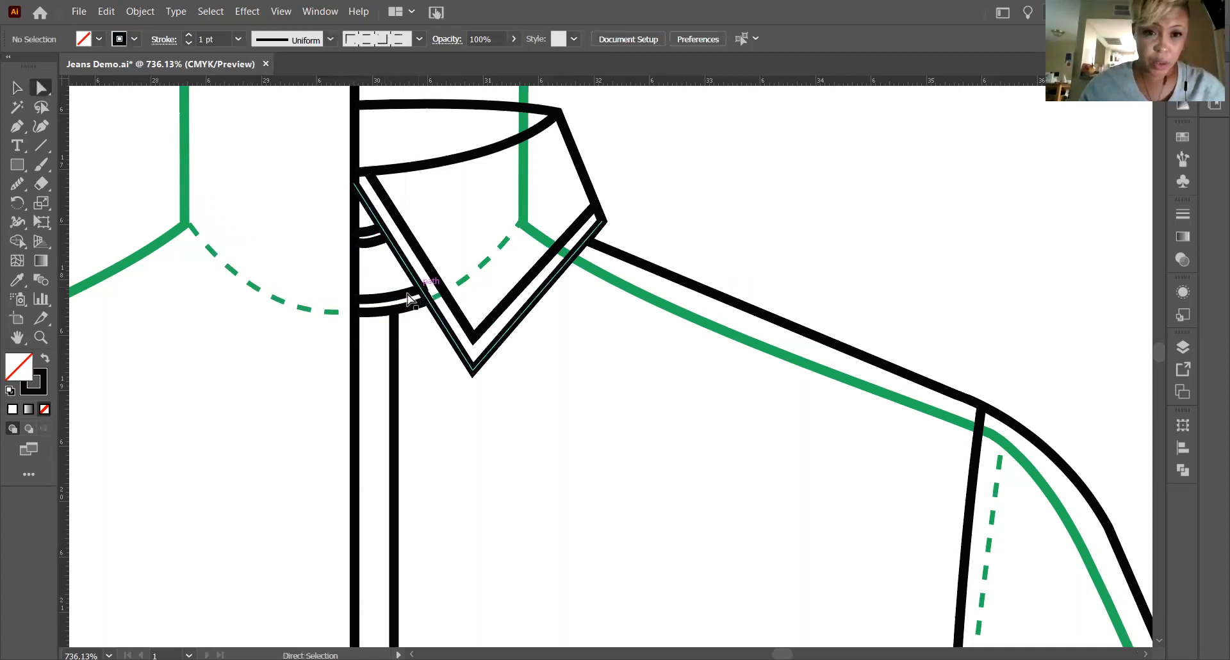
drag(429, 291, 679, 216)
click(363, 245)
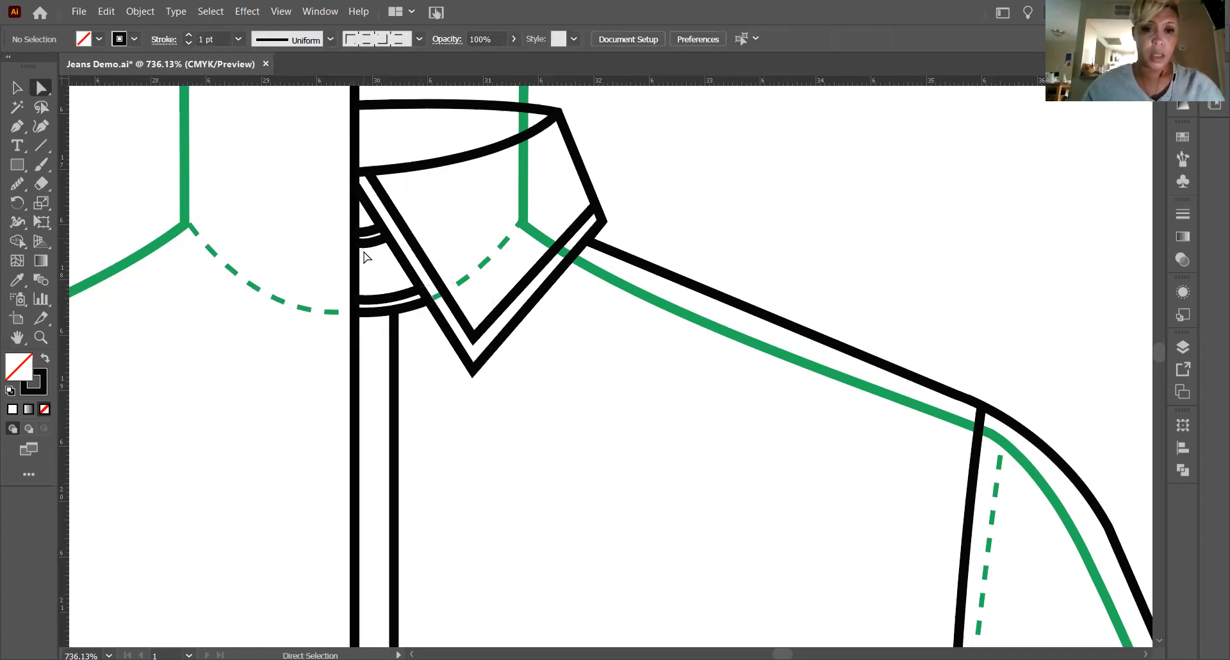
click(370, 242)
click(738, 212)
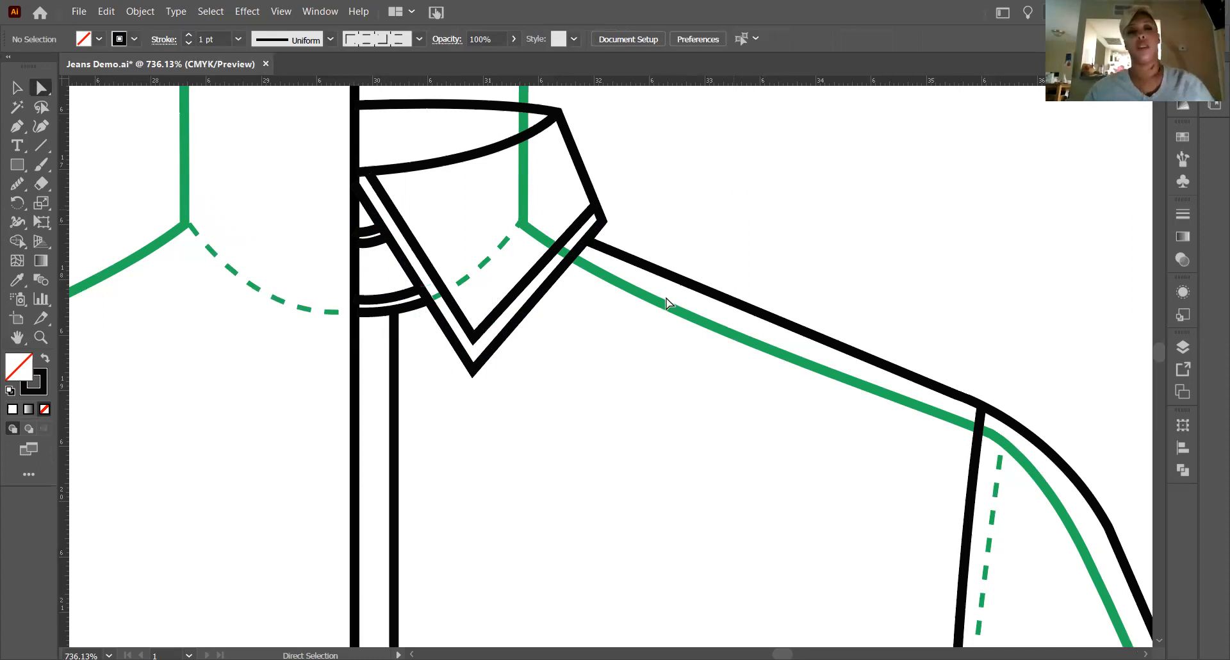
Draw a curved line with the Pen tool just below the collar's upper edge, from the centre front to near the outer corner.
scroll(666, 301, up, 2)
scroll(707, 349, down, 4)
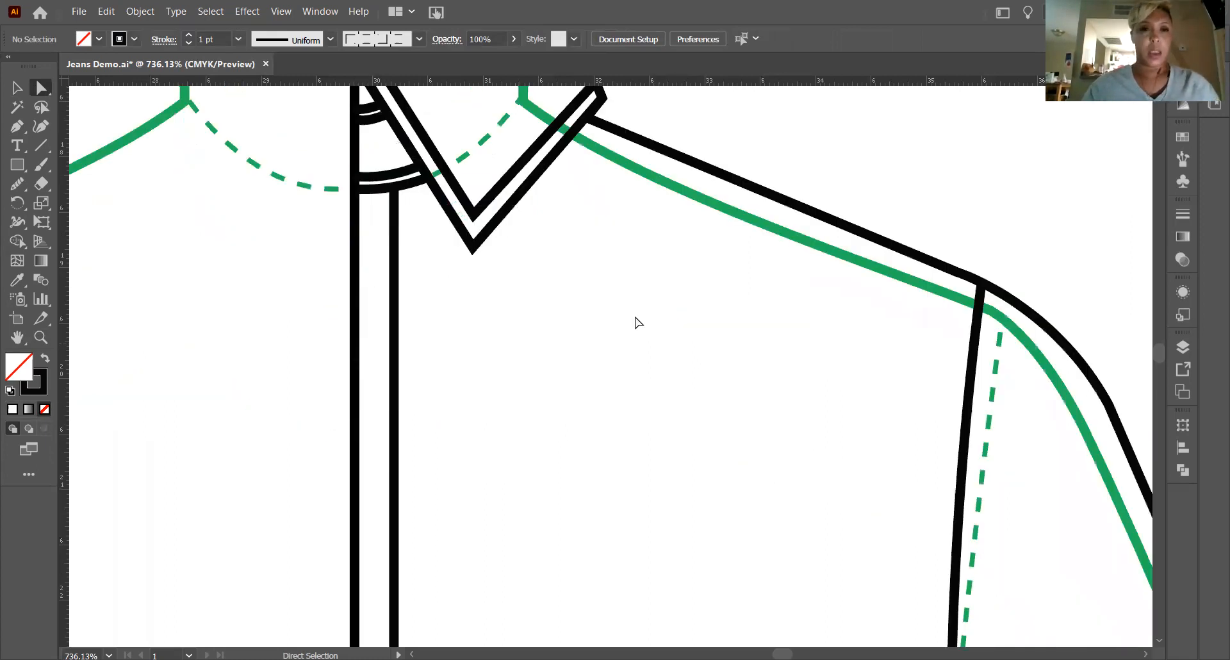
scroll(634, 322, up, 3)
scroll(456, 124, up, 1)
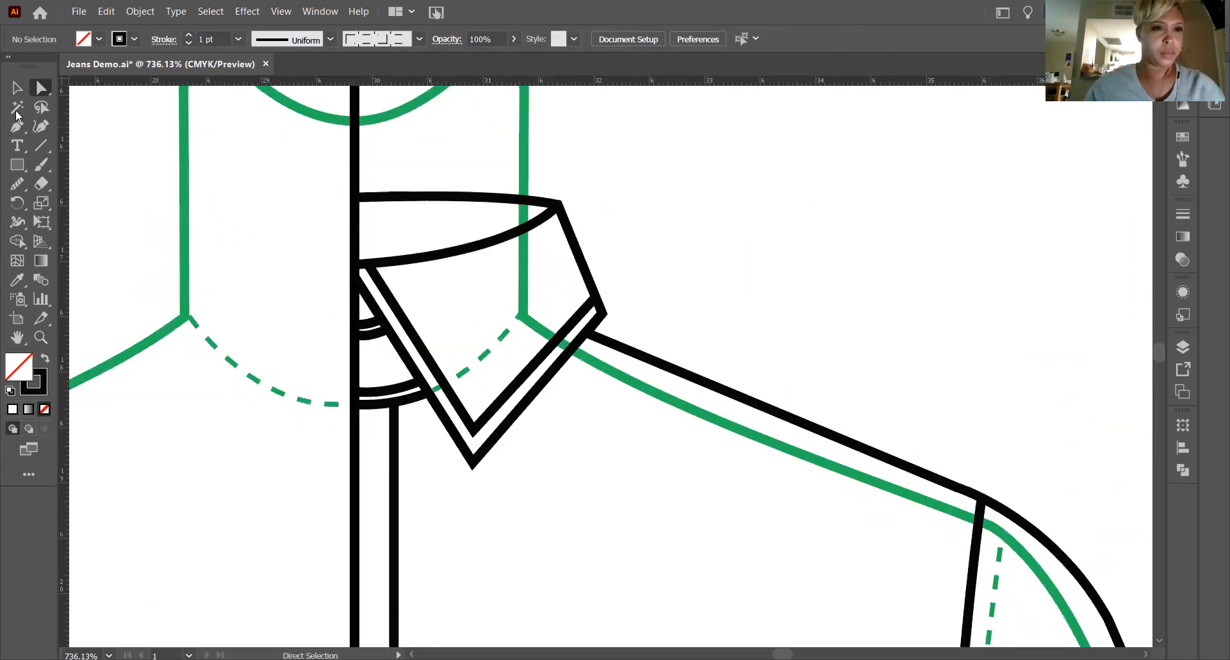
click(16, 128)
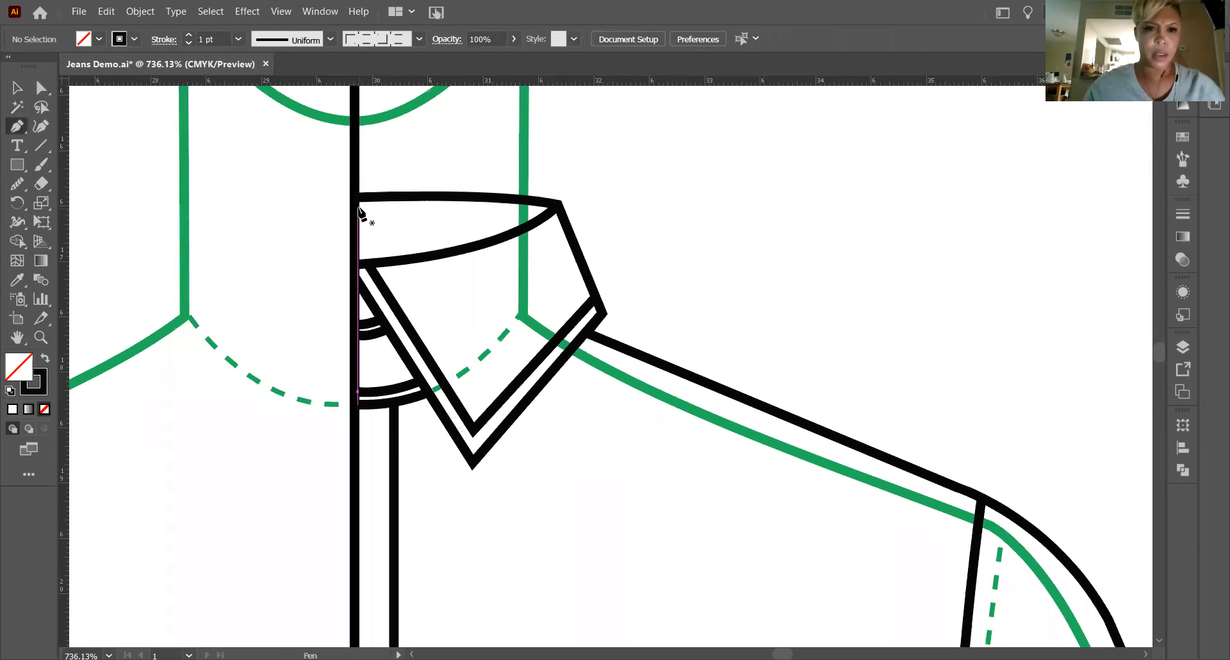
click(357, 206)
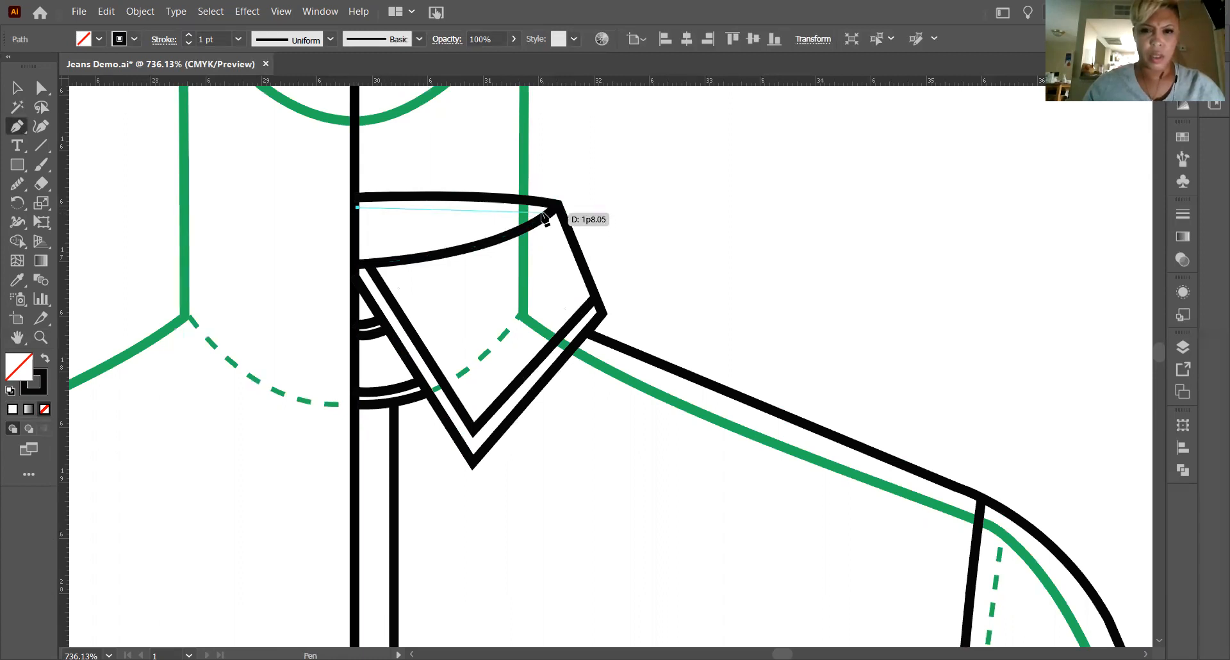
drag(547, 214, 634, 228)
Adjust both end anchors of the new upper collar line so it runs parallel below the edge and meets the collar's outer corner.
click(38, 90)
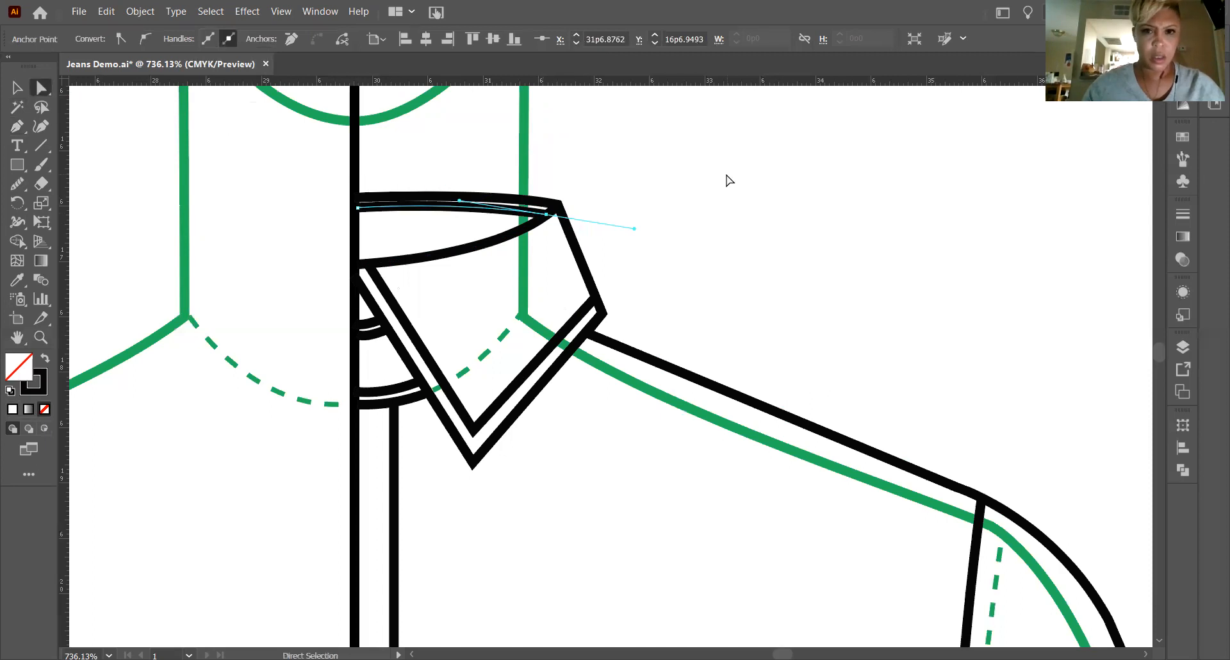
click(376, 228)
drag(358, 209, 358, 220)
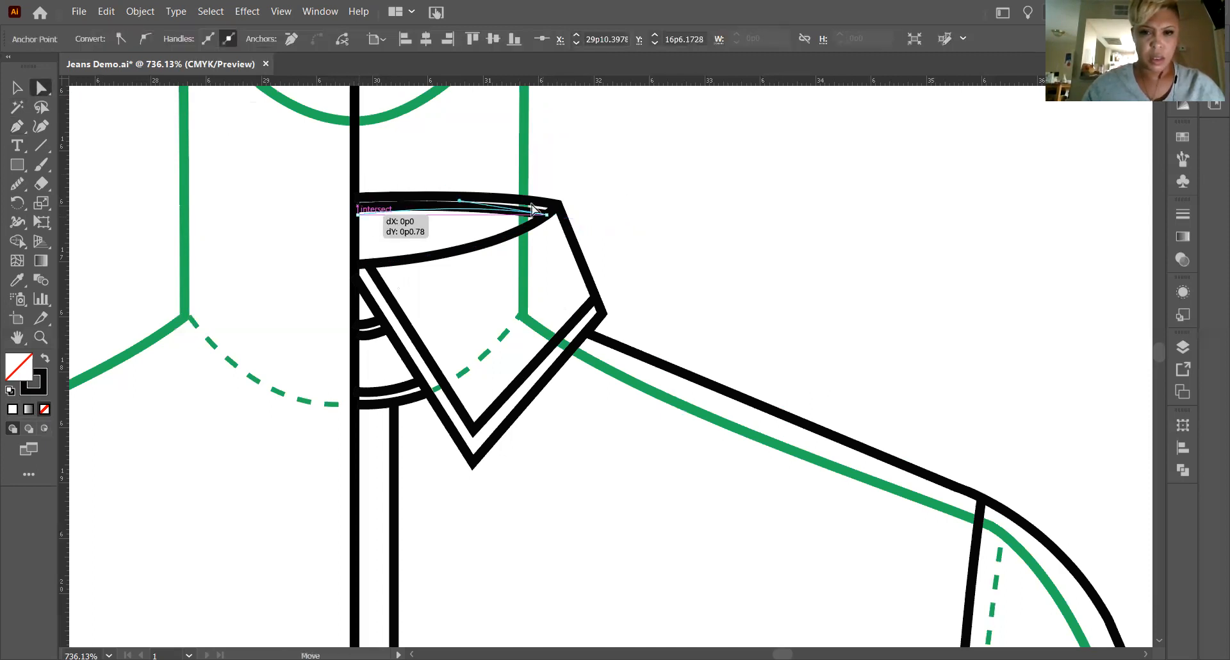
click(545, 217)
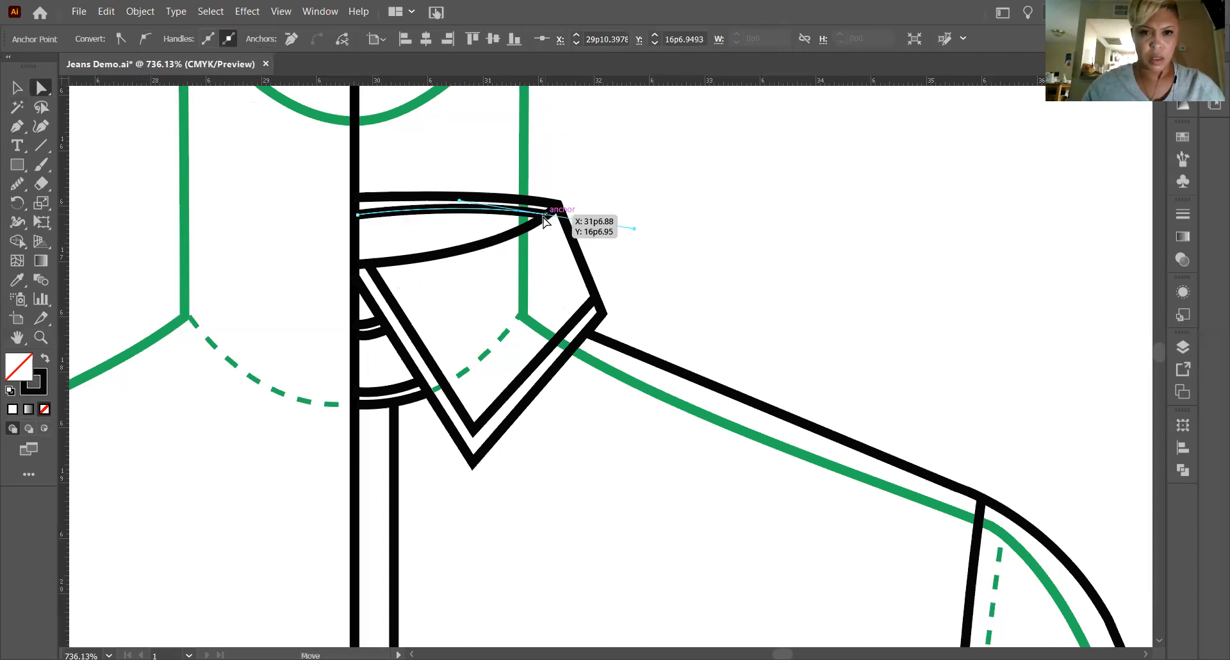
drag(540, 218, 541, 218)
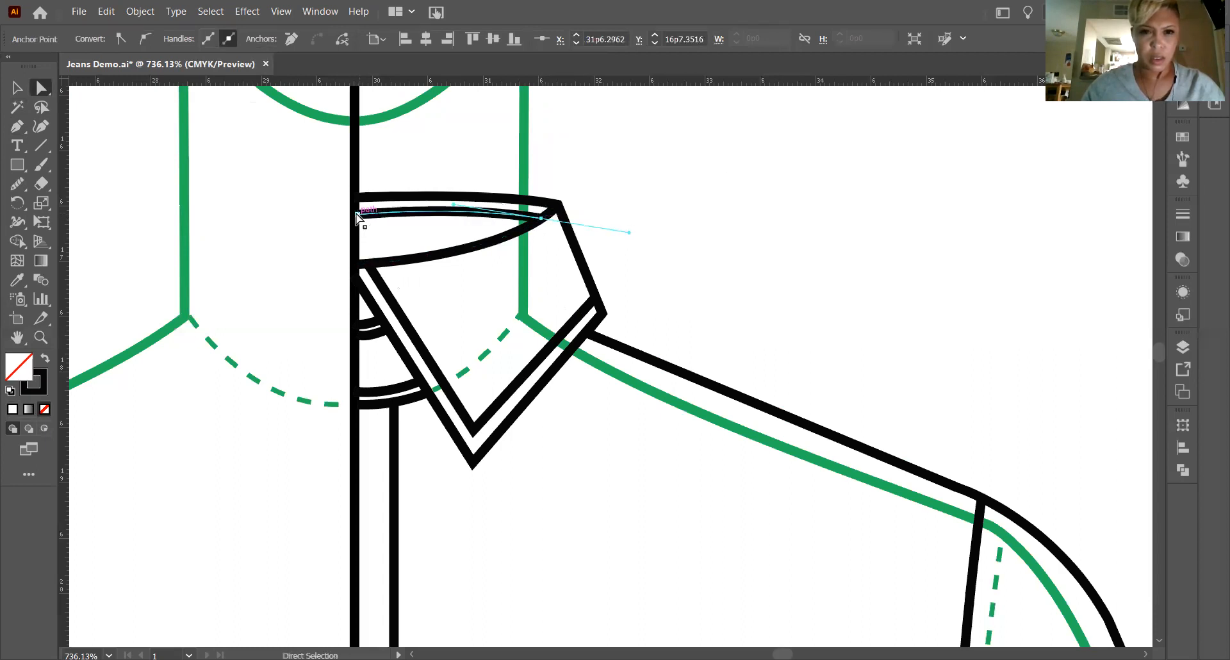
drag(357, 216, 356, 211)
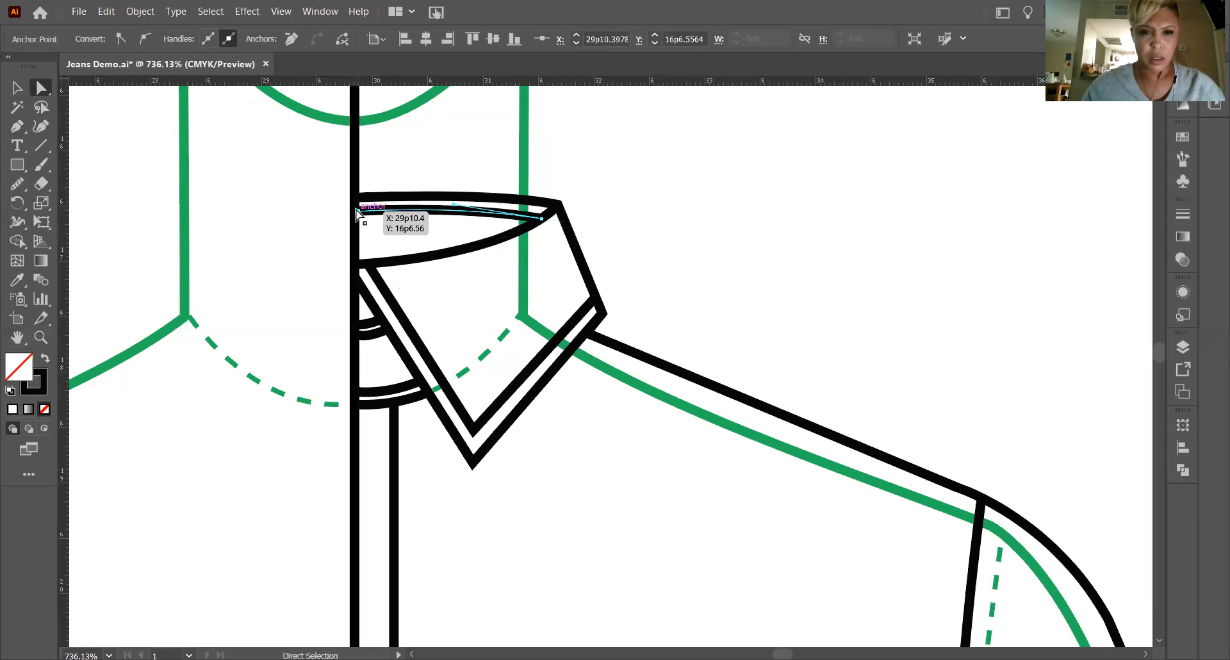
drag(541, 218, 559, 208)
click(669, 234)
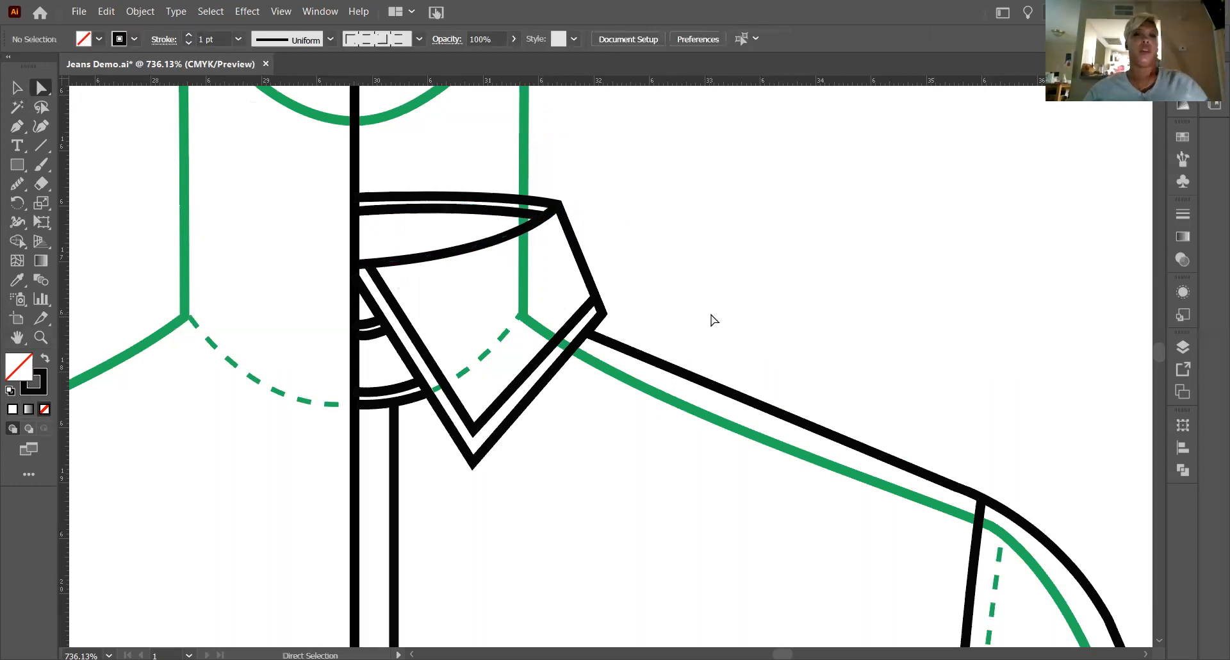
Nudge the vertical placket line 1 pt away from the centre front to widen the placket.
scroll(713, 319, down, 10)
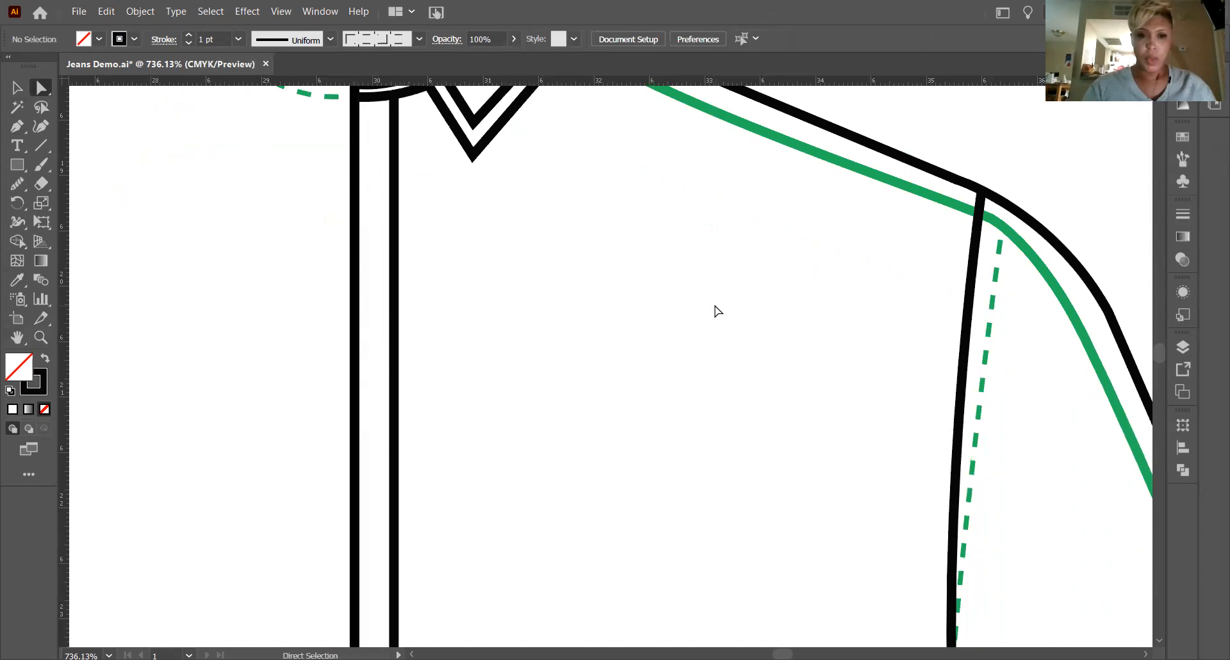
key(ctrl+minus)
key(ctrl+minus)
key(ctrl+minus)
key(ctrl+minus)
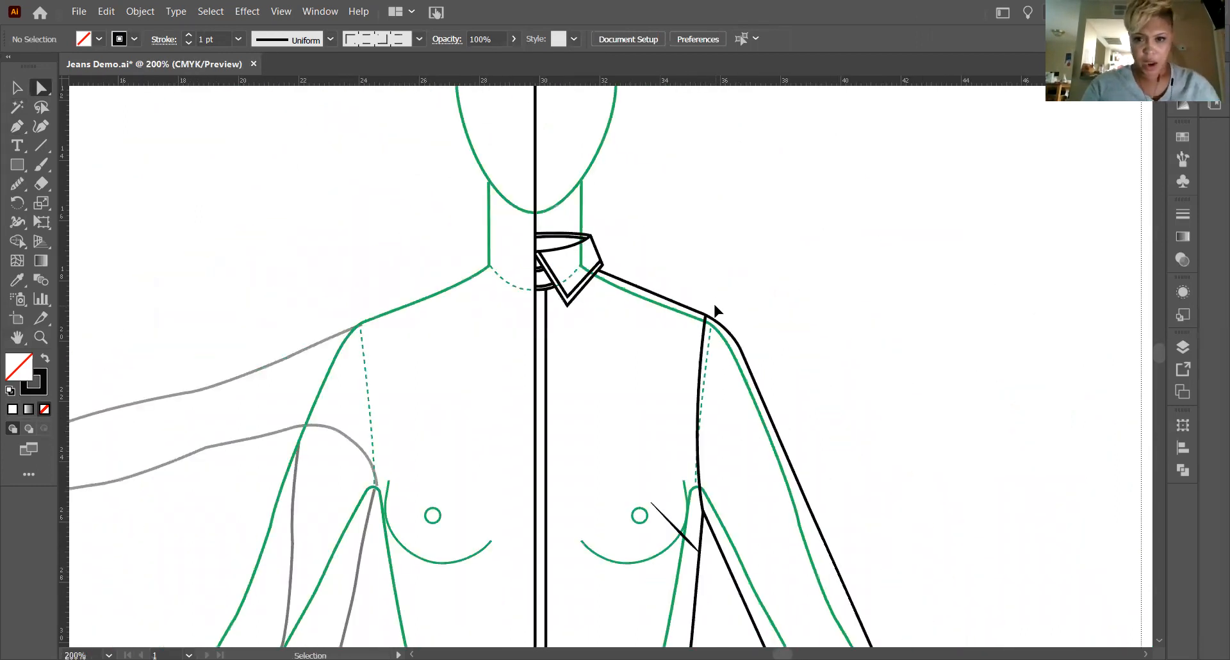
scroll(715, 310, down, 10)
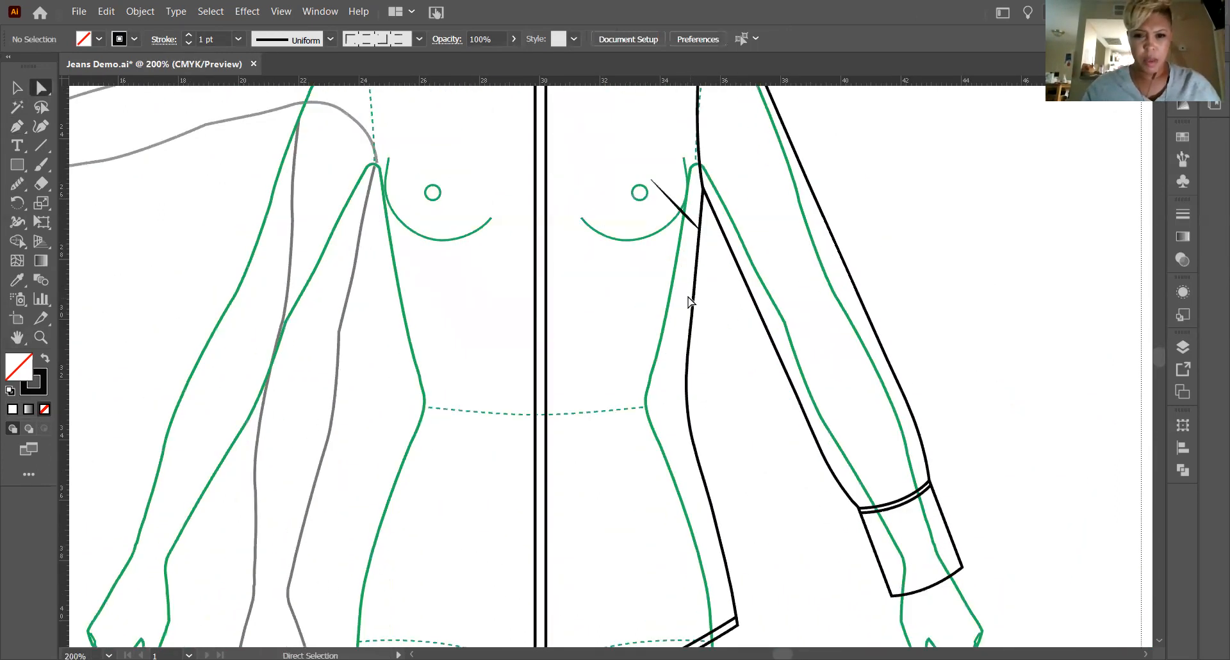
scroll(682, 298, up, 8)
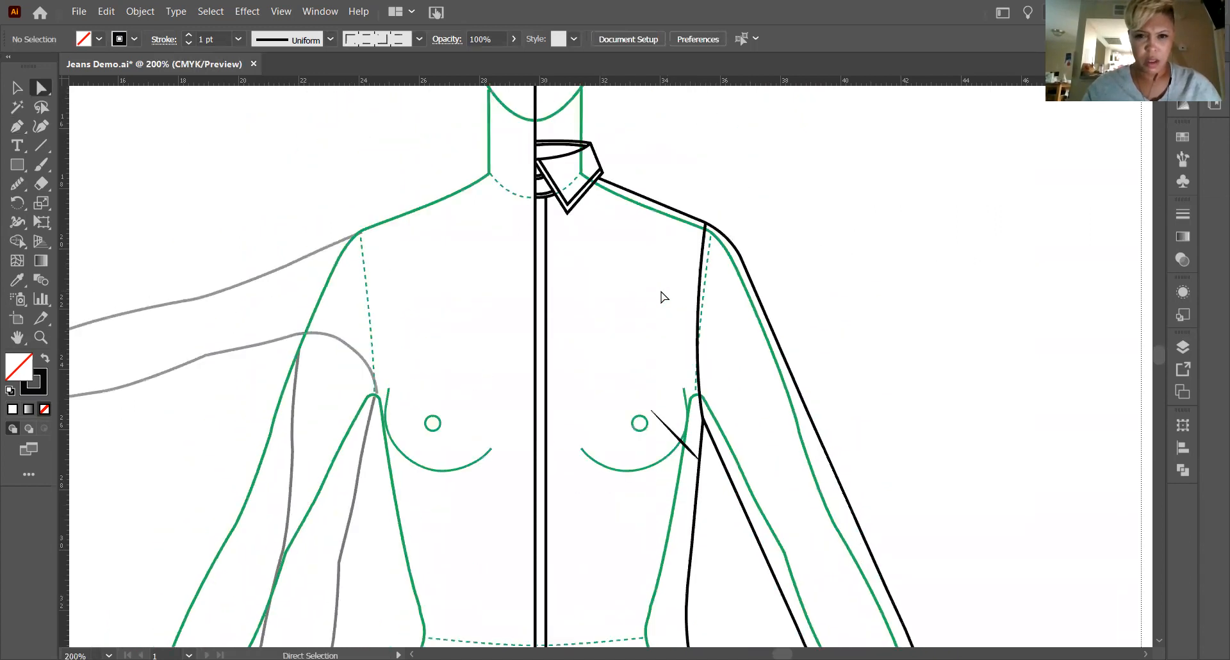
click(545, 256)
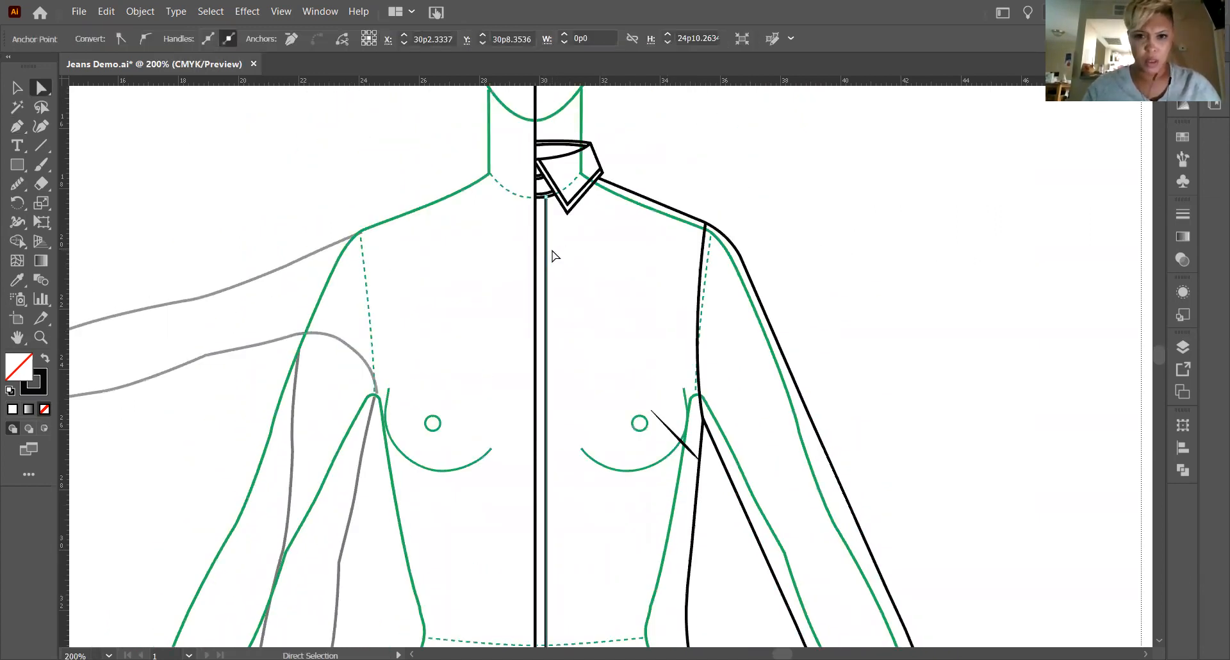
key(Right)
scroll(561, 255, down, 7)
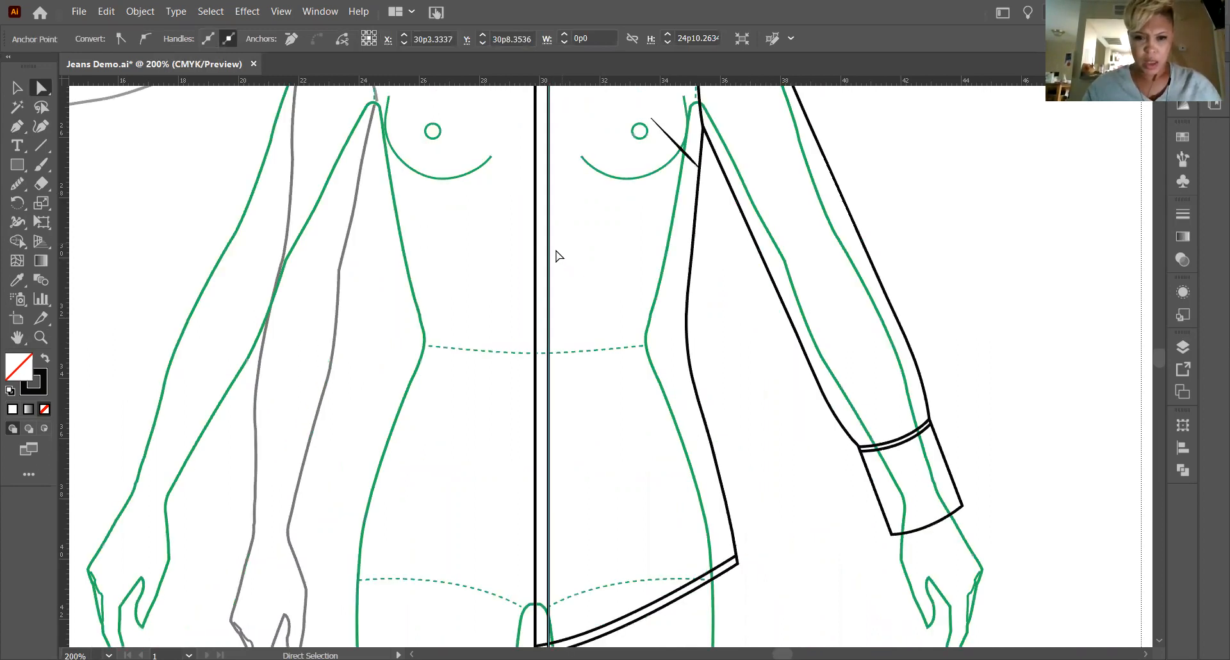
scroll(557, 255, down, 1)
scroll(545, 256, up, 5)
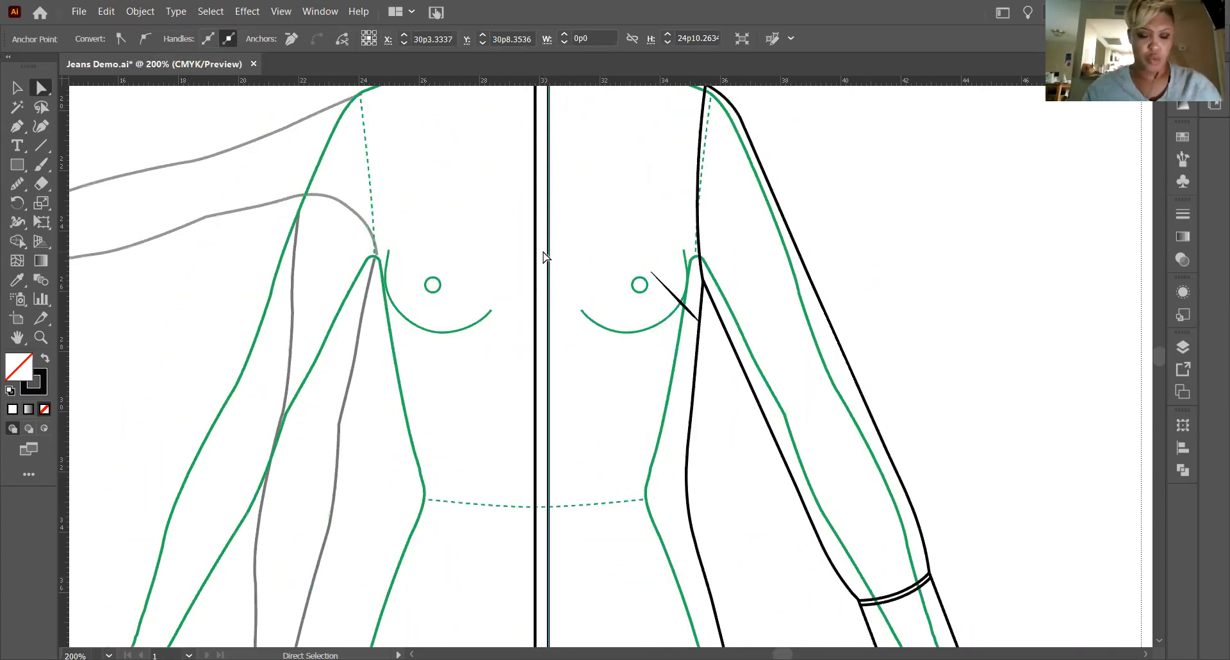
scroll(543, 256, up, 2)
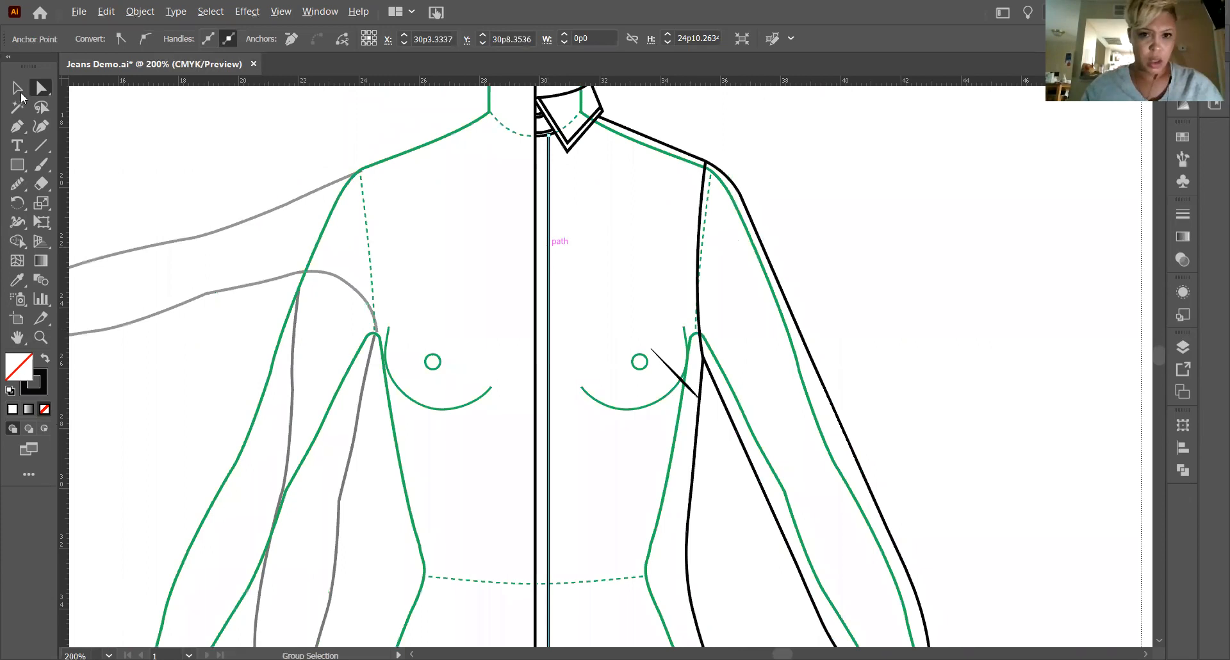
Duplicate the vertical placket line slightly toward the centre front, check the copy down to the hem and deselect it.
click(17, 89)
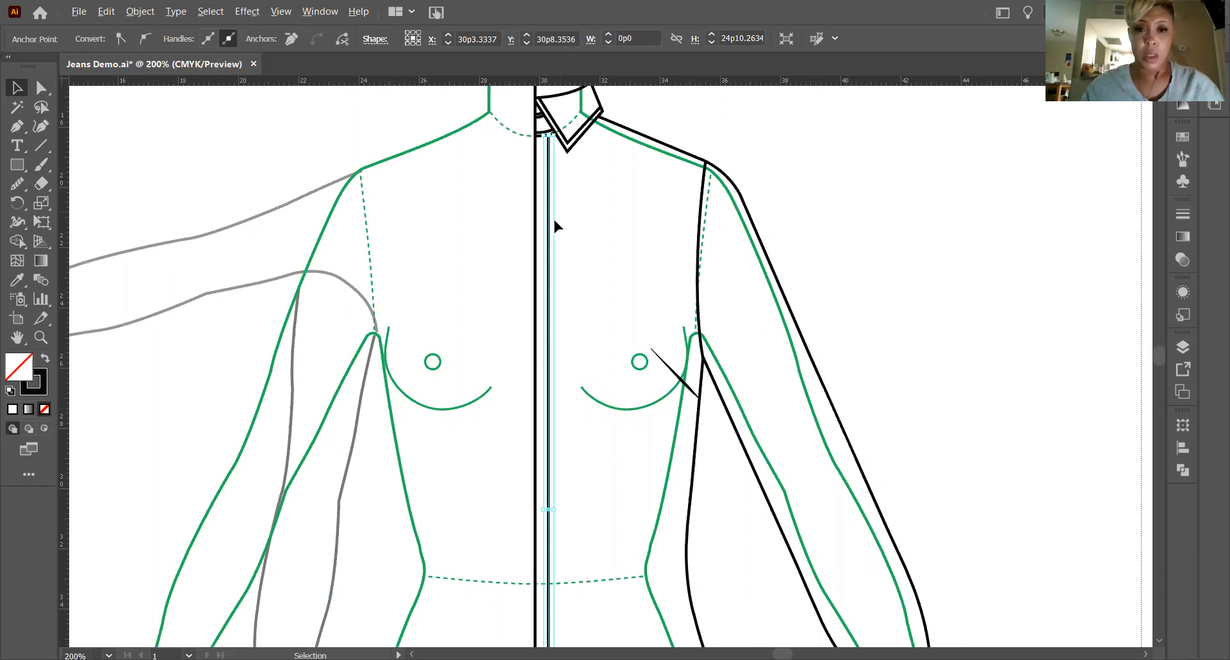
click(472, 218)
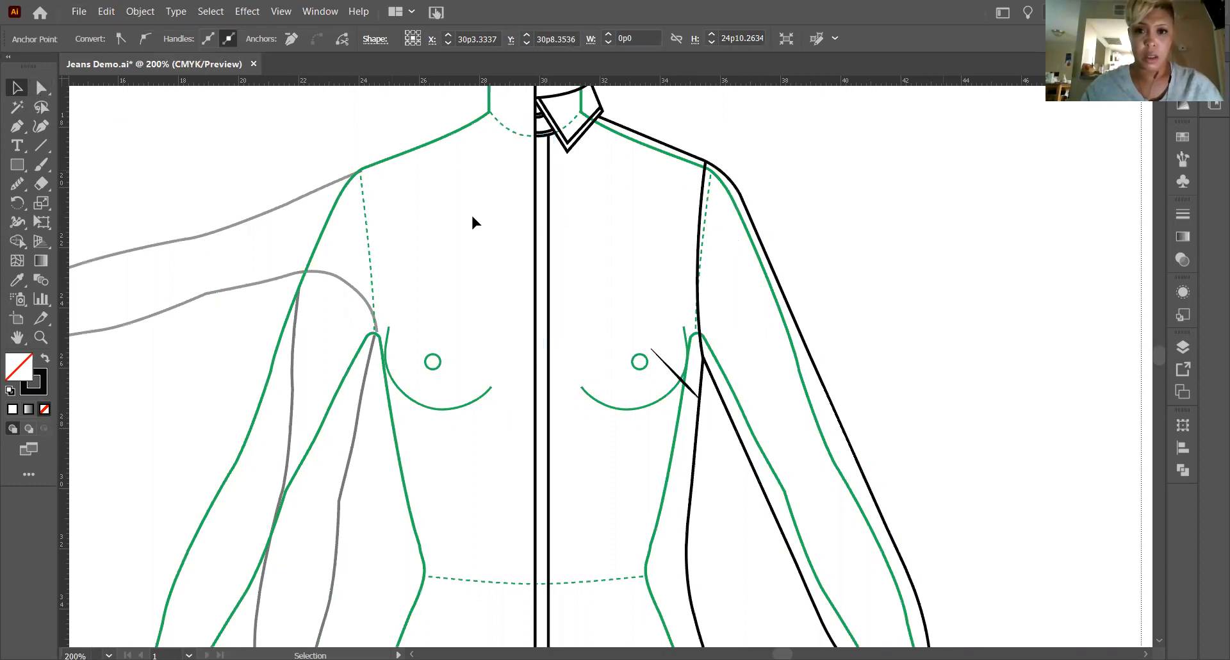
click(549, 239)
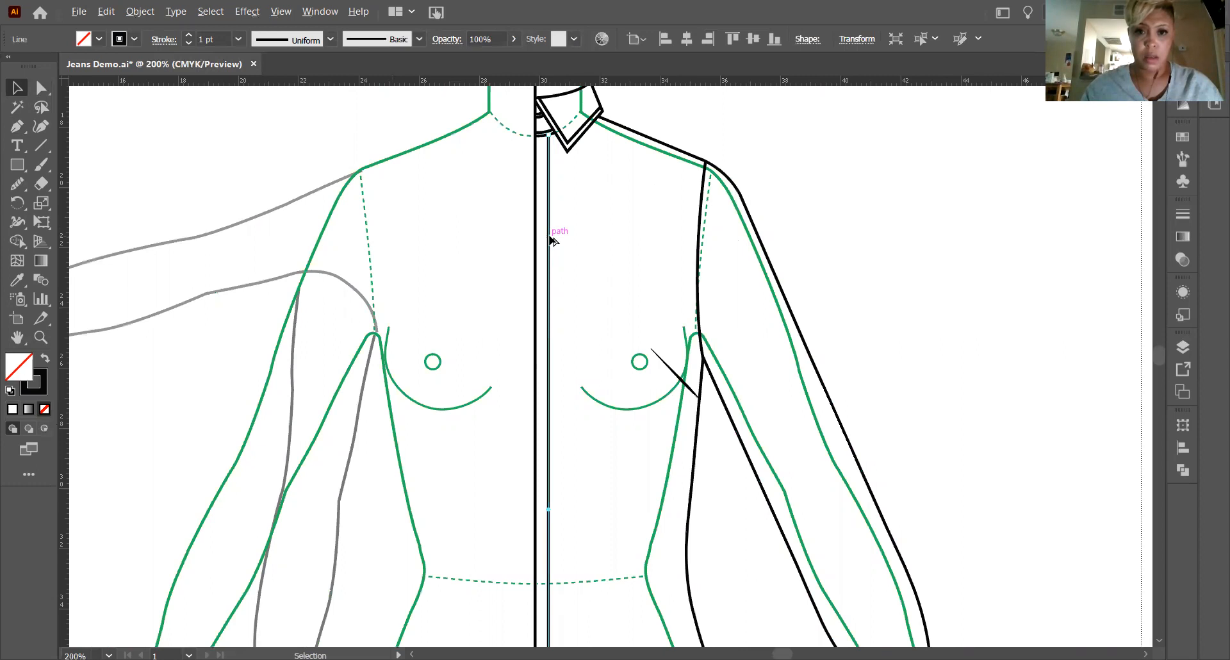
mouse_move(549, 237)
mouse_down()
mouse_move(558, 245)
mouse_move(544, 242)
mouse_up()
scroll(585, 232, down, 5)
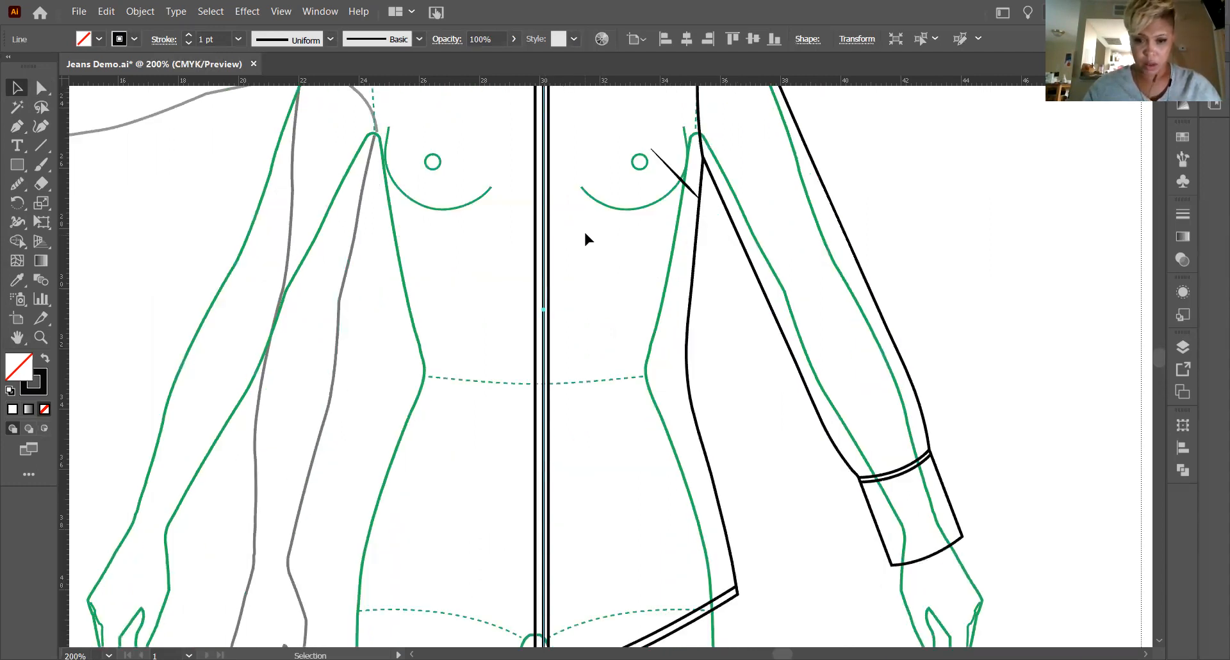
scroll(585, 240, down, 3)
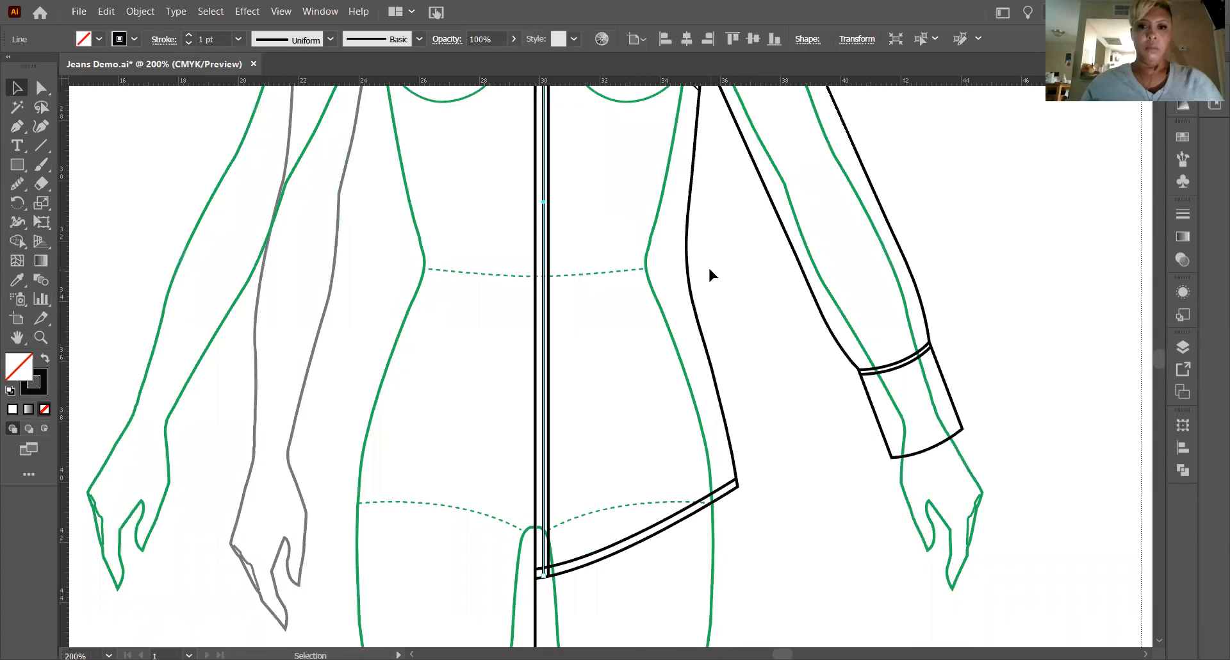
scroll(778, 301, up, 2)
scroll(826, 212, up, 2)
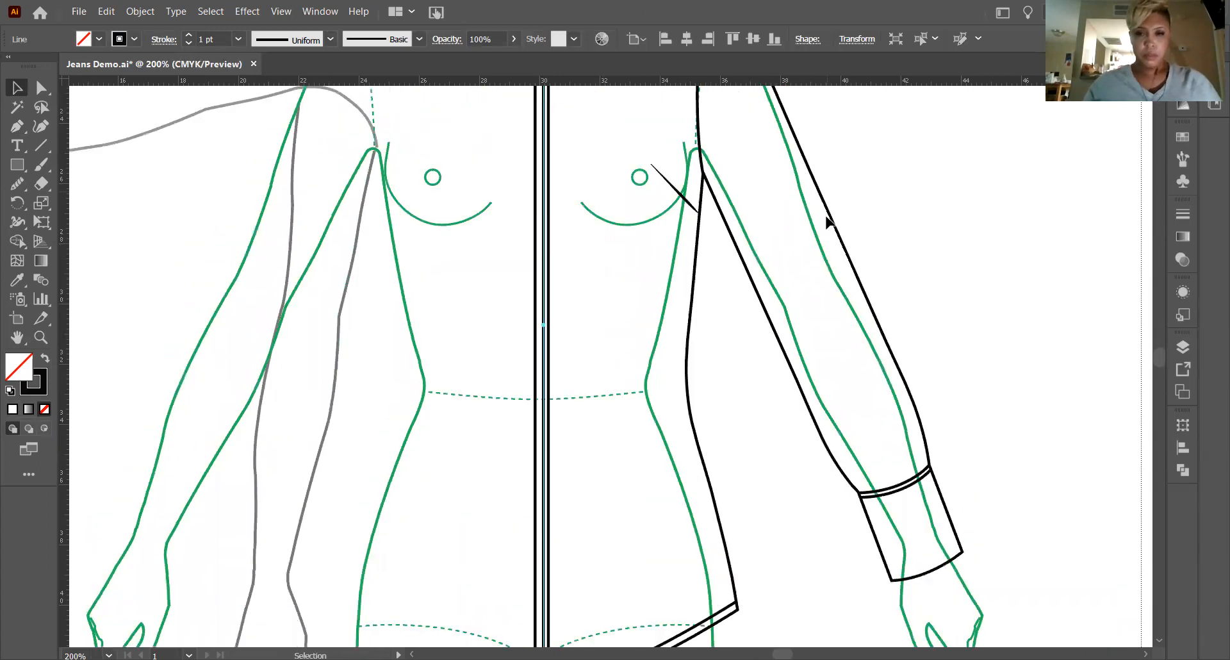
scroll(834, 198, up, 5)
click(630, 265)
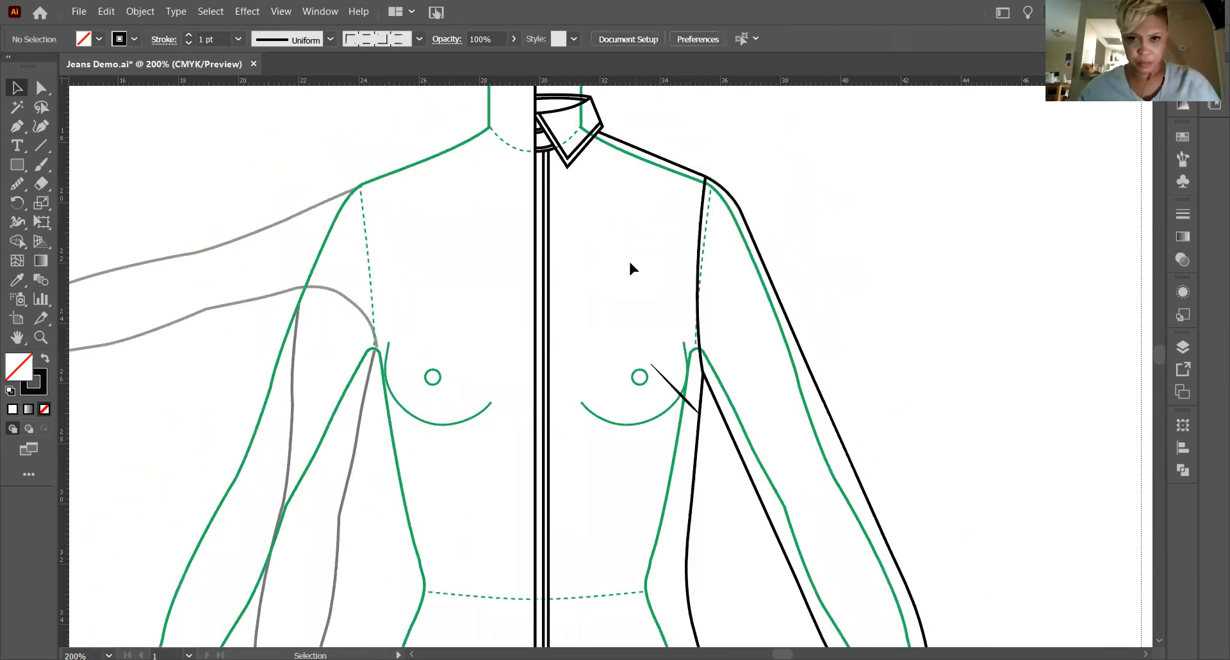
Select the inner parallel lines at the collar stand, neckline, collar point and placket together.
click(40, 337)
scroll(566, 229, up, 1)
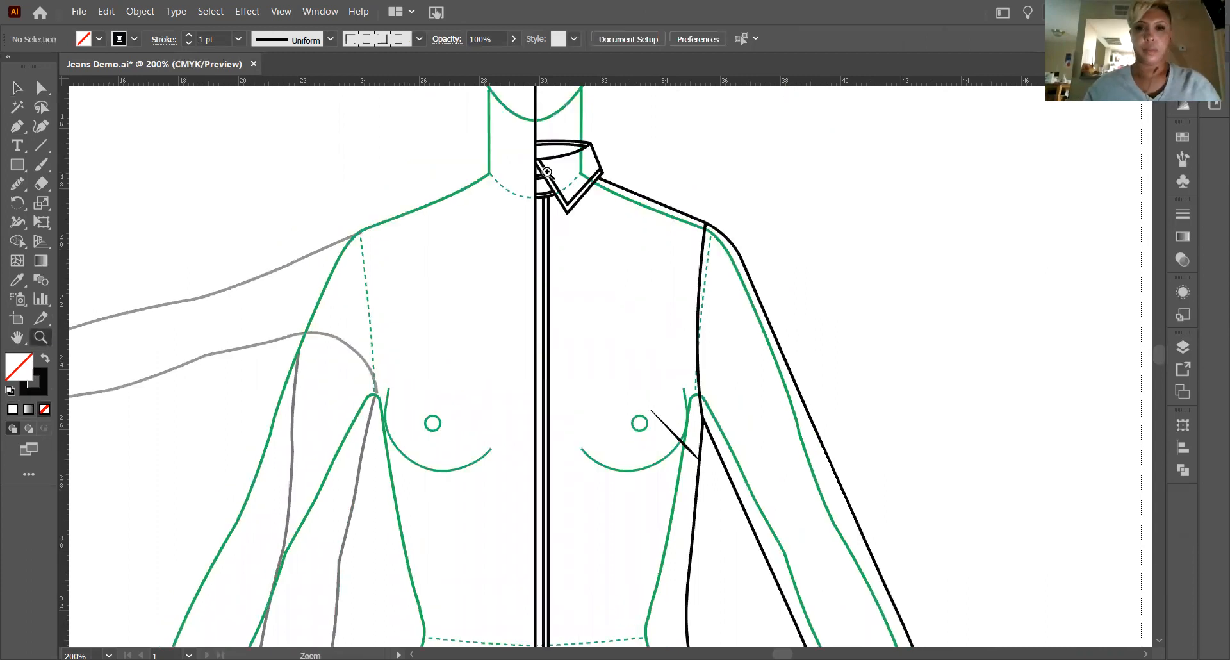
drag(587, 208, 947, 317)
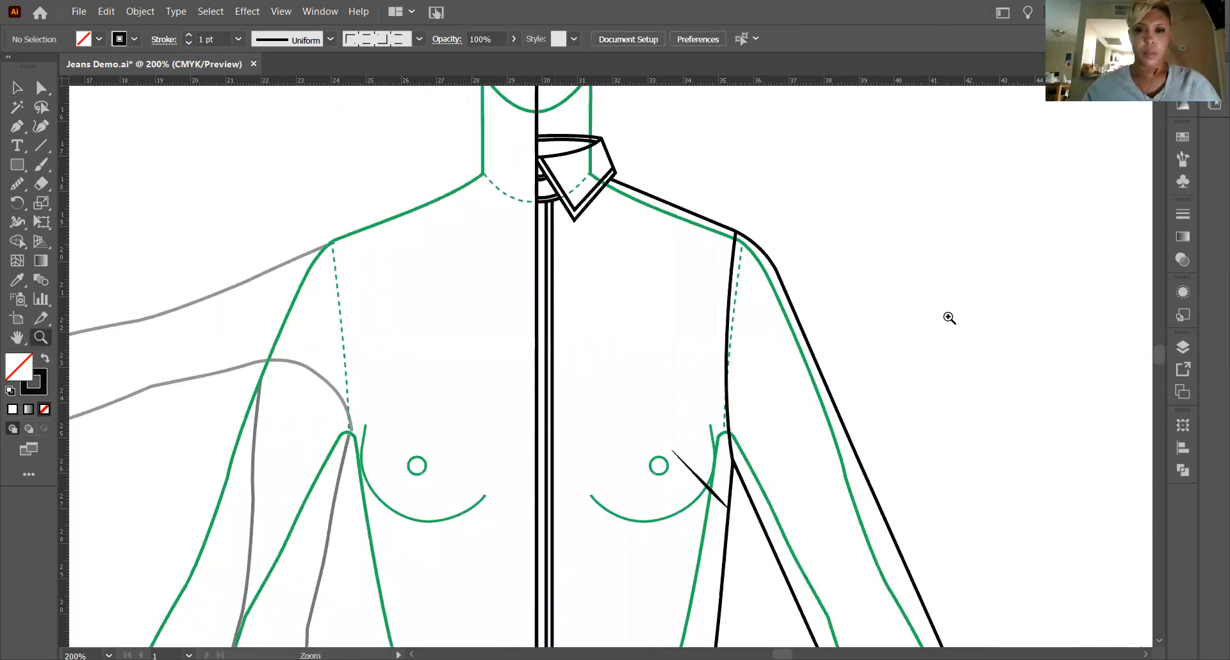
drag(749, 280, 686, 265)
click(18, 91)
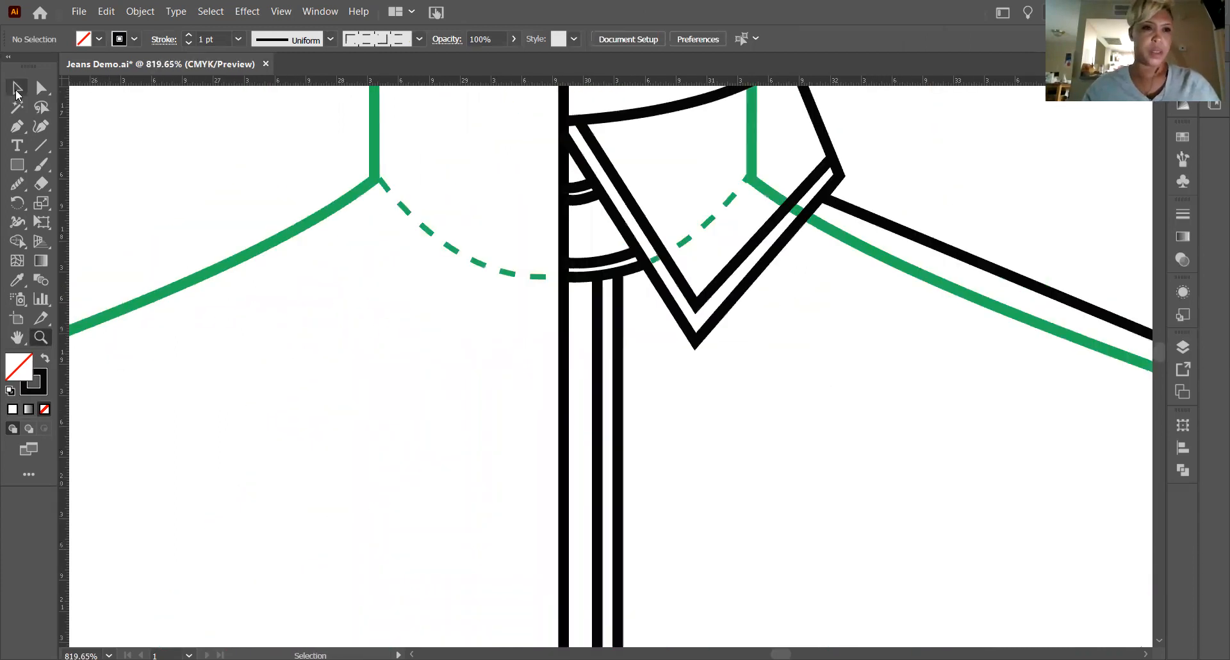
click(584, 200)
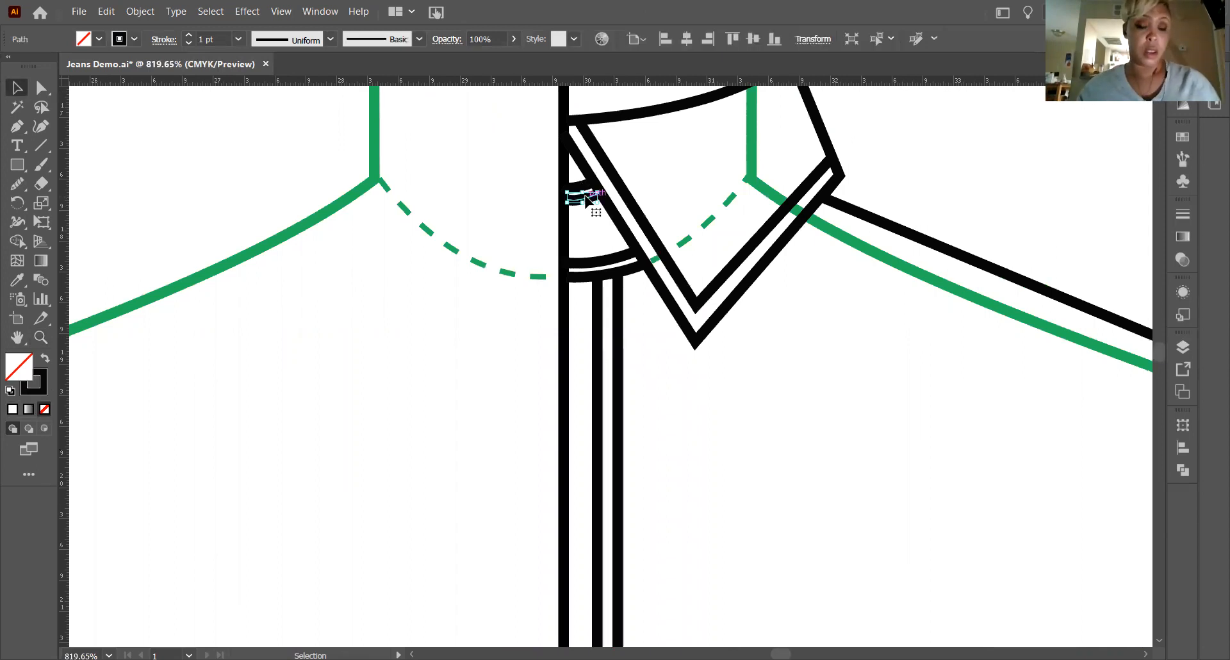
shift+click(625, 257)
shift+click(625, 192)
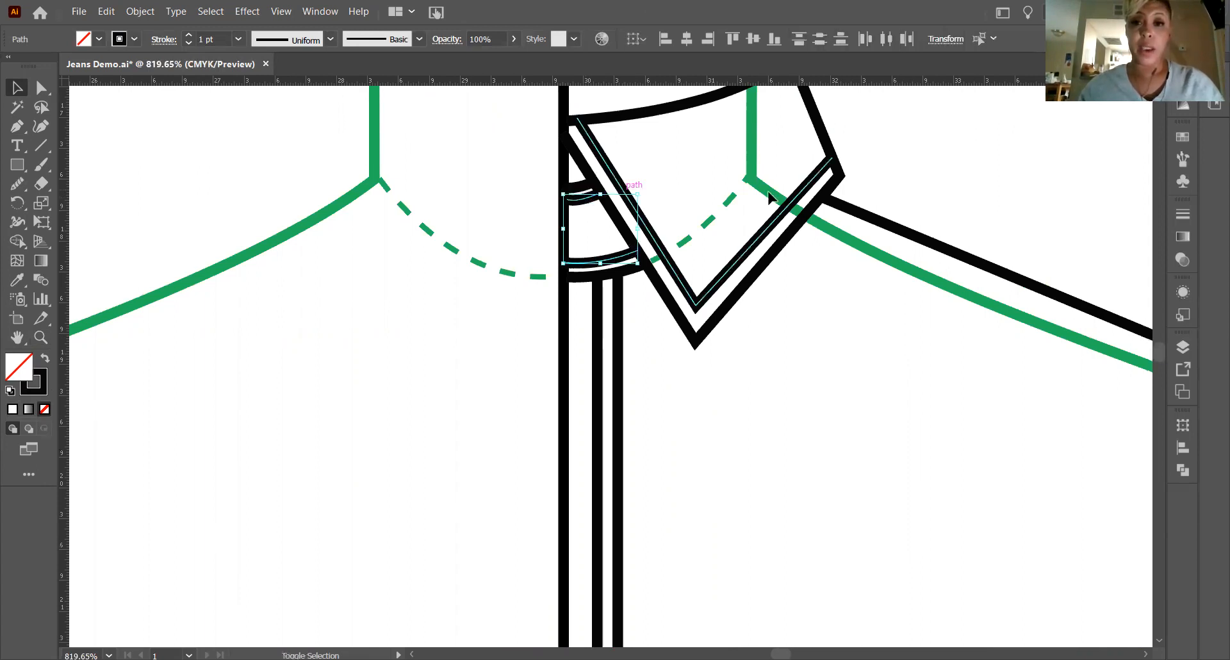
scroll(577, 299, down, 2)
shift+click(597, 301)
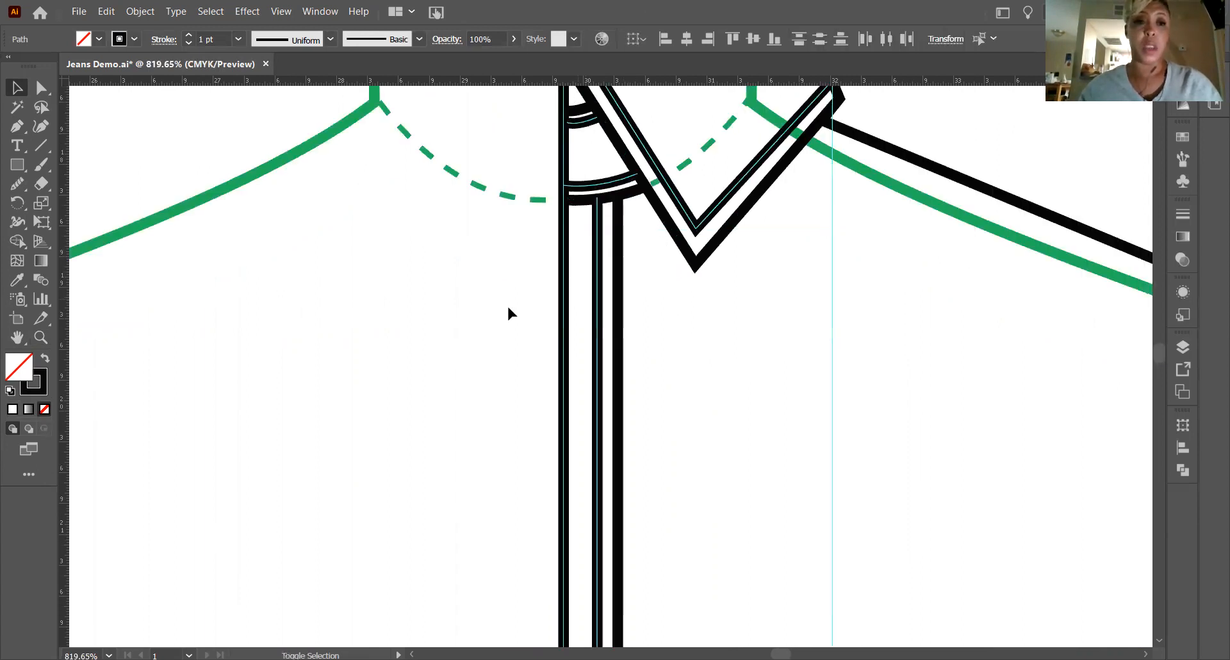
Add the lower of the two cuff seam lines and the upper of the two hem lines to the selection.
click(16, 337)
scroll(797, 400, right, 5)
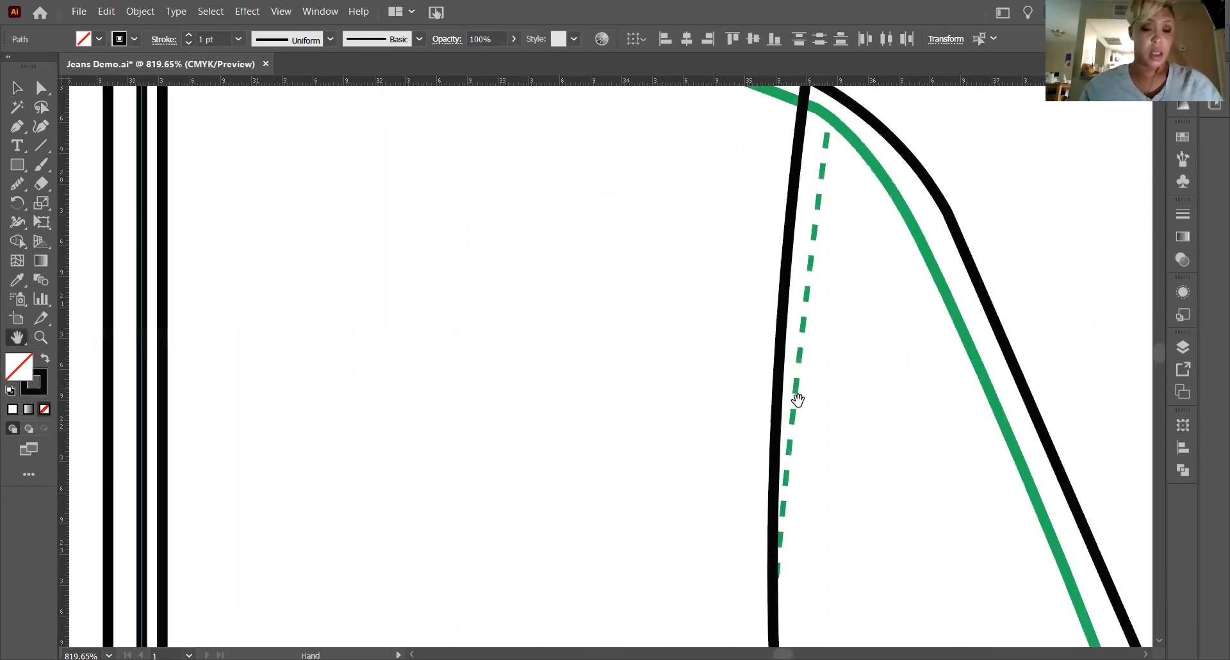
key(ctrl+minus)
key(ctrl+minus)
key(ctrl+minus)
key(ctrl+minus)
key(ctrl+minus)
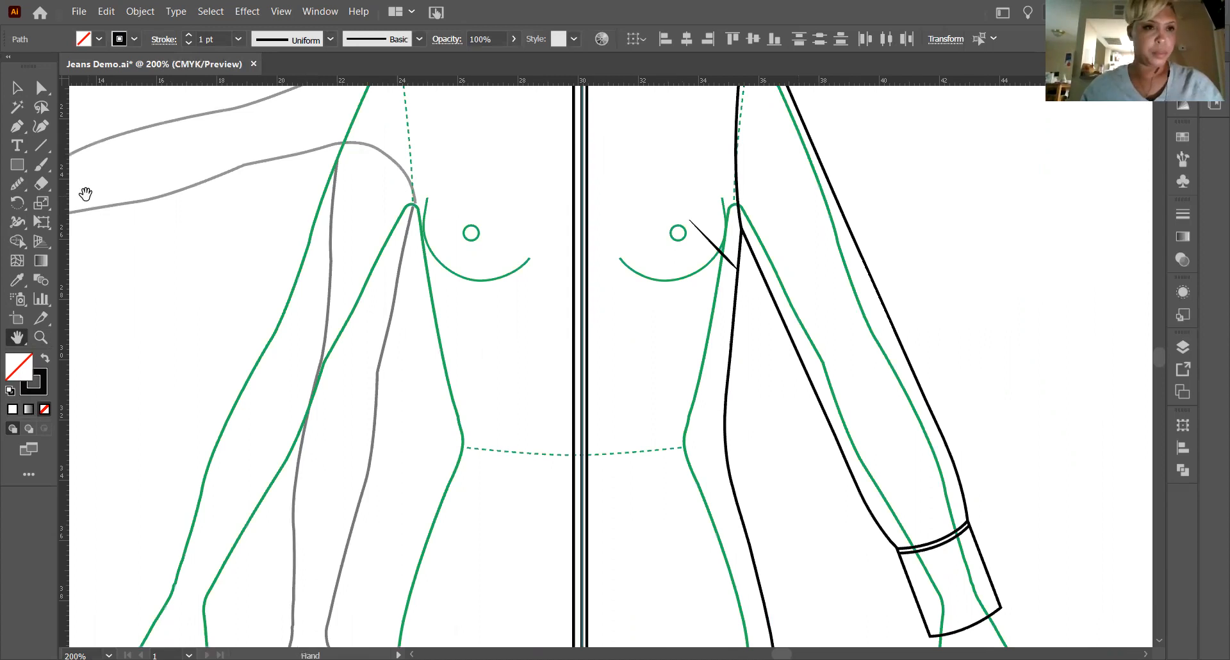
click(17, 90)
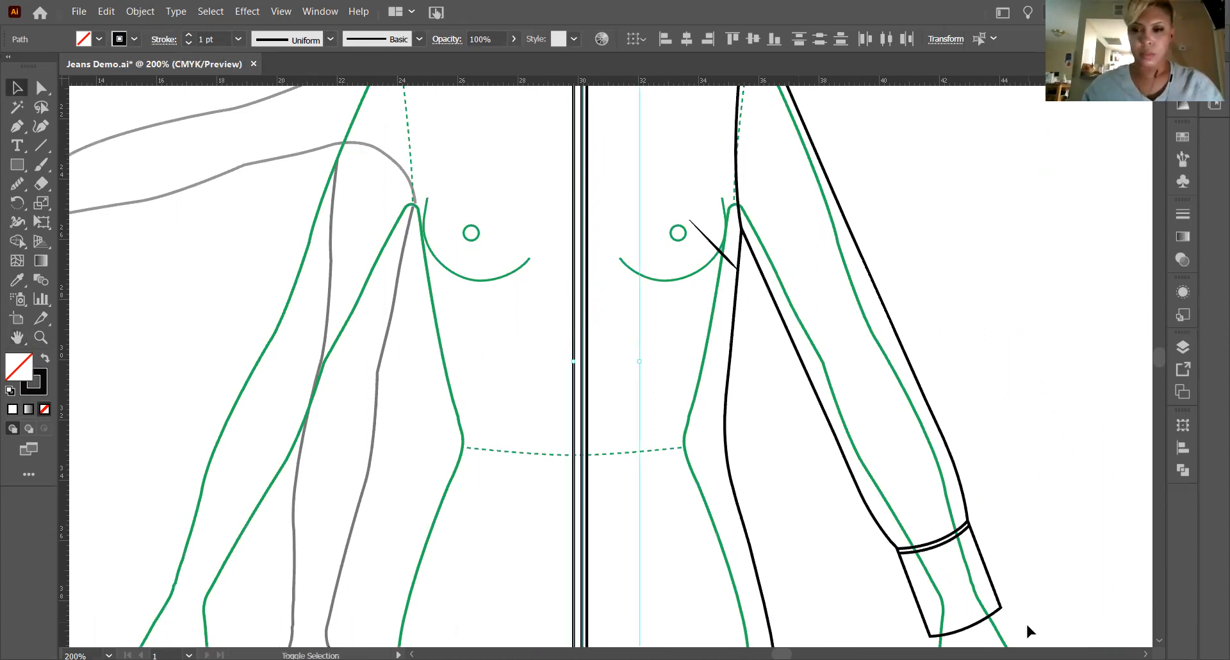
shift+click(934, 547)
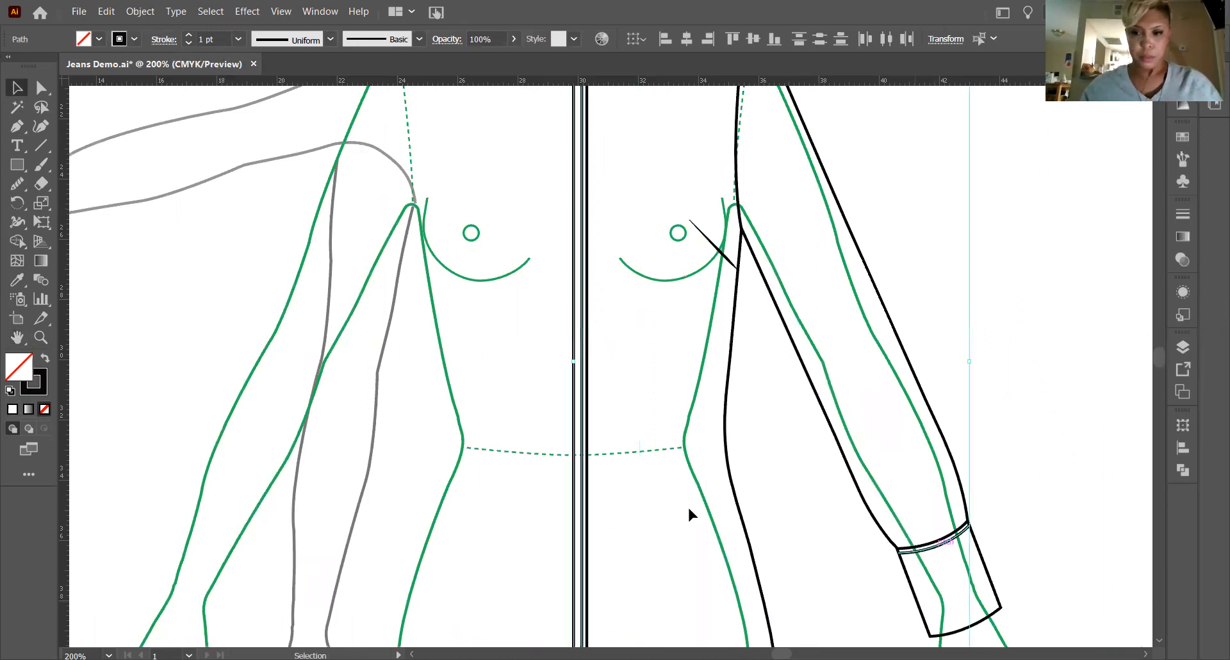
scroll(683, 493, down, 5)
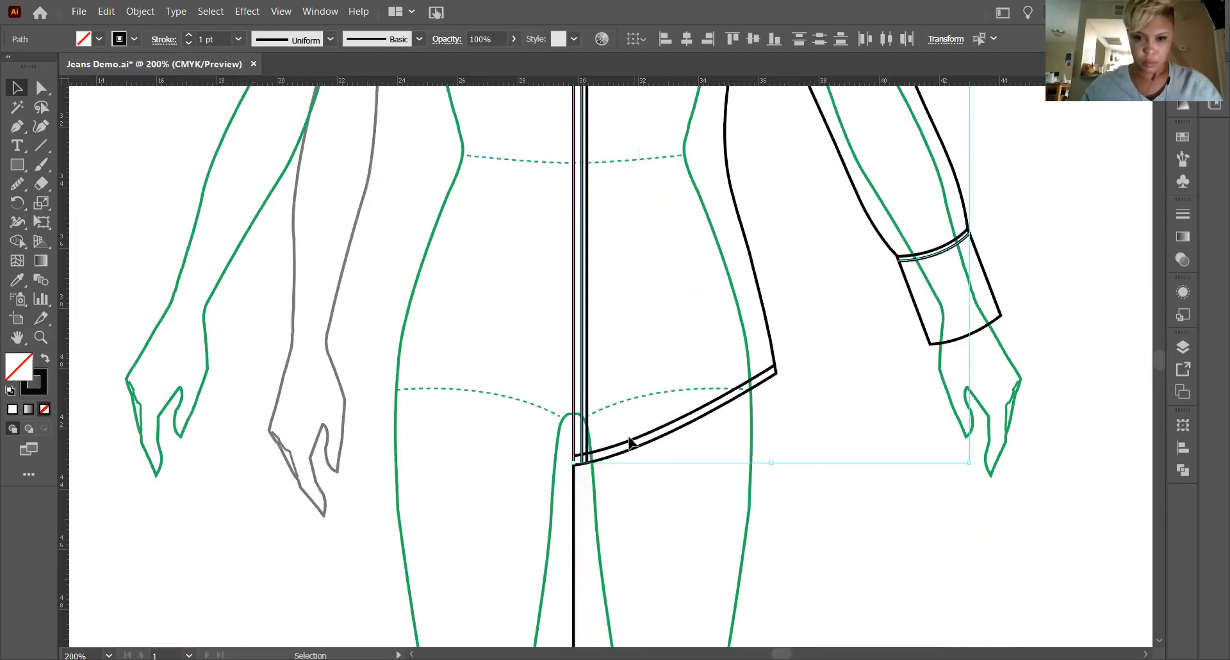
shift+click(617, 446)
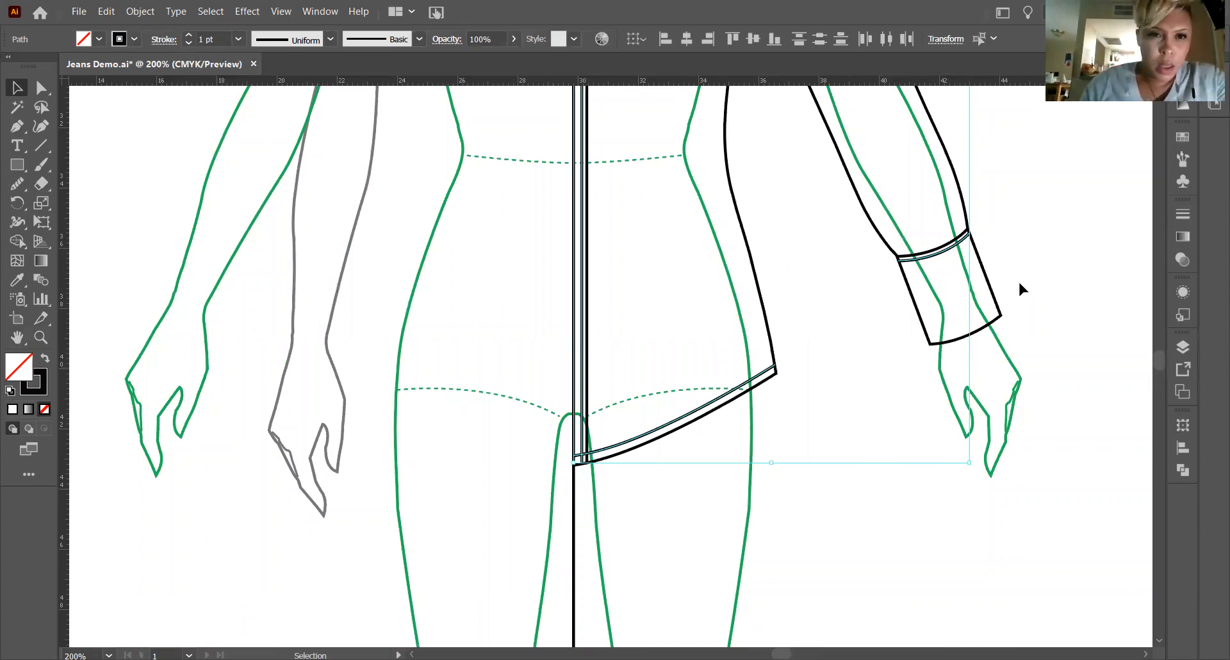
Apply the dashed stitch brush to the selected lines, set their stroke weight to 0.25 pt and deselect them.
click(419, 39)
scroll(392, 133, down, 2)
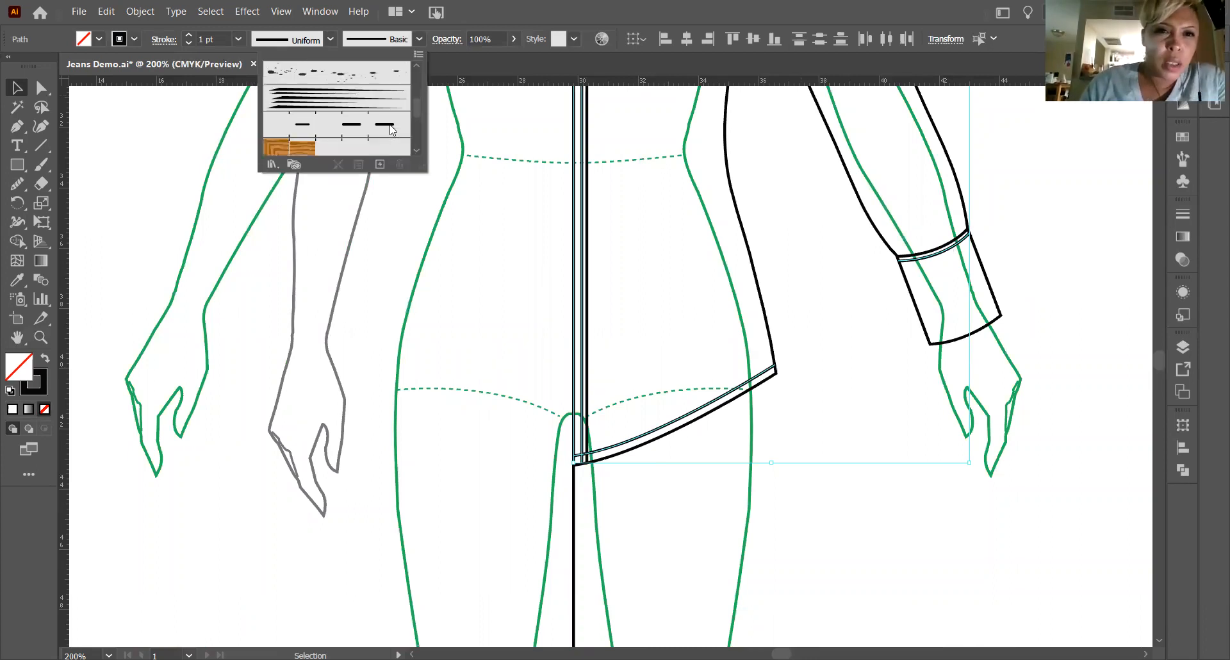
click(364, 131)
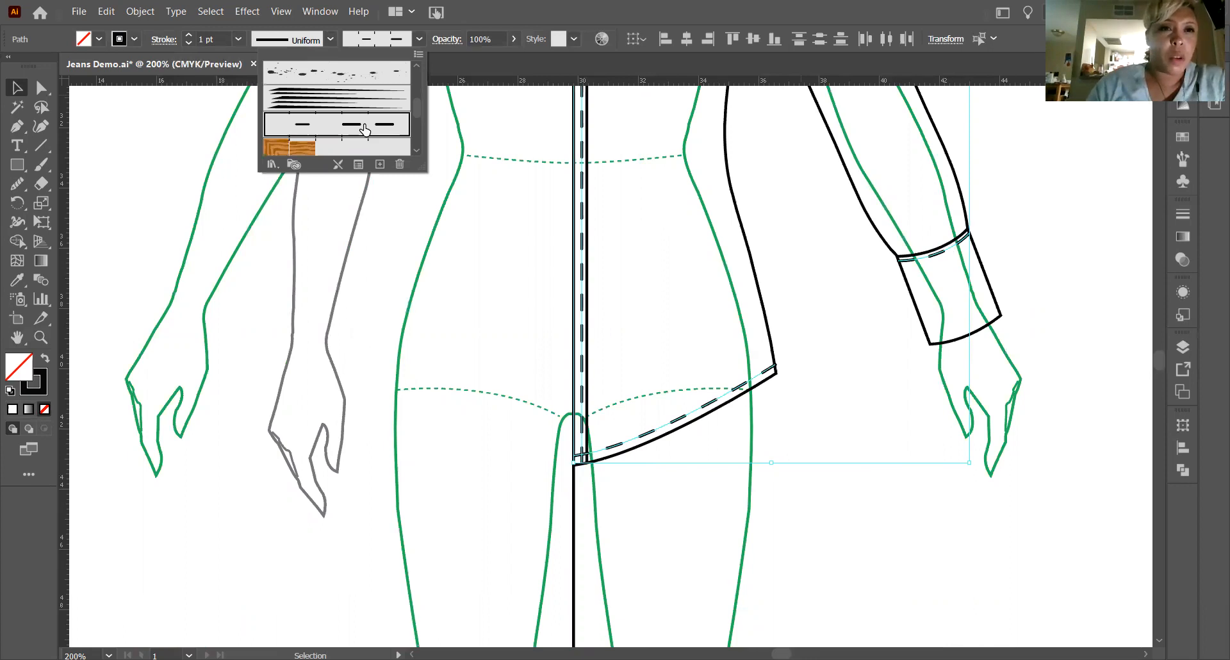
click(238, 39)
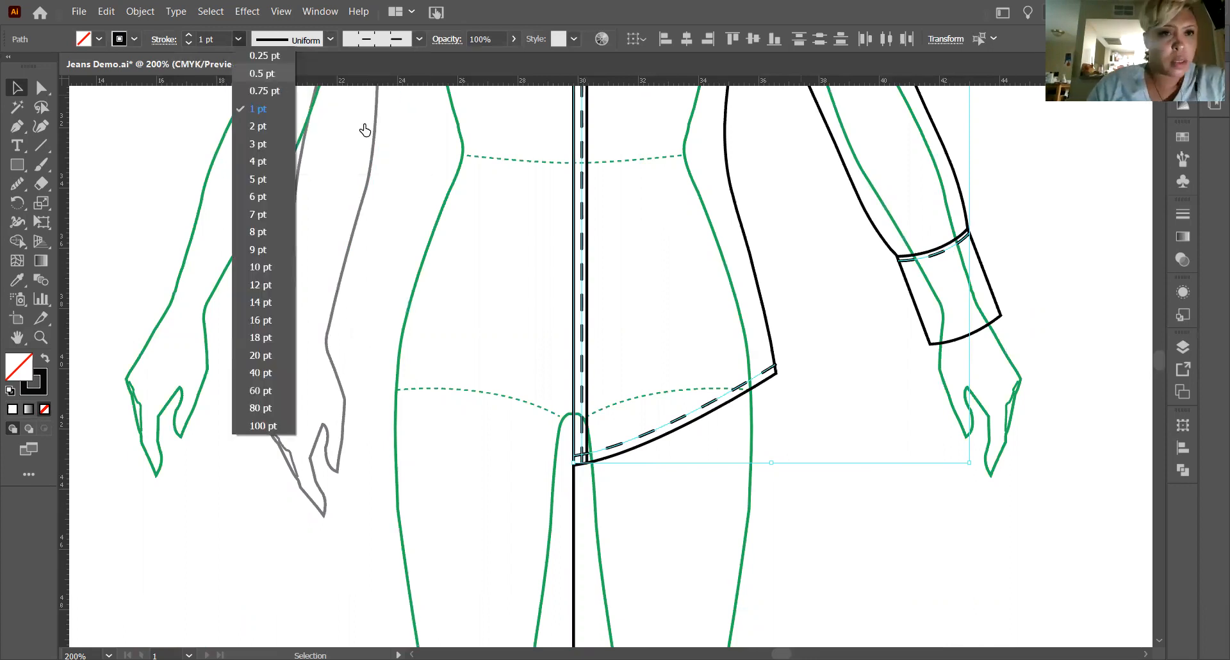
click(262, 73)
click(188, 43)
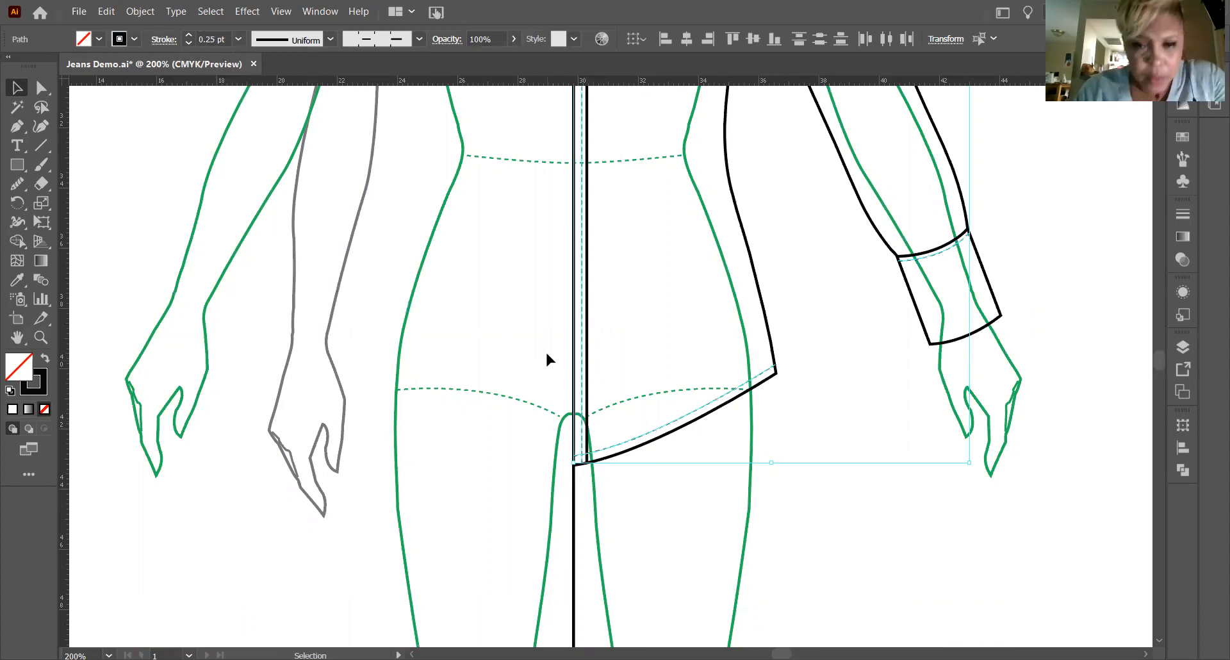
scroll(544, 349, up, 10)
scroll(539, 347, up, 2)
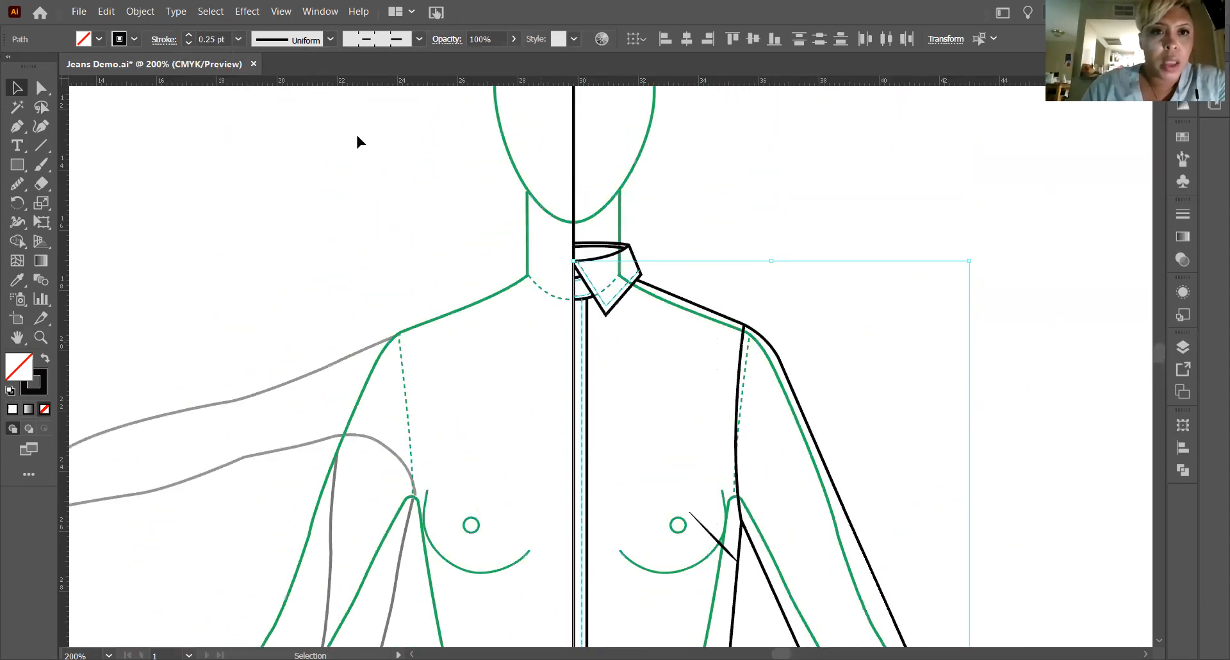
click(707, 221)
click(40, 336)
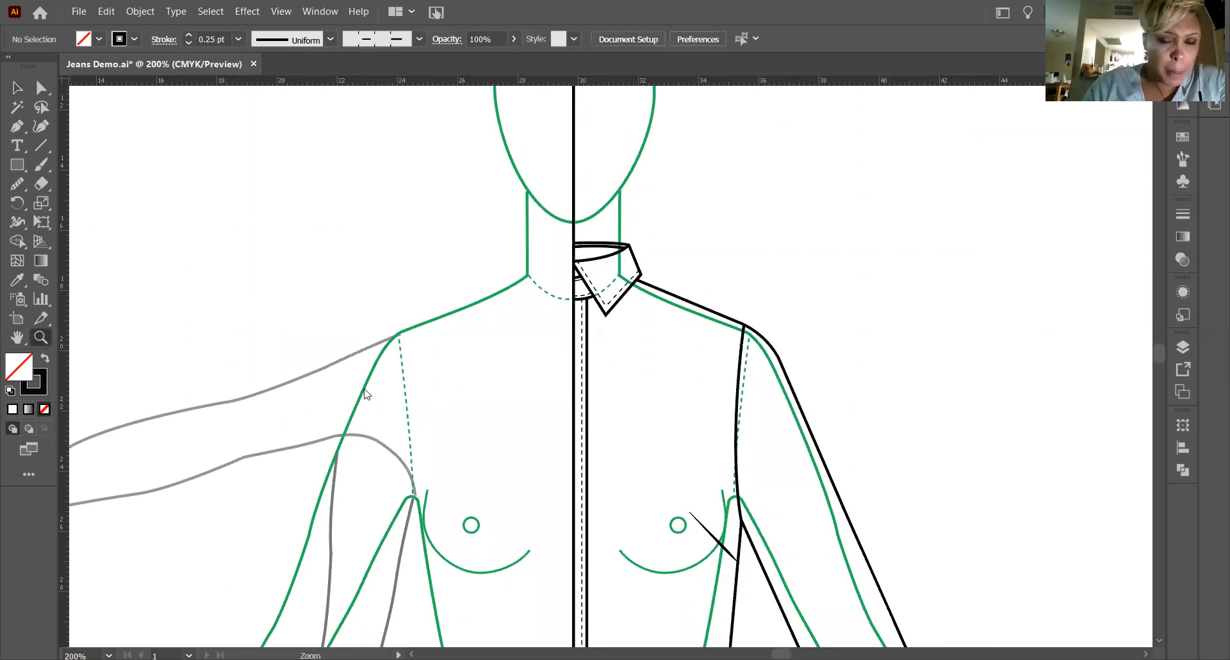
drag(578, 264, 788, 392)
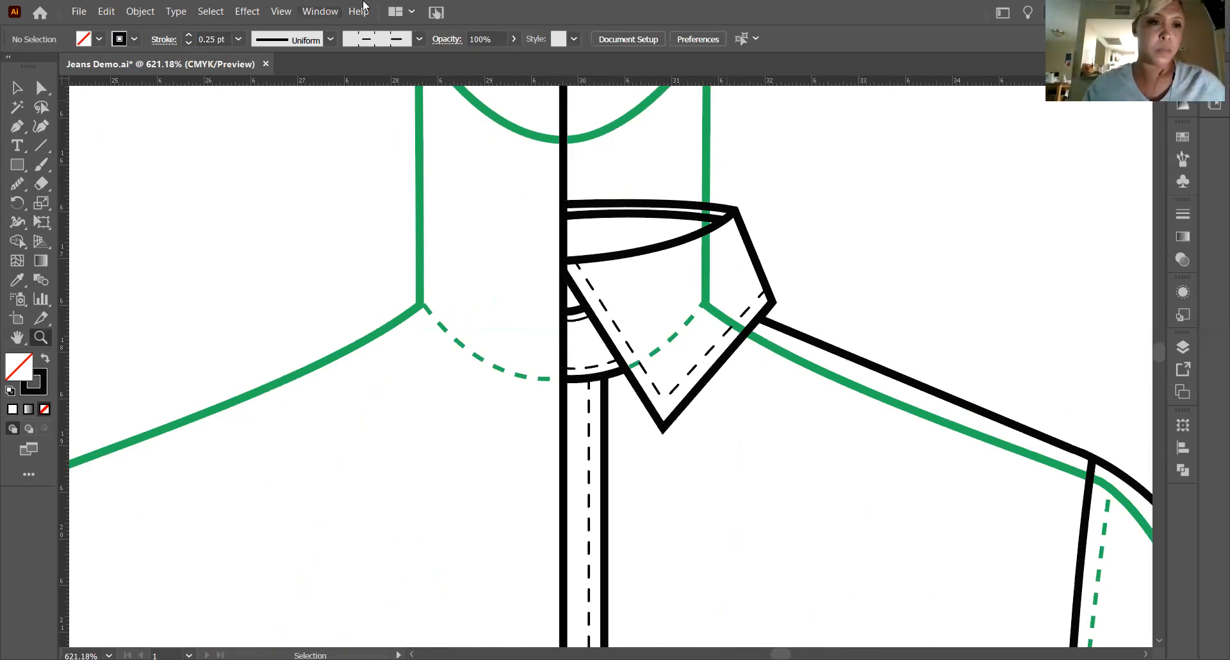
click(39, 149)
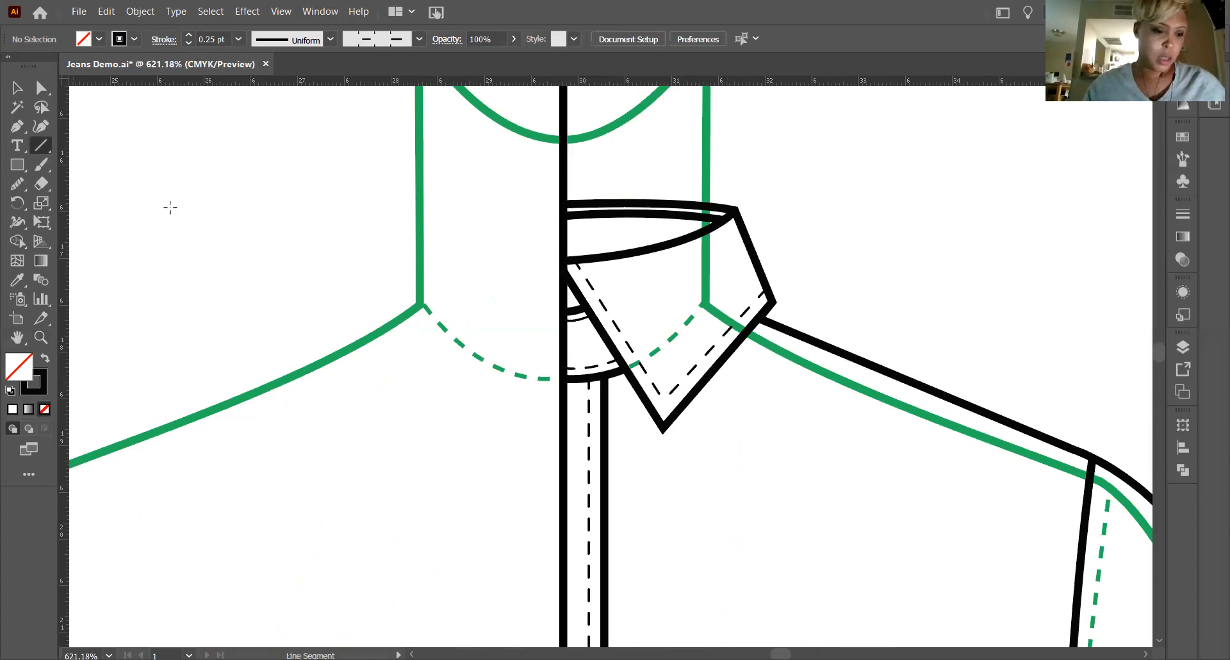
click(138, 191)
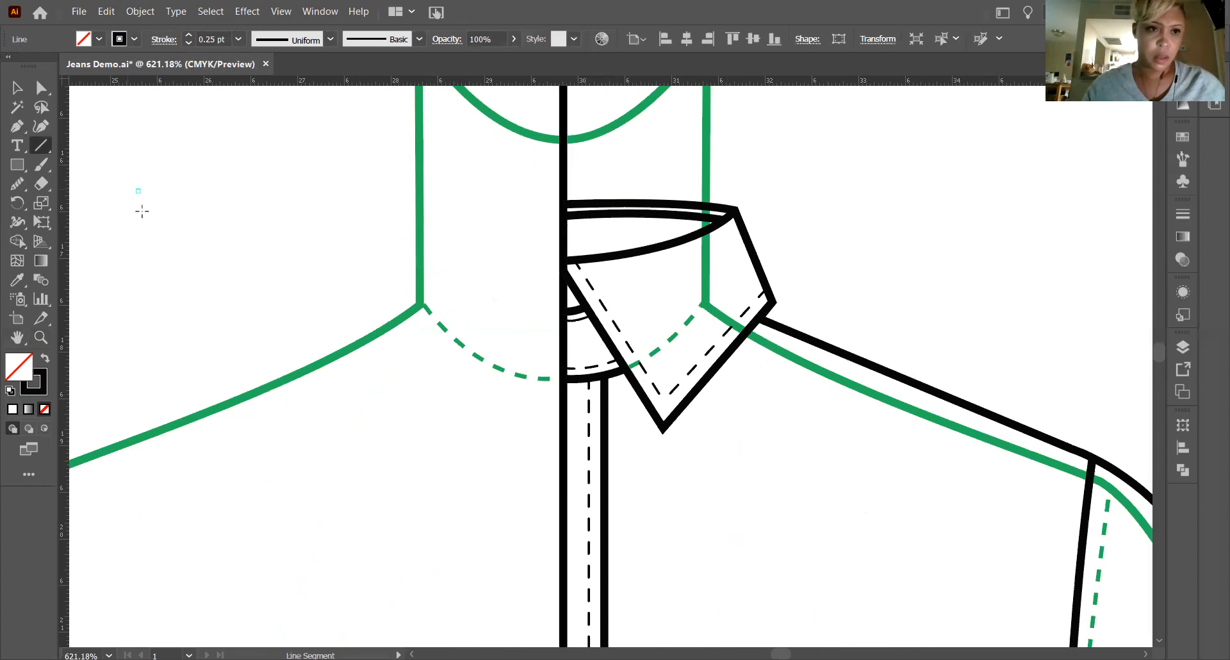
click(19, 89)
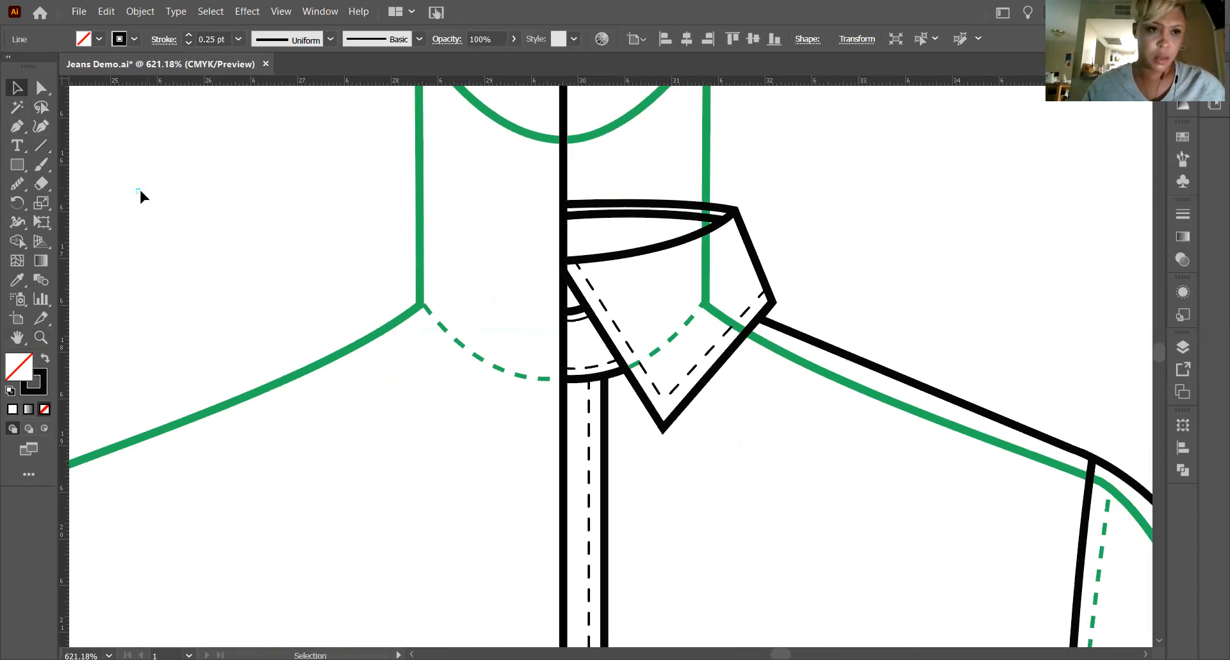
click(148, 204)
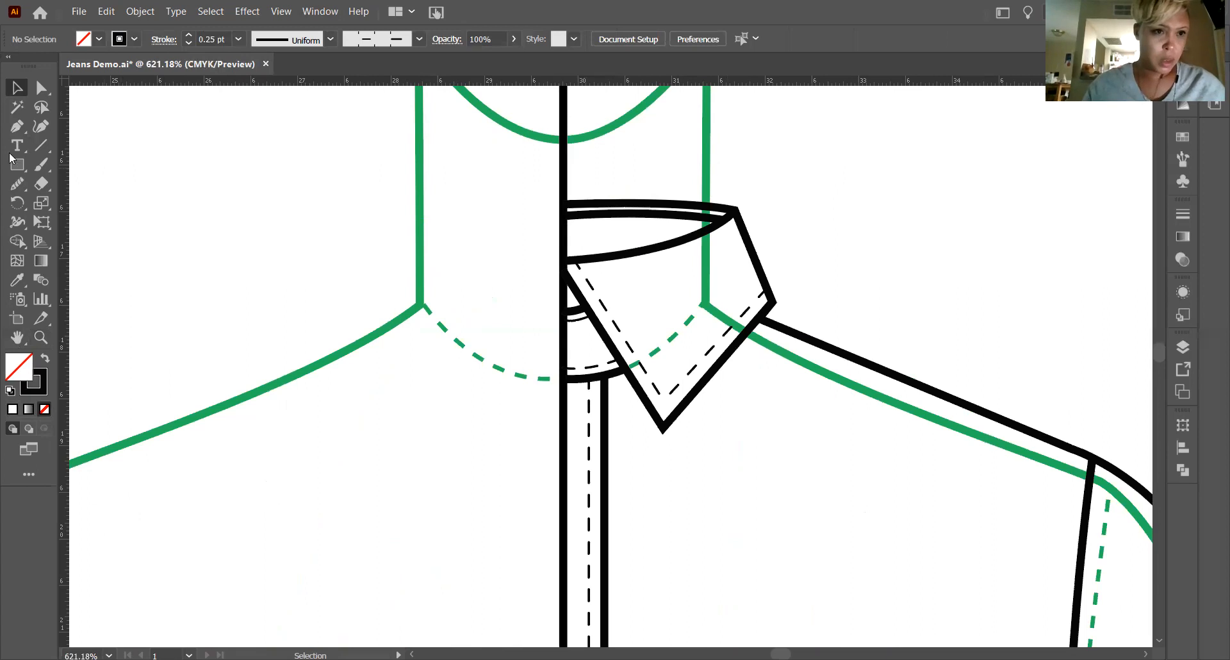
Draw a horizontal sample line in the empty area beside the neck and display its full stroke settings.
click(45, 148)
drag(137, 166, 417, 258)
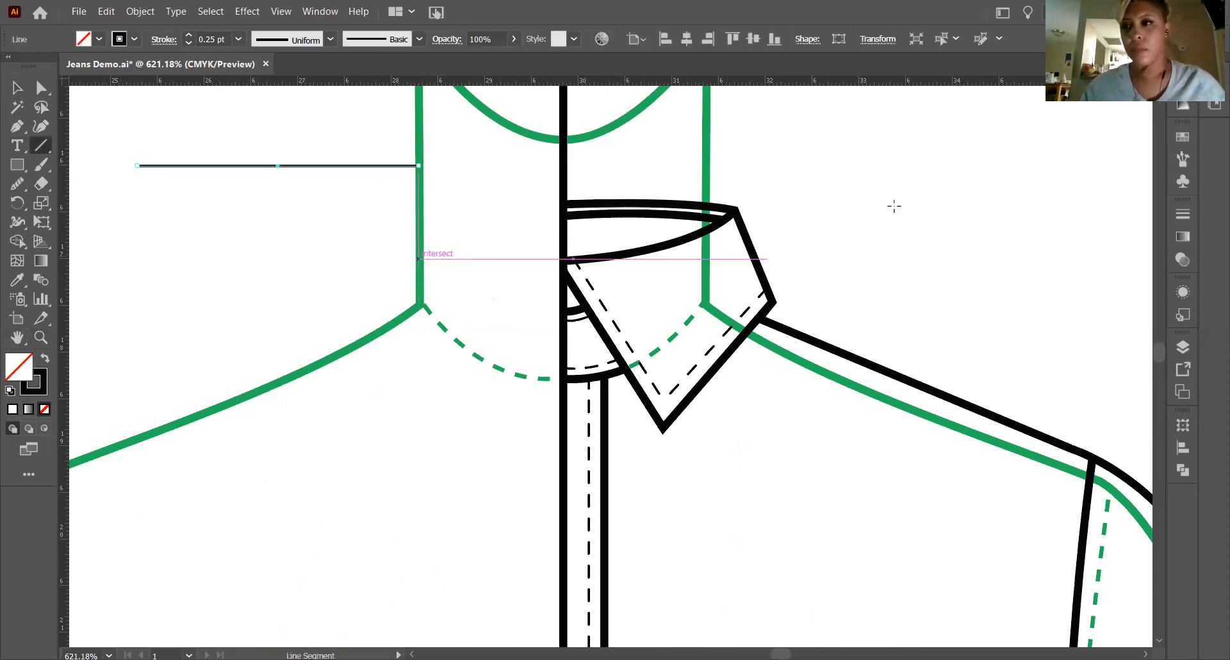
click(1183, 214)
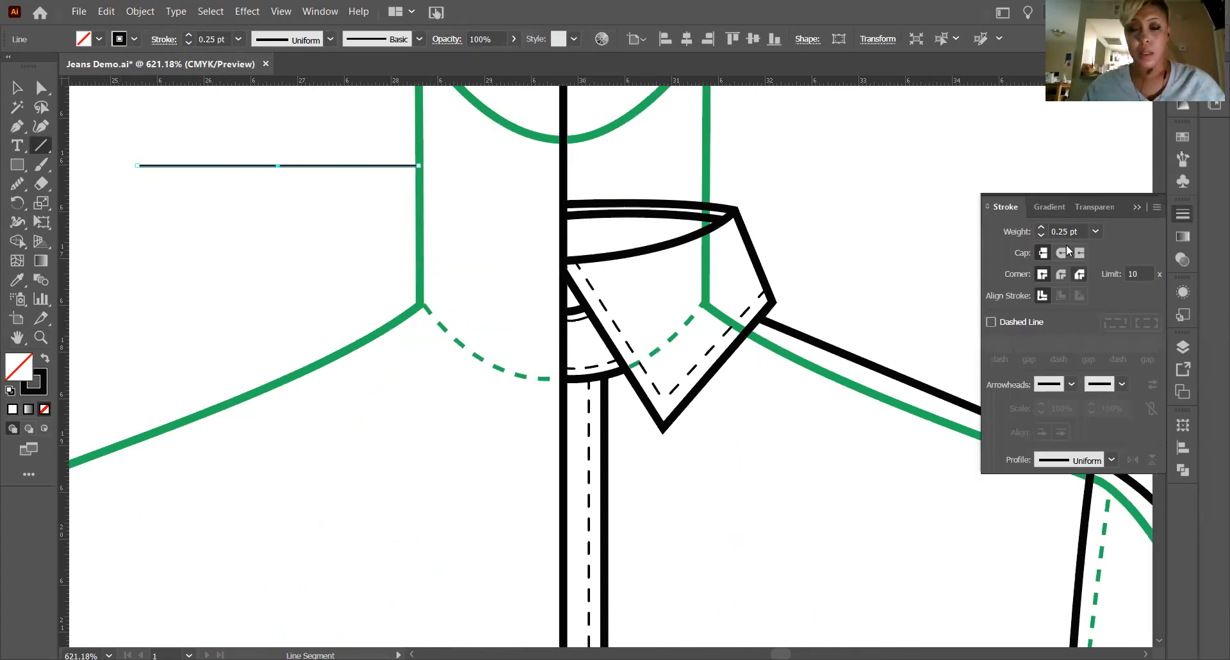
key(v)
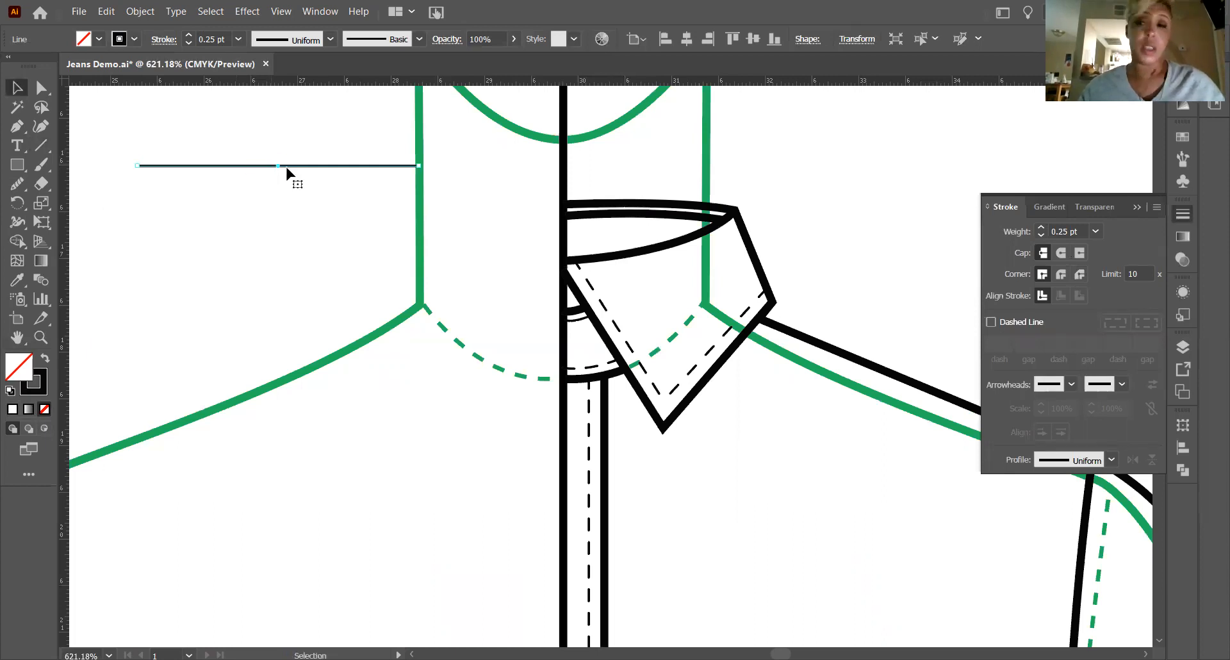
Give the sample line a round cap and a dashed stroke with 2 pt dashes and 1 pt gaps.
click(1096, 233)
click(1084, 230)
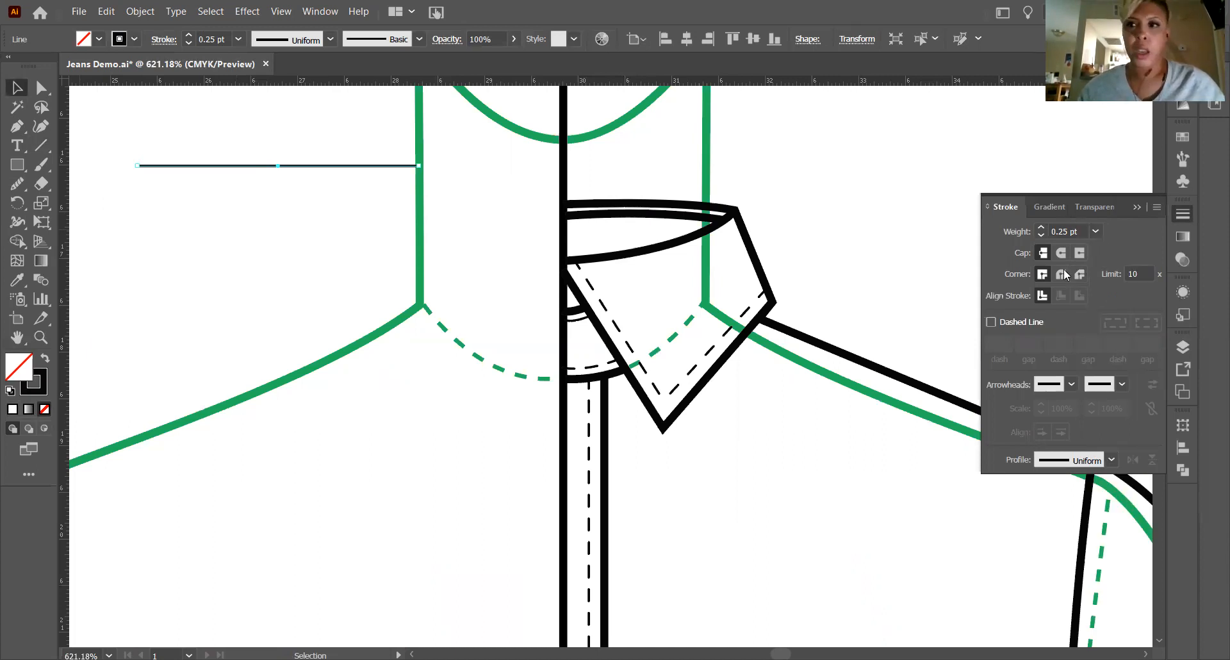
click(1061, 253)
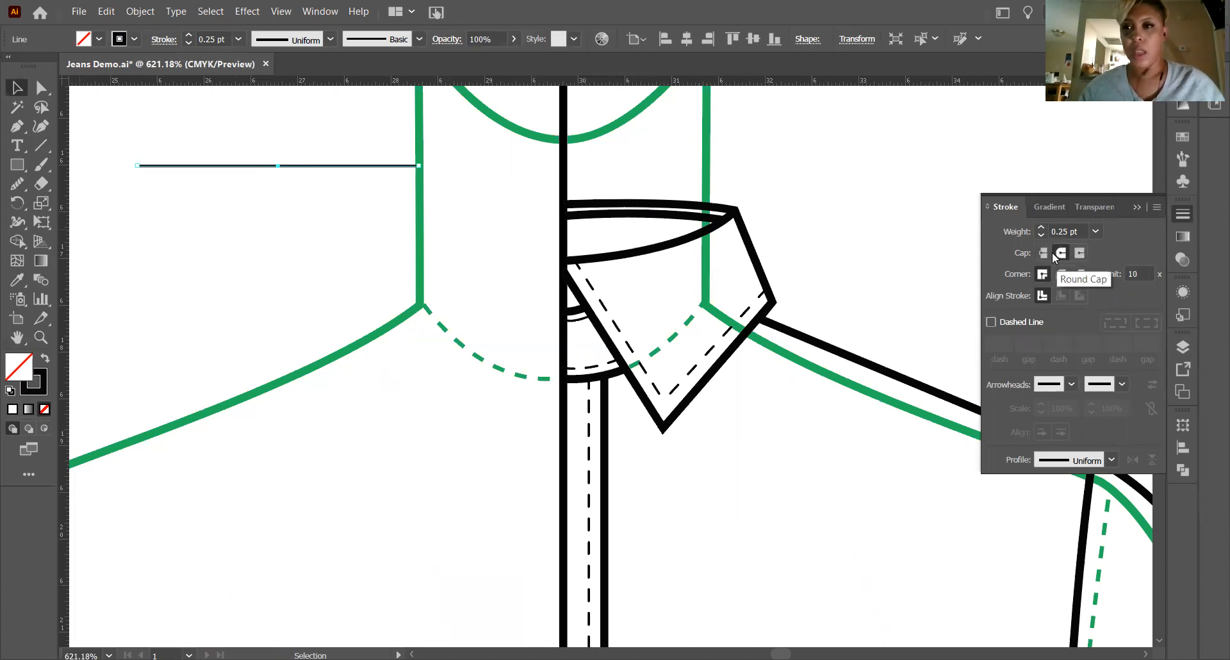
click(990, 322)
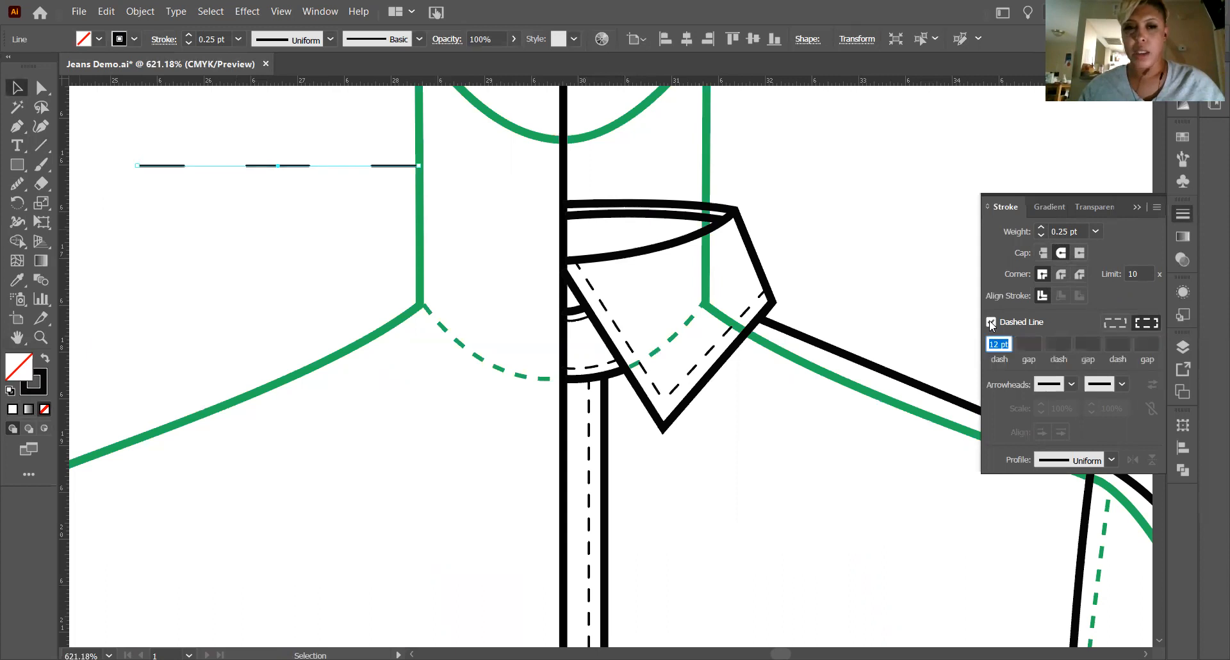
text(2)
click(1027, 343)
text(1)
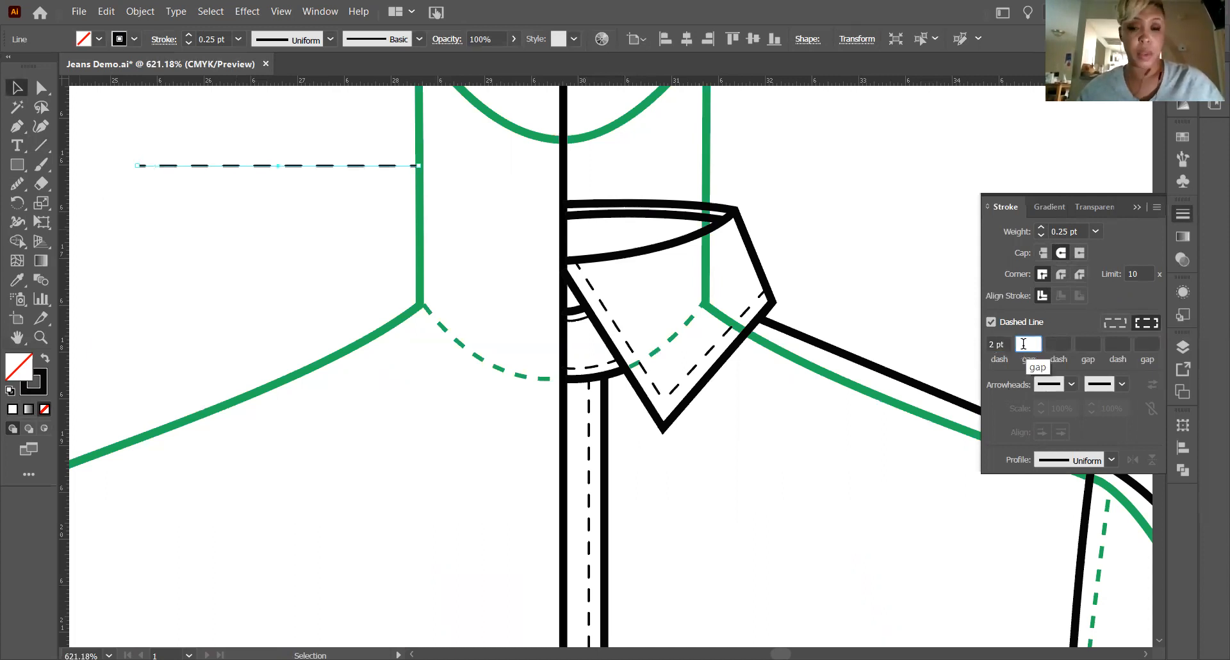
click(1055, 322)
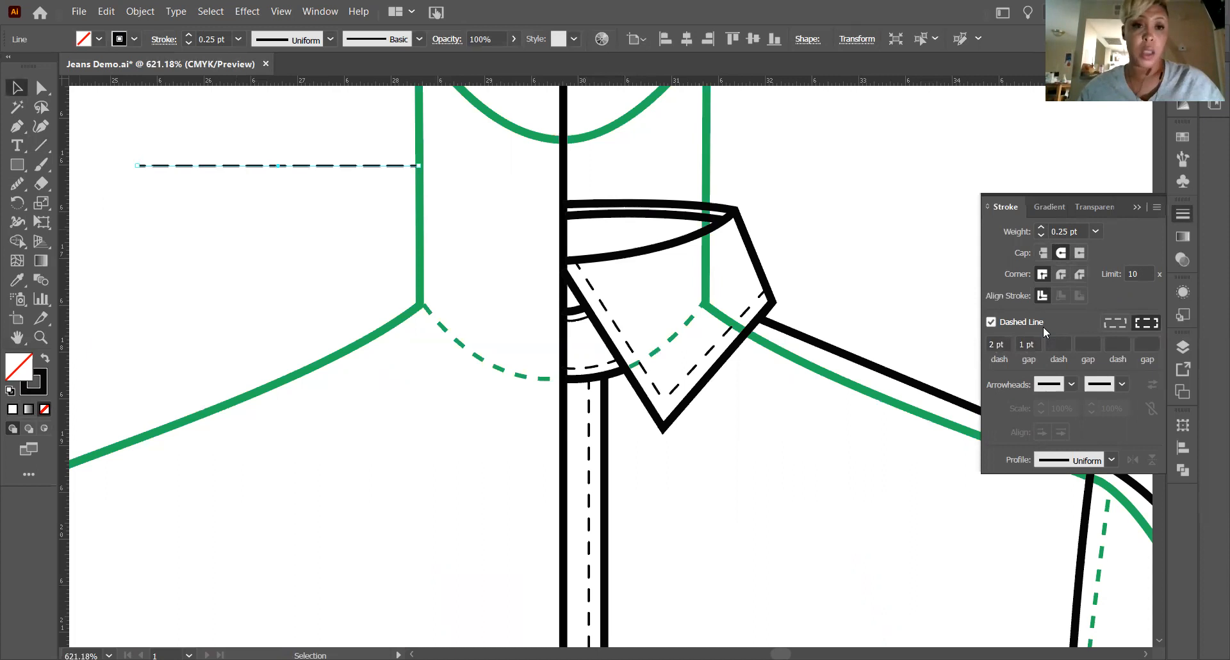
Delete the dashed sample line beside the neck.
click(230, 264)
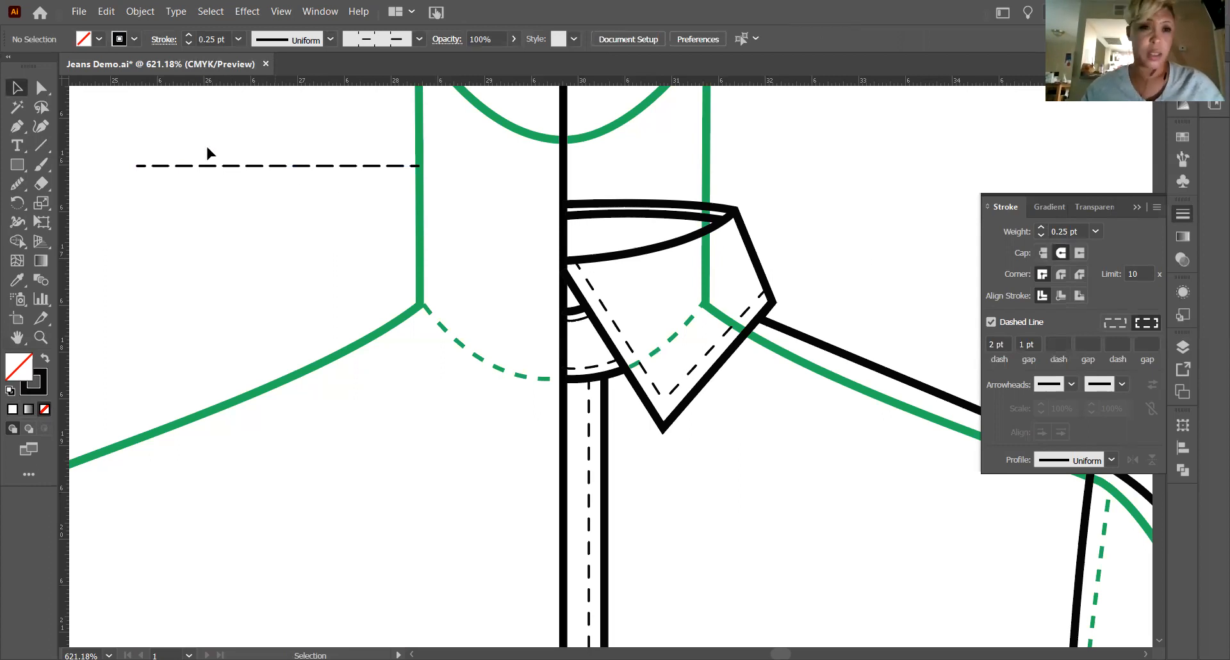
click(206, 166)
key(Delete)
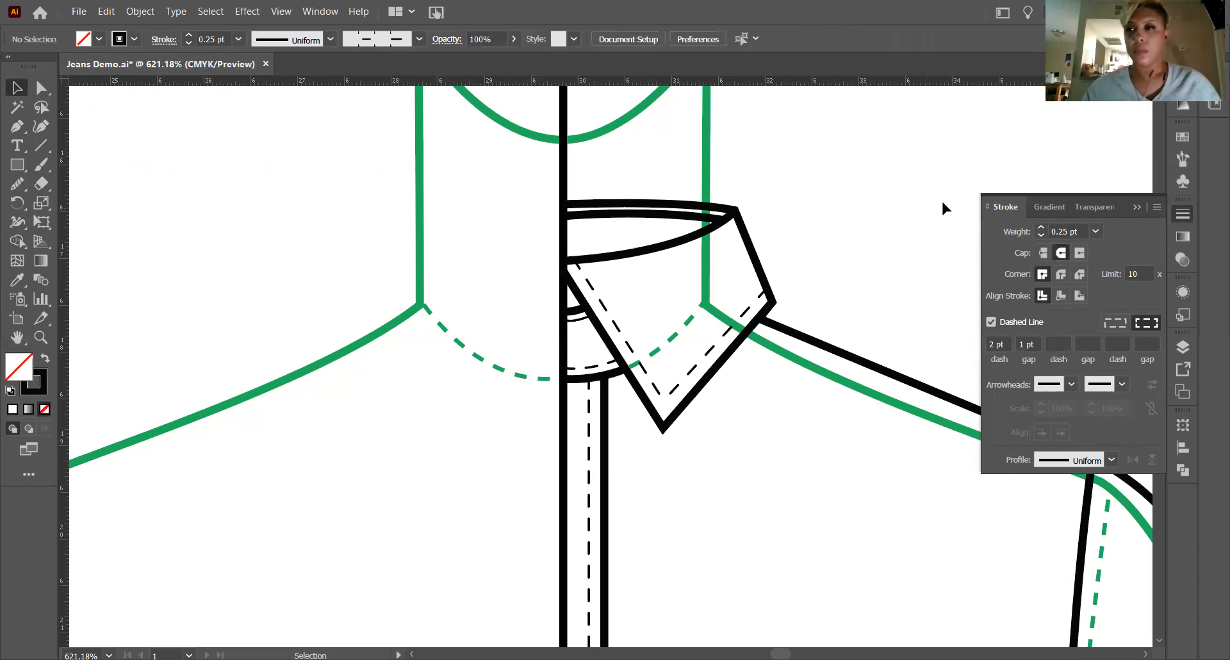
Apply the dashed stitch brush at 0.25 pt to the inner line just below the collar's upper edge and deselect it.
click(646, 213)
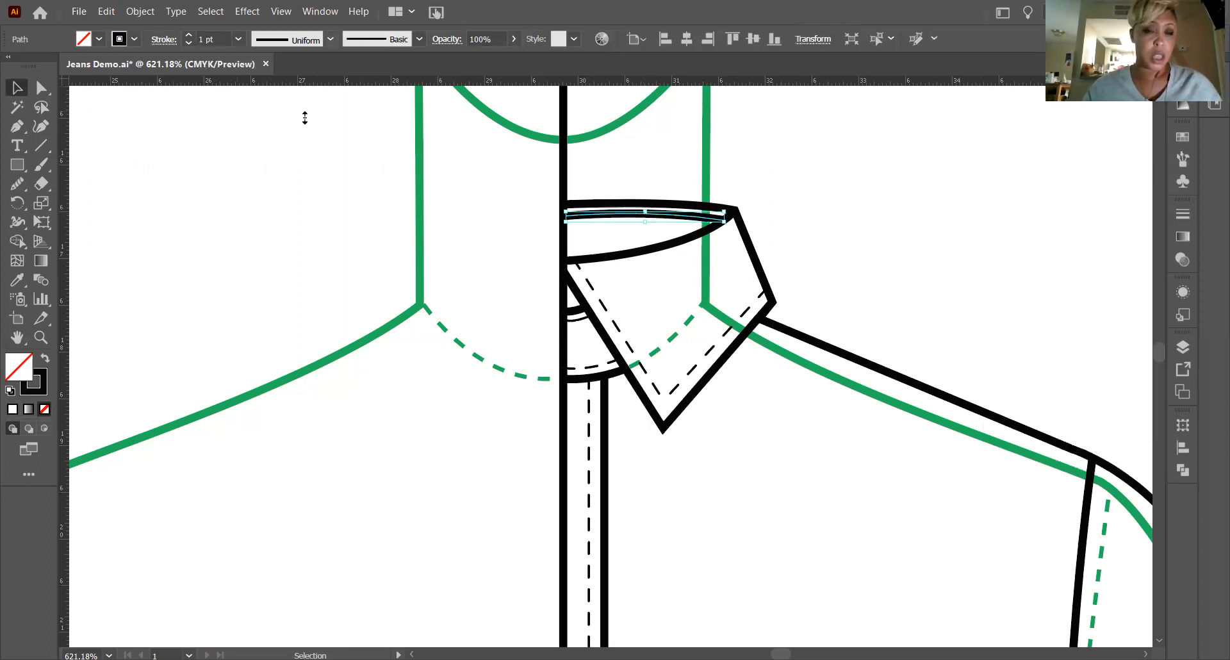
click(419, 39)
click(367, 124)
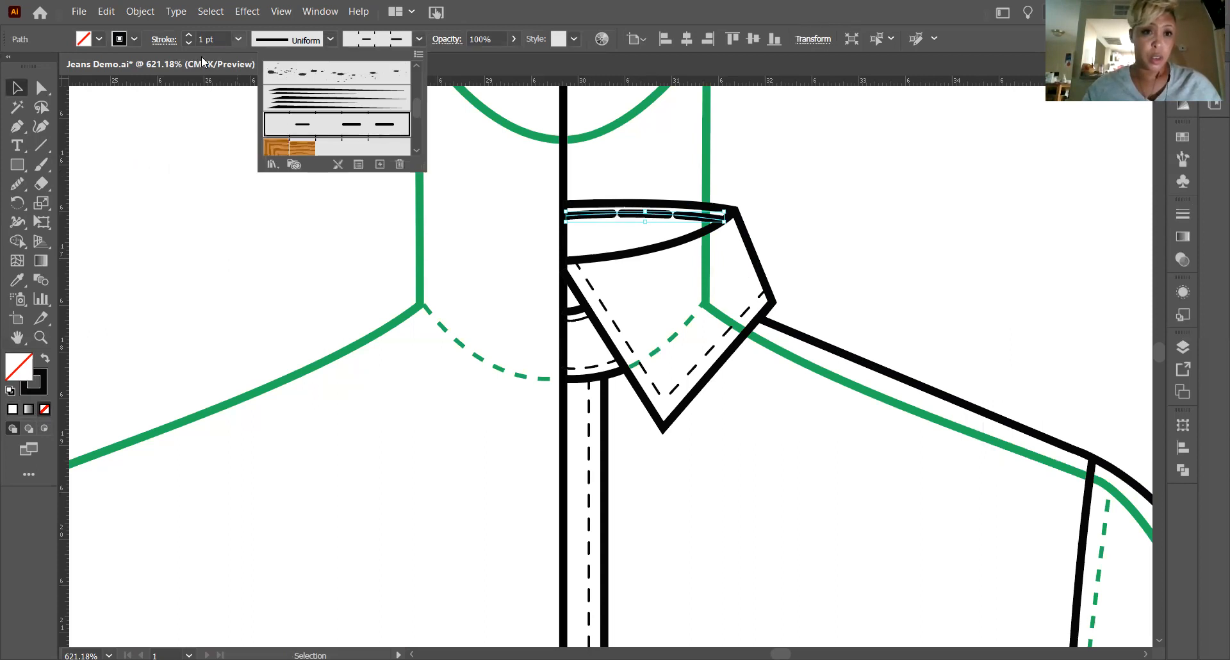
click(238, 39)
click(264, 55)
click(291, 192)
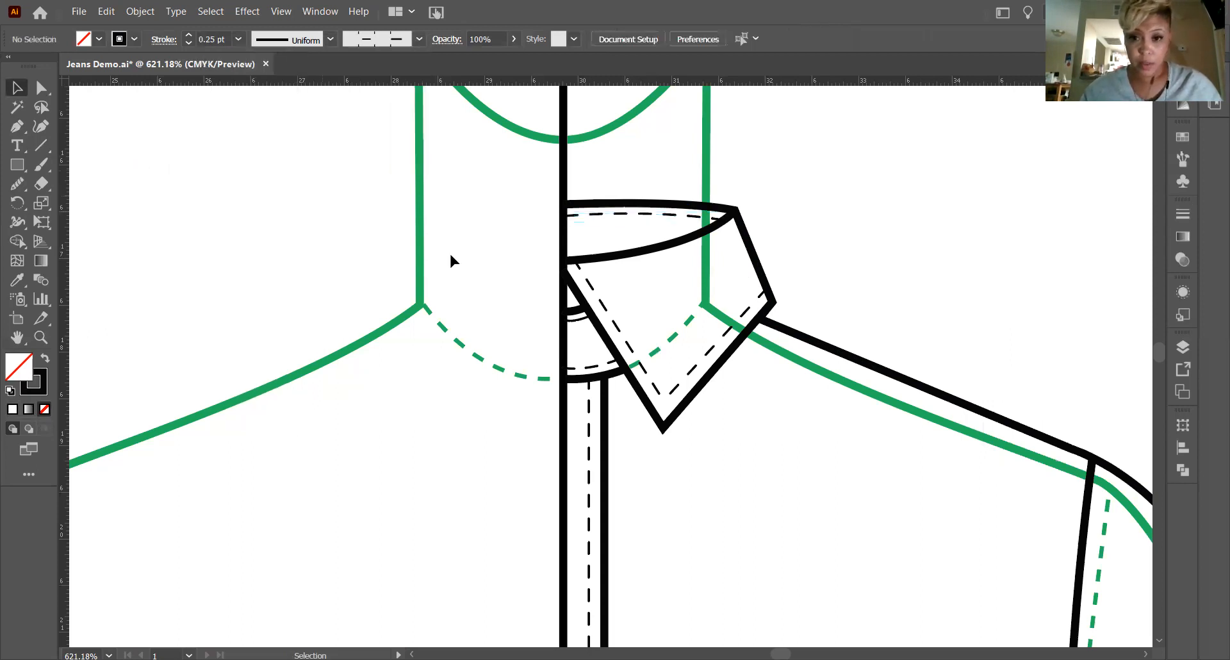
Select the short curved seam line inside the neck opening and try the dashed stitch brush on it.
click(575, 316)
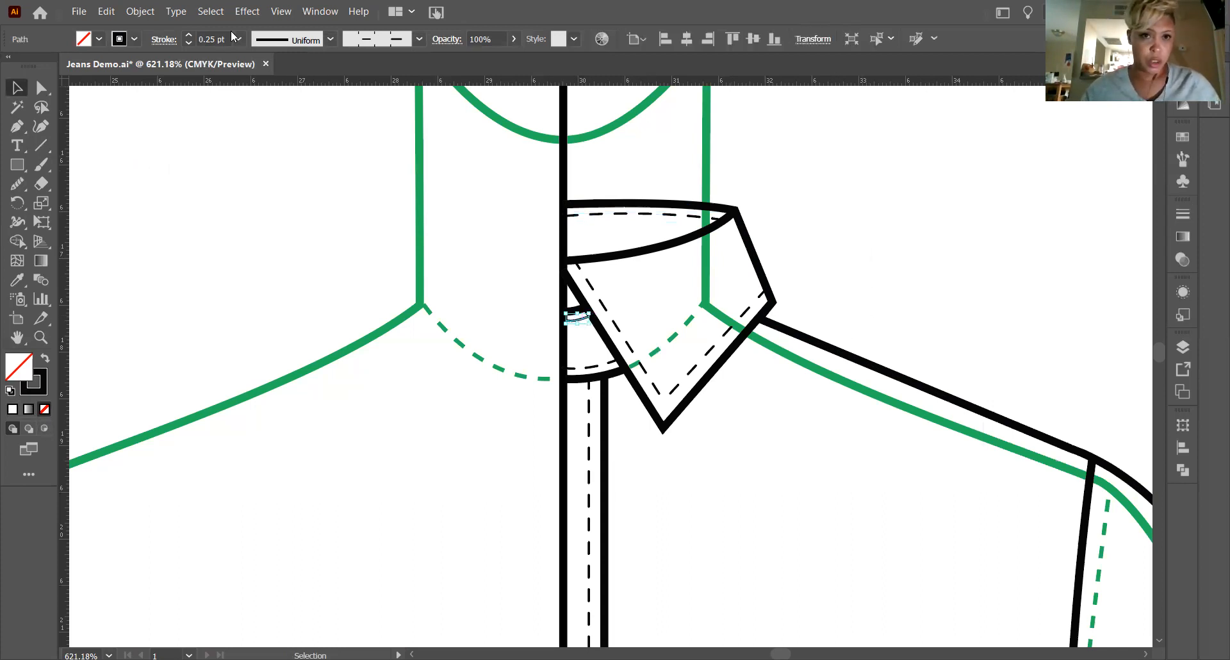
click(441, 229)
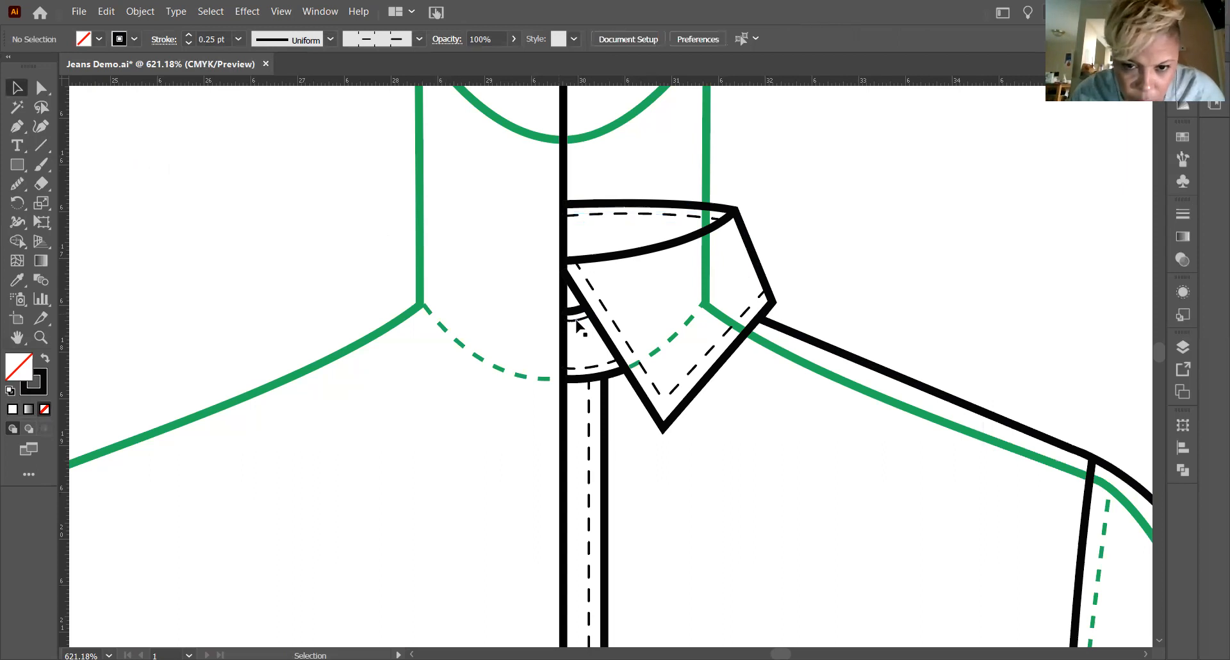
click(41, 337)
drag(617, 356, 940, 473)
click(18, 87)
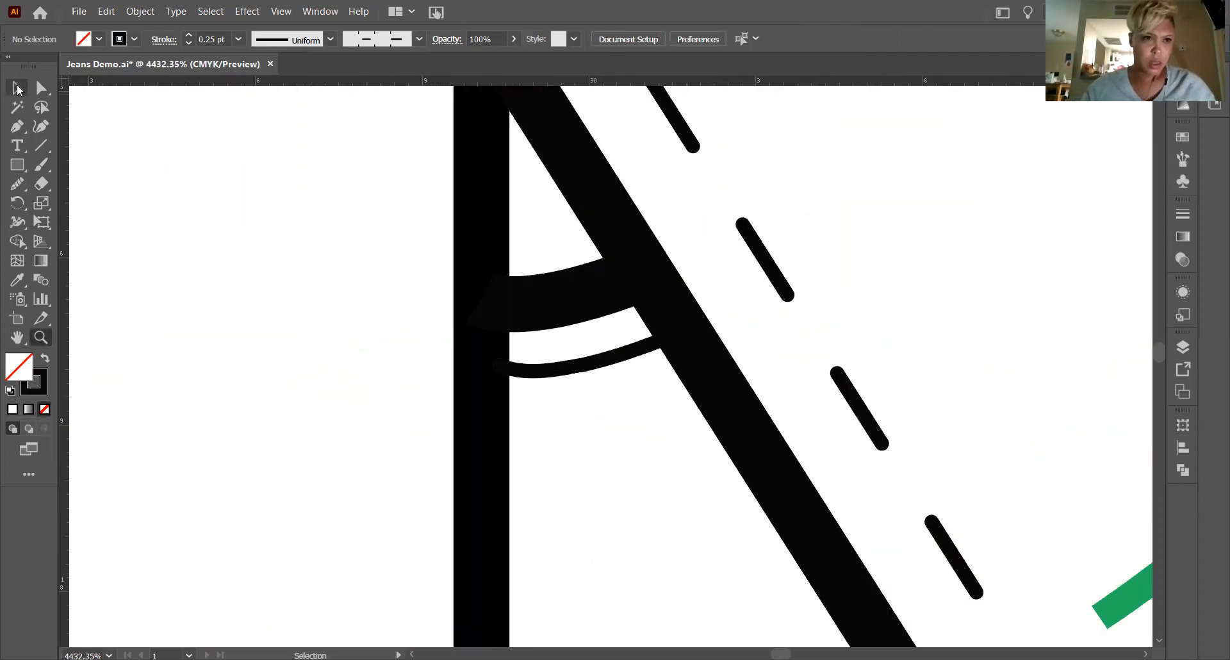
click(566, 367)
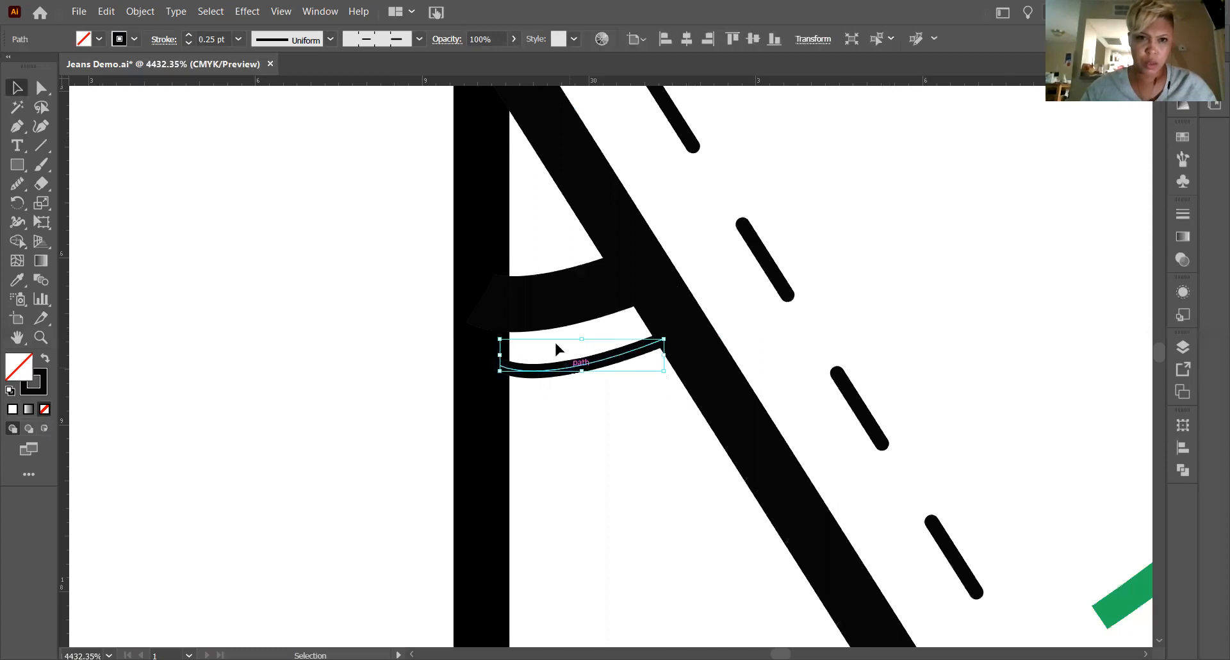
click(419, 39)
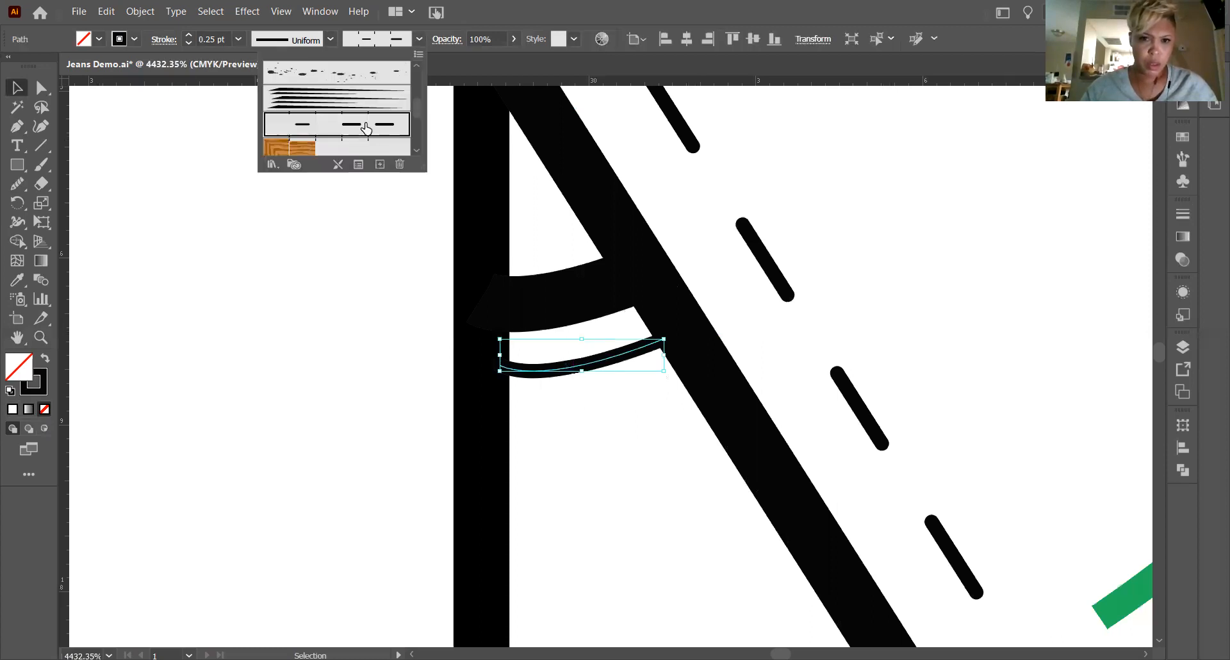
click(289, 90)
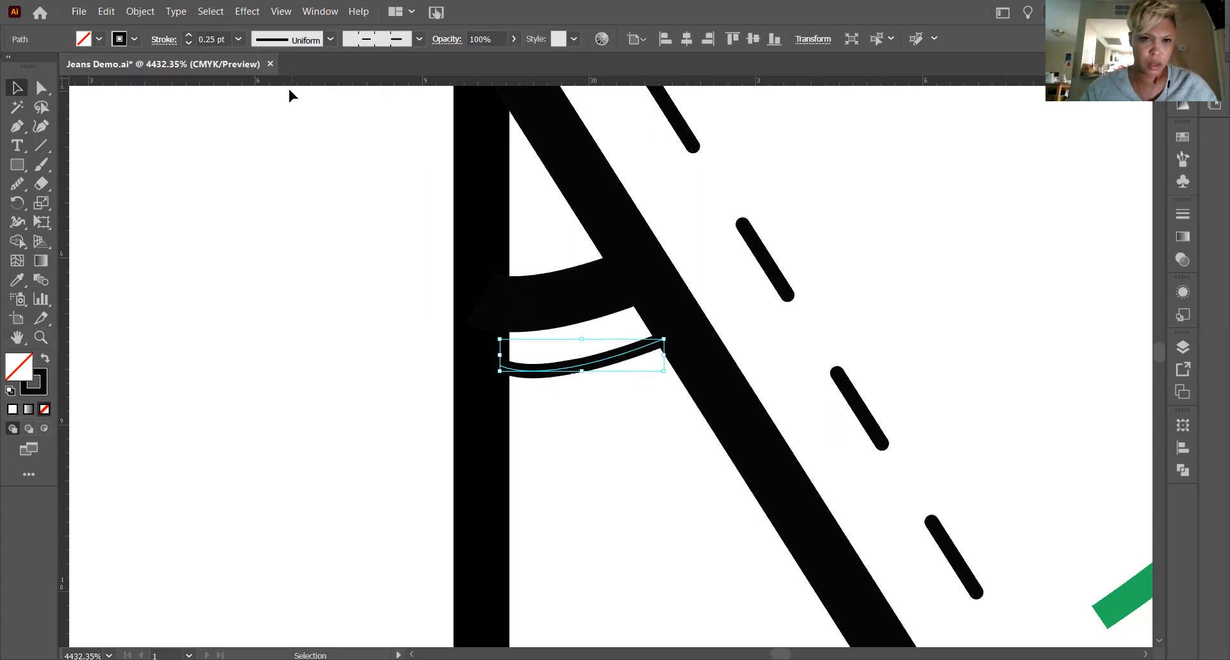
scroll(452, 354, up, 3)
scroll(452, 354, down, 8)
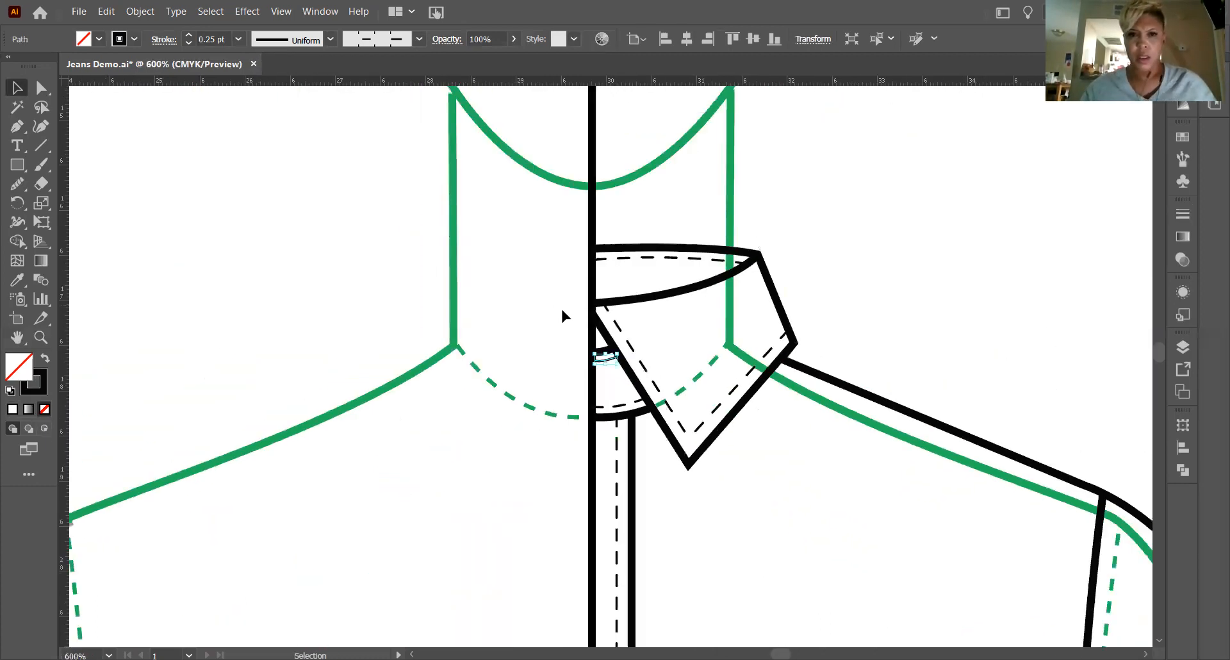
Give the short neck curve a dashed stroke with 2 pt dashes and 1 pt gaps, switch it to the Basic brush and deselect it.
click(1184, 215)
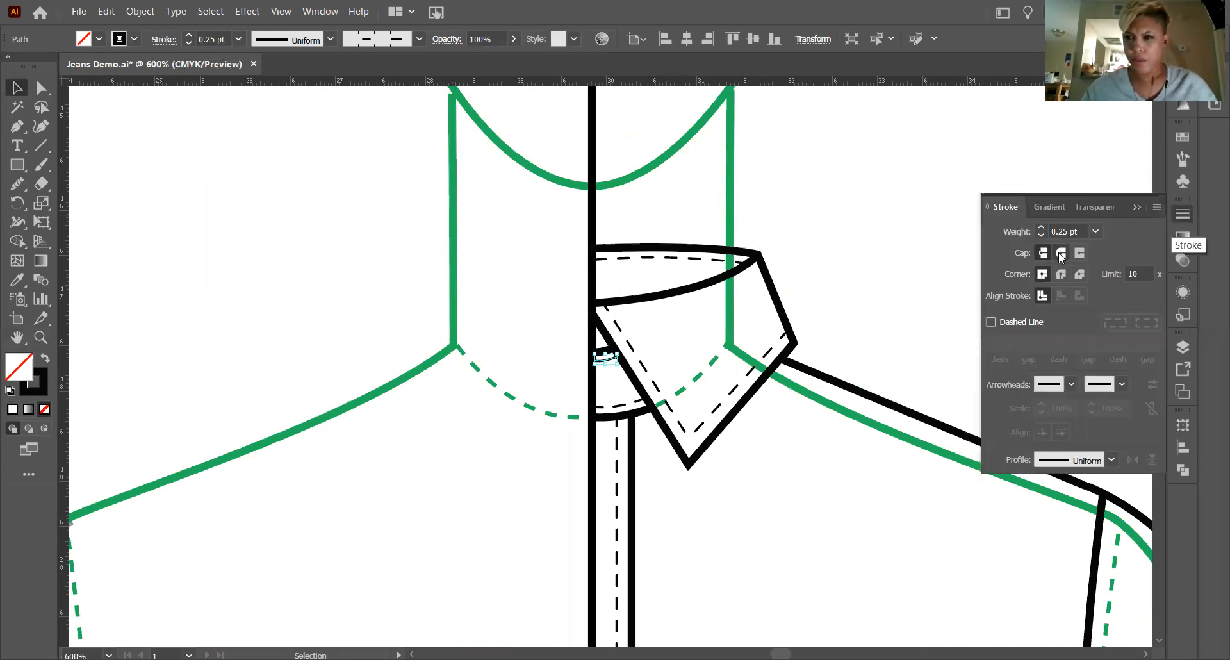
click(991, 322)
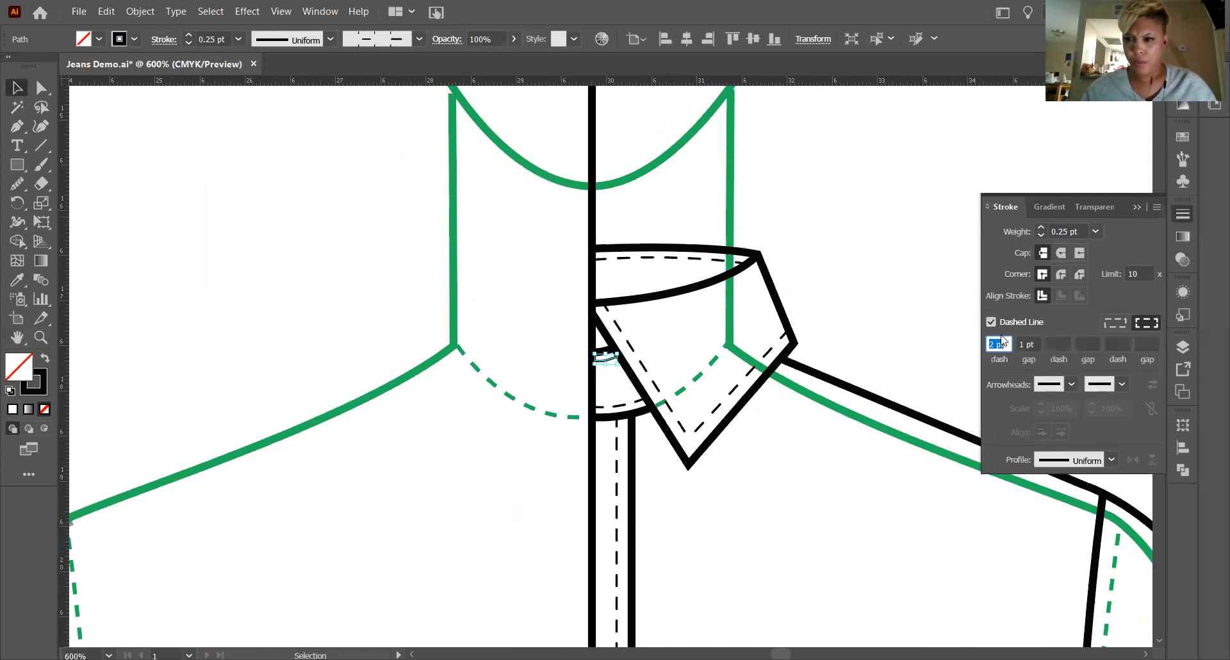
click(419, 38)
click(333, 83)
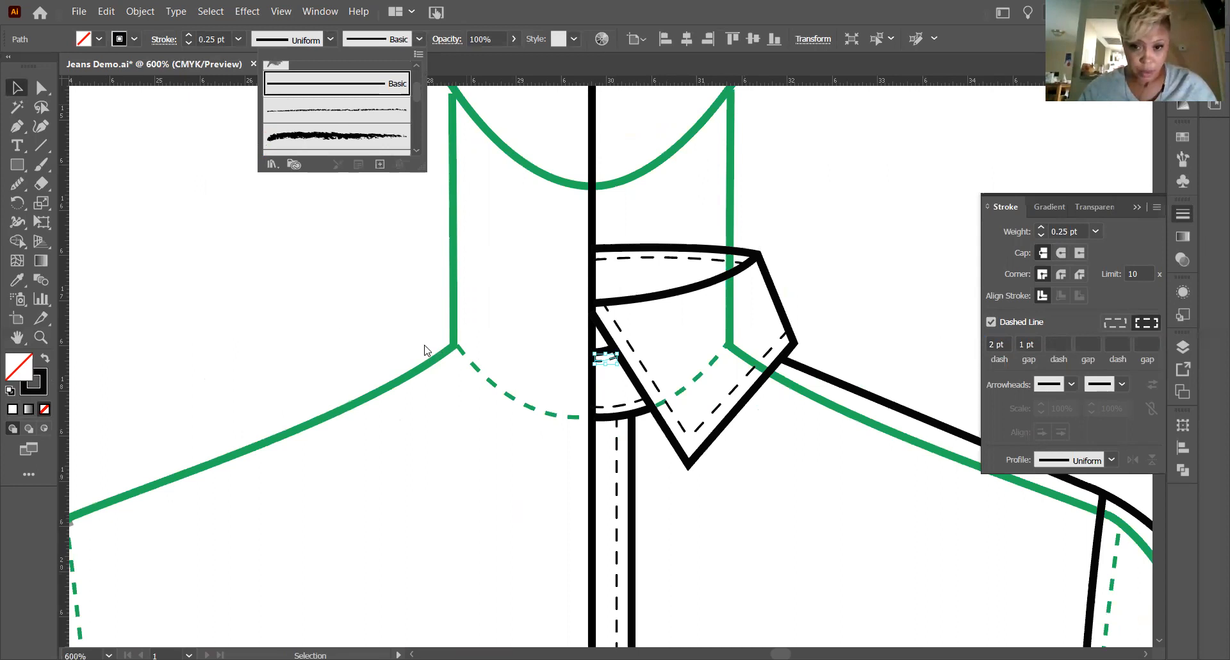
click(638, 365)
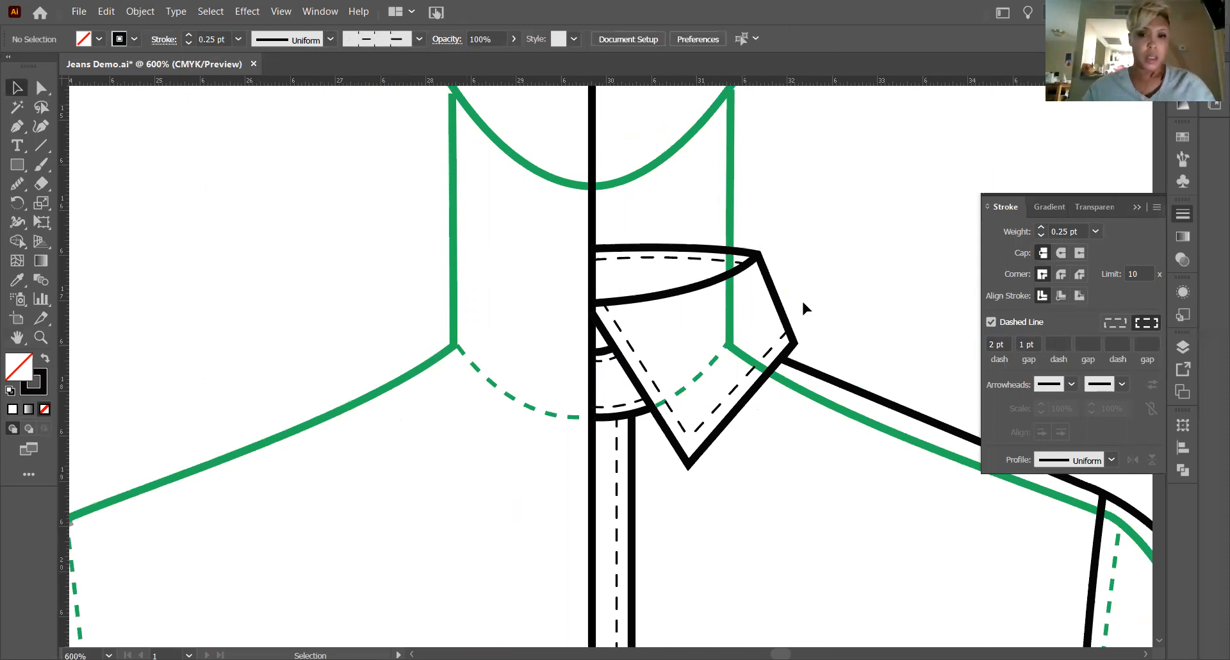
Examine the topstitching along the placket, hem, collar and cuff, and review the whole garment half over the body template.
scroll(801, 299, down, 1)
scroll(798, 310, down, 3)
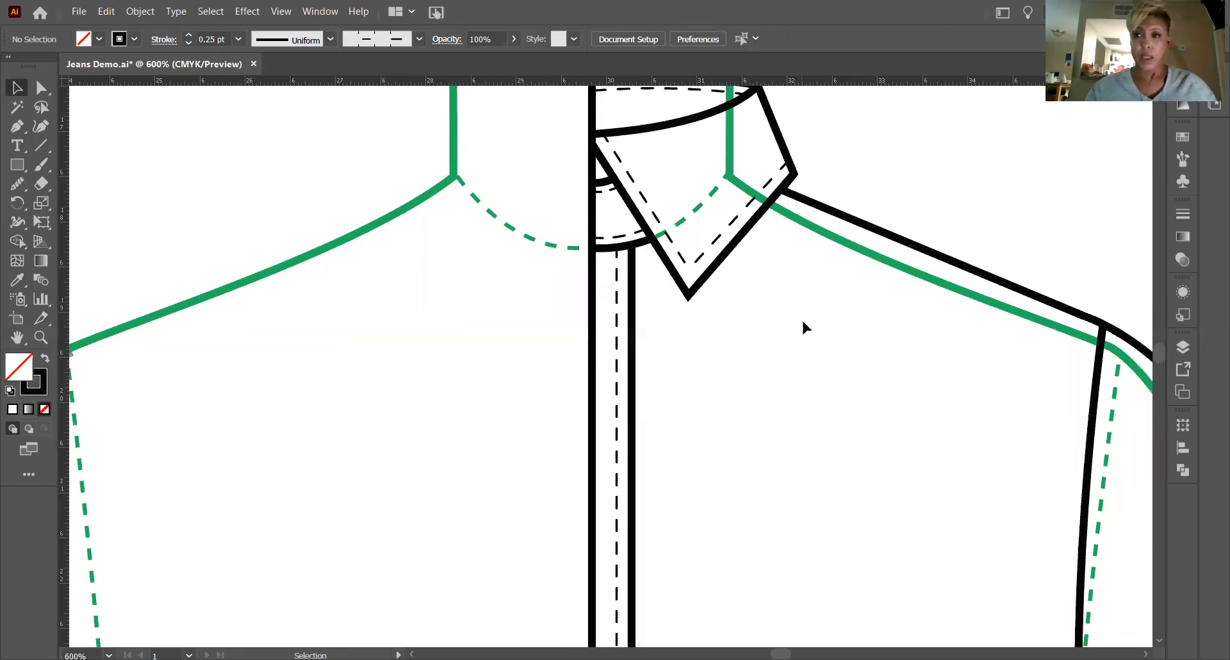
scroll(803, 321, down, 8)
scroll(818, 318, down, 3)
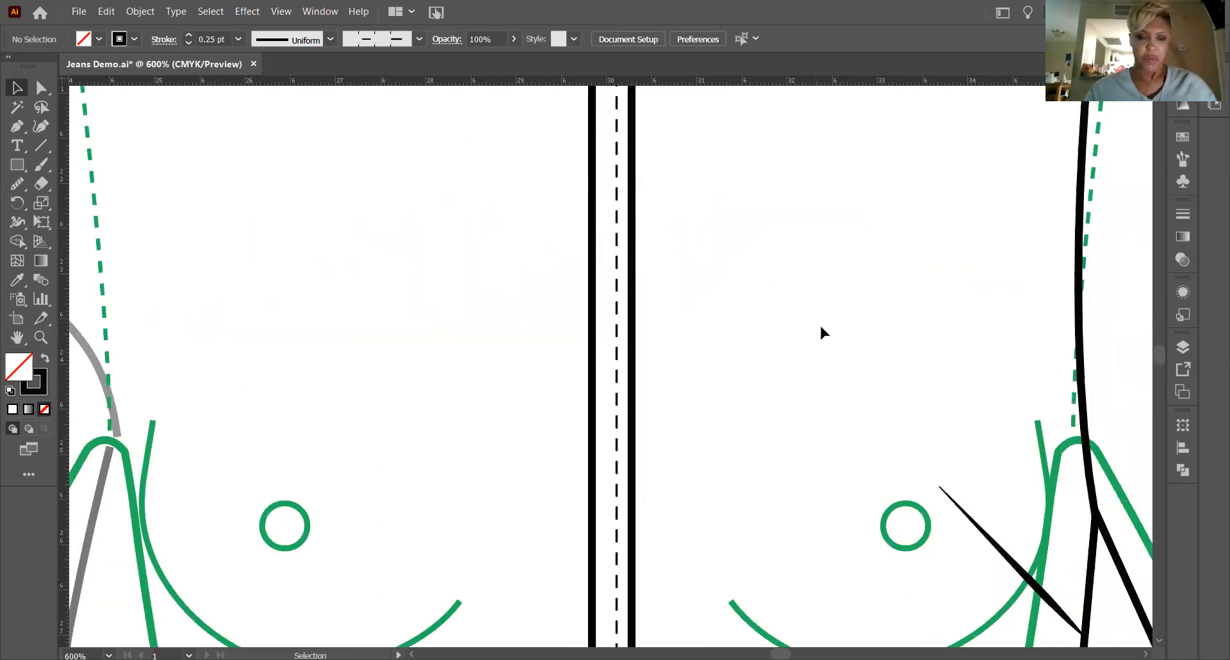
scroll(820, 318, down, 8)
scroll(824, 311, down, 8)
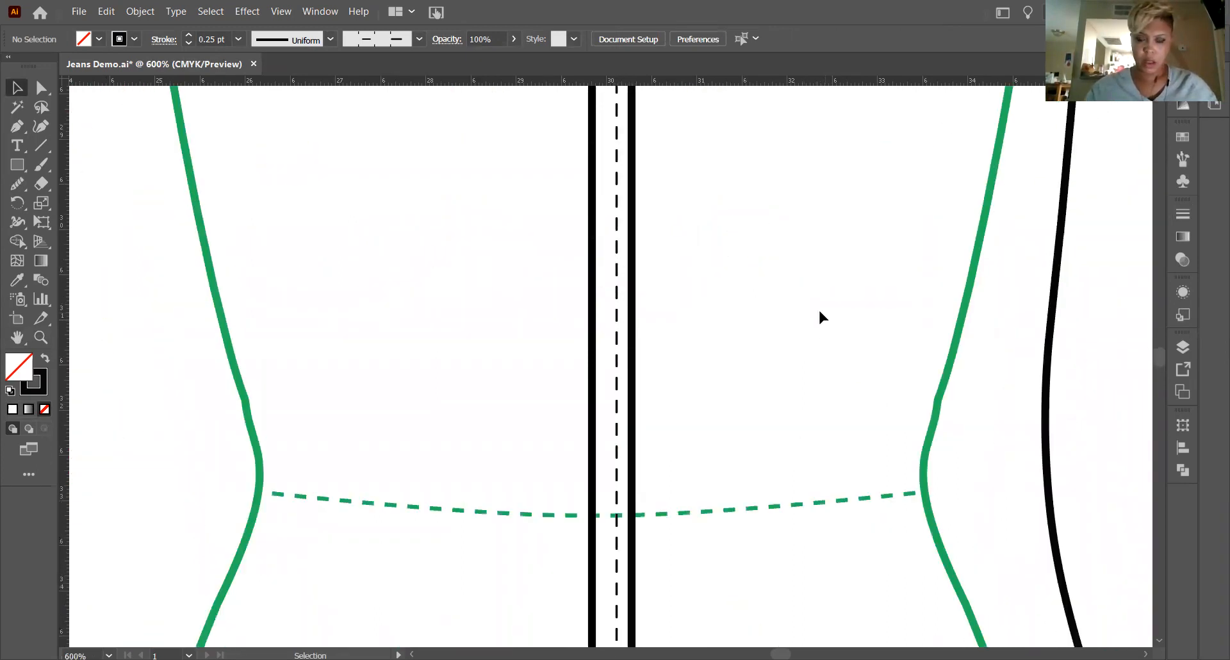
scroll(818, 317, down, 7)
scroll(818, 312, down, 8)
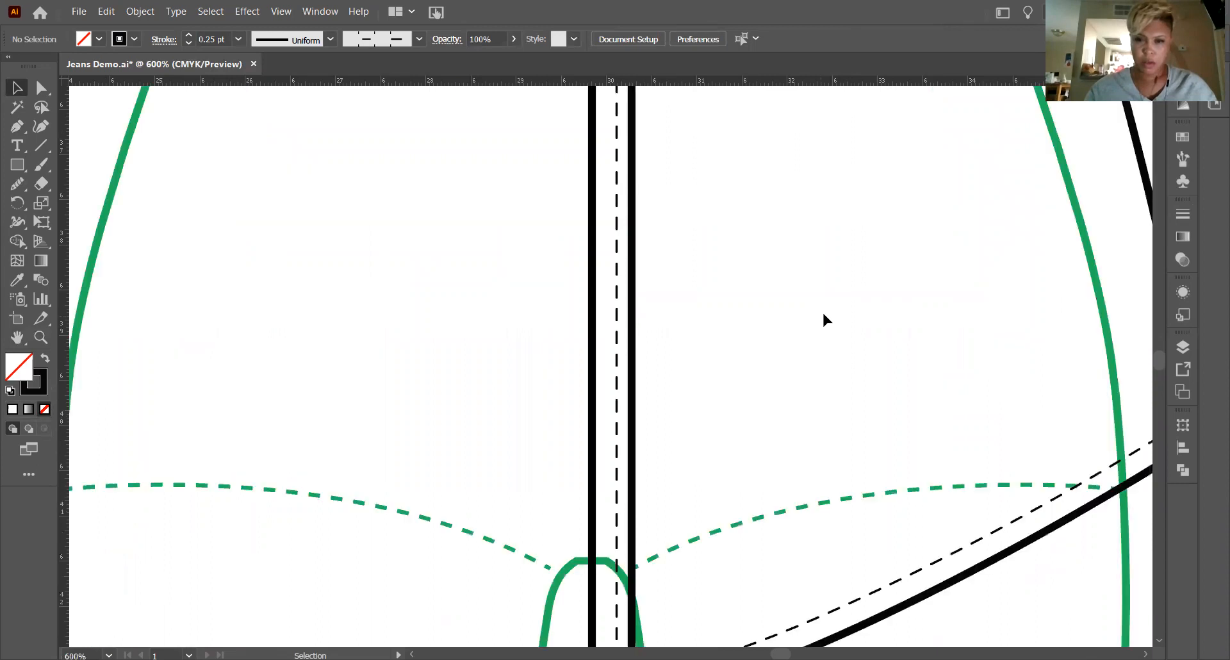
scroll(821, 309, down, 3)
click(21, 339)
drag(826, 383, 530, 484)
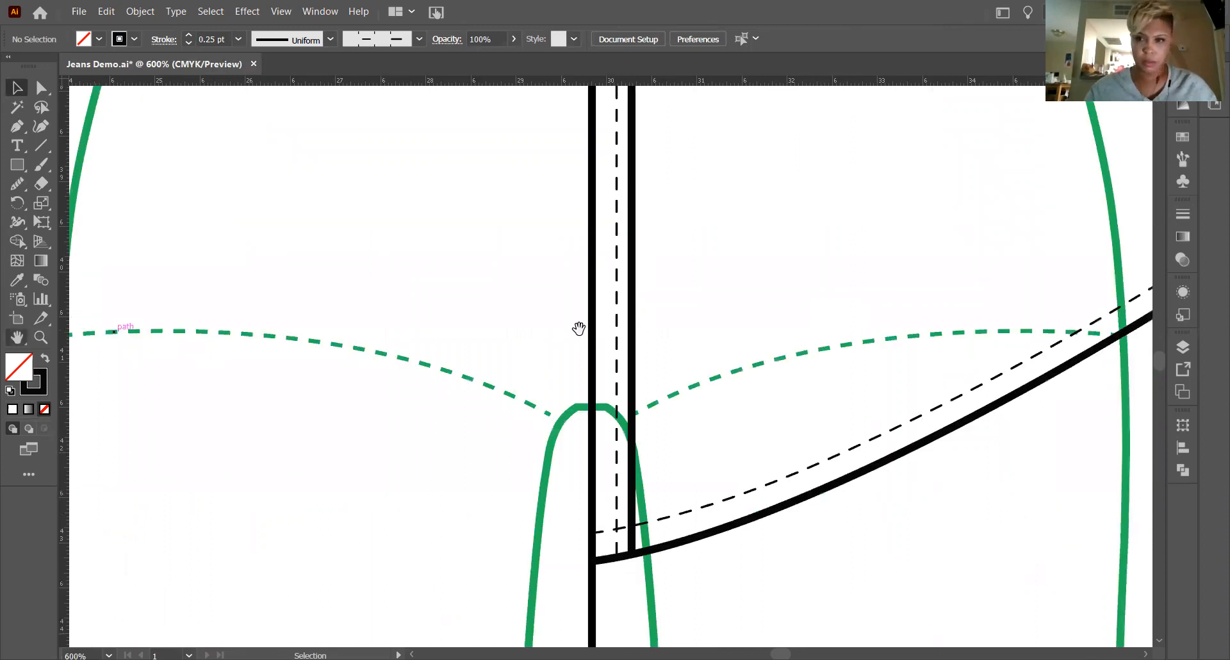
scroll(512, 311, up, 6)
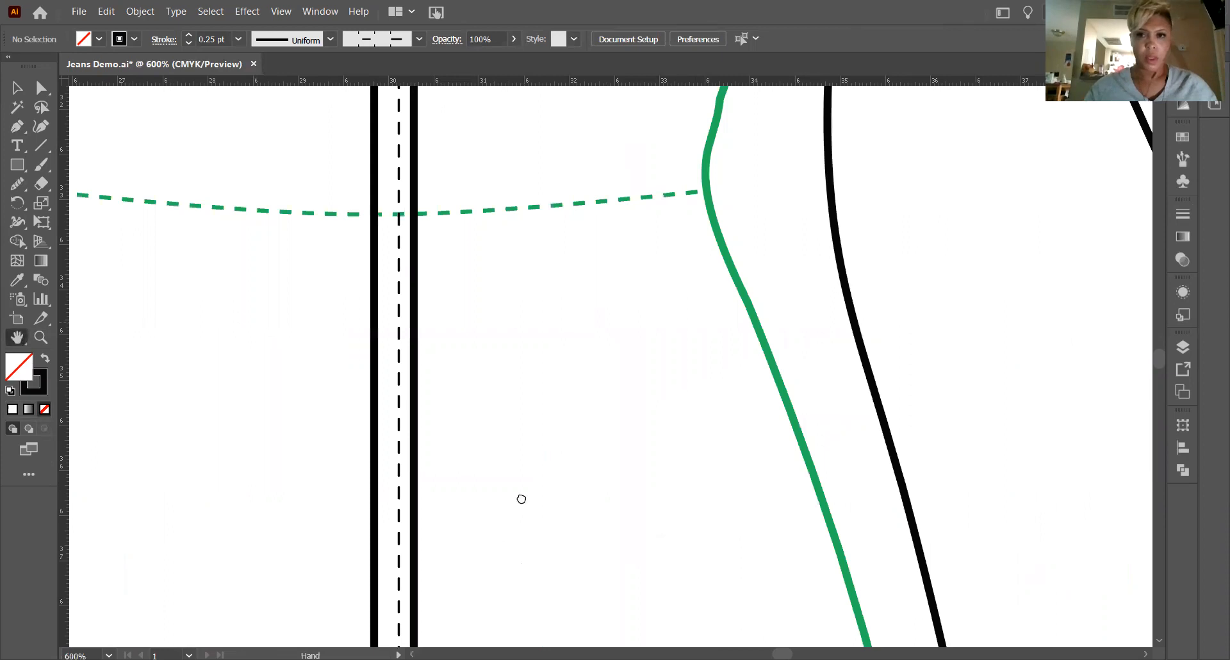
scroll(520, 493, up, 5)
scroll(516, 503, up, 6)
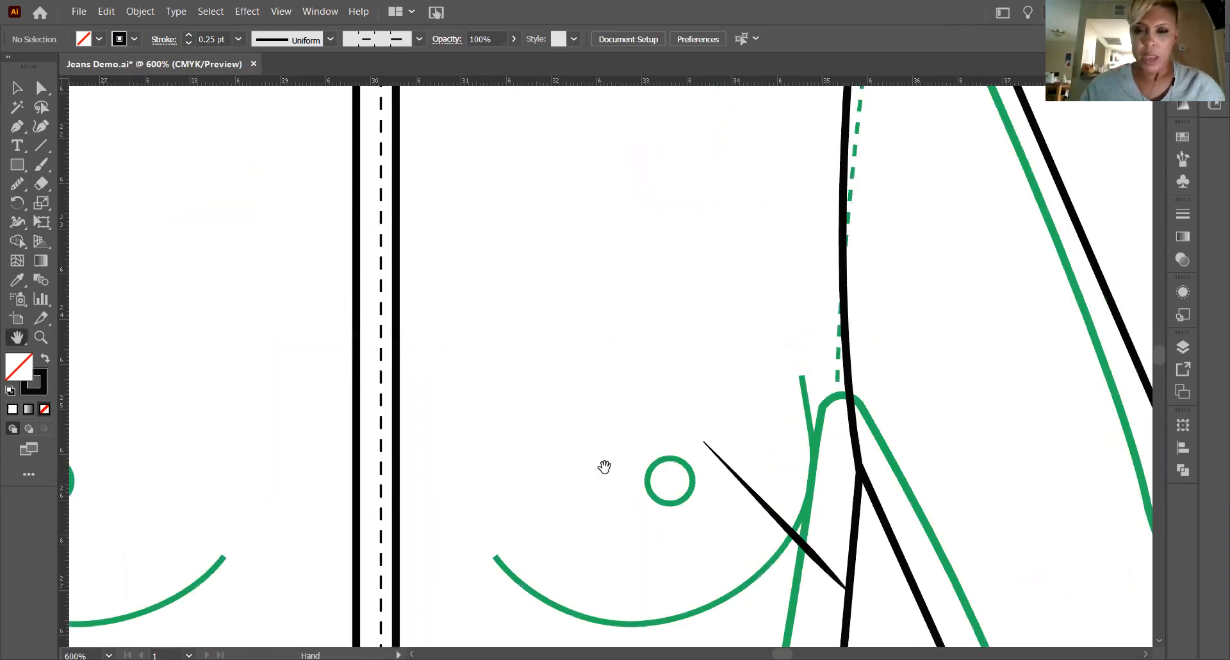
scroll(630, 449, up, 2)
scroll(626, 540, right, 3)
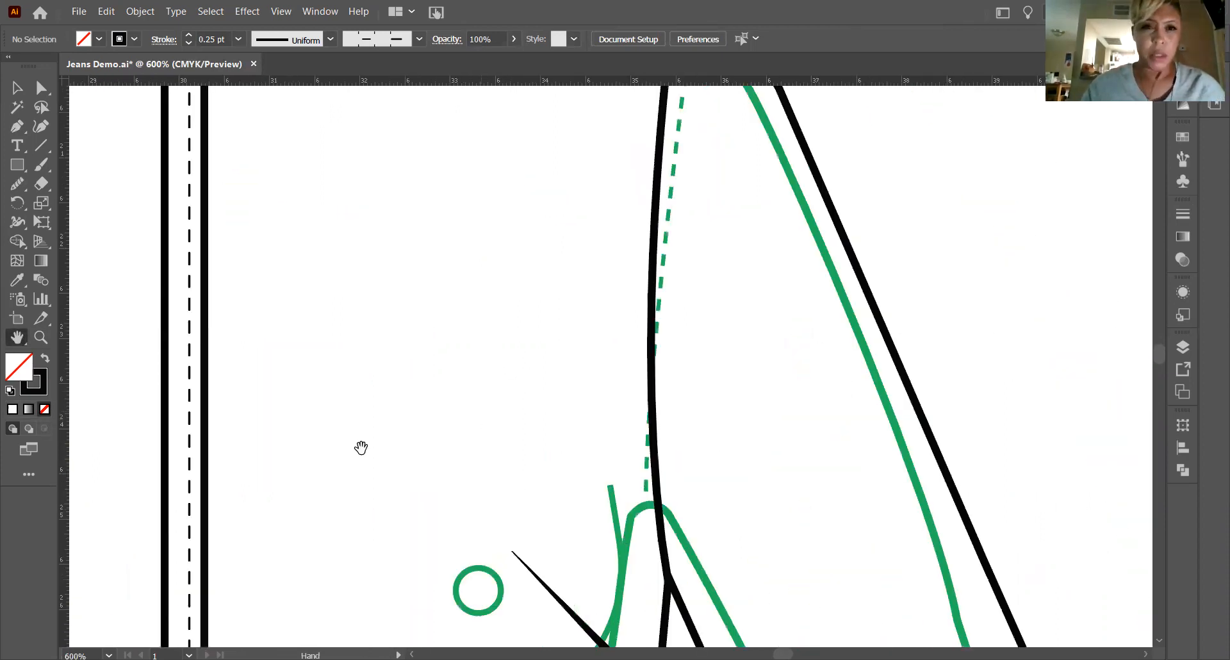
scroll(359, 445, up, 6)
scroll(564, 416, left, 5)
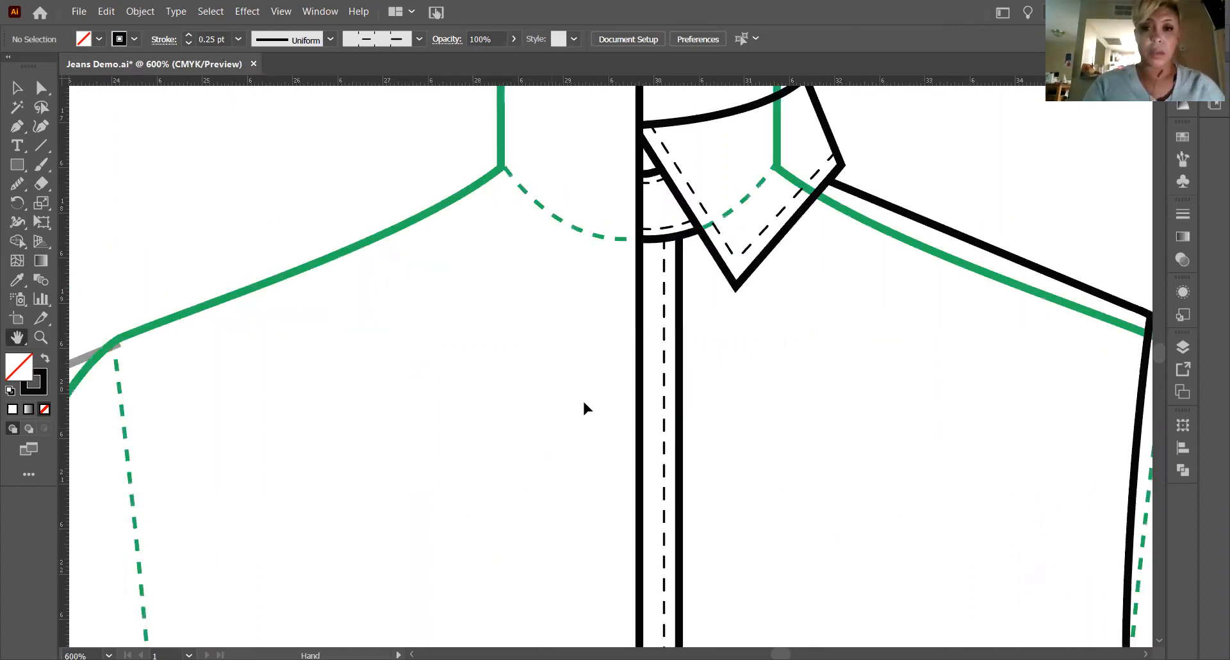
scroll(582, 399, down, 1)
scroll(614, 390, down, 3)
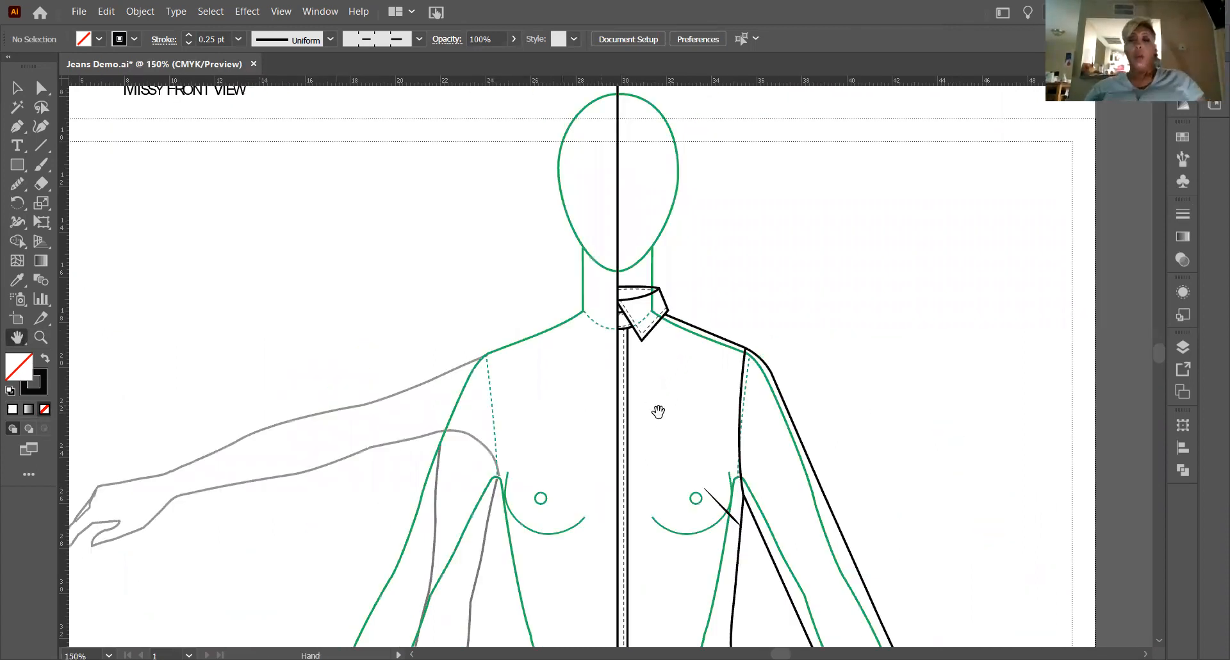
scroll(657, 417, down, 5)
scroll(656, 432, down, 2)
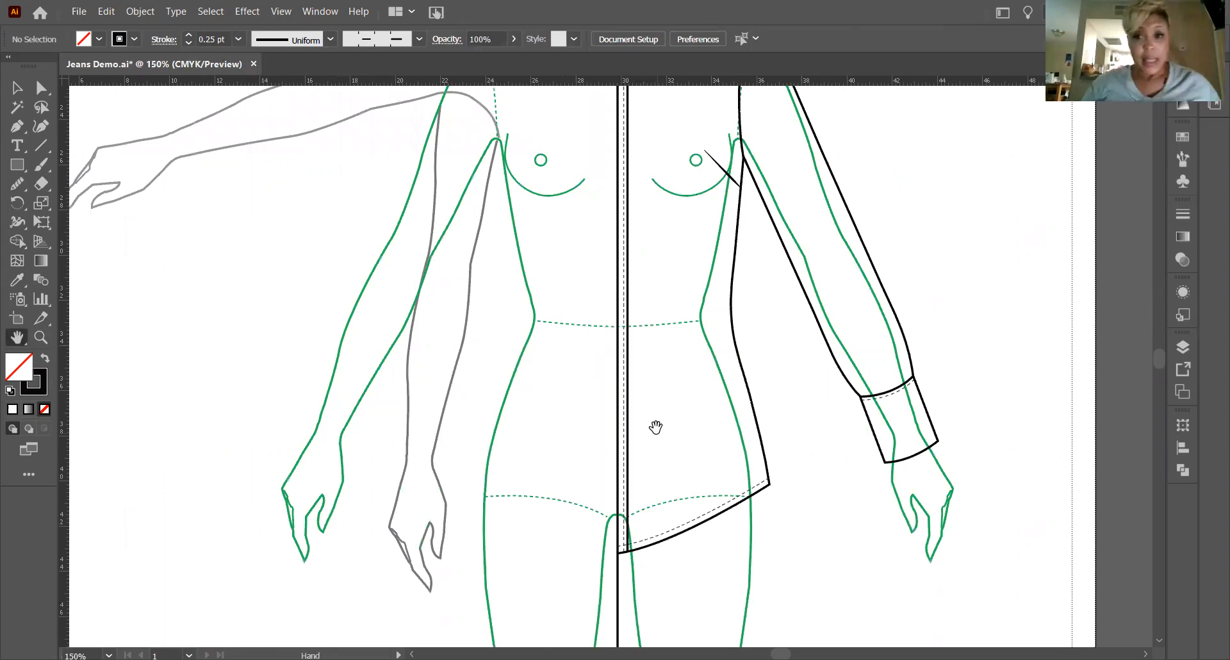
scroll(655, 426, up, 5)
scroll(660, 426, up, 1)
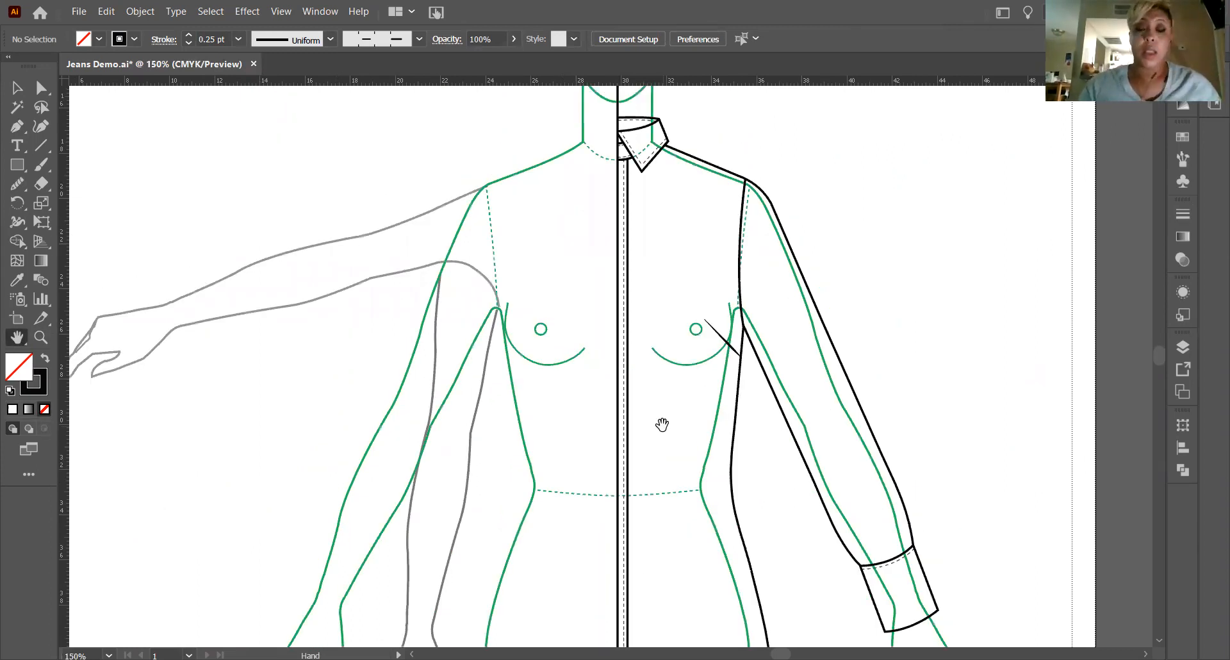
Select all lines of the drawn garment half and place a duplicate of them over the other side of the body.
key(ctrl+minus)
key(v)
drag(540, 168, 910, 618)
scroll(759, 432, down, 1)
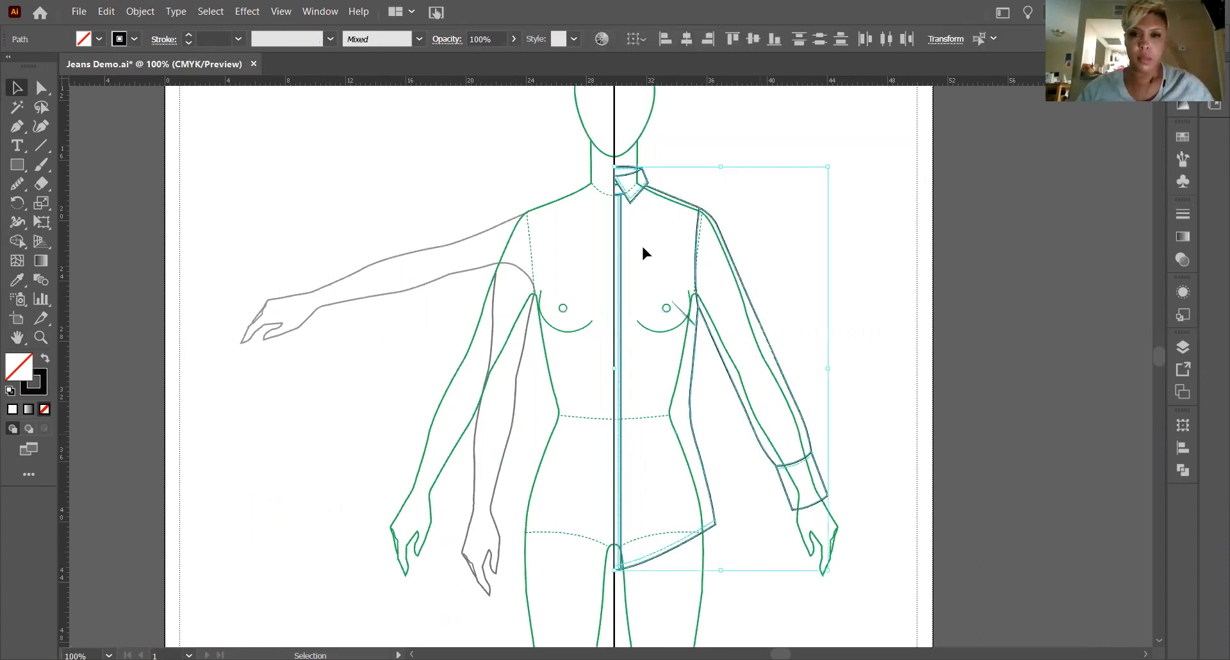
scroll(640, 244, up, 1)
mouse_move(632, 215)
mouse_down()
mouse_move(527, 234)
mouse_move(472, 221)
mouse_up()
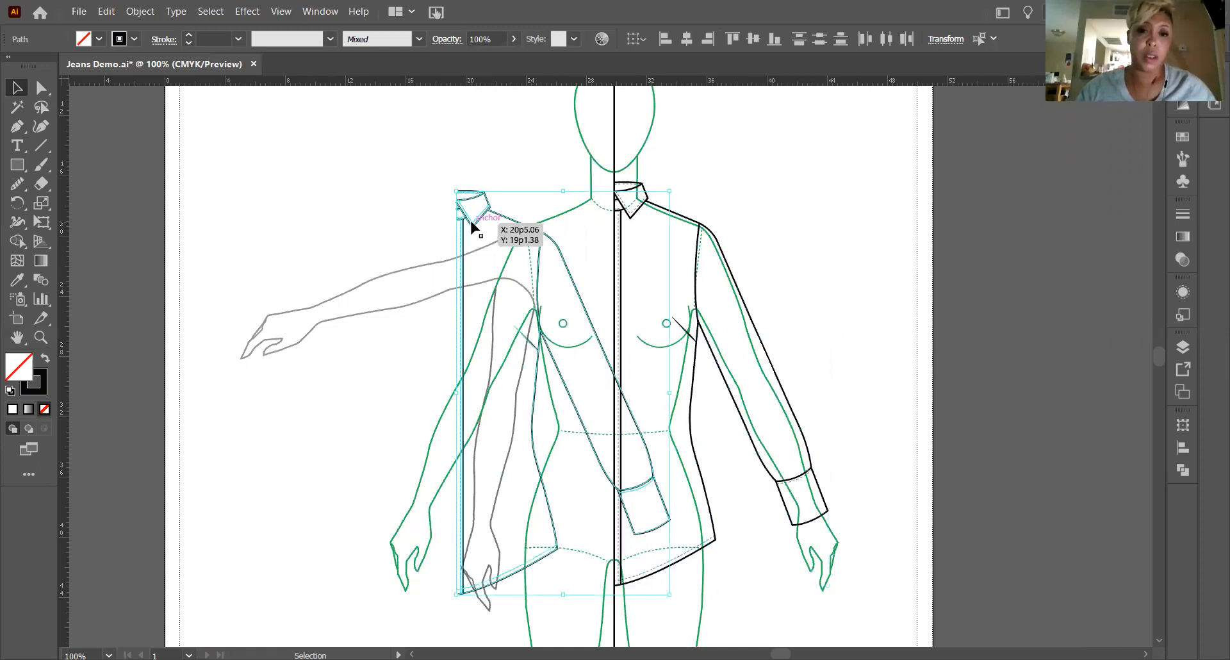
Reflect the duplicated garment half across the vertical axis.
right_click(505, 219)
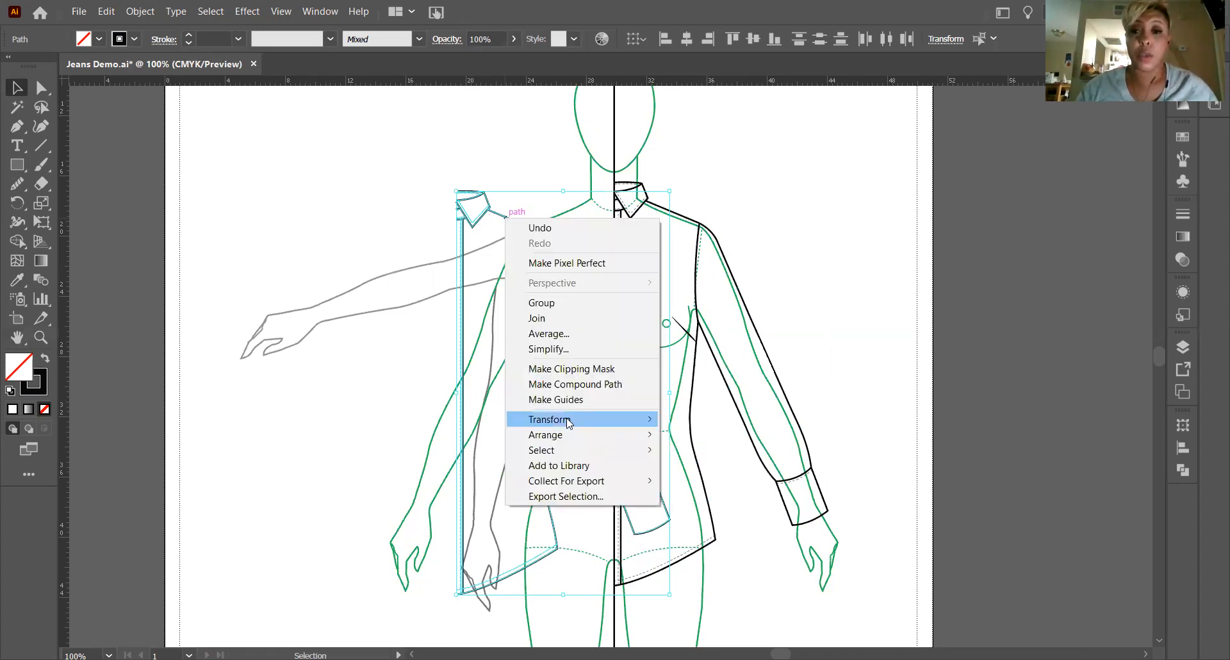
mouse_move(569, 422)
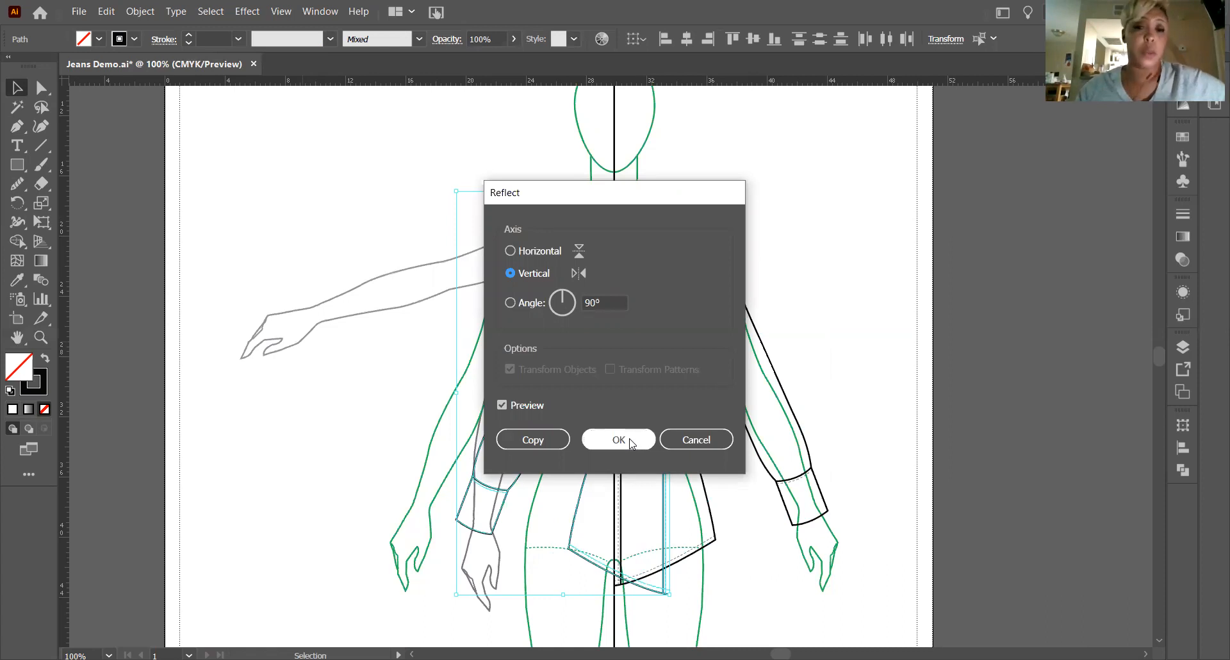
click(631, 440)
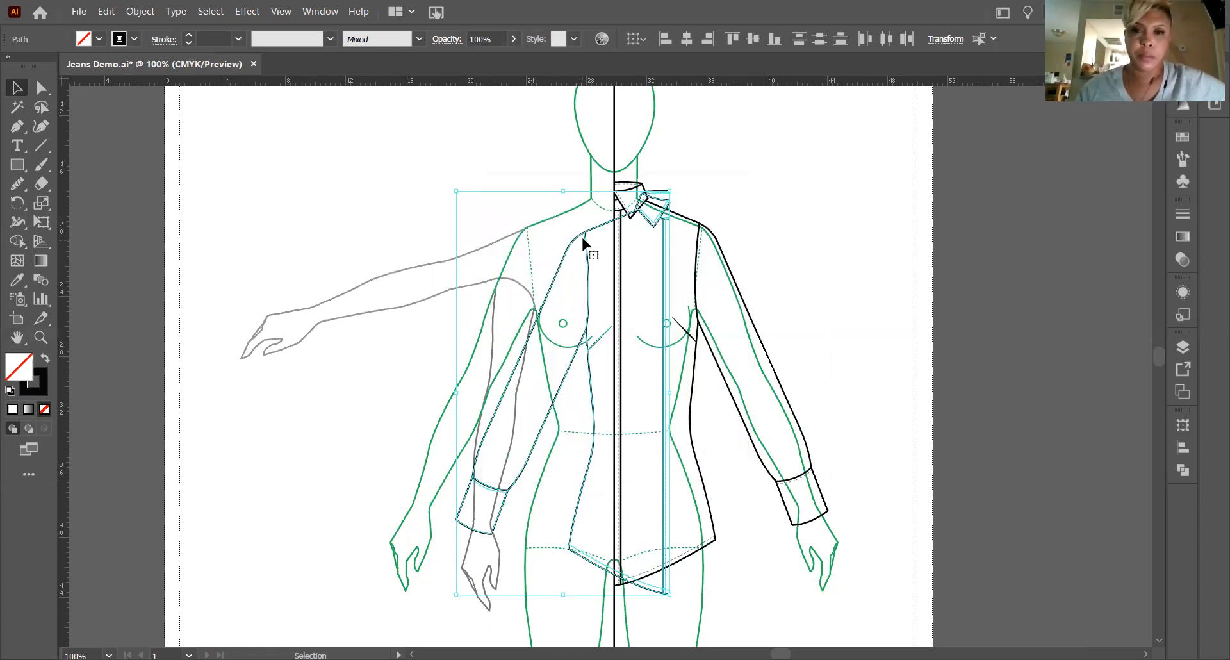
Move the reflected garment half horizontally until its collar meets the original half at the centre line, then deselect it.
drag(591, 223, 533, 215)
click(39, 338)
drag(602, 180, 1073, 519)
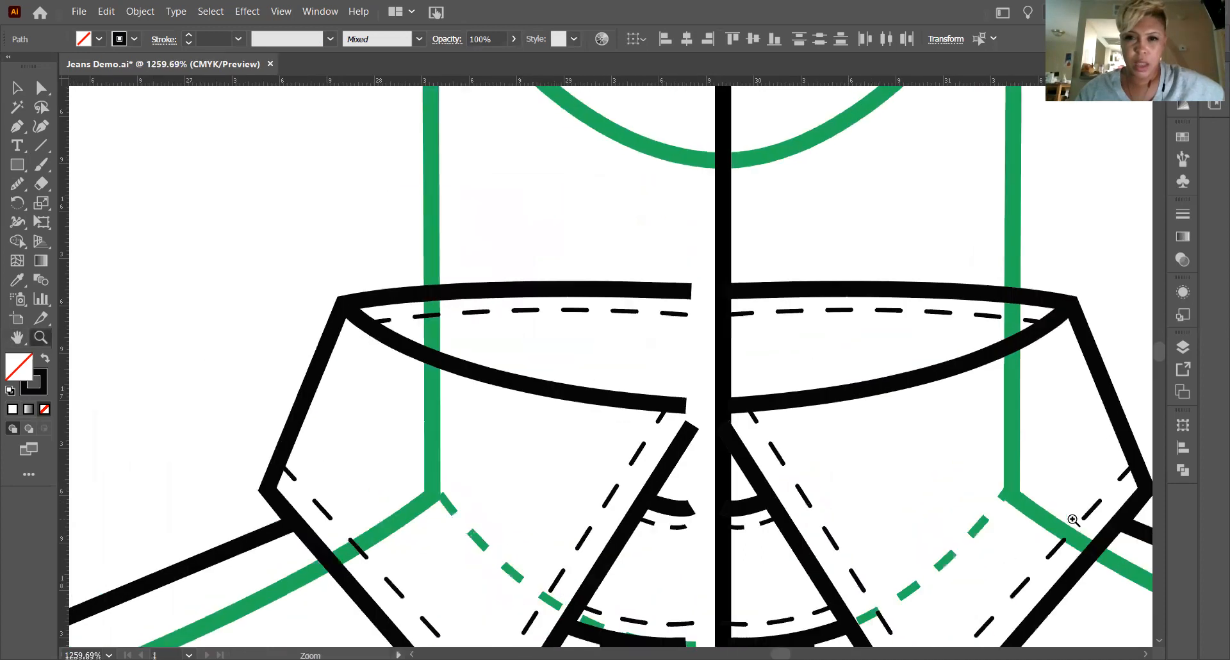
click(17, 88)
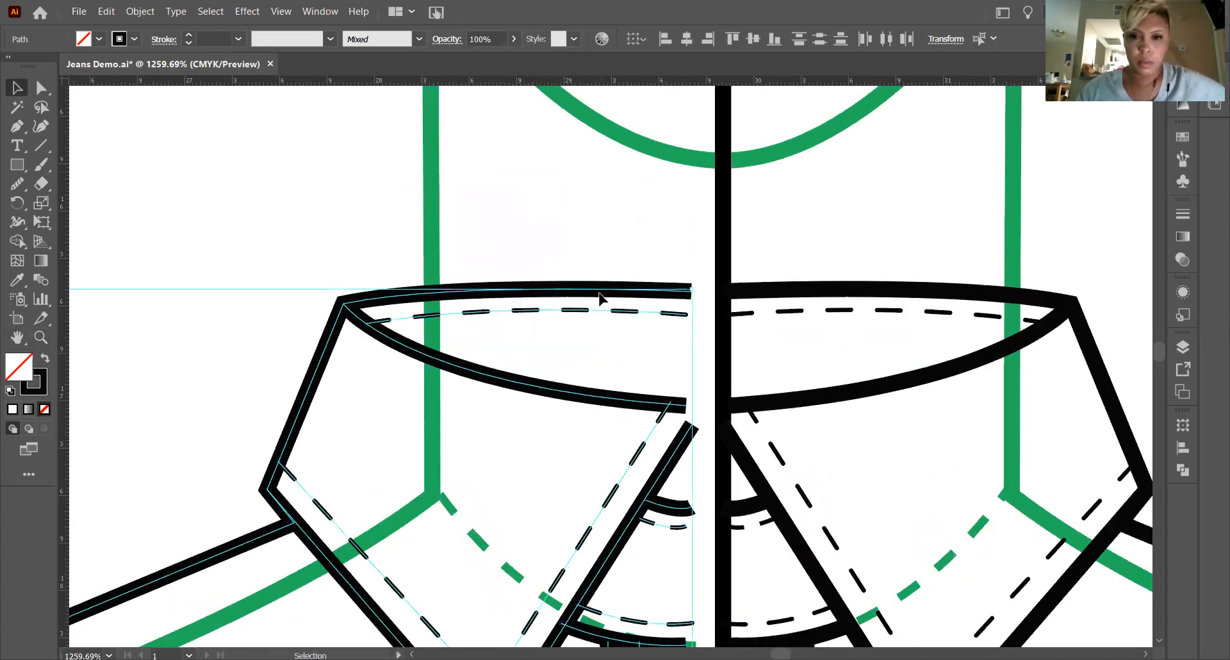
drag(600, 294, 625, 288)
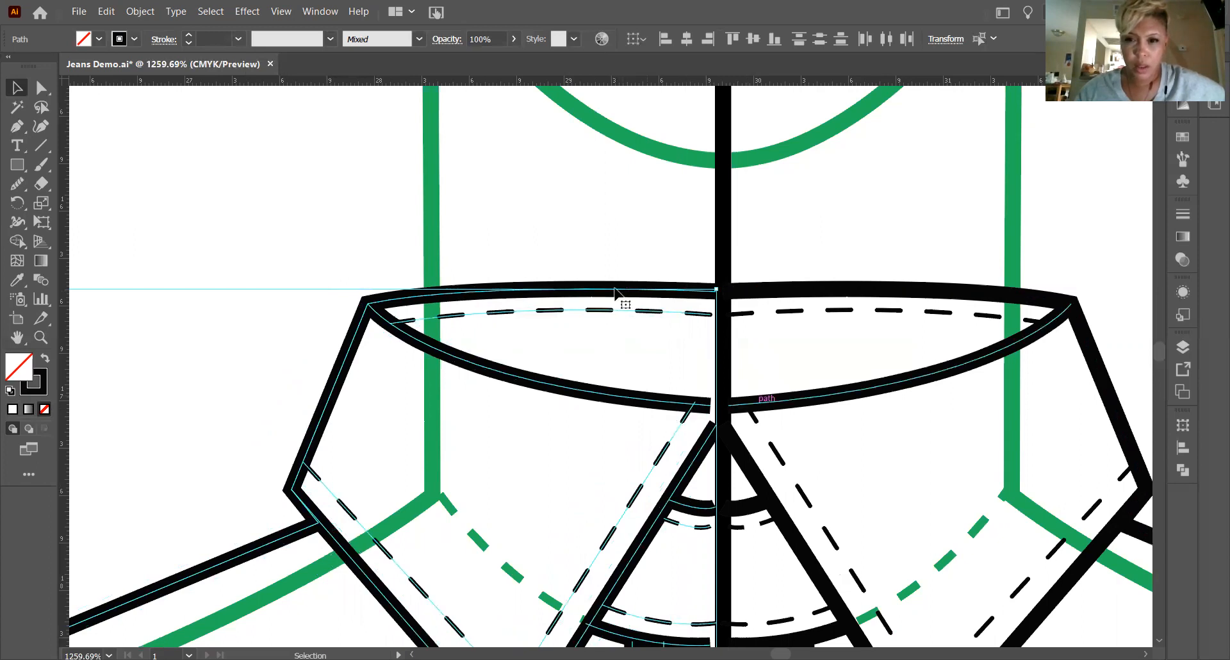
drag(636, 289, 639, 291)
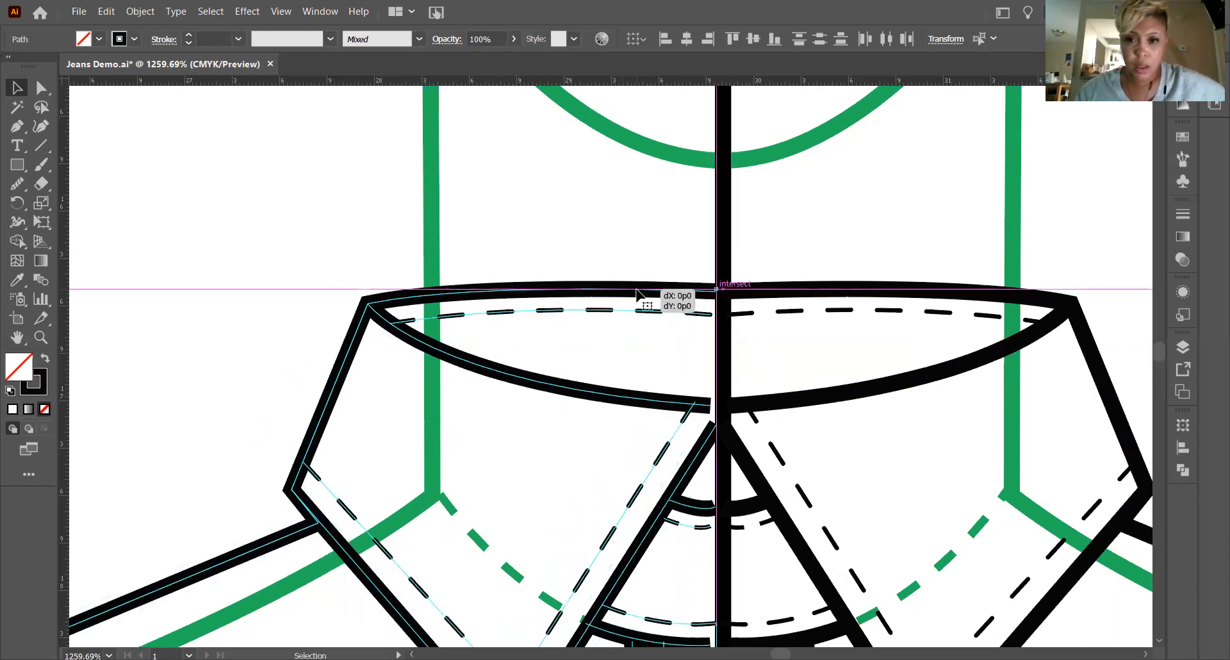
click(452, 214)
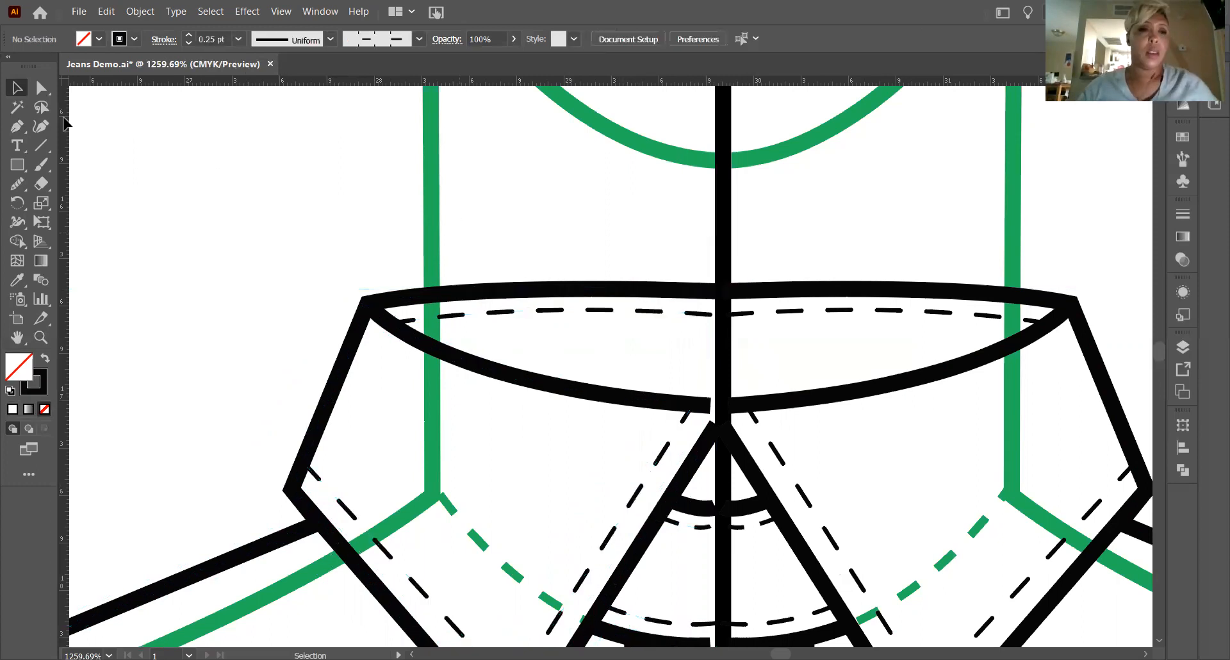
Join the two halves of the collar's upper outline at the centre line with the Join tool.
click(676, 293)
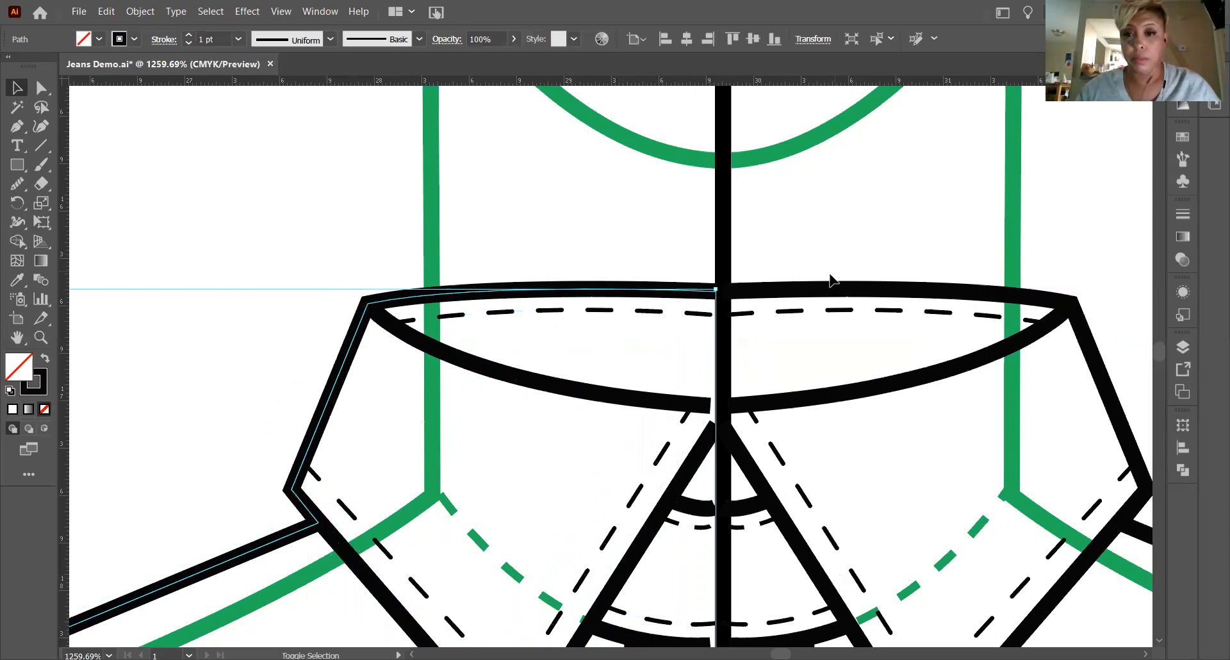
shift+click(817, 292)
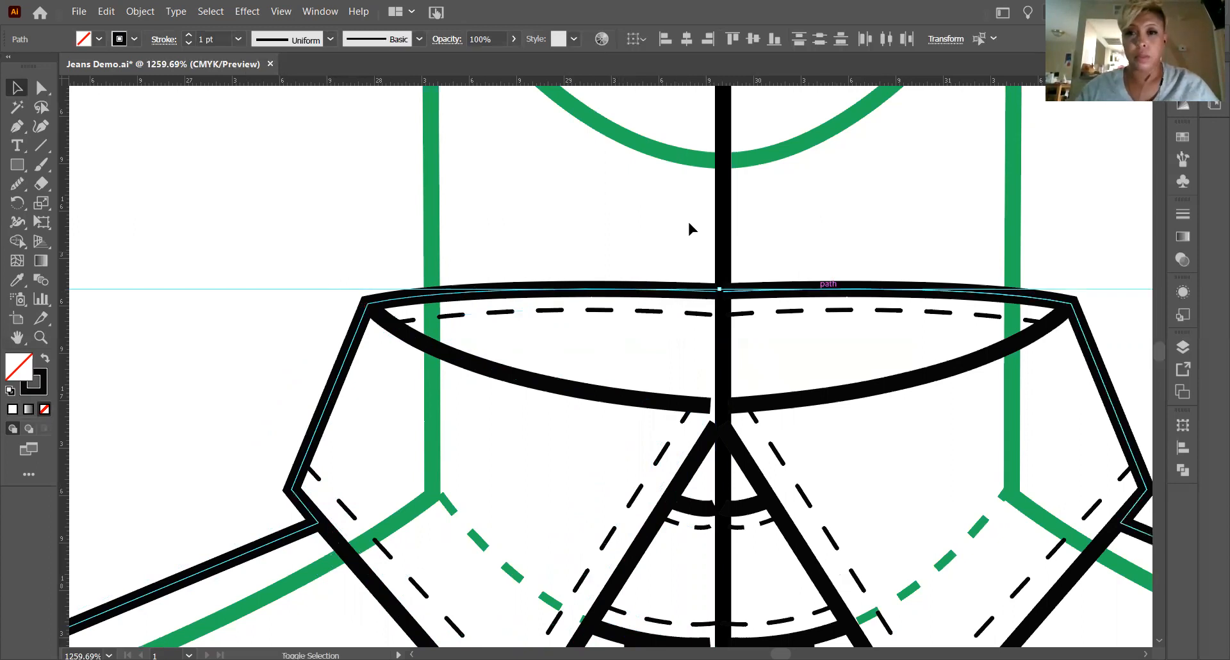
click(17, 191)
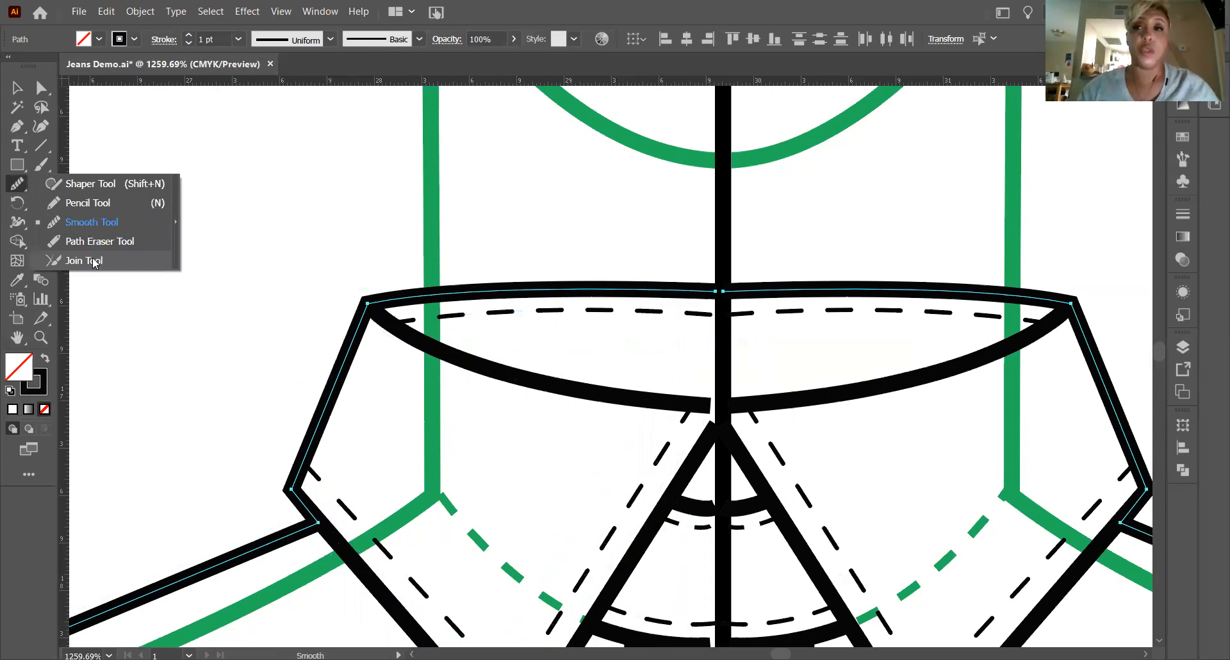
click(94, 261)
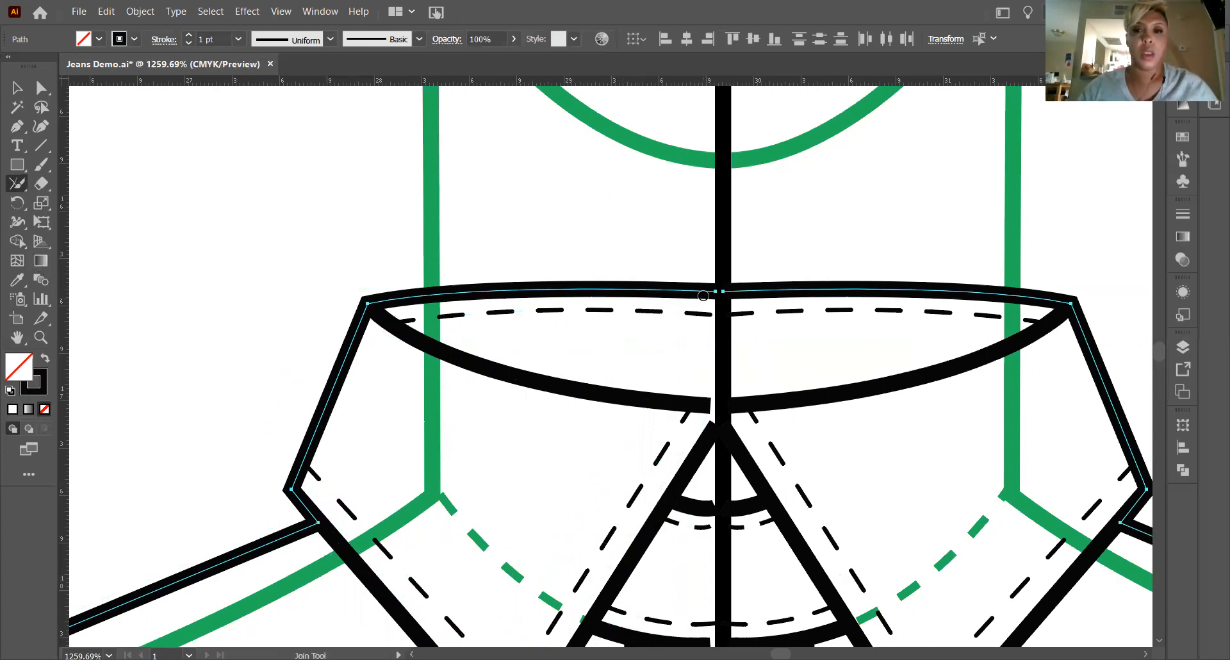
drag(697, 289, 743, 290)
click(17, 88)
Join the two halves of the collar's lower fold curve across the centre gap.
scroll(625, 367, down, 2)
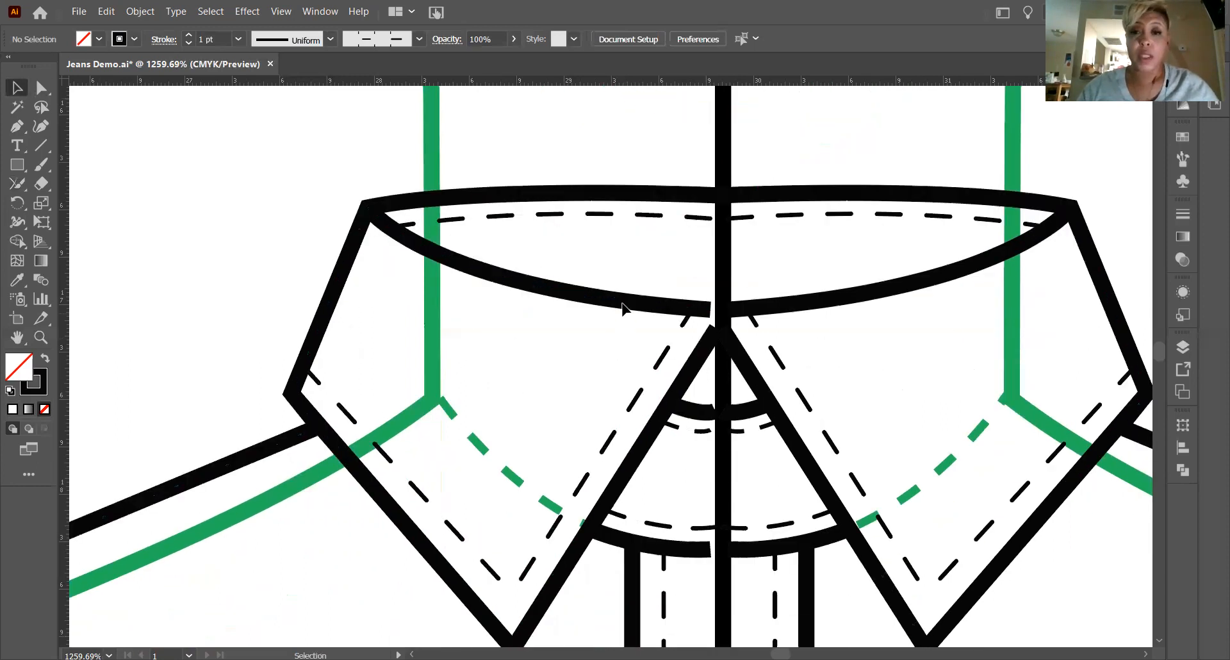
click(623, 304)
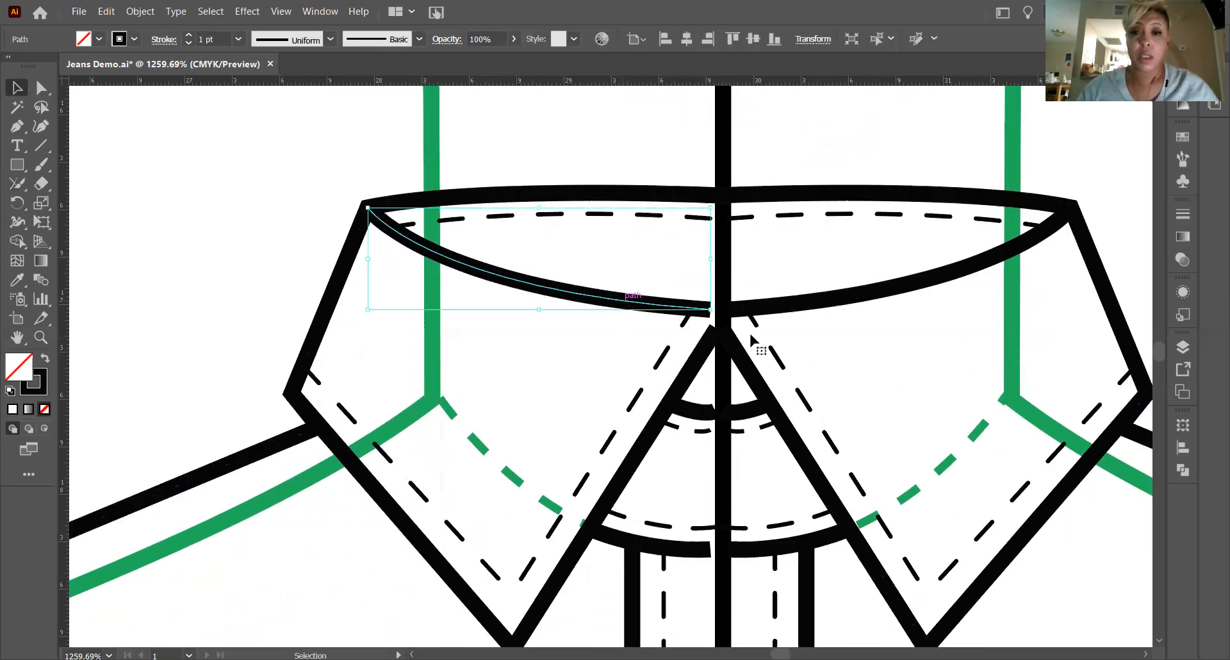
shift+click(795, 306)
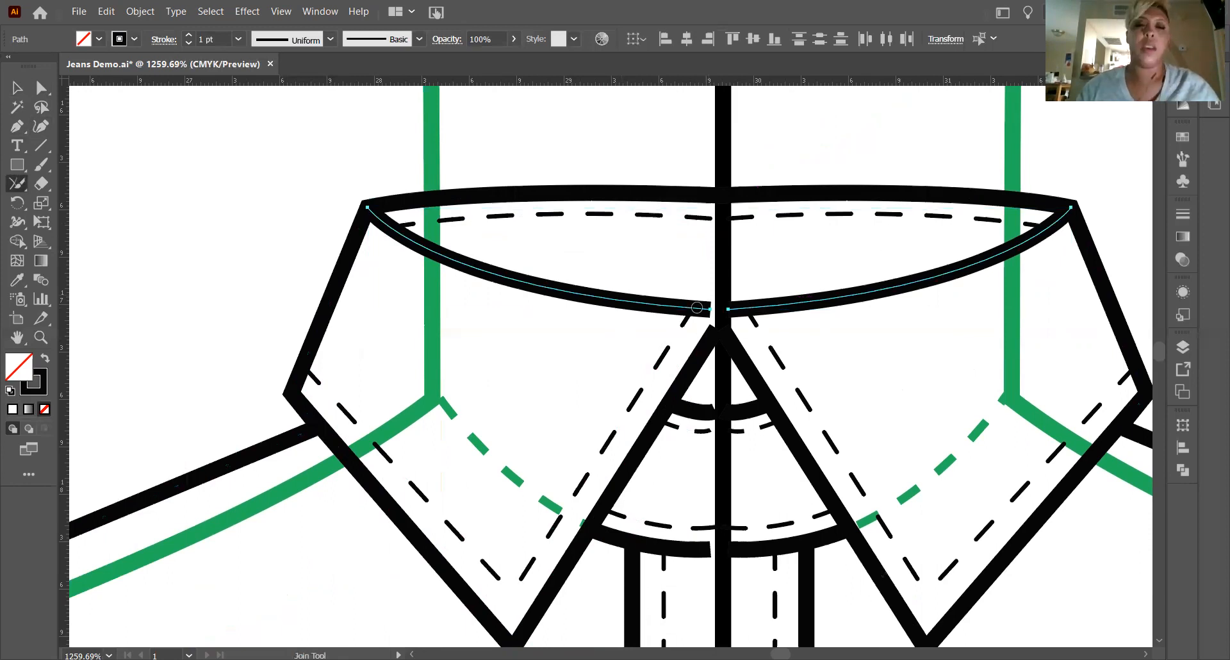
drag(702, 307, 758, 305)
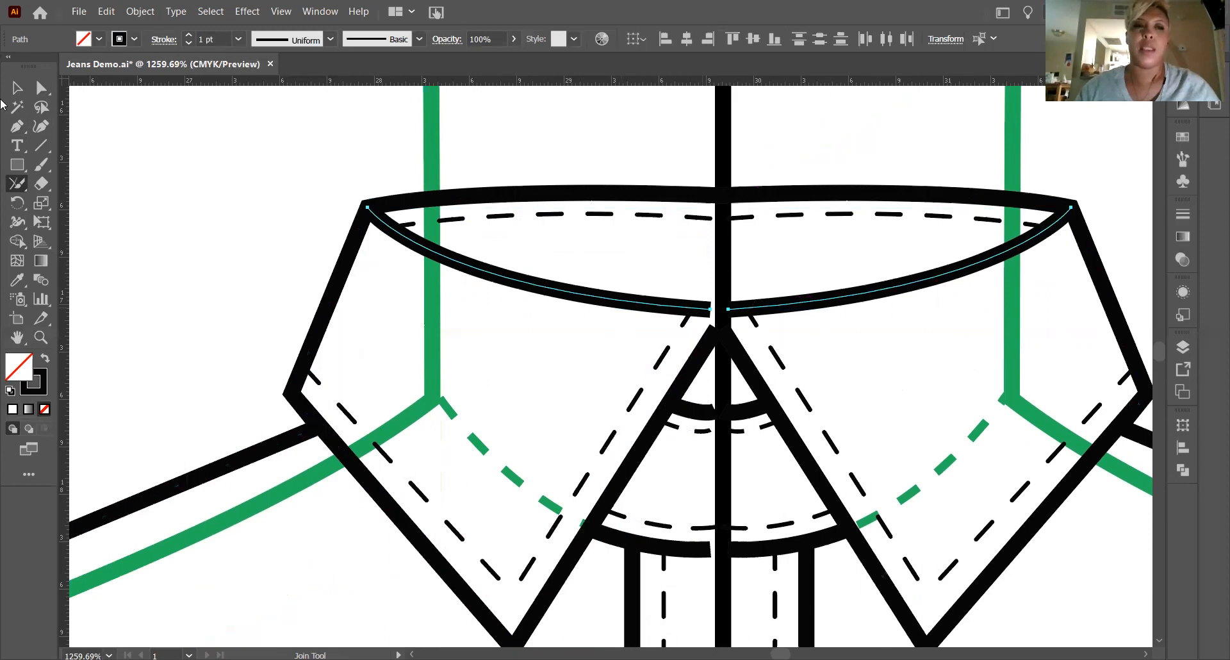
key(v)
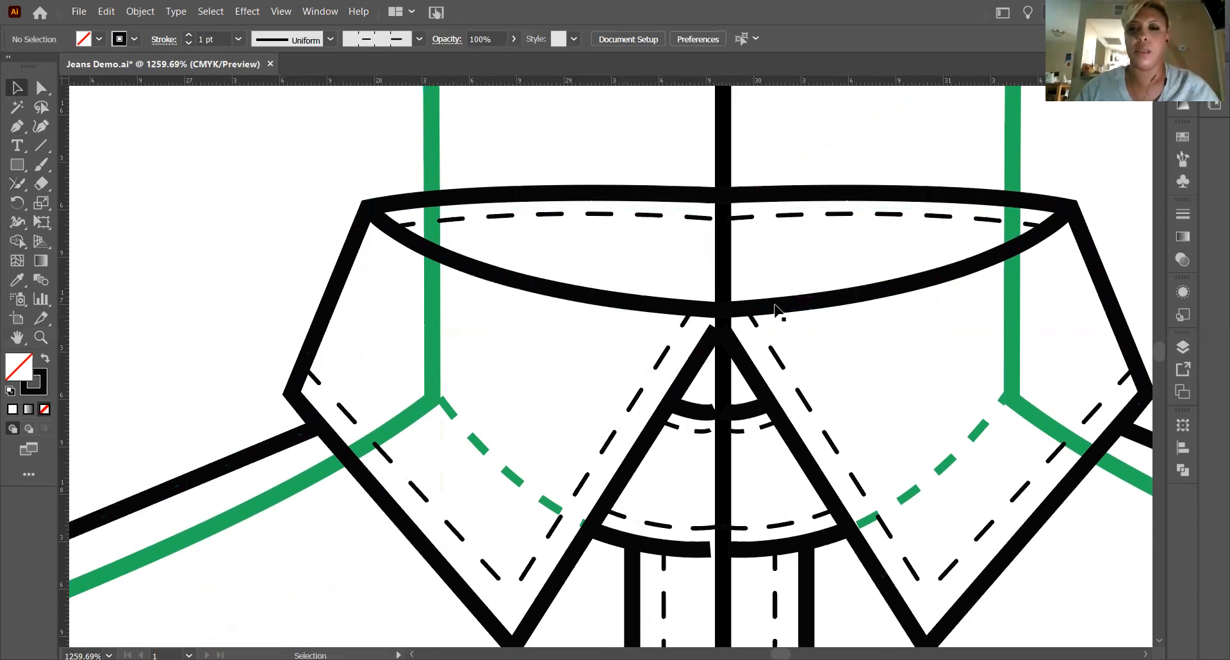
Join the front edges of the two collar leaves at their meeting point on the centre line.
click(684, 379)
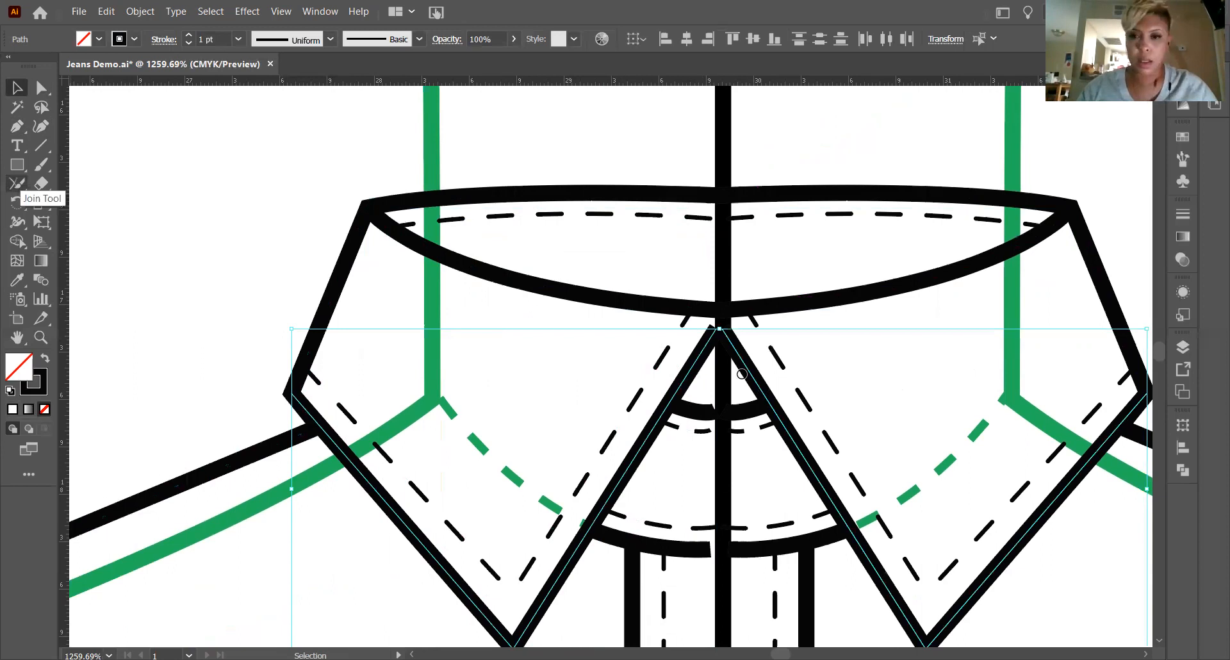
drag(704, 328, 839, 343)
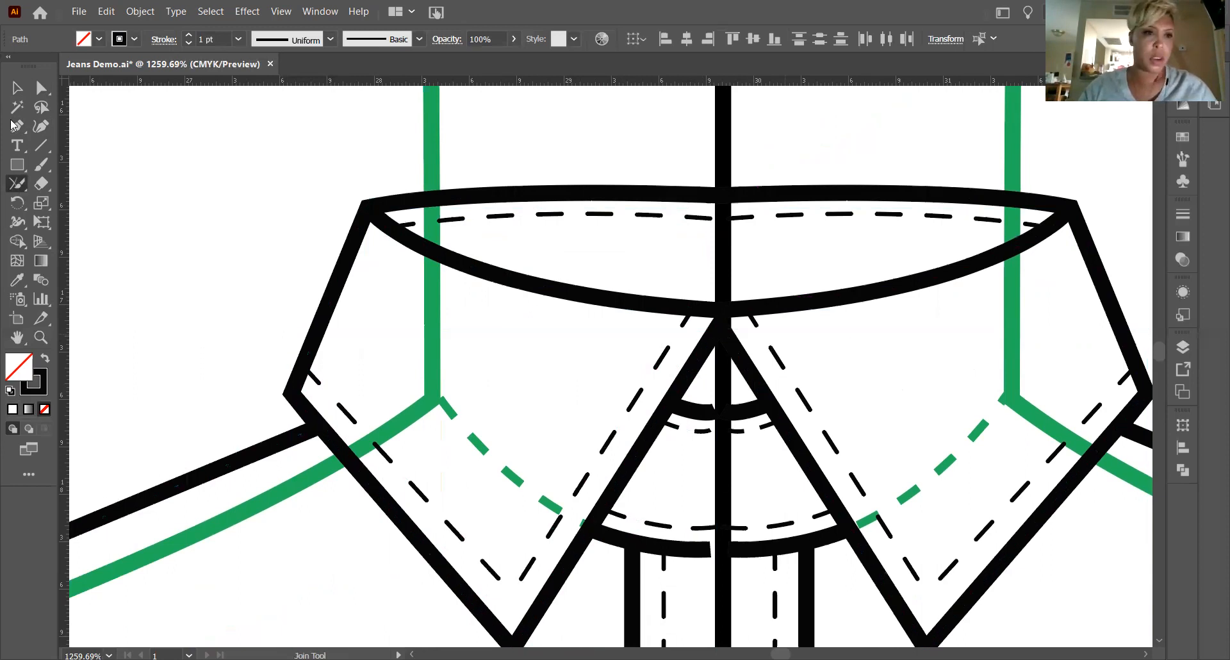
key(v)
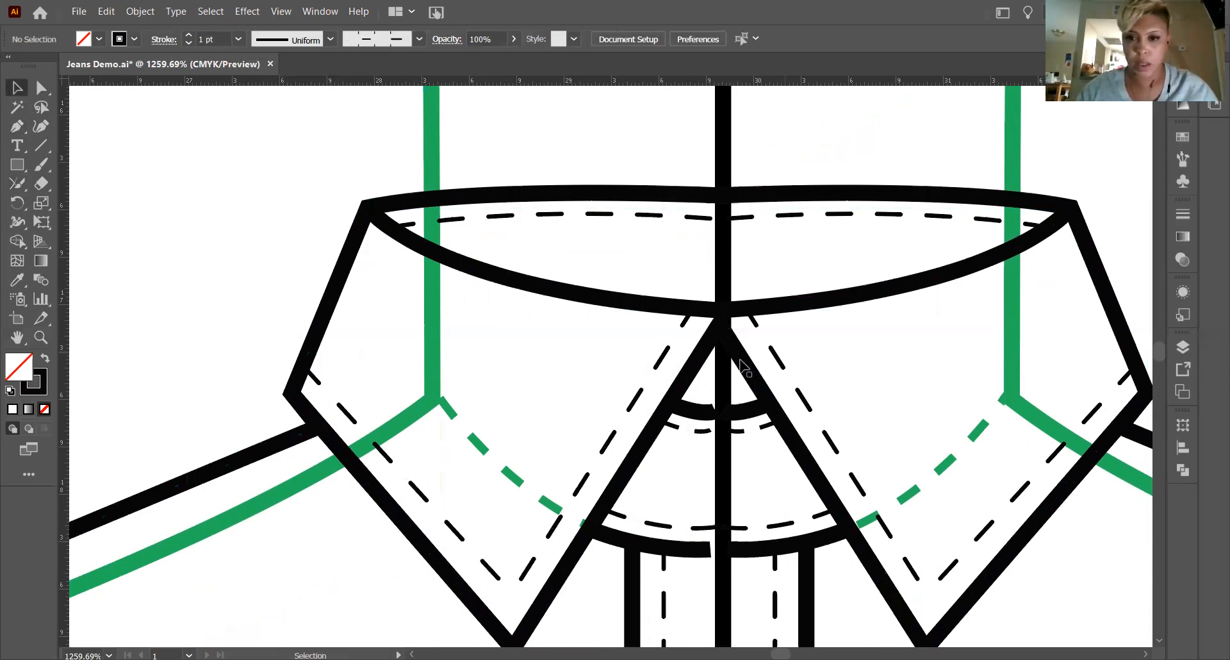
Move the joined collar-front anchor point up to meet the fold curve at the centre, then deselect it.
click(743, 355)
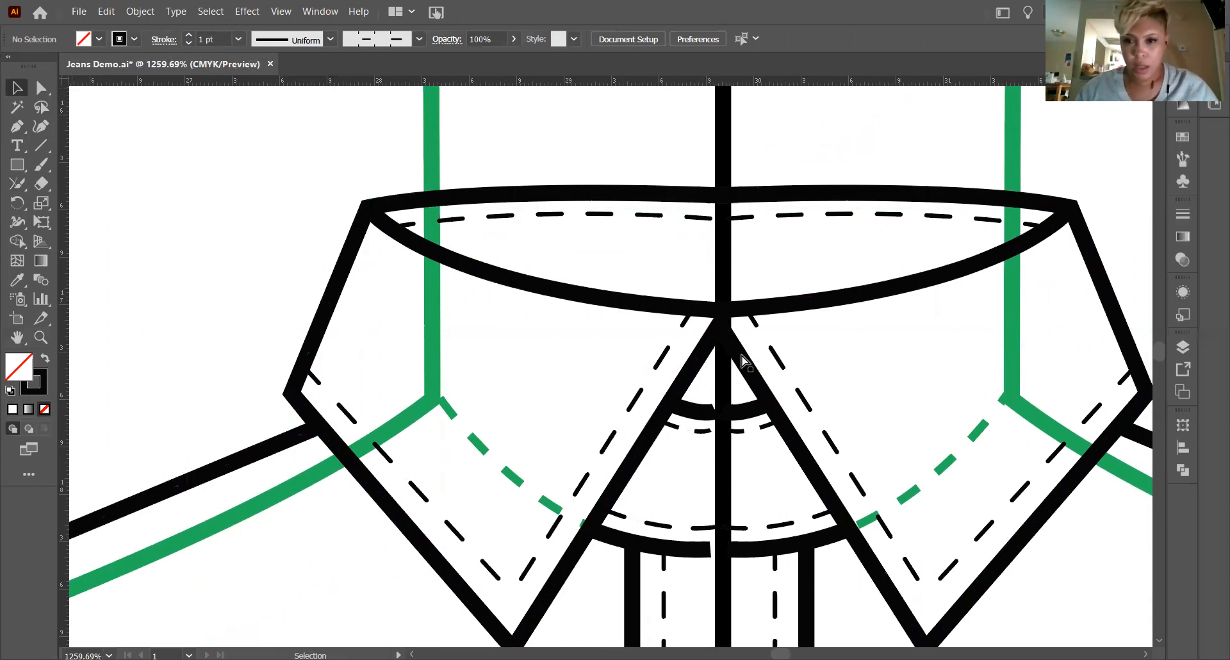
key(a)
click(719, 327)
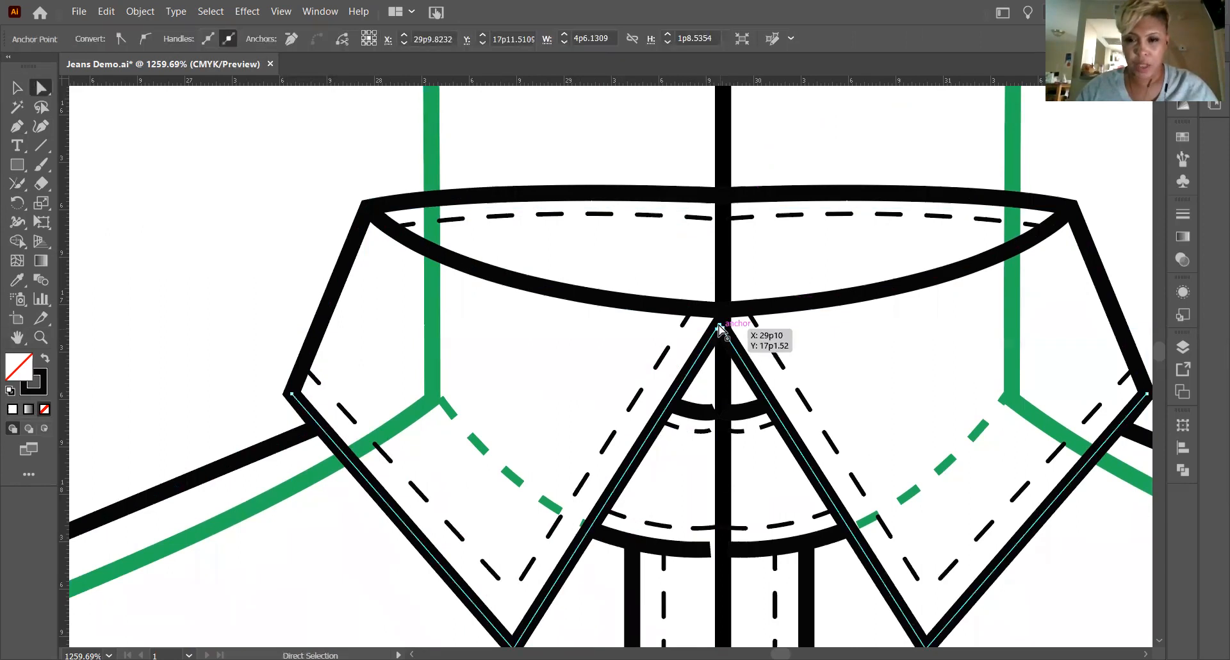
mouse_move(720, 324)
mouse_down()
mouse_move(722, 312)
mouse_move(733, 333)
mouse_move(711, 330)
mouse_up()
click(224, 282)
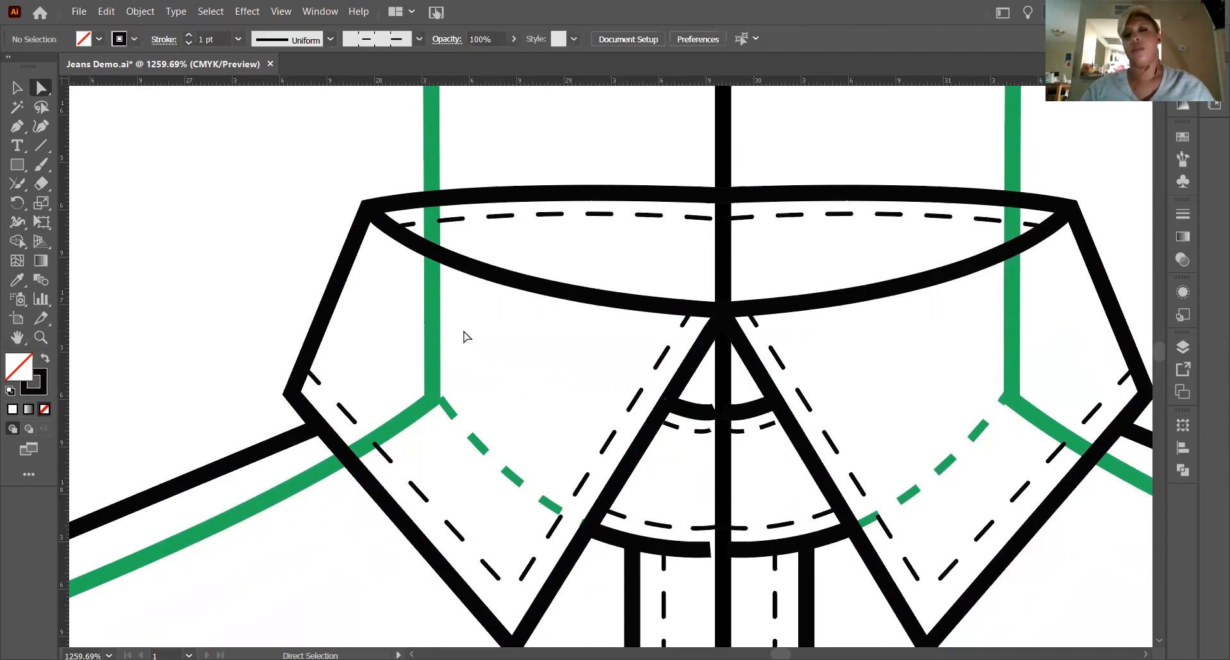
Join the two halves of the short solid neck curve between the collar leaves and deselect it.
scroll(640, 346, down, 1)
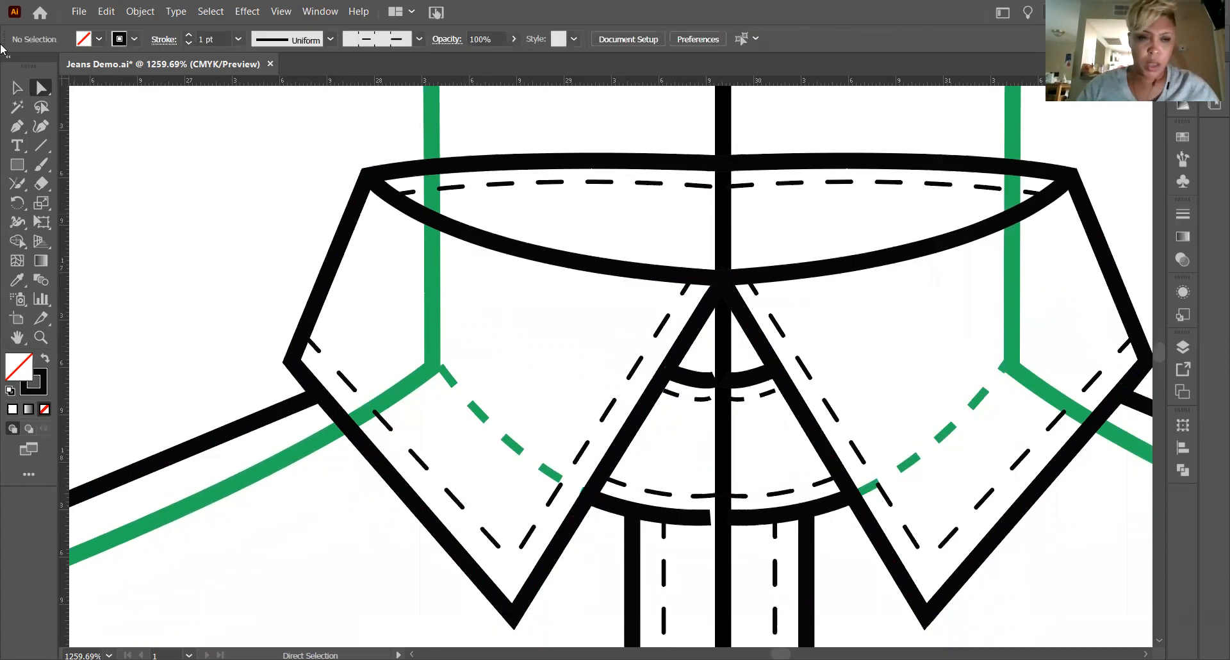
click(17, 89)
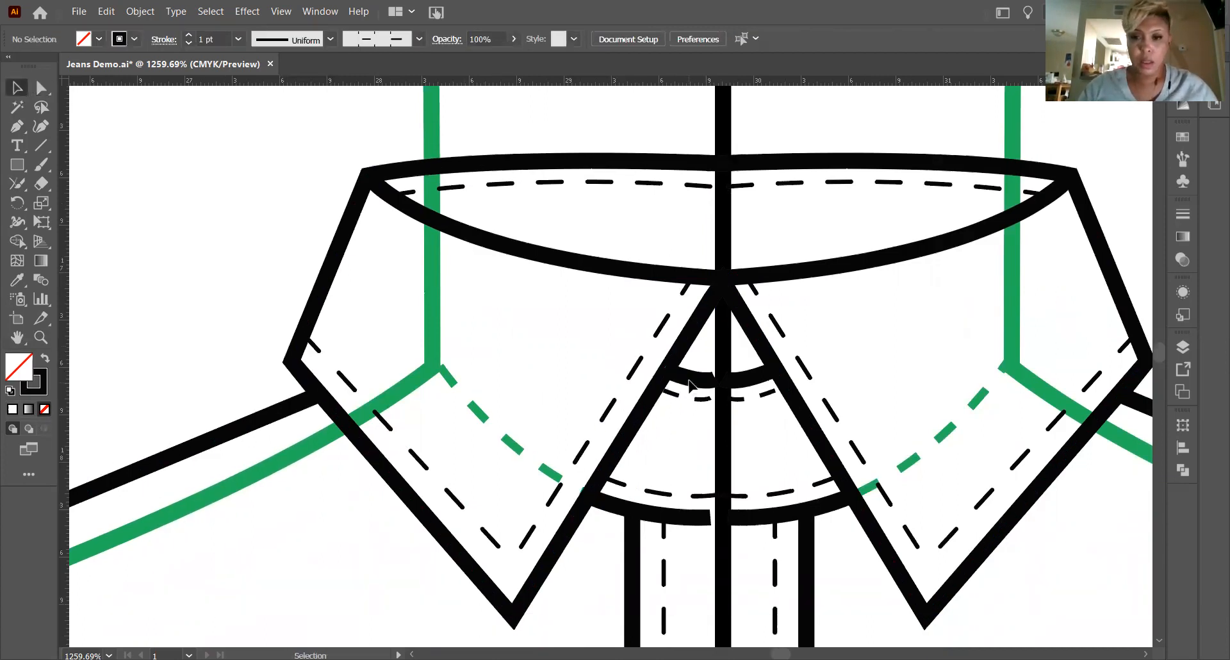
click(695, 380)
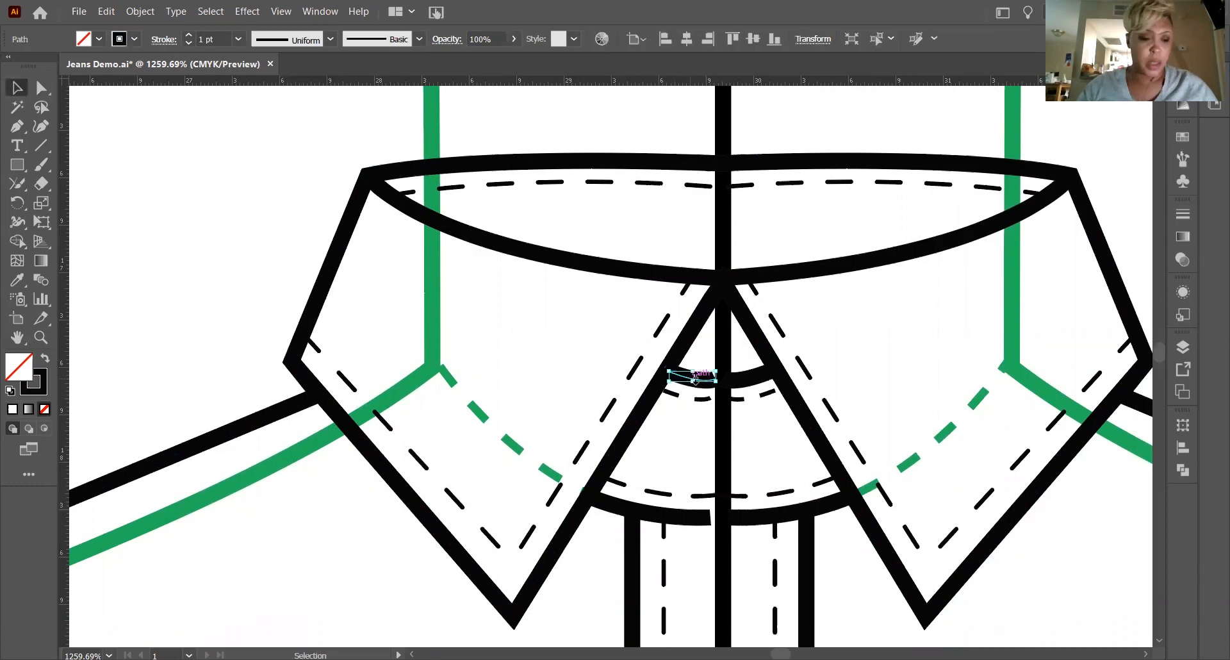
shift+click(754, 379)
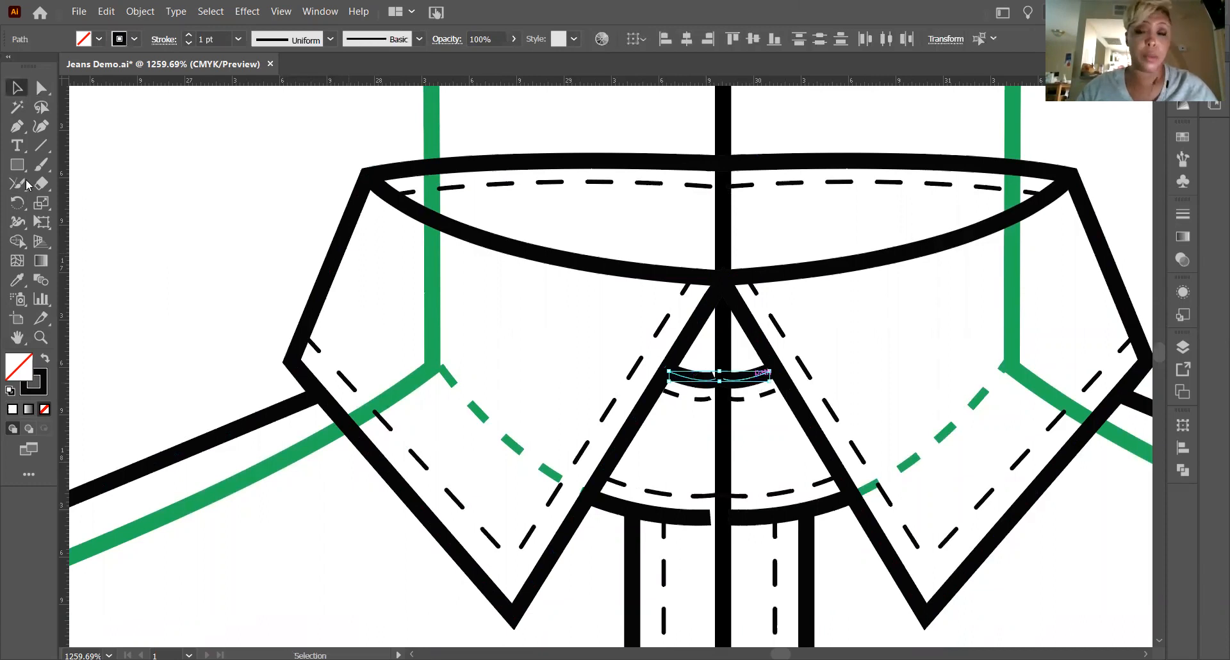
click(26, 183)
drag(796, 383, 797, 384)
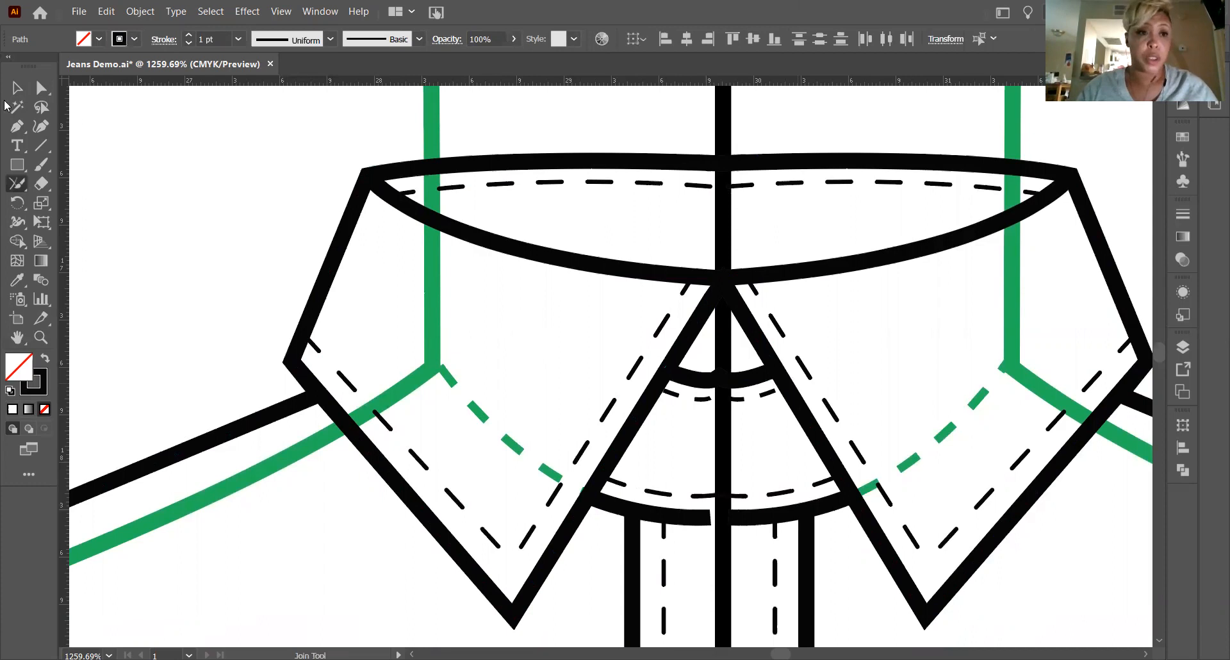
key(ctrl+shift+a)
key(v)
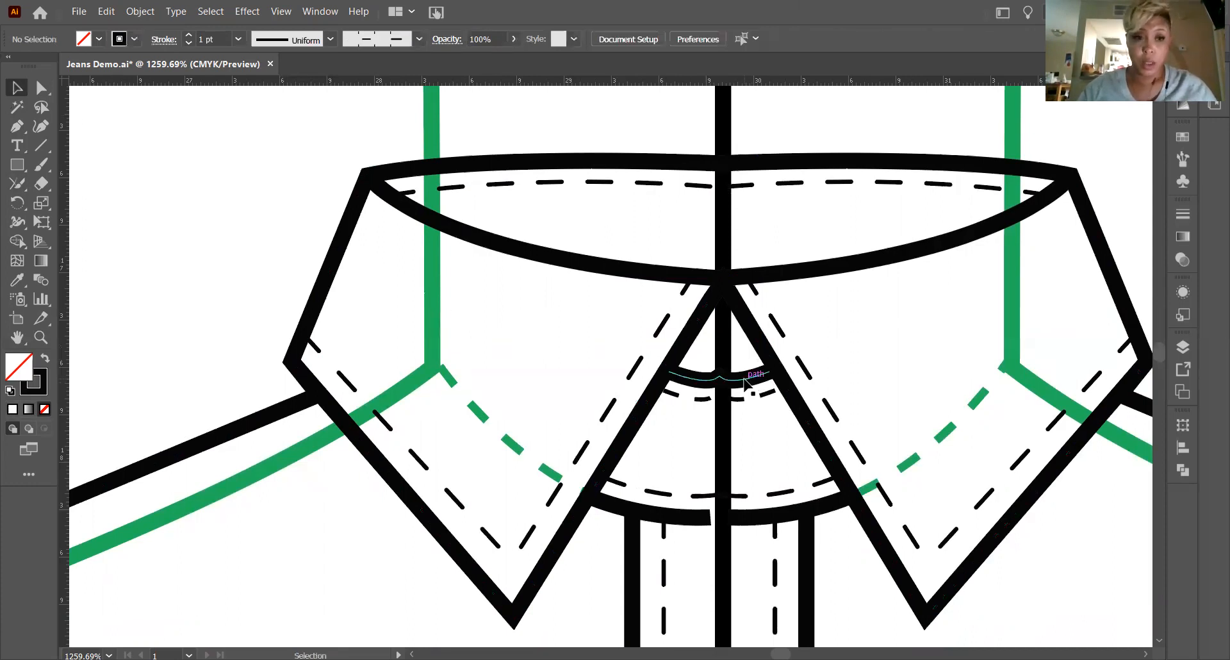
Smooth out the kink at the centre of the joined short neck curve with the Smooth tool.
click(38, 338)
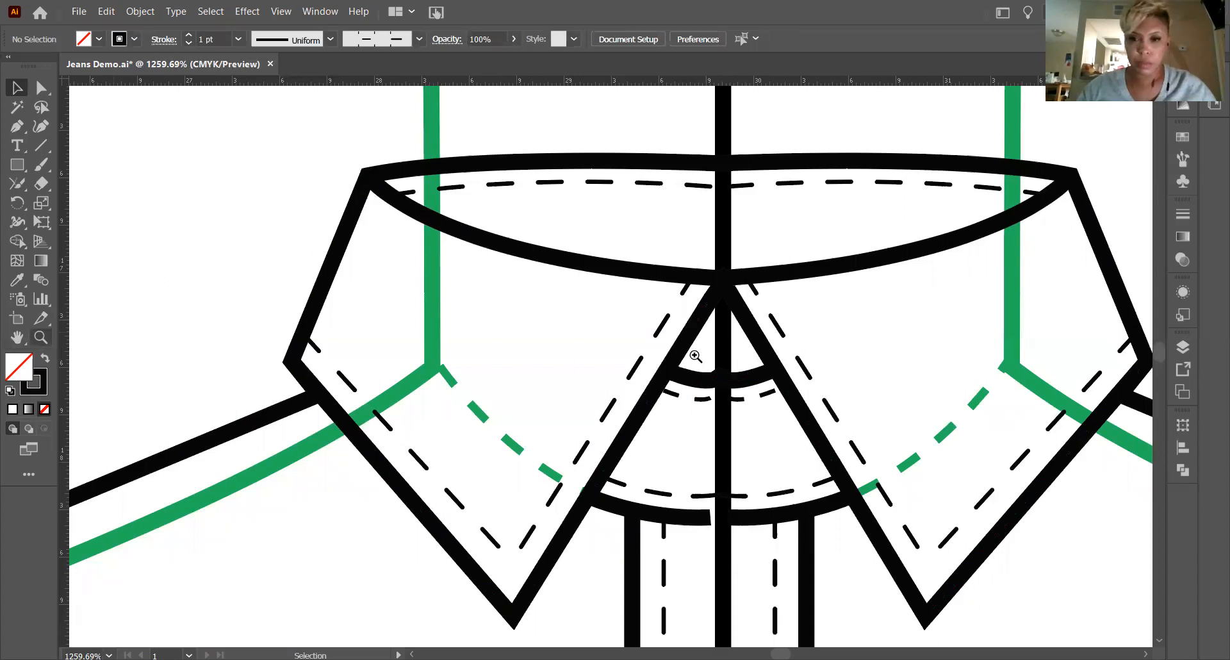
drag(815, 439, 527, 290)
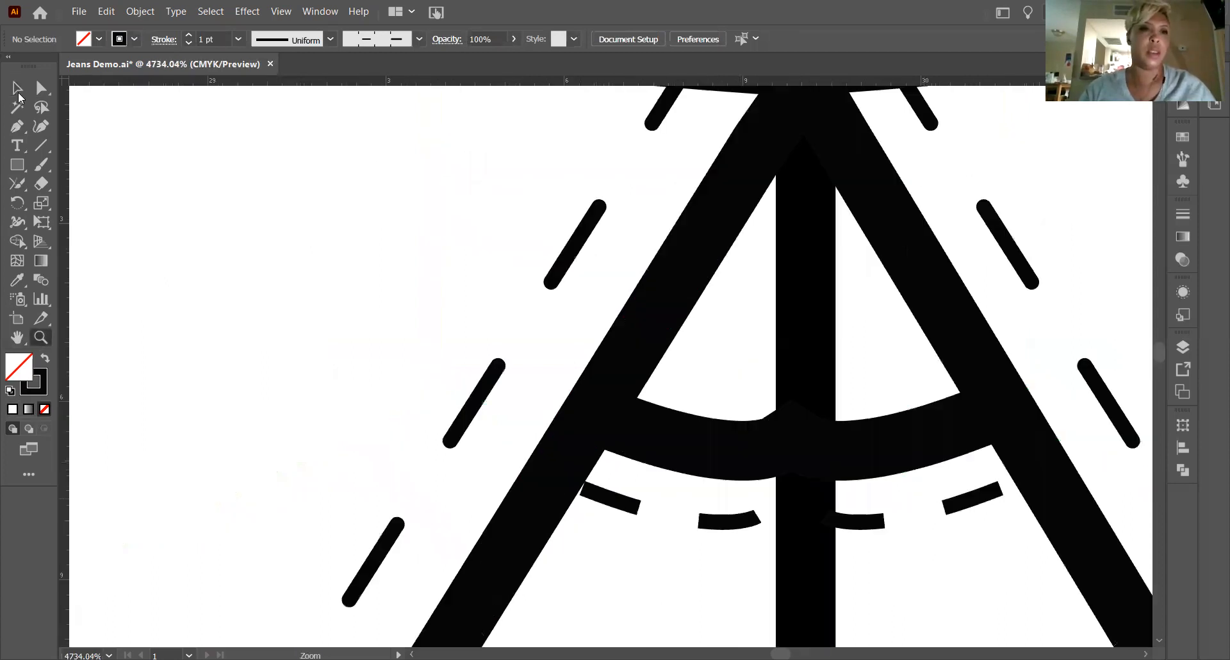
click(17, 88)
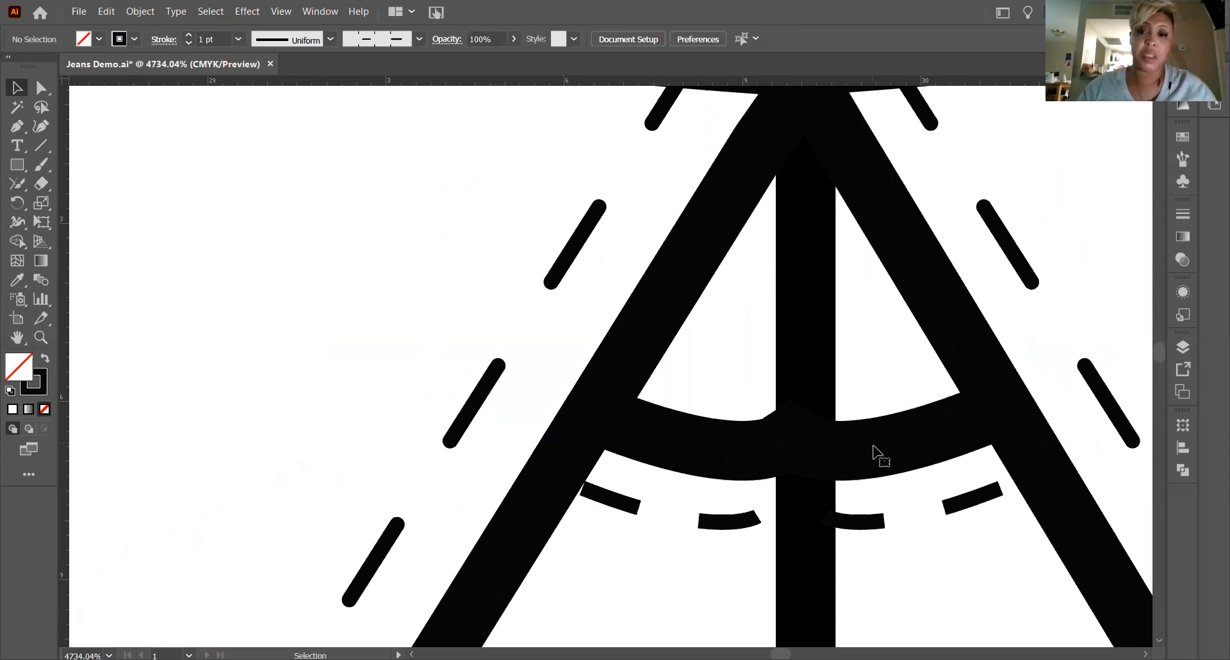
click(18, 185)
click(70, 210)
drag(780, 451, 826, 440)
mouse_move(745, 441)
mouse_down()
mouse_move(838, 451)
mouse_move(760, 444)
mouse_move(834, 452)
mouse_move(741, 460)
mouse_move(836, 445)
mouse_move(756, 447)
mouse_move(788, 440)
mouse_up()
key(ctrl)
key(ctrl+minus)
key(ctrl+minus)
key(ctrl+minus)
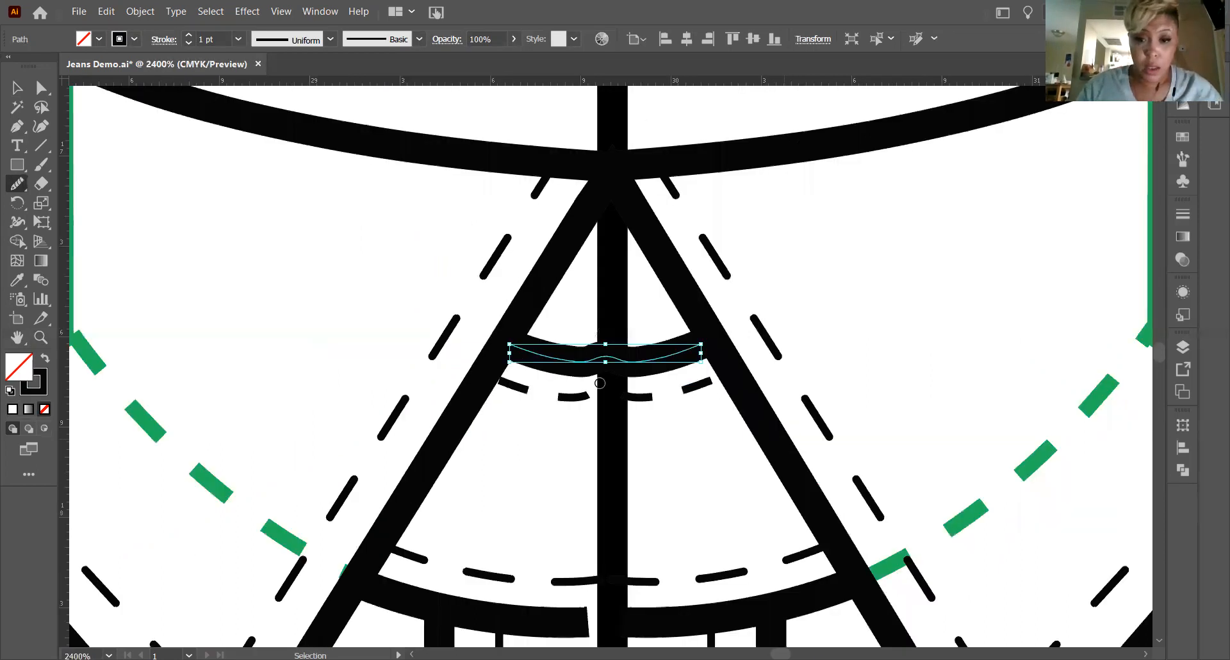
drag(564, 367, 666, 360)
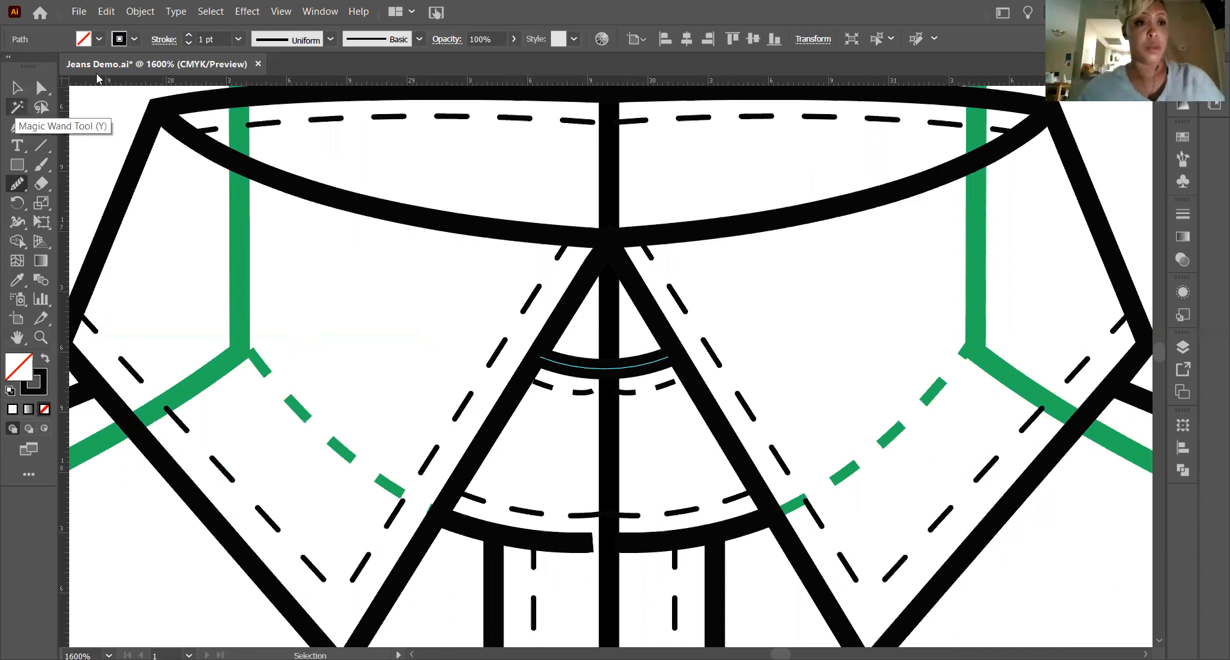
Join the two halves of the dashed stitch line just below the short neck curve and deselect it.
click(15, 185)
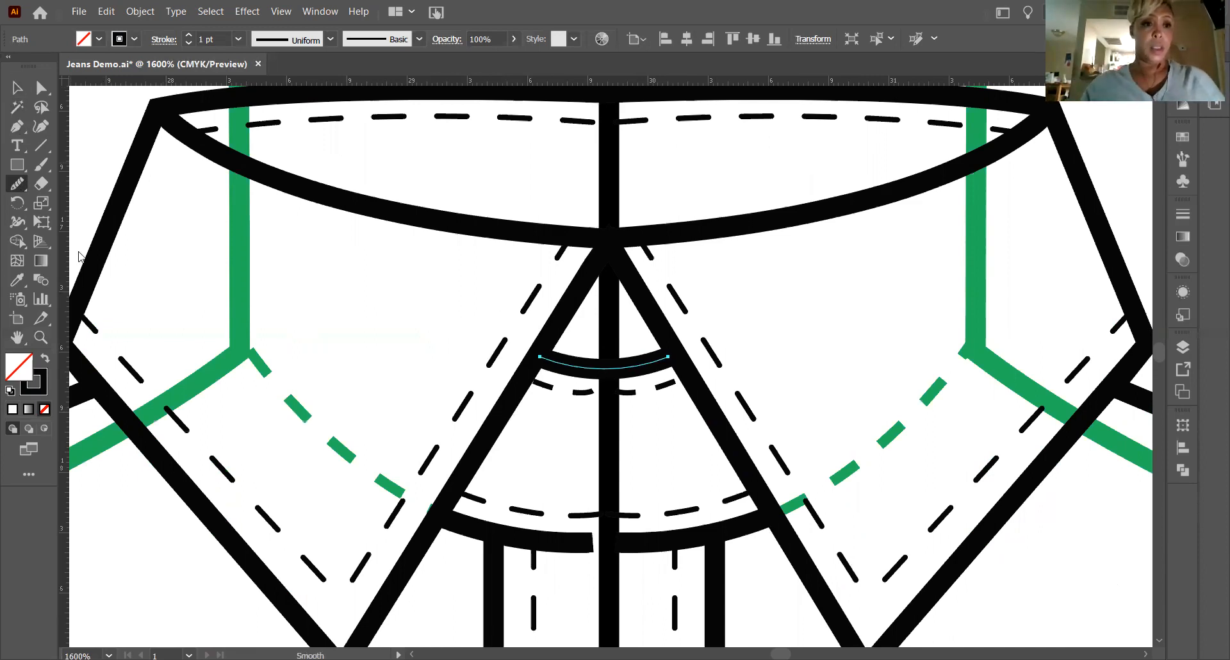
click(15, 87)
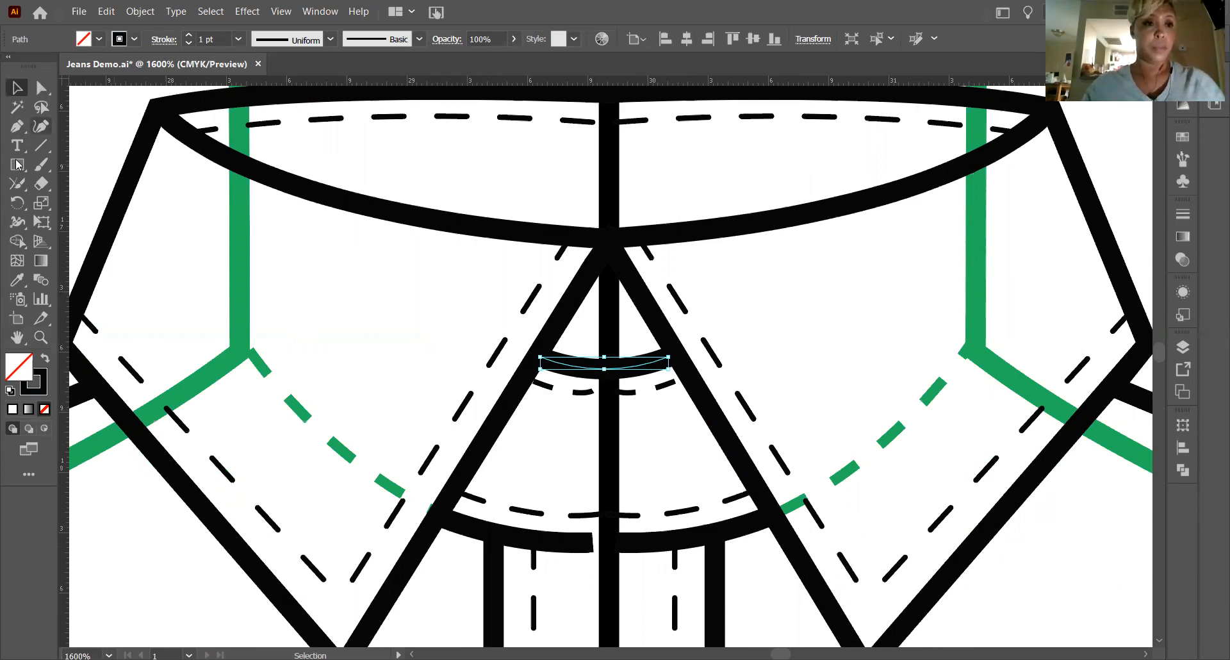
click(582, 392)
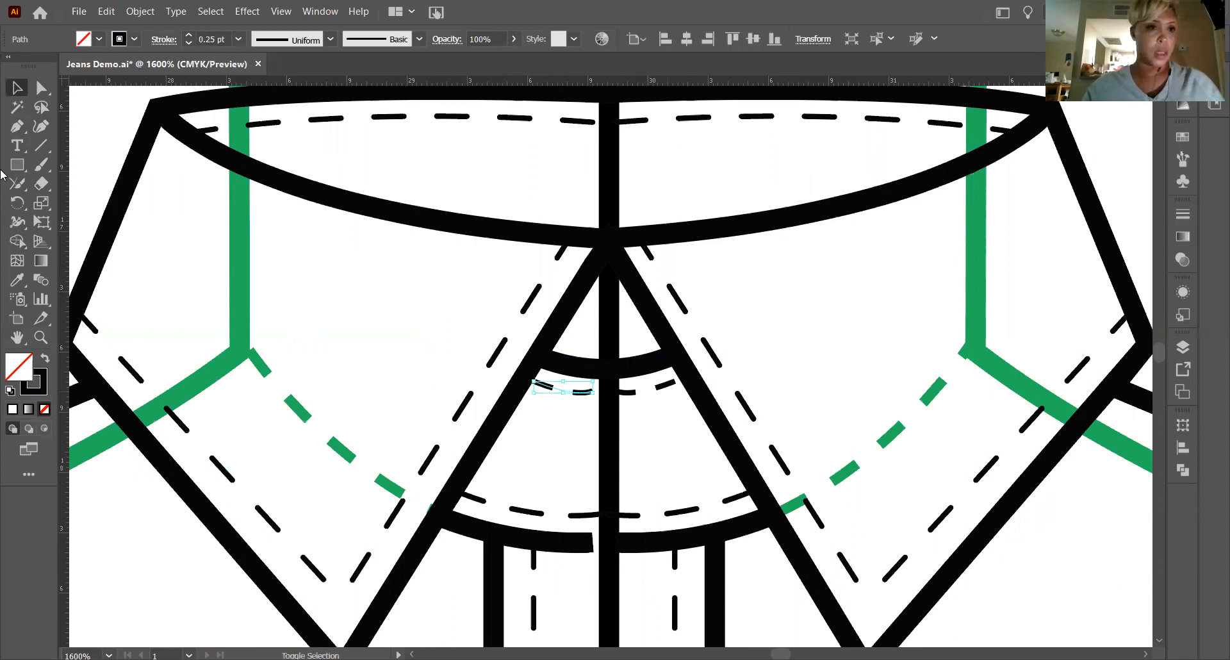
drag(622, 390, 598, 392)
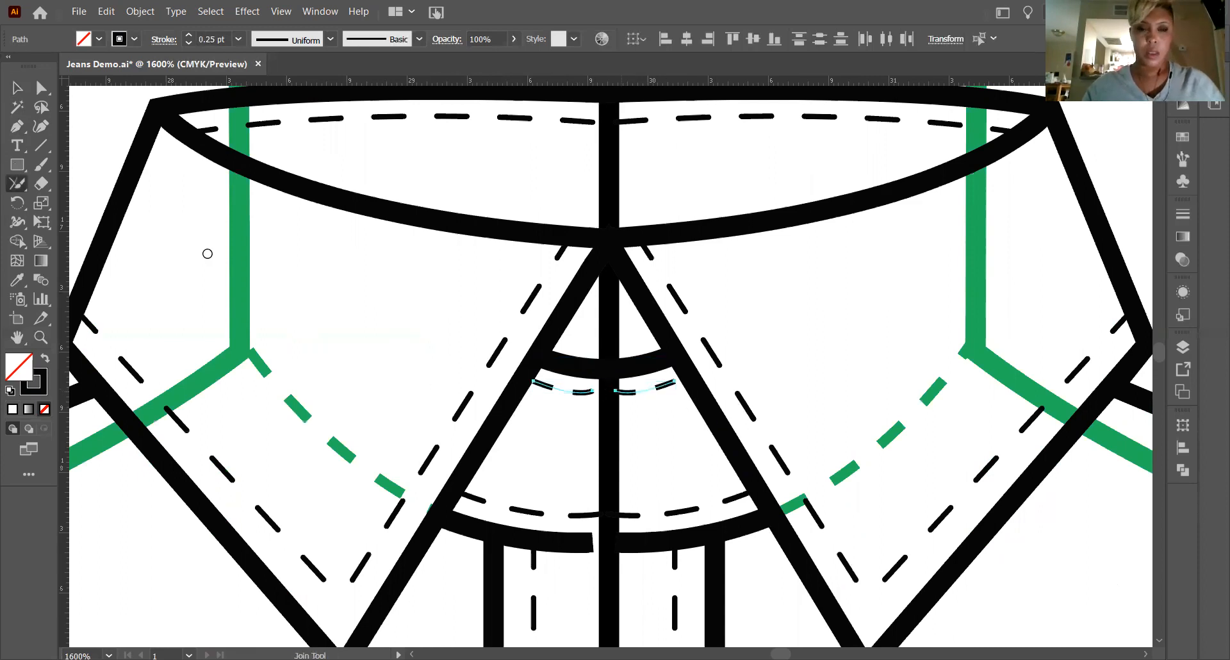
click(17, 88)
key(v)
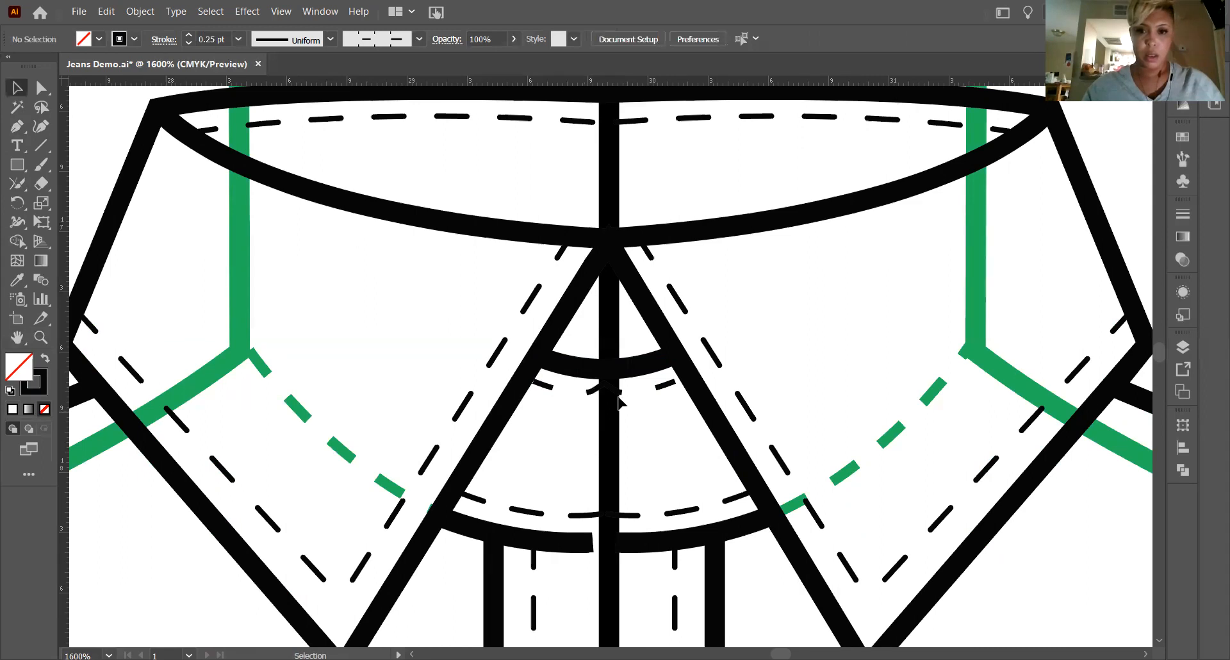
Join the two halves of the dashed stitch line just above the lower neckline seam at the centre.
click(562, 514)
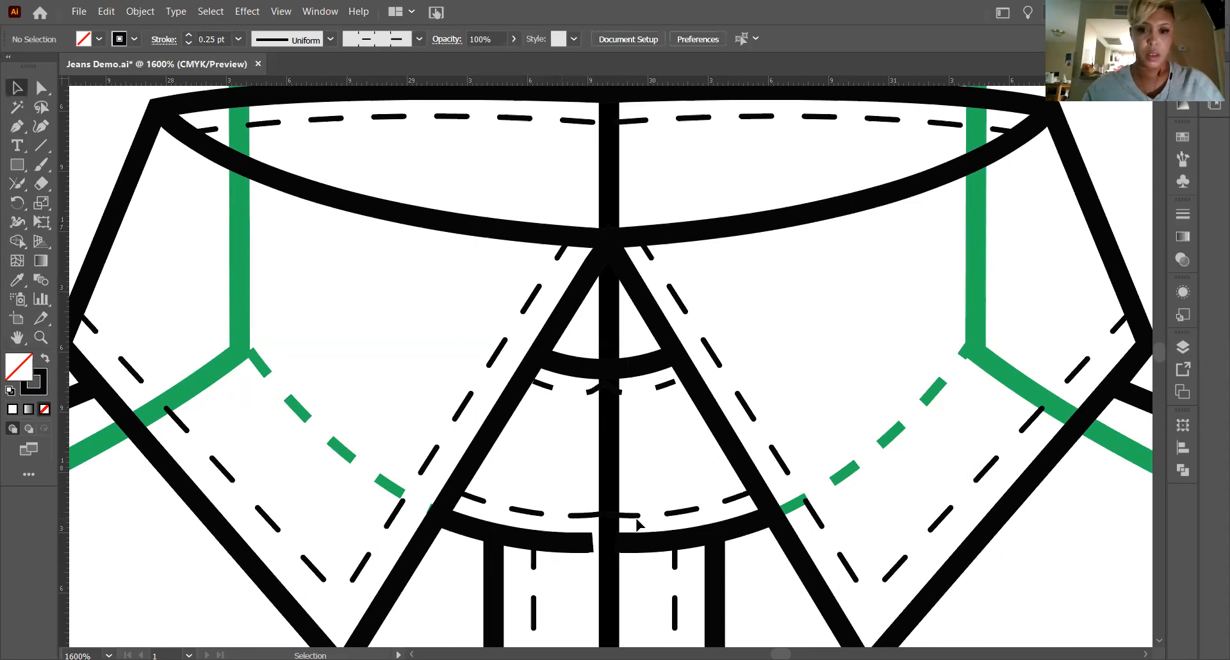
shift+click(631, 516)
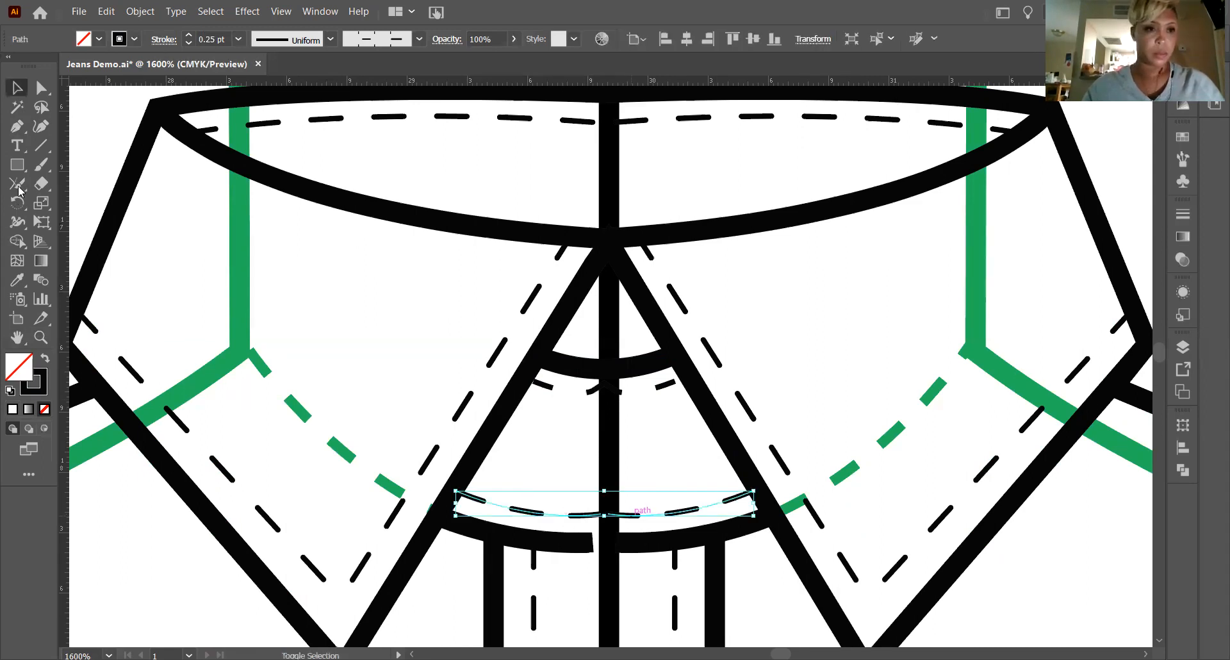
click(18, 186)
mouse_move(675, 526)
mouse_down()
mouse_move(595, 506)
mouse_move(670, 524)
mouse_move(641, 517)
mouse_up()
click(17, 88)
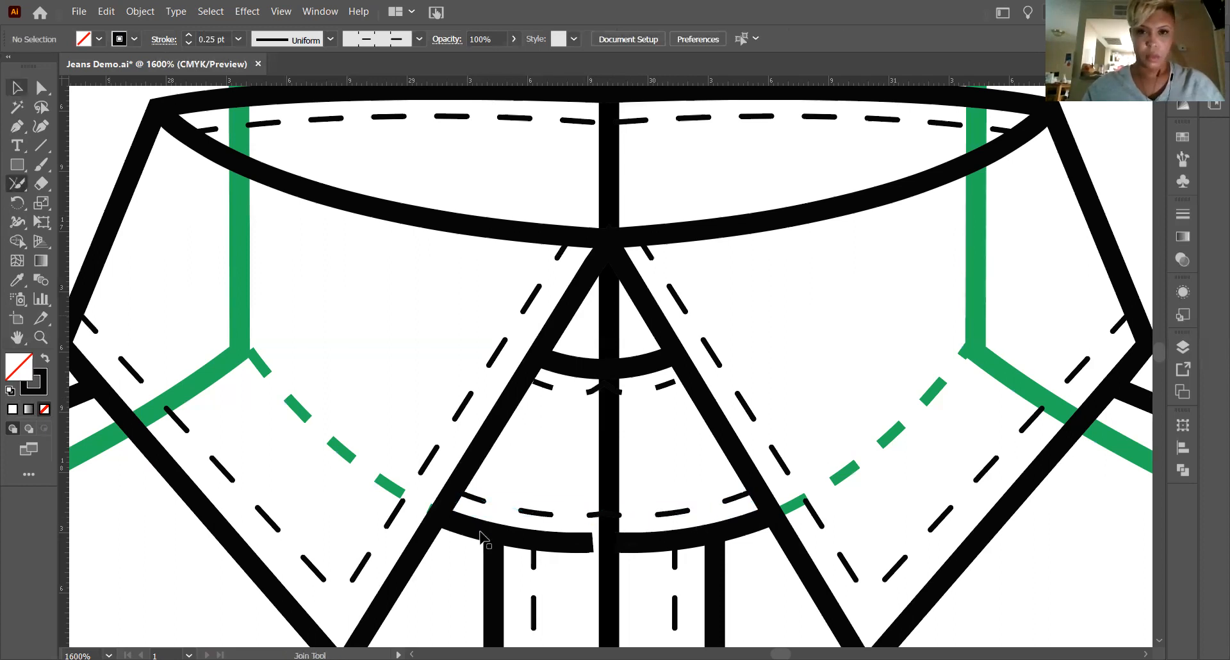
Join the two halves of the solid lower neckline curve at the top of the placket.
click(554, 545)
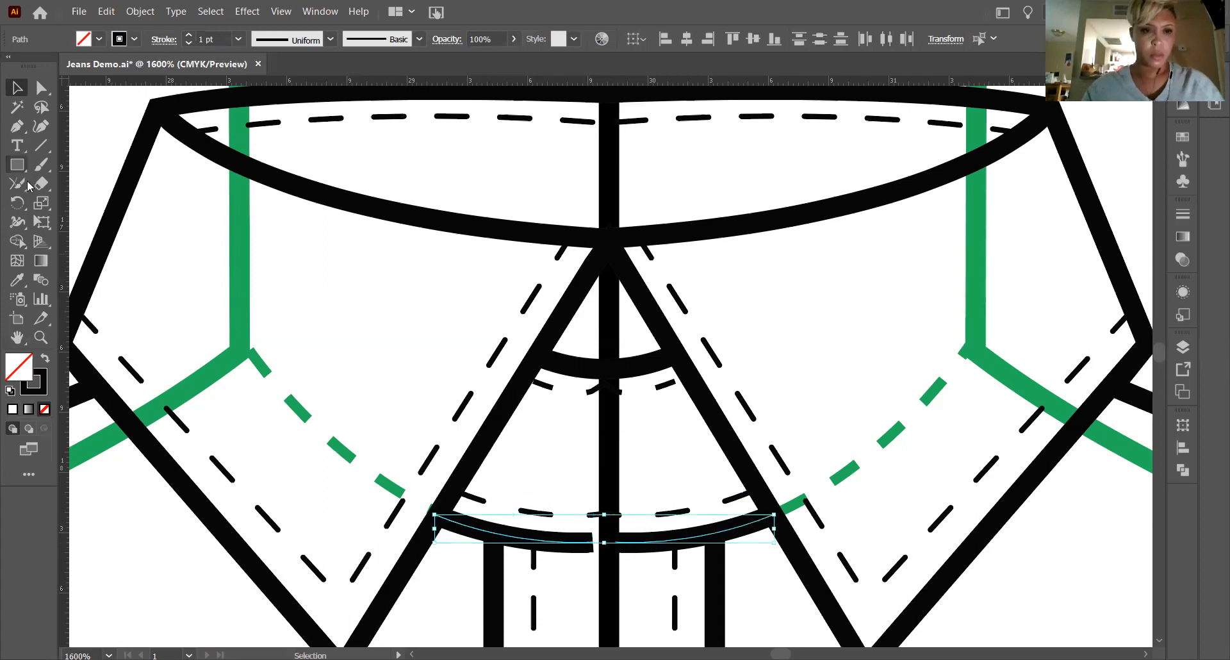
click(27, 185)
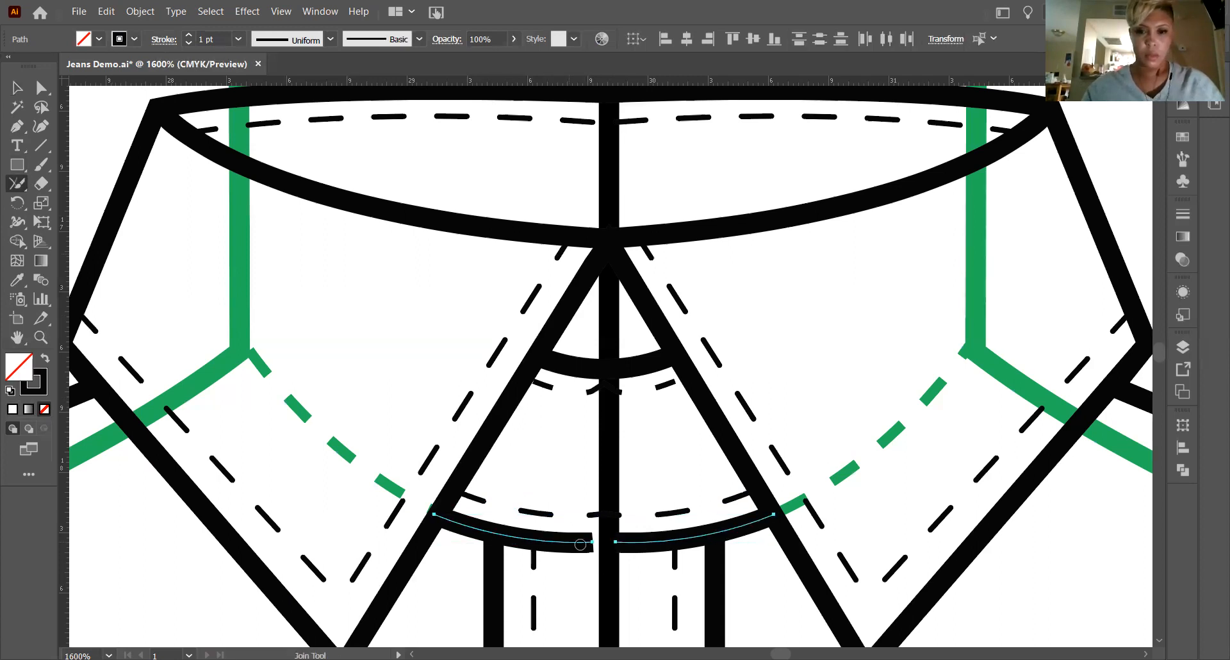
click(12, 84)
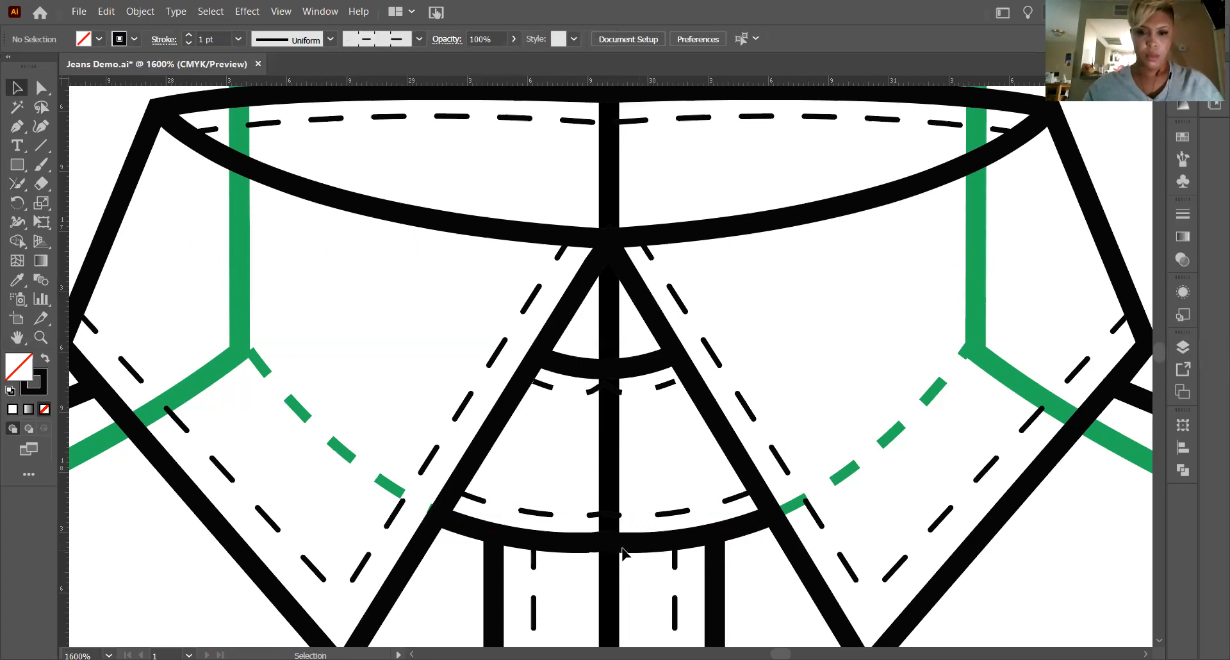
Join the two halves of the dashed hem stitch line where they meet on the centre line.
scroll(171, 414, down, 2)
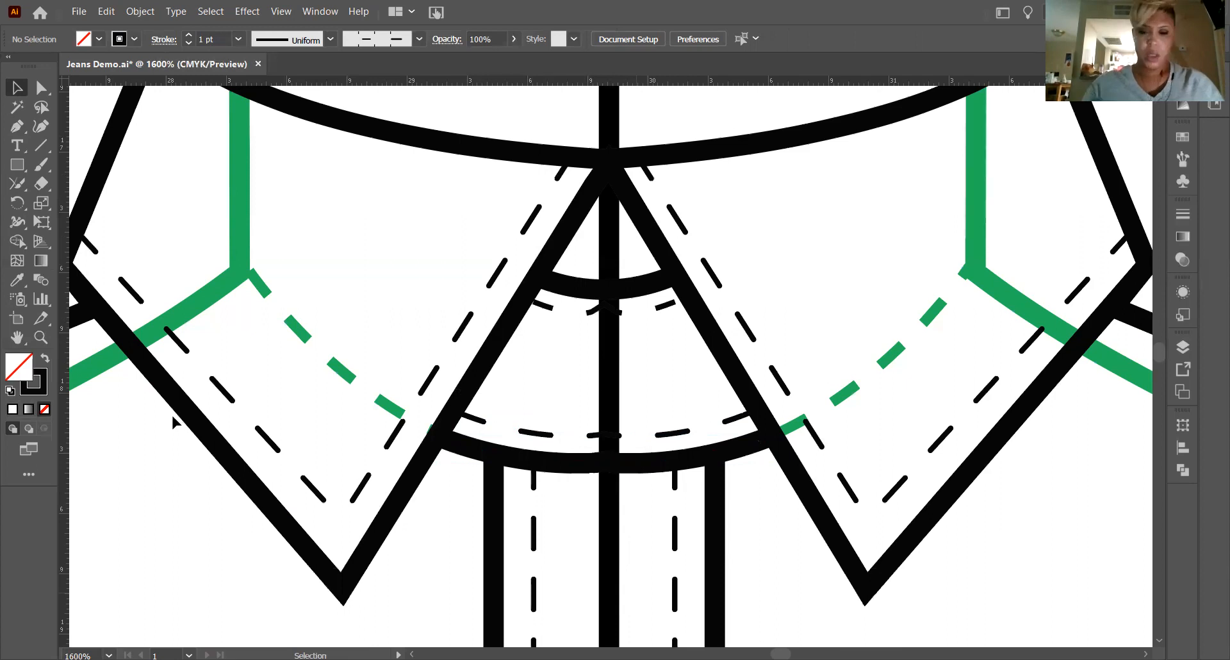
scroll(172, 416, down, 3)
key(ctrl+minus)
key(ctrl+minus)
key(ctrl+minus)
key(ctrl+minus)
scroll(786, 484, down, 8)
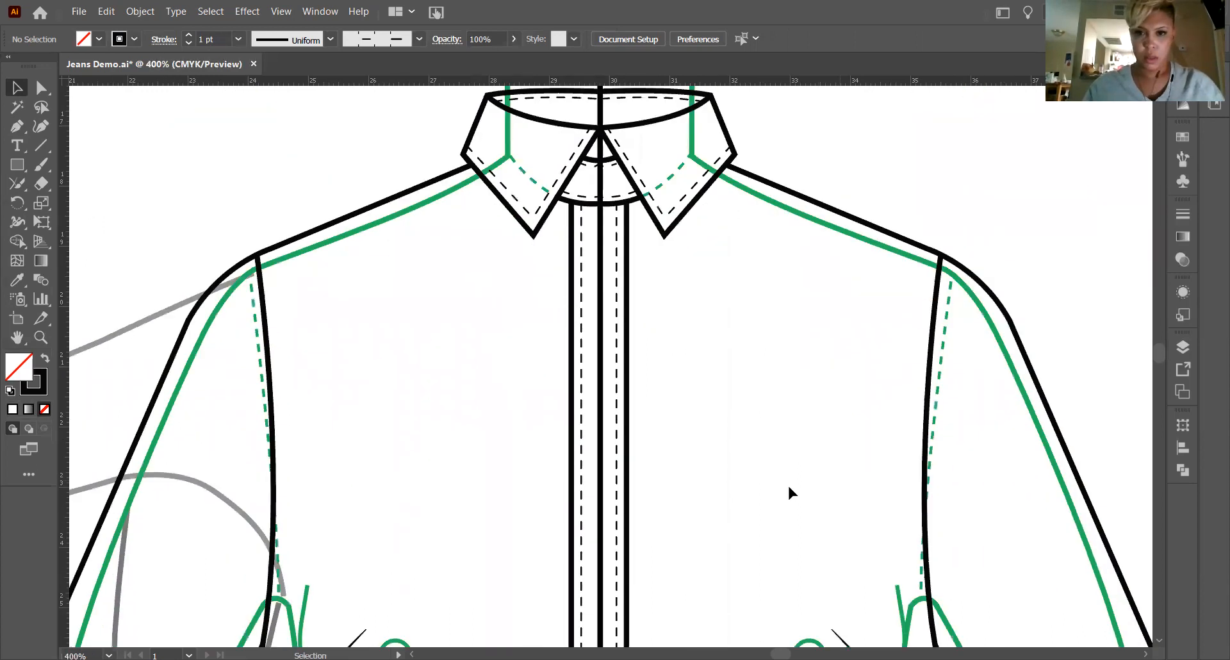
scroll(705, 498, down, 10)
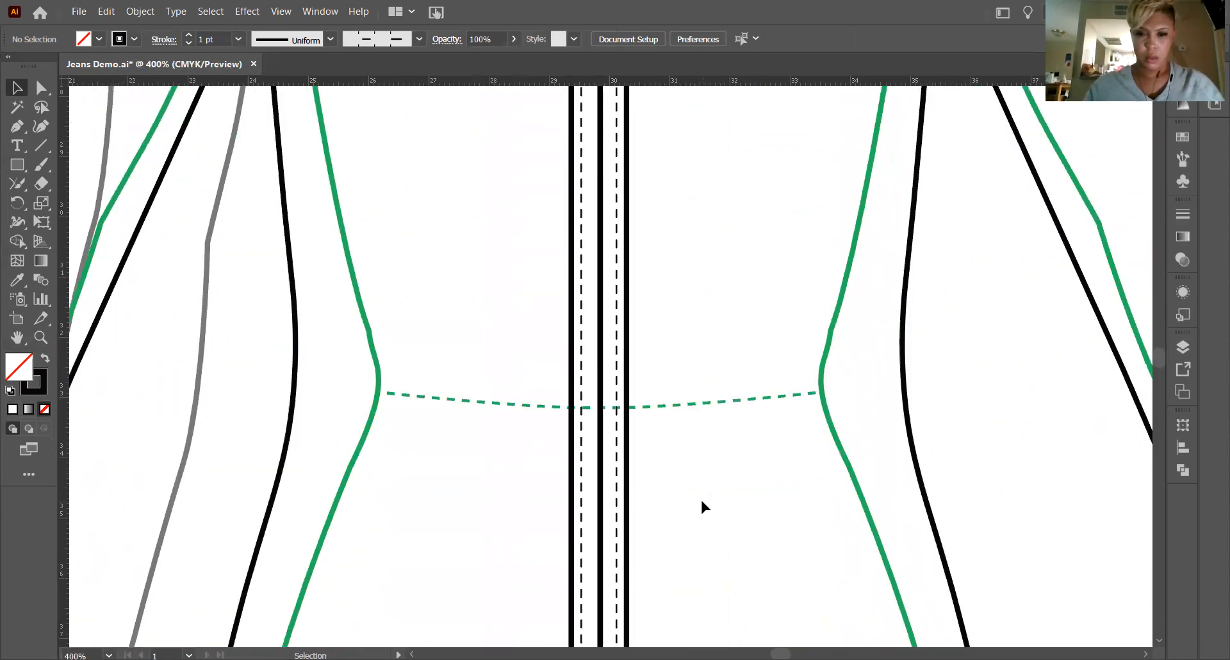
scroll(703, 497, down, 3)
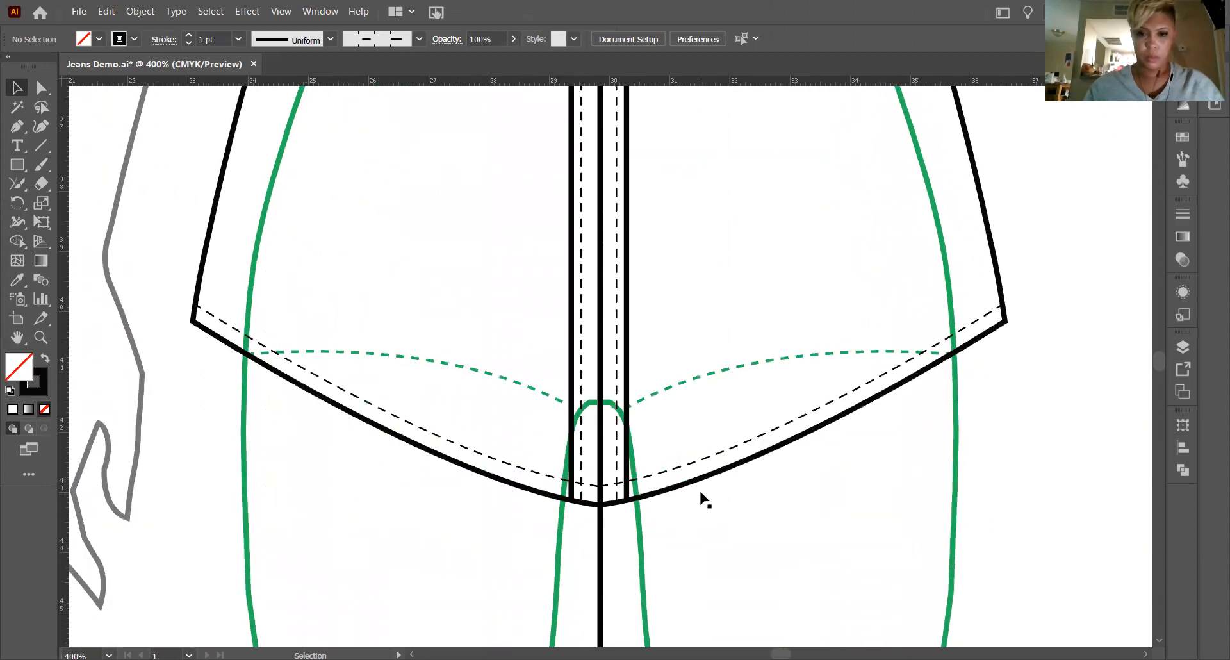
click(40, 337)
drag(585, 522, 824, 541)
scroll(796, 494, down, 5)
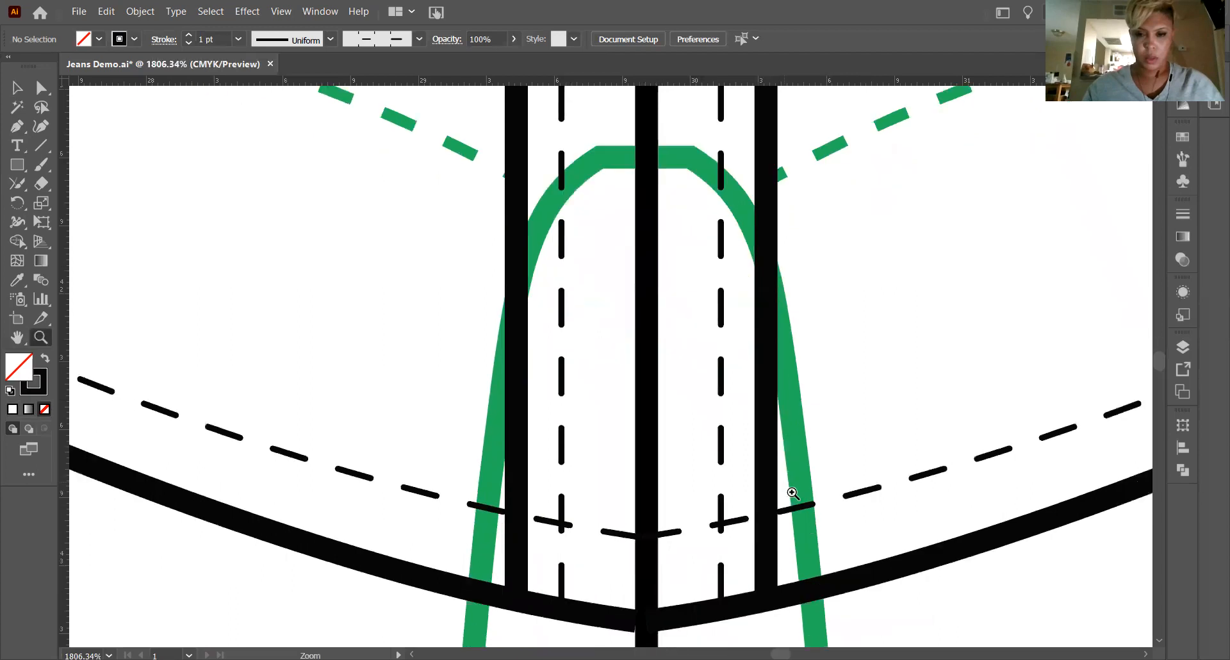
click(18, 88)
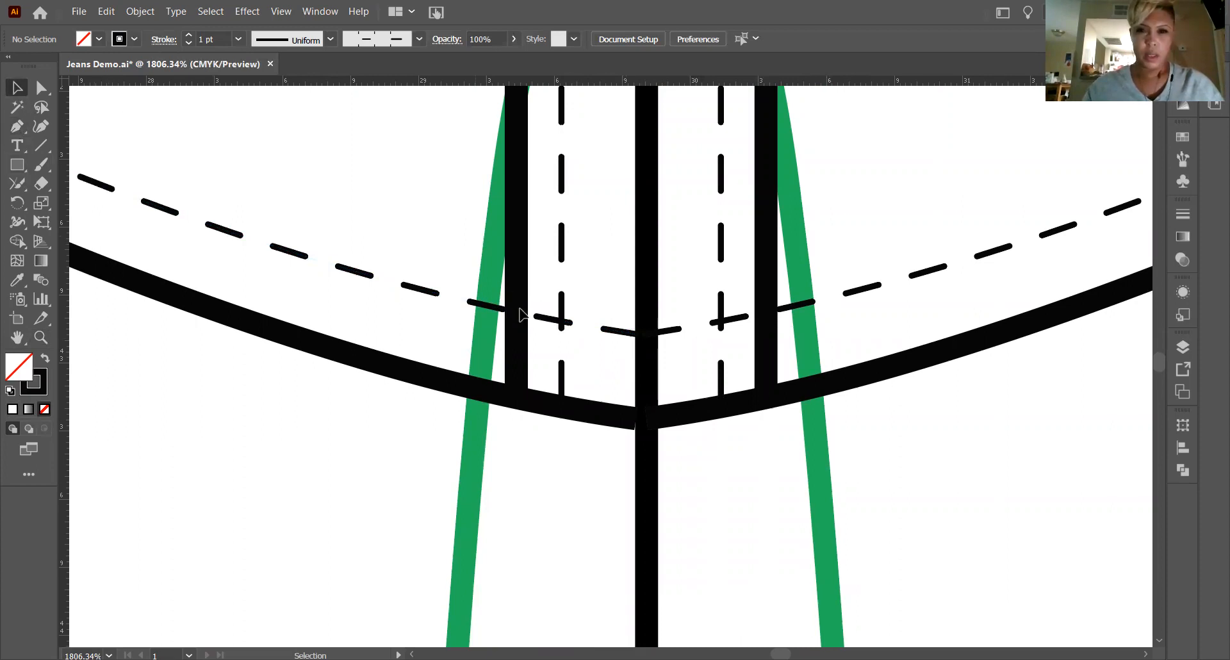
click(540, 319)
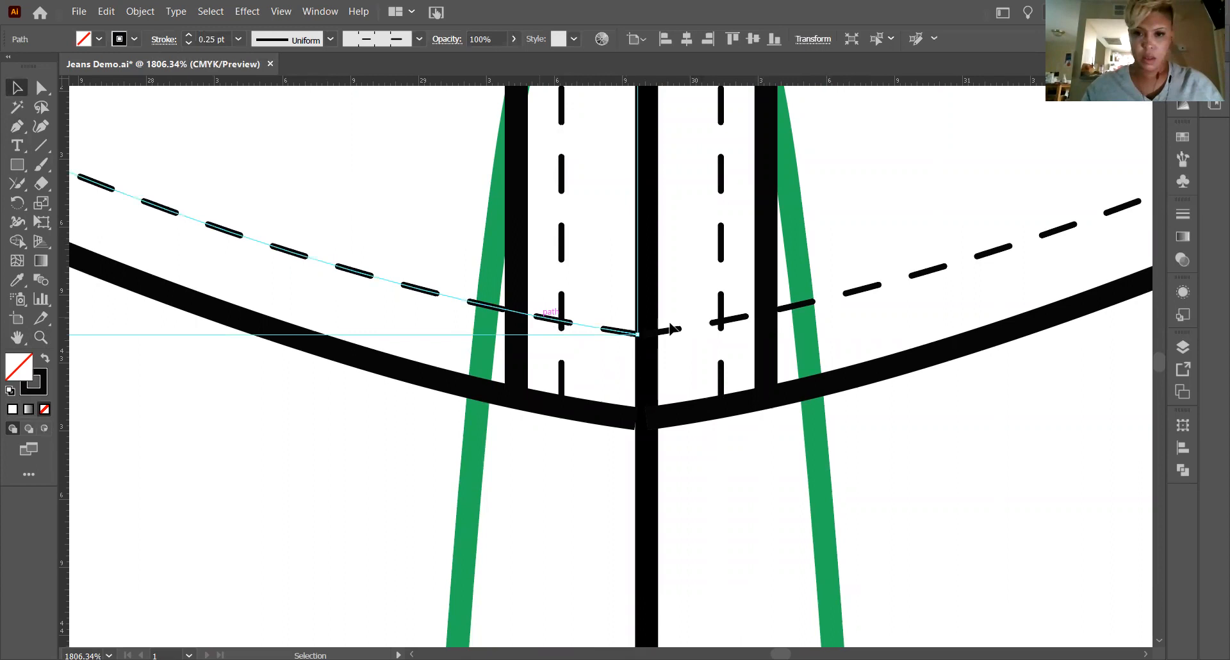
shift+click(667, 332)
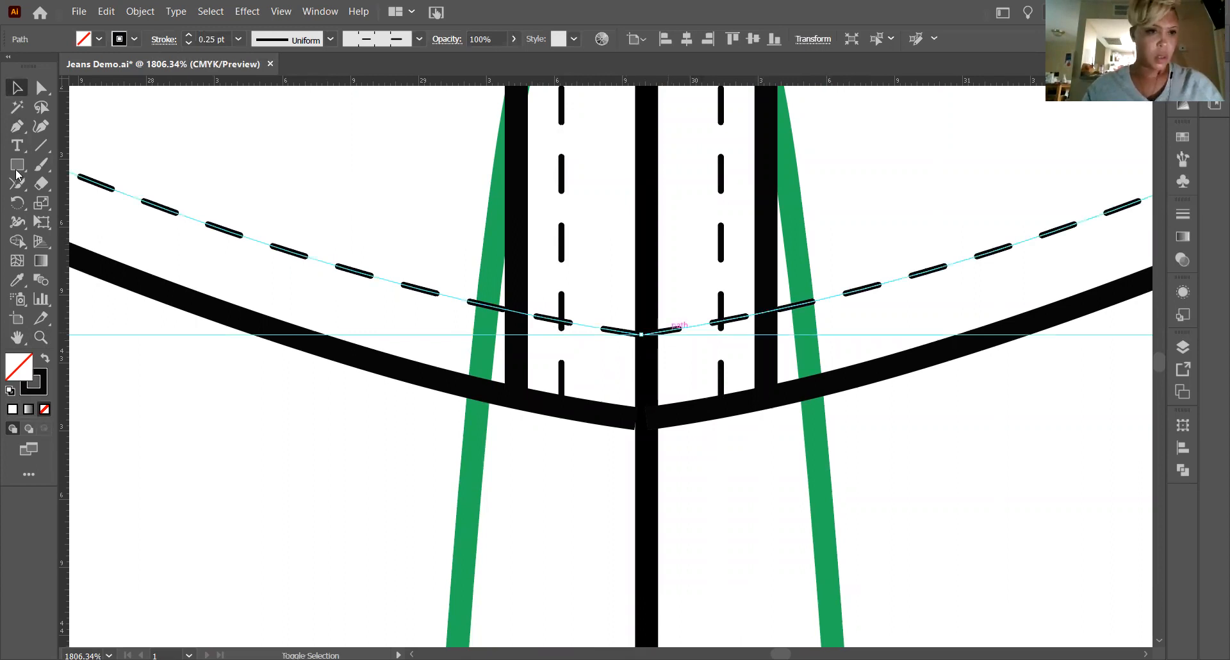
click(17, 182)
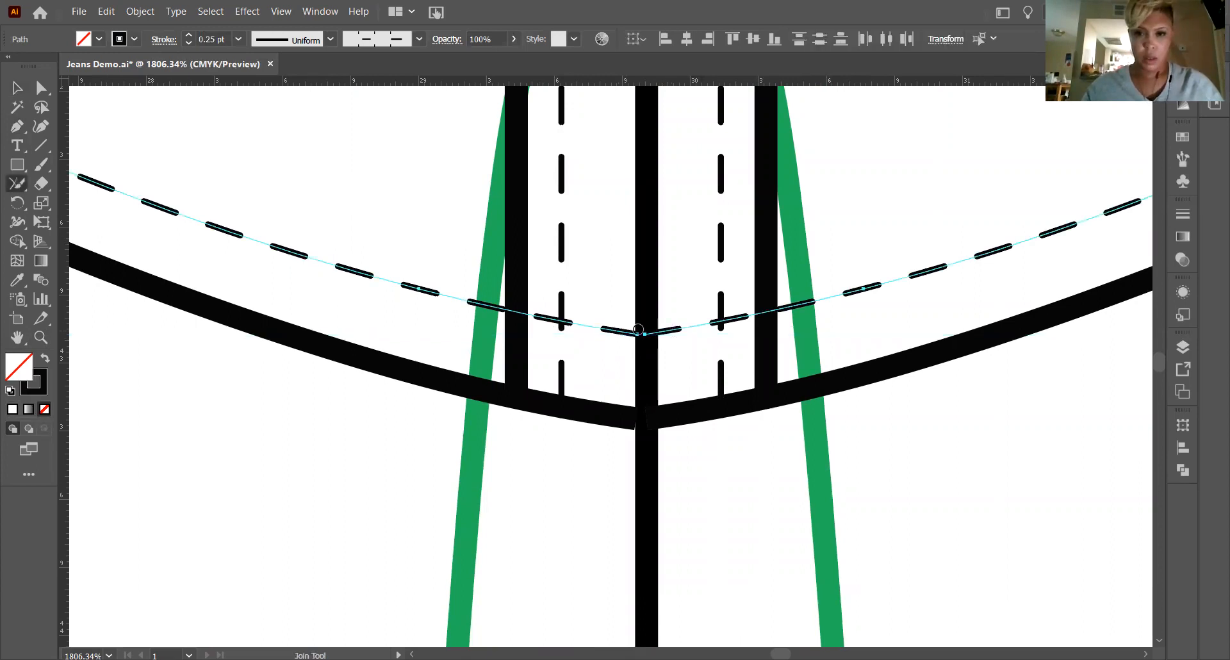
drag(638, 329, 645, 333)
key(v)
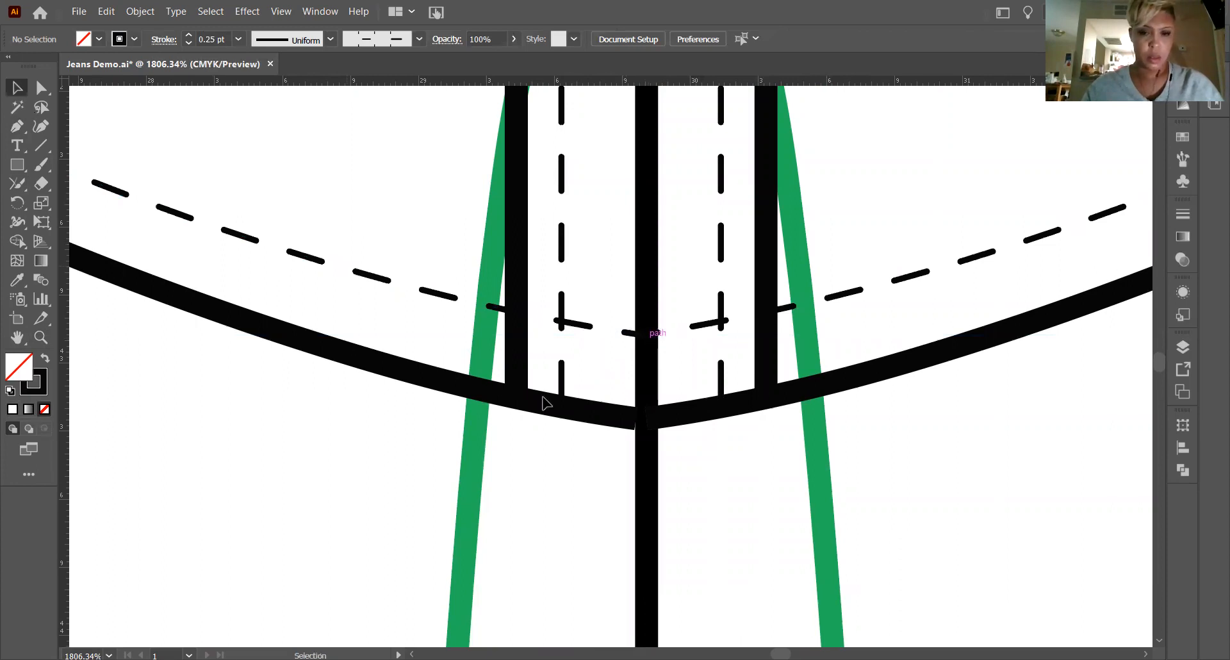
Join the two halves of the solid bottom hem line at the centre point with the Join tool.
click(640, 407)
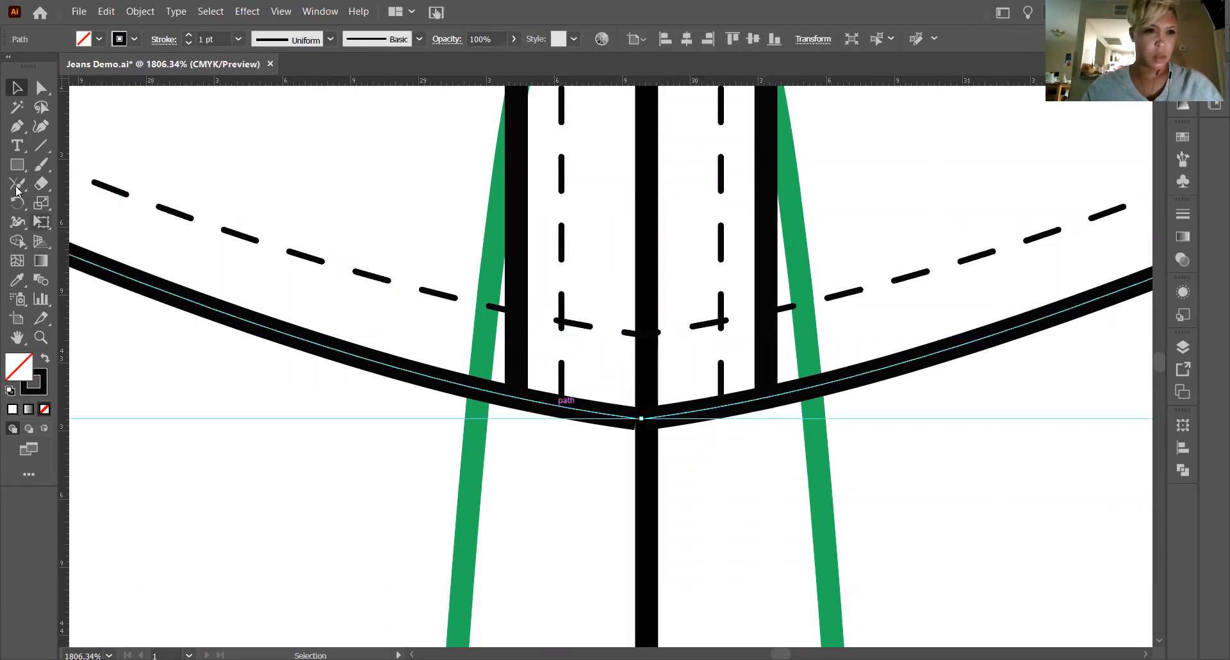
click(17, 186)
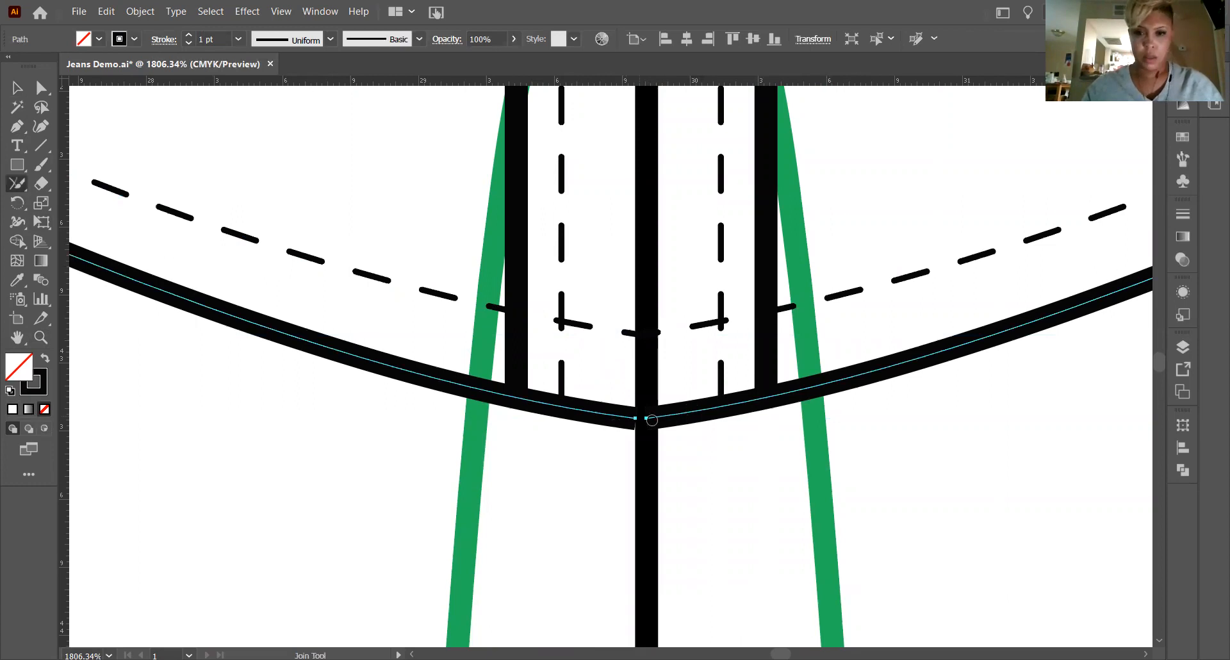
drag(652, 420, 628, 417)
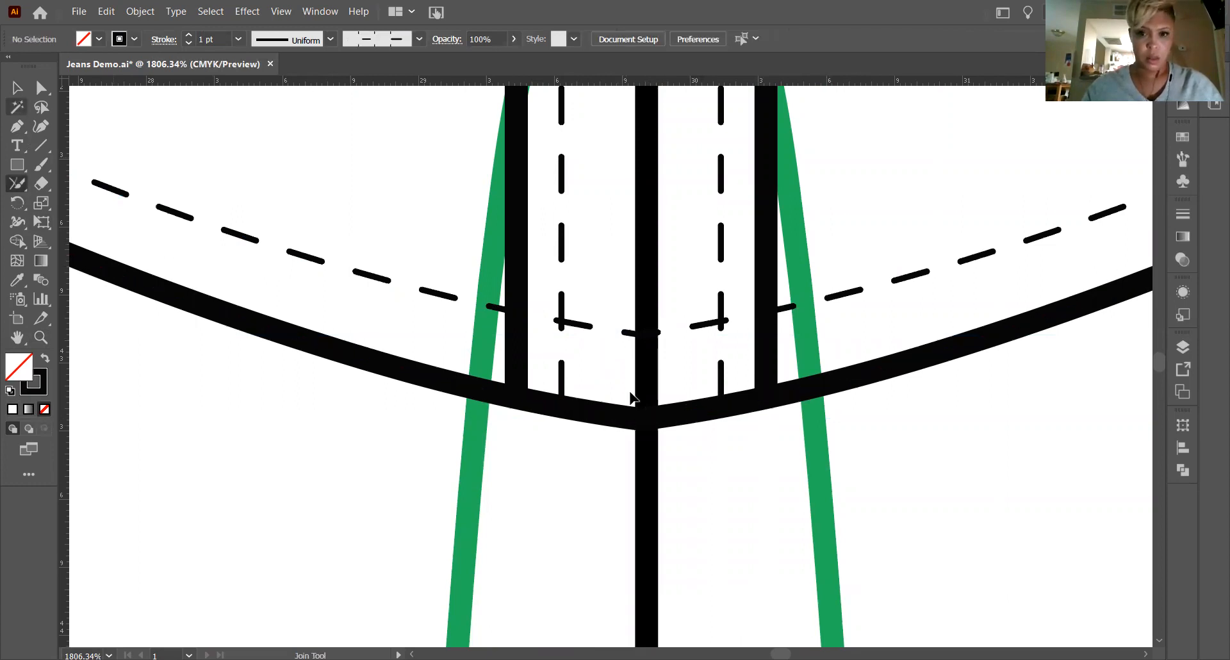
key(v)
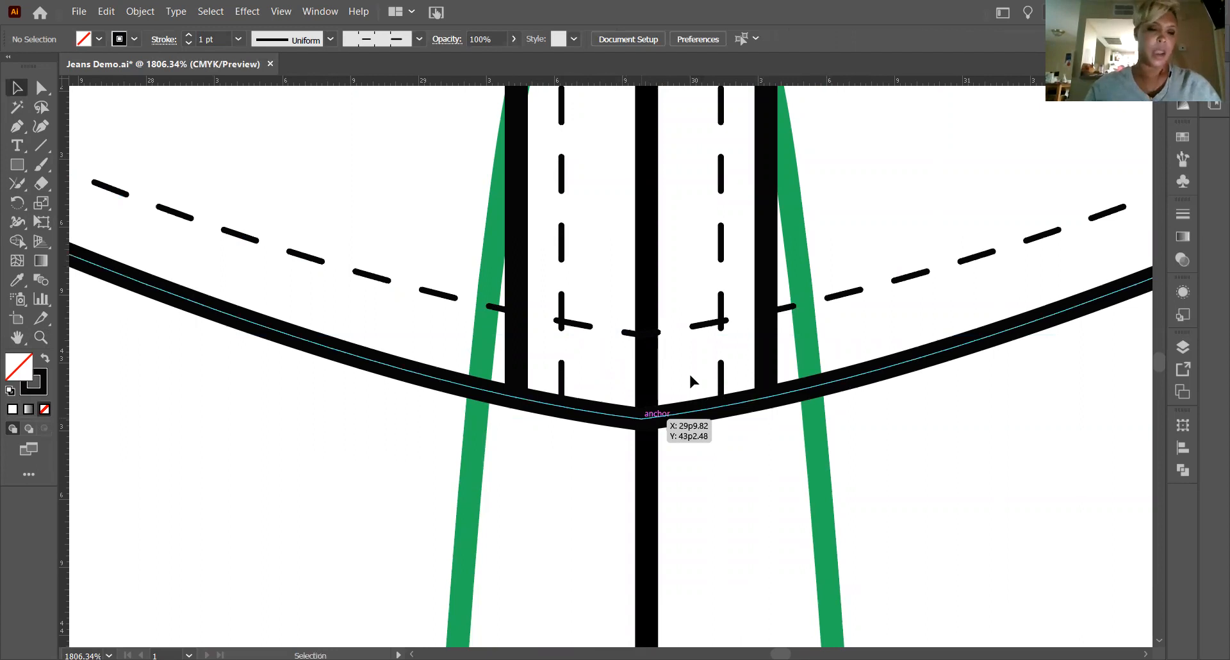
Smooth the joined dashed stitch line just below the small inner neckline curve between the collar points with the Smooth tool.
scroll(690, 372, up, 5)
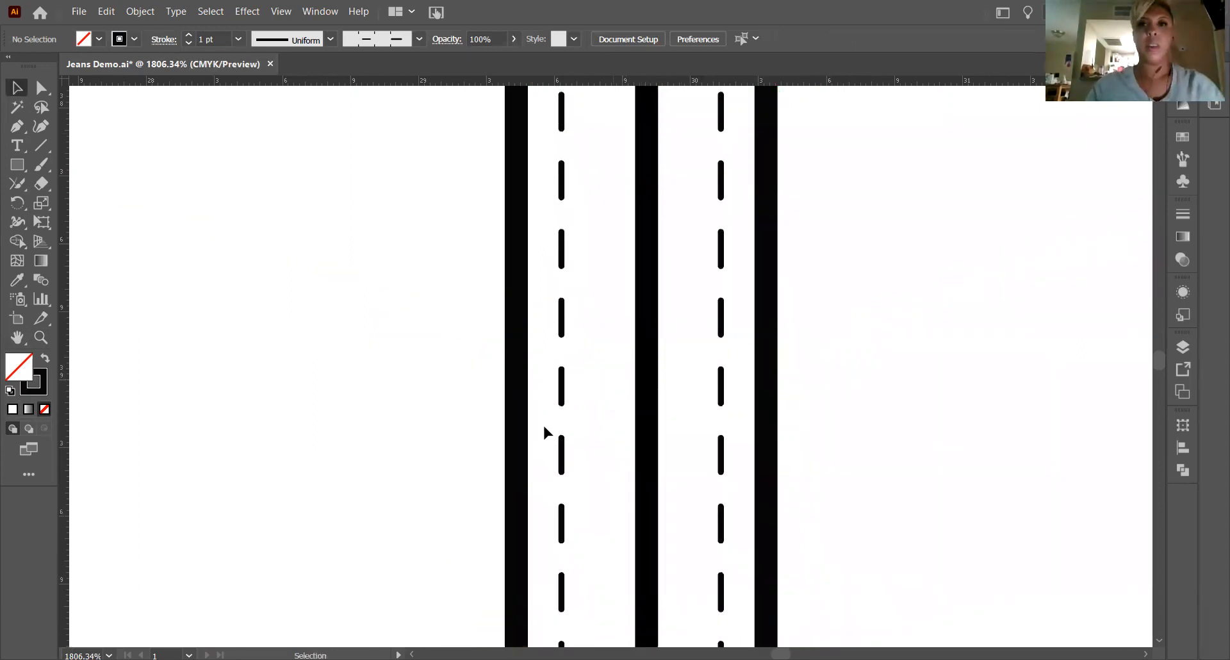
scroll(543, 430, down, 1)
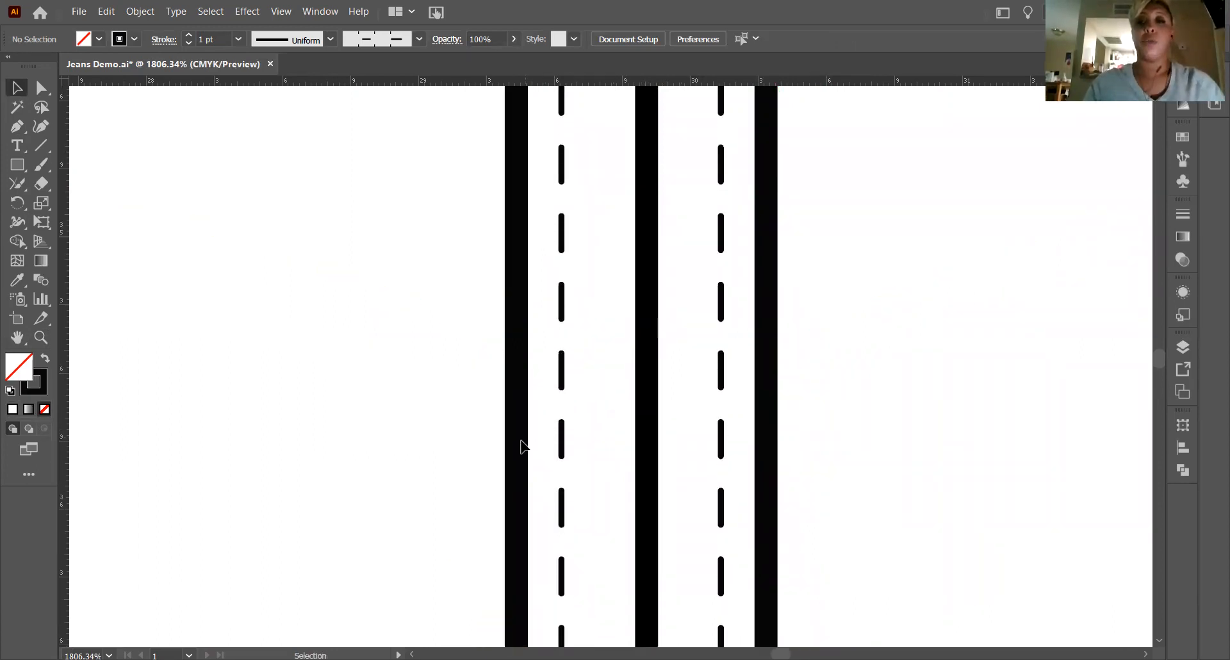
scroll(512, 456, up, 1)
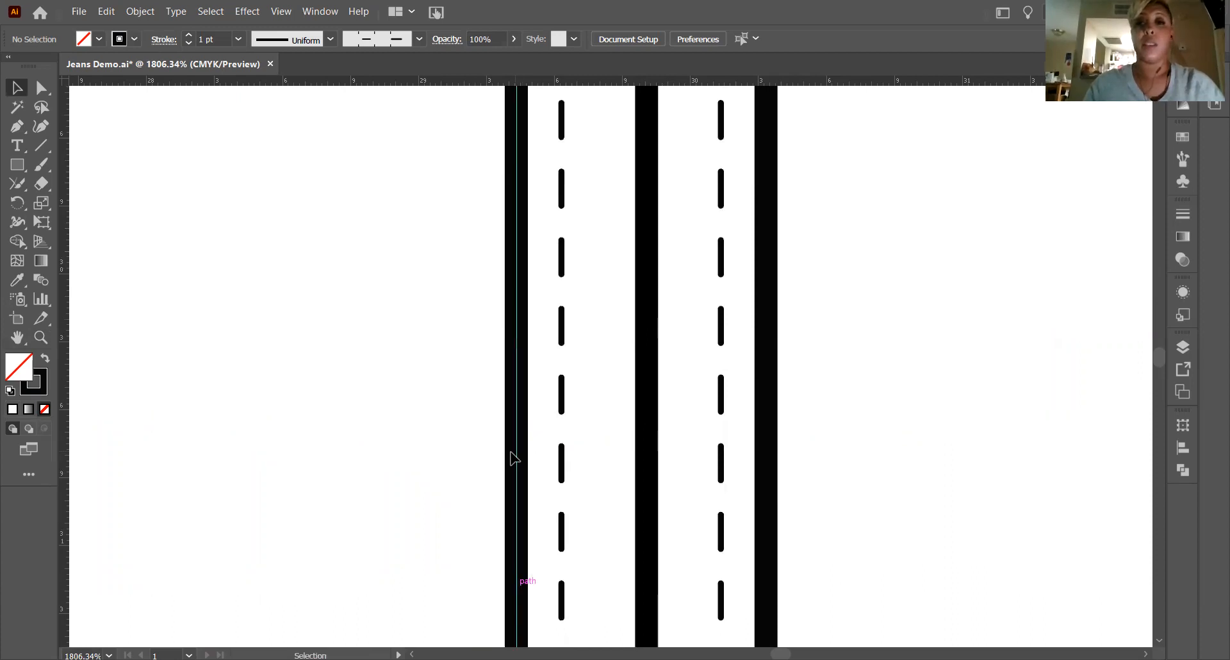
scroll(506, 466, down, 1)
scroll(487, 471, up, 5)
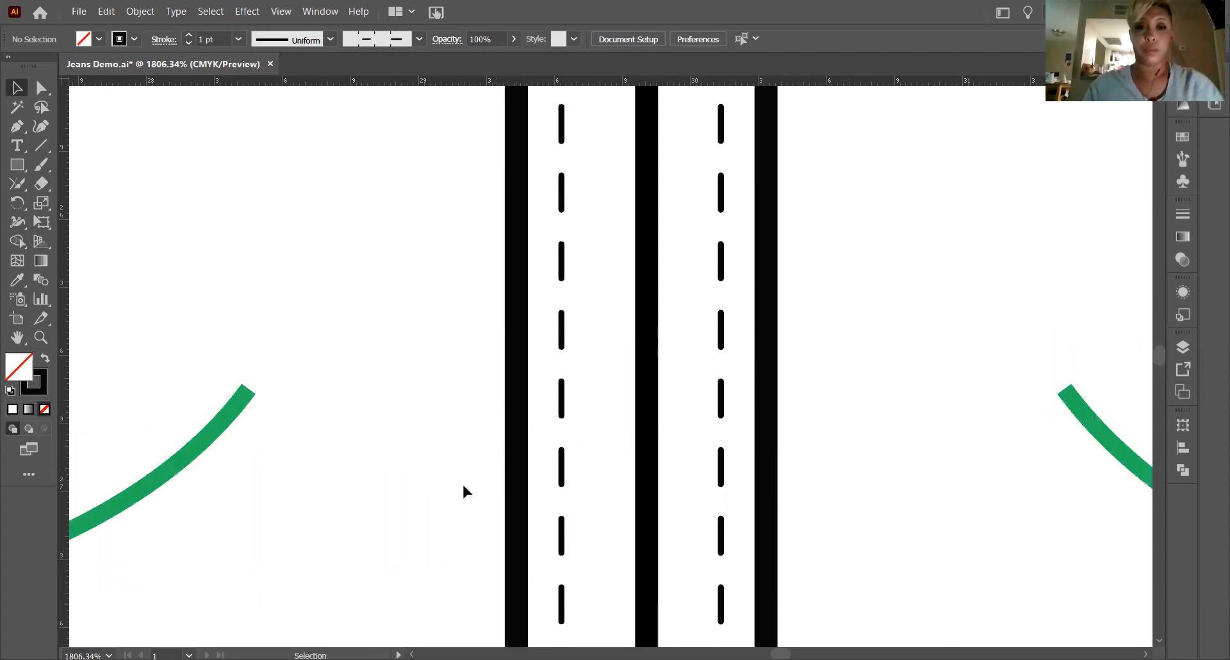
scroll(424, 585, up, 1)
scroll(424, 587, down, 1)
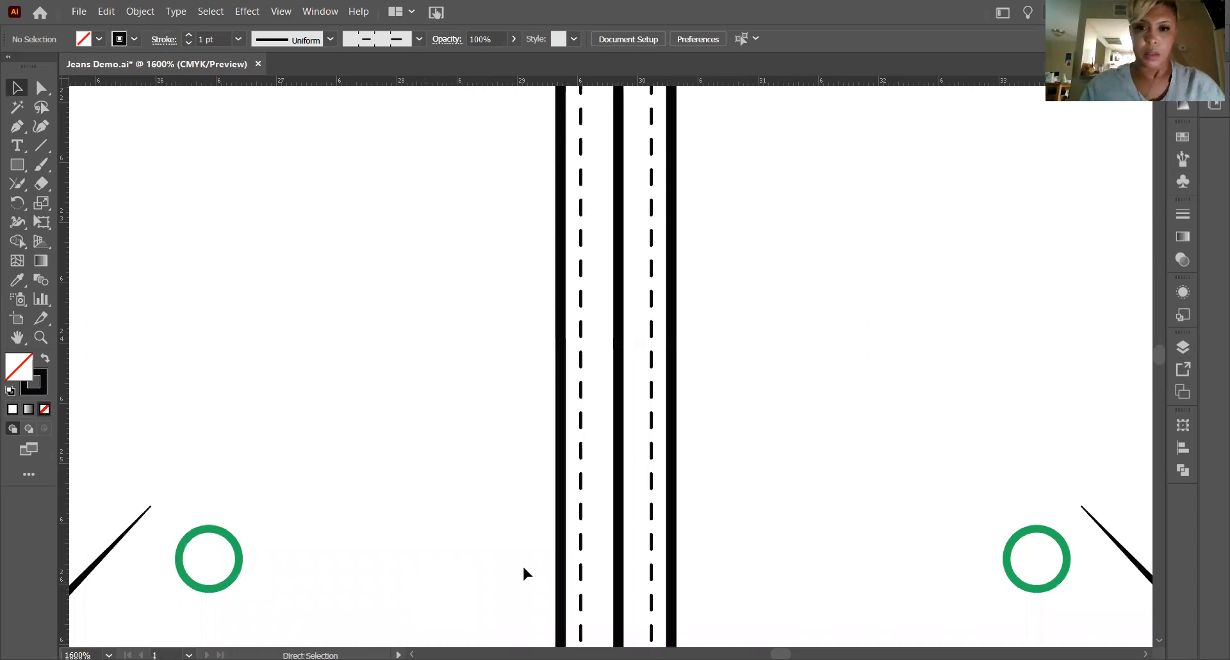
key(ctrl+minus)
scroll(640, 461, up, 2)
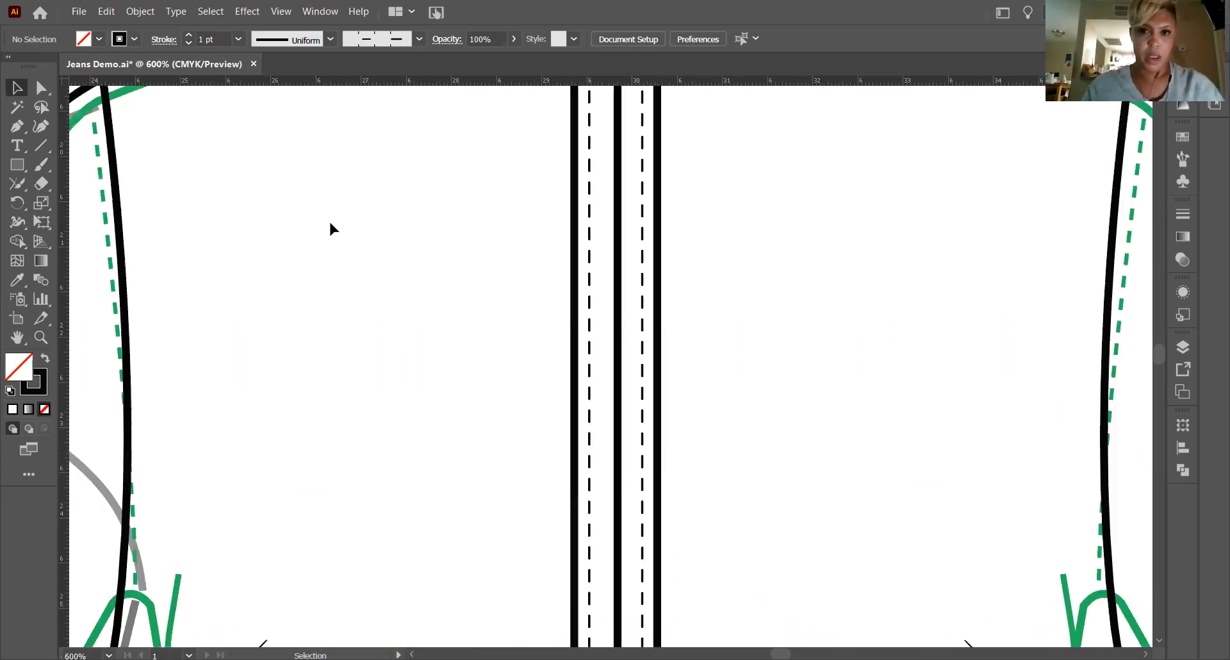
scroll(166, 204, up, 3)
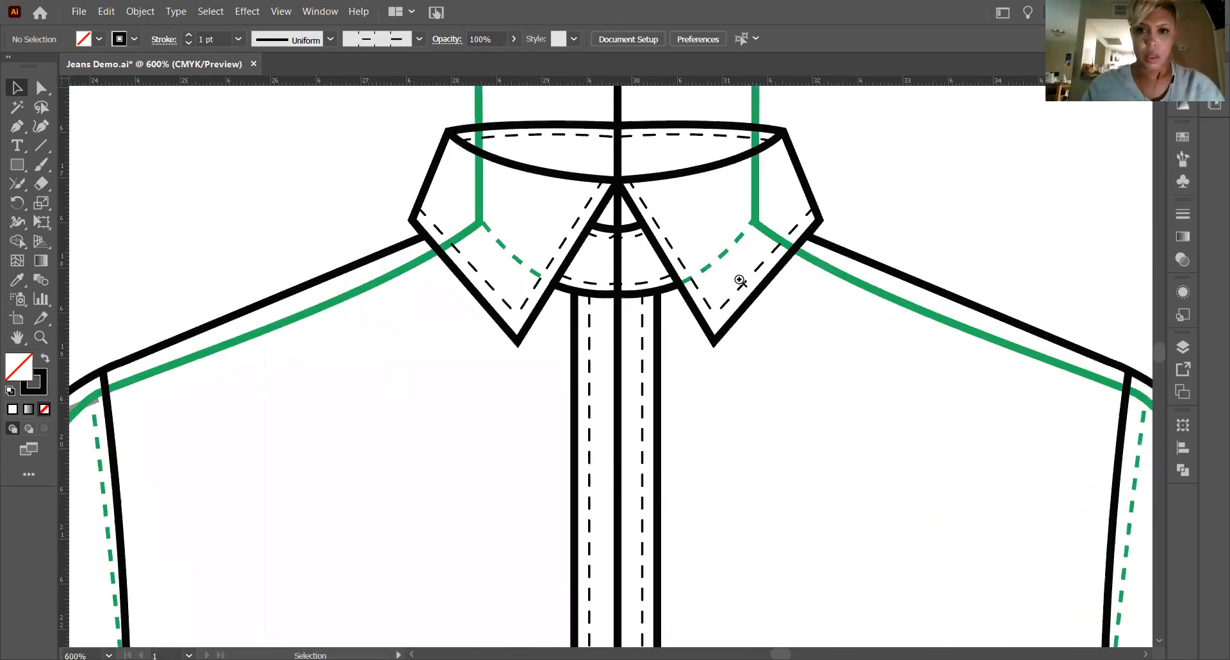
key(z)
drag(598, 230, 704, 237)
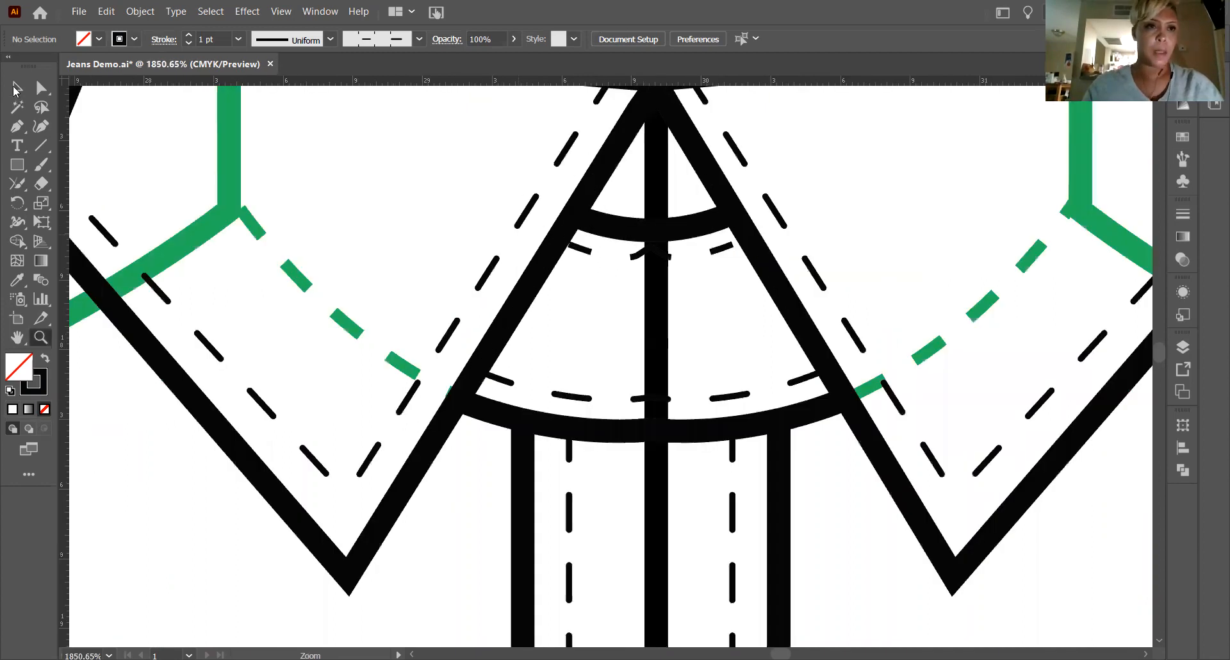
click(15, 89)
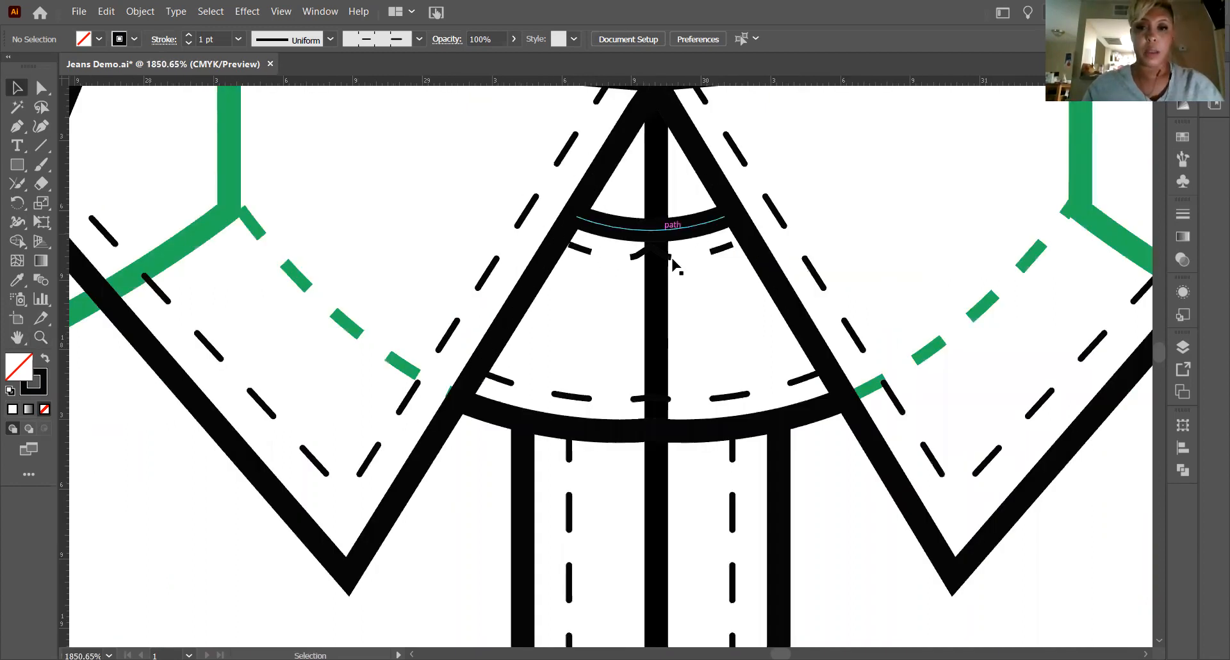
click(699, 279)
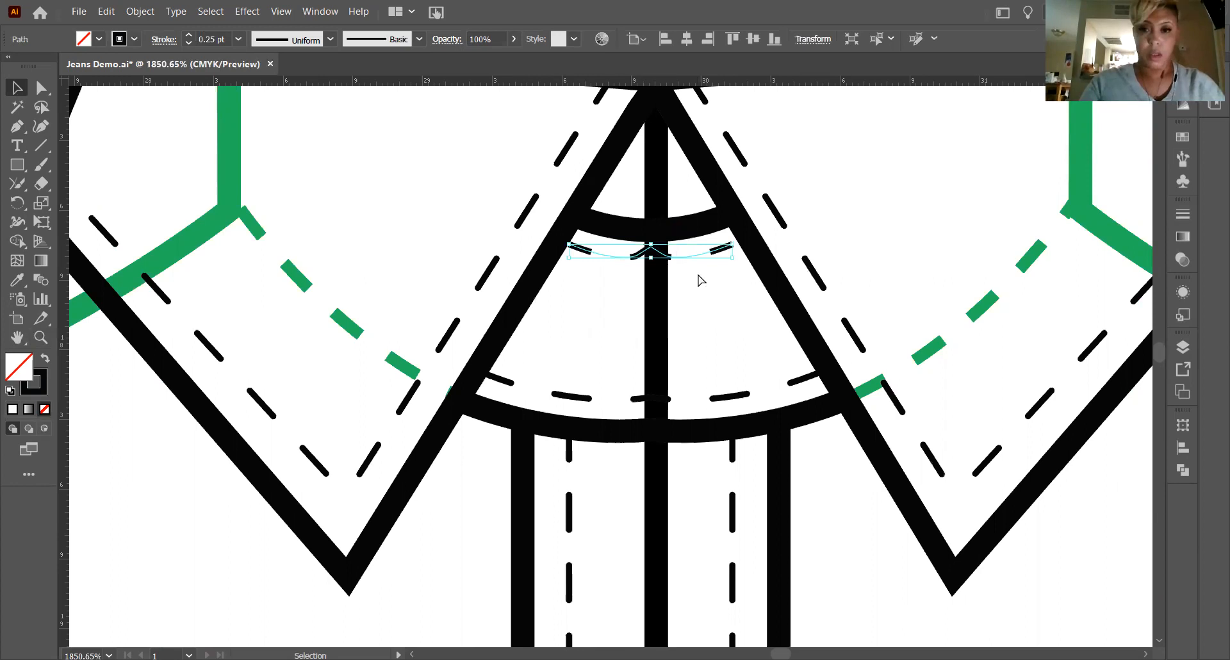
key(ctrl+minus)
key(ctrl+minus)
key(ctrl+minus)
key(ctrl+minus)
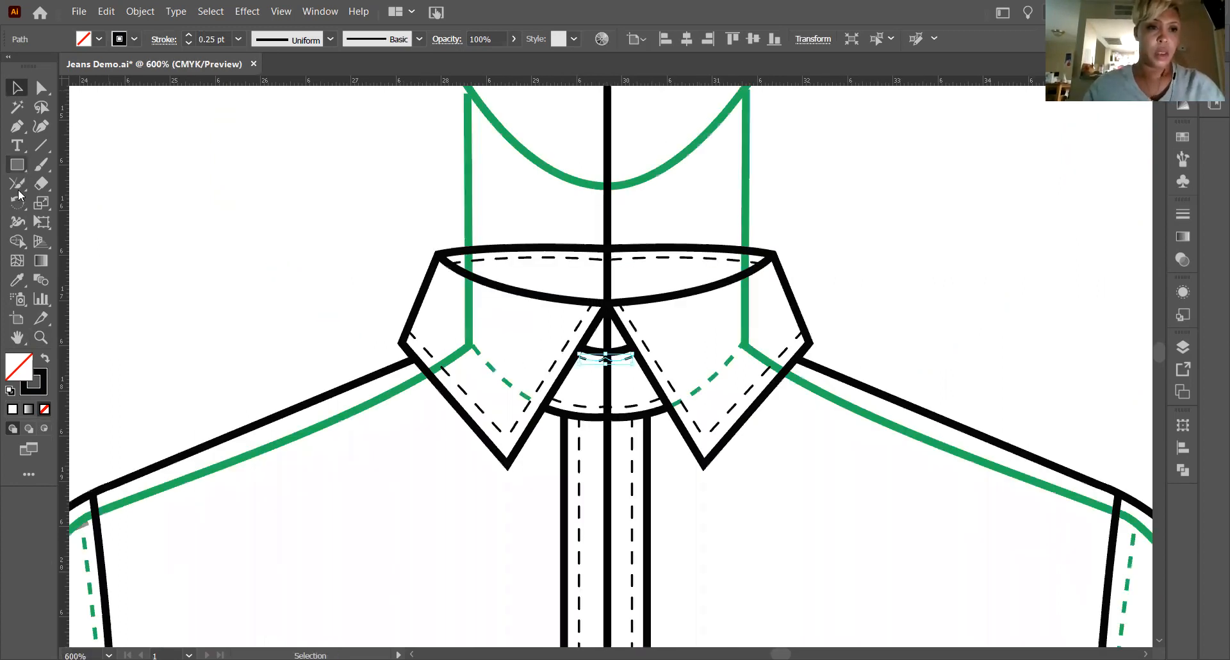
click(18, 188)
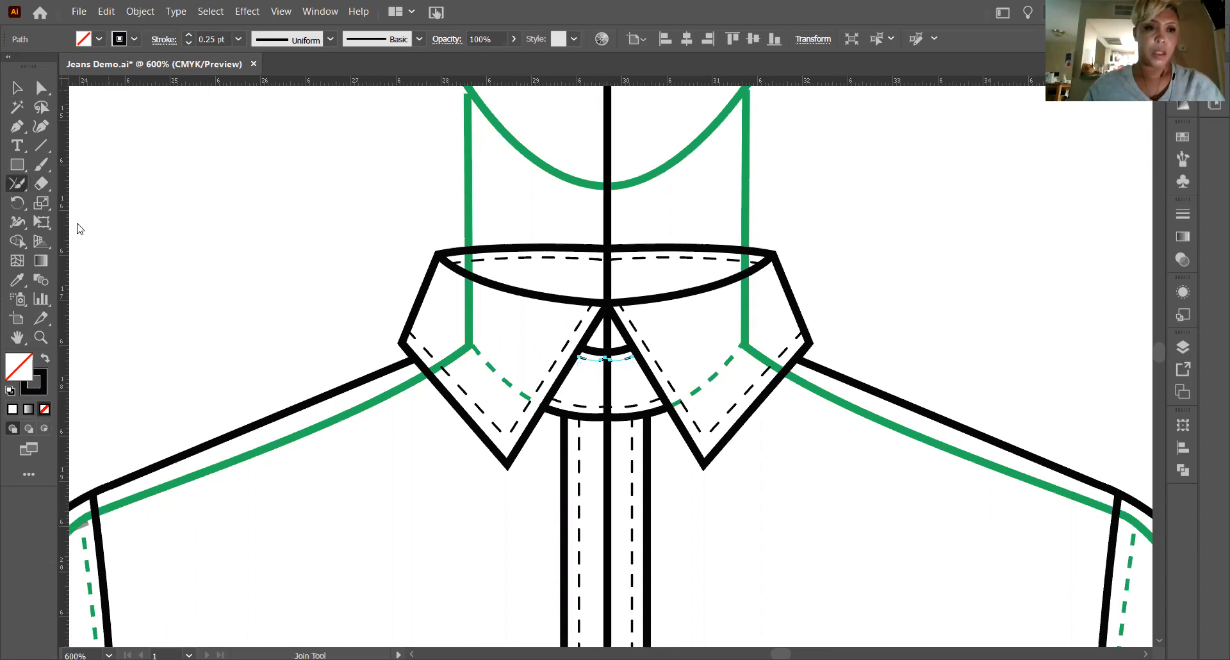
mouse_move(600, 364)
mouse_down()
mouse_move(639, 358)
mouse_move(582, 354)
mouse_move(654, 370)
mouse_up()
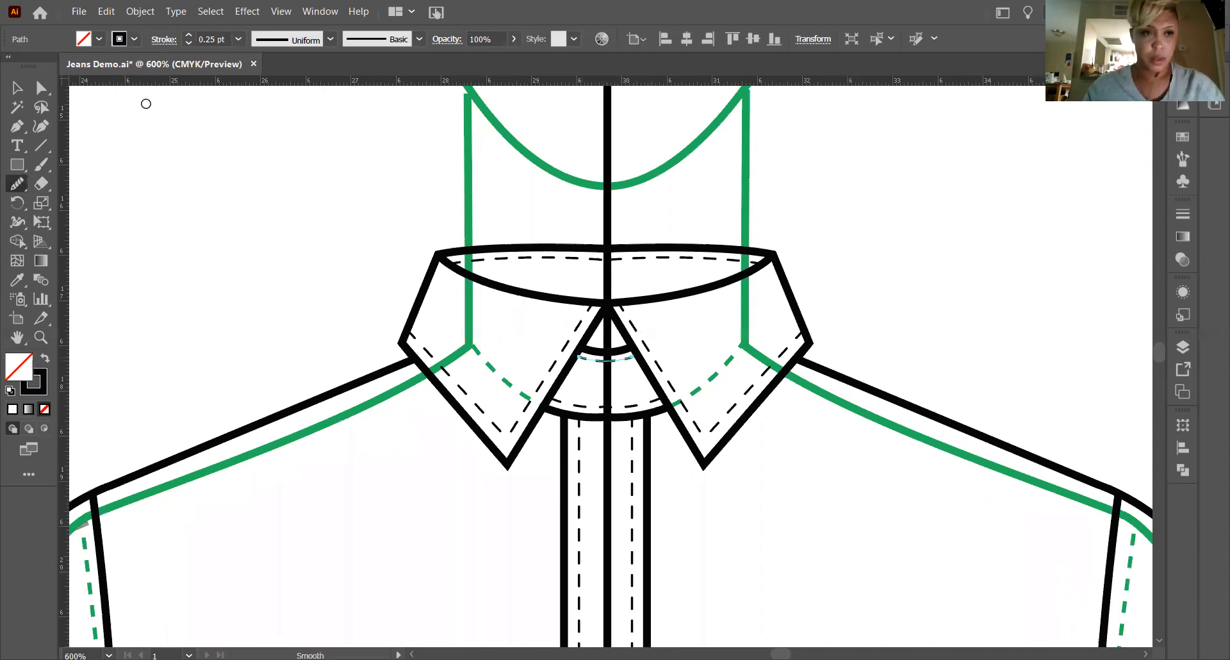
Smooth the dashed stitch line just above the lower neckline seam where it crosses the centre line.
click(17, 89)
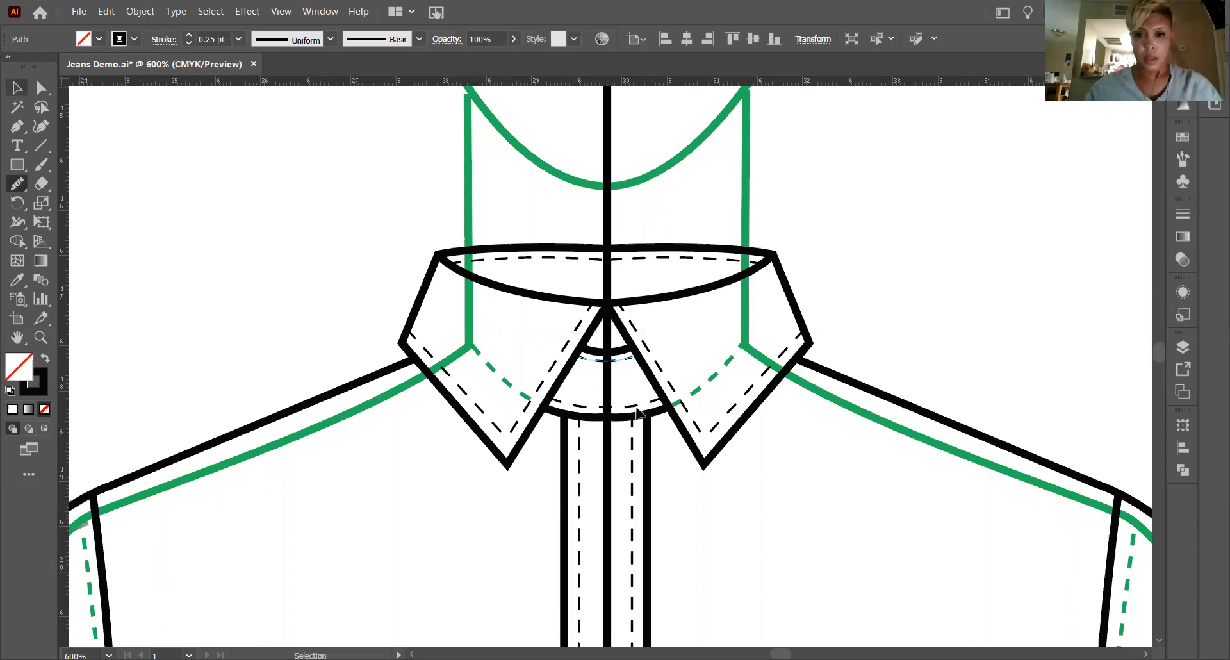
click(633, 405)
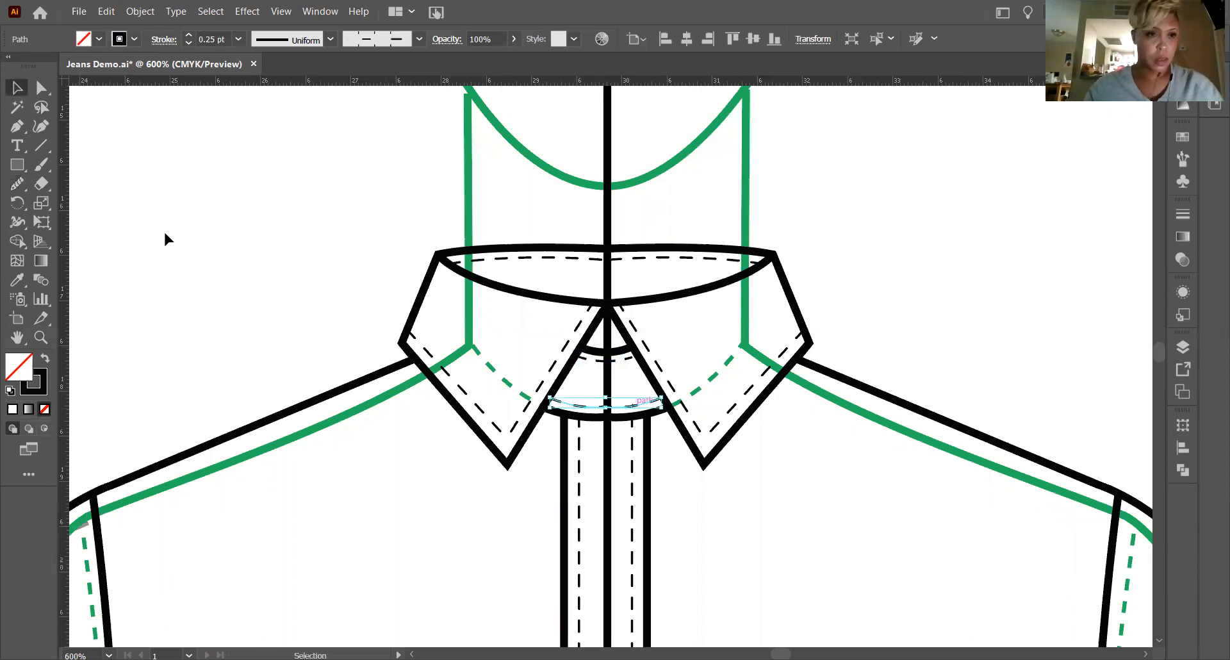
click(25, 184)
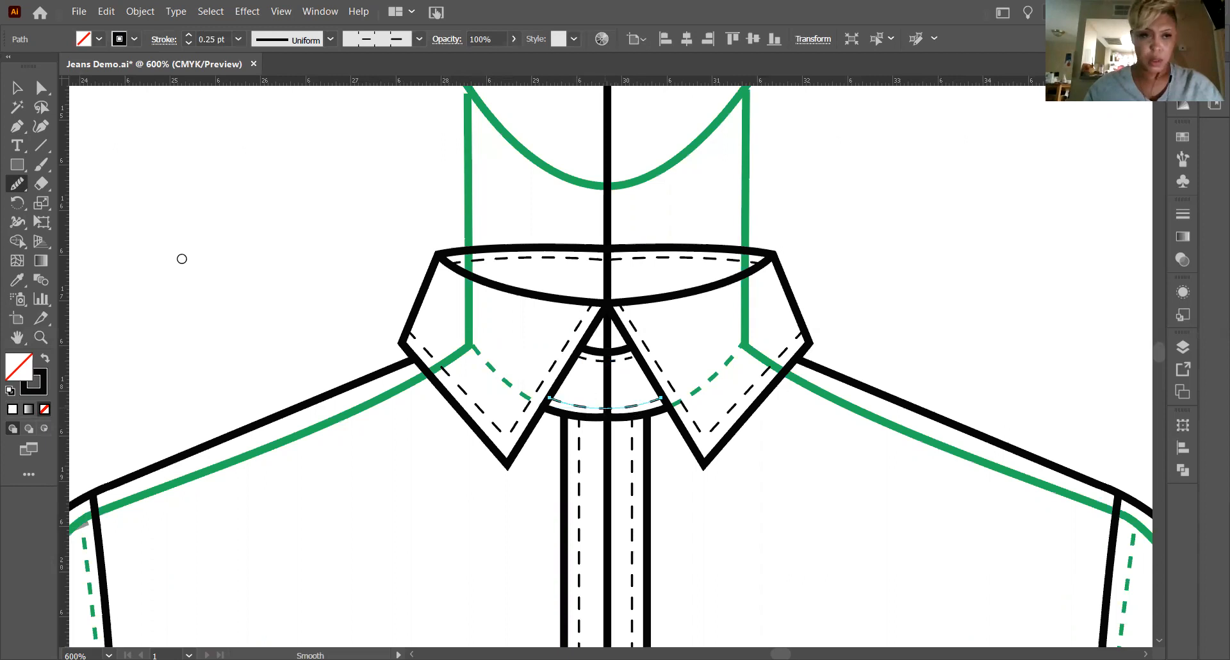
Smooth the solid lower neckline curve at the top of the placket across the centre, leaving nothing selected.
click(23, 93)
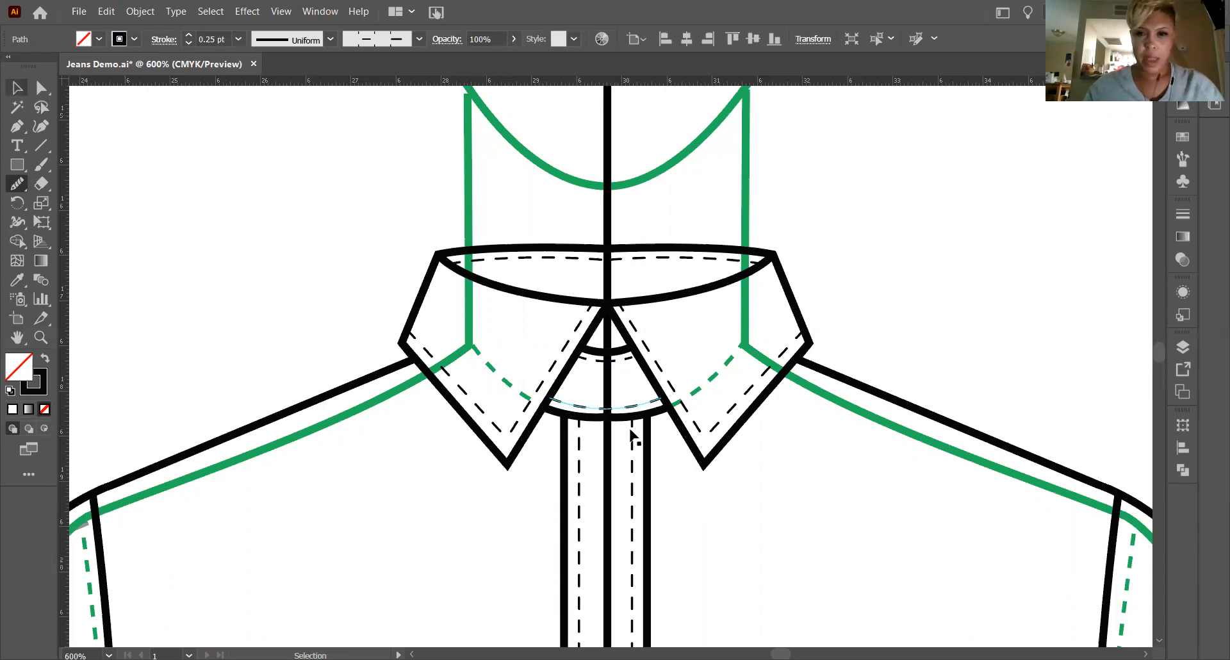
click(622, 417)
click(17, 183)
mouse_move(569, 408)
mouse_down()
mouse_move(656, 426)
mouse_move(677, 406)
mouse_up()
drag(552, 409, 705, 423)
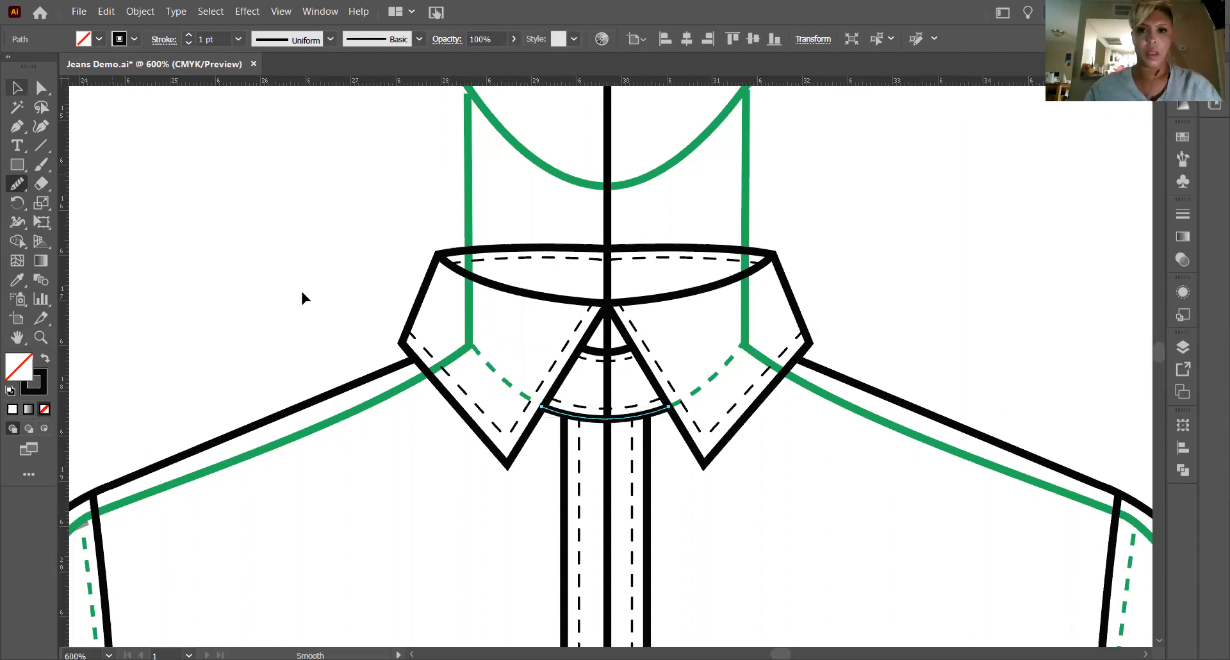
key(v)
click(842, 328)
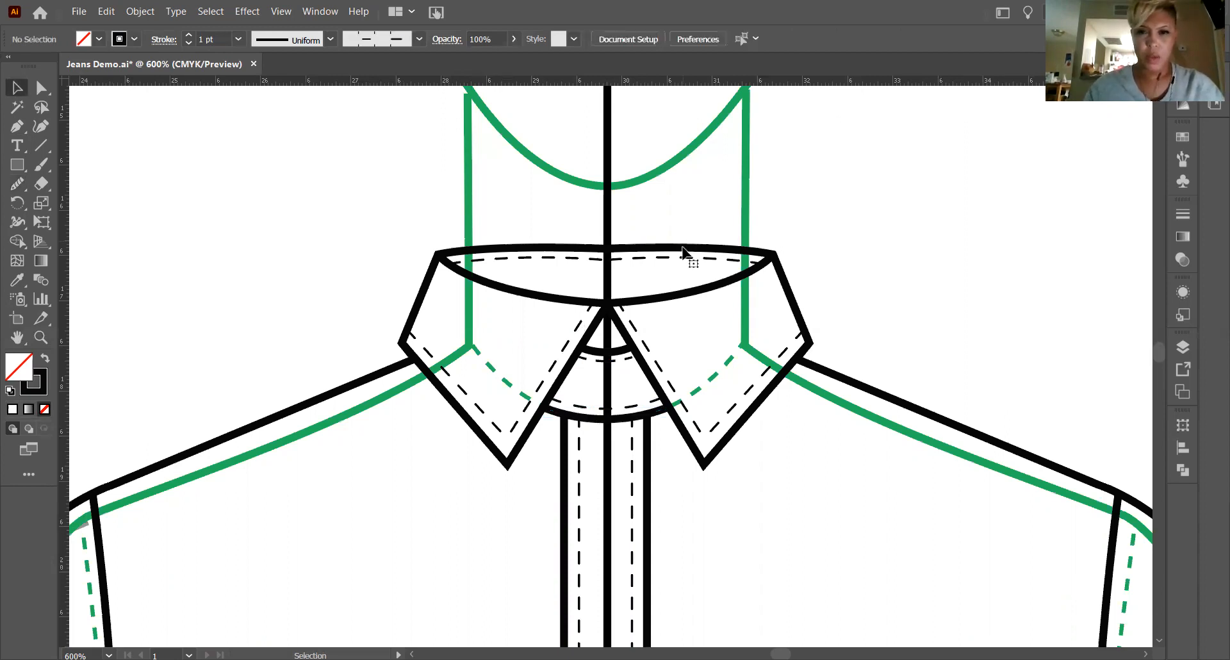
Smooth the solid top edge of the collar across the centre line and undo the last smoothing stroke.
click(683, 249)
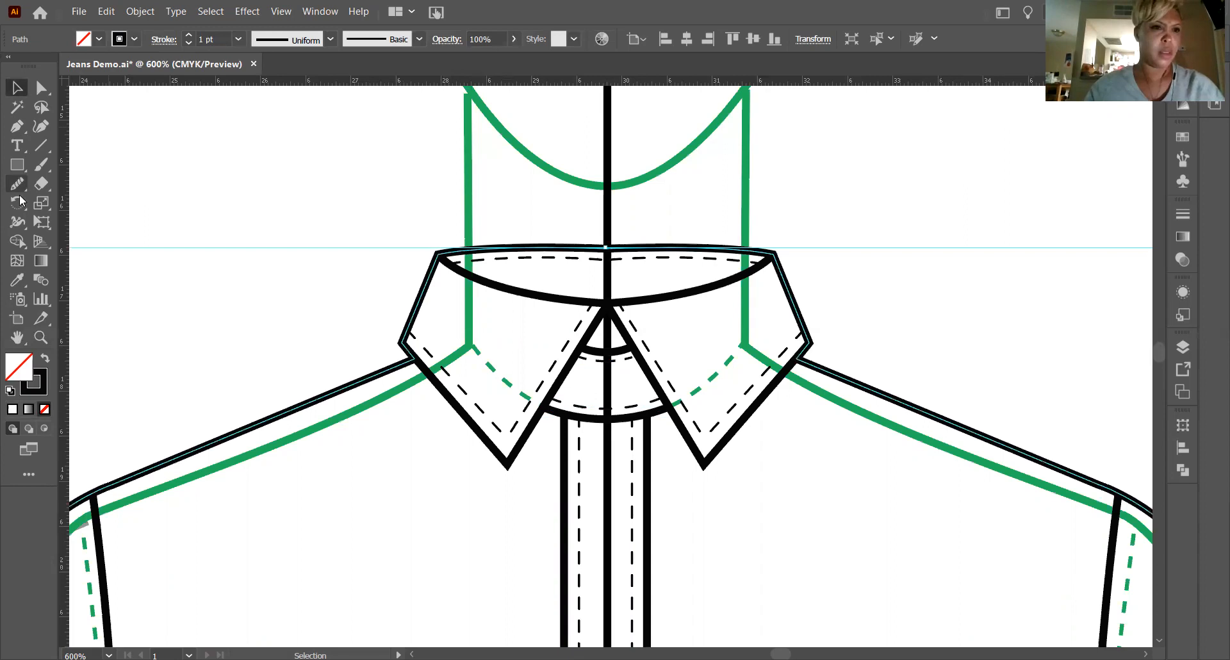
drag(582, 241, 650, 248)
drag(510, 237, 650, 247)
mouse_move(542, 239)
mouse_down()
mouse_move(669, 253)
mouse_move(516, 247)
mouse_up()
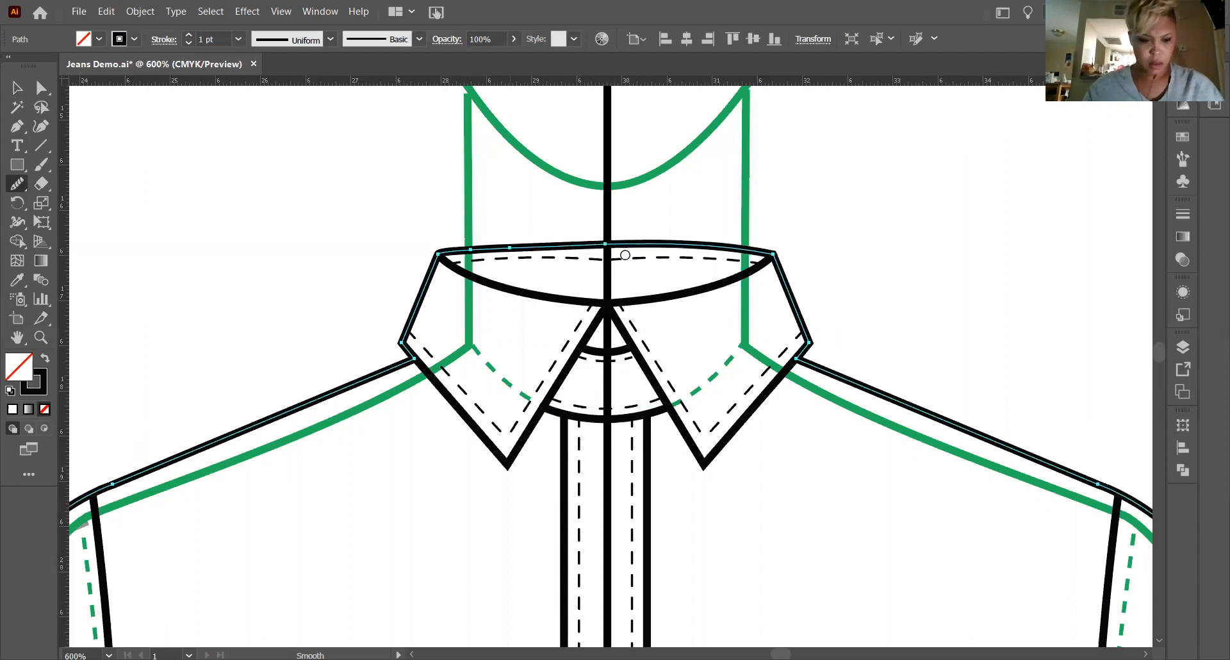
key(ctrl+z)
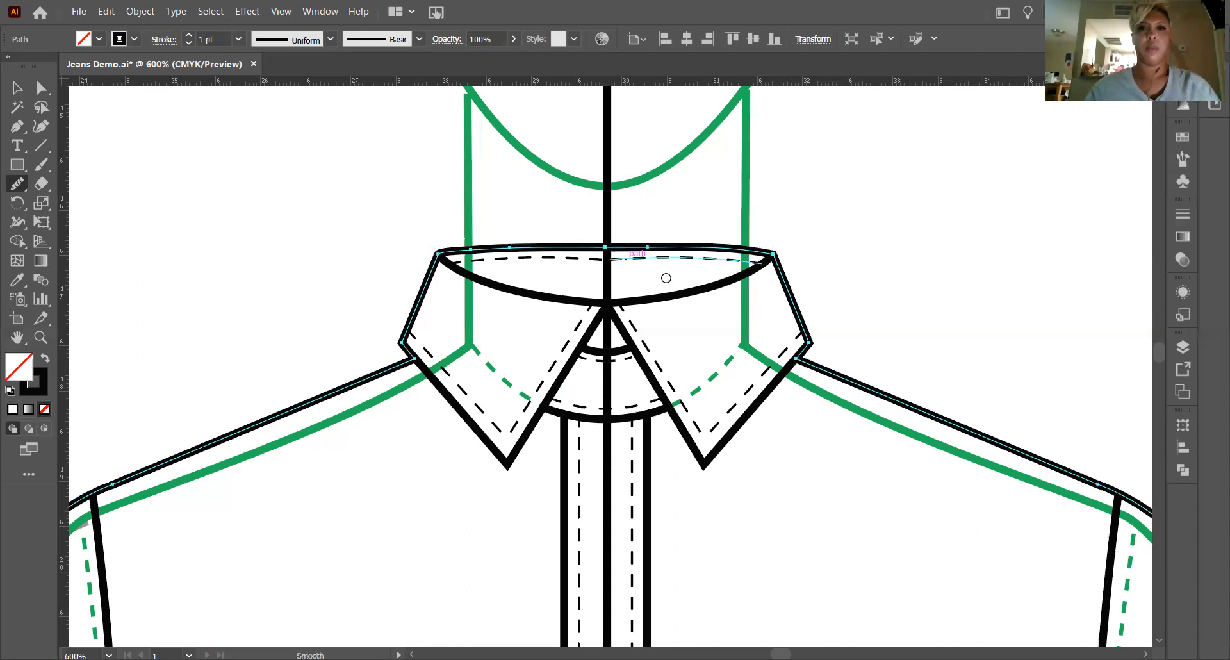
key(v)
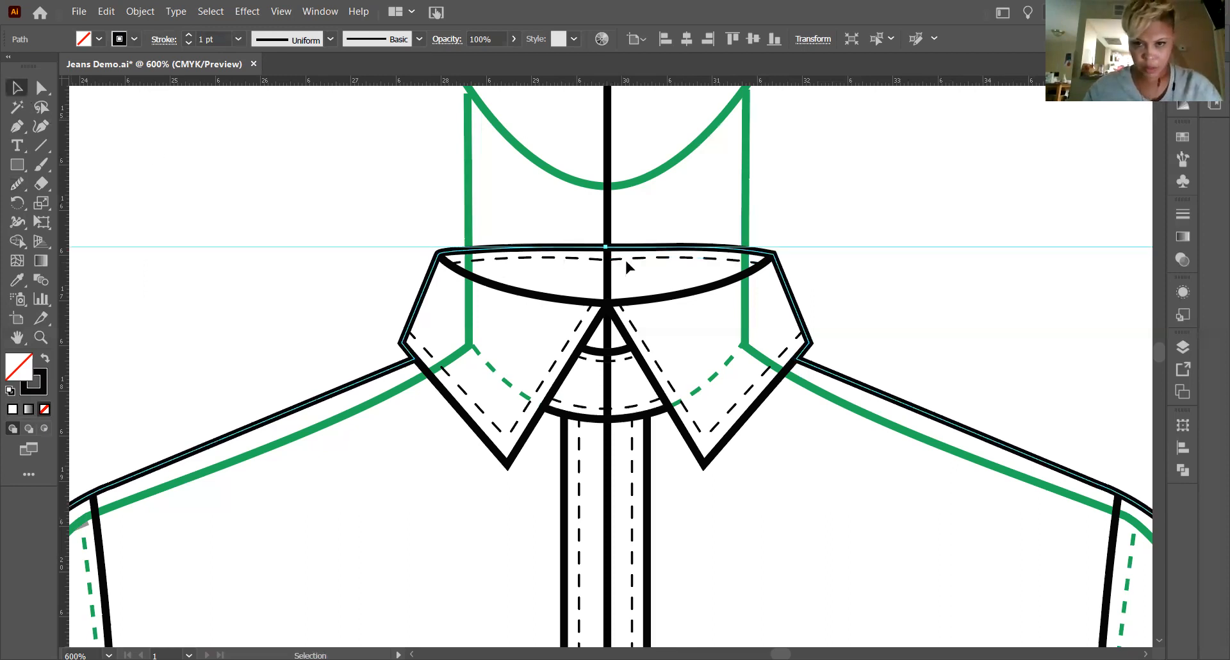
Join the two halves of the dashed stitch line below the collar's top edge at the centre with the Join tool.
click(584, 259)
click(582, 257)
click(504, 250)
click(522, 257)
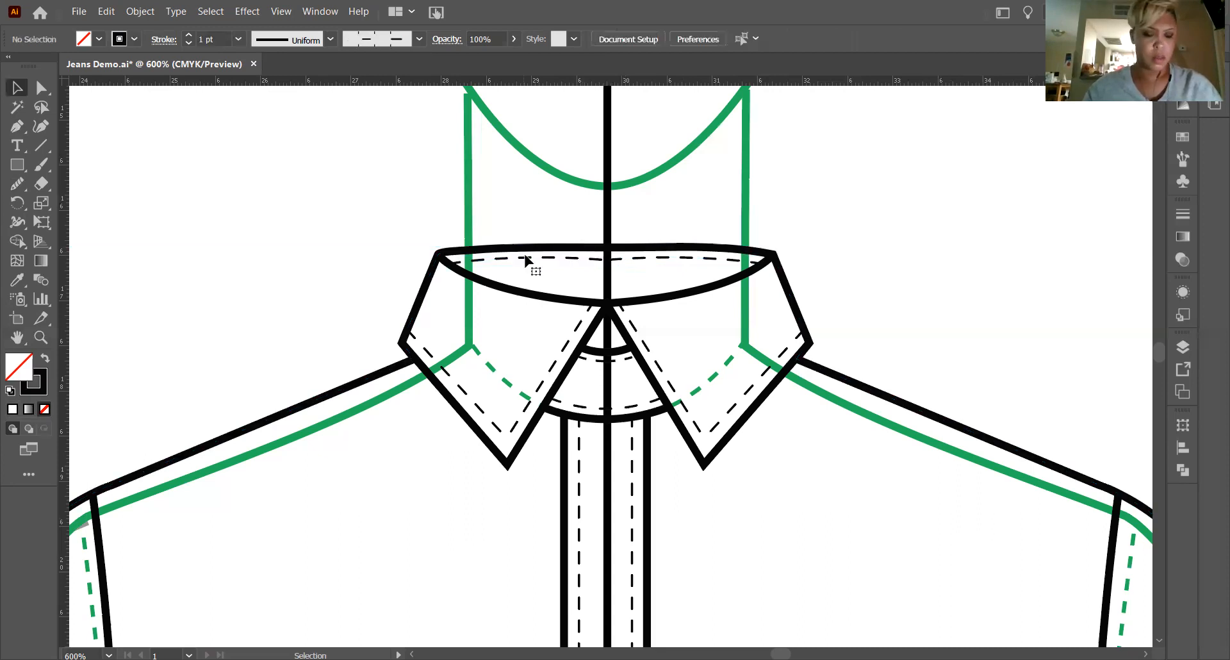
click(525, 259)
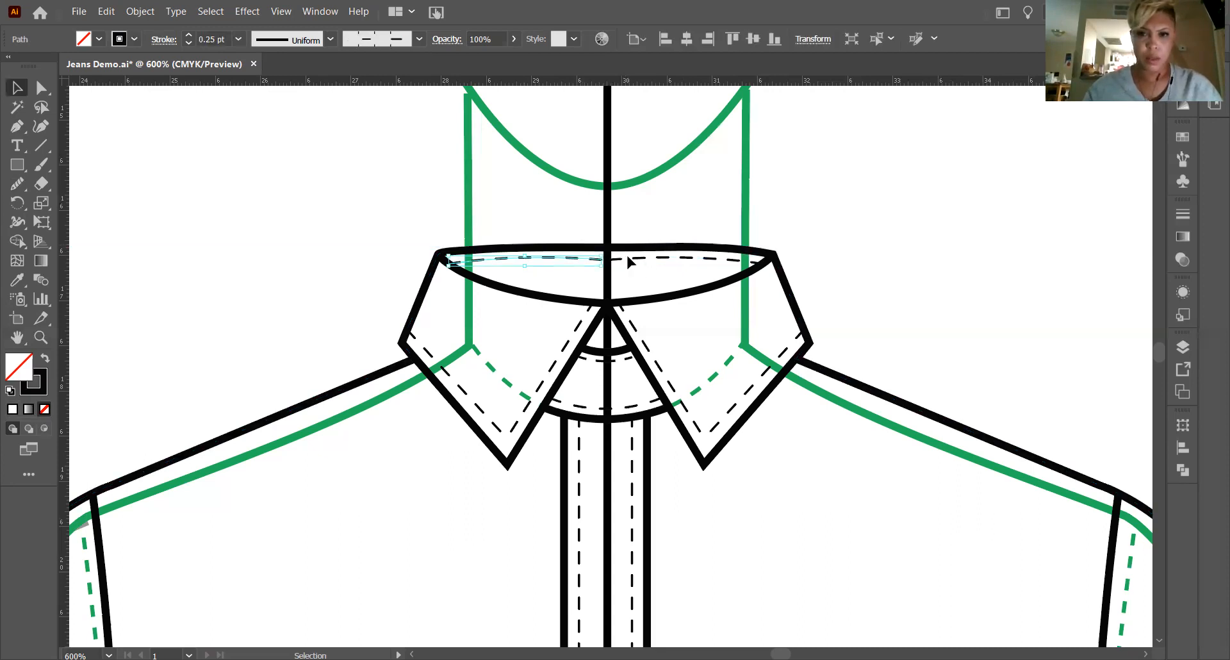
shift+click(628, 259)
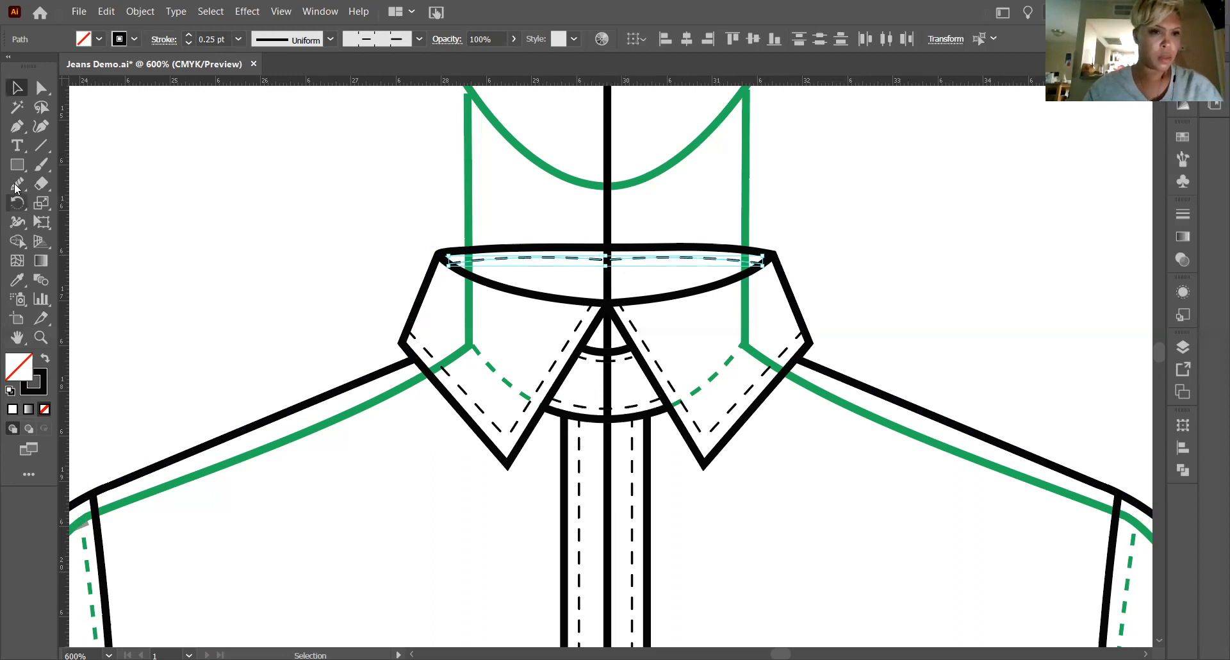
drag(18, 184, 86, 258)
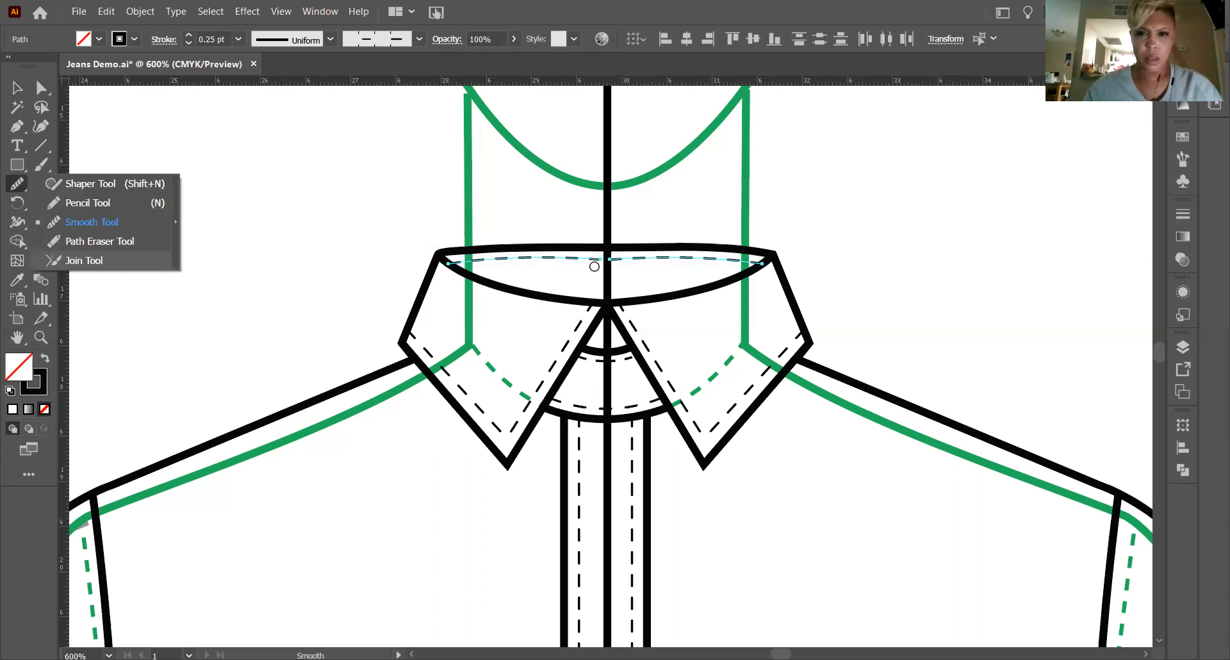
key(ctrl+shift+a)
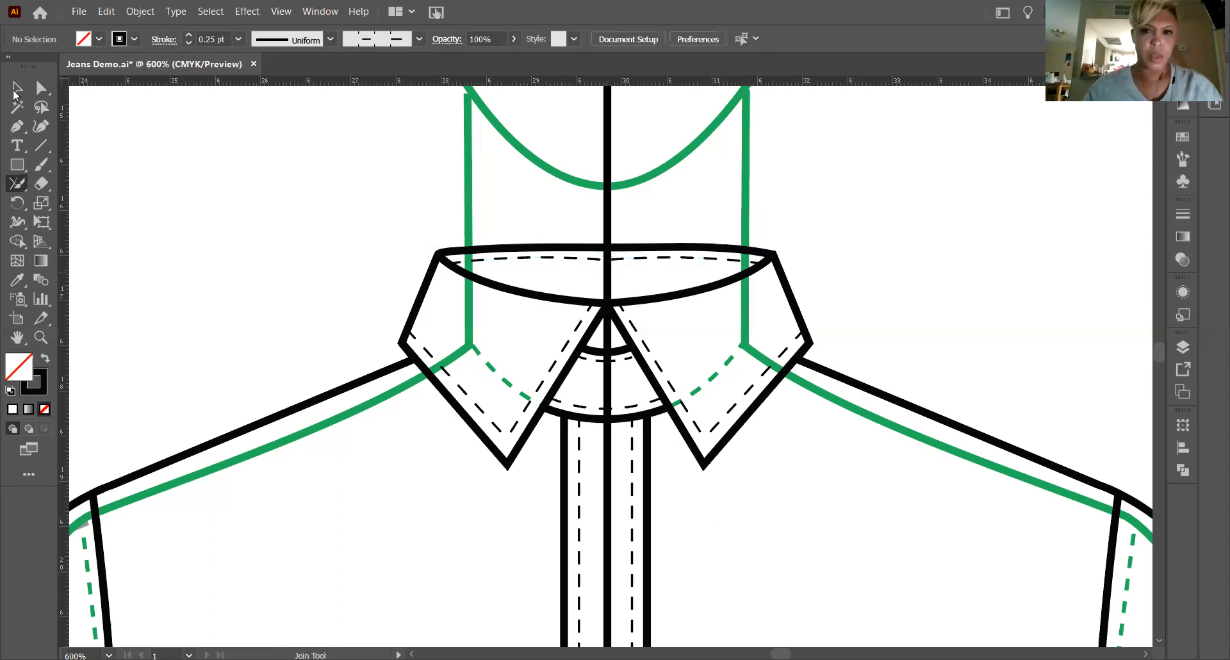
click(15, 91)
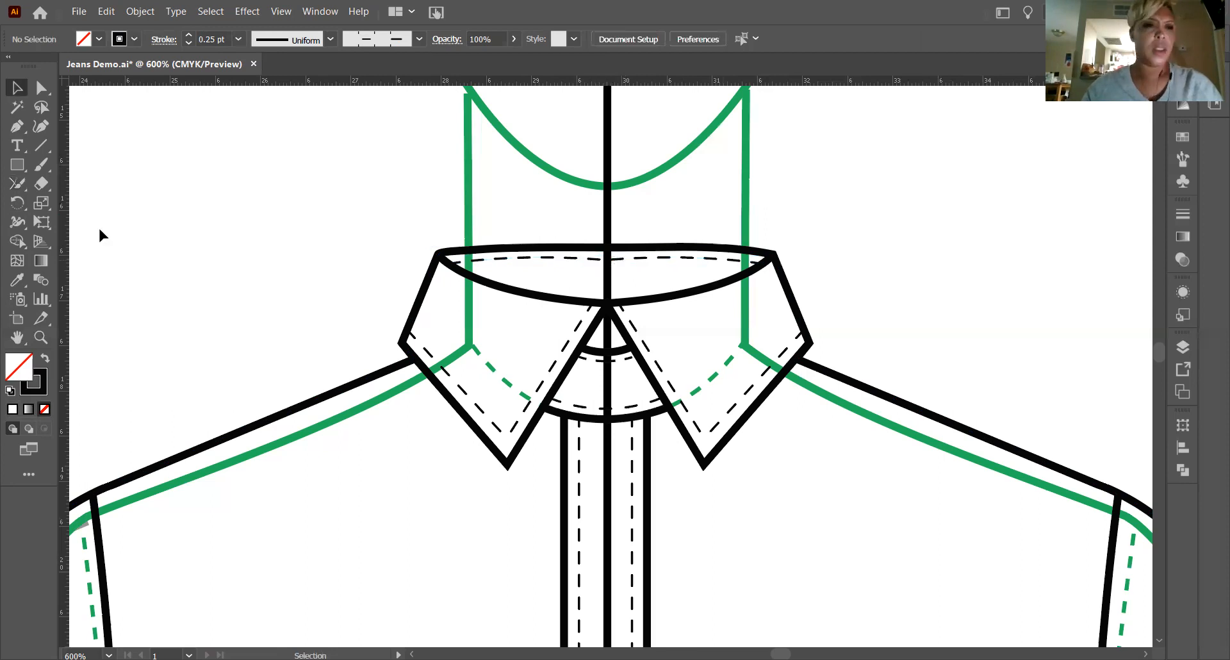
Smooth the joined dashed stitch line below the collar's top edge across the centre and deselect it.
click(17, 184)
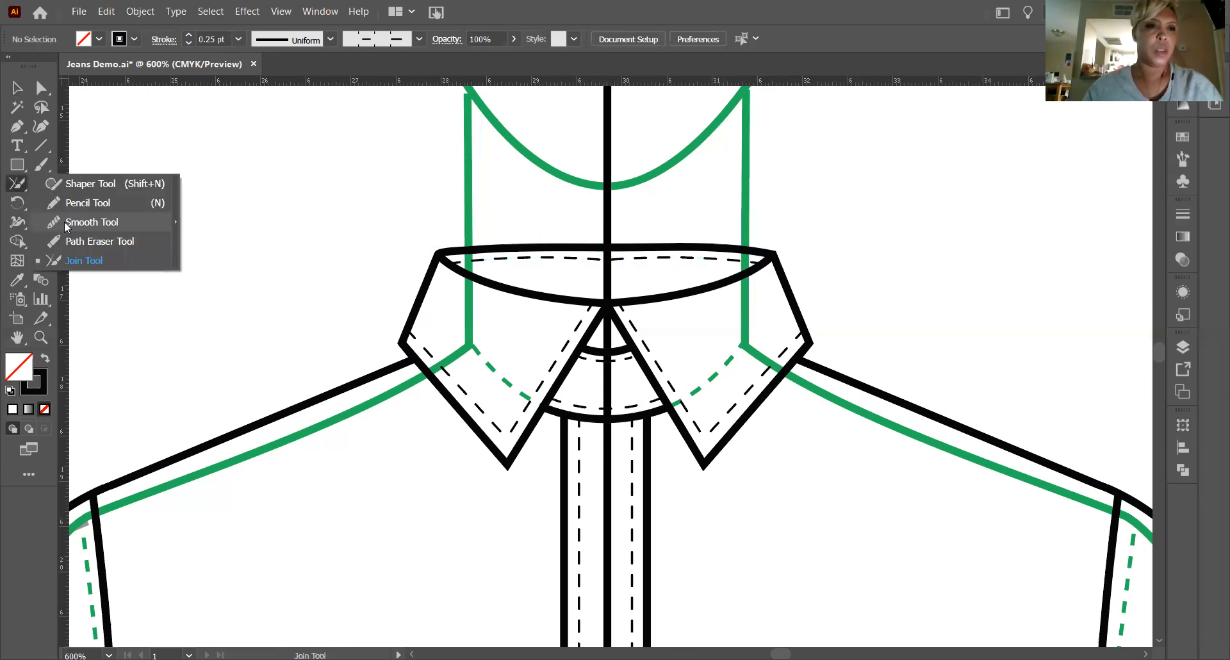
click(67, 228)
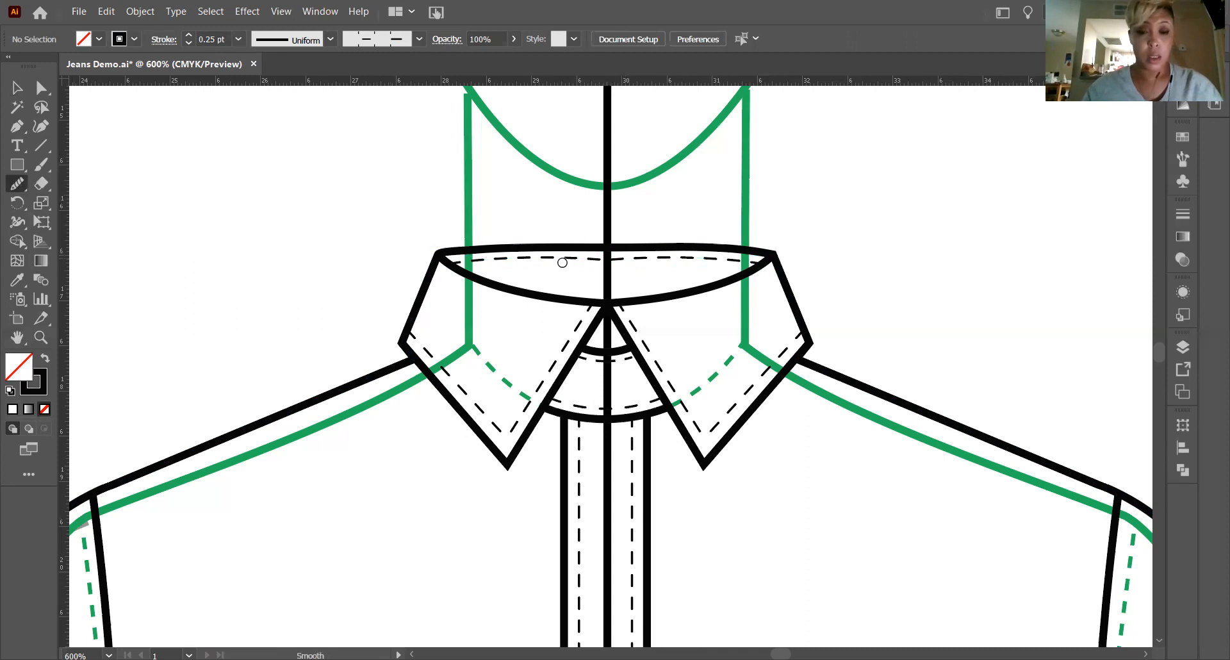
click(14, 84)
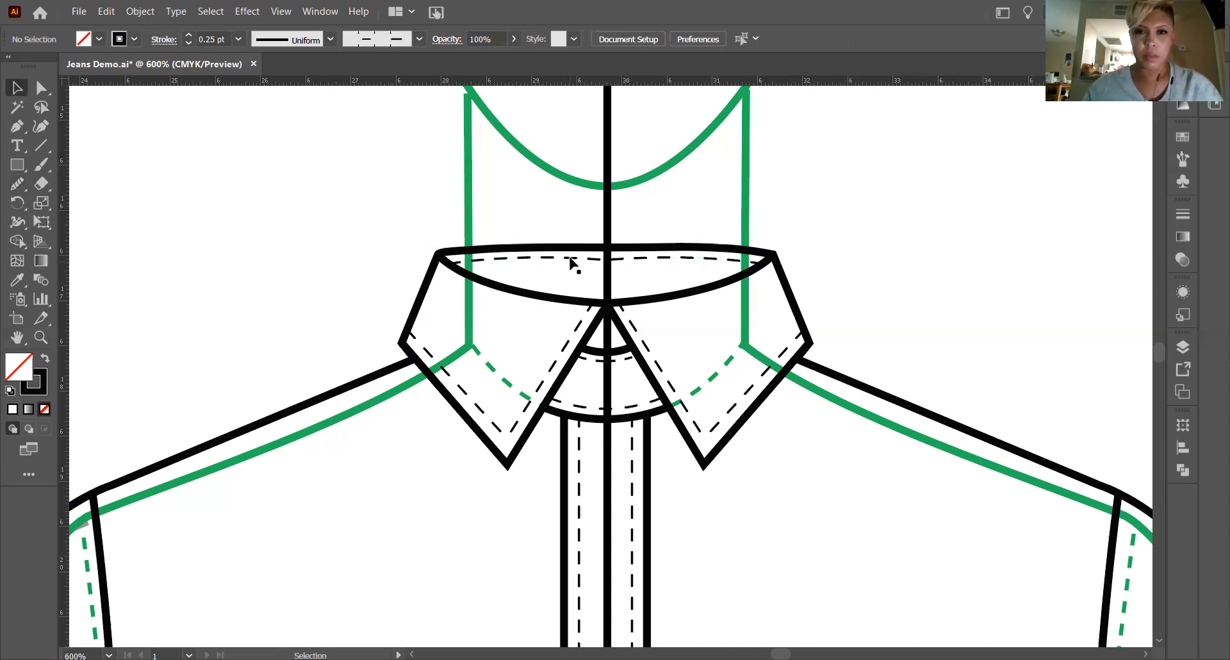
click(570, 259)
click(17, 183)
drag(595, 264, 688, 269)
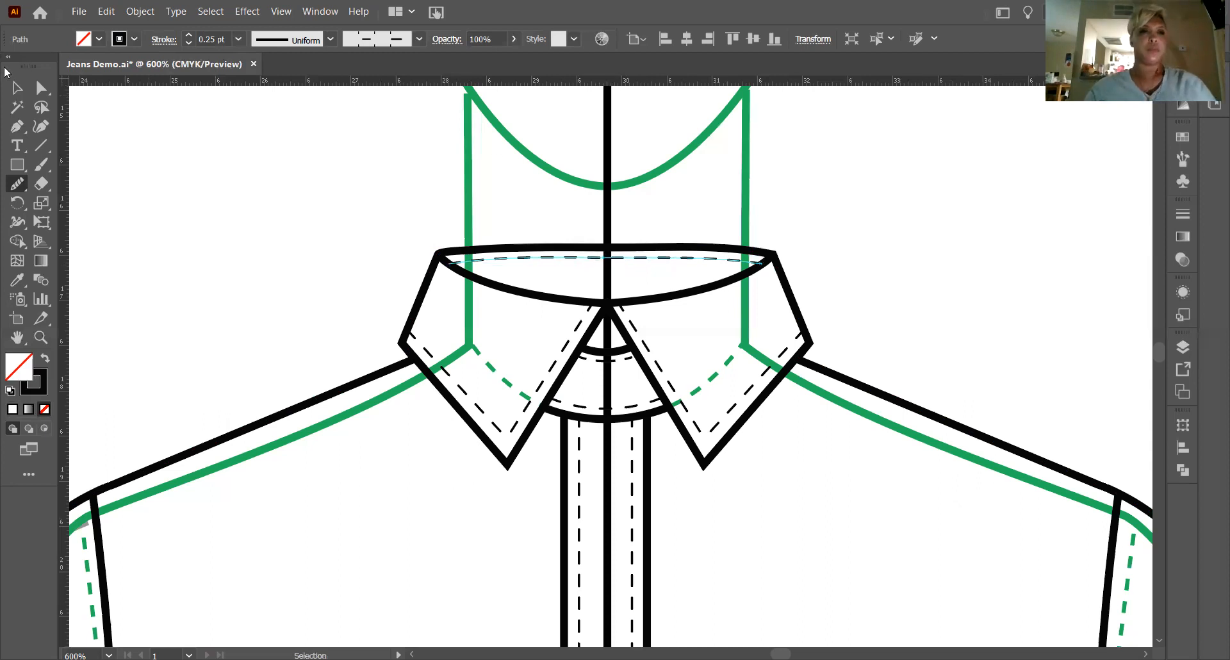
click(311, 219)
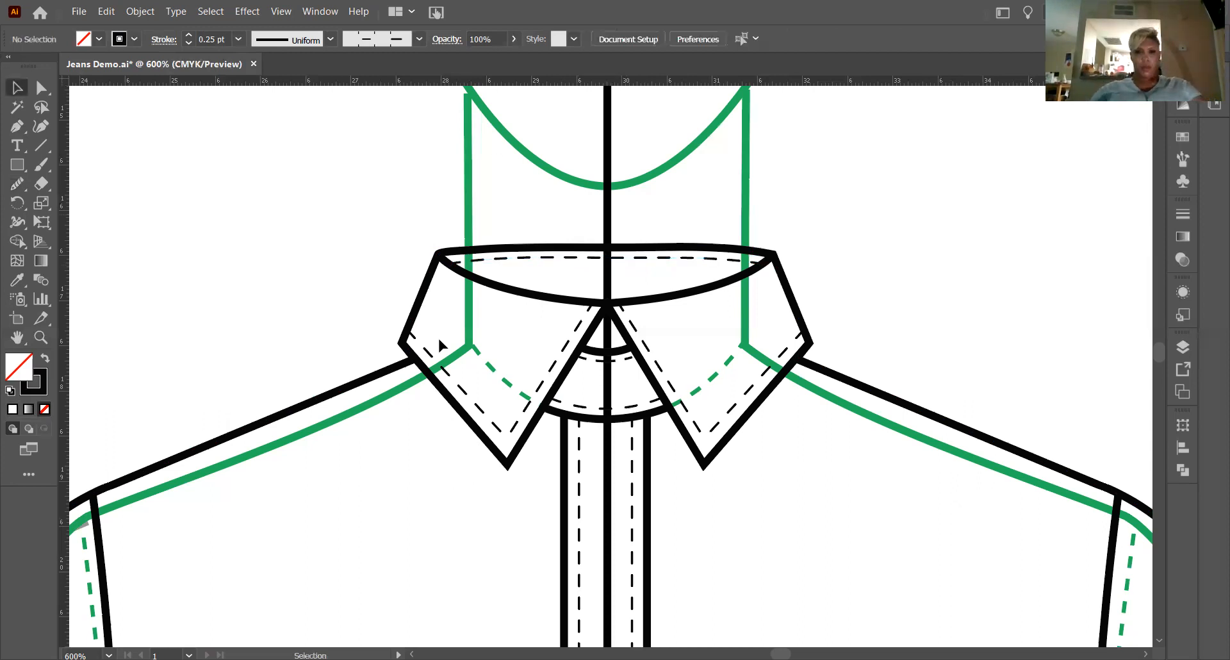
scroll(442, 347, down, 2)
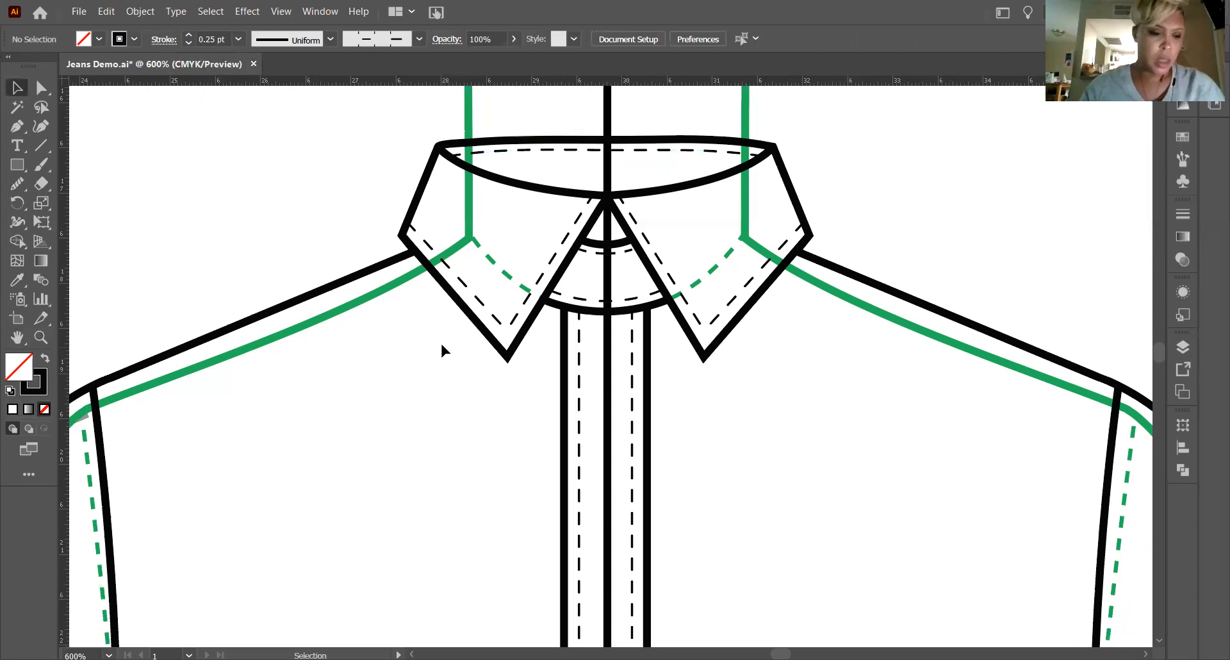
Smooth the dashed hem stitch line across the centre at the base of the placket.
scroll(440, 343, down, 4)
key(ctrl+minus)
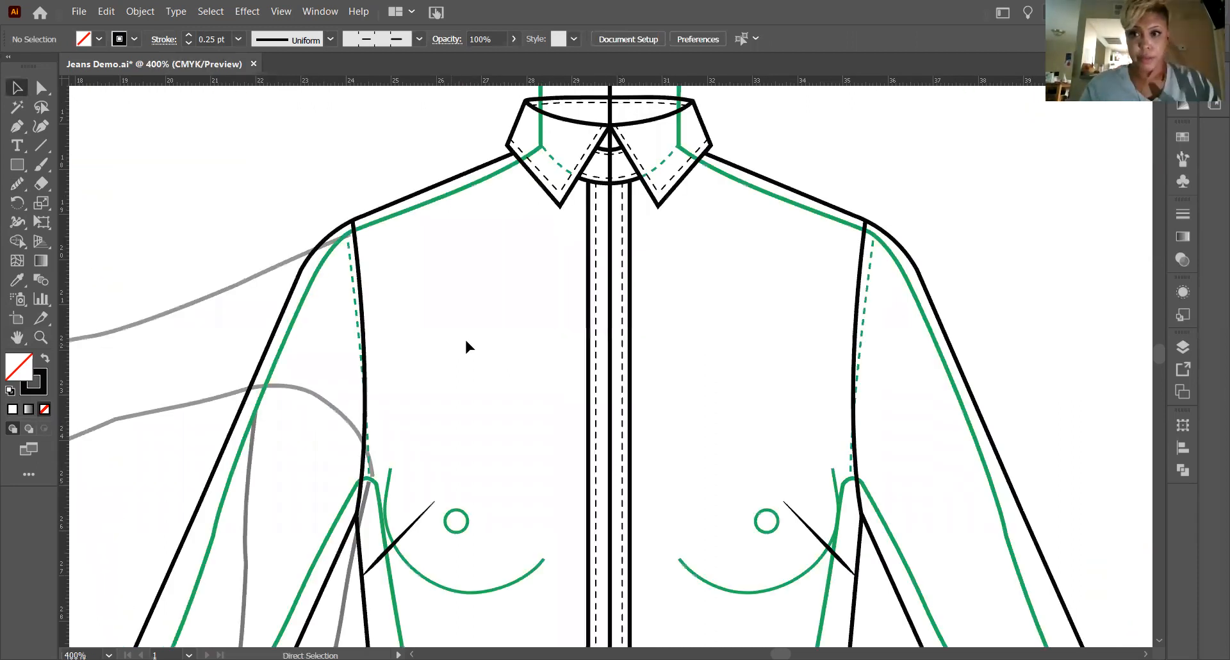
key(ctrl+minus)
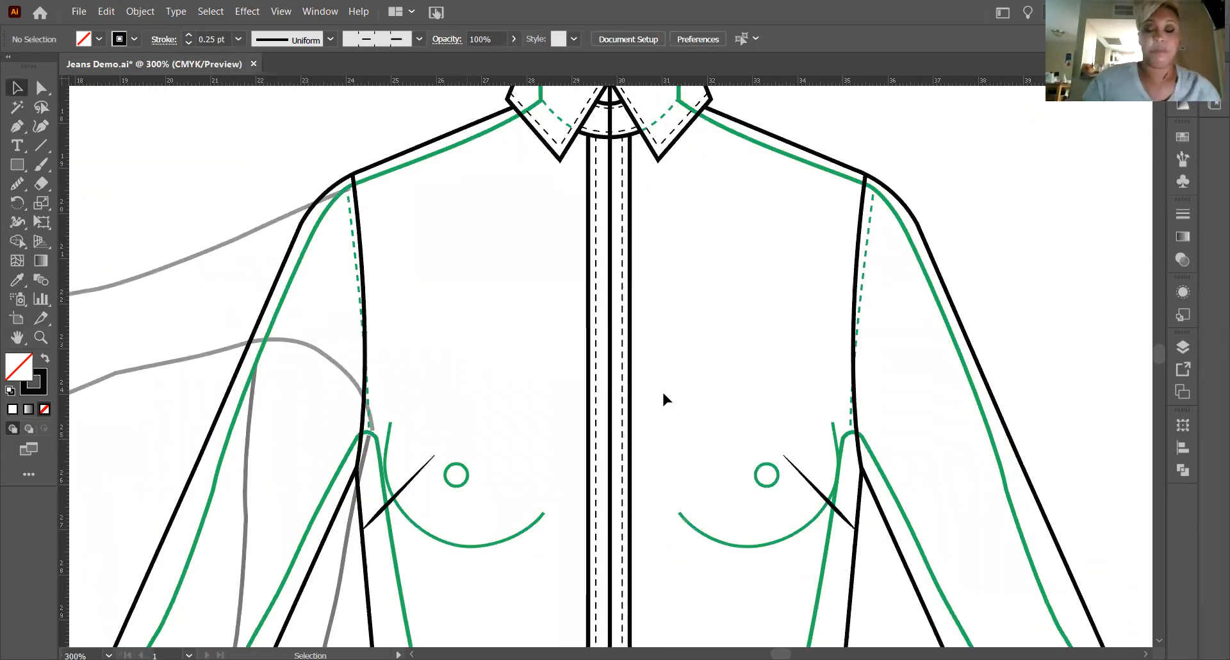
scroll(665, 393, down, 2)
scroll(666, 389, down, 3)
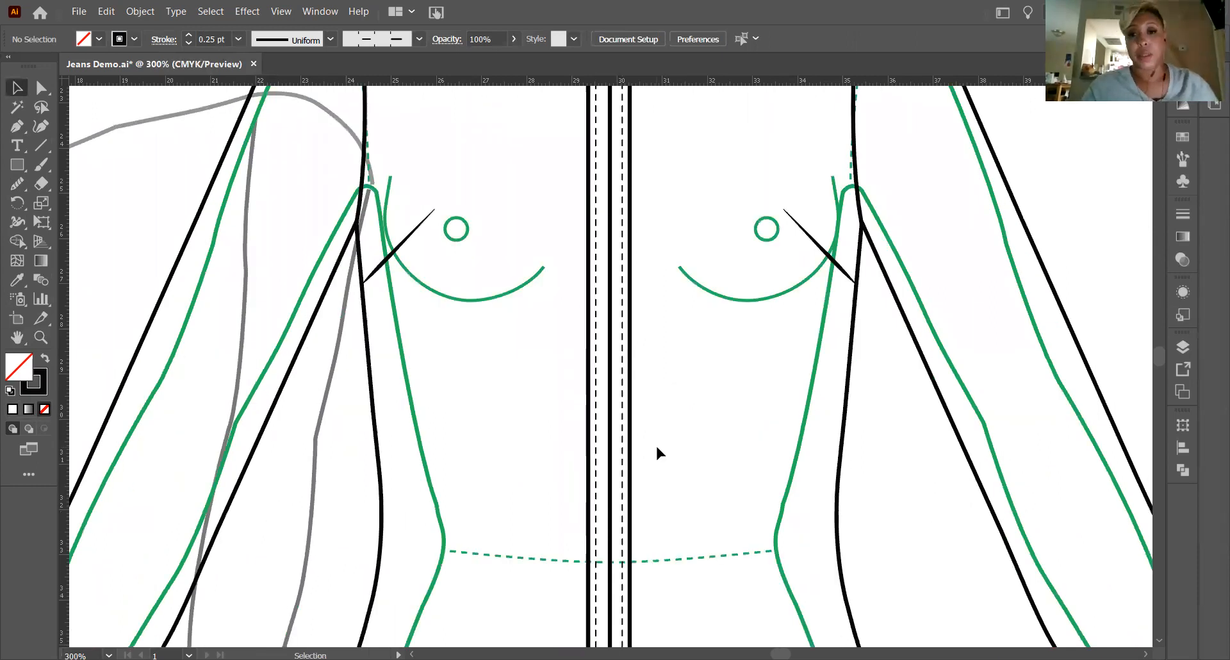
scroll(660, 453, down, 3)
scroll(661, 440, down, 7)
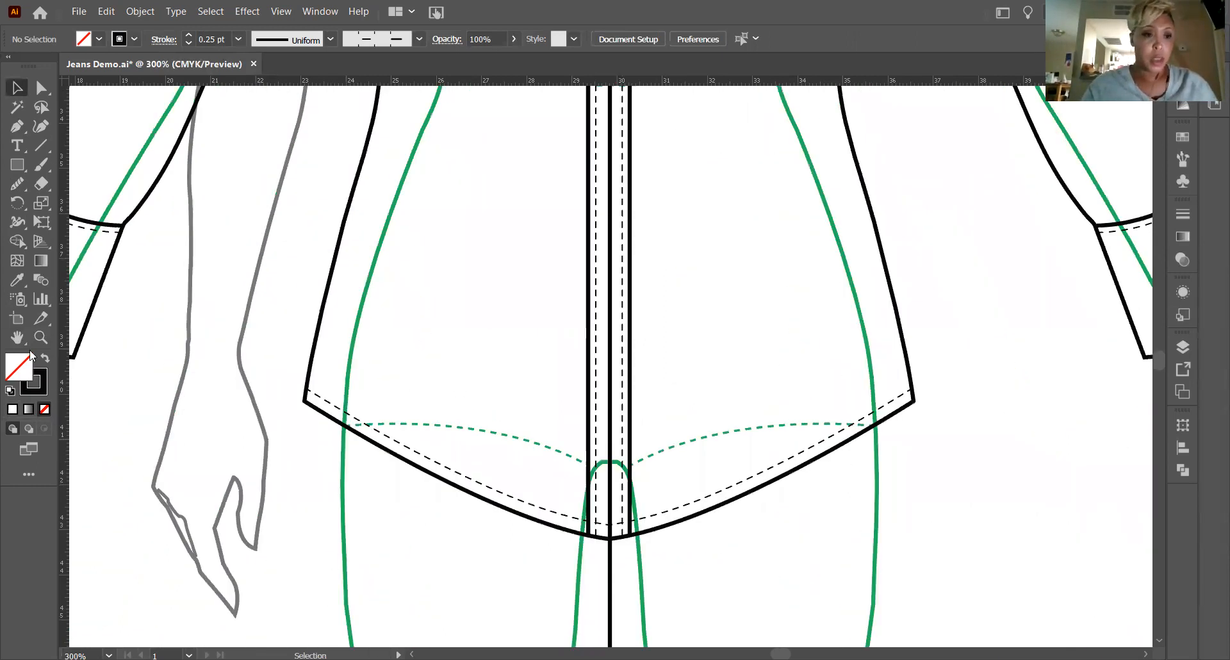
key(z)
drag(595, 508, 770, 575)
drag(711, 511, 855, 556)
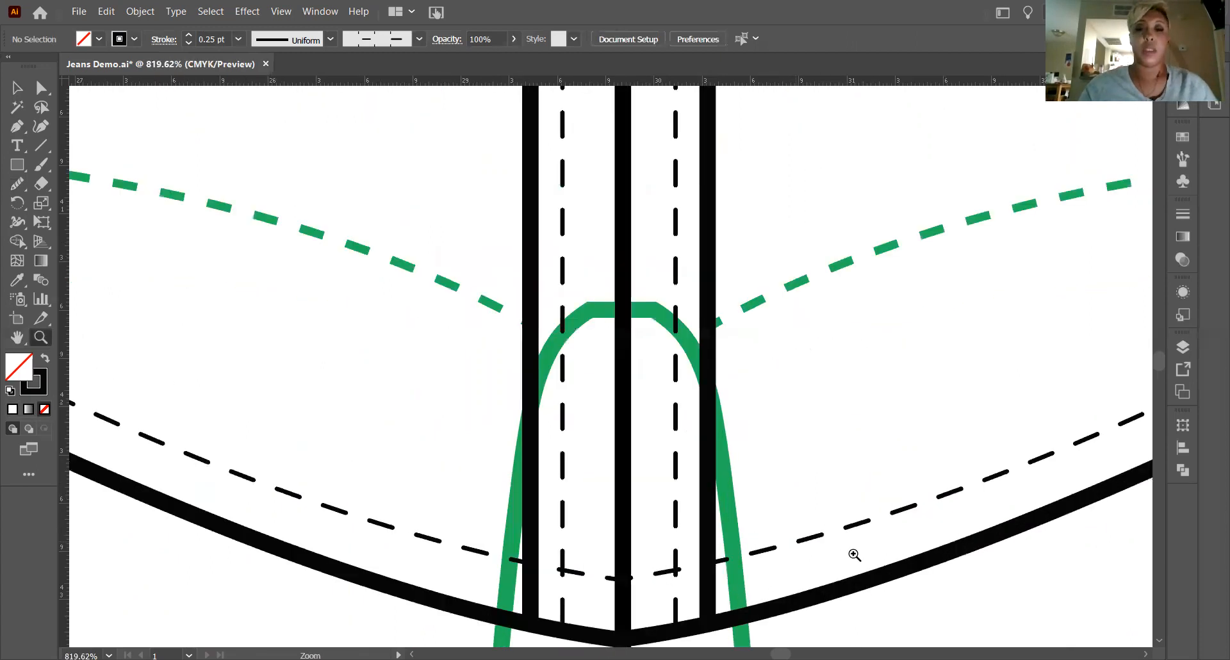
click(692, 511)
scroll(609, 349, down, 2)
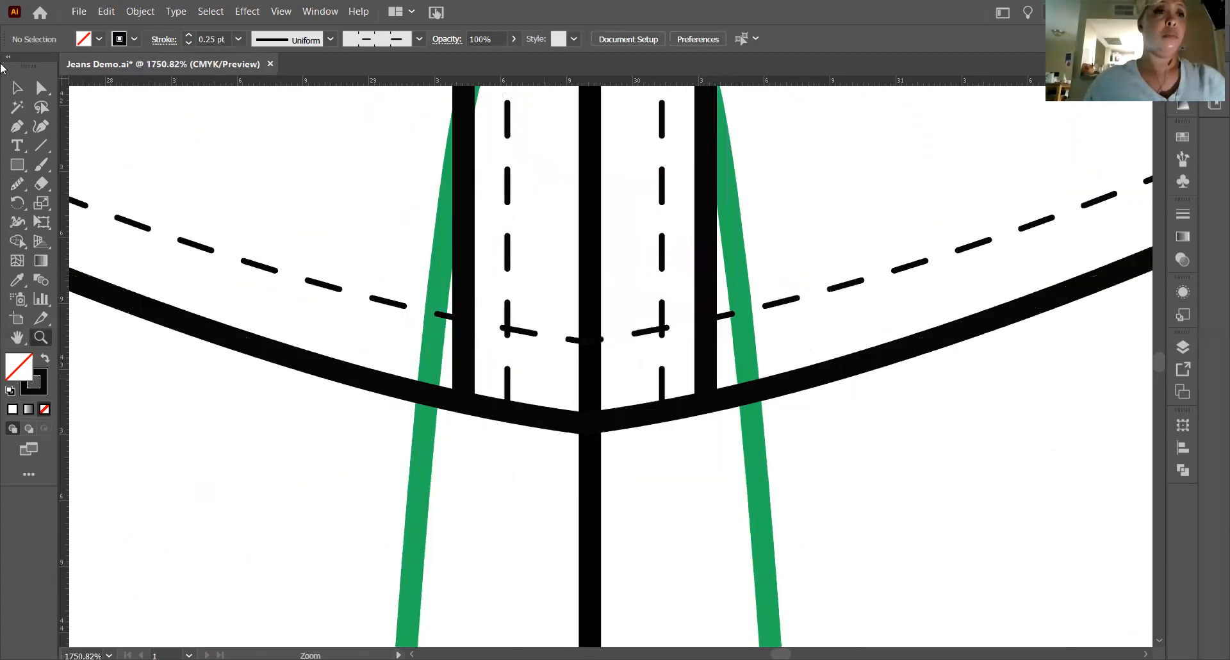
key(v)
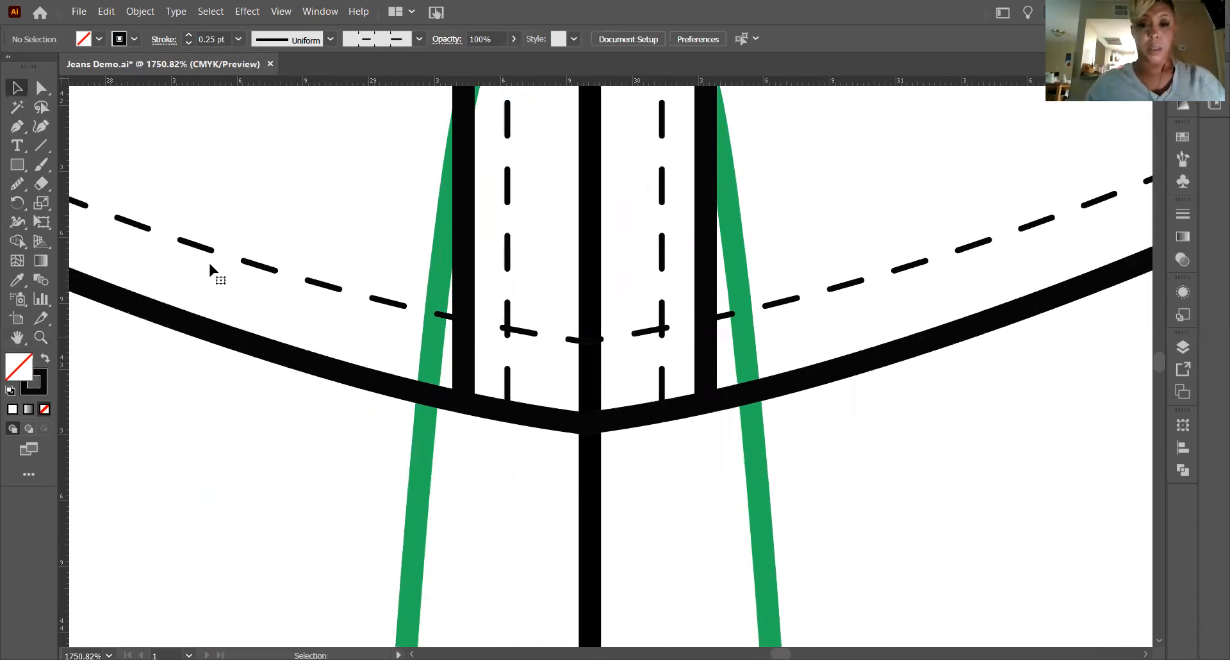
drag(213, 266, 14, 195)
click(16, 187)
drag(643, 343, 559, 337)
mouse_move(632, 340)
mouse_down()
mouse_move(516, 338)
mouse_move(648, 341)
mouse_move(449, 331)
mouse_up()
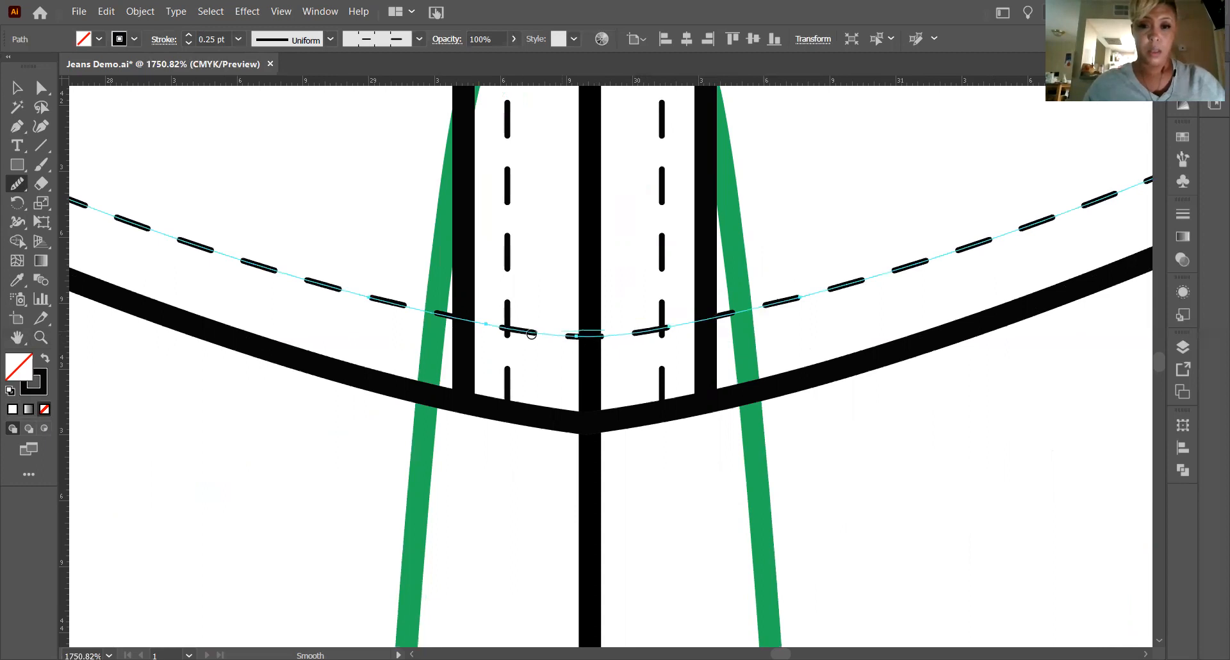
drag(530, 334, 451, 418)
Smooth the solid hem edge across the centre, leaving nothing selected.
click(7, 90)
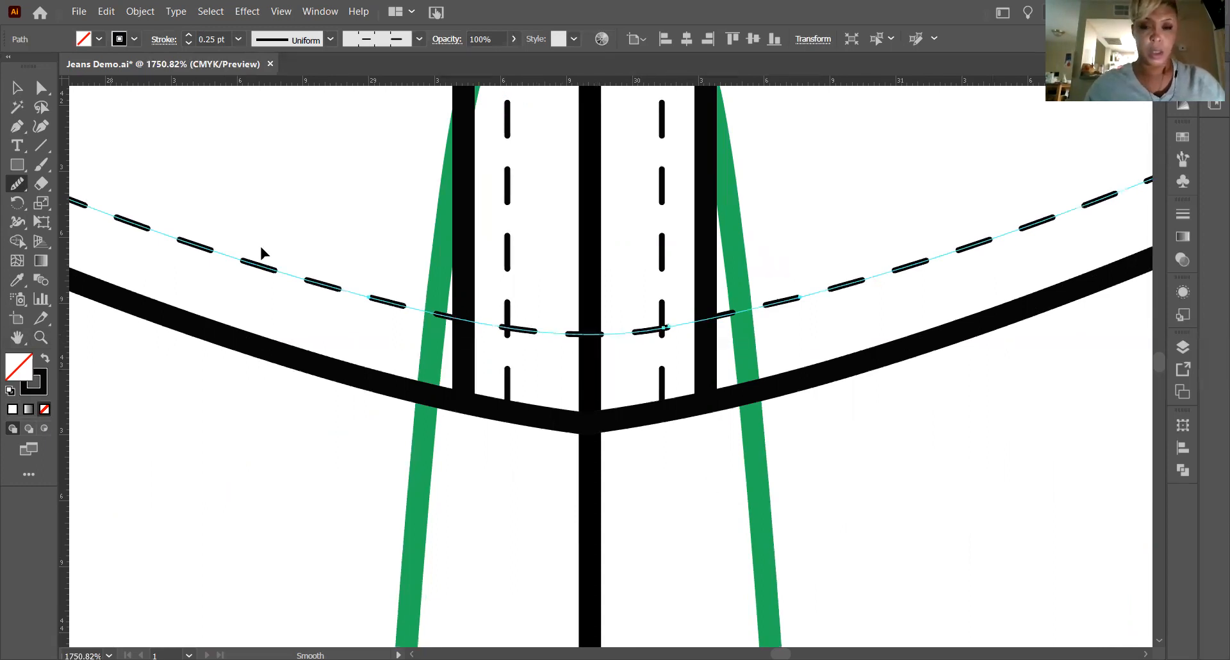
click(647, 416)
click(16, 183)
drag(613, 424, 584, 420)
drag(665, 421, 488, 407)
mouse_move(660, 411)
mouse_down()
mouse_move(437, 394)
mouse_move(773, 393)
mouse_move(442, 424)
mouse_move(752, 408)
mouse_up()
drag(821, 378, 823, 375)
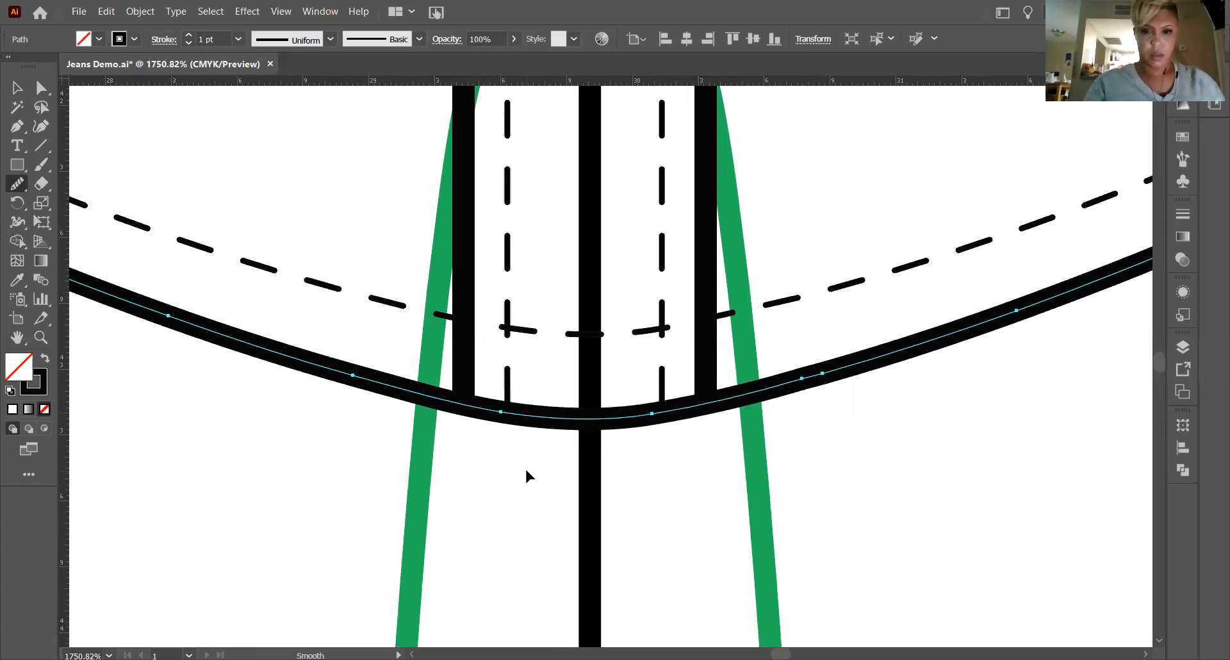
key(ctrl+minus)
key(ctrl+minus)
key(ctrl+minus)
key(ctrl+minus)
key(ctrl+minus)
key(ctrl+minus)
key(ctrl+minus)
key(ctrl+minus)
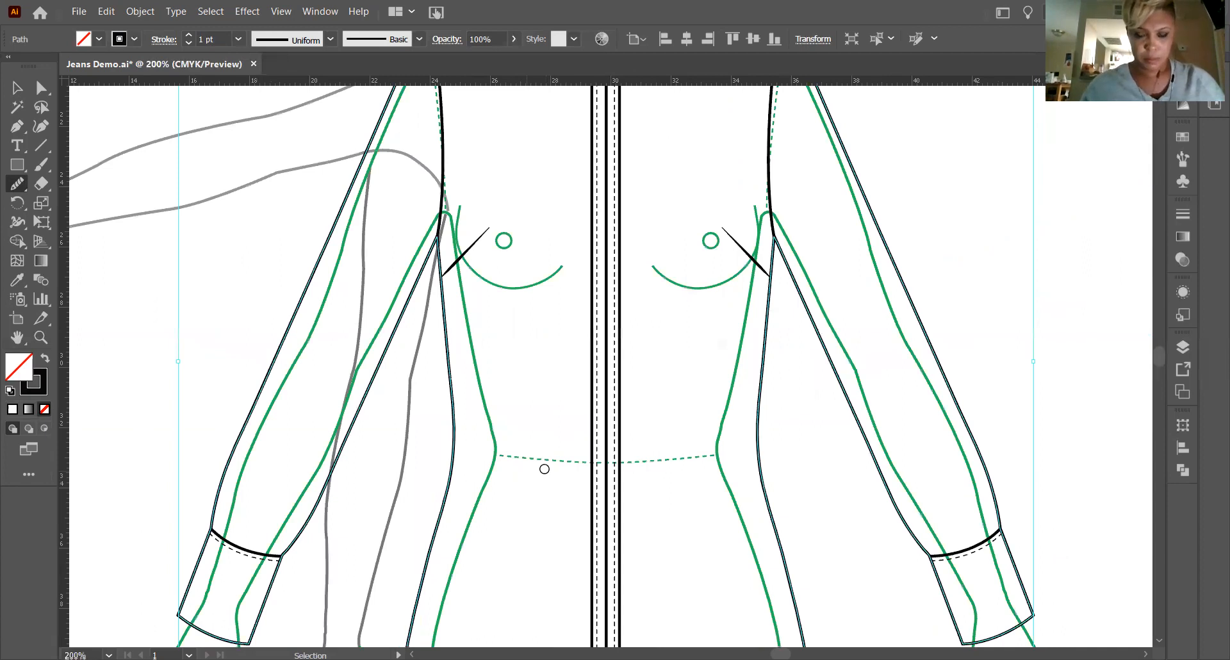
scroll(2, 203, down, 3)
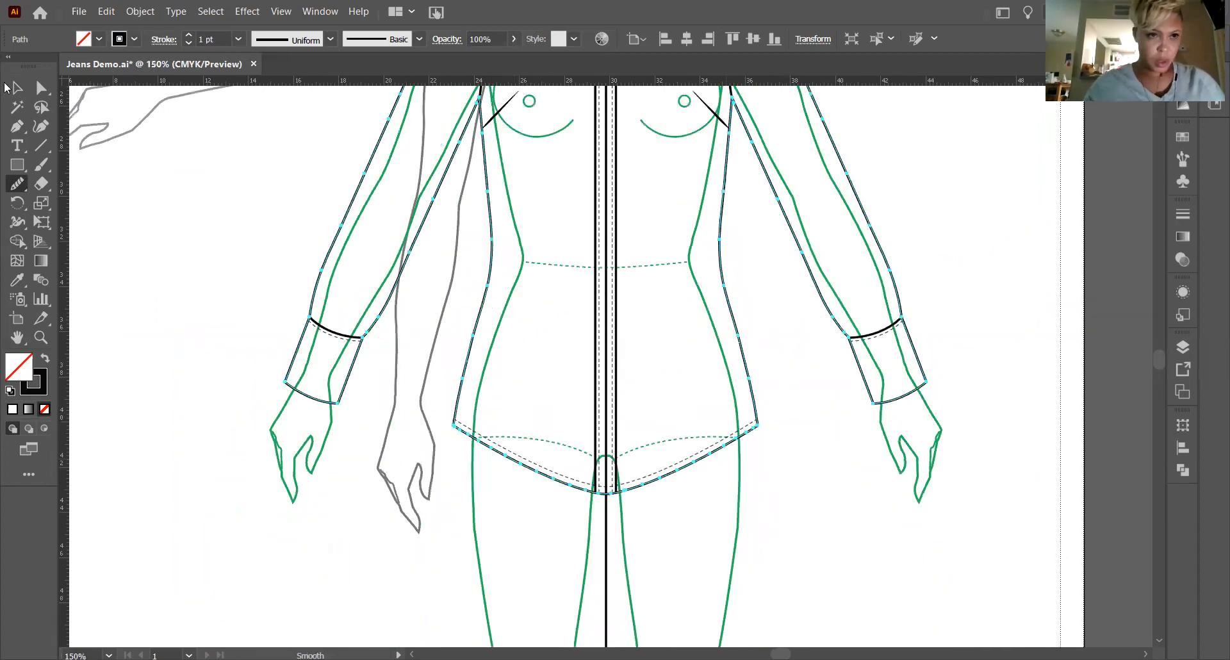
key(v)
click(429, 505)
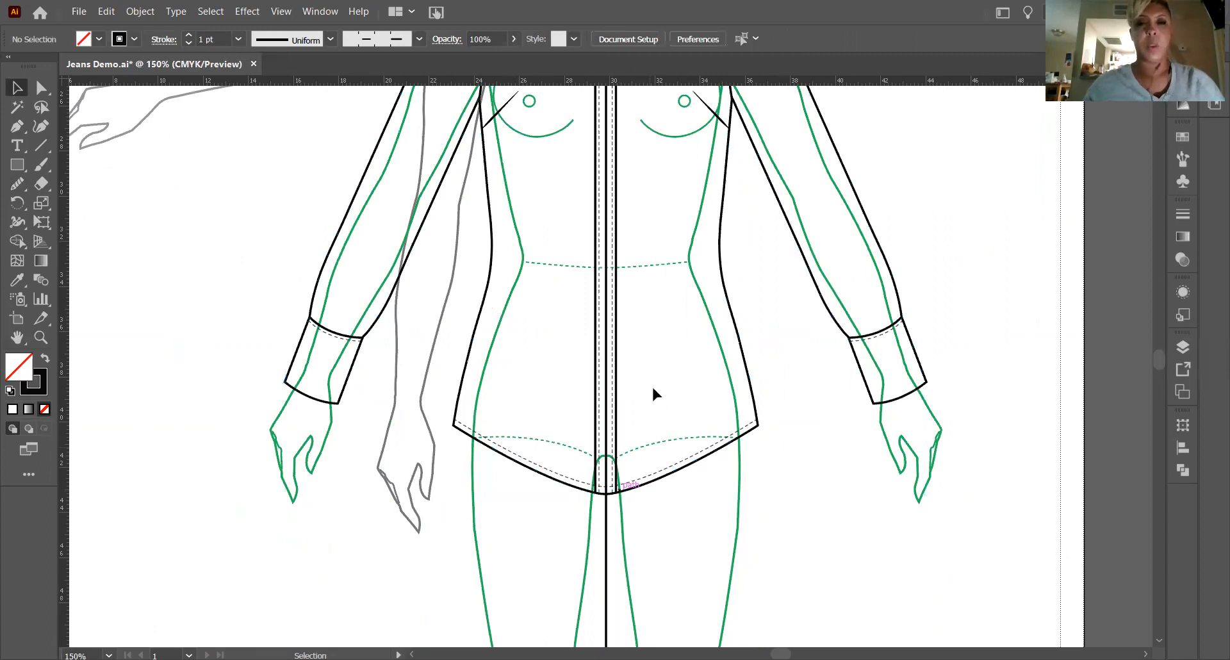
Review the whole shirt flat from the collar to the hem.
scroll(709, 283, up, 8)
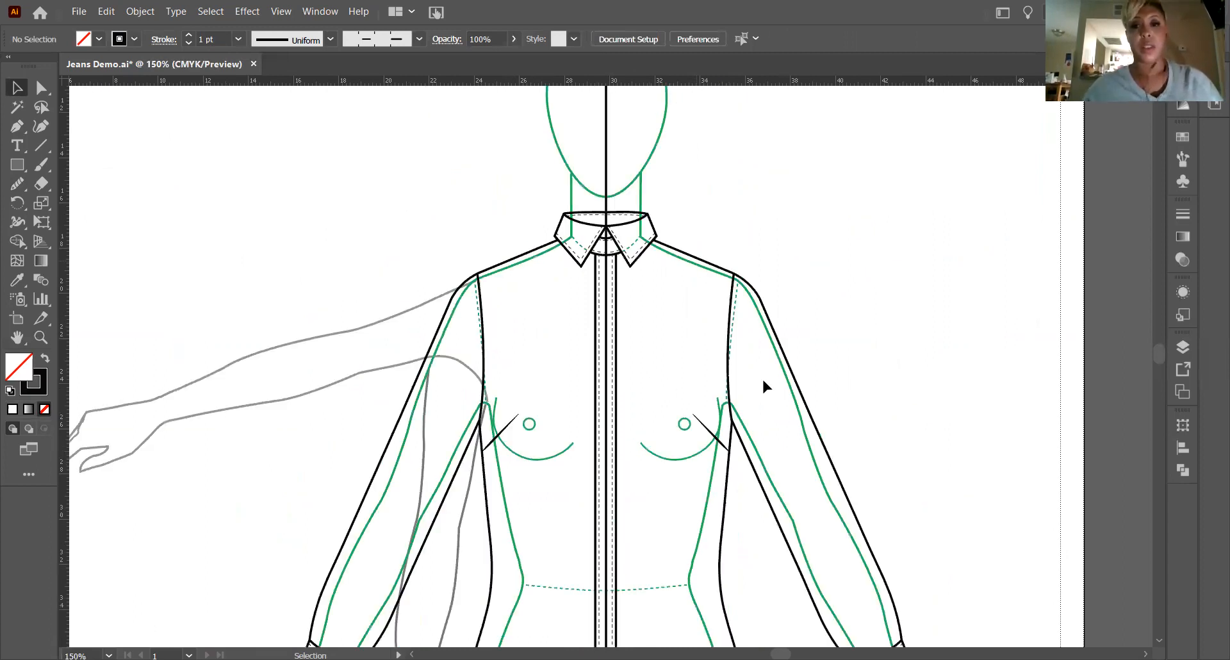
scroll(765, 385, down, 6)
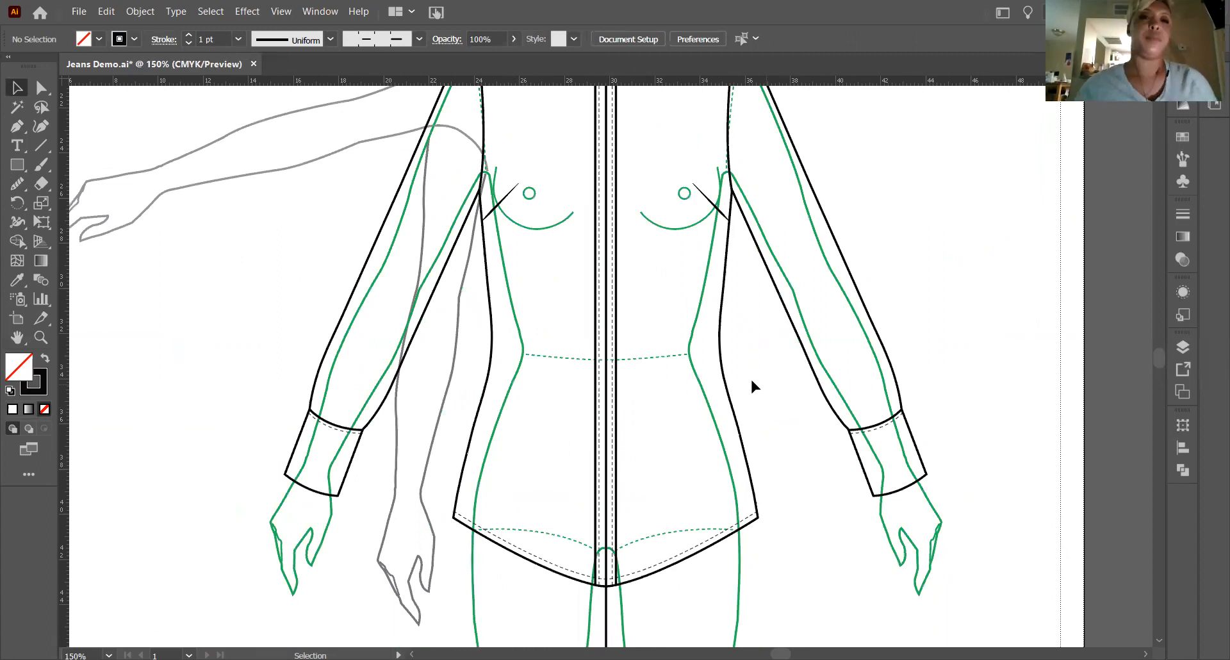
scroll(750, 381, up, 4)
scroll(724, 376, up, 3)
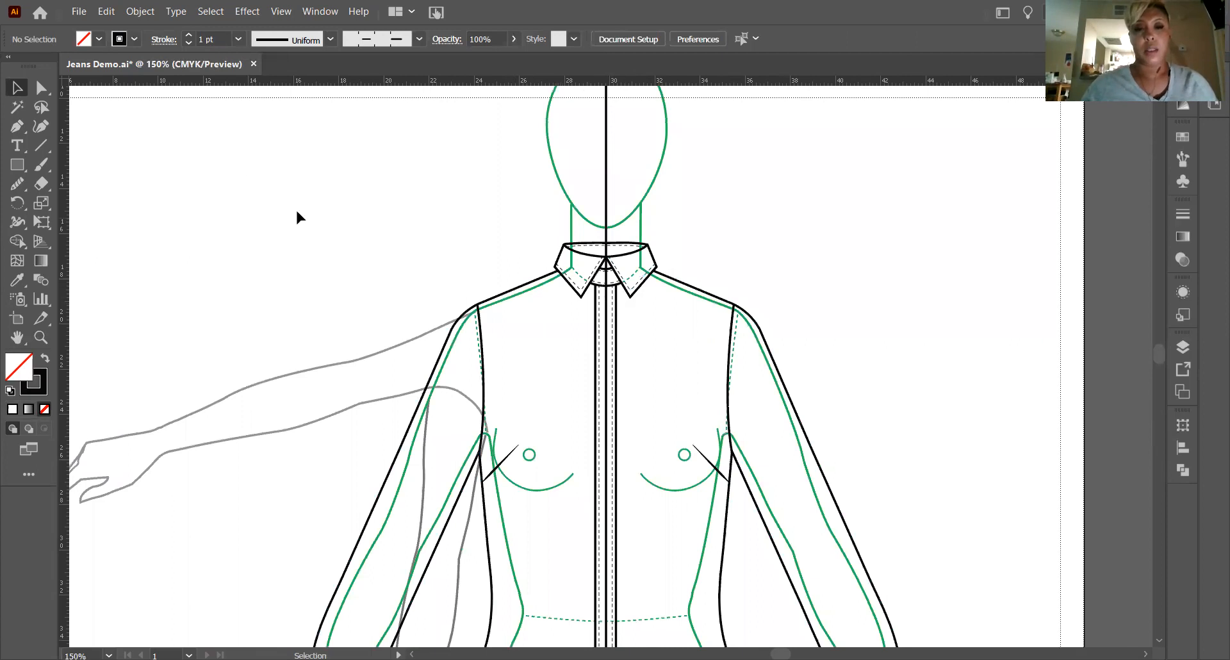
click(25, 339)
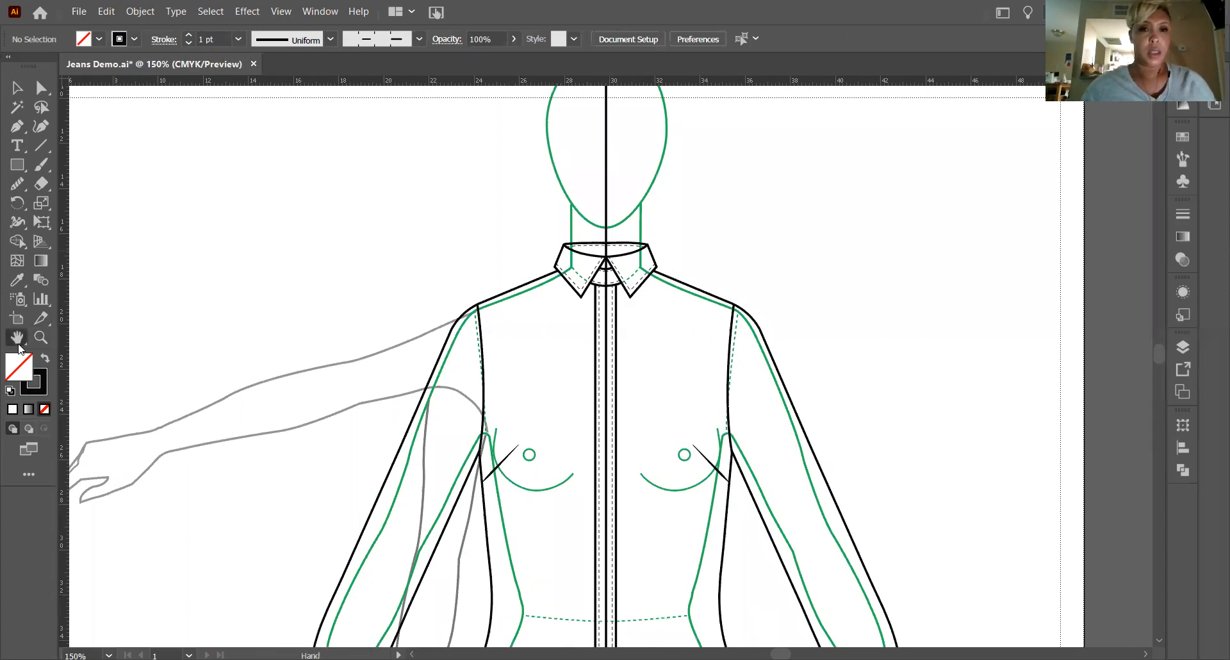
click(17, 88)
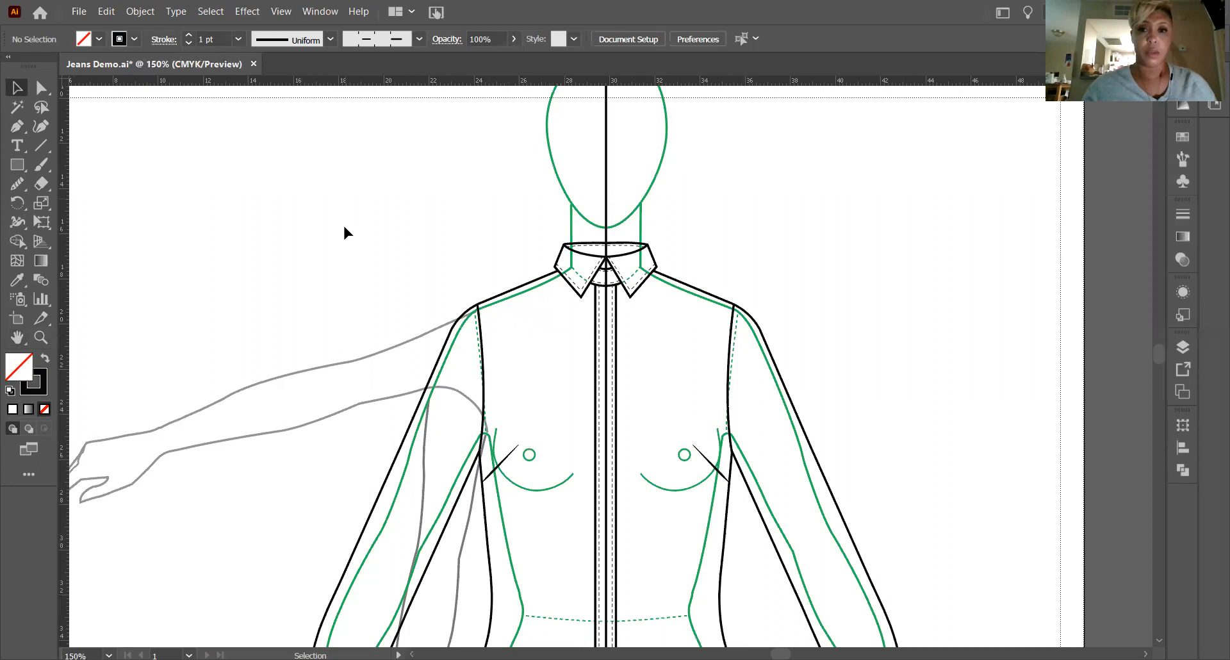
scroll(329, 219, down, 2)
scroll(327, 220, up, 1)
scroll(384, 211, up, 1)
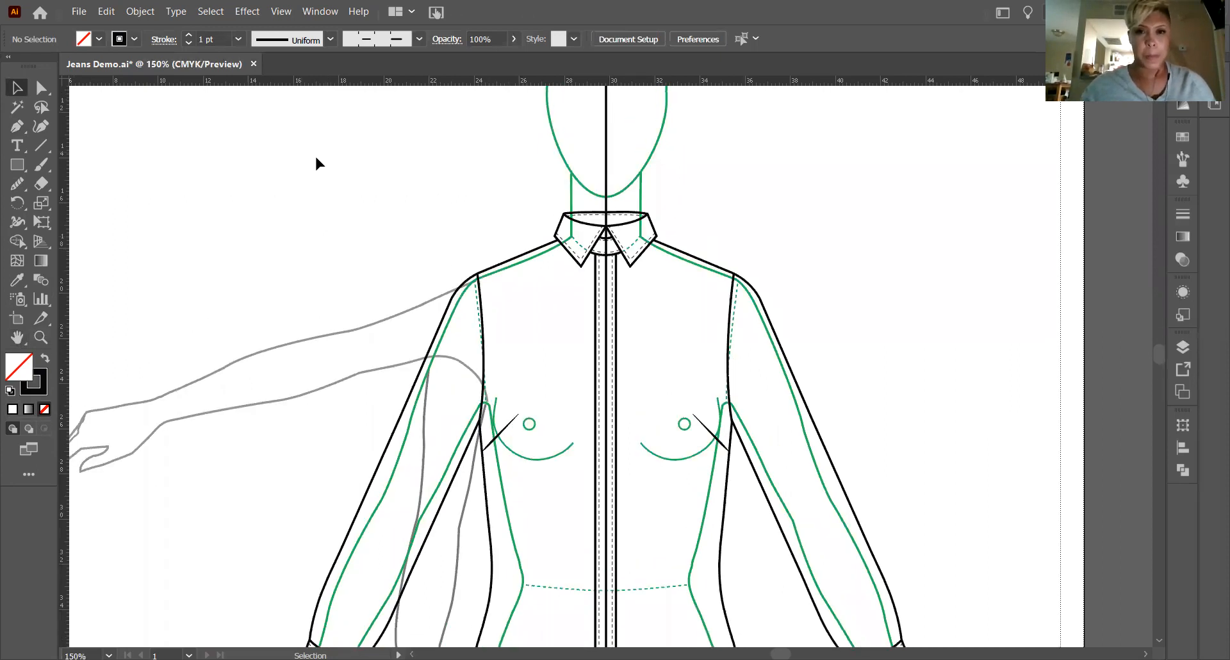
Select all the shirt's paths except the outer silhouette, bring them to the front and deselect them.
drag(164, 167, 955, 584)
scroll(837, 487, up, 4)
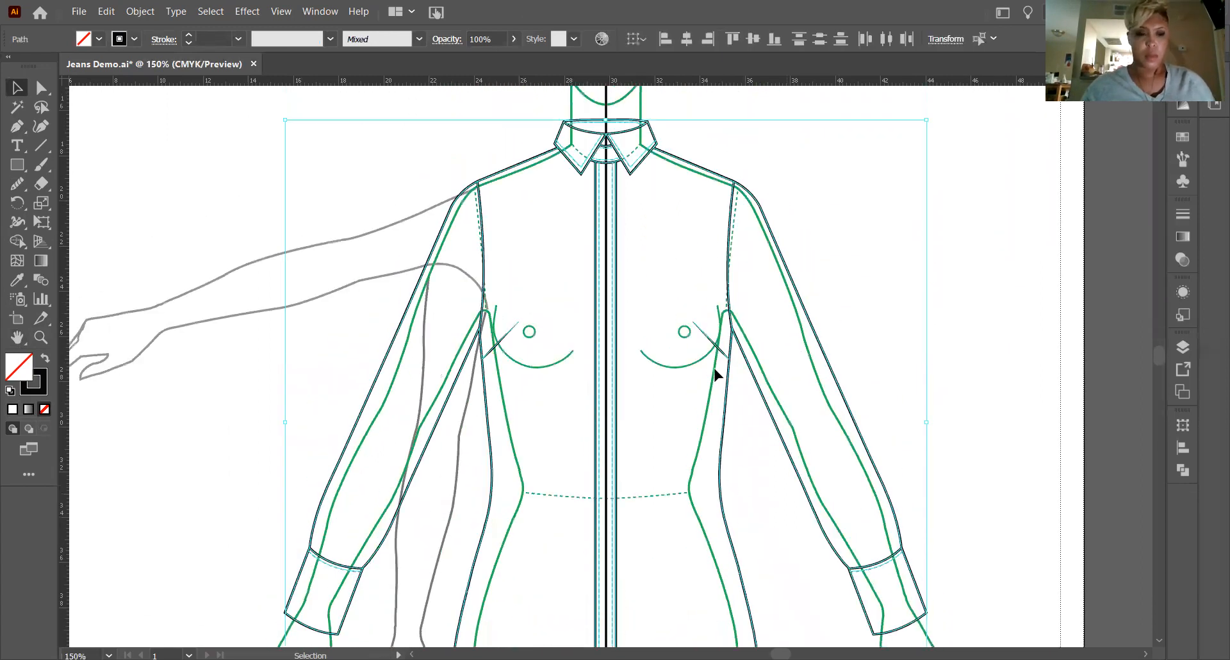
shift+click(752, 200)
shift+click(397, 320)
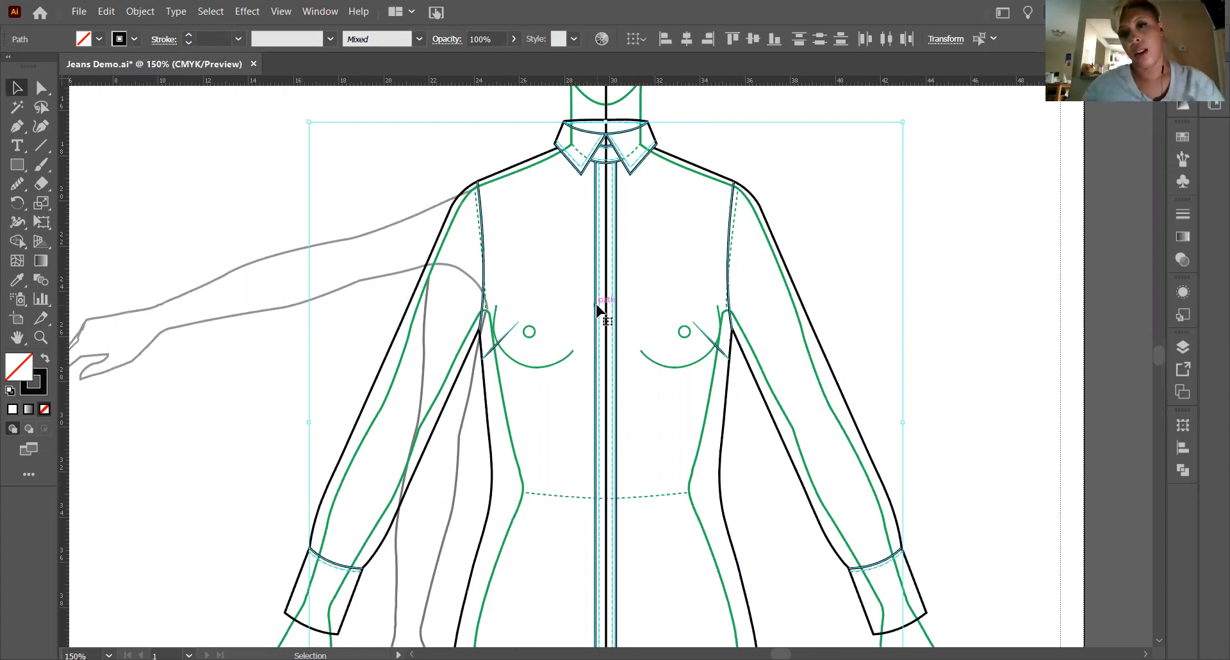
right_click(594, 201)
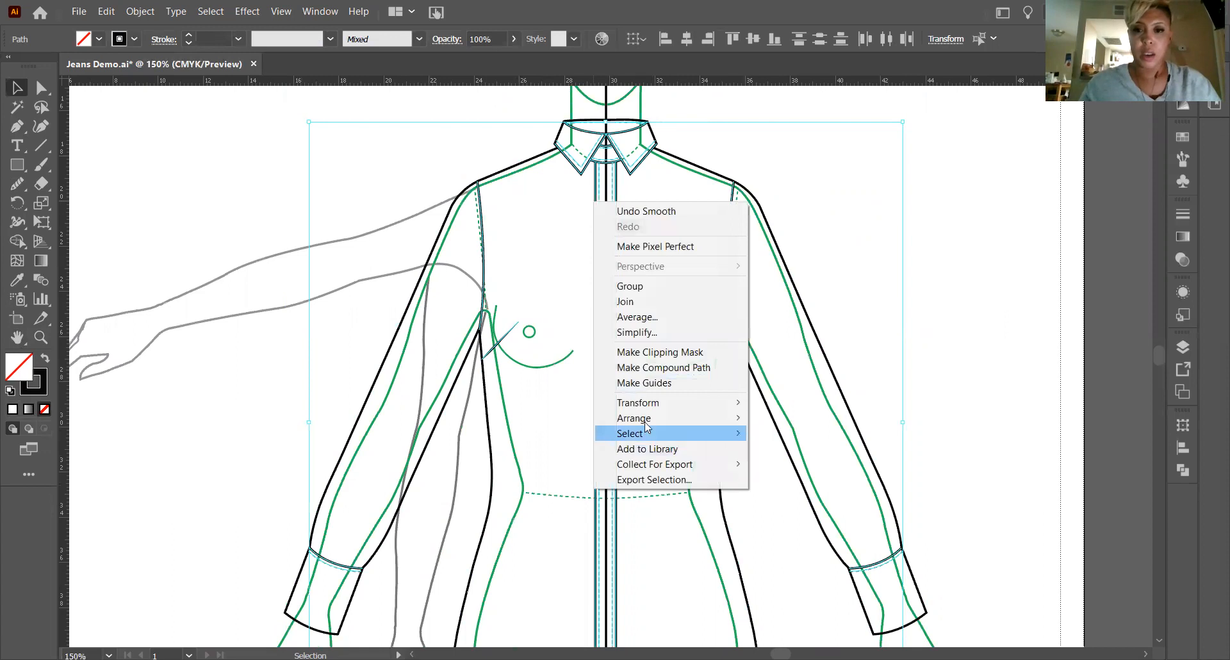
mouse_move(685, 417)
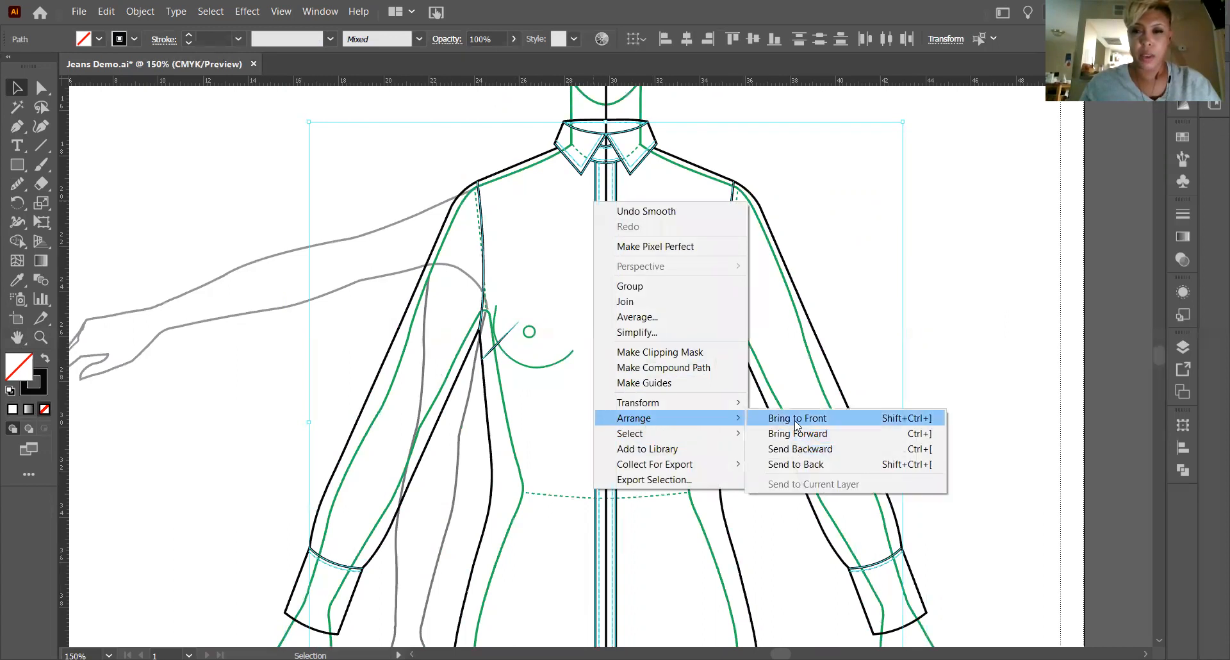
click(797, 417)
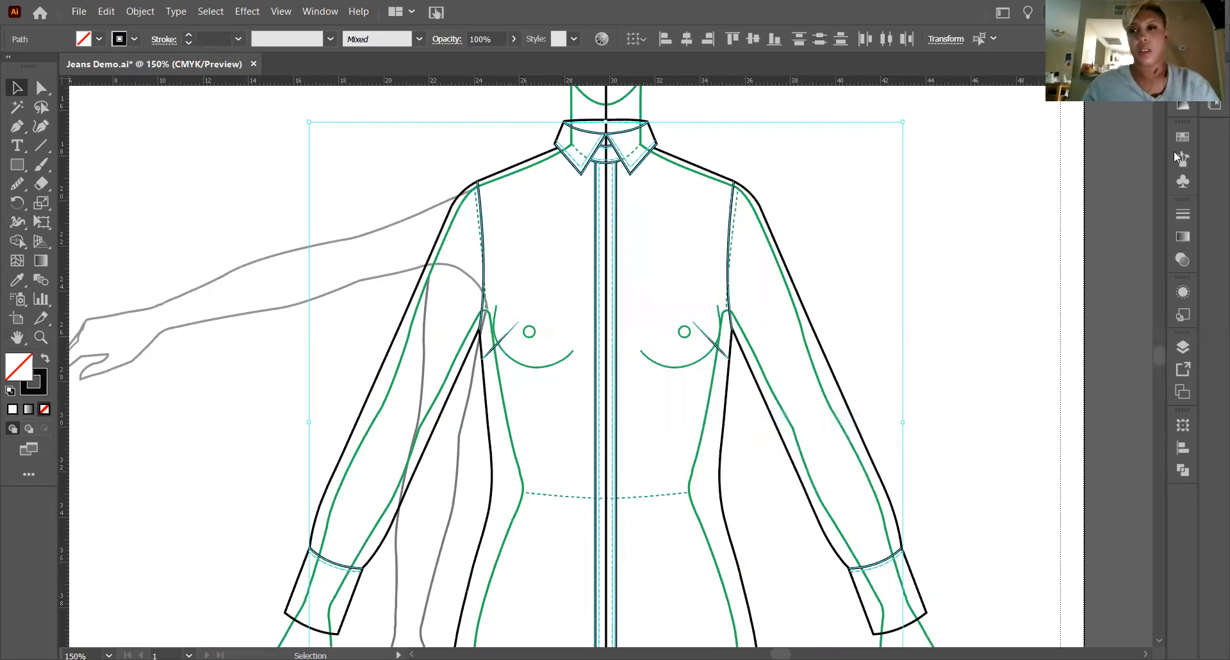
click(824, 263)
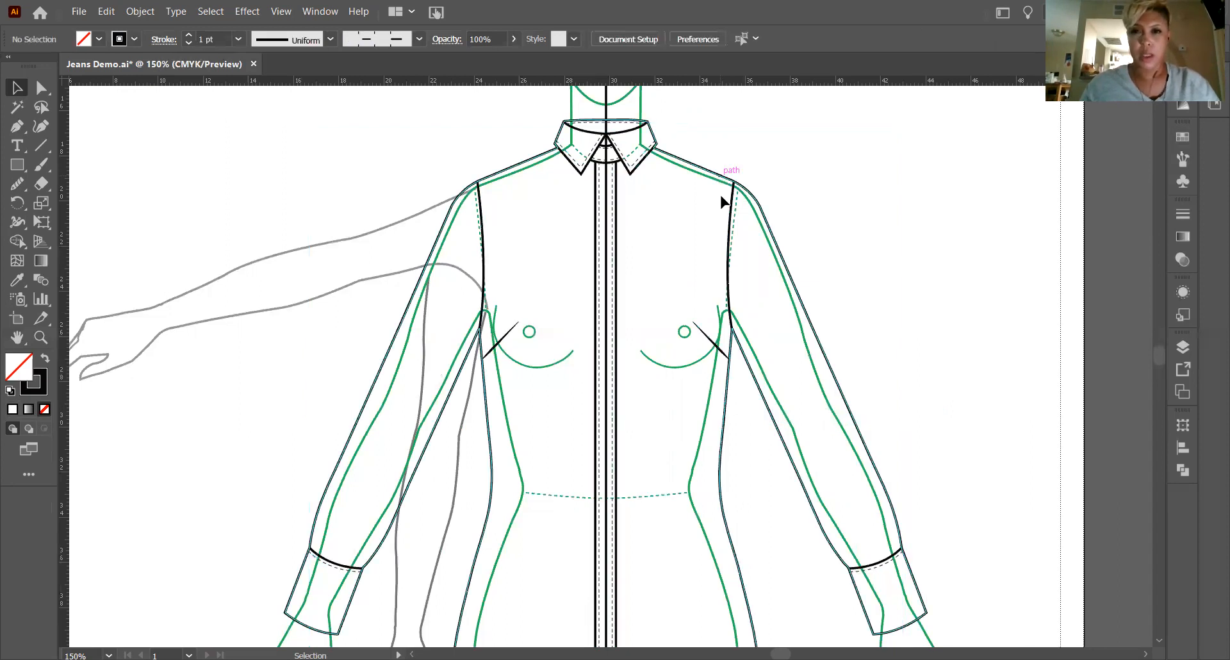
Fill the shirt's outer silhouette with a purple swatch, check it down to the hem and deselect it.
click(722, 182)
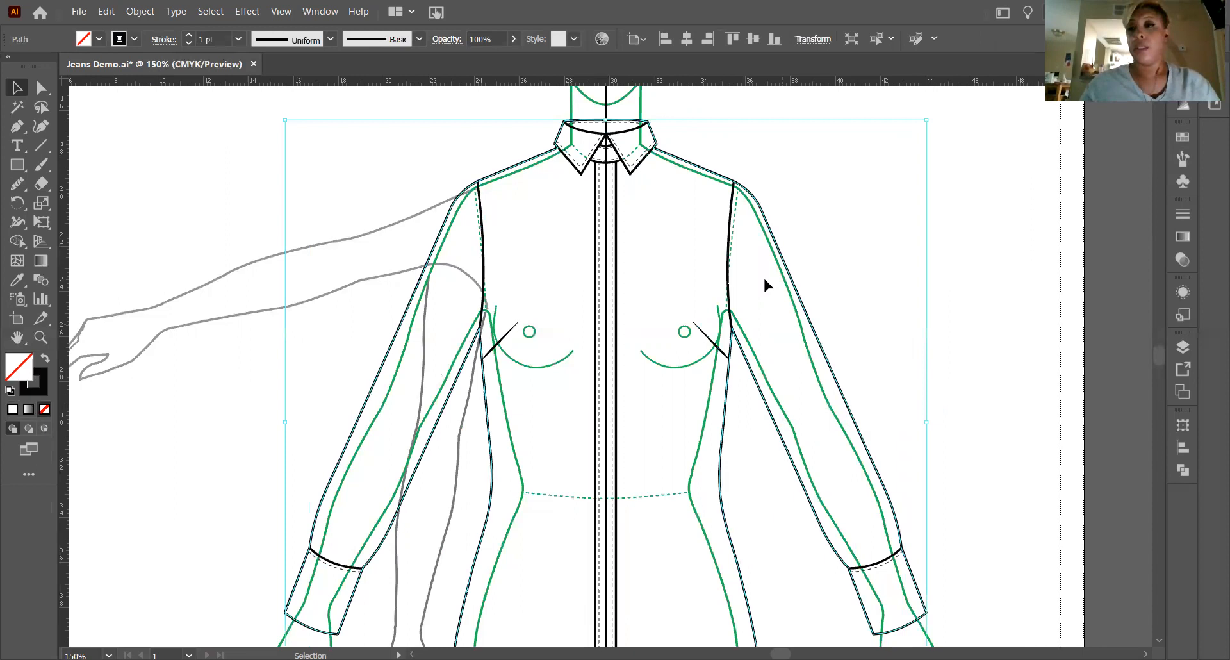
click(1176, 137)
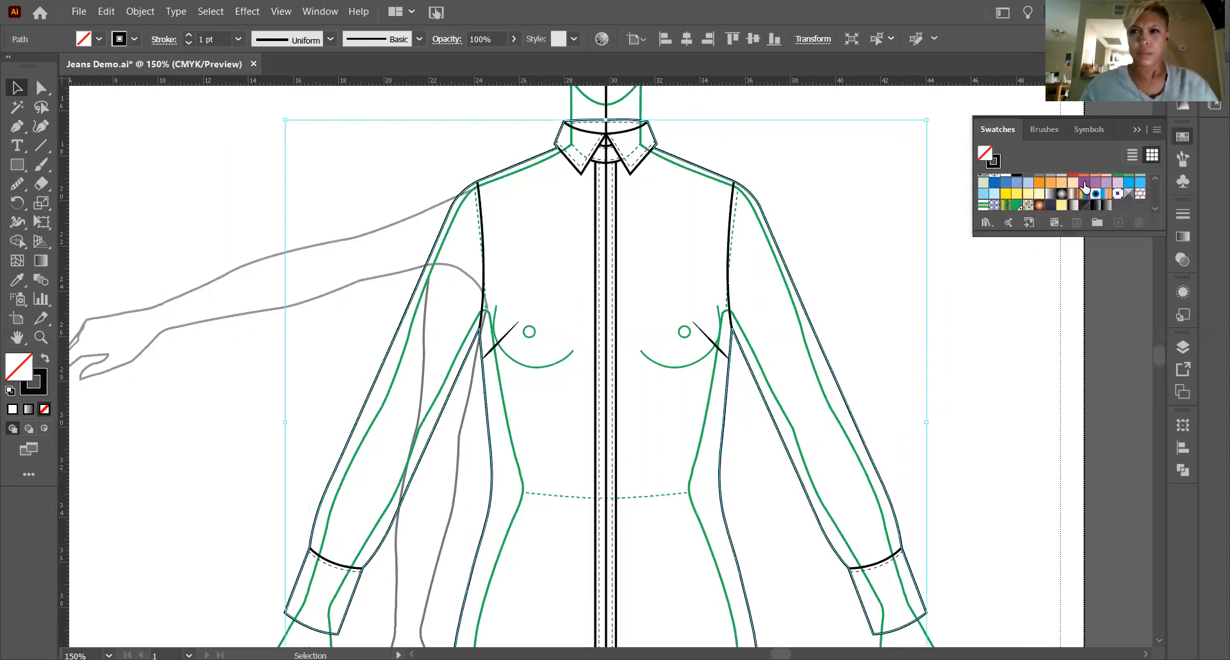
click(1083, 184)
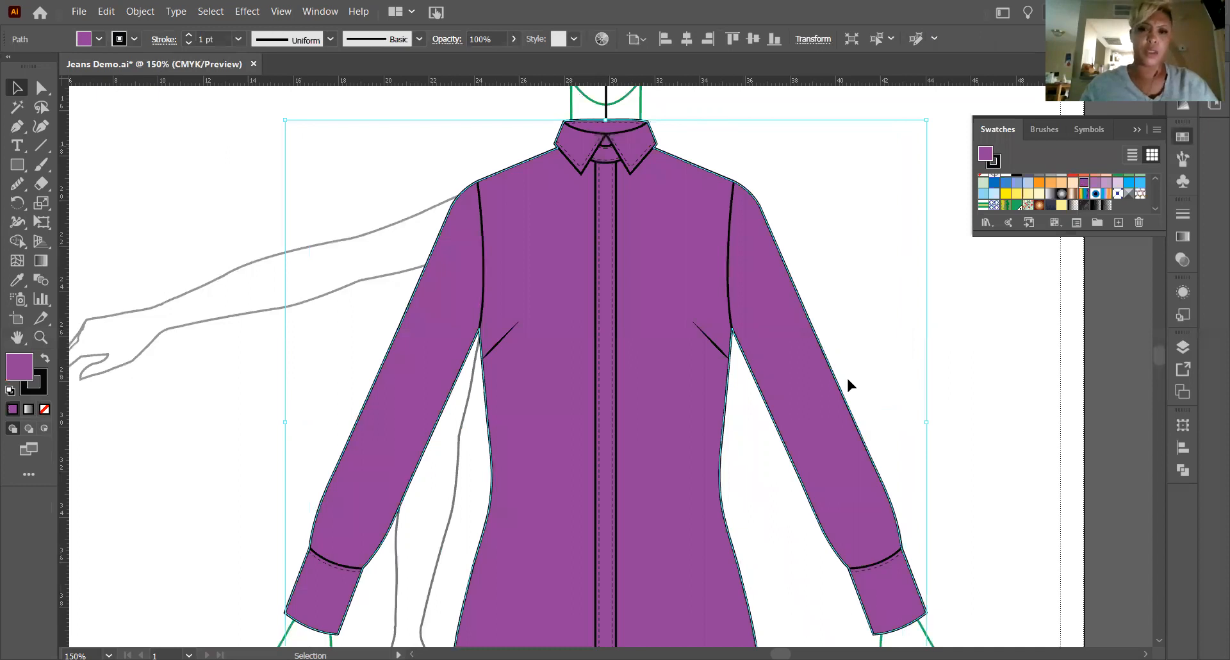
scroll(847, 377, down, 1)
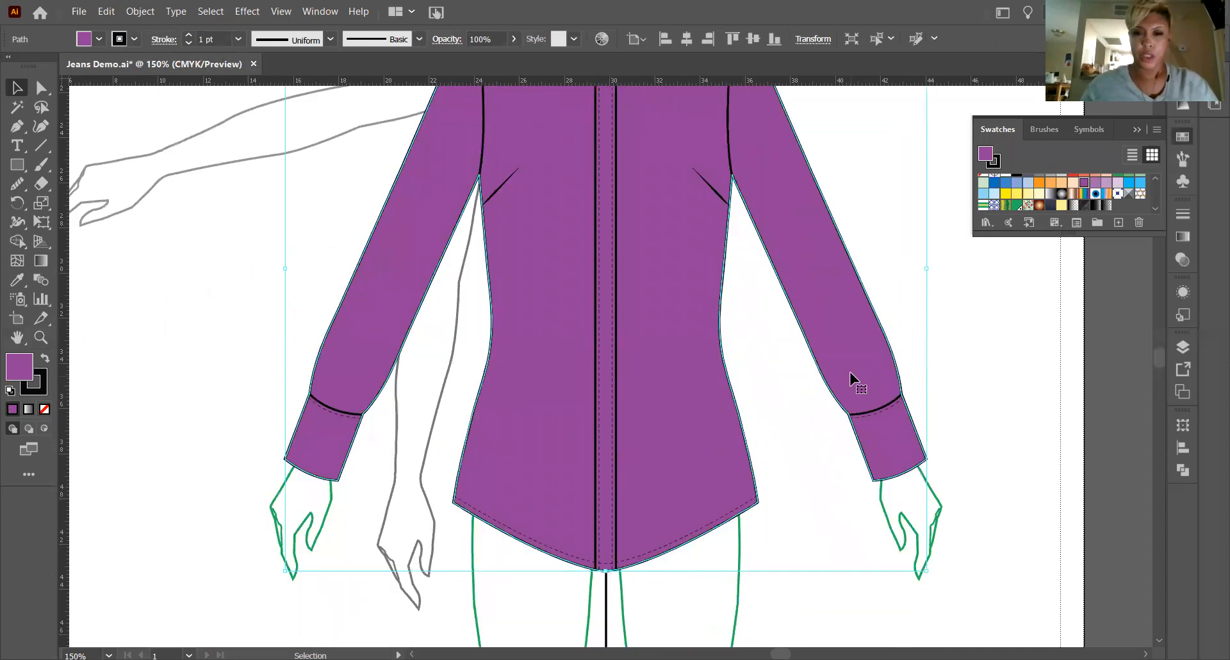
scroll(850, 378, up, 3)
scroll(850, 378, up, 2)
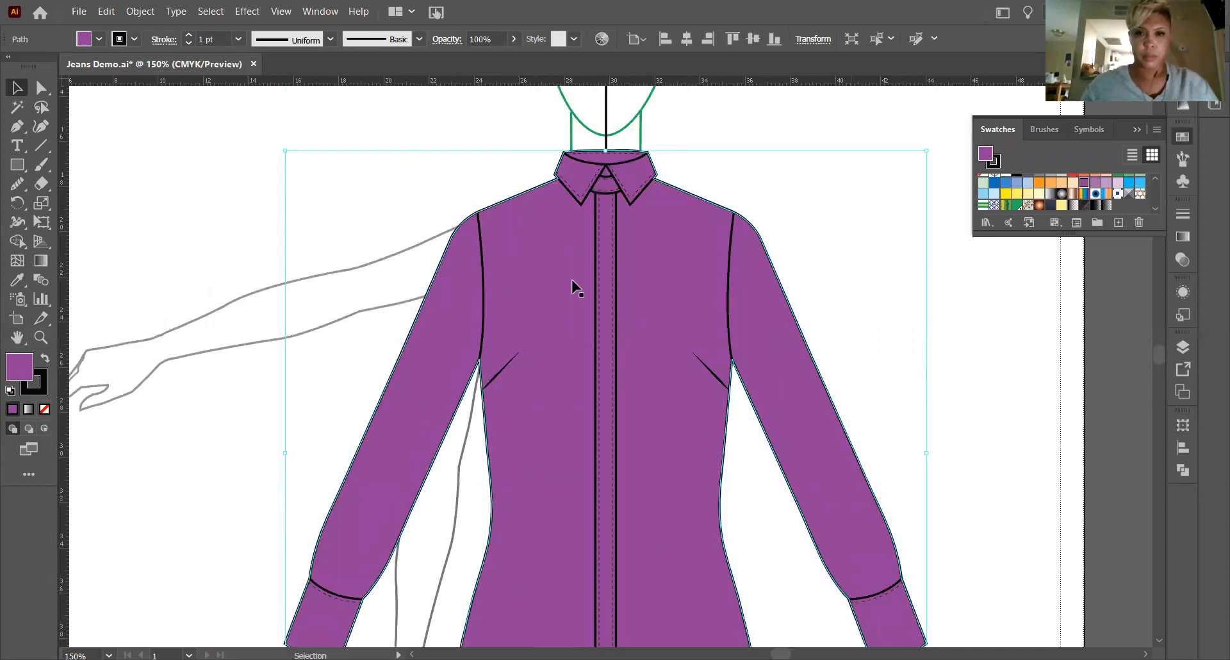
click(238, 194)
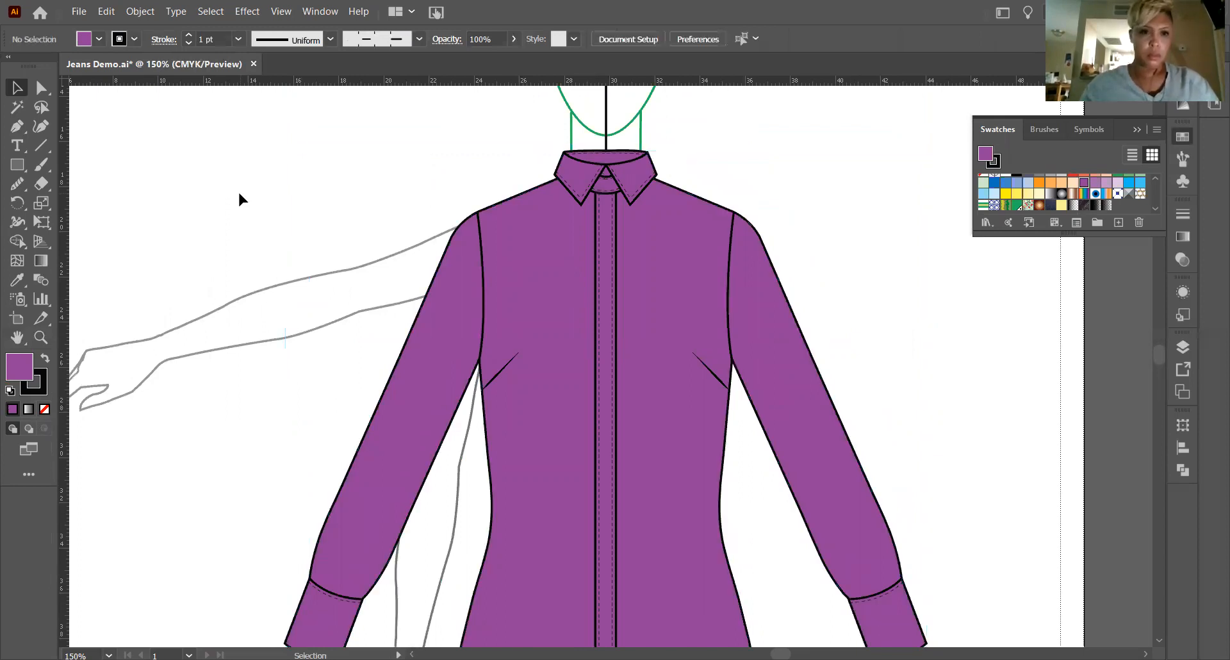
Draw a vertical line segment from the point where the collar halves meet down to the small solid neckline curve, leaving it deselected.
click(42, 336)
drag(589, 154, 1018, 538)
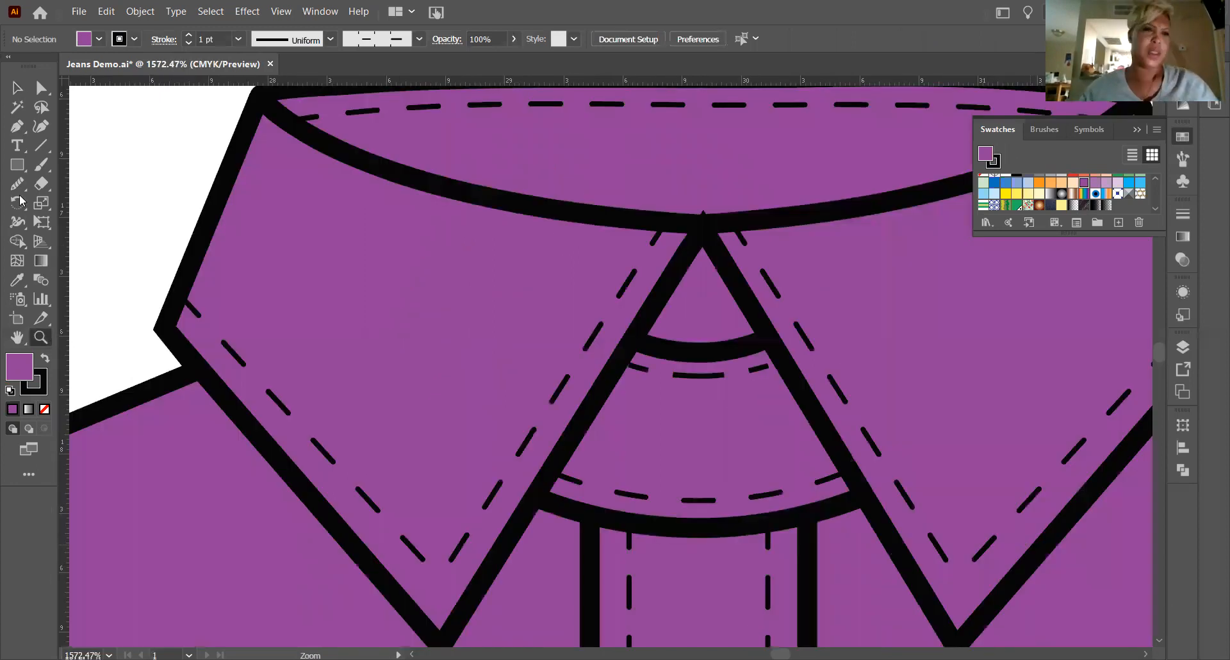
click(41, 146)
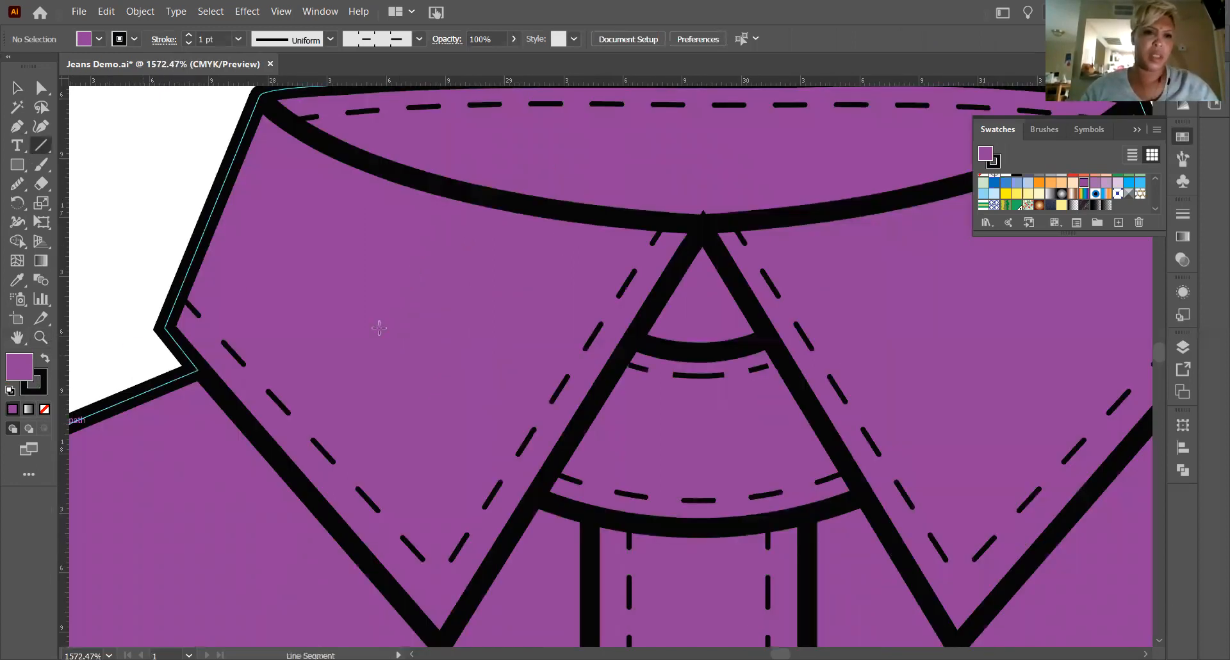
drag(703, 224, 703, 343)
key(v)
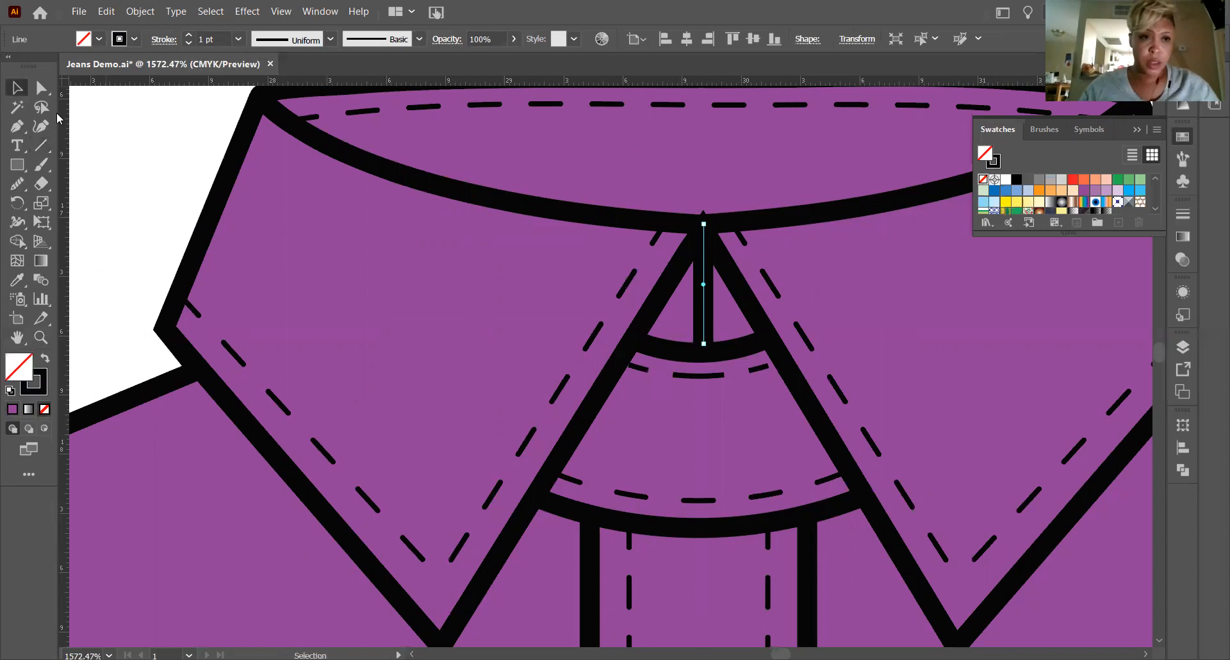
click(254, 181)
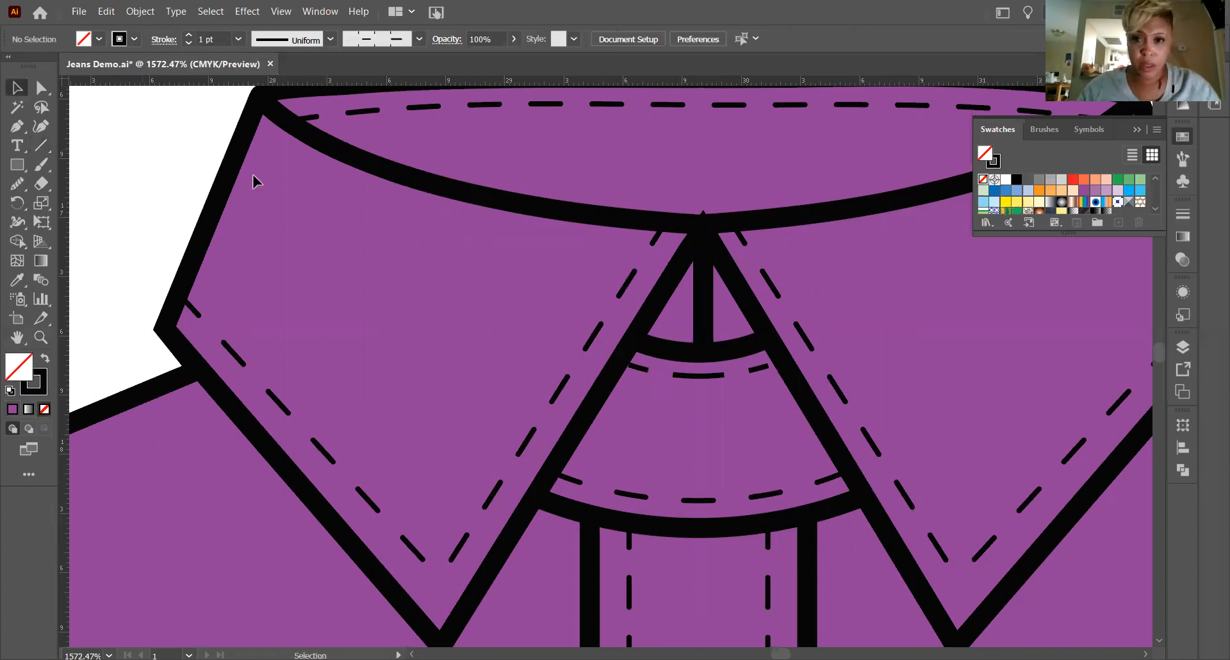
Examine the point where the collar halves meet, then the collar, placket and darts on the shirt's upper body.
click(716, 246)
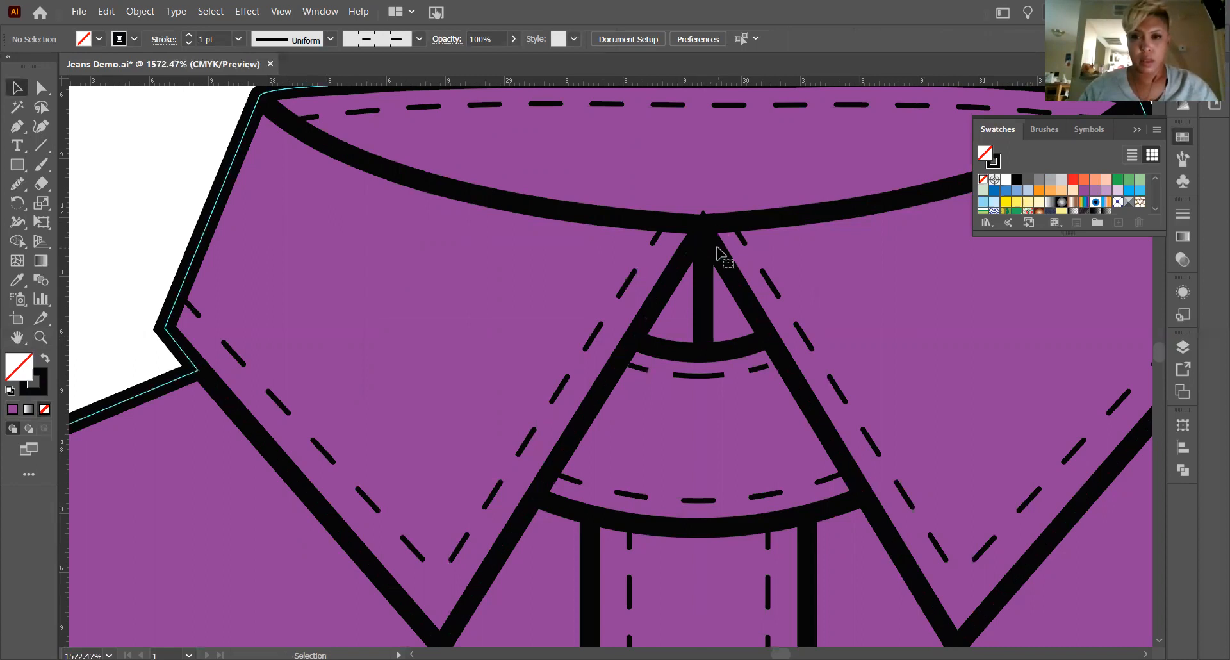
click(708, 253)
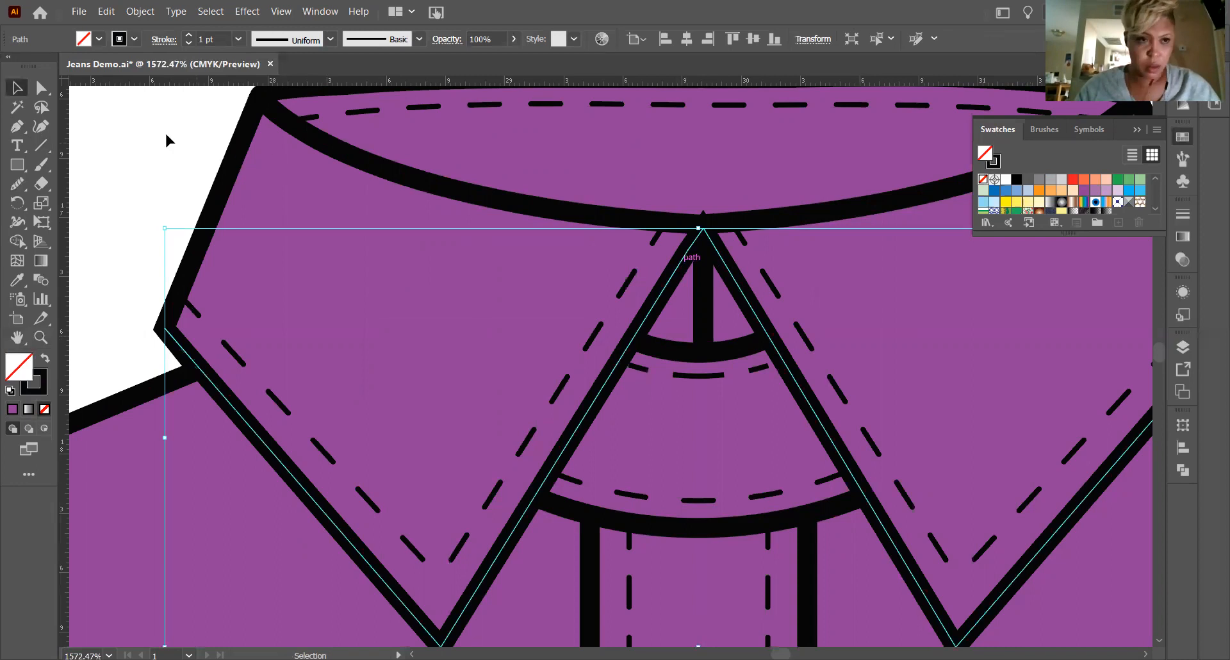
click(202, 165)
key(ctrl+minus)
key(ctrl+minus)
key(ctrl+minus)
key(ctrl+minus)
key(ctrl+minus)
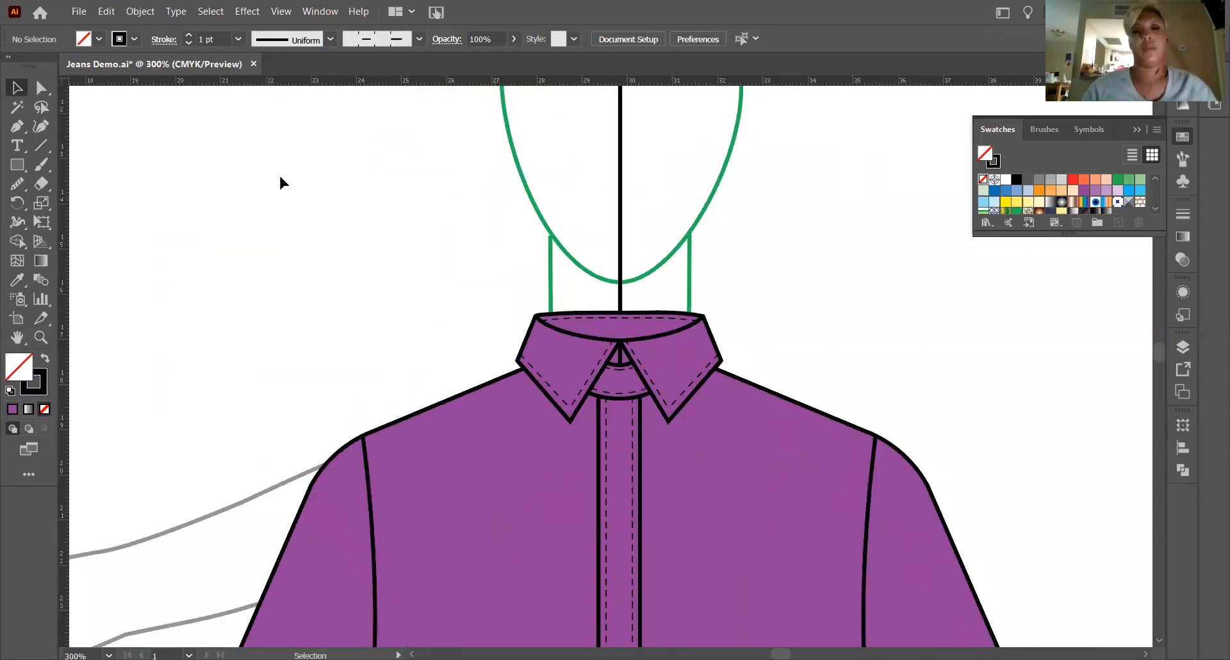
scroll(678, 426, down, 3)
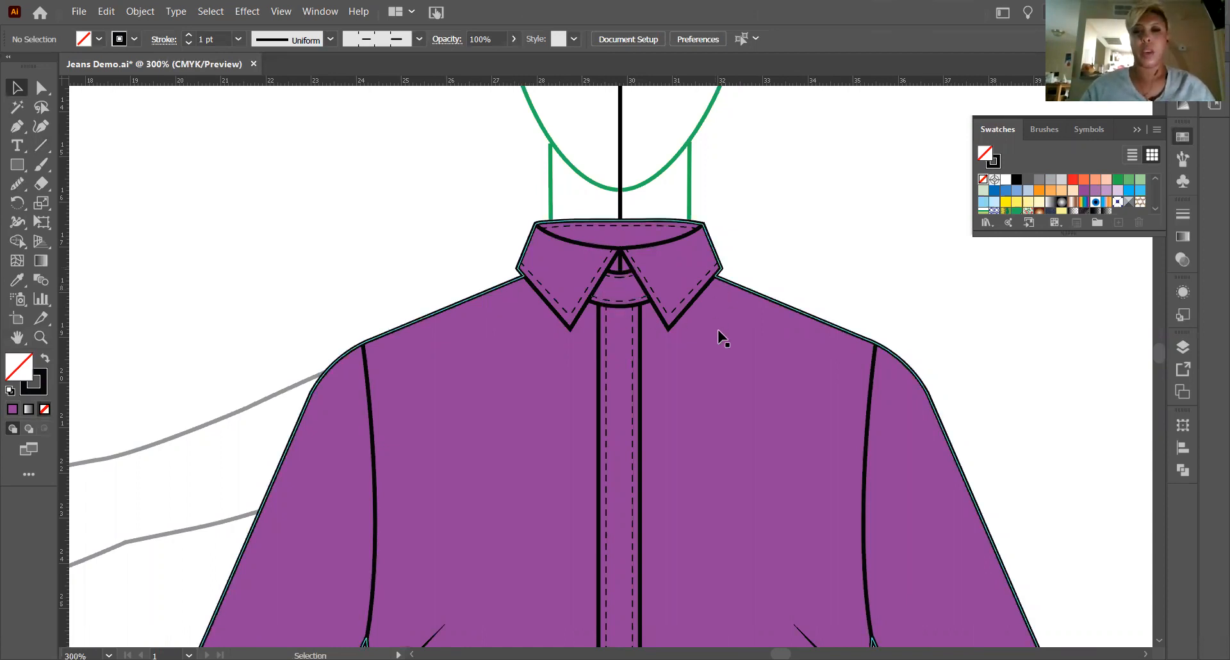
scroll(719, 334, down, 2)
scroll(719, 335, up, 1)
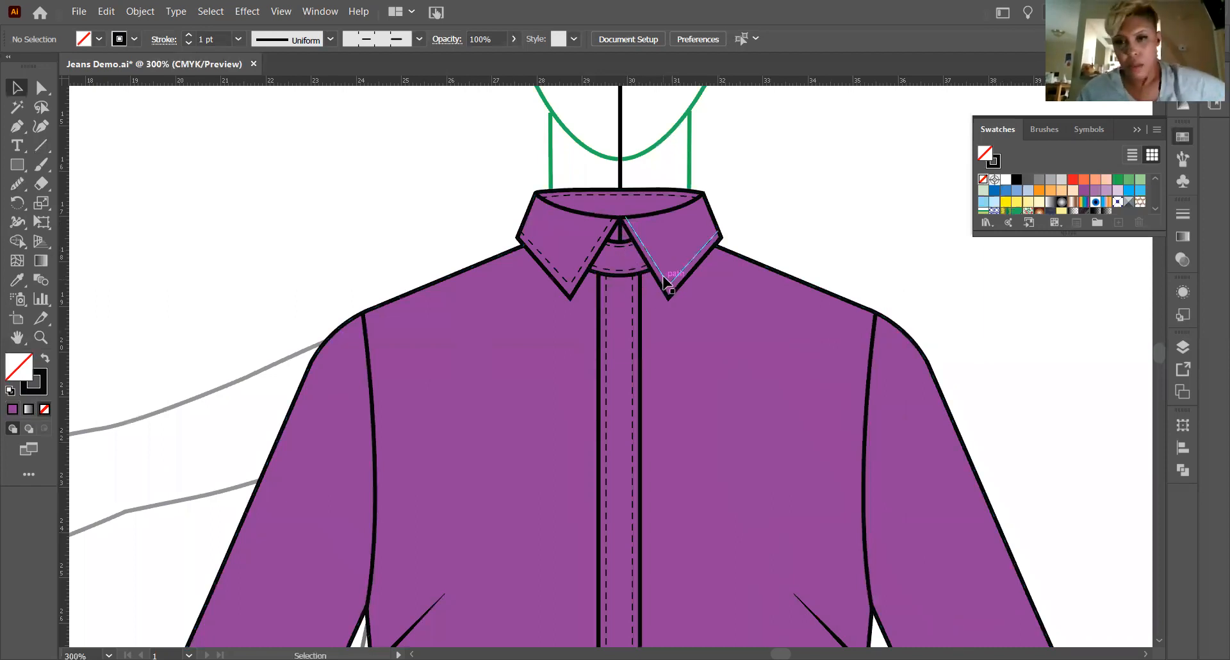
scroll(666, 273, up, 1)
scroll(666, 282, down, 3)
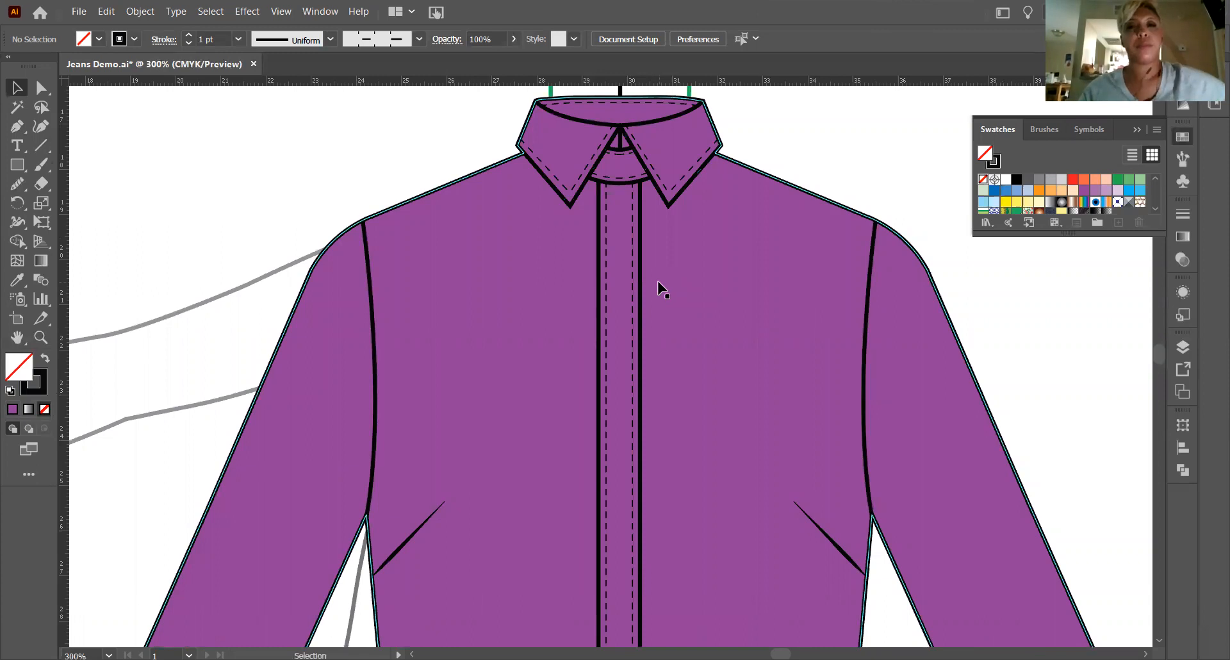
Extend both solid vertical placket lines upward to meet the inner edges of the collar points, leaving them deselected.
click(600, 204)
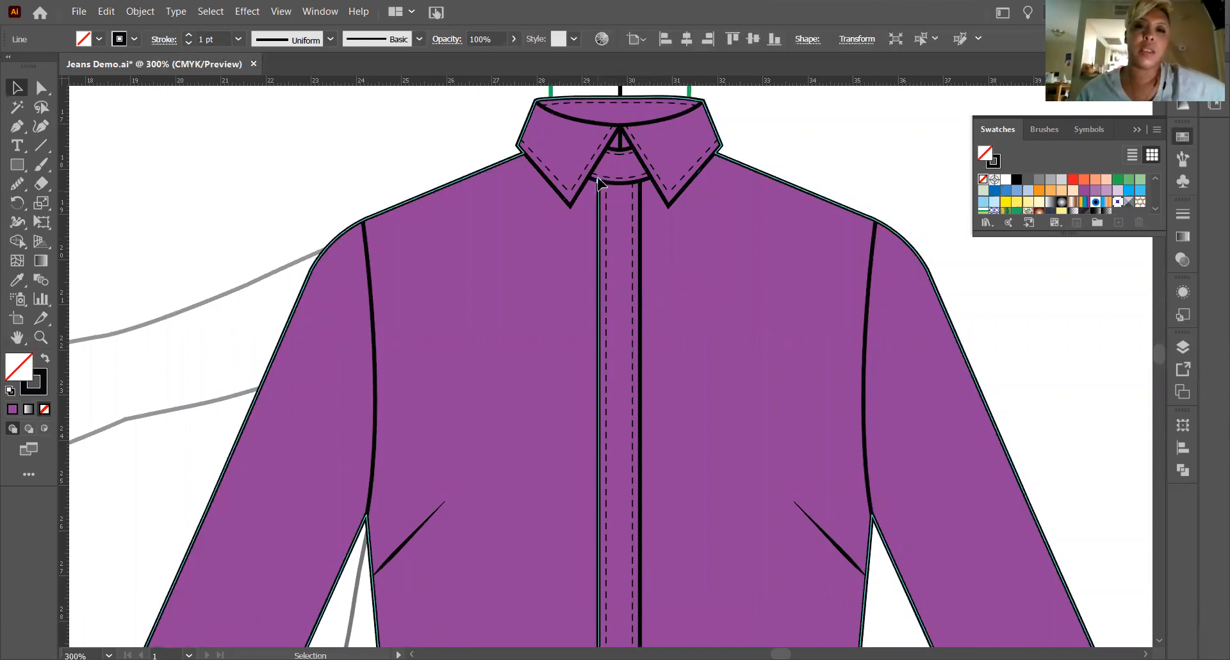
drag(597, 182, 599, 160)
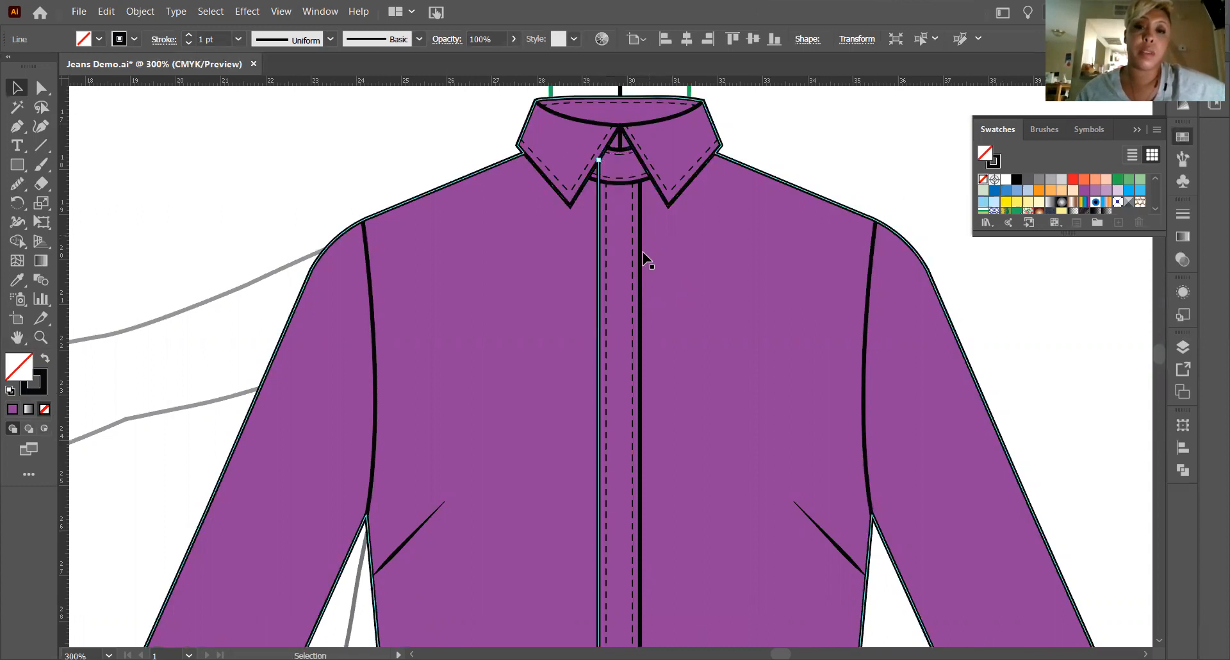
click(417, 152)
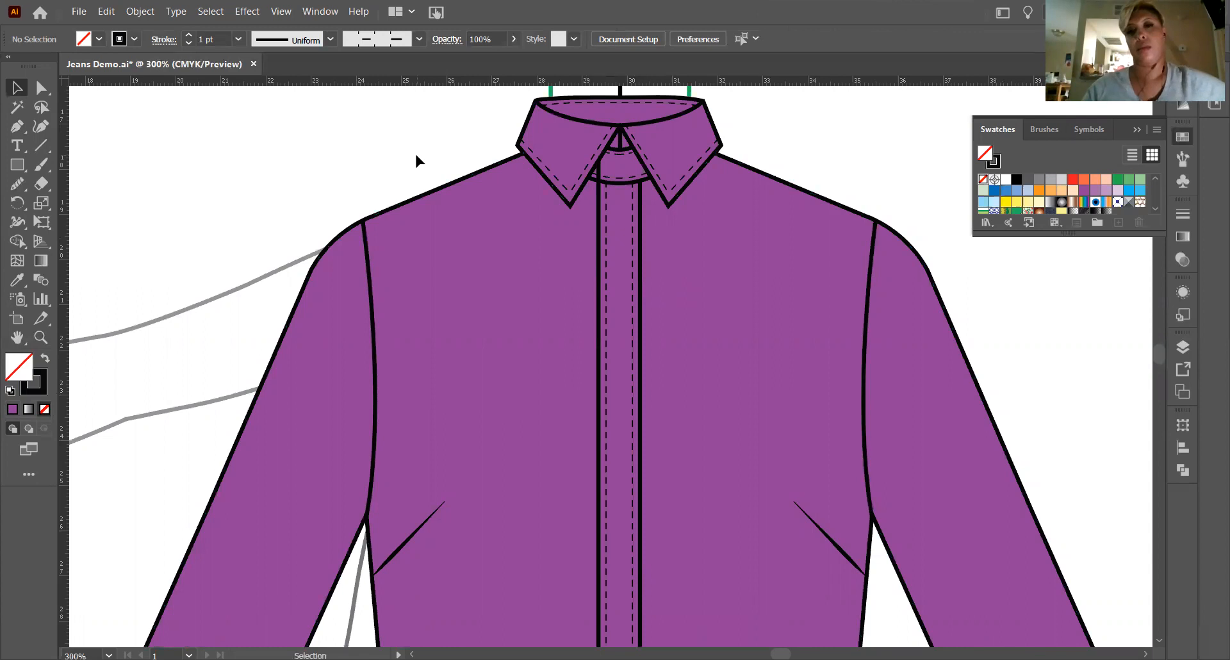
click(637, 211)
click(640, 186)
drag(640, 182, 641, 161)
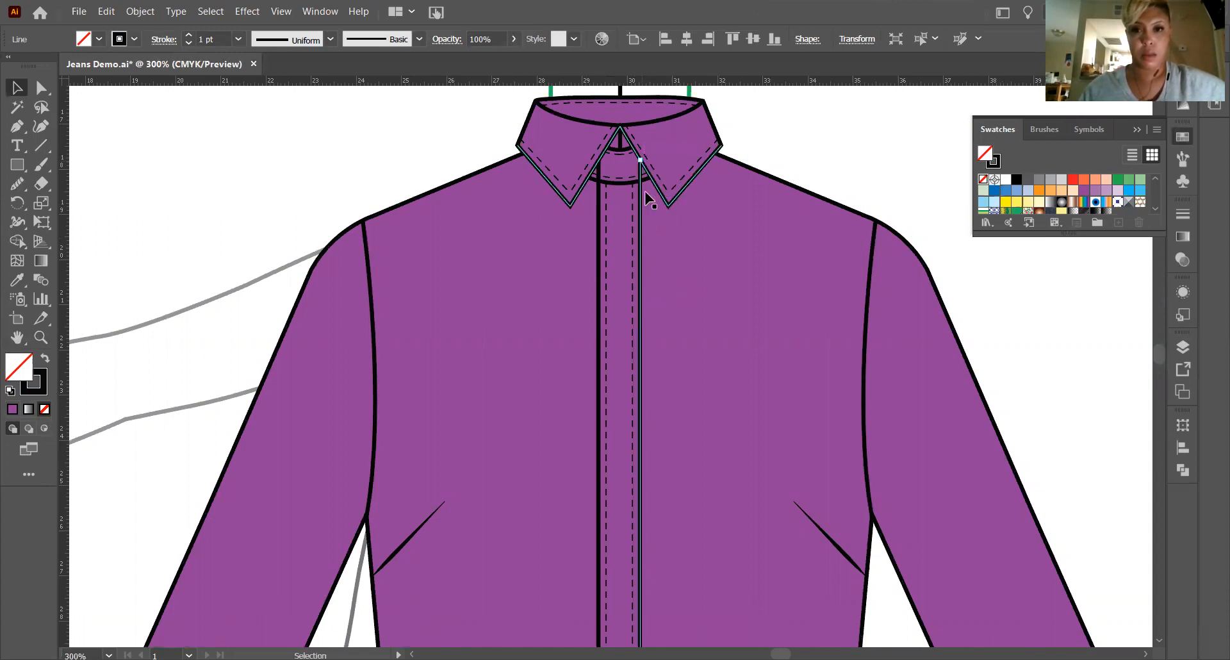
click(325, 109)
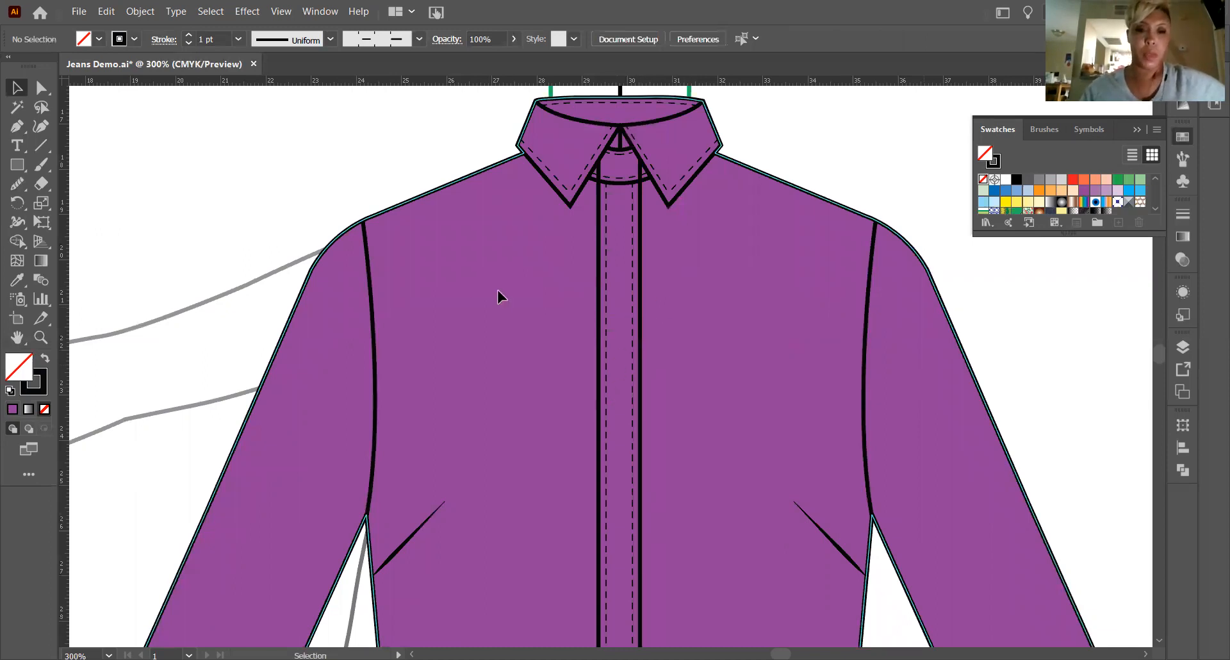
Review the whole shirt flat on the figure, then examine the curved neckline path inside the collar.
scroll(497, 294, down, 5)
scroll(506, 301, up, 2)
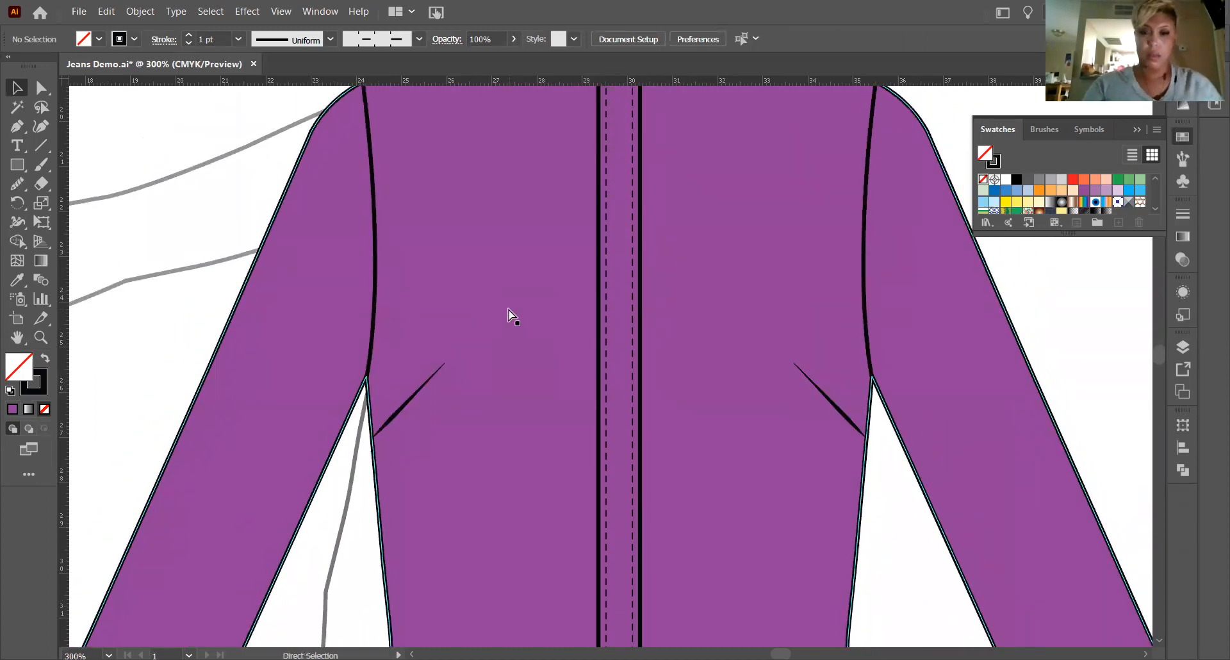
scroll(510, 313, down, 4)
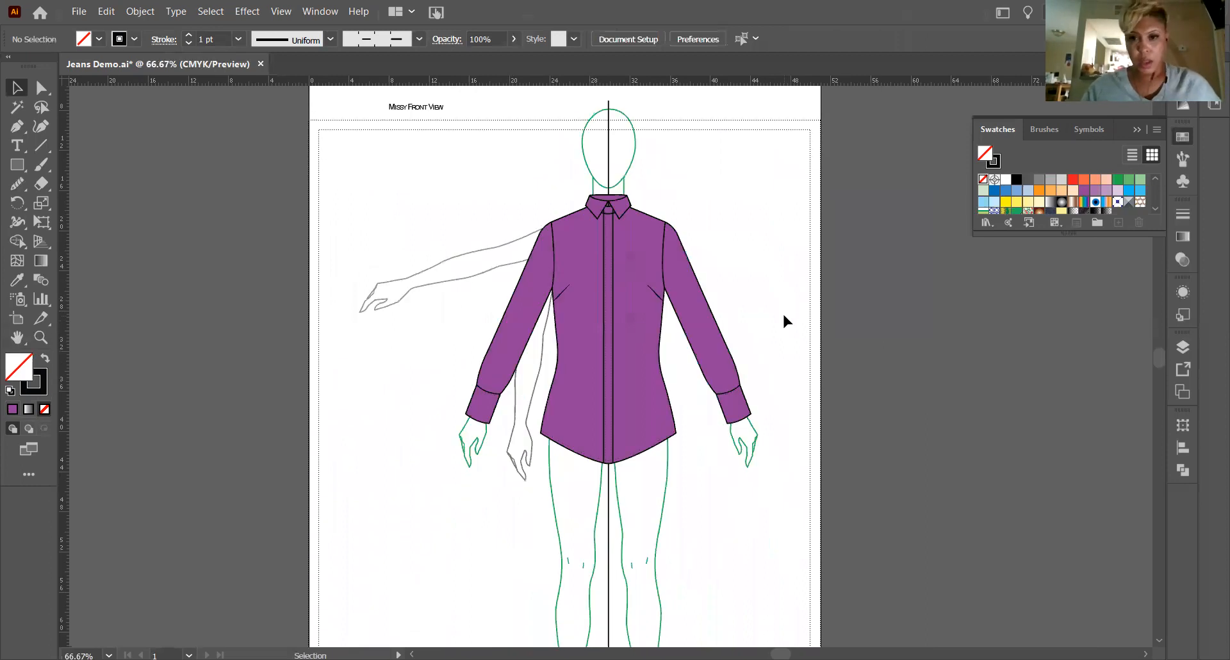
scroll(515, 333, up, 1)
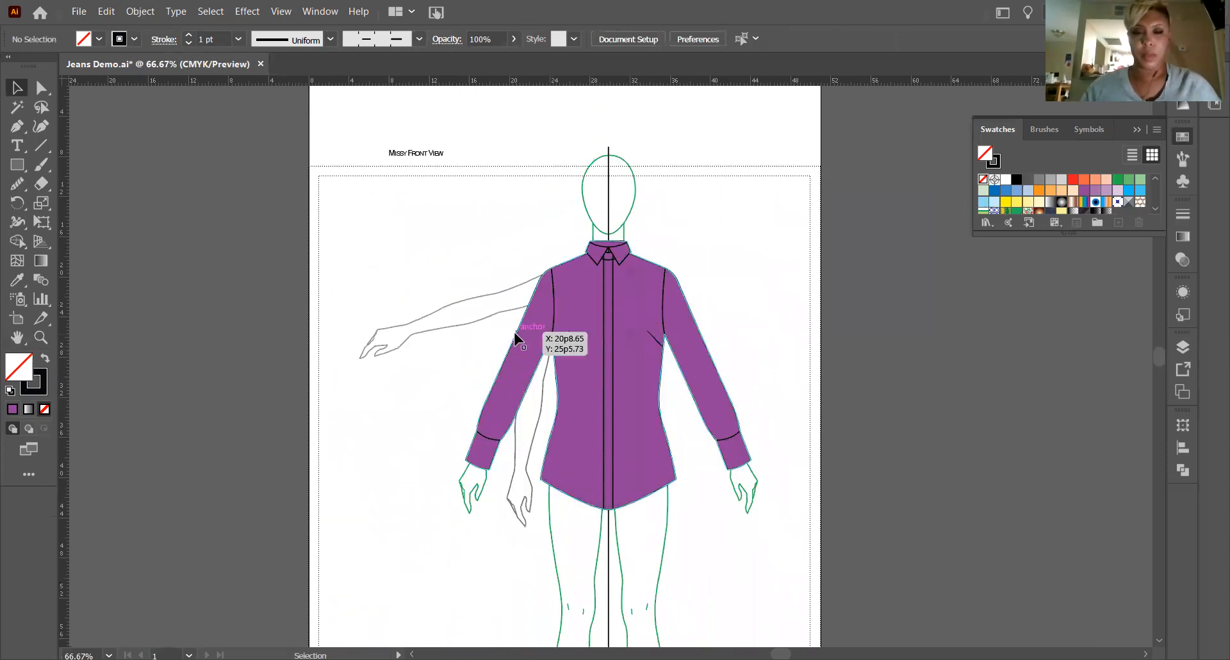
click(37, 342)
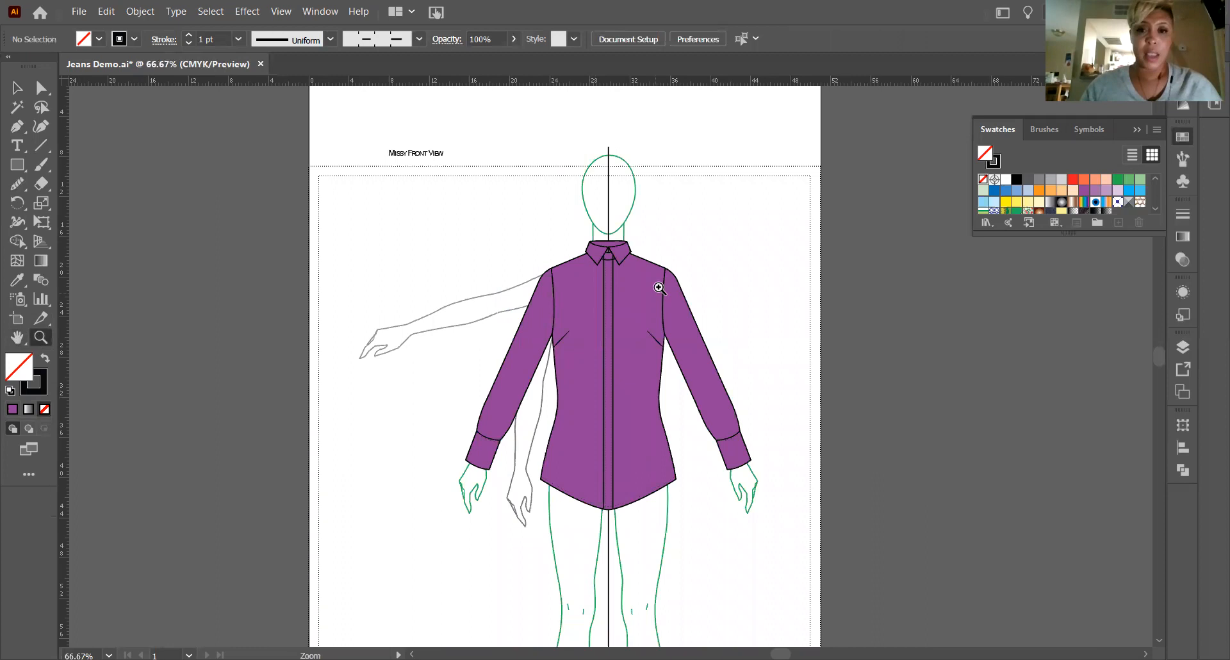
drag(590, 232, 952, 379)
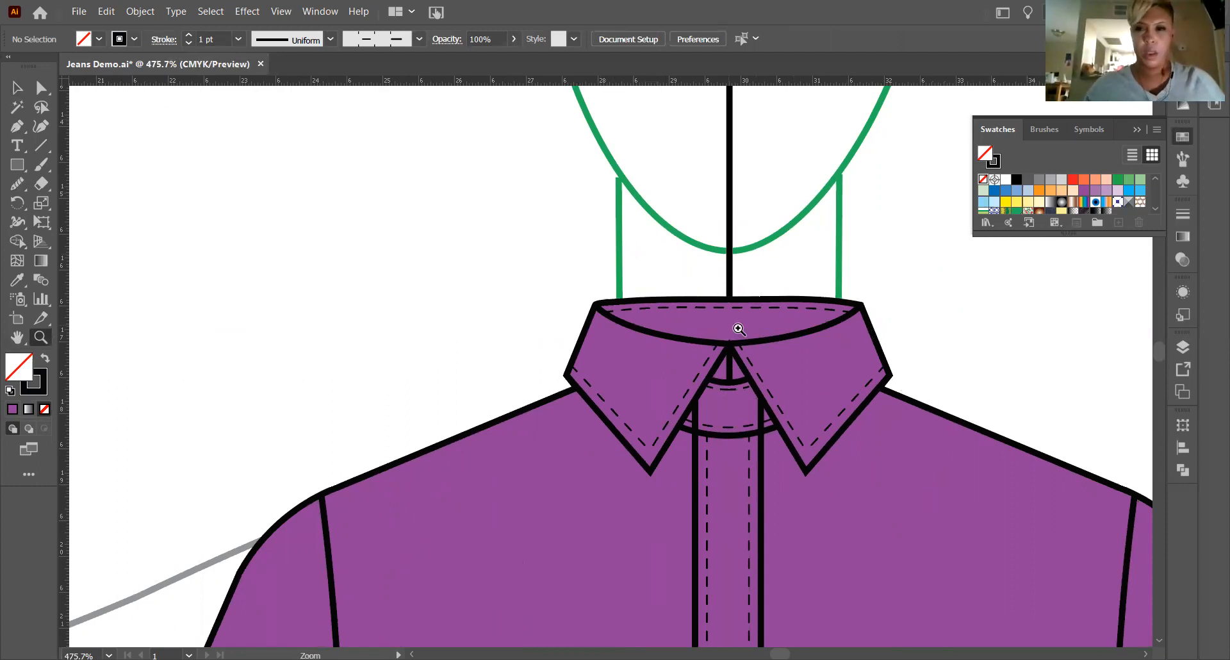
click(16, 88)
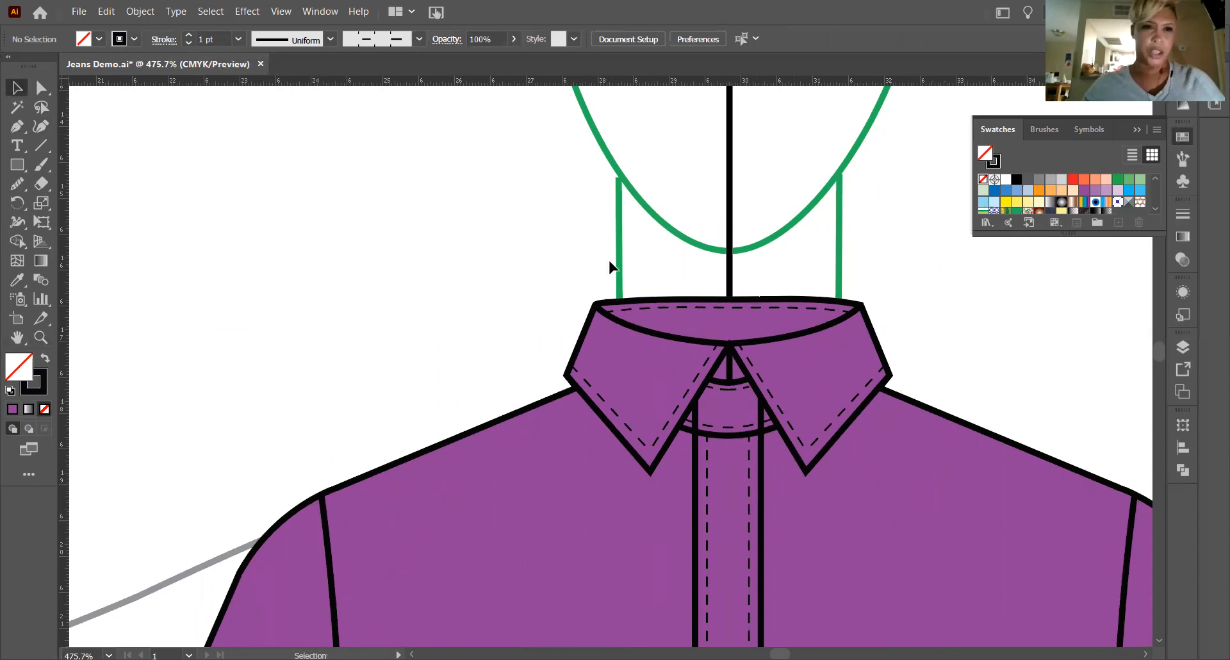
click(774, 345)
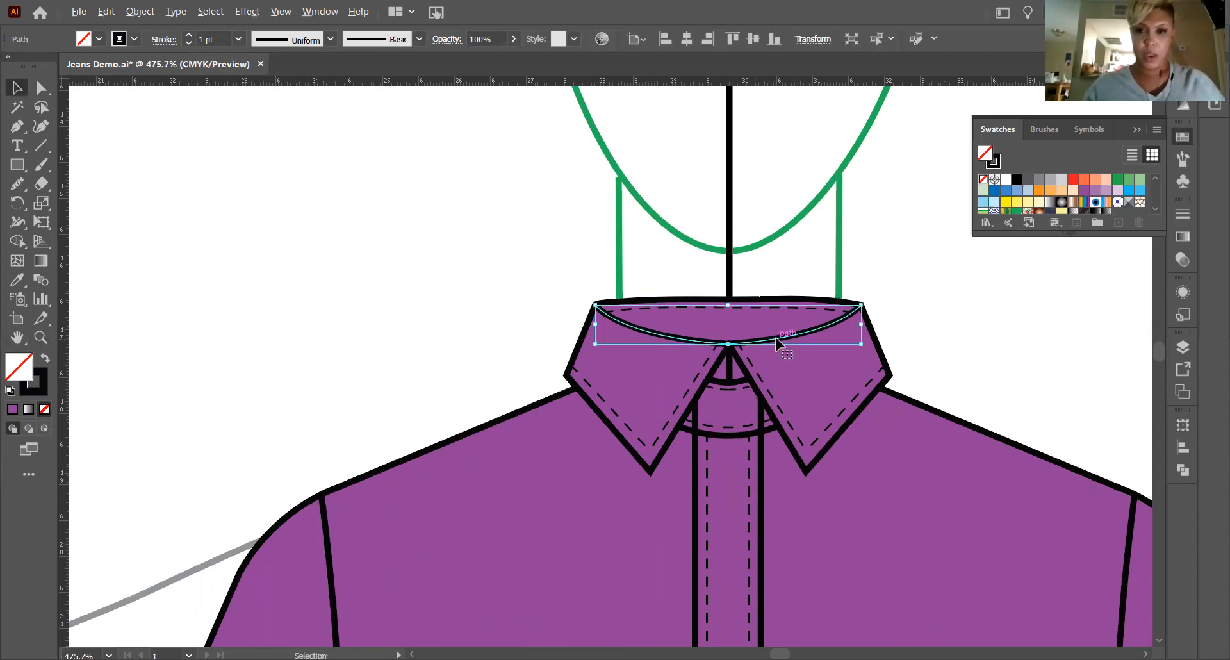
click(448, 355)
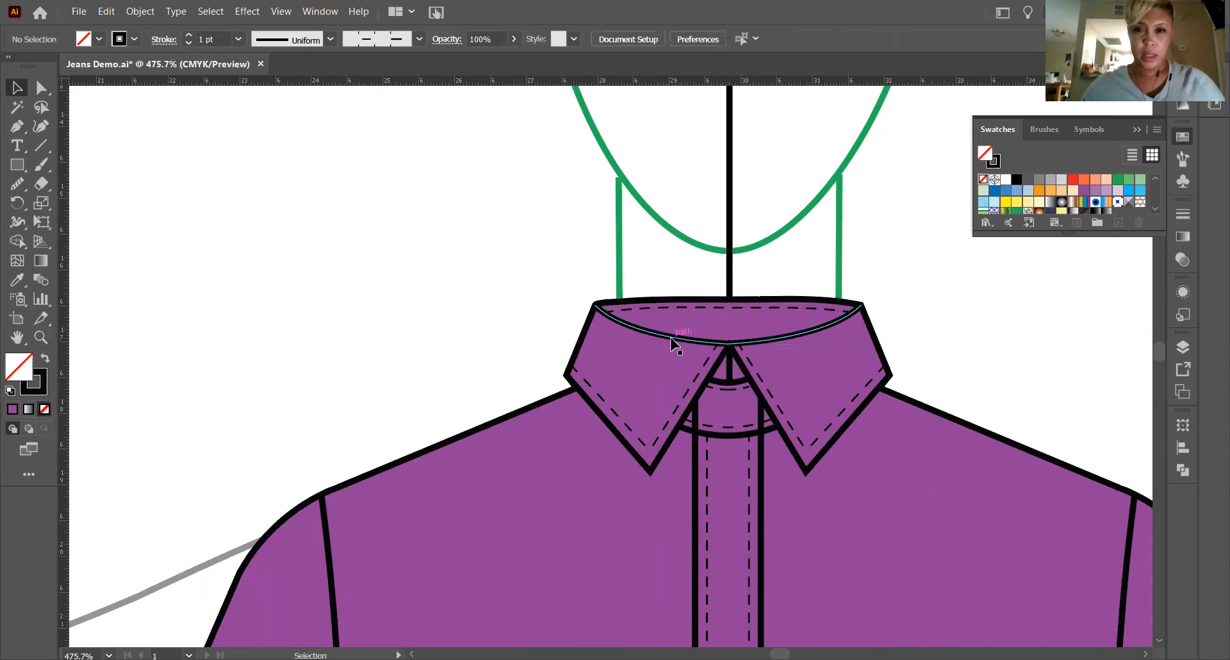
click(670, 344)
key(alt+Up)
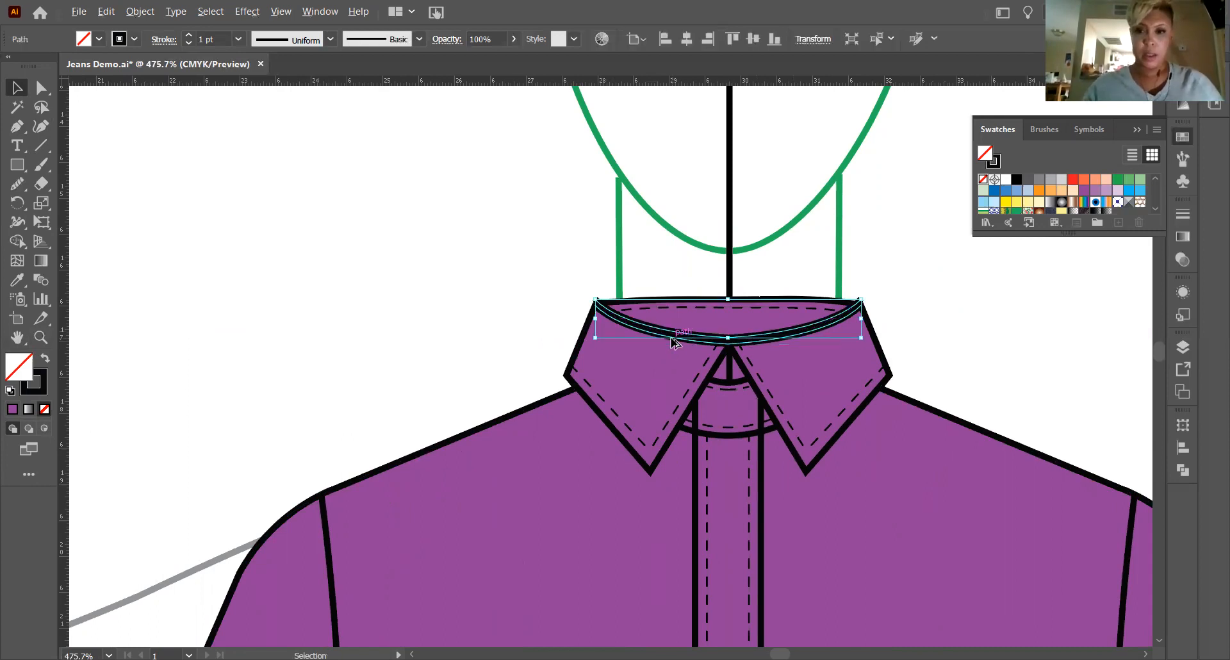
key(ctrl+z)
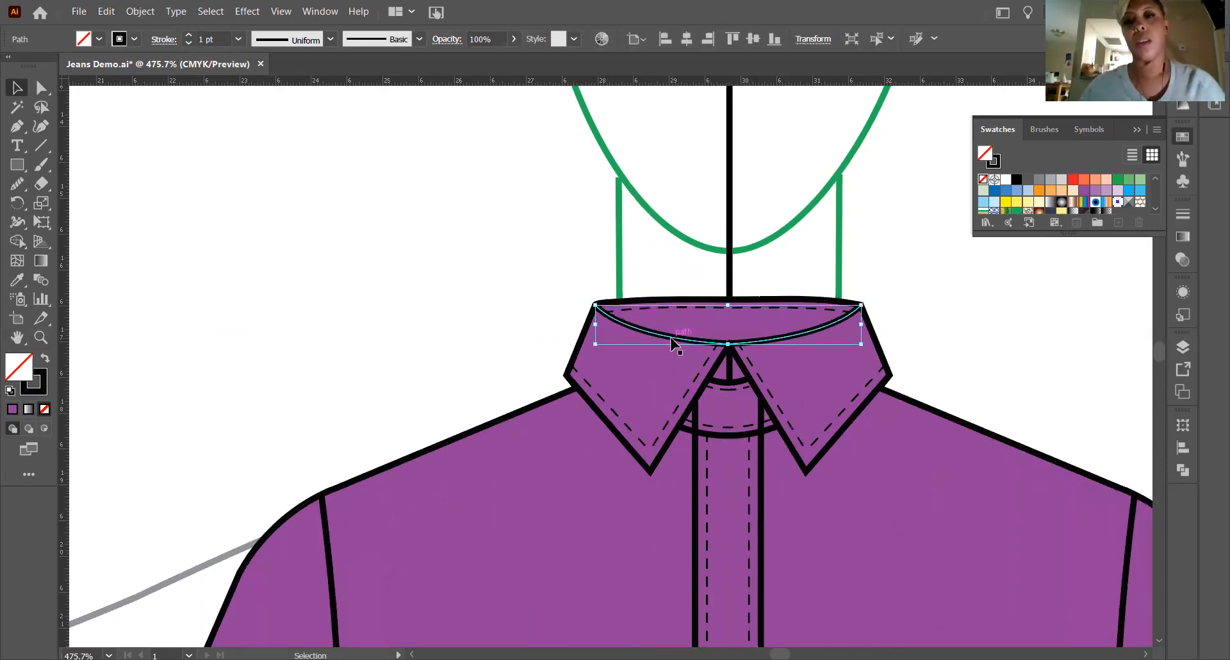
Continue the neckline curve along the collar's top edge with the Pen tool, closing it into a shape and deselecting it.
click(16, 126)
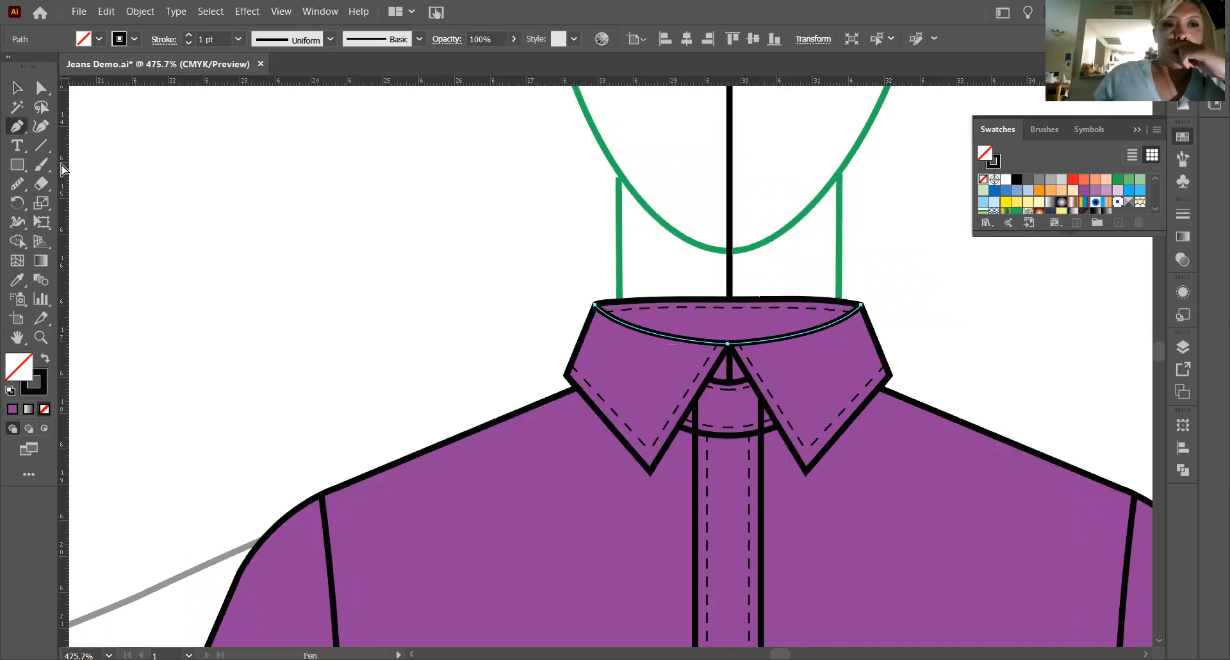
click(860, 304)
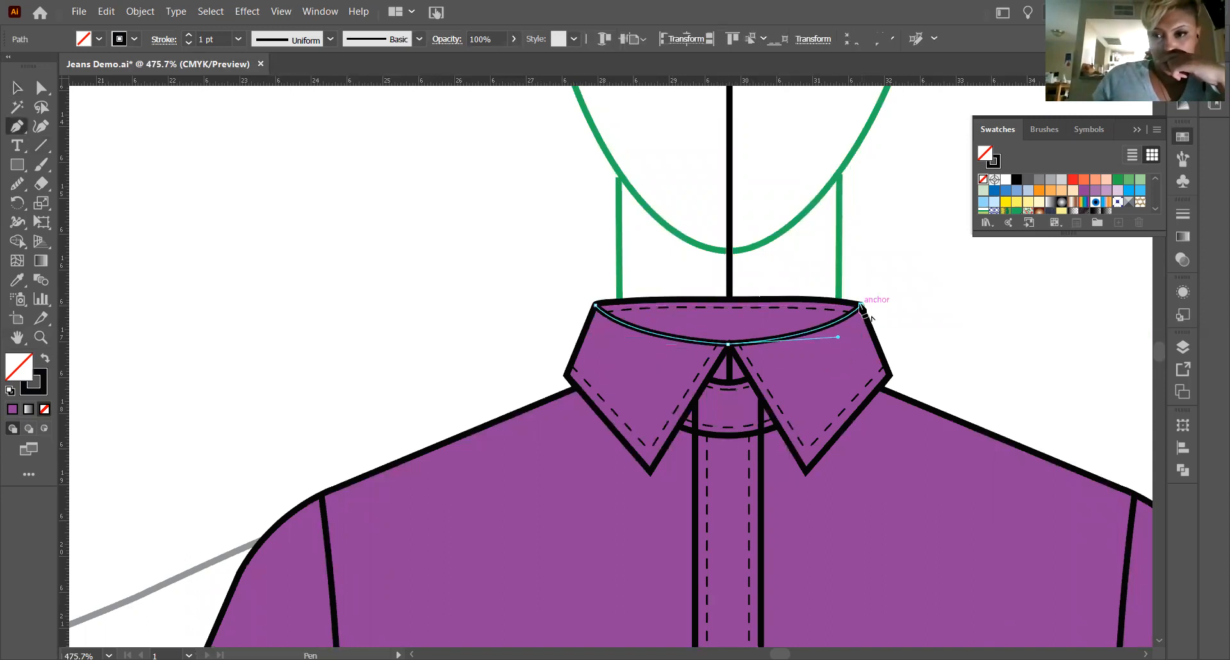
mouse_move(767, 299)
mouse_down()
mouse_move(734, 313)
mouse_move(709, 299)
mouse_move(602, 302)
mouse_up()
click(609, 303)
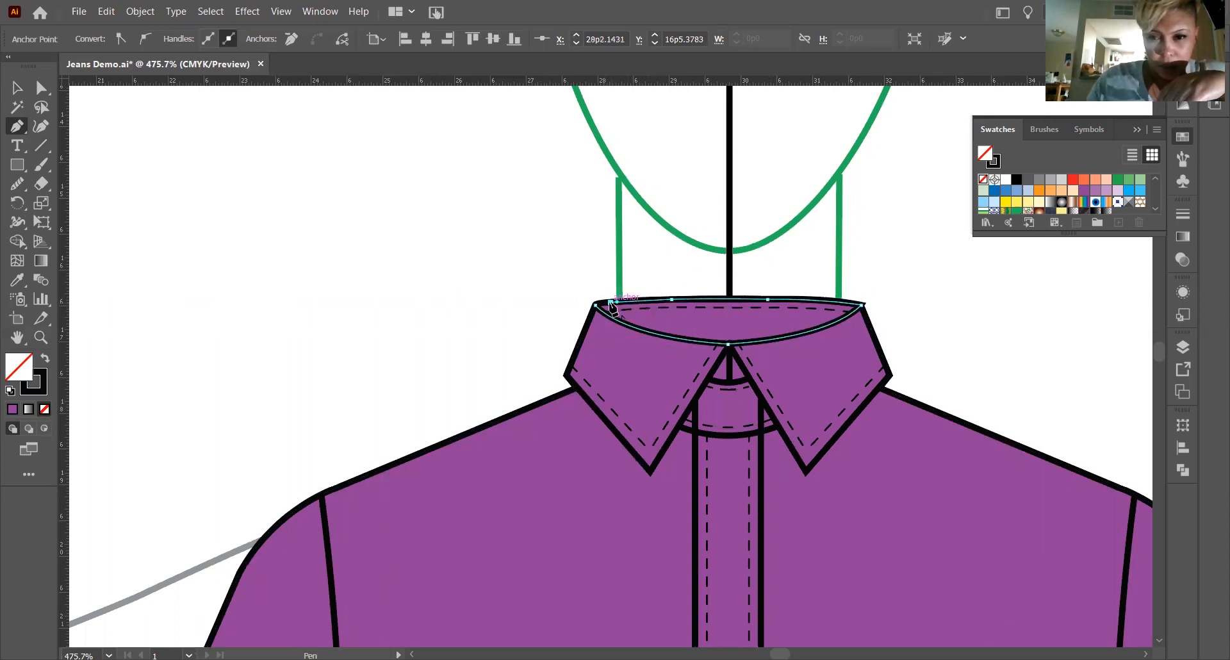
click(593, 305)
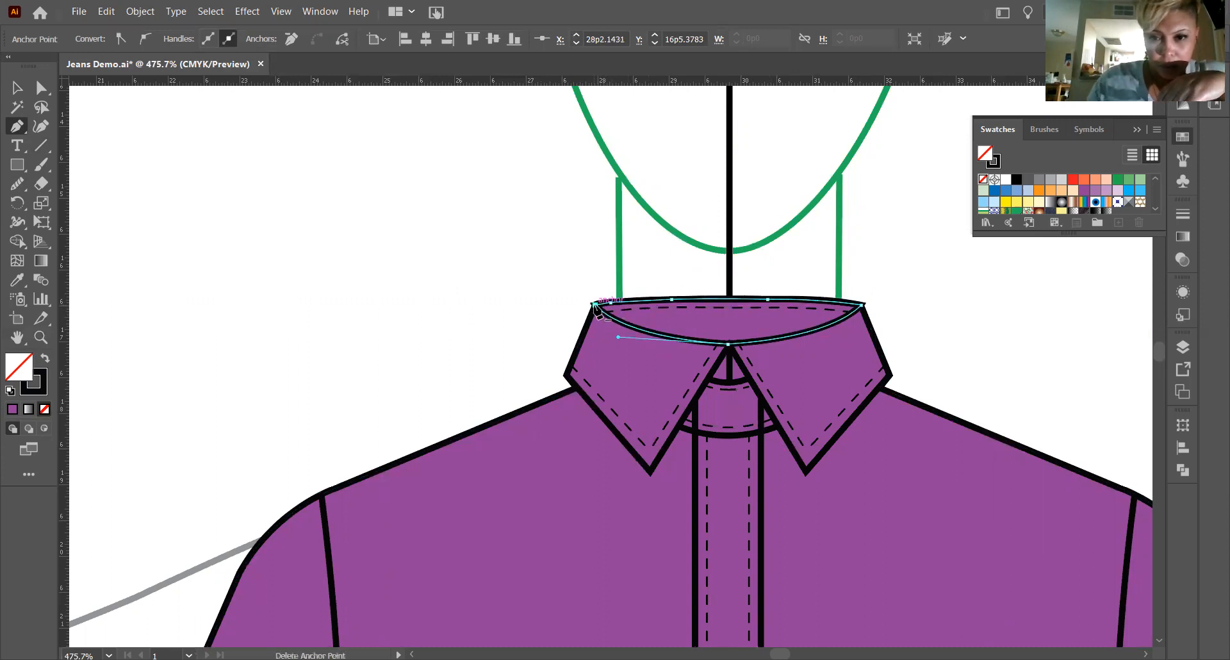
click(21, 92)
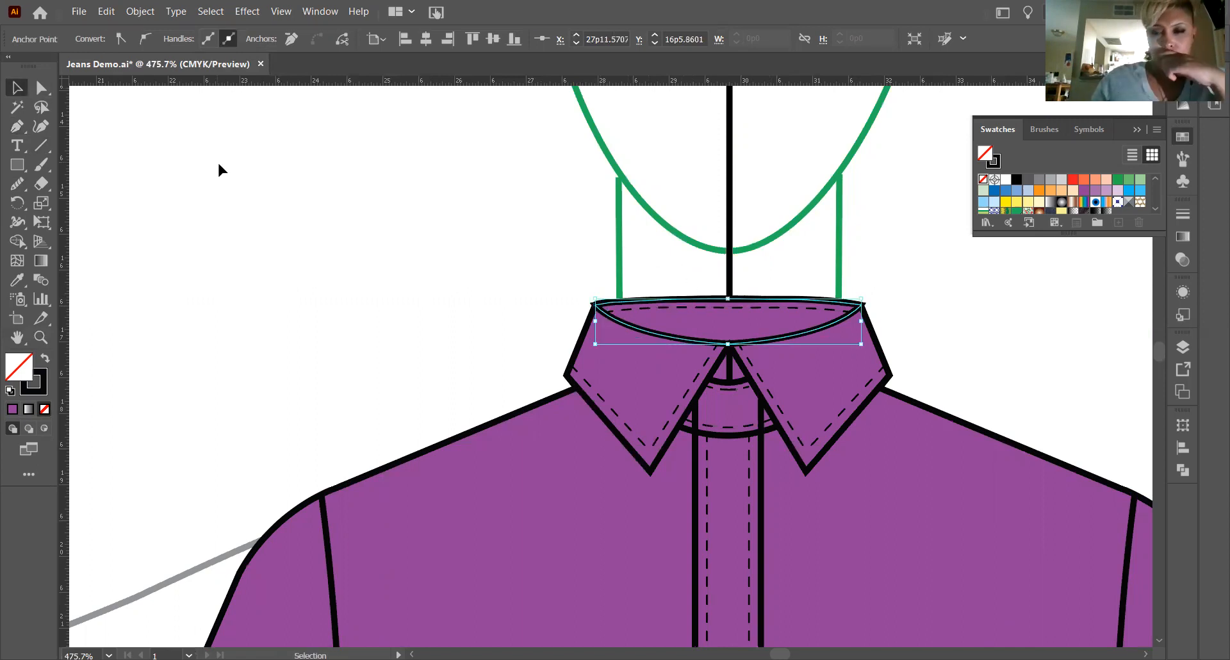
click(217, 160)
Fill the closed inner-collar shape with the shirt's purple sampled by Eyedropper, darken the fill to 632B6B and deselect the shape.
click(788, 340)
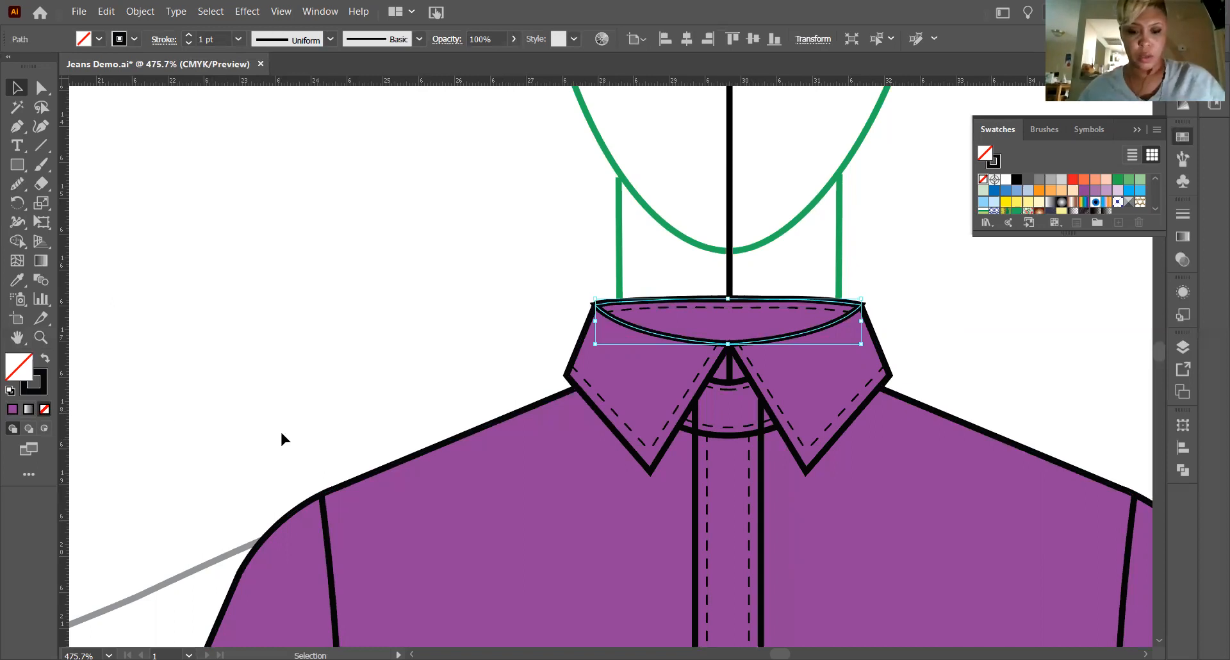
key(i)
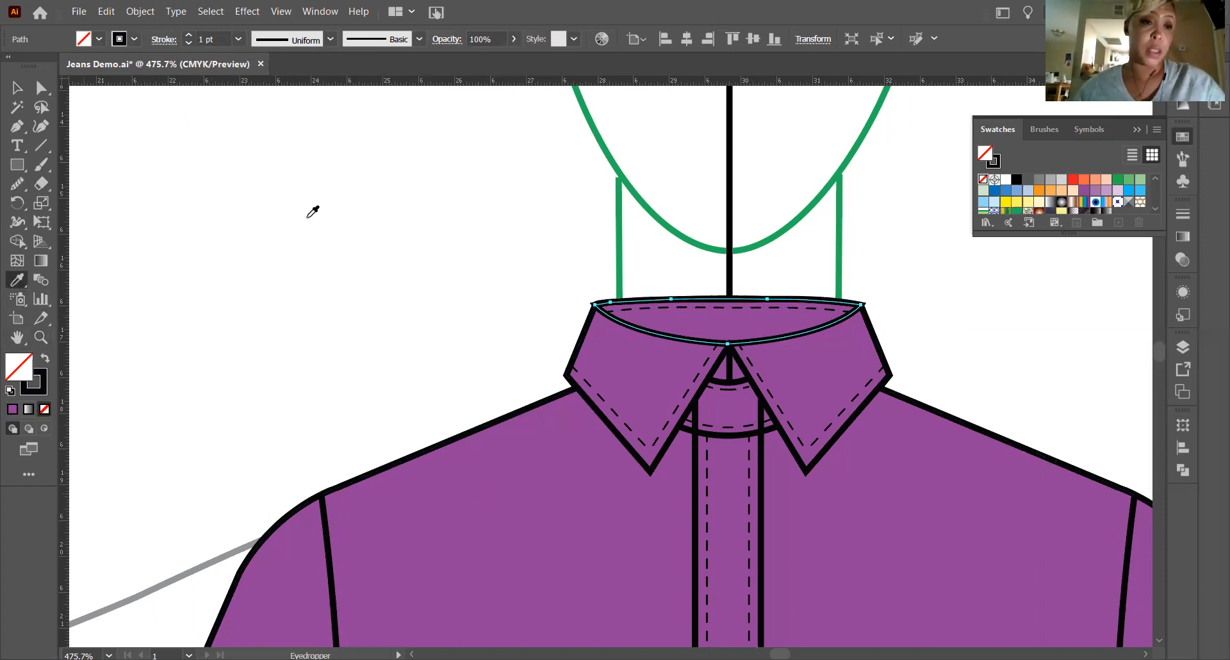
click(534, 490)
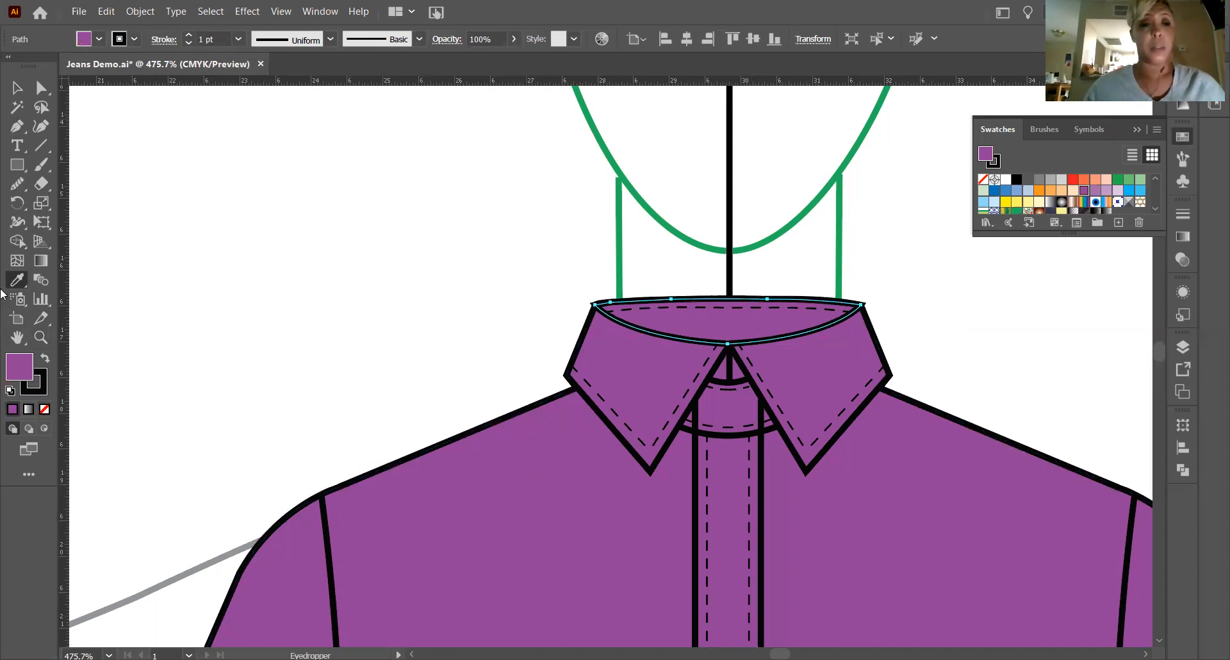
double_click(23, 374)
drag(523, 315, 527, 347)
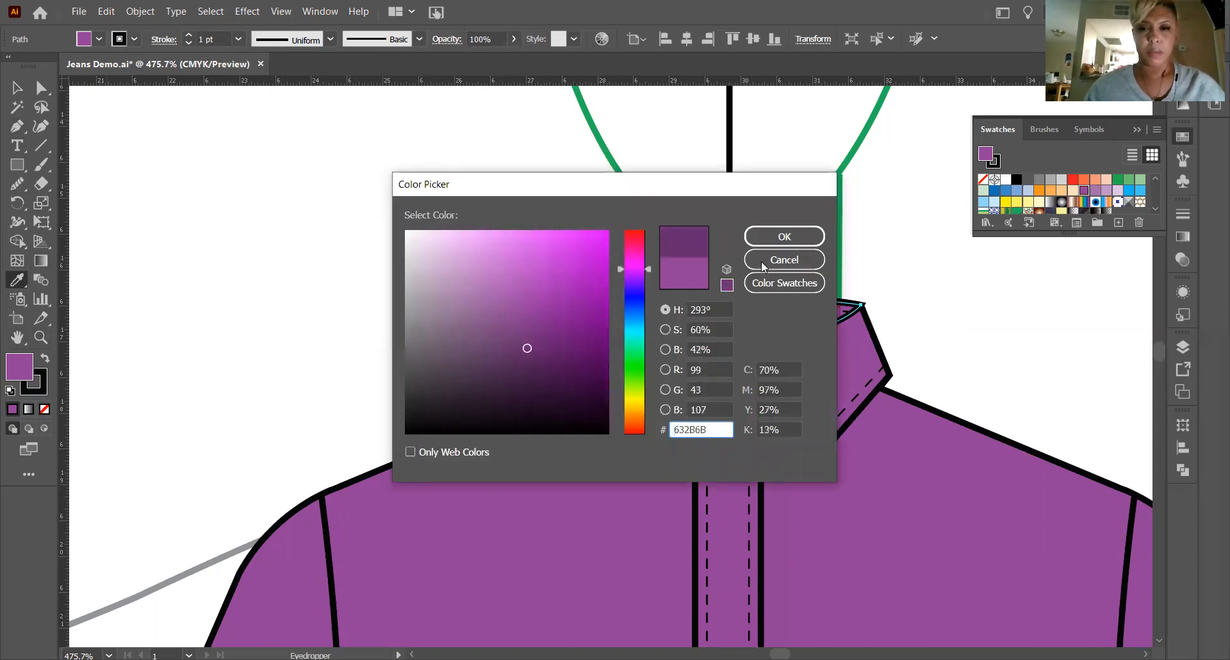
click(777, 237)
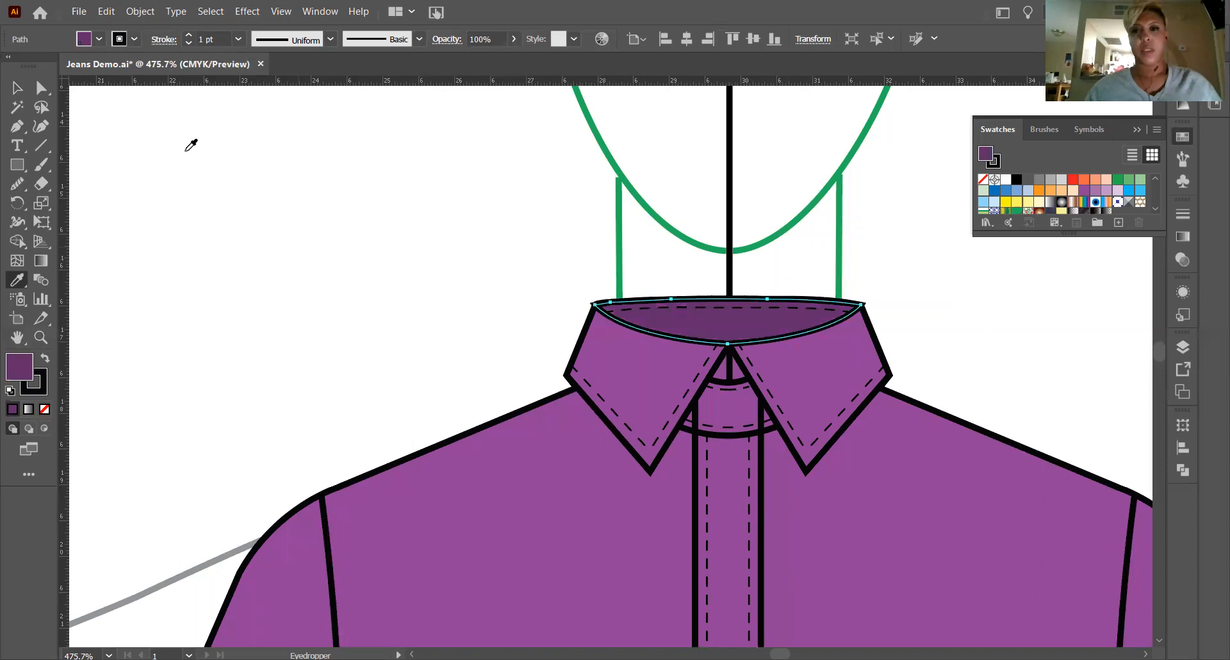
key(v)
click(415, 293)
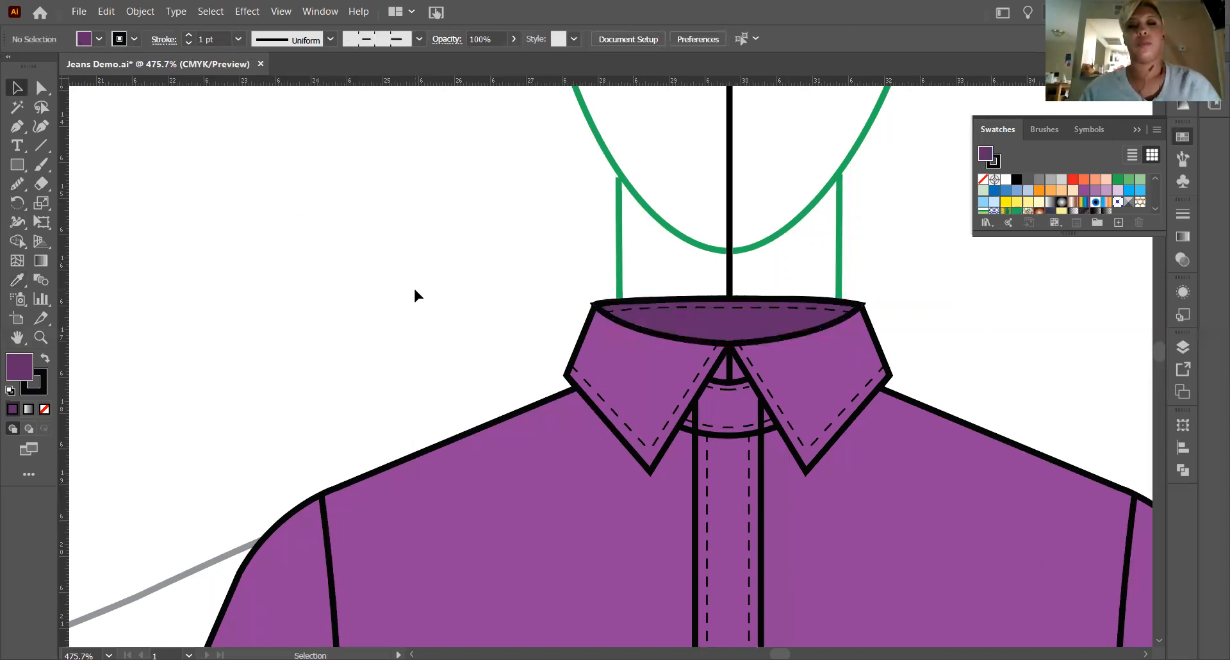
Review the coloured shirt flat from the collar down to the cuffs and hem.
scroll(852, 385, down, 3)
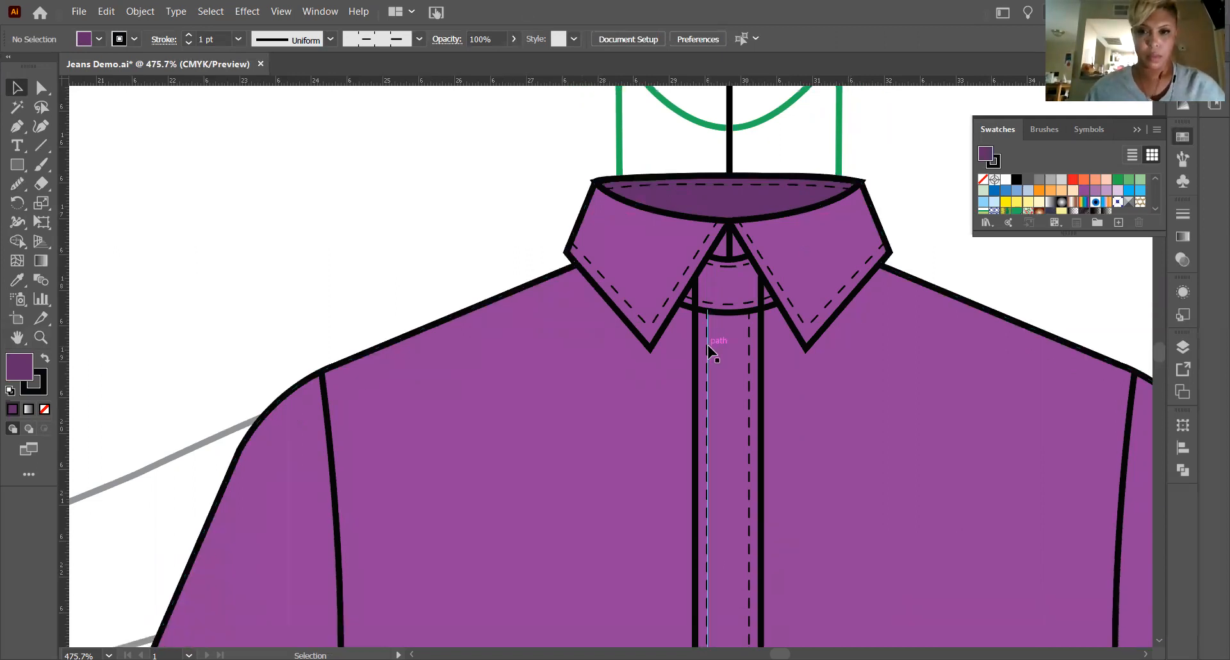
scroll(716, 348, up, 1)
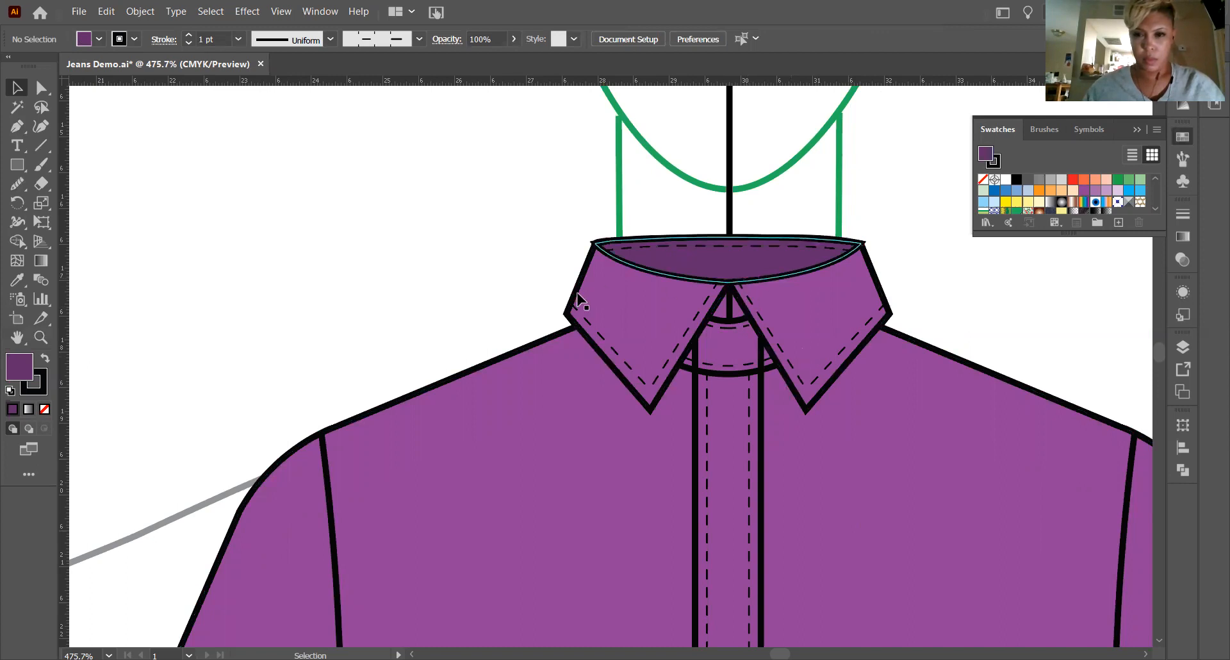
key(ctrl+minus)
key(ctrl+minus)
key(ctrl+minus)
key(ctrl+minus)
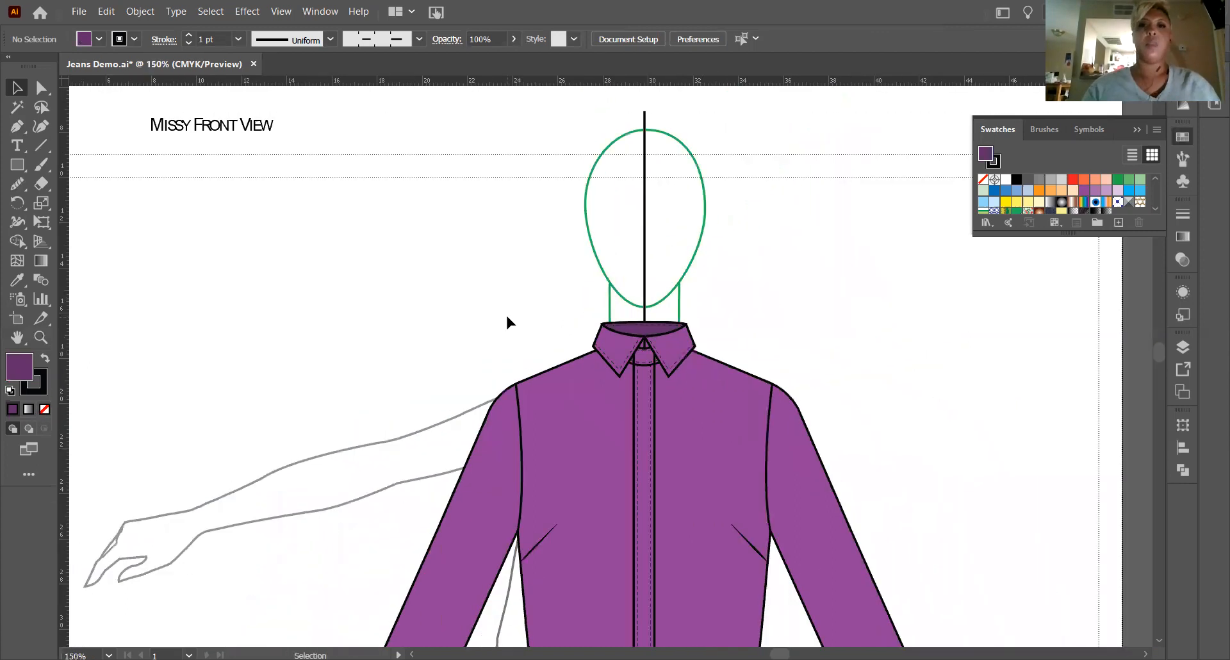
scroll(602, 324, down, 3)
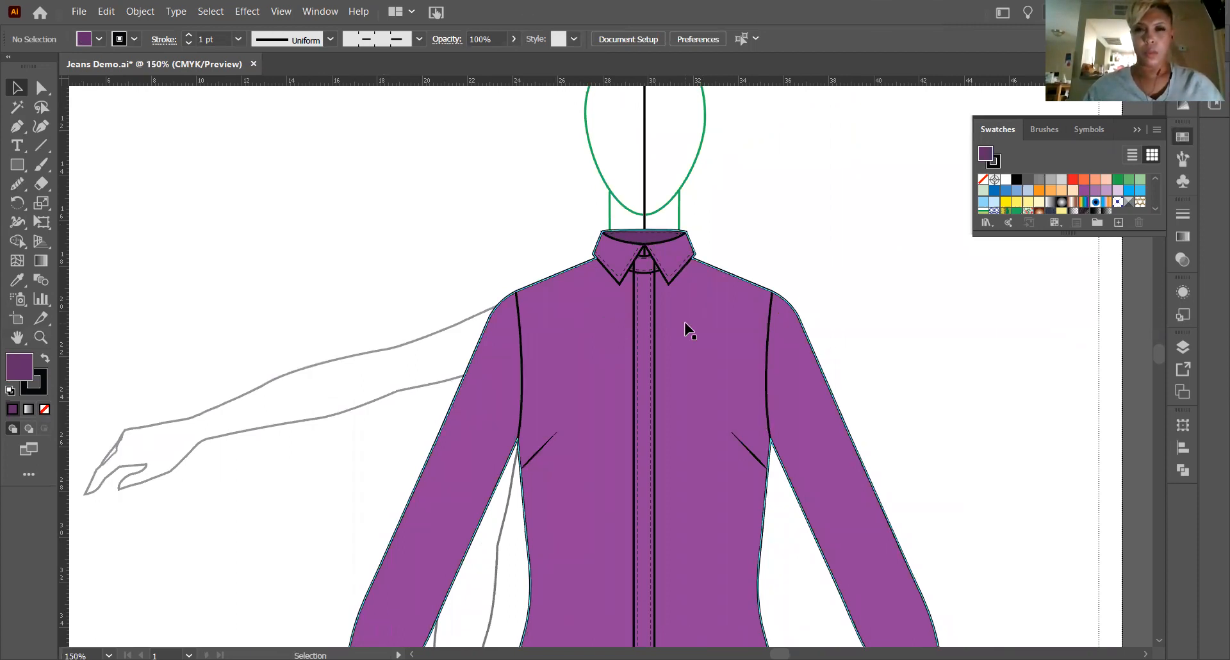
scroll(684, 331, down, 4)
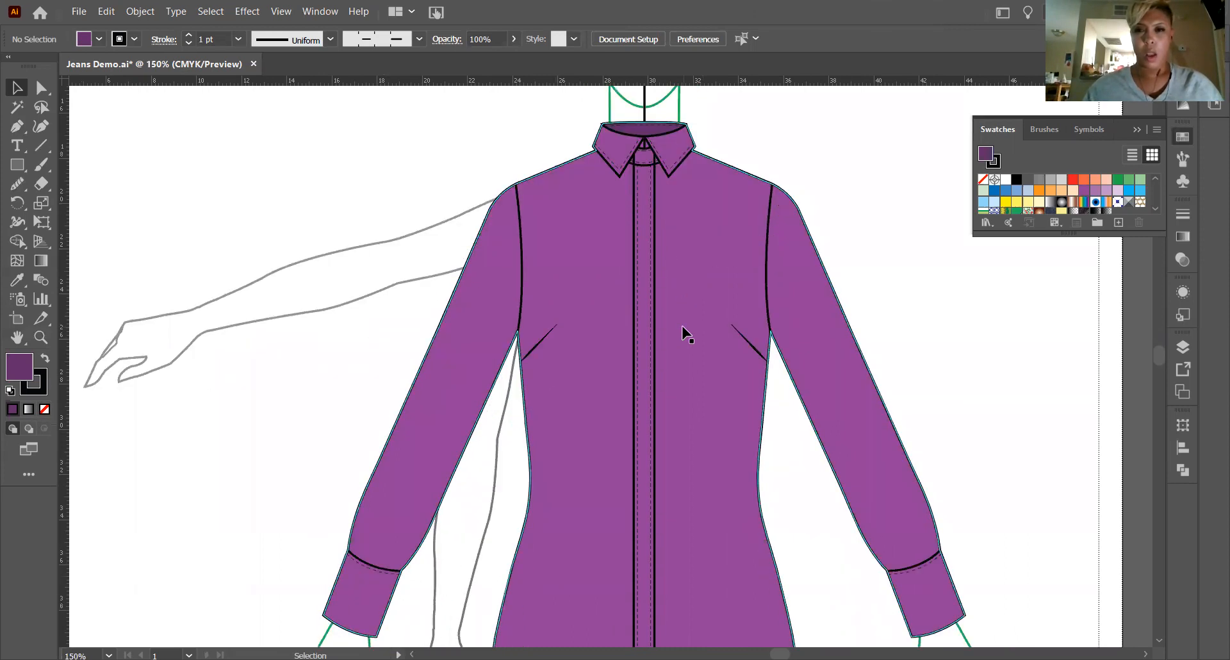
scroll(734, 211, down, 5)
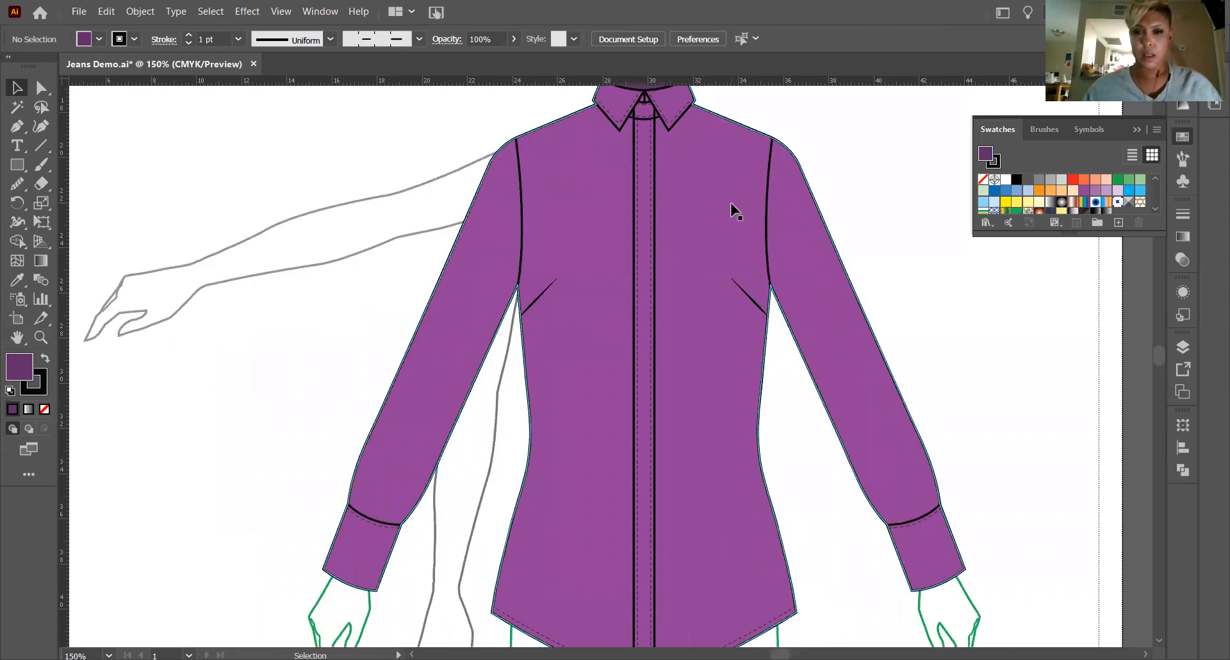
scroll(724, 221, up, 6)
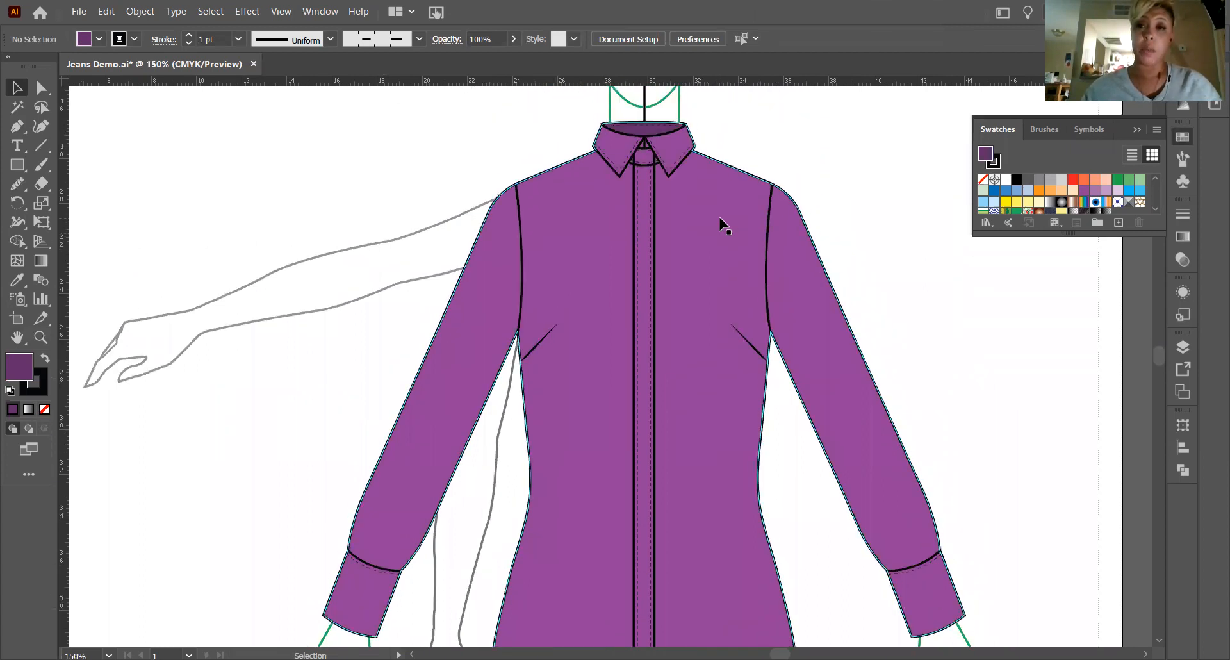
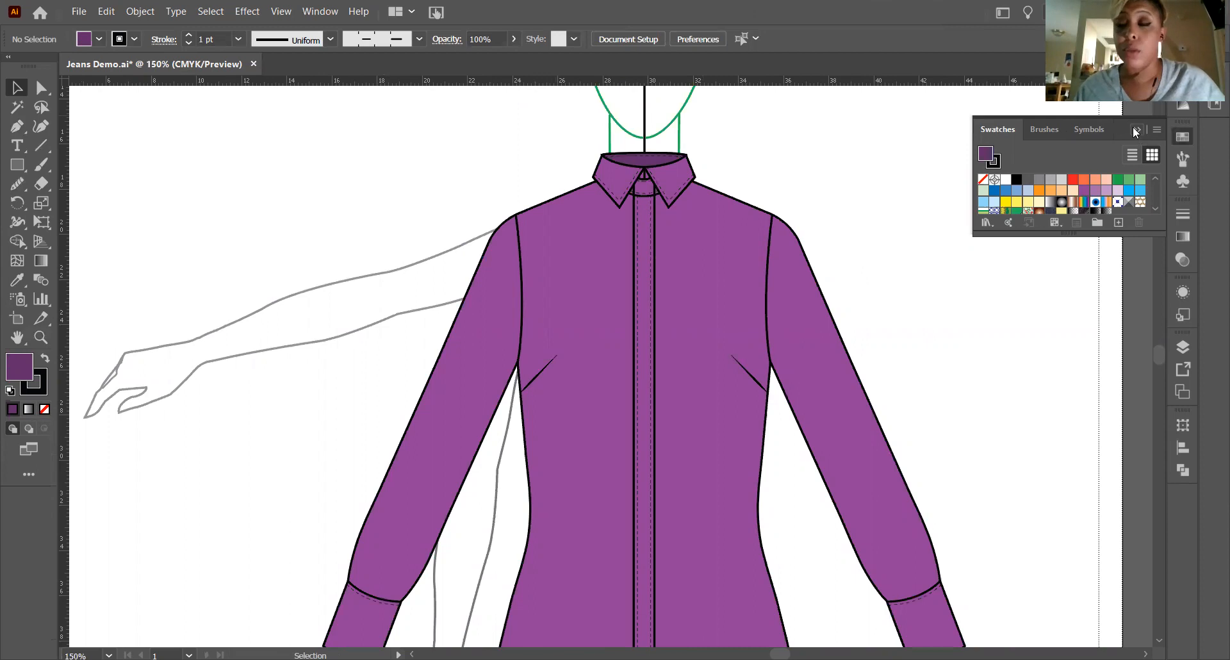
Draw a circle as the button outline beside the shirt's shoulder with the Ellipse tool and remove its fill.
click(1133, 127)
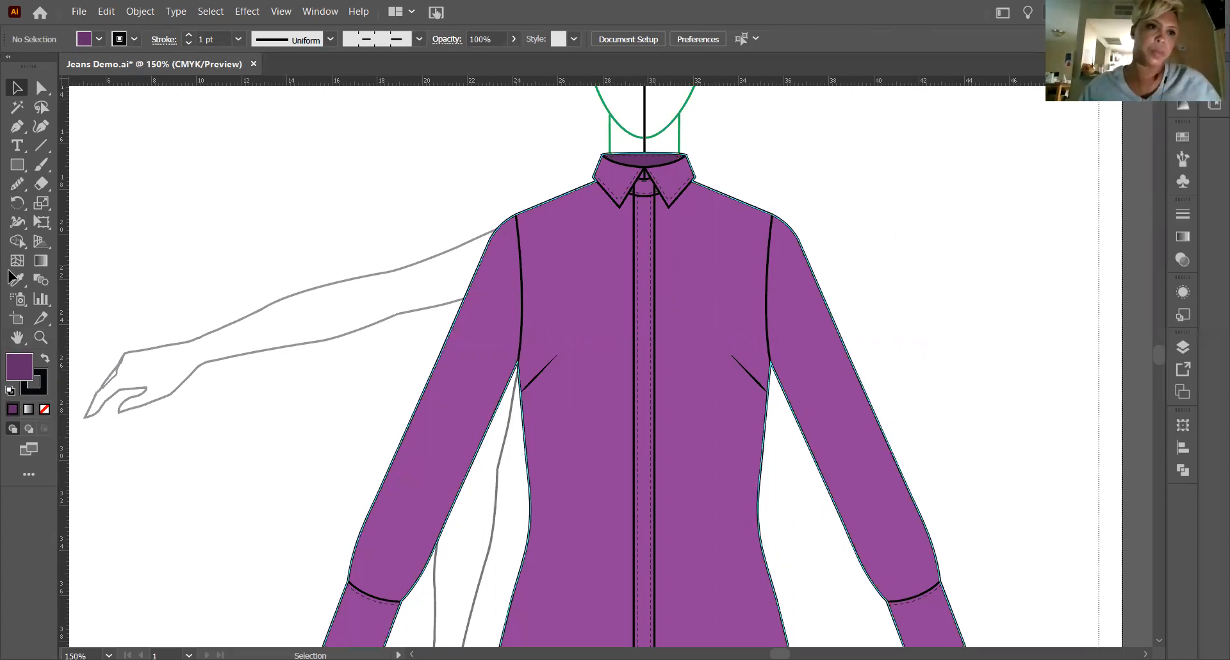
click(13, 169)
click(11, 167)
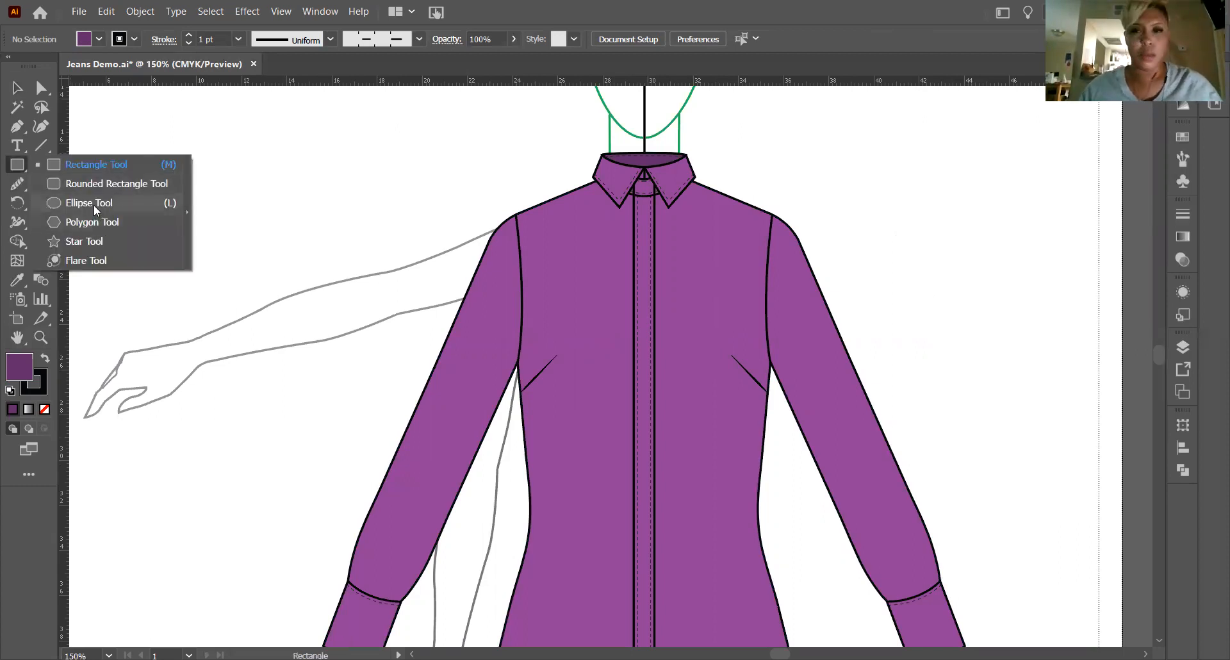
click(93, 205)
mouse_move(855, 155)
mouse_down()
mouse_move(930, 239)
mouse_move(906, 243)
mouse_move(915, 215)
mouse_up()
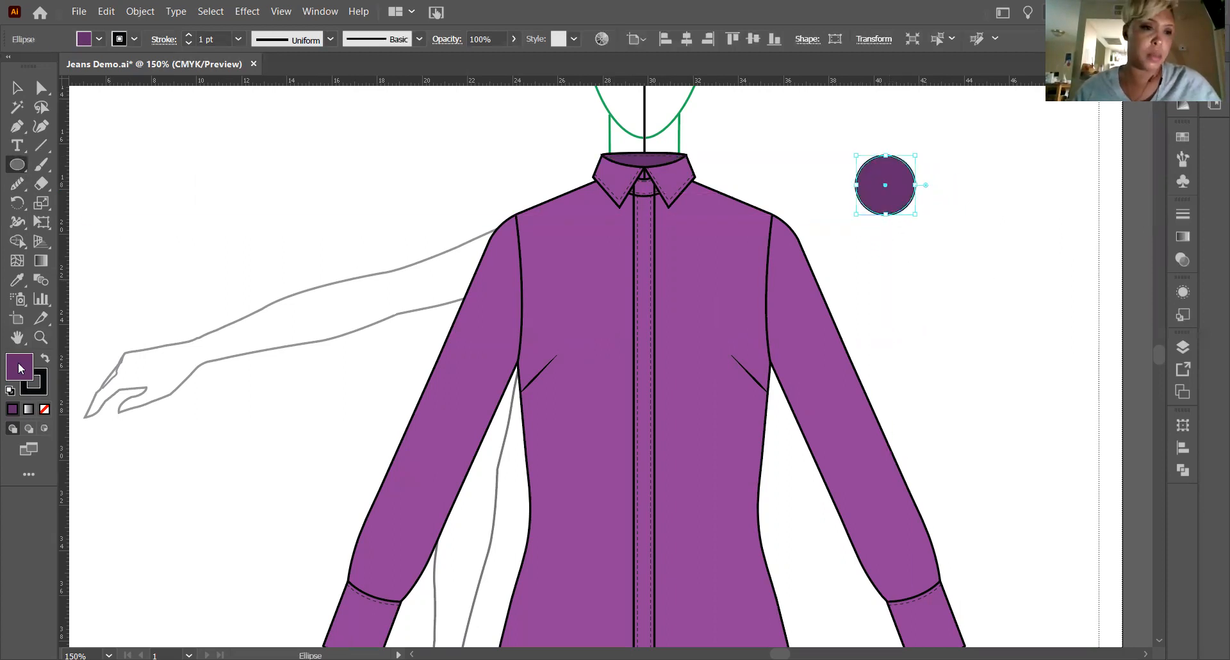
click(44, 409)
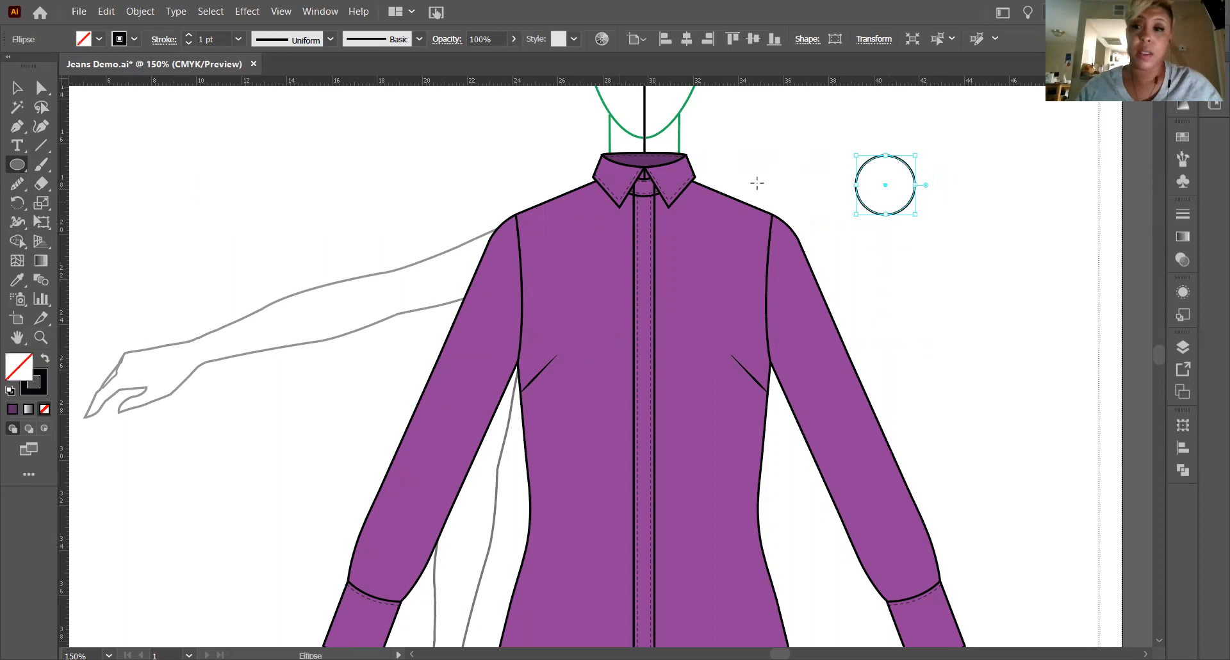
Draw a small unfilled circle beside the button outline as a thread hole and duplicate it for the second hole.
drag(939, 206, 967, 258)
key(ctrl+z)
click(16, 88)
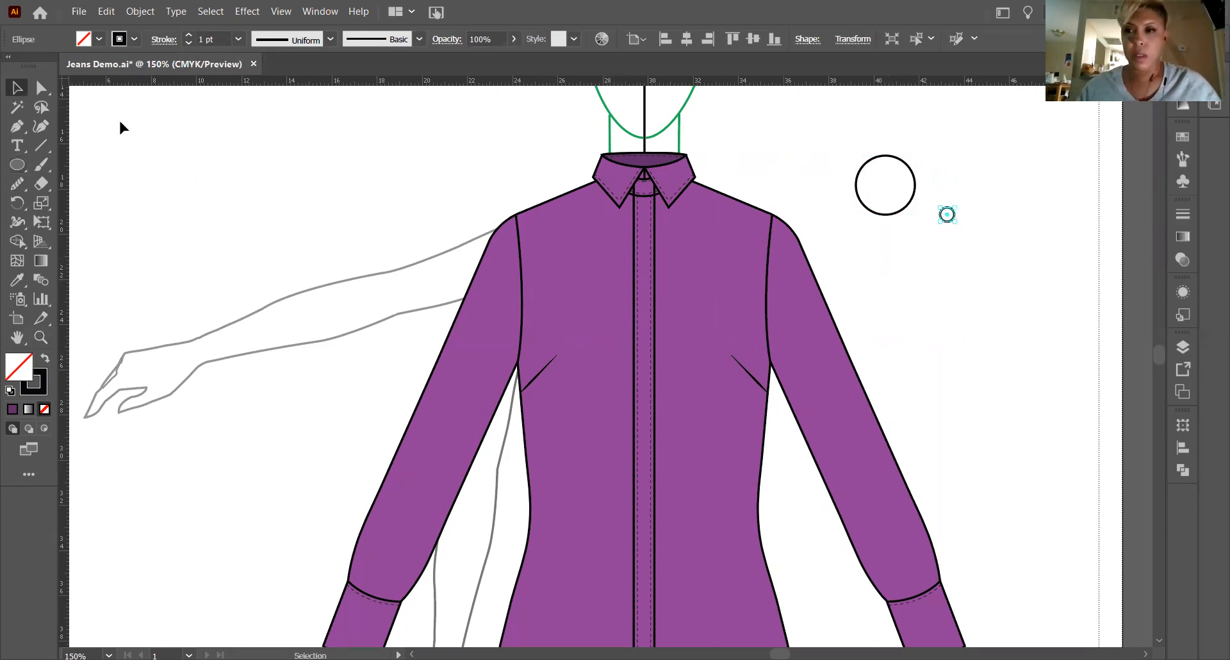
click(40, 337)
drag(941, 205, 1181, 445)
key(v)
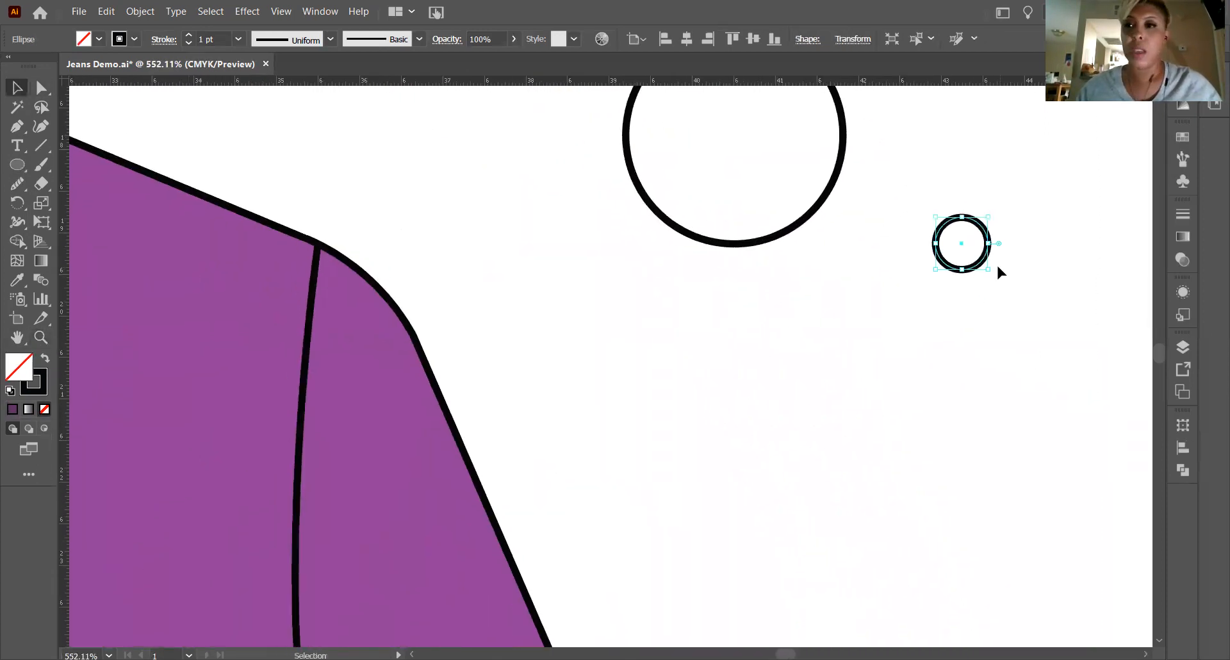
alt+drag(951, 268, 875, 305)
scroll(780, 313, up, 3)
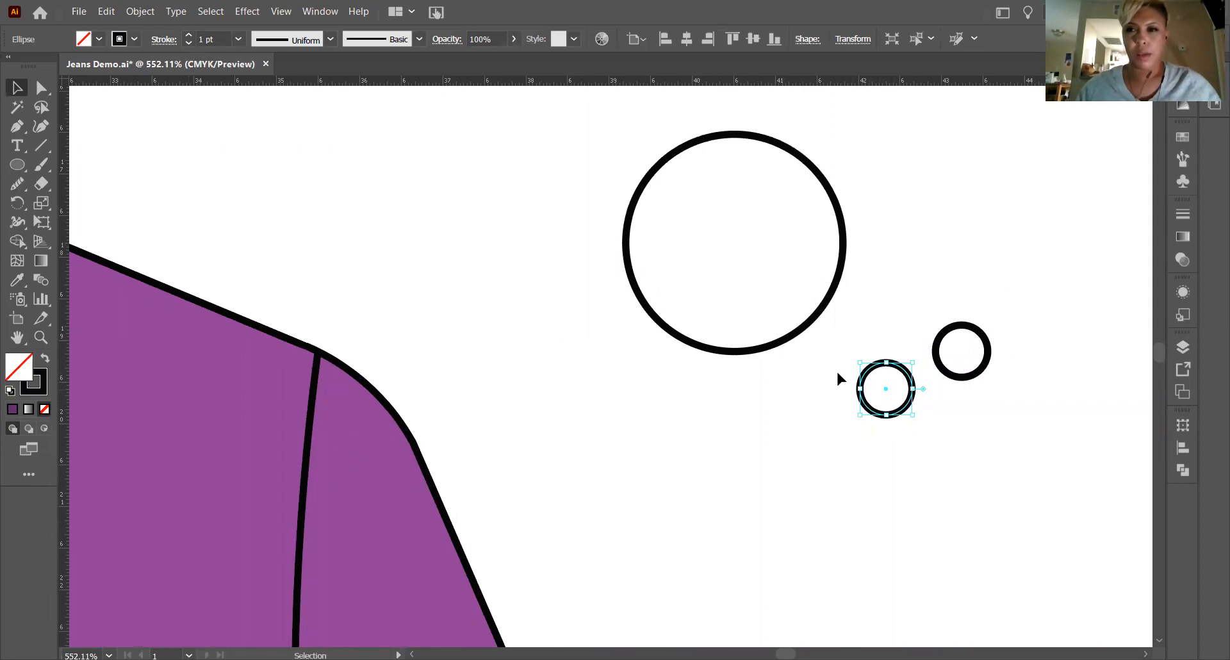
Arrange the two small circles one above the other and move the large circle over them to form a button.
key(ctrl+minus)
key(ctrl+minus)
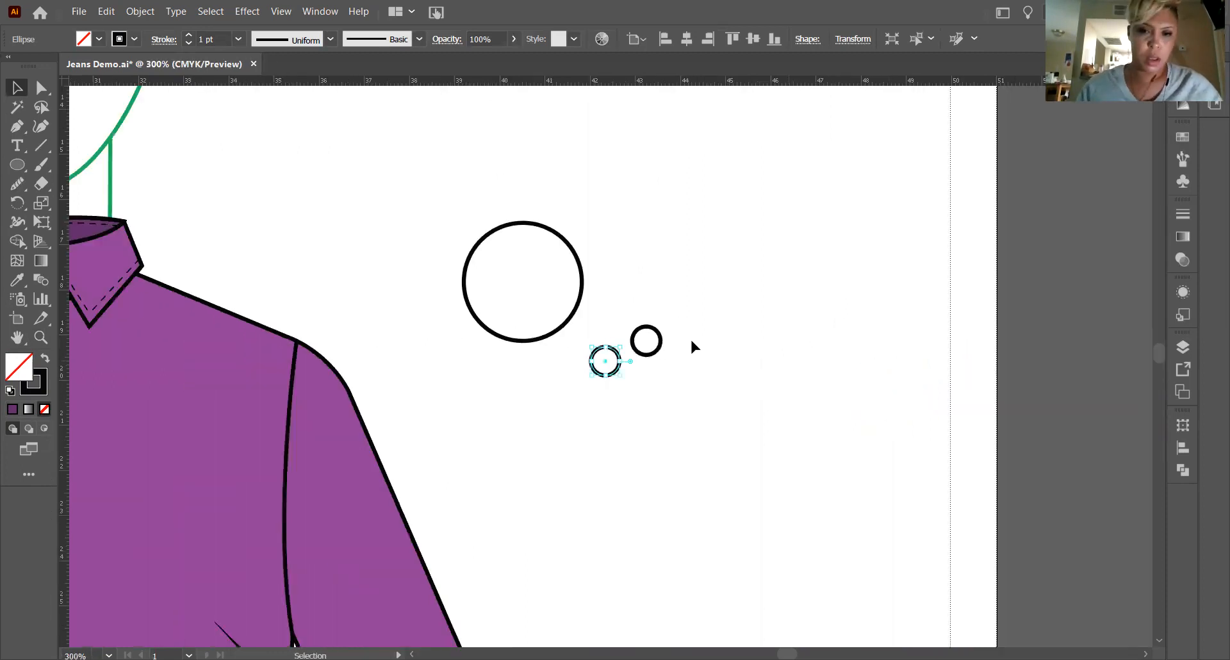
click(642, 296)
drag(662, 301, 587, 413)
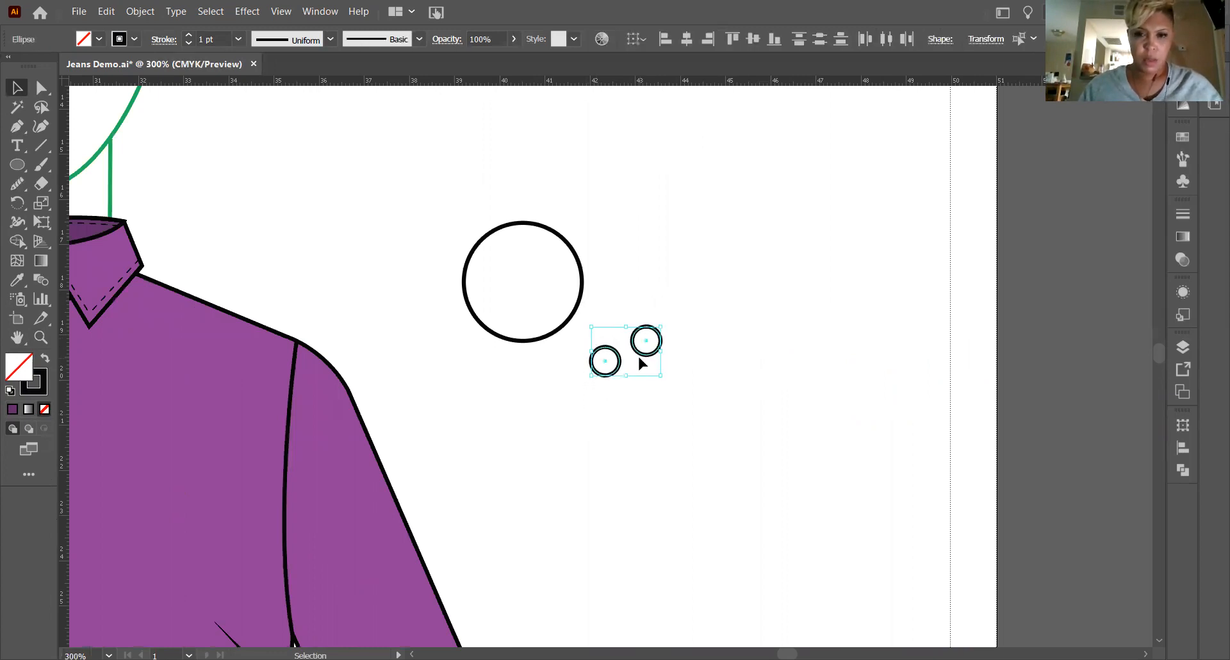
drag(666, 326, 621, 275)
drag(520, 225, 626, 303)
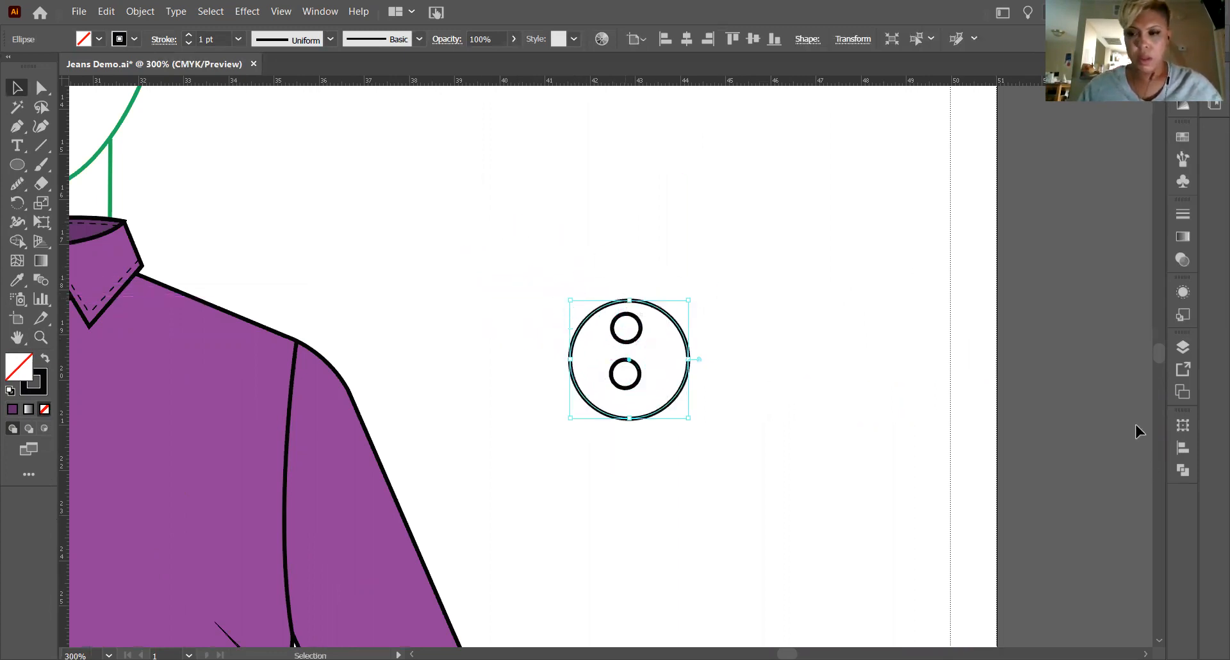
Select the large circle with both thread holes and align all three on their horizontal centers.
click(1186, 446)
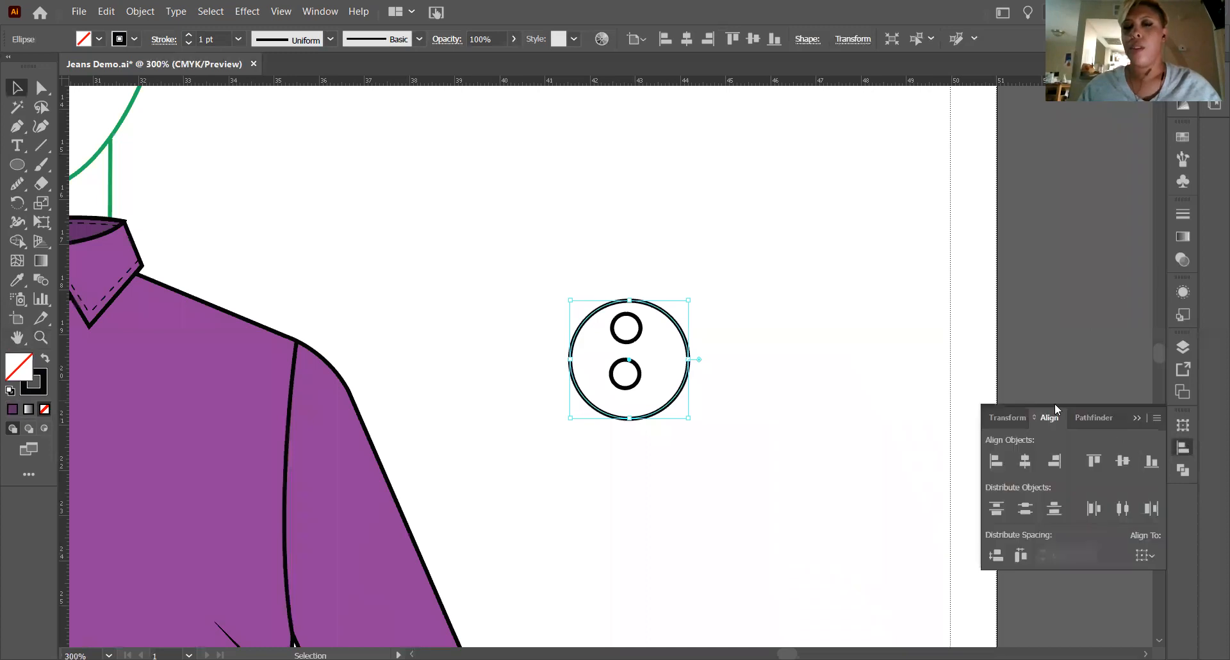
click(996, 460)
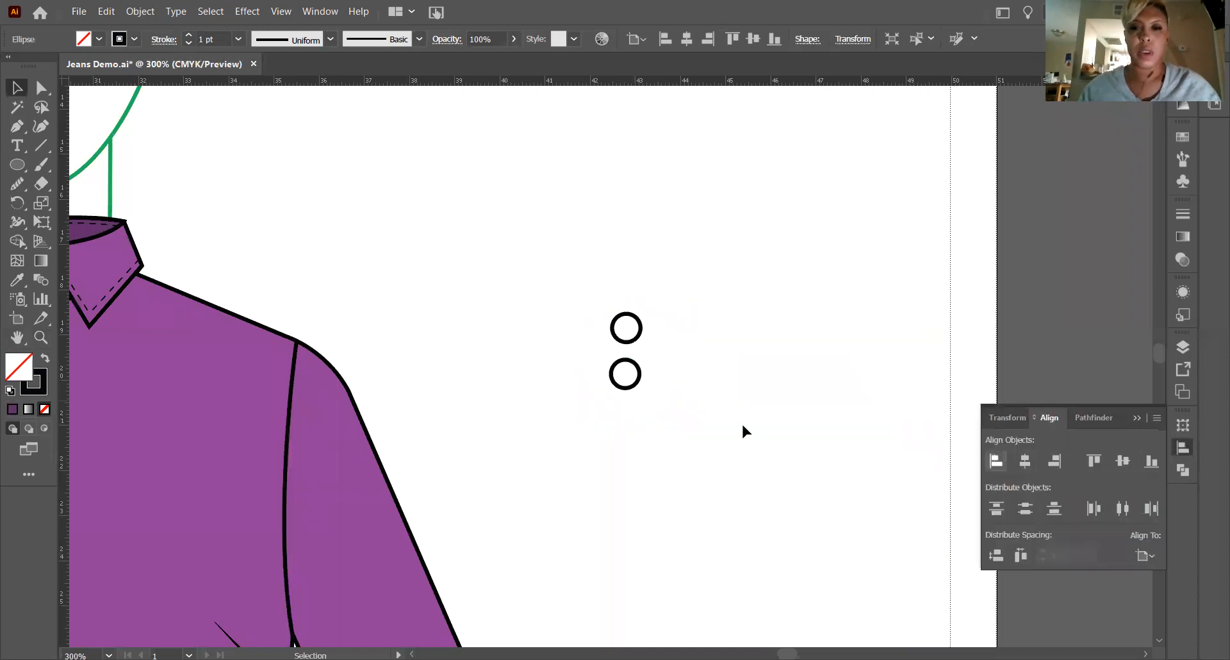
key(ctrl+z)
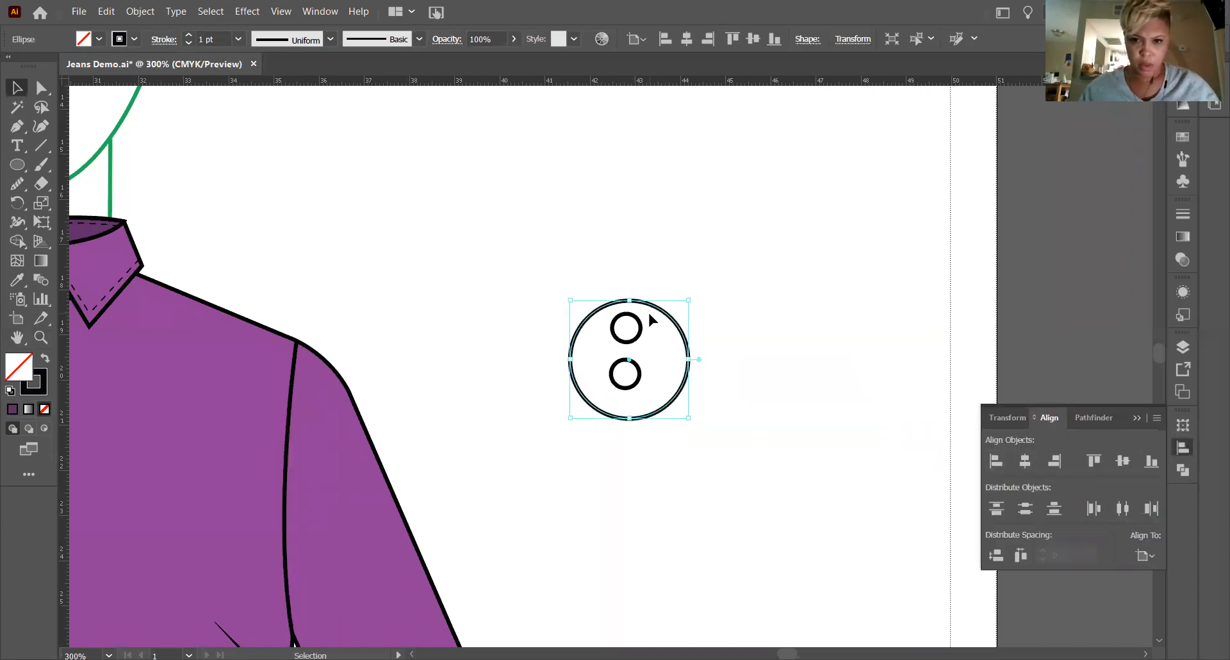
click(681, 280)
click(657, 316)
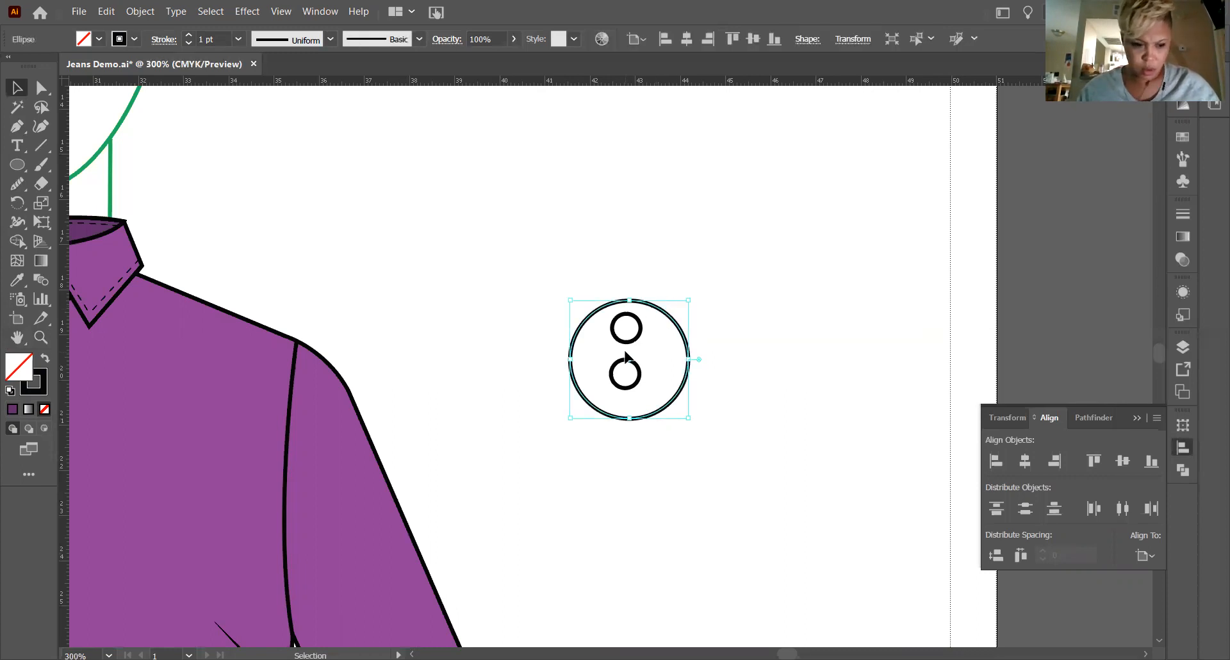
shift+click(639, 328)
shift+click(637, 370)
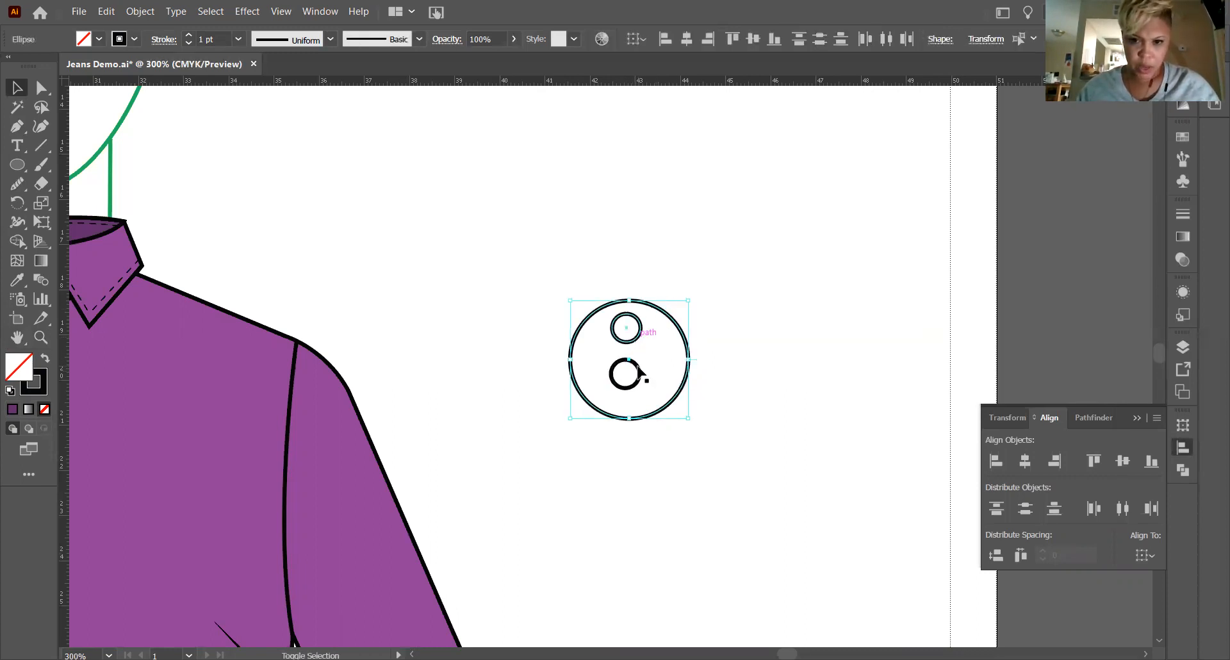
click(1023, 460)
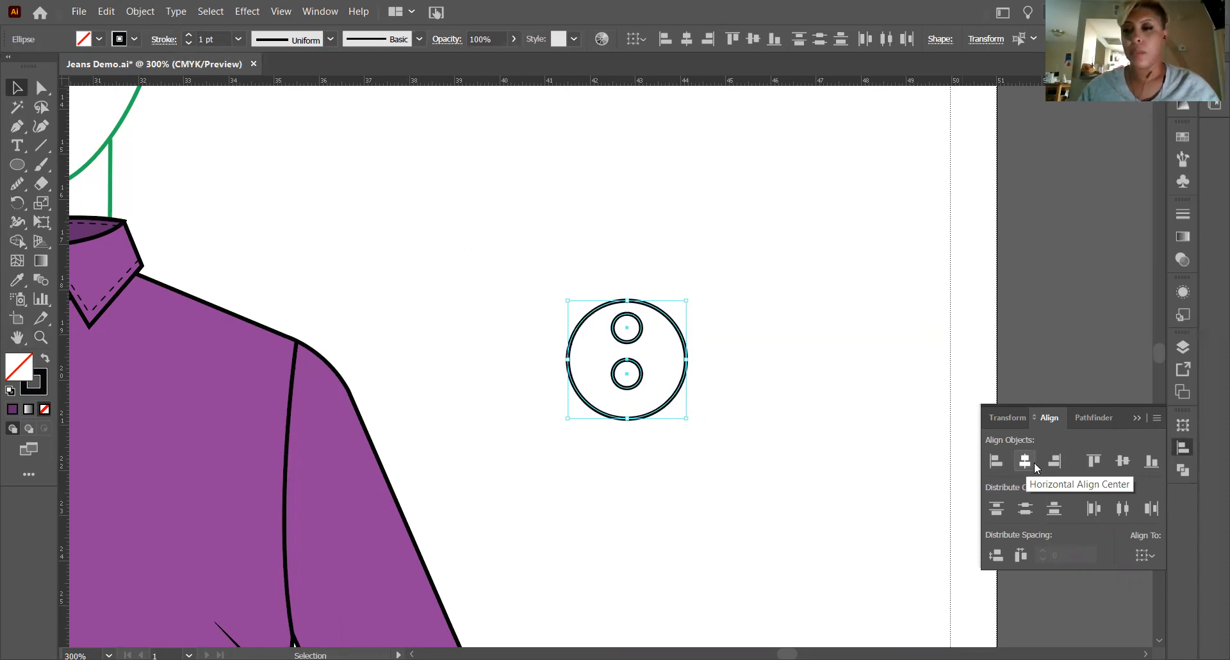
click(1129, 467)
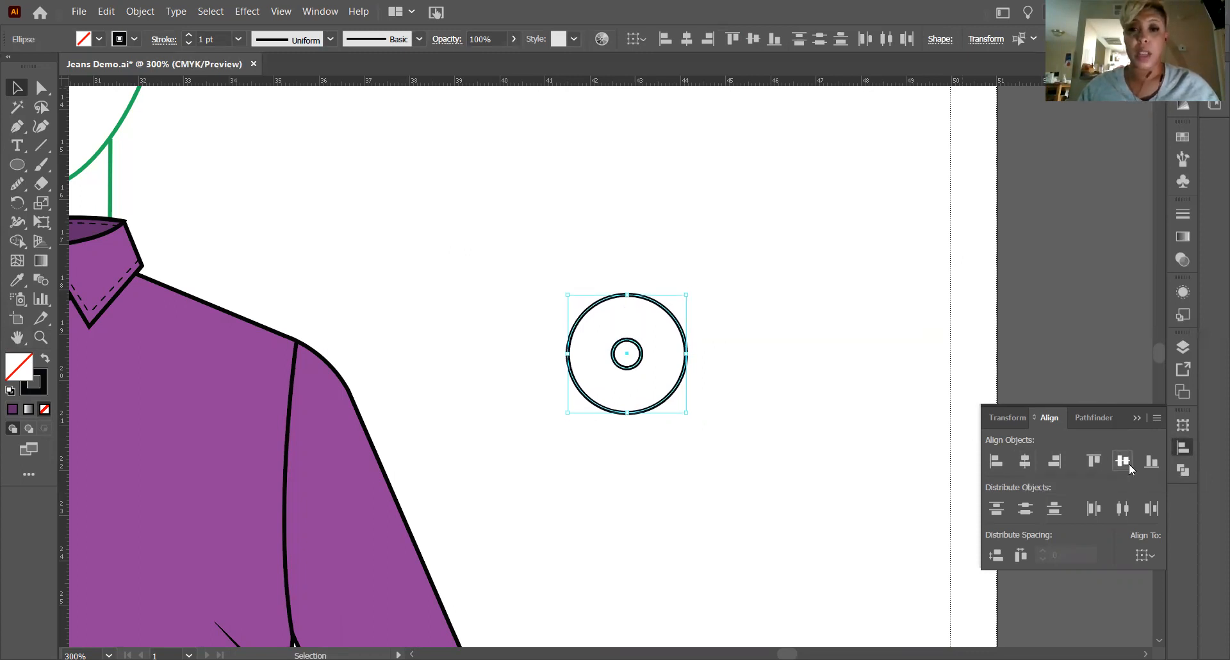
key(ctrl+z)
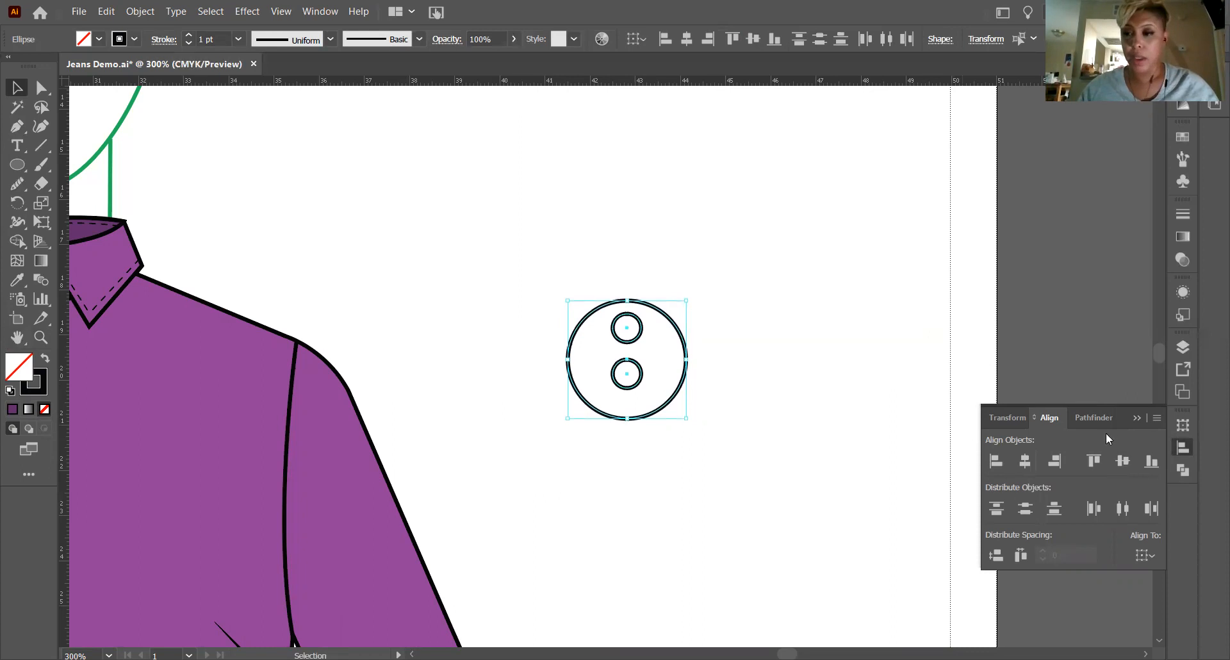
click(1024, 509)
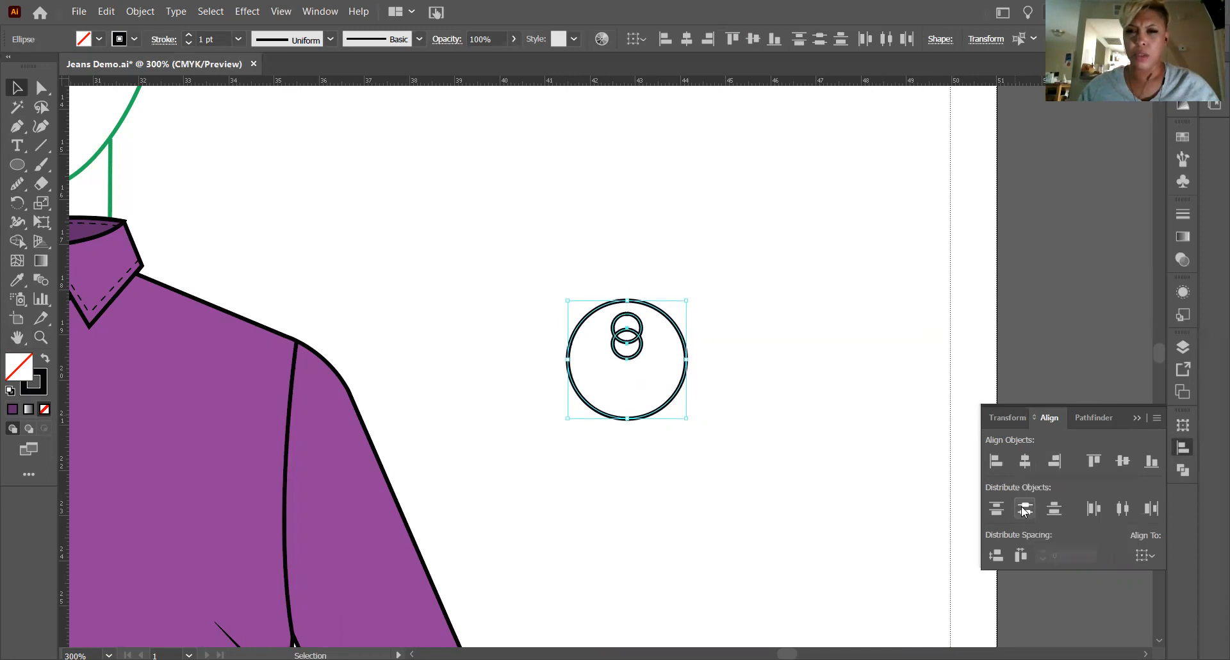
click(1024, 508)
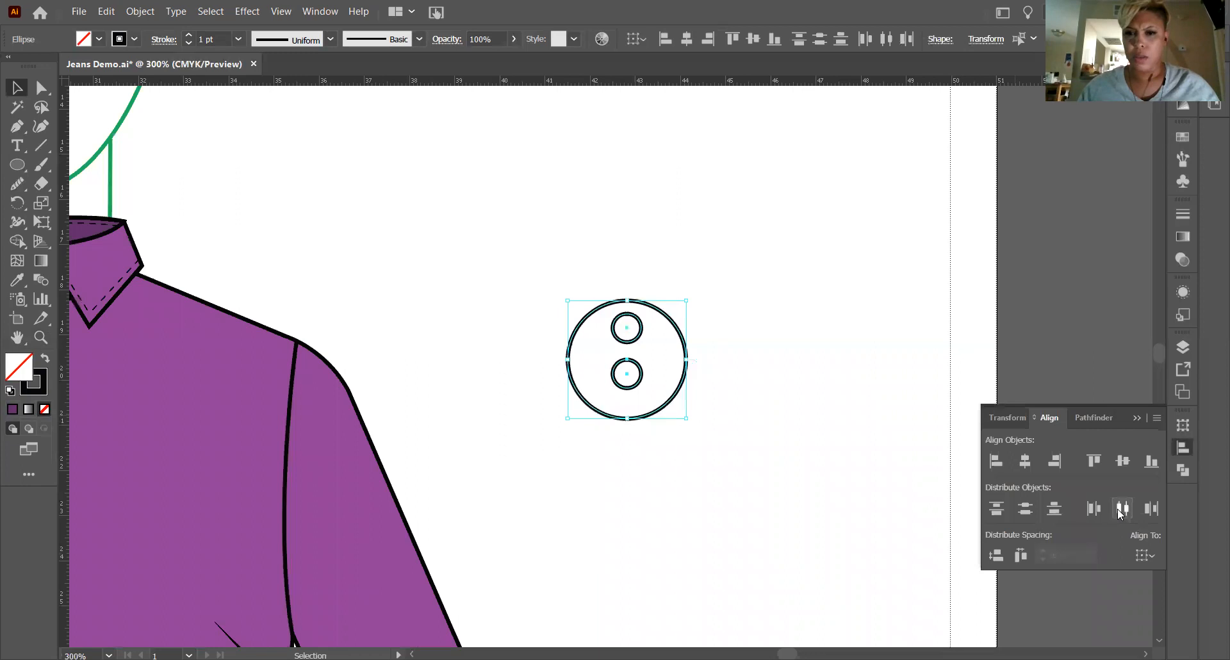
Nudge the button's outer circle slightly upward to center it vertically around the two holes.
click(697, 392)
click(645, 416)
key(Up)
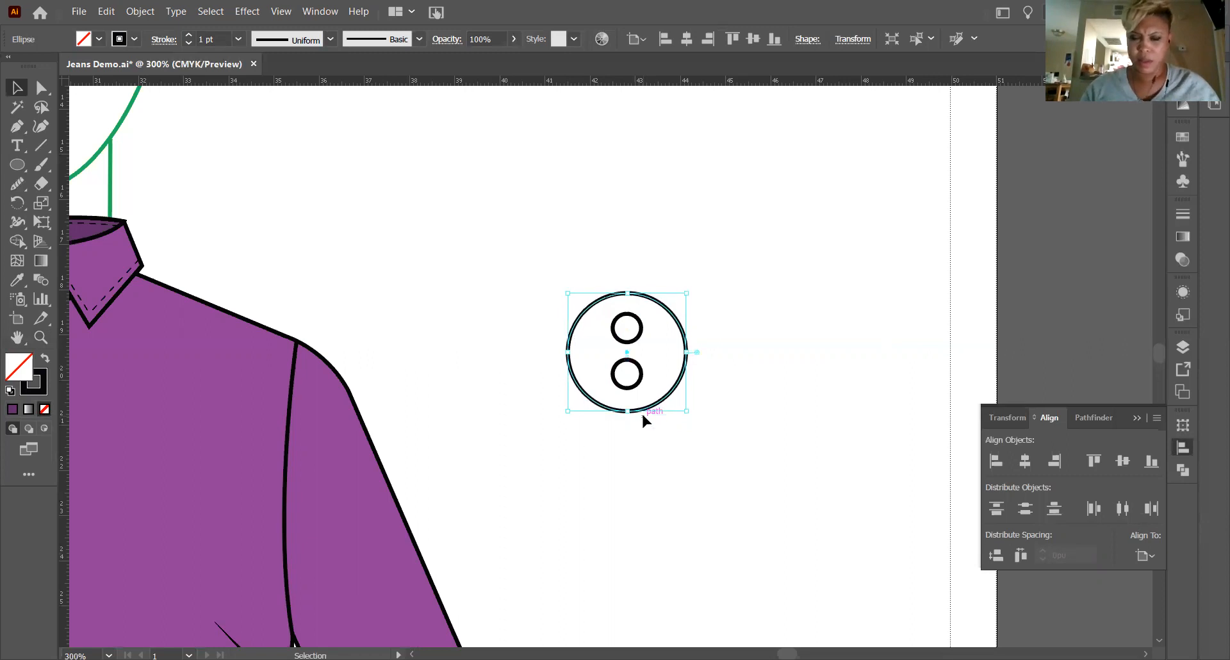
click(727, 334)
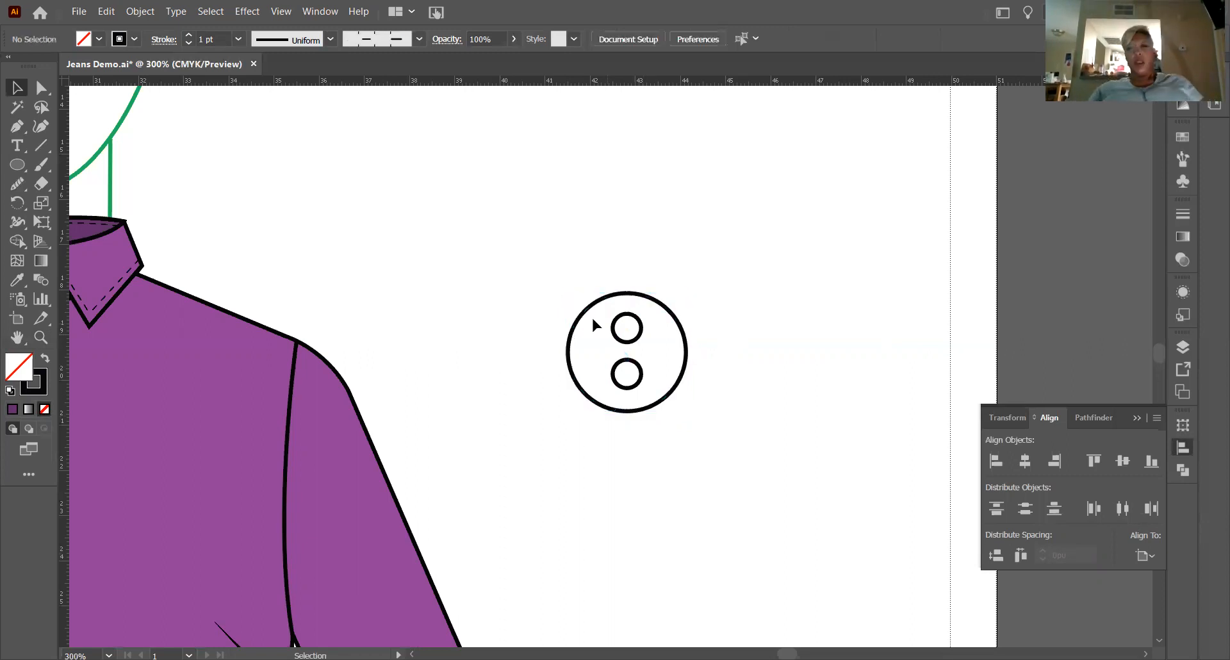
Scale both thread holes down together, move them back to the middle of the button and deselect them.
click(40, 337)
drag(608, 319, 859, 591)
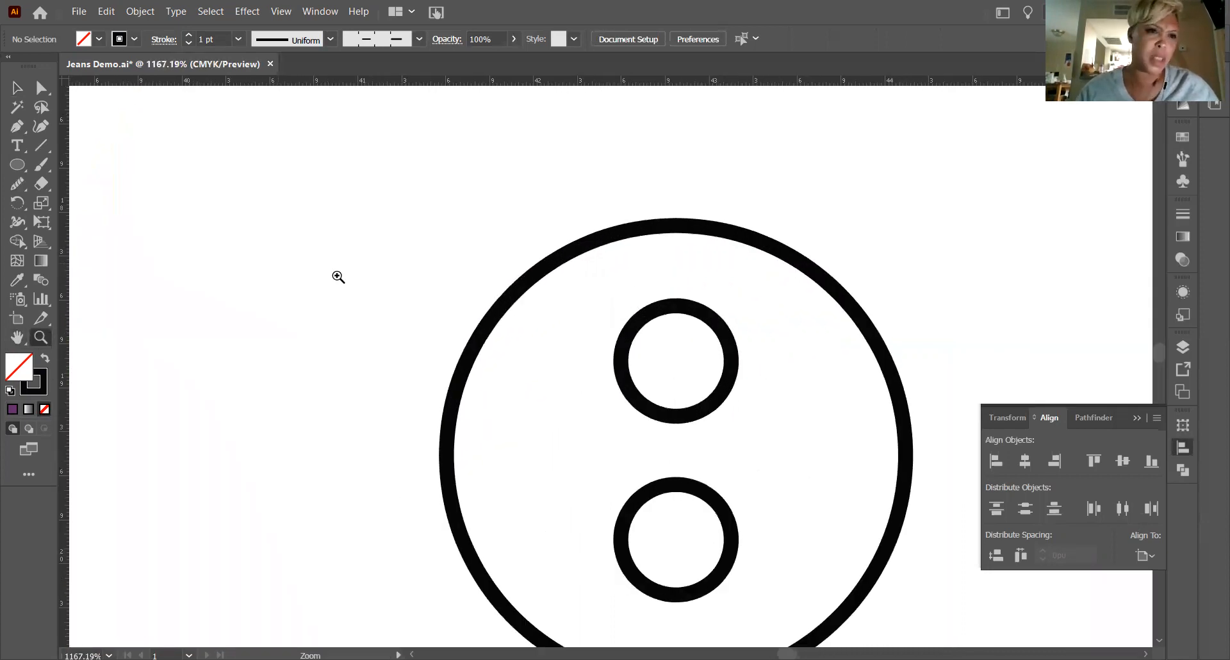
key(v)
click(735, 385)
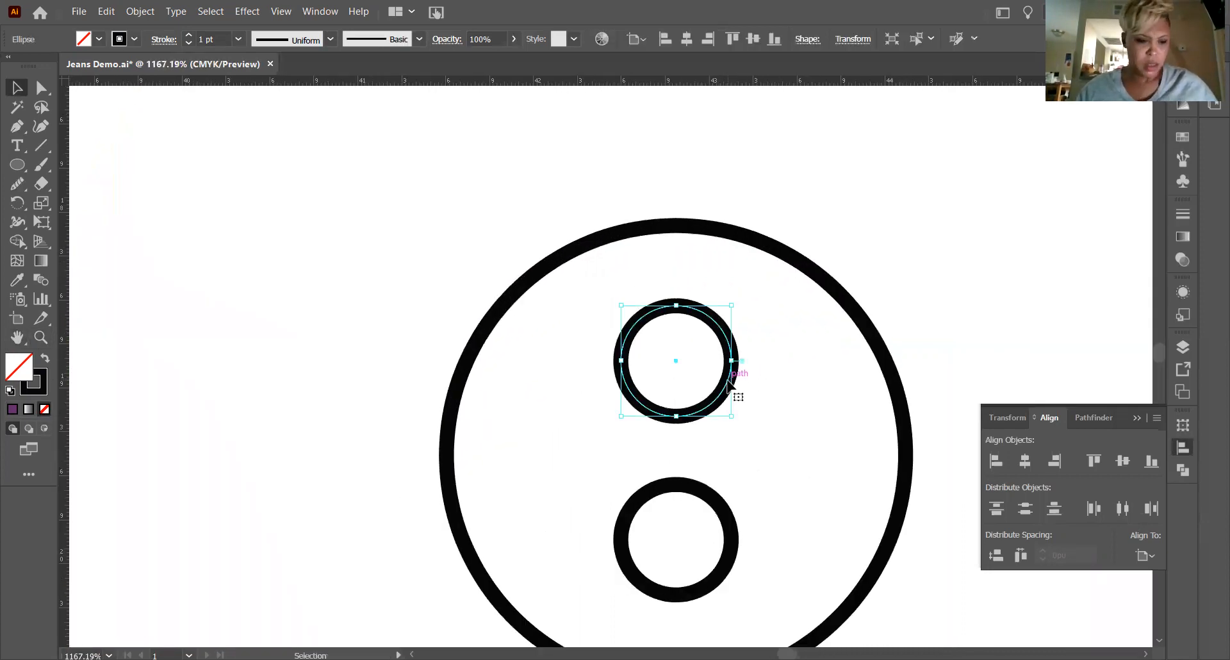
shift+click(723, 507)
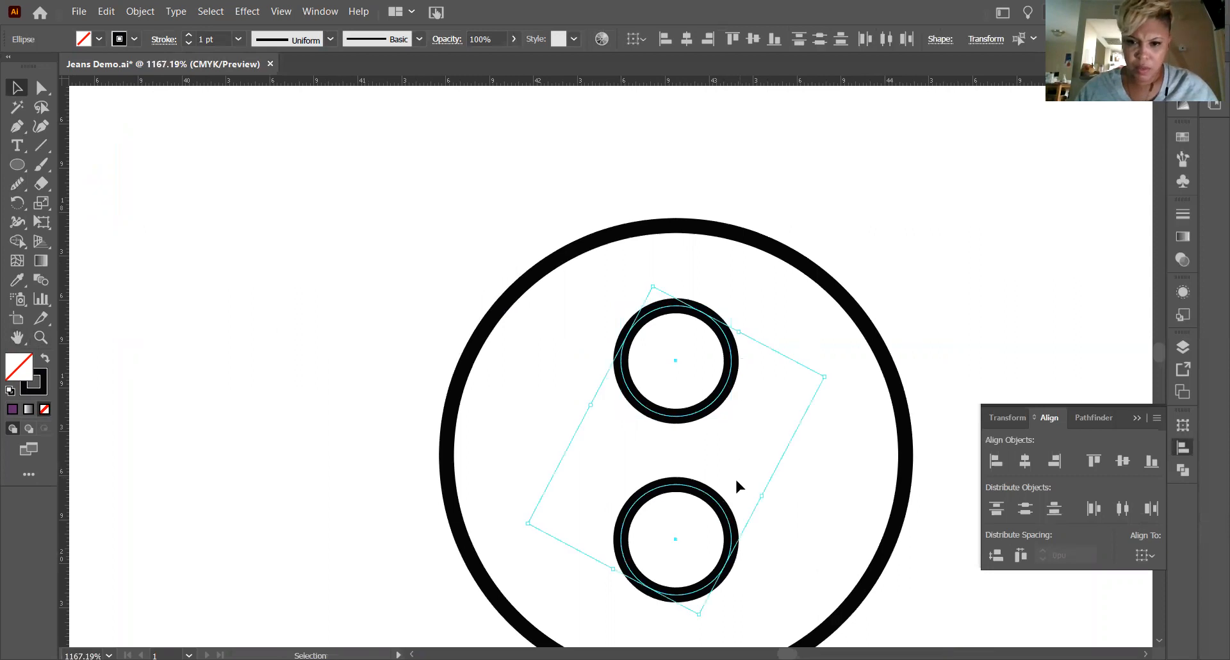
drag(825, 376, 762, 441)
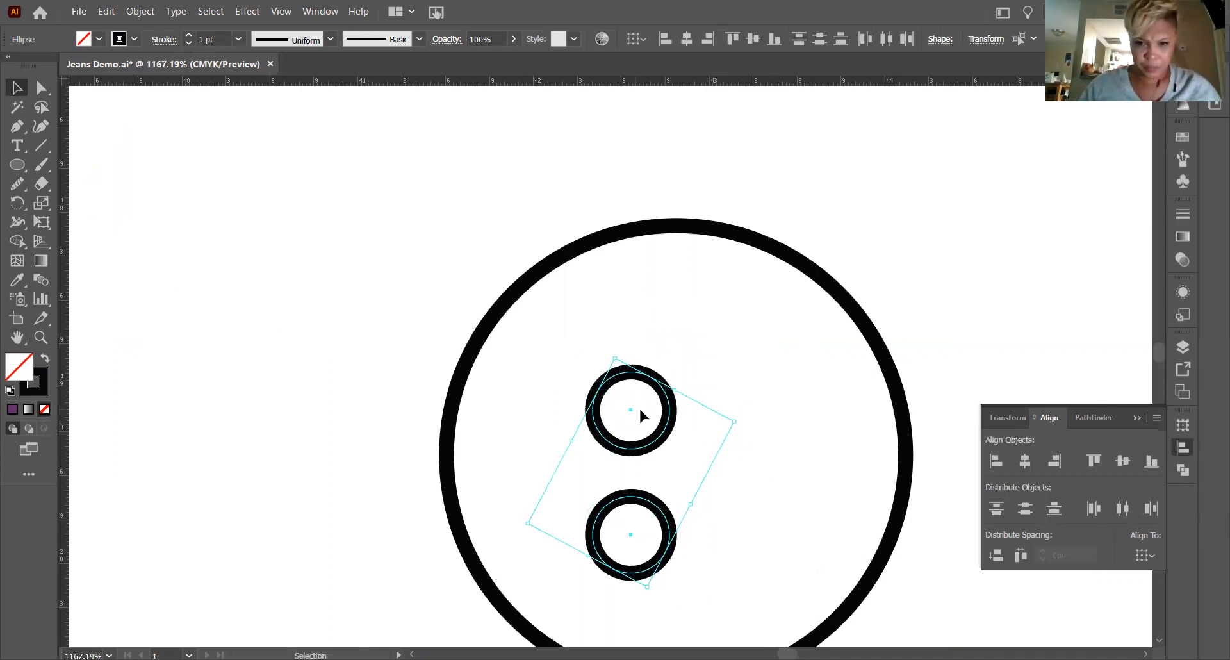
drag(660, 441, 705, 418)
scroll(832, 220, down, 1)
key(a)
key(ctrl+minus)
key(ctrl+minus)
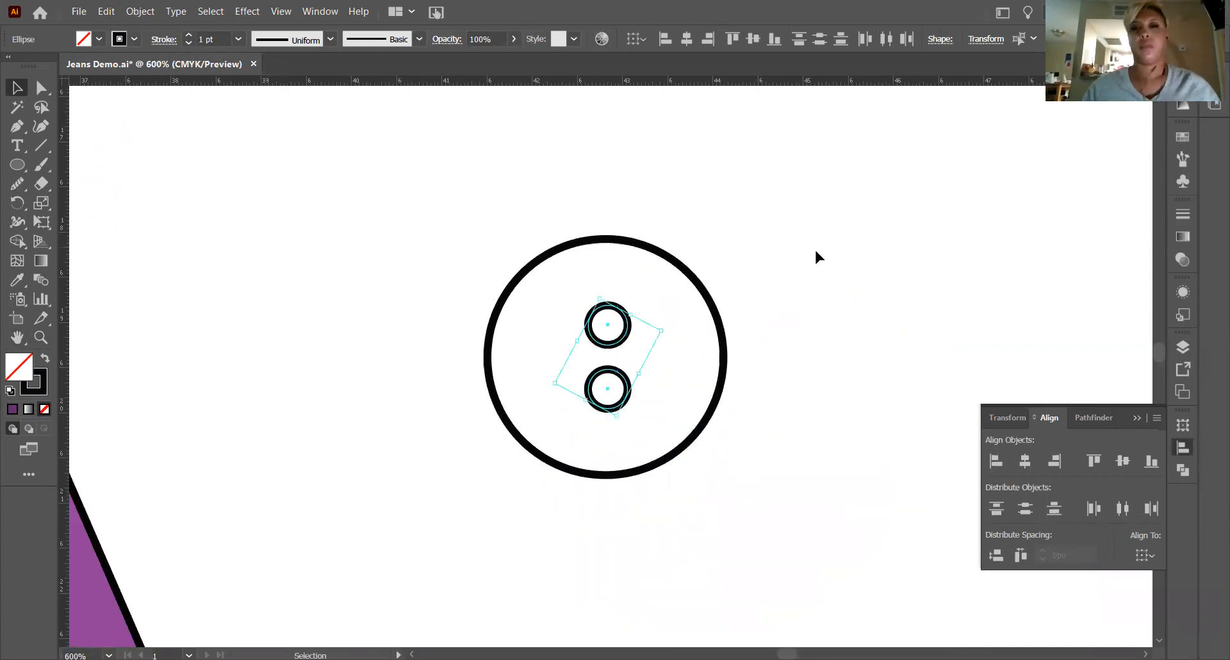
click(814, 249)
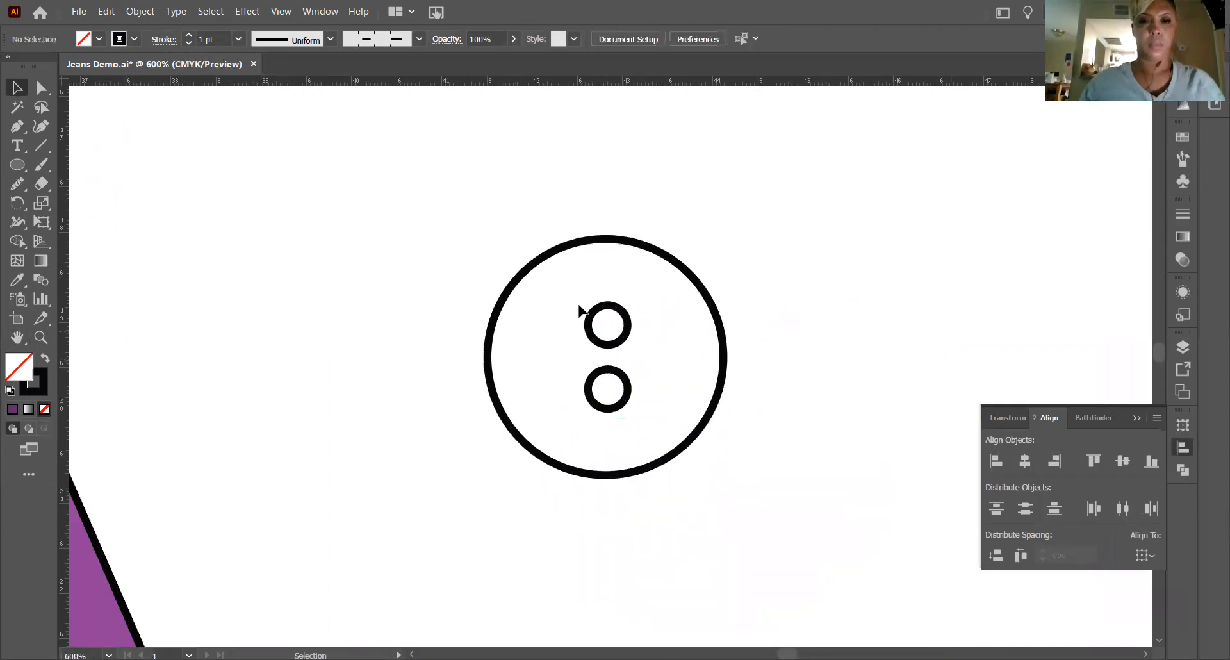
Align the button outline and its two resized holes on their horizontal centers again and deselect them.
drag(512, 206, 746, 561)
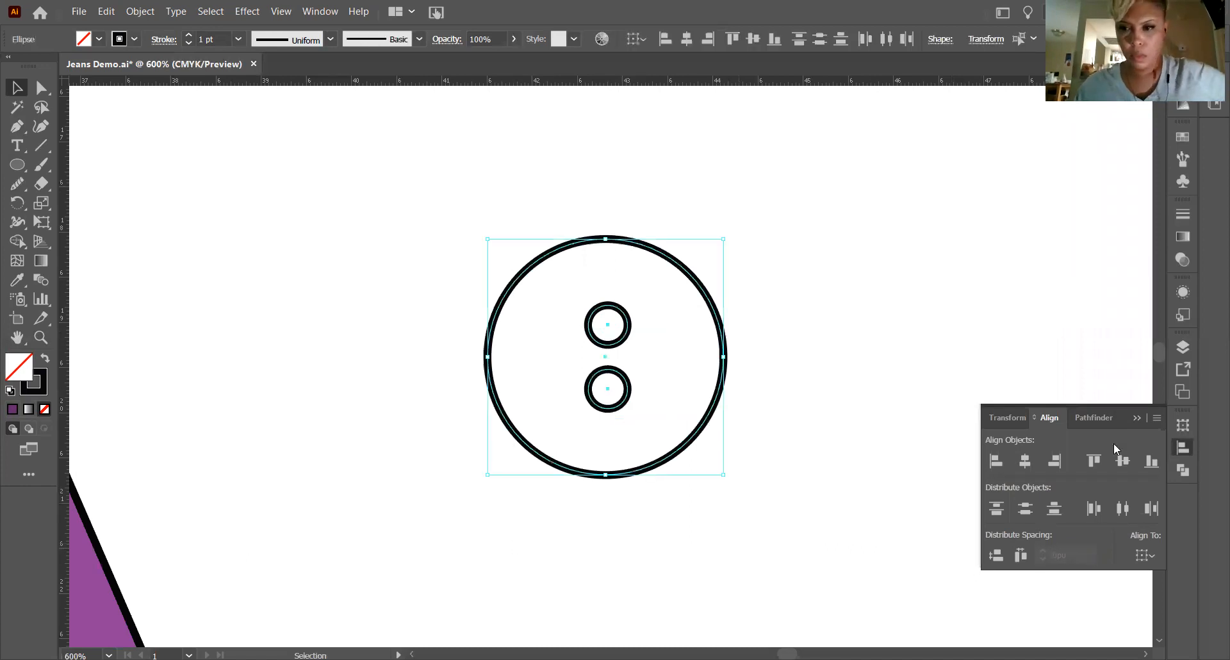
click(1023, 461)
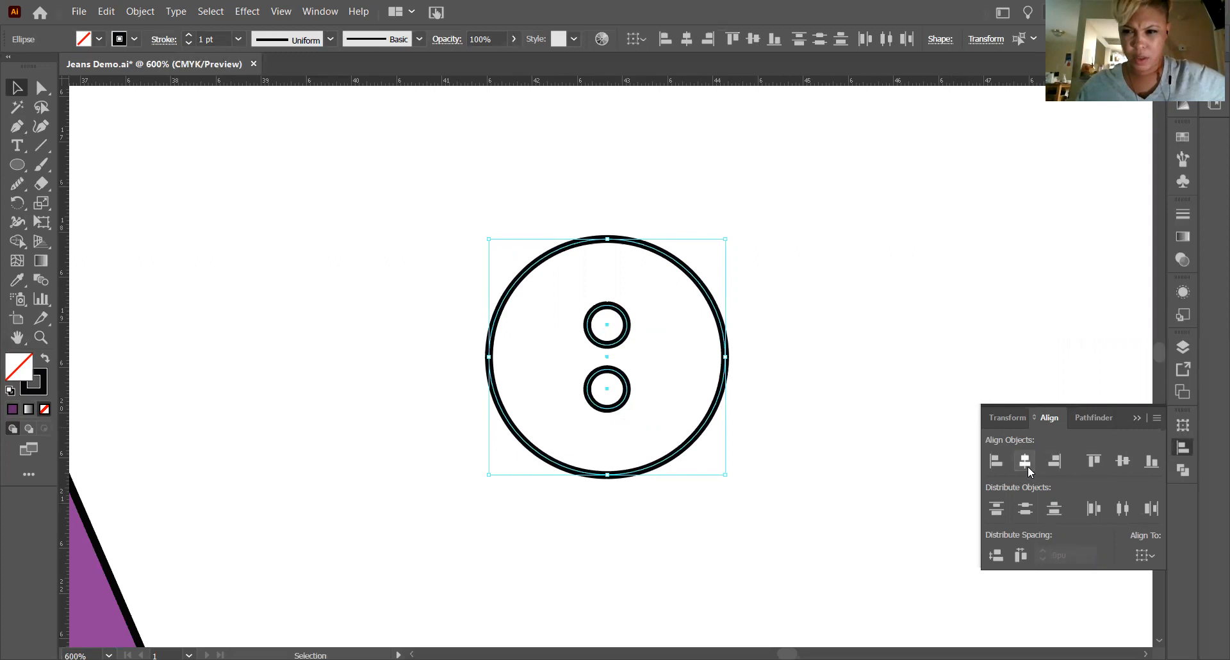
click(1024, 508)
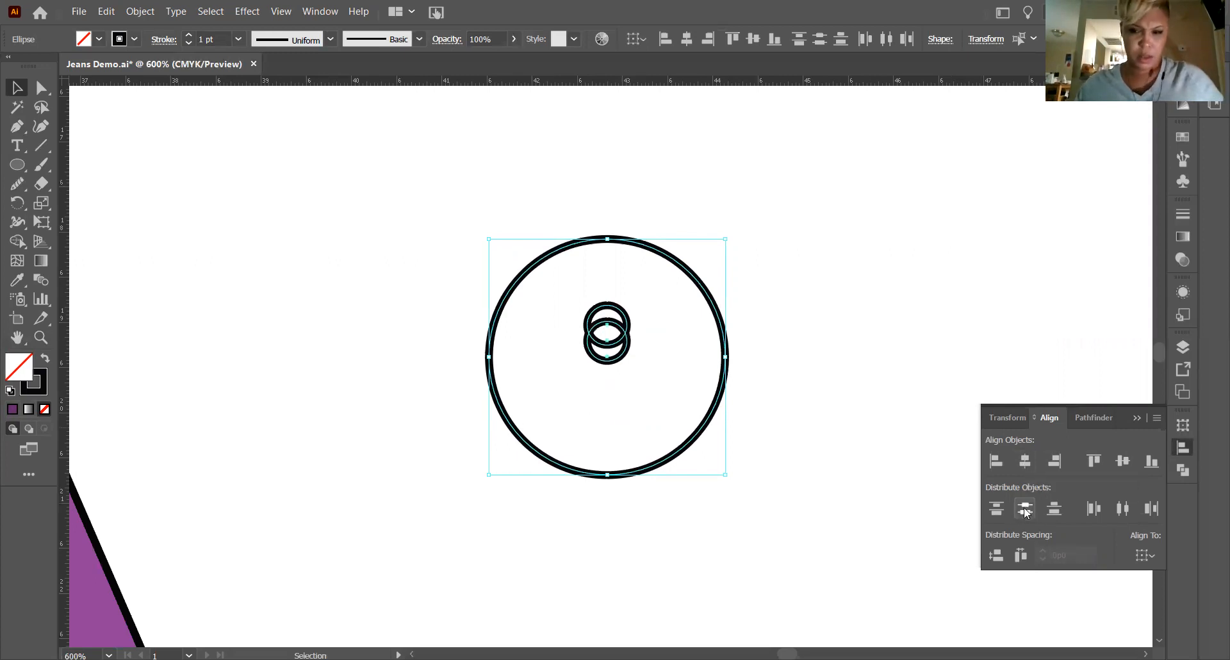
key(ctrl+z)
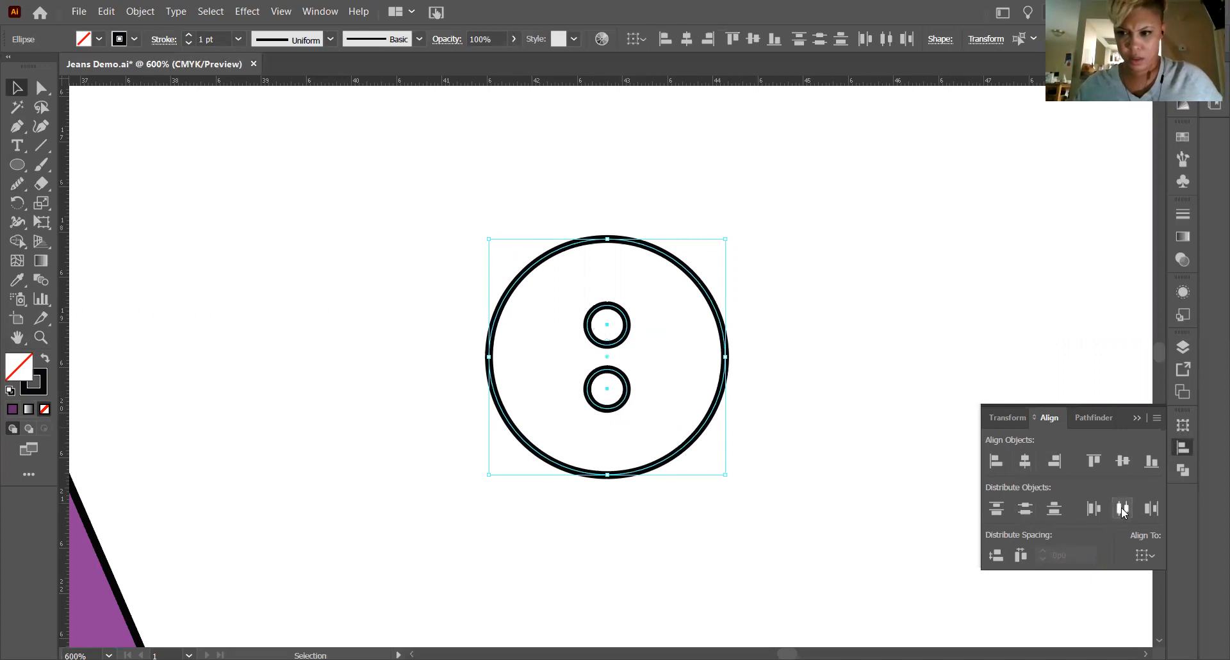
click(813, 305)
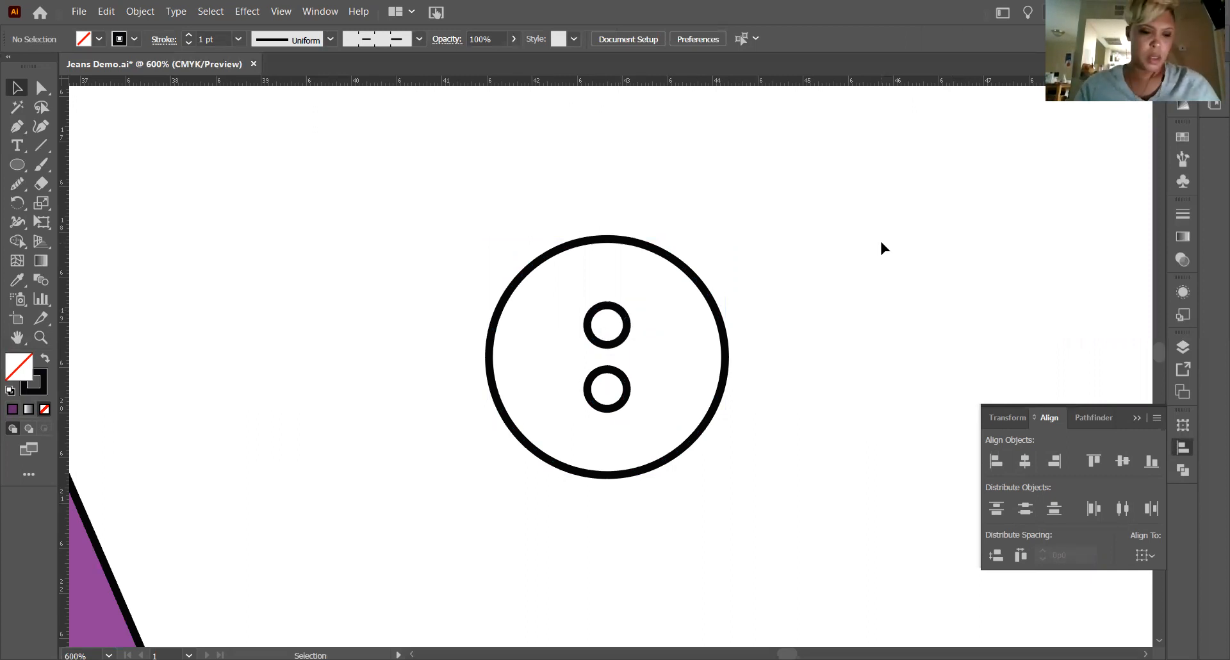
Select the whole button and rotate it 90 degrees so its two holes sit side by side.
key(ctrl+minus)
key(ctrl+minus)
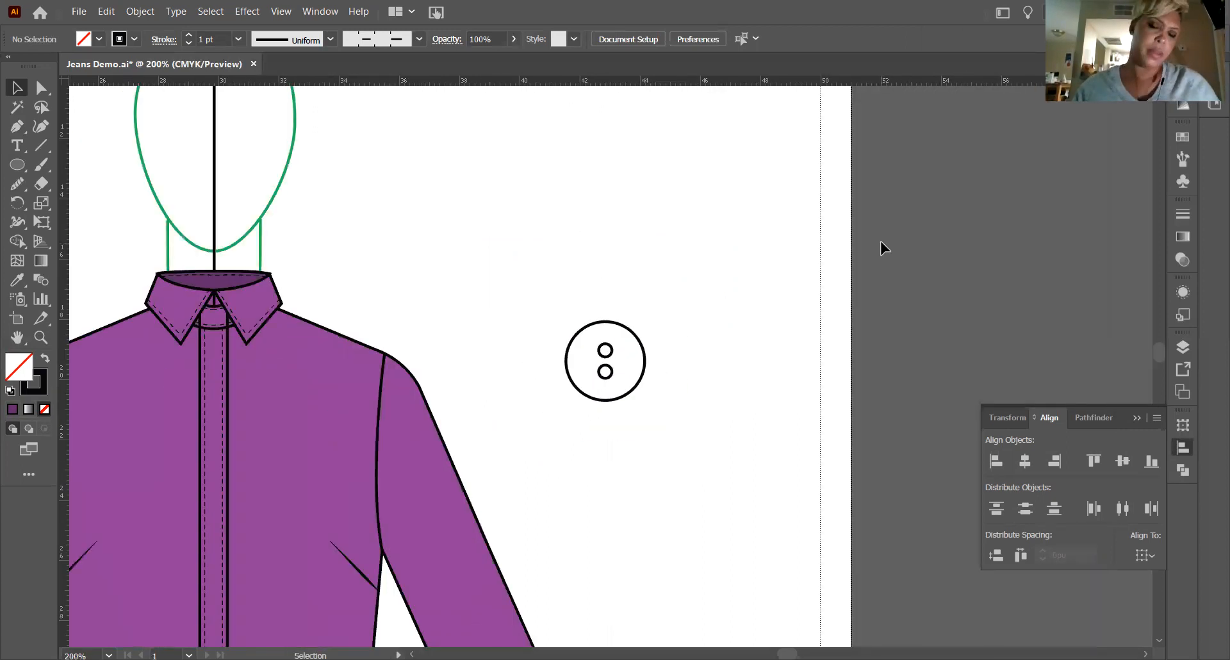
drag(555, 302, 670, 298)
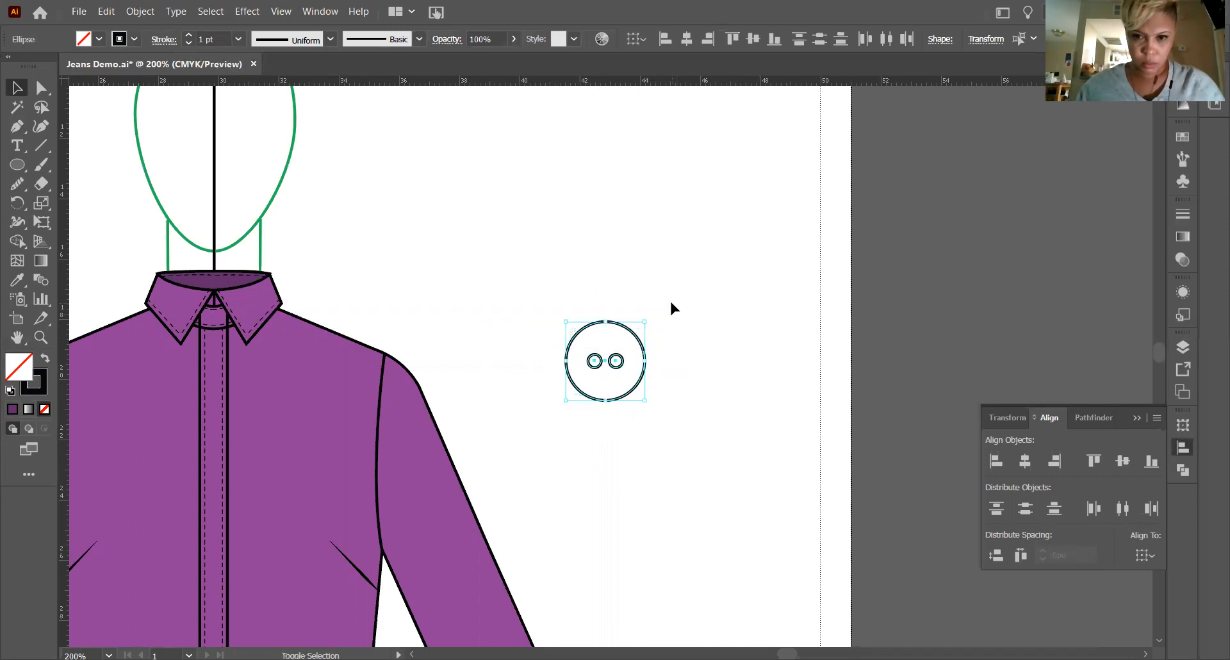
Select both thread holes inside the button together.
click(697, 401)
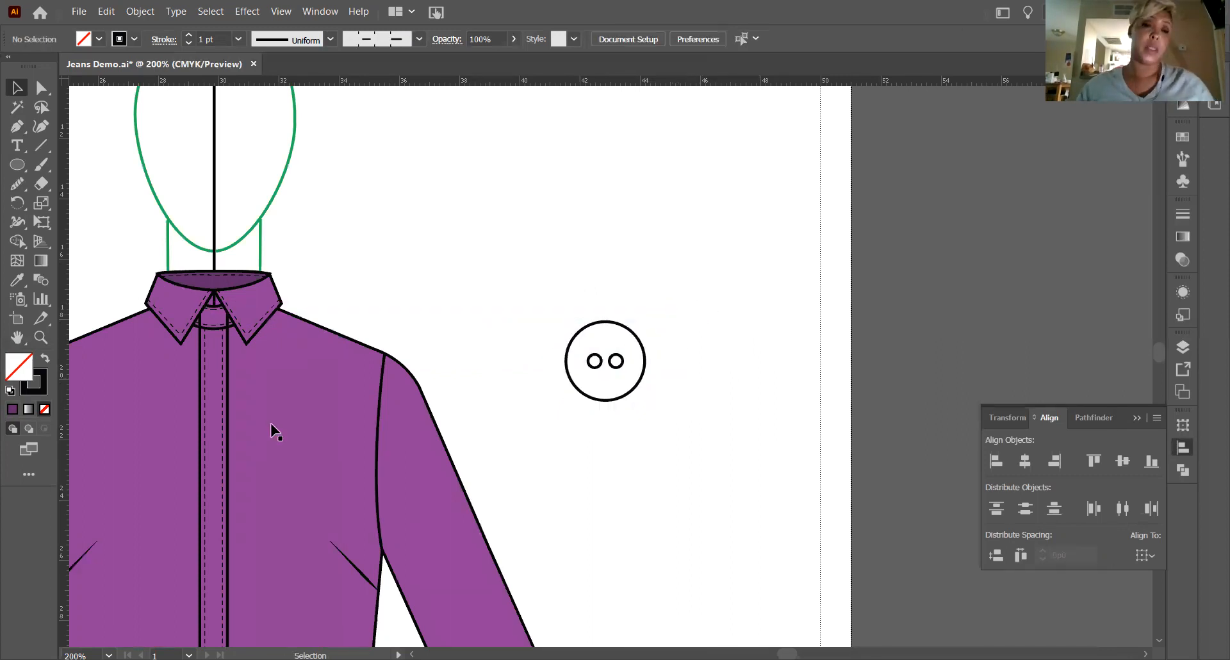
click(42, 338)
drag(613, 365, 731, 411)
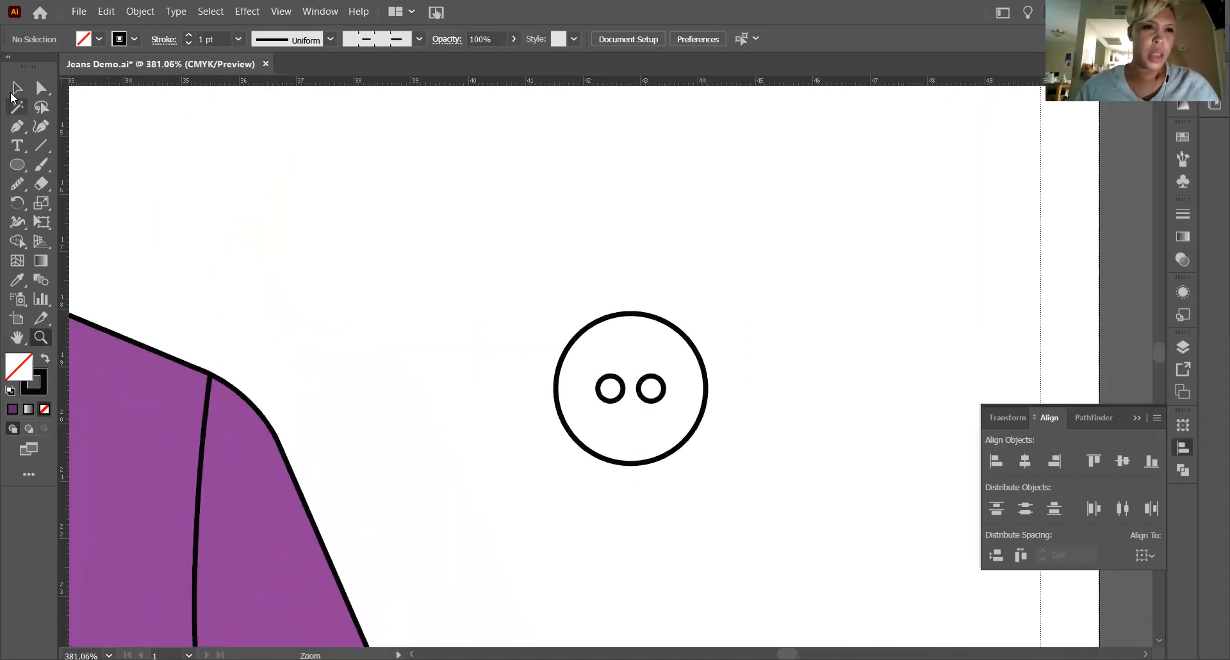
click(17, 88)
click(607, 401)
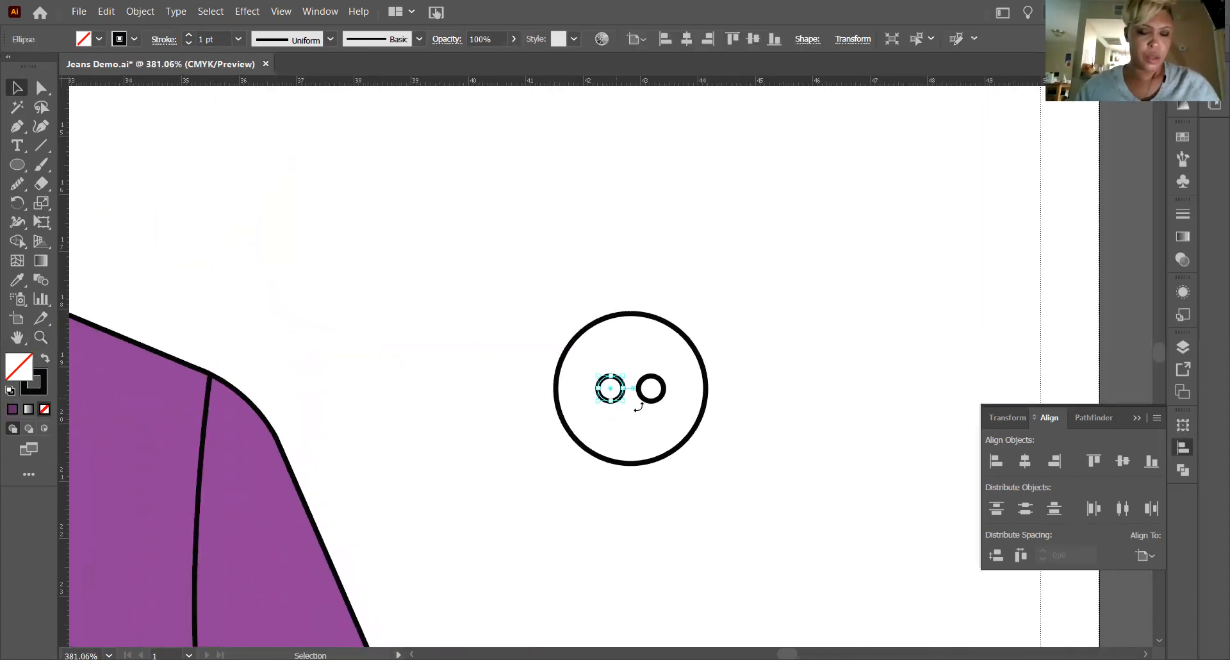
shift+click(660, 398)
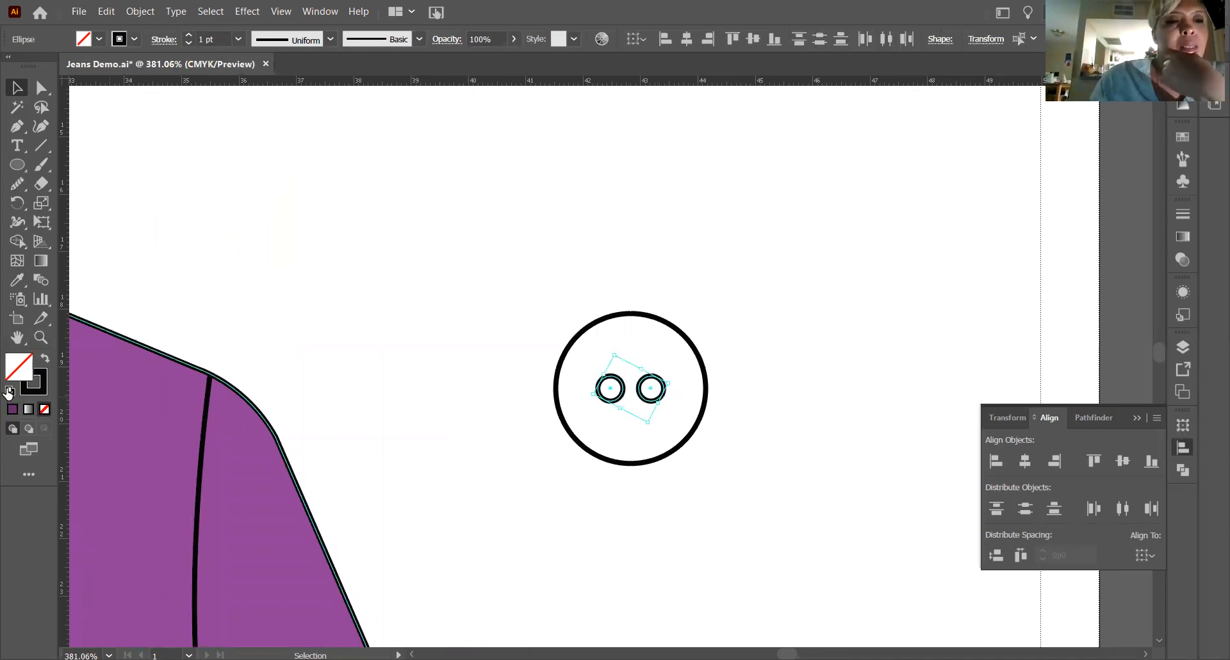
Reset both thread holes to the default fill and stroke, swap them for a black fill, and remove the stroke.
click(8, 392)
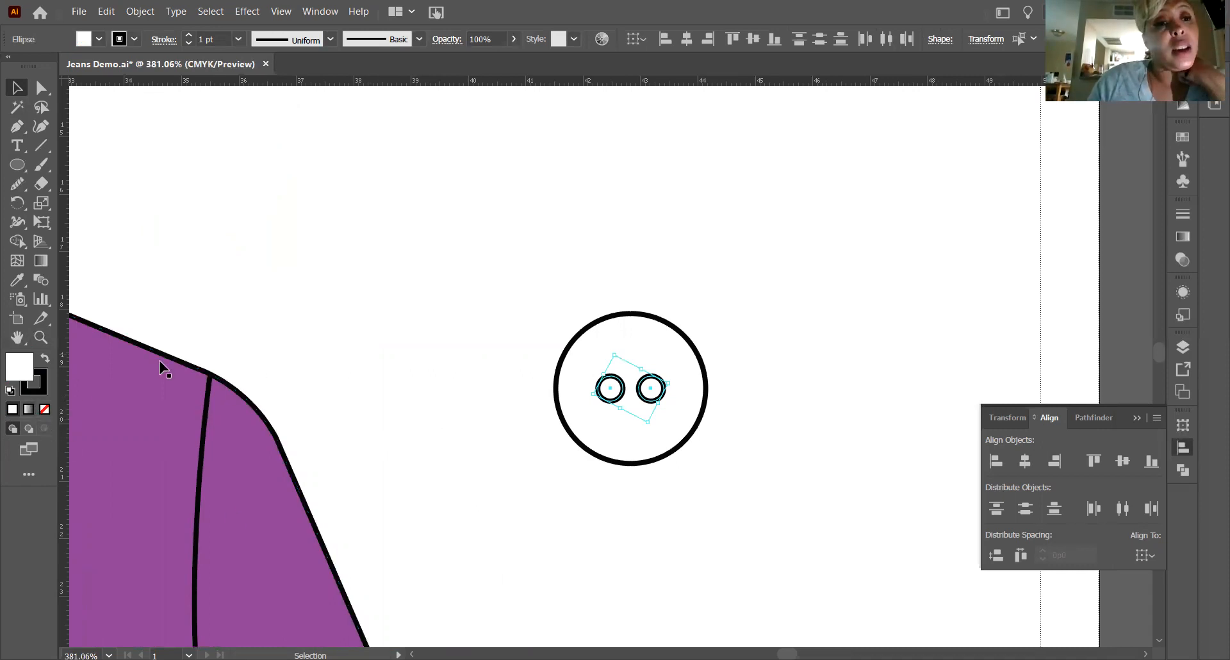
click(45, 364)
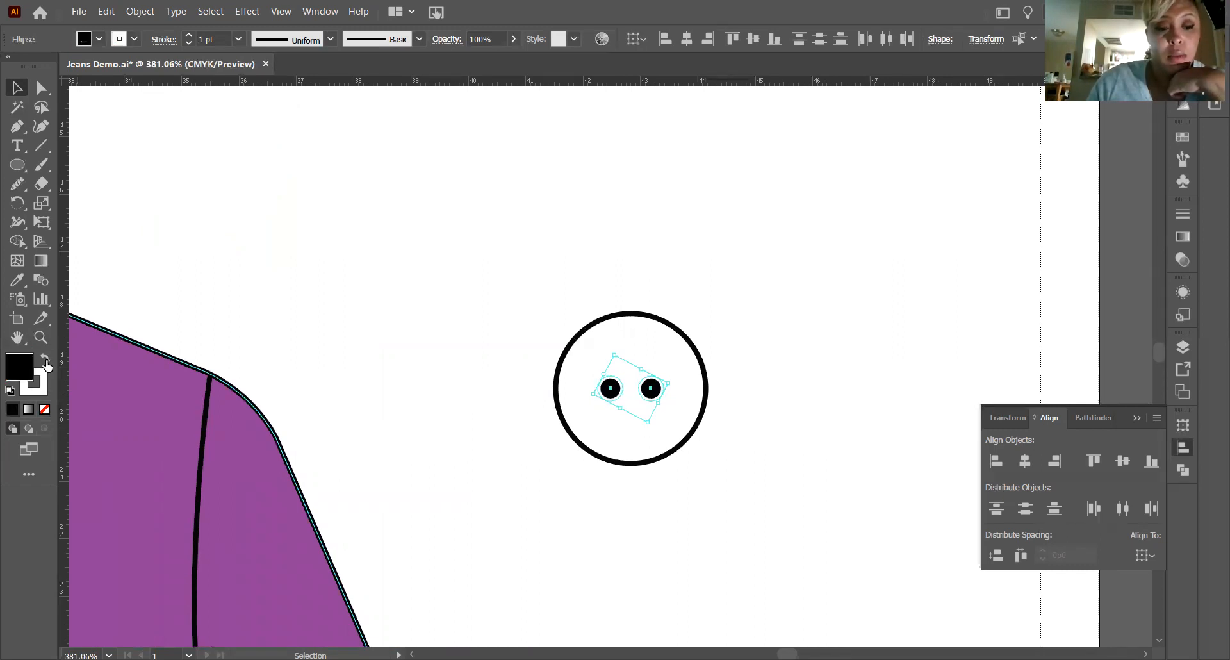
click(46, 364)
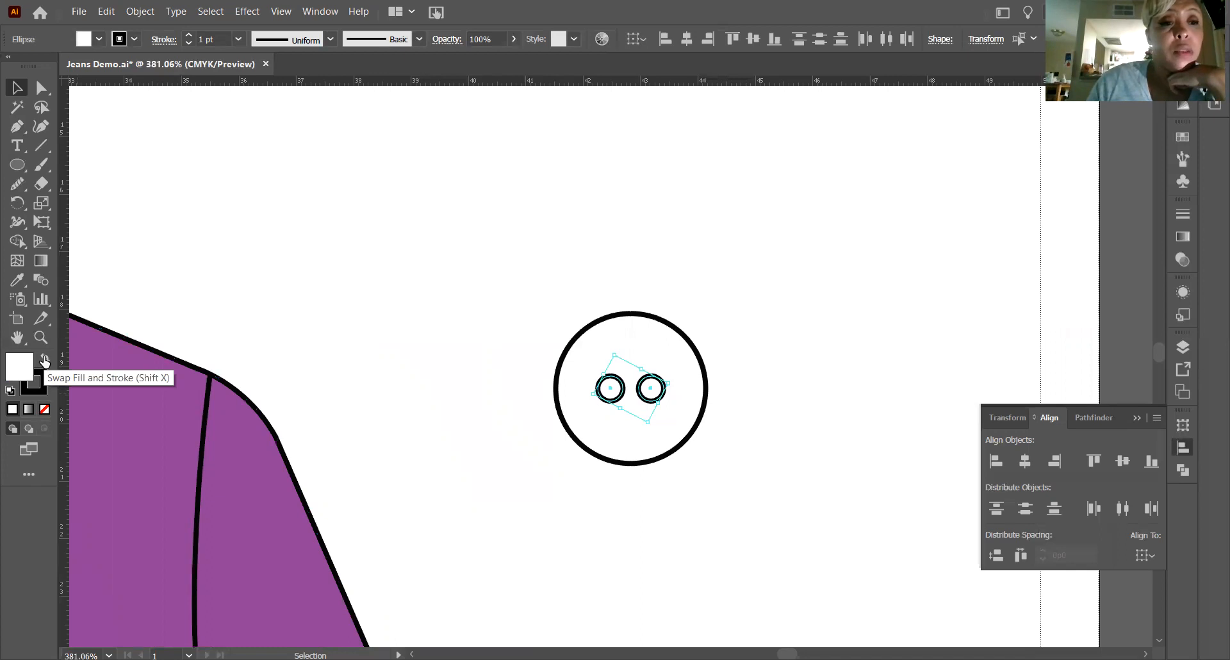
click(44, 362)
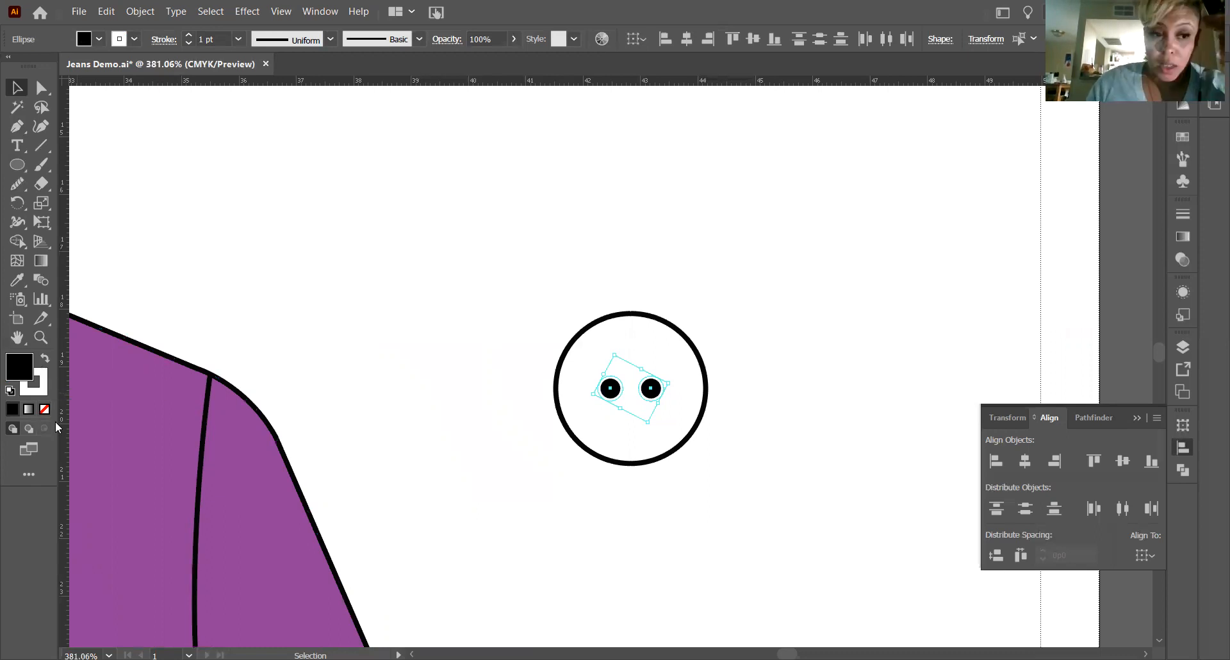
click(37, 395)
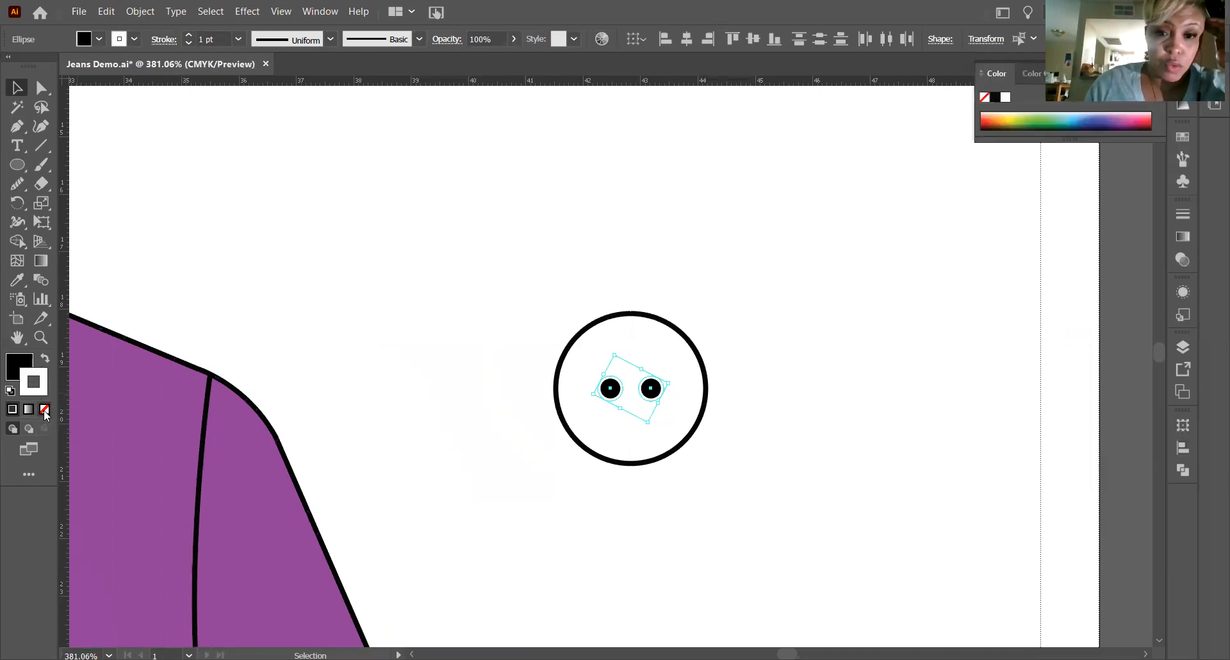
click(44, 410)
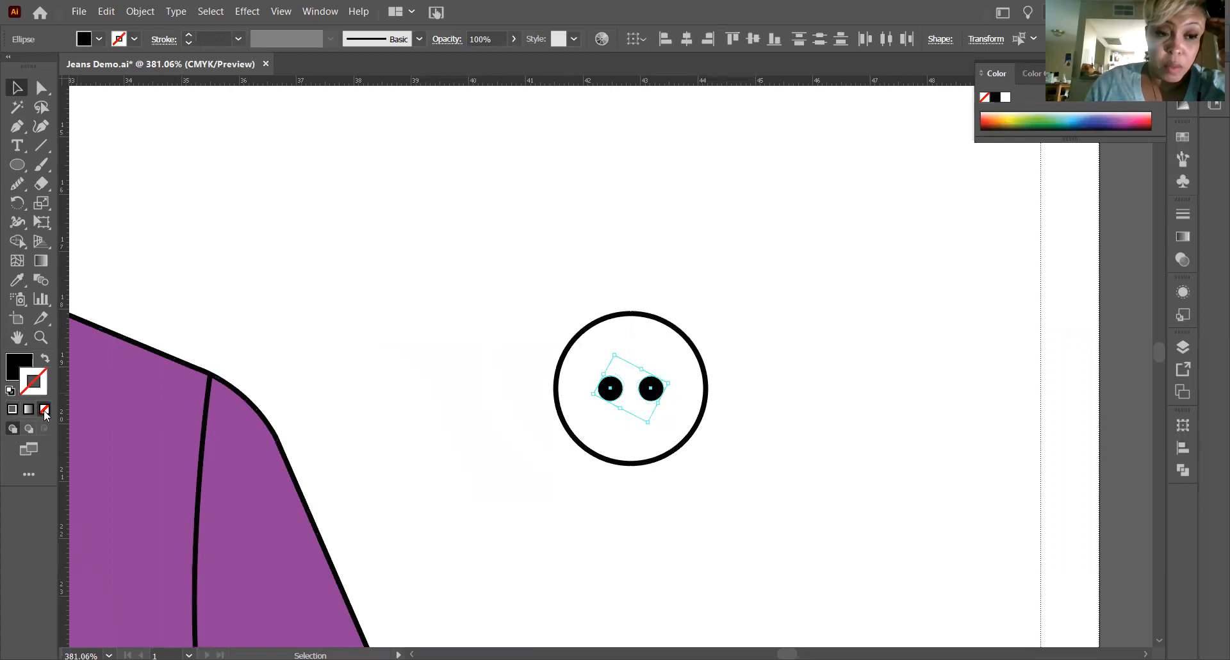
Try a white fill without a stroke on both thread holes and swap fill and stroke back and forth.
key(d)
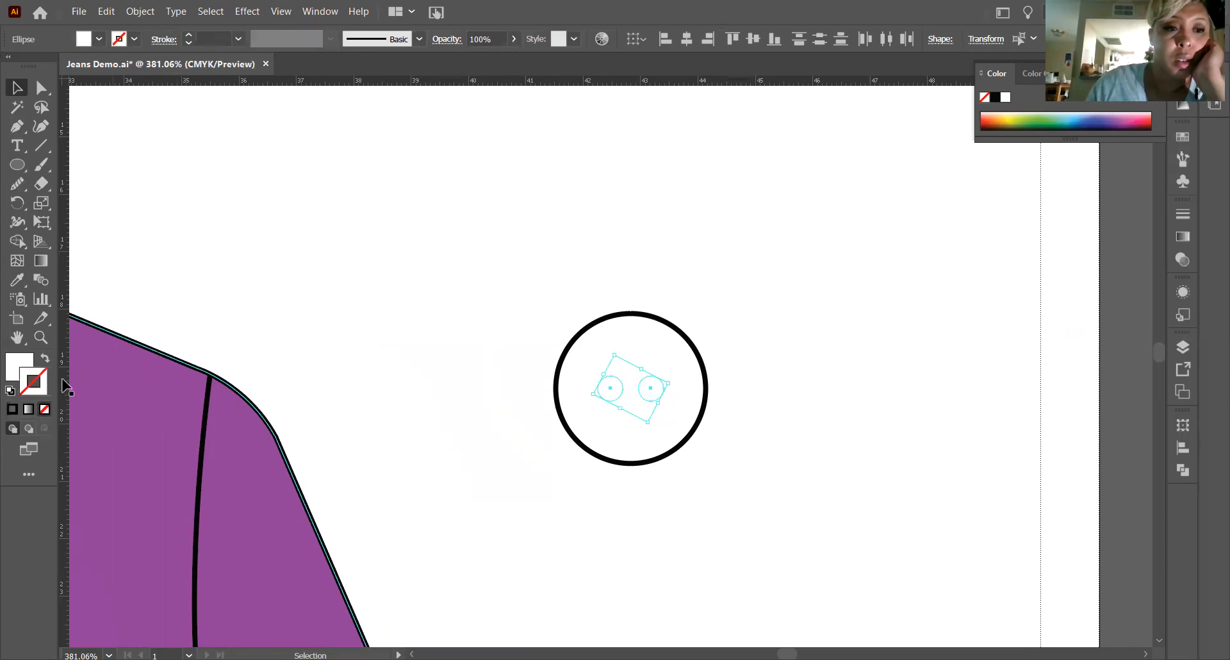
click(45, 361)
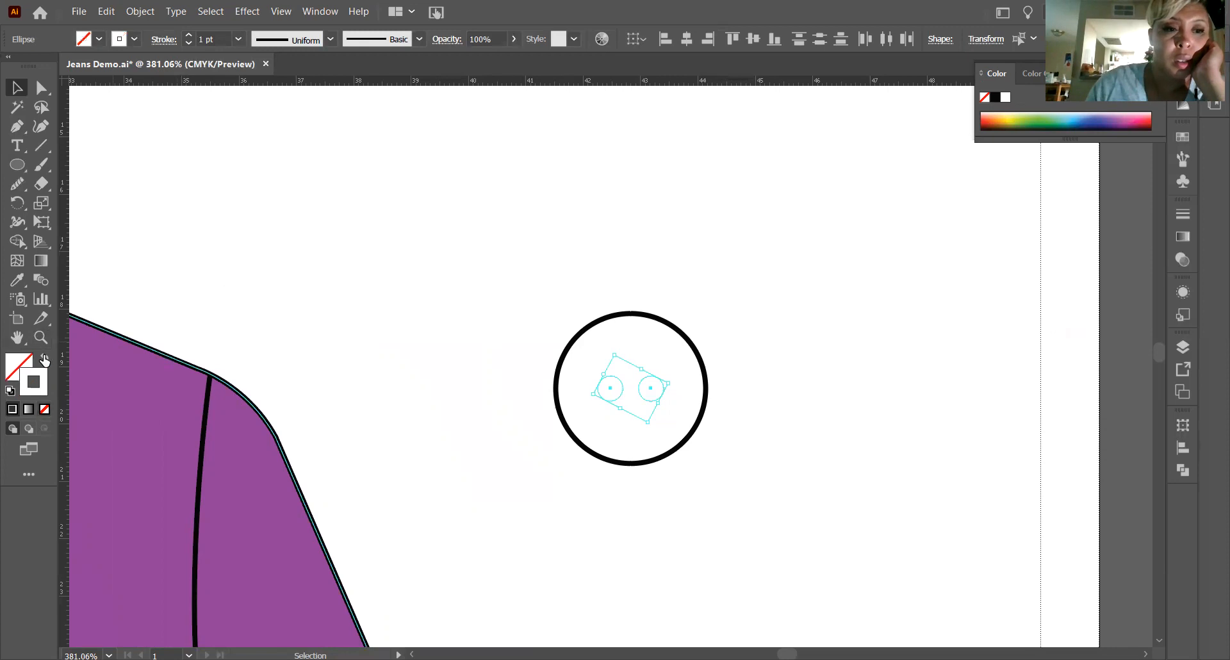
click(44, 361)
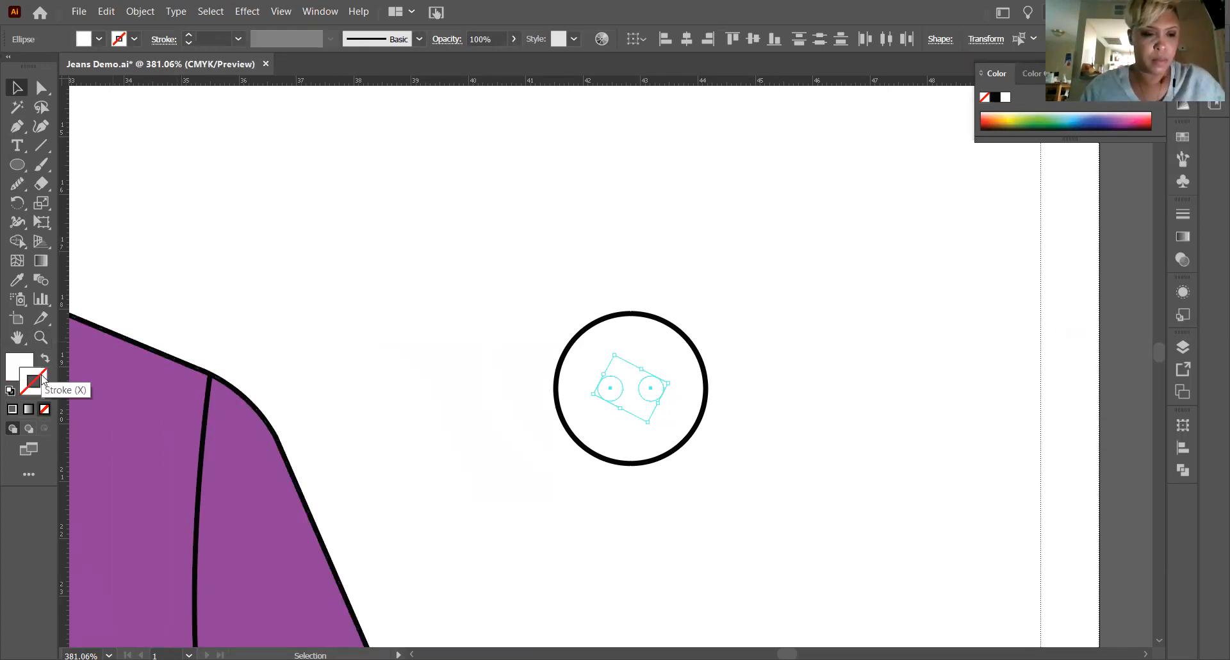
Give both thread holes a solid black fill with no stroke and deselect them.
key(d)
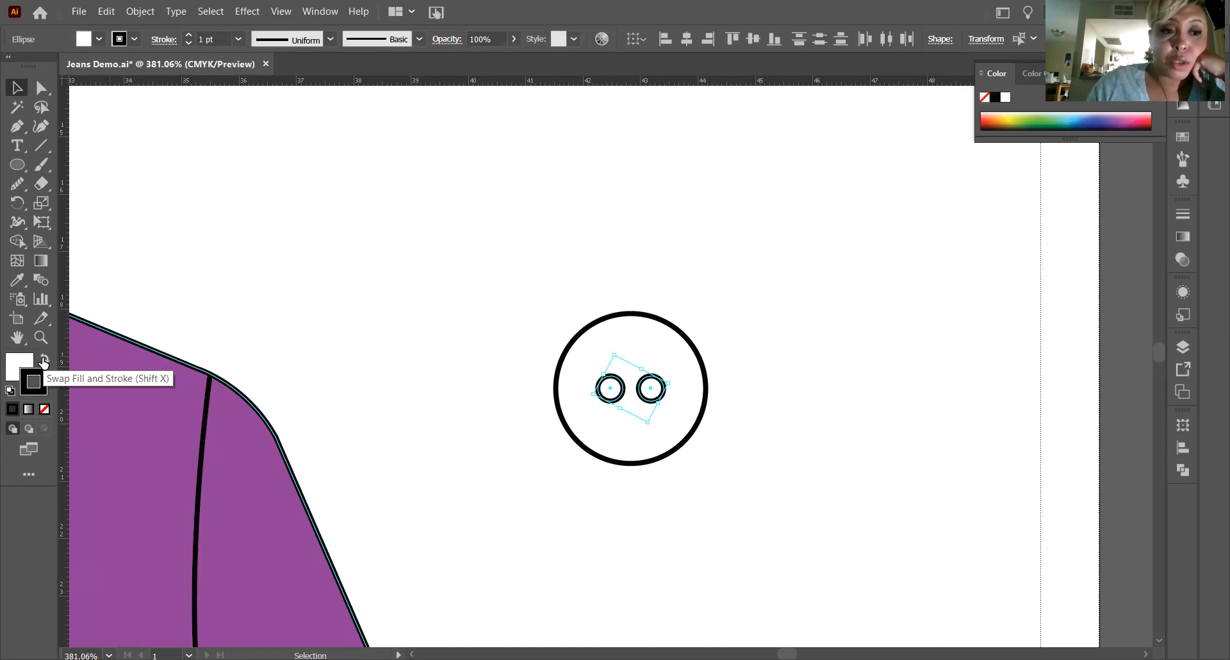
click(43, 362)
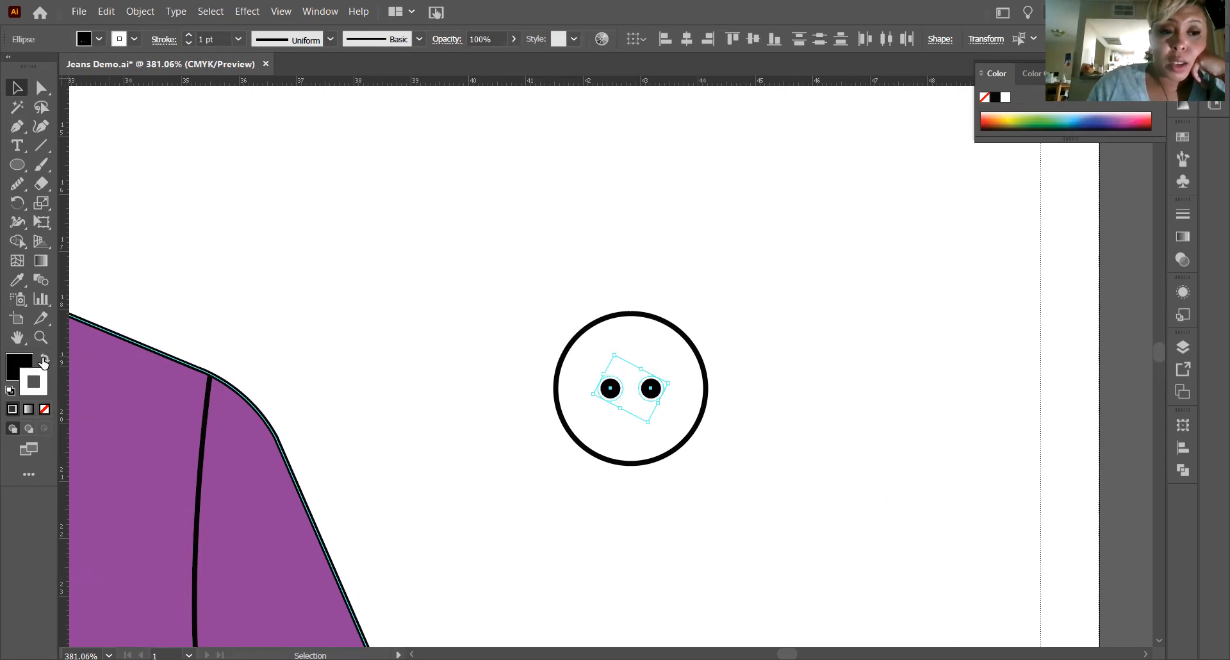
click(45, 409)
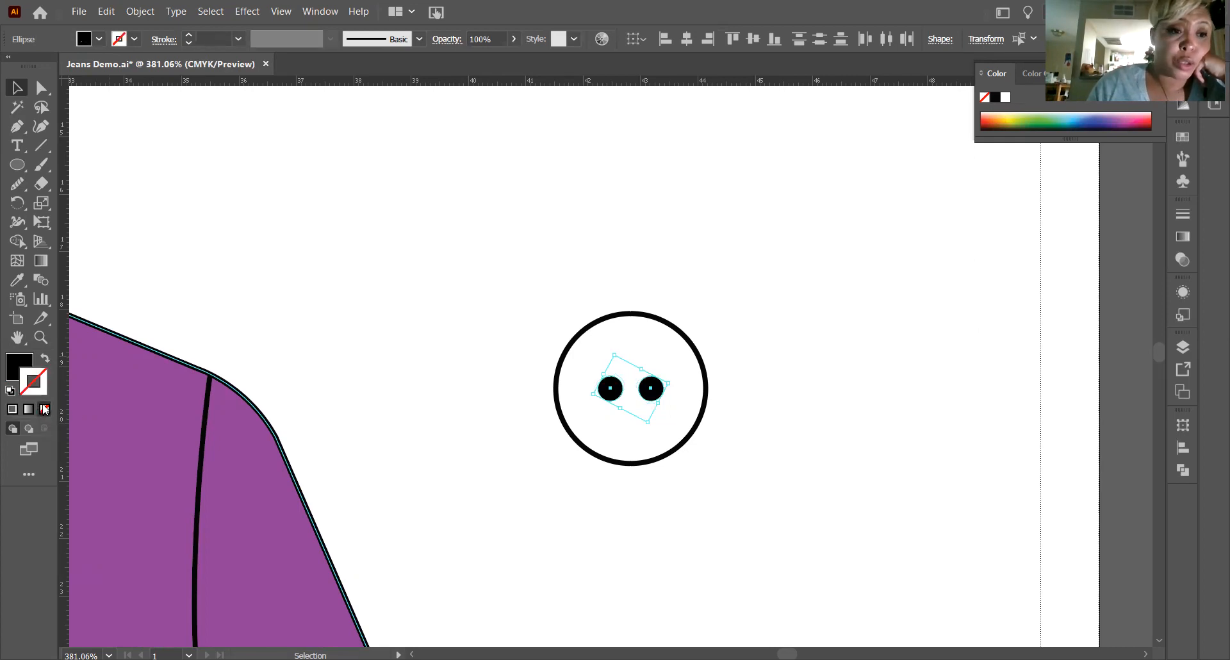
click(748, 270)
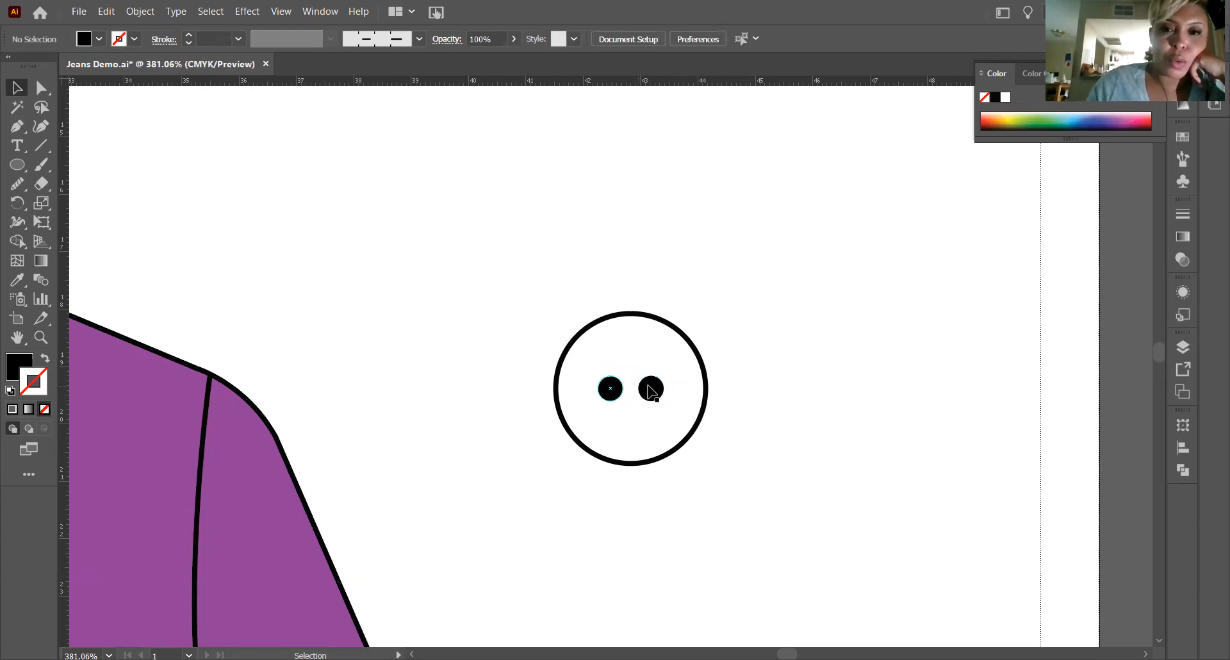
Group the two black thread holes and select the button's outer circle.
click(611, 397)
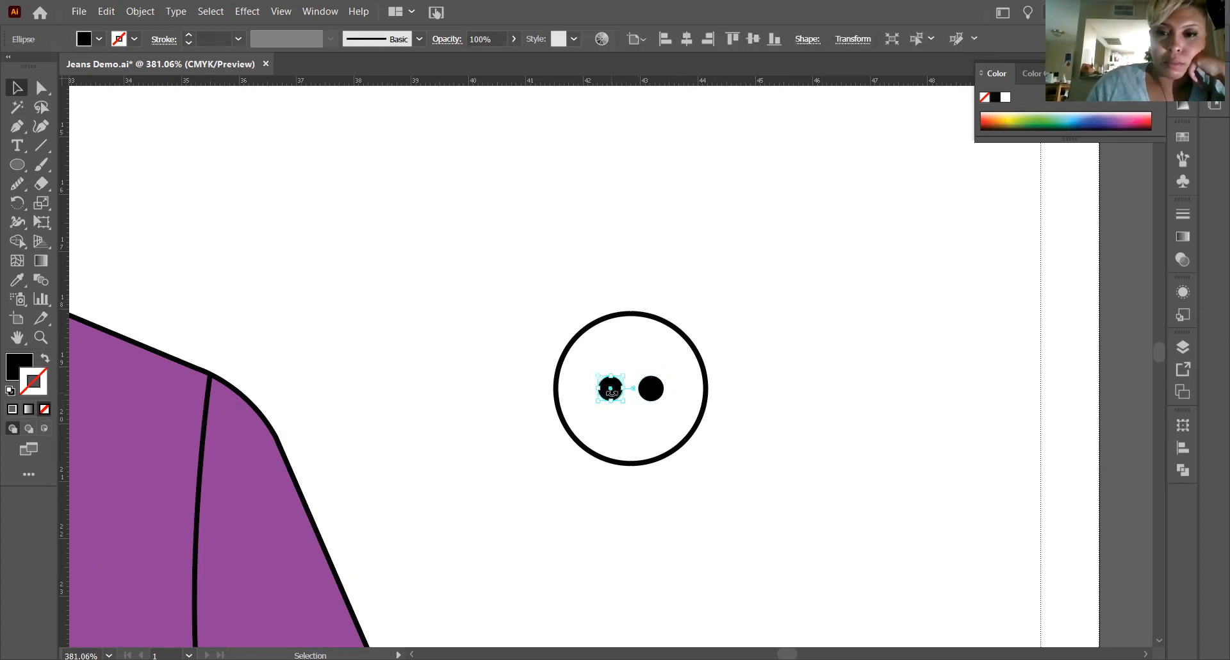
shift+click(652, 392)
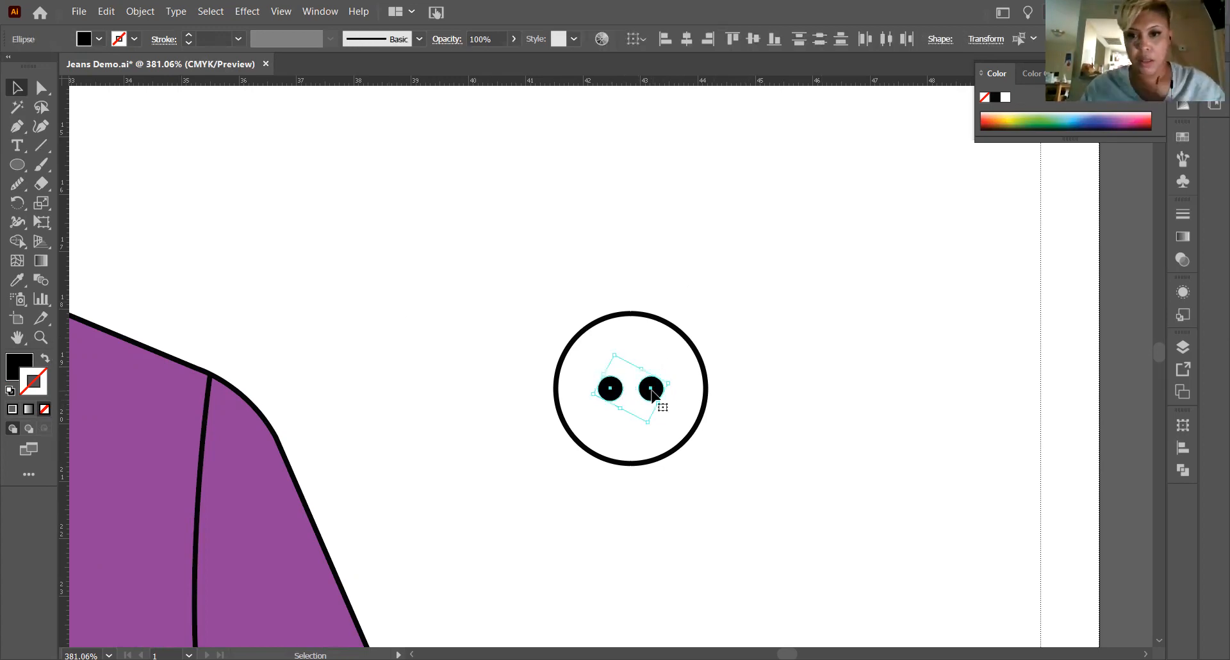
right_click(658, 404)
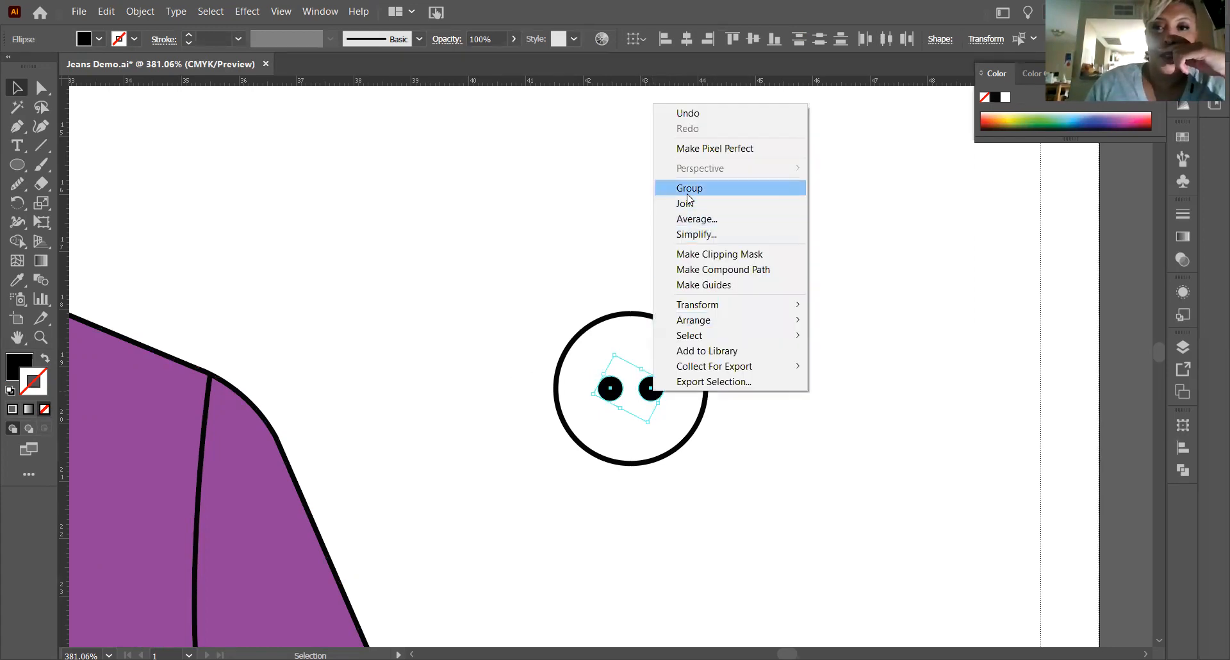
click(828, 234)
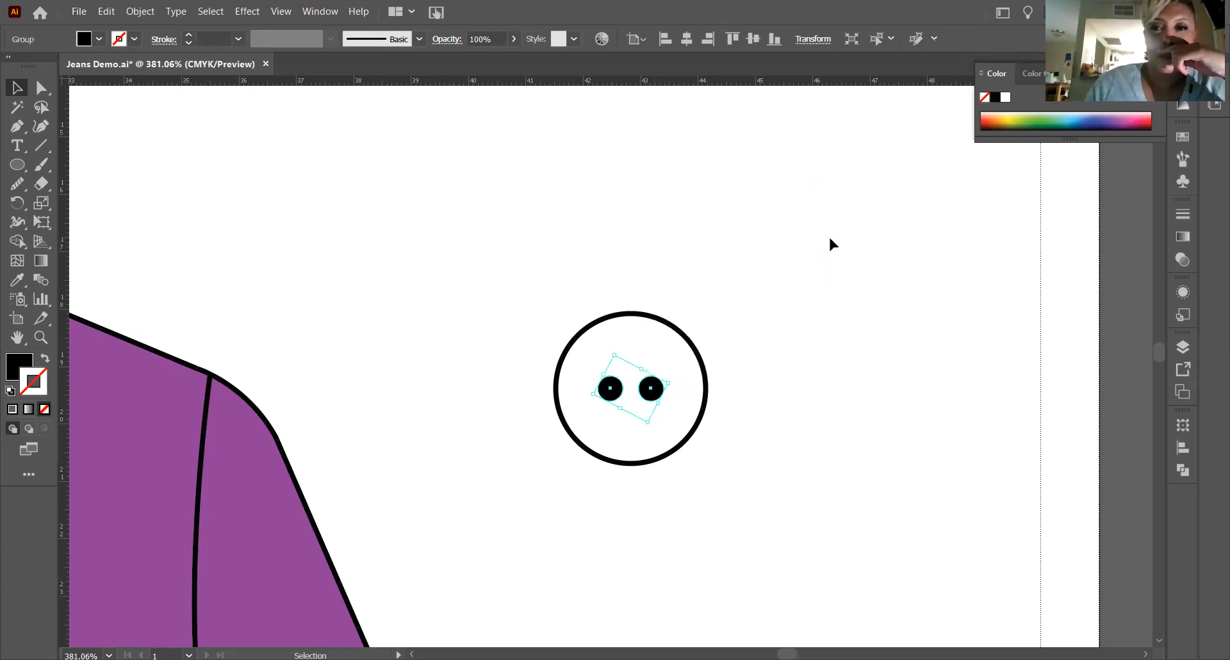
click(607, 317)
Try applying a yellow swatch to the stroke of the button's outer circle and undo it.
click(1183, 83)
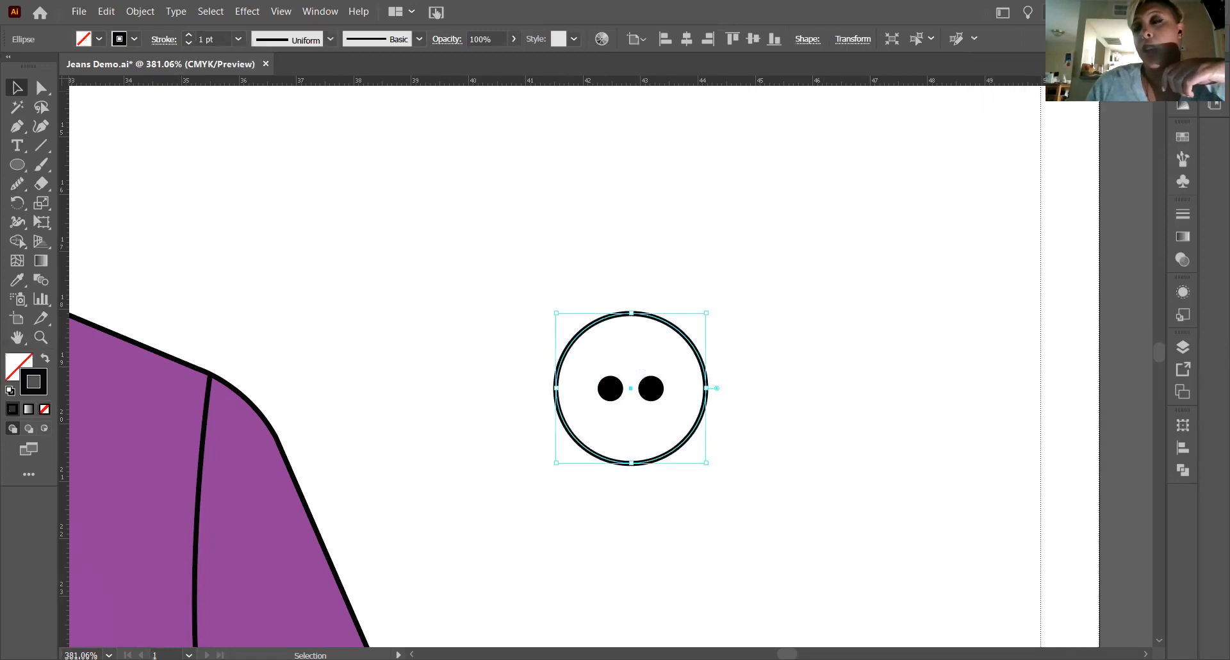
click(1183, 137)
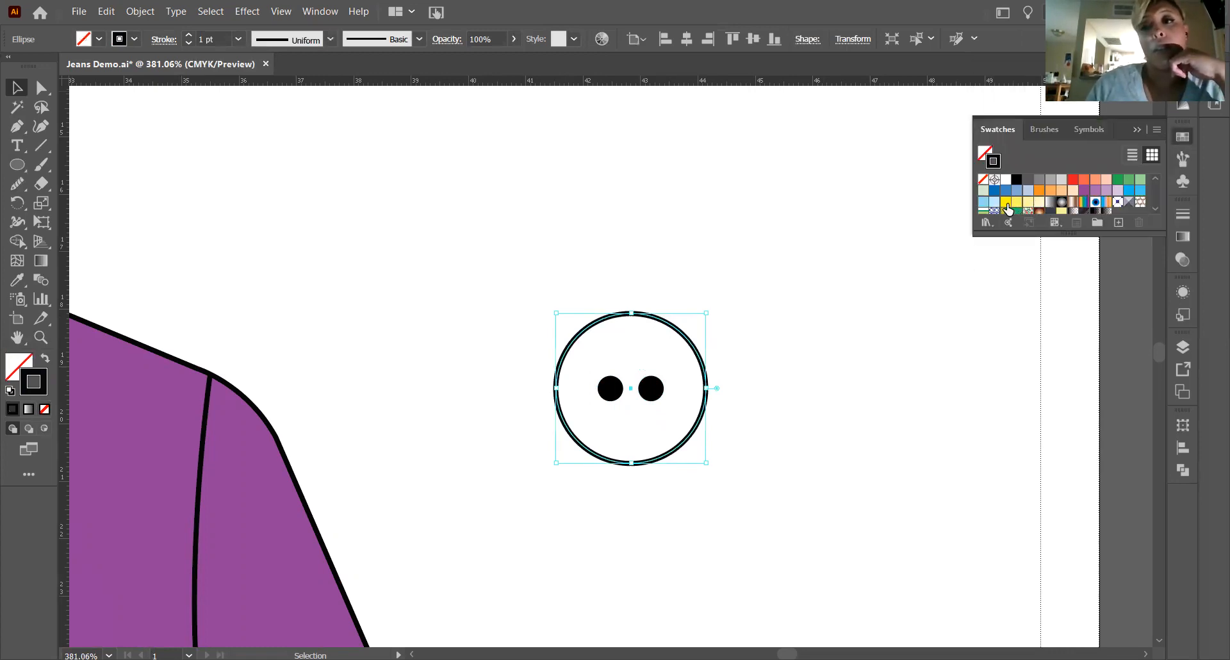
click(1008, 202)
key(ctrl+z)
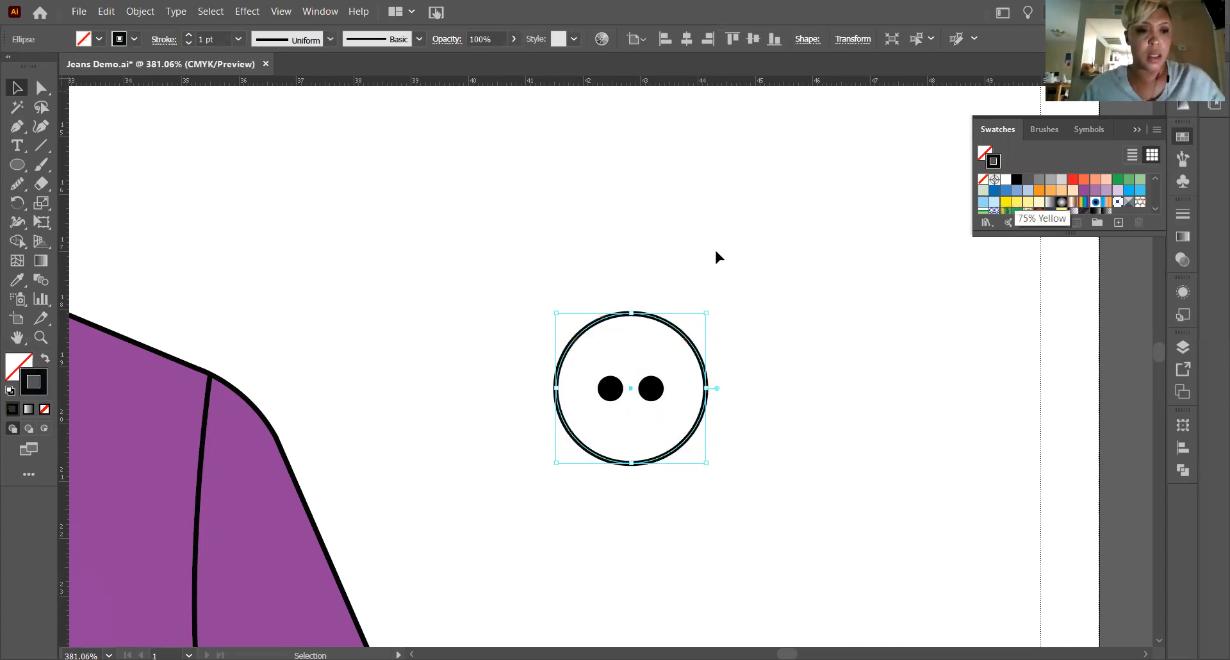
Fill the button's outer circle with a solid yellow swatch, keeping its black stroke, and deselect it.
click(12, 360)
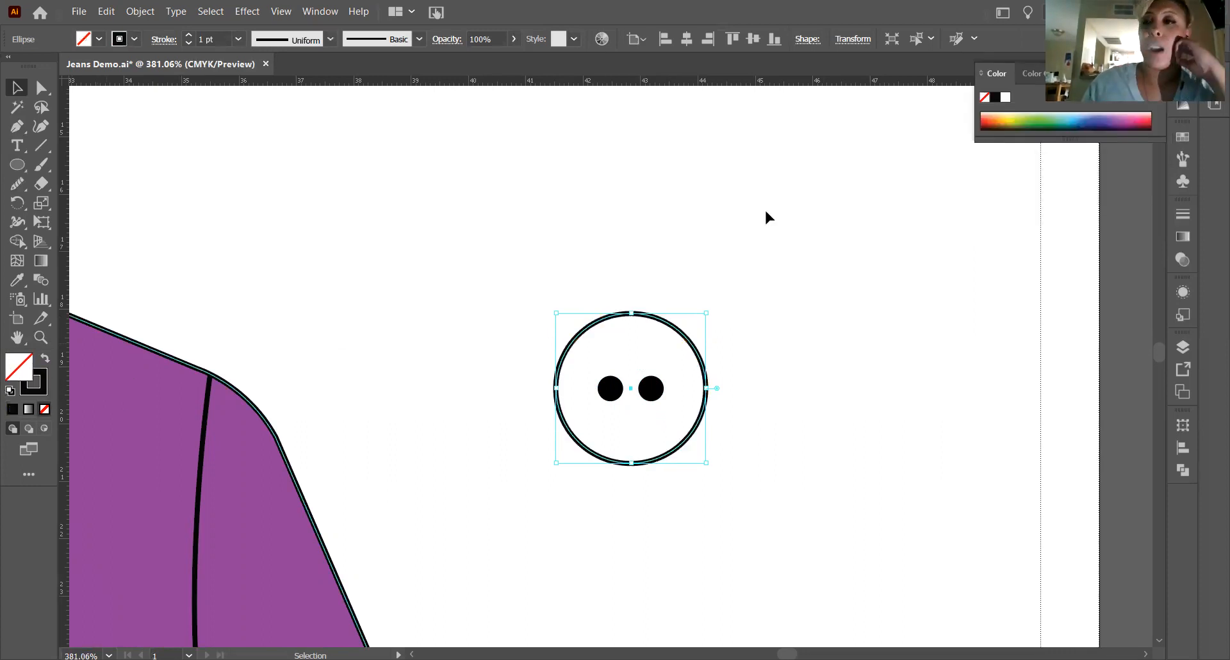
click(1182, 82)
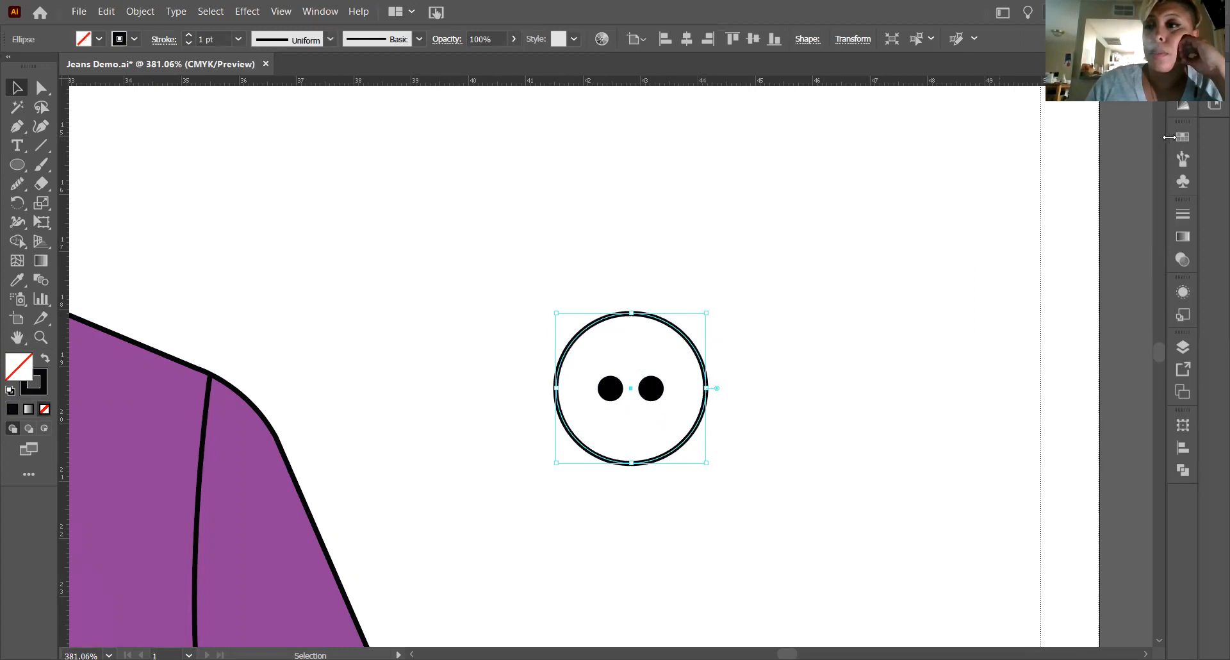
double_click(1176, 140)
click(1178, 138)
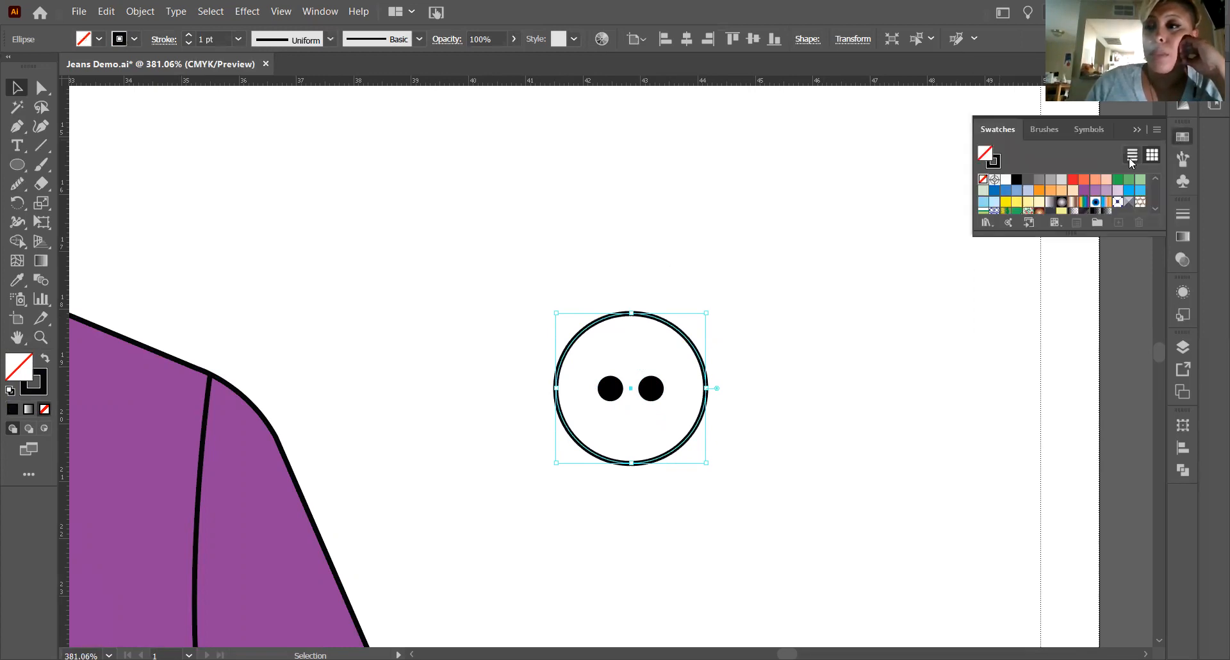
click(1005, 204)
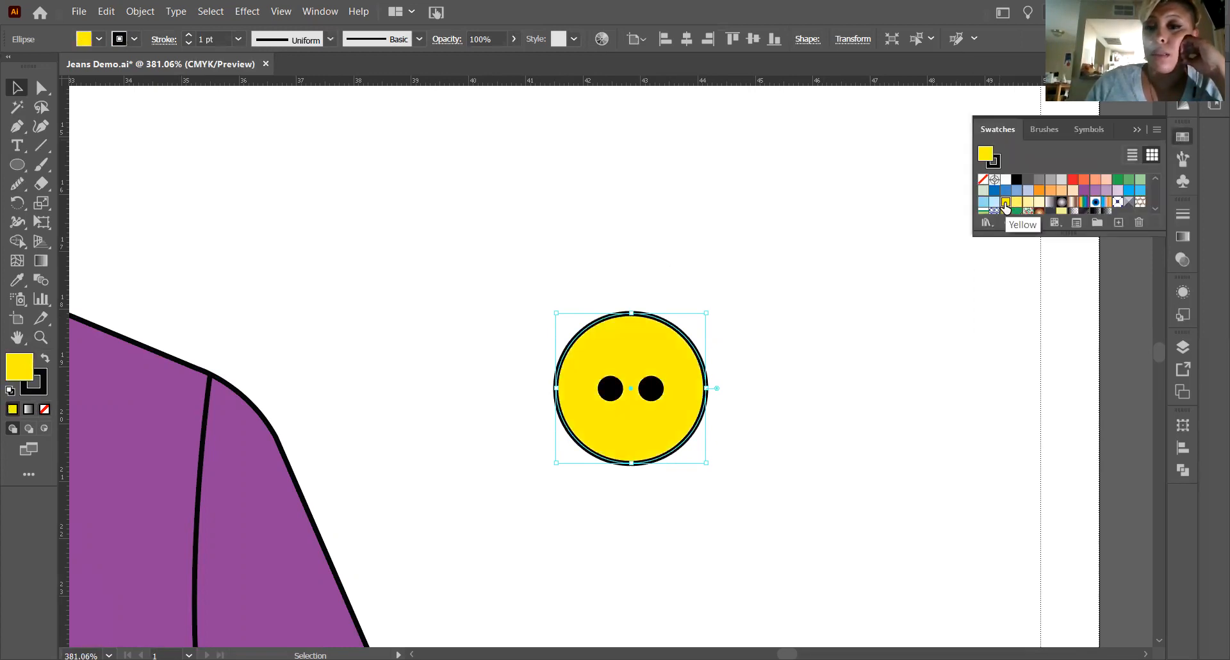
click(783, 342)
click(1134, 129)
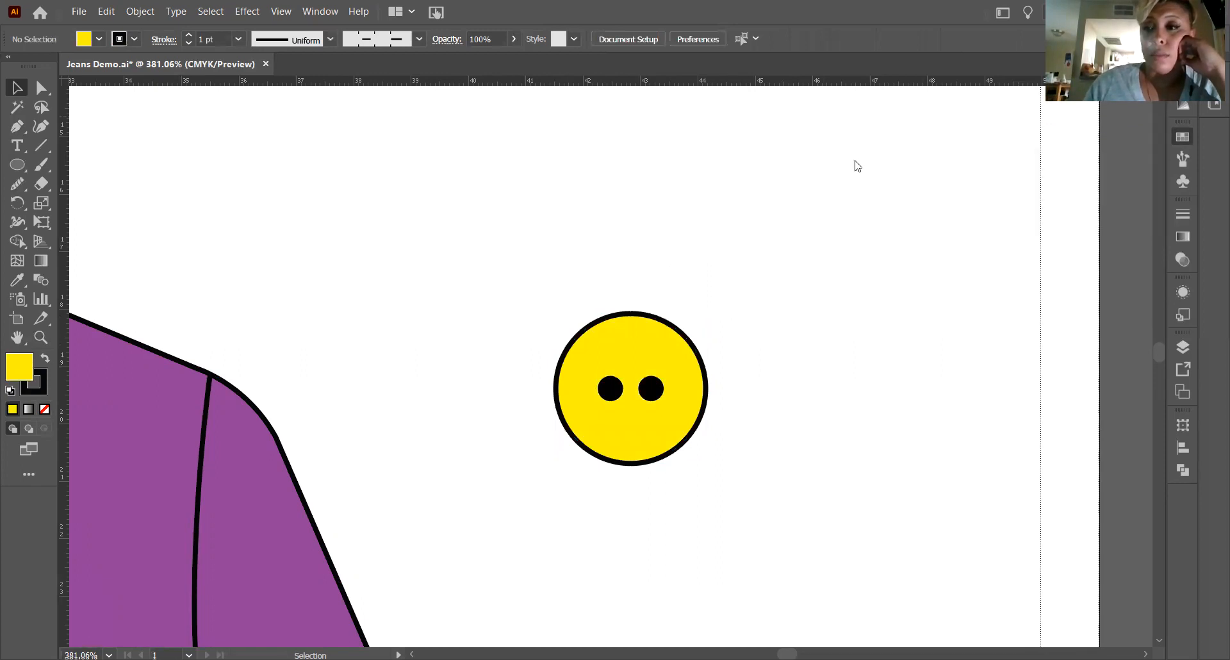
Group the yellow outer circle and its two thread holes into one button and deselect it.
scroll(719, 260, down, 3)
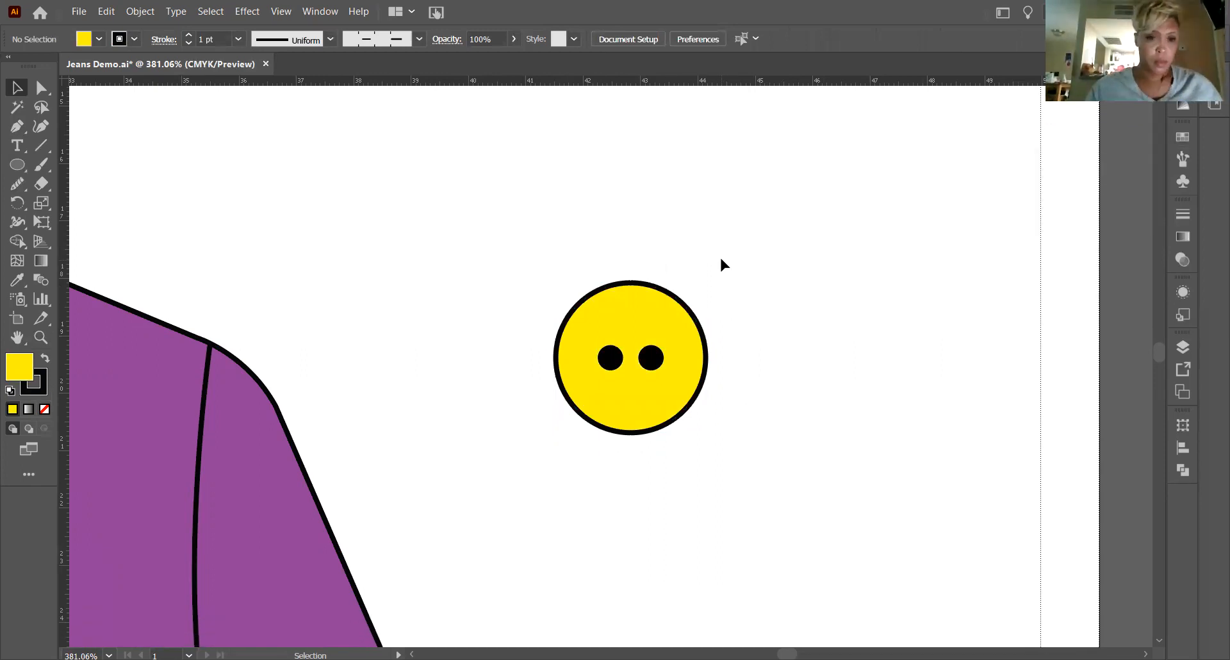
drag(521, 177, 765, 393)
right_click(699, 293)
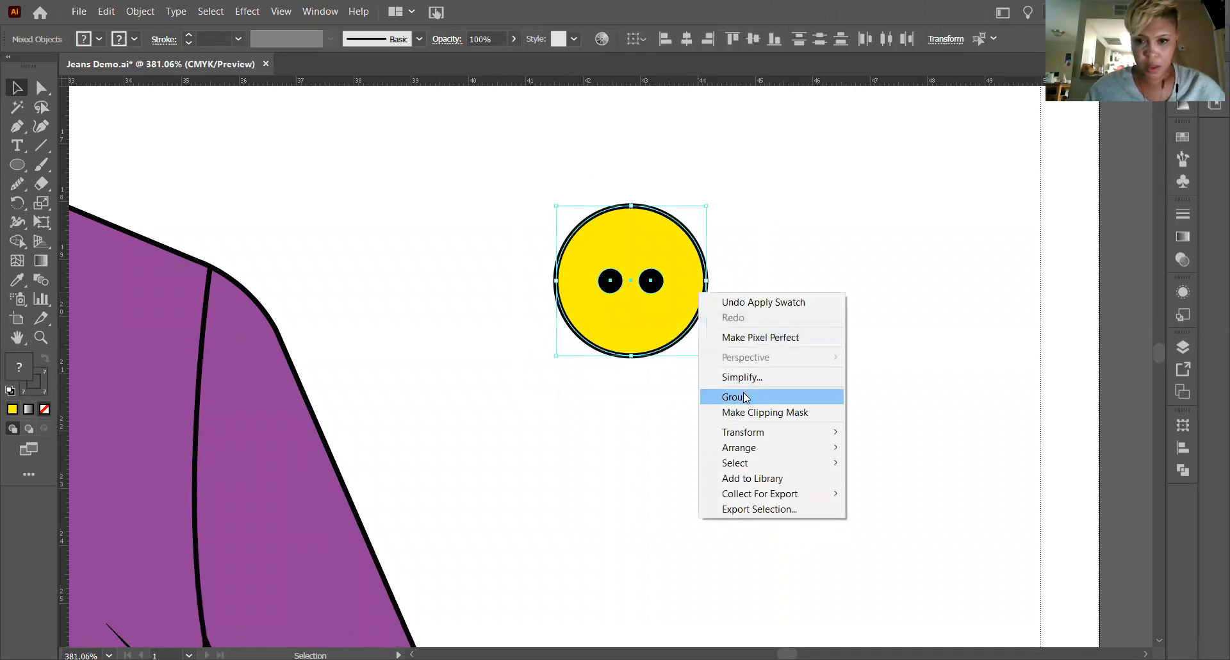
click(766, 256)
Move the grouped button onto the shirt front beside the placket and scale it down proportionally until it is narrower than the placket.
click(17, 337)
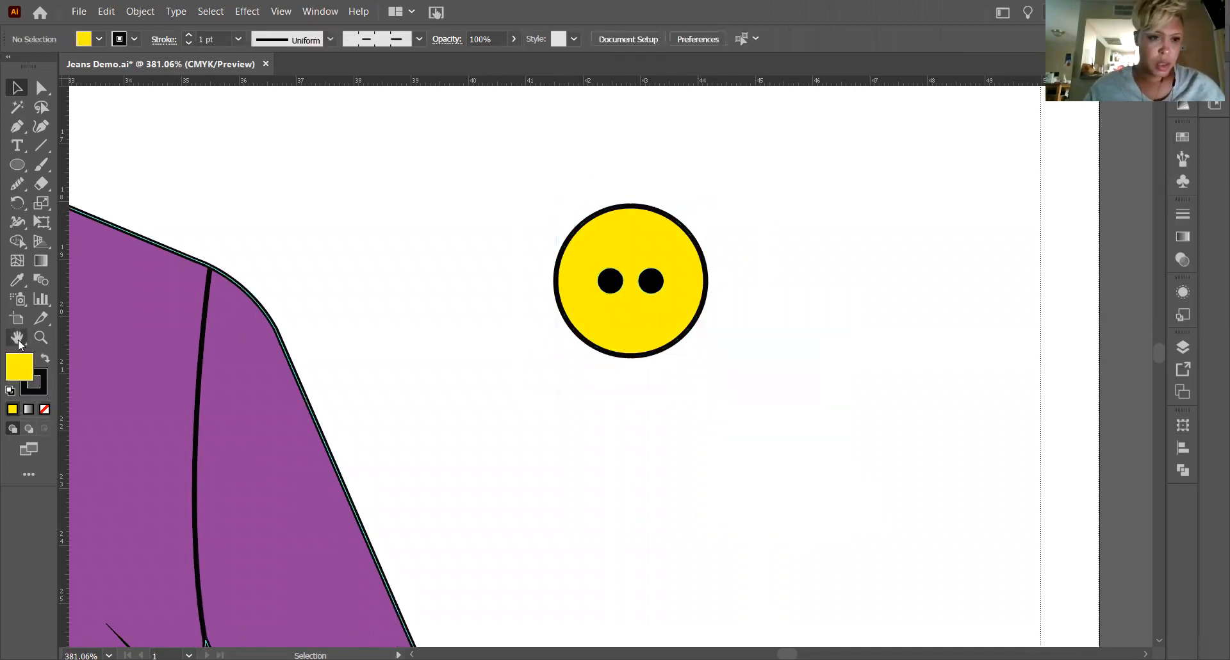
drag(249, 362, 727, 381)
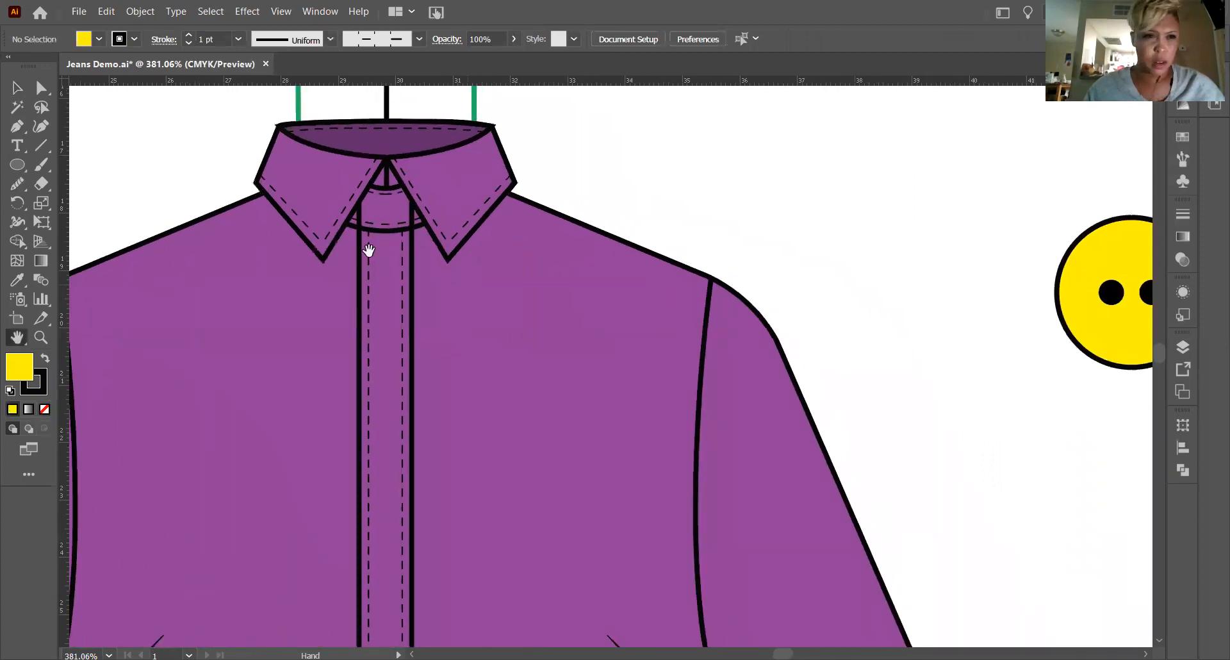
key(v)
drag(1094, 273, 322, 372)
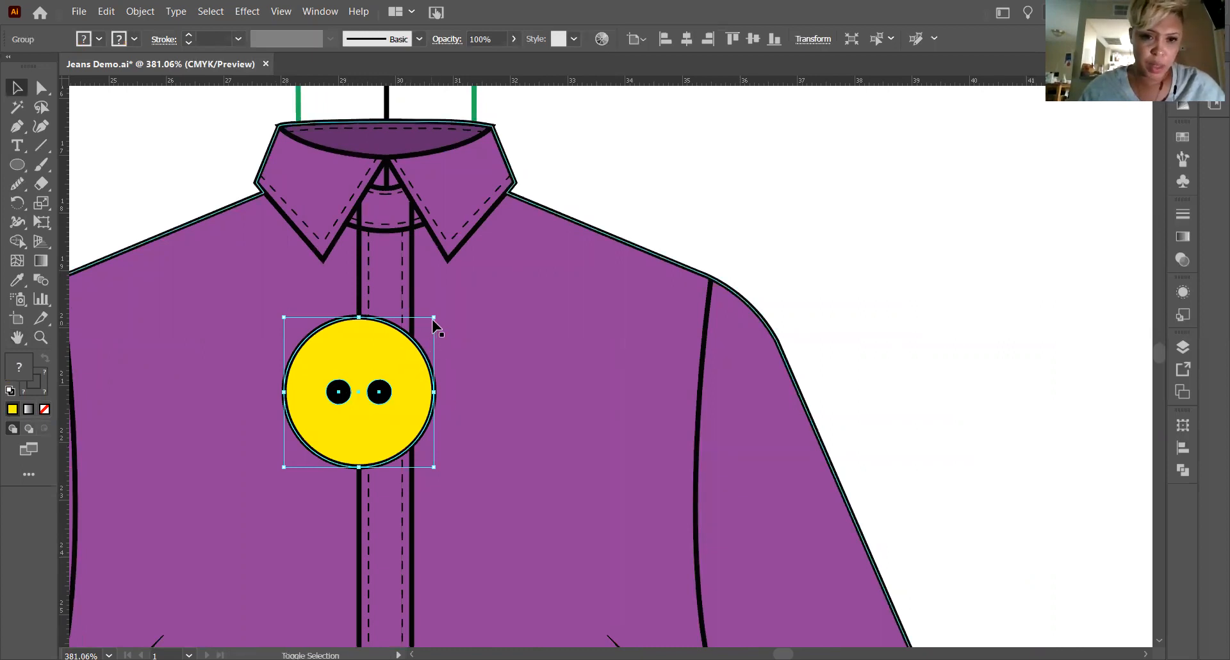
drag(434, 316, 318, 433)
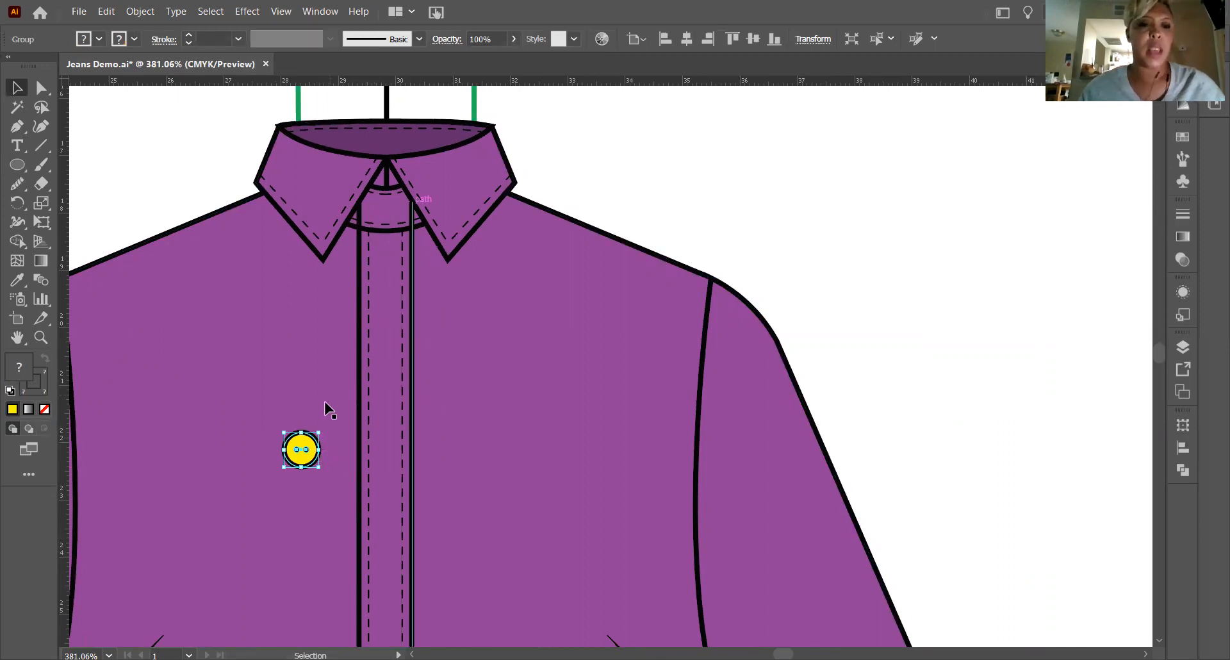
Undo the last scaling of the grouped yellow button and deselect it.
key(ctrl+z)
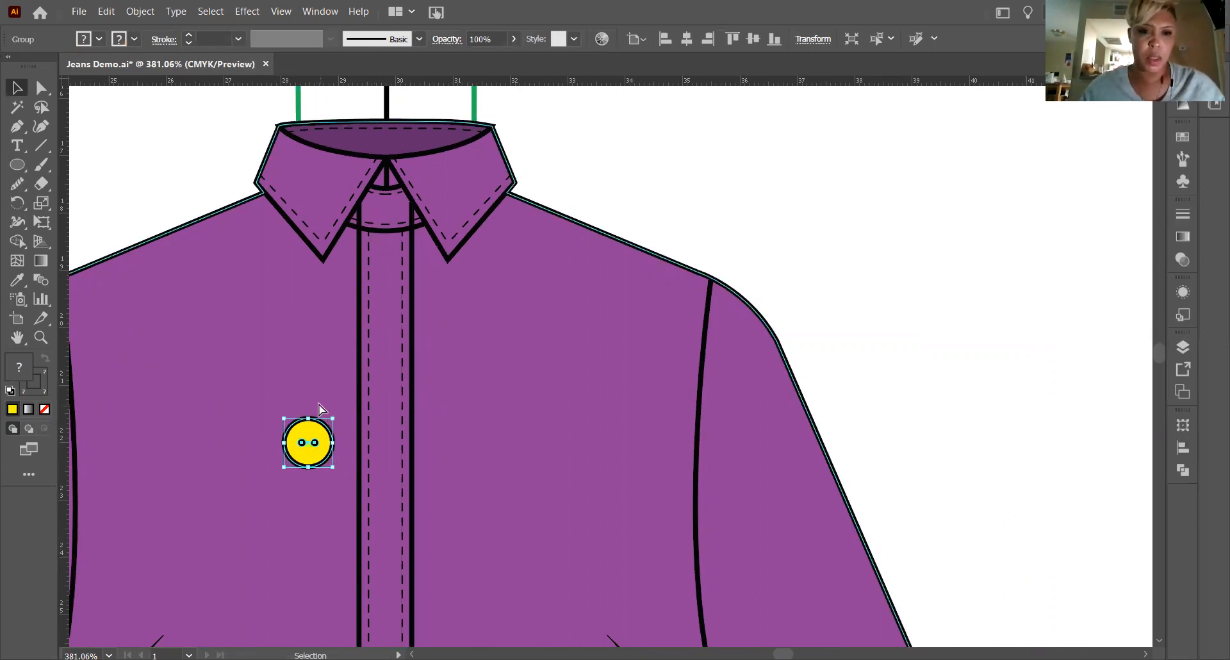
key(ctrl+z)
click(740, 177)
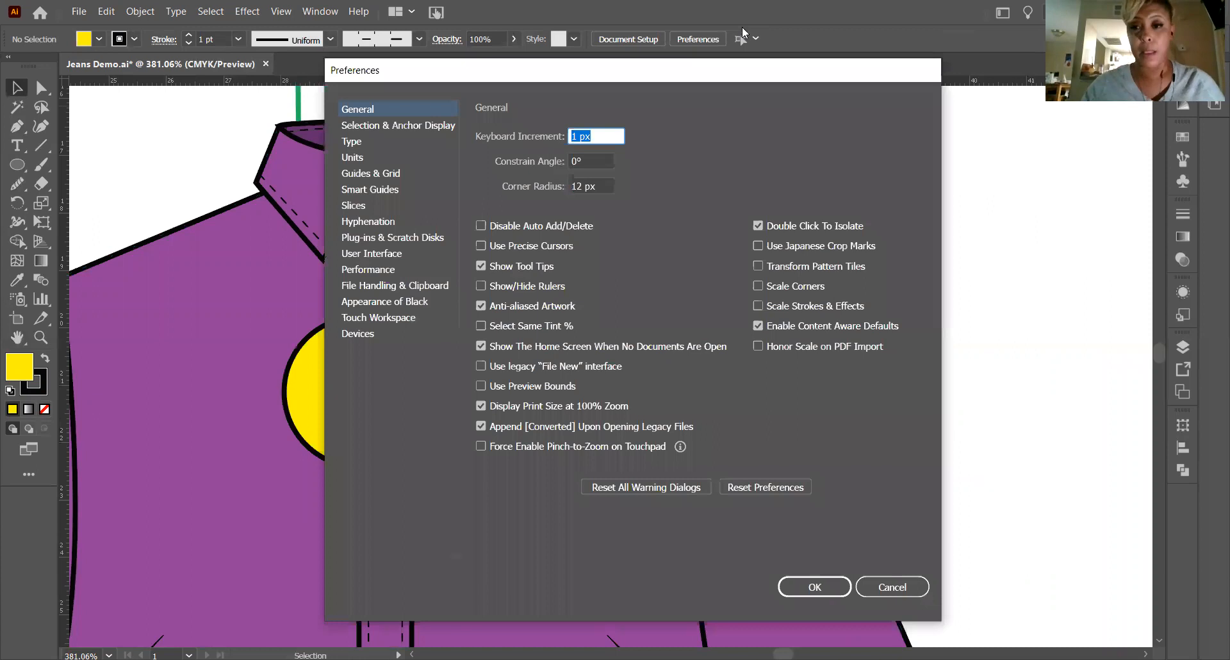
Enable the Scale Strokes & Effects preference.
click(759, 306)
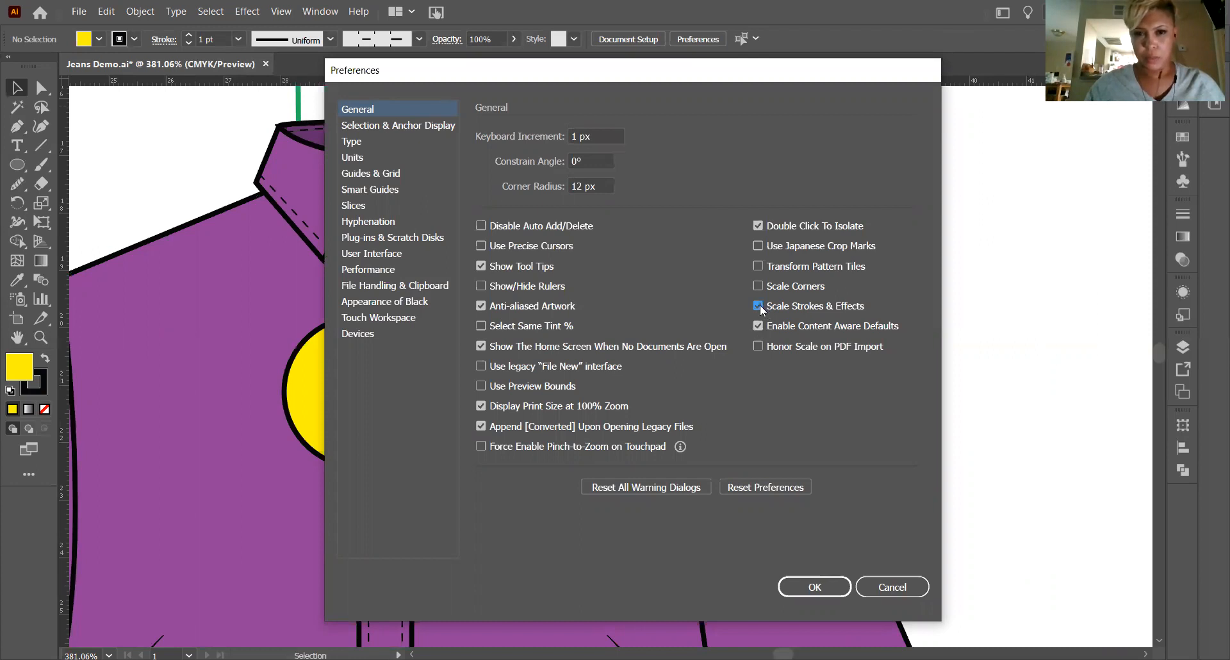
click(758, 305)
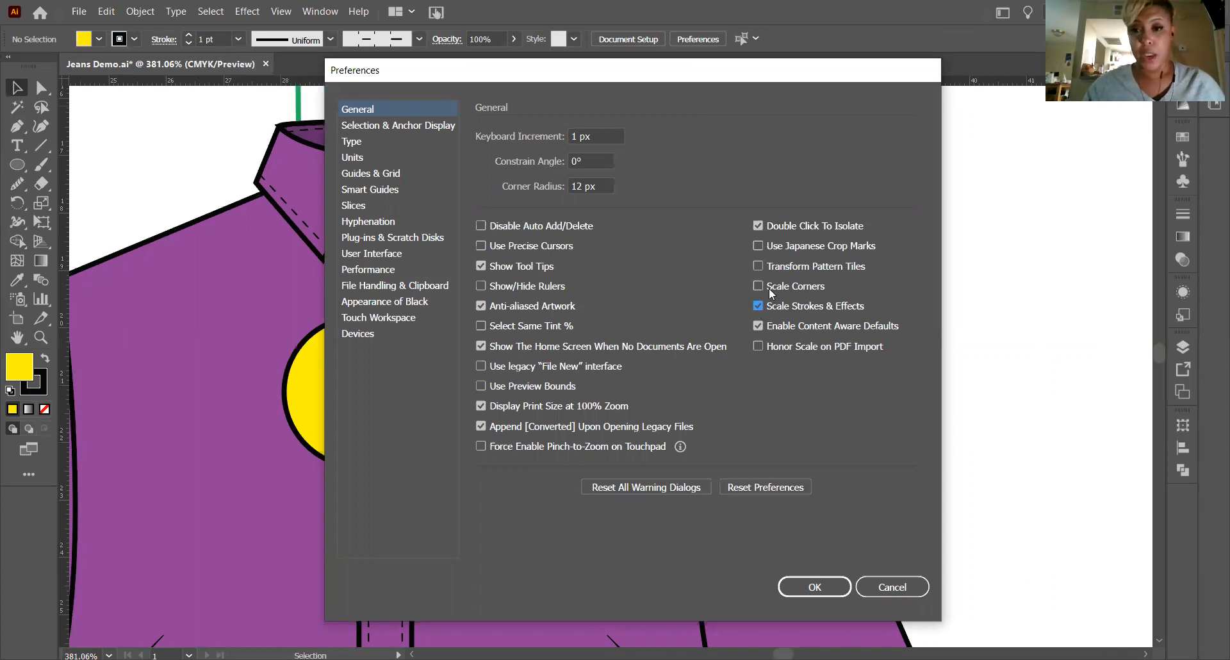
click(802, 585)
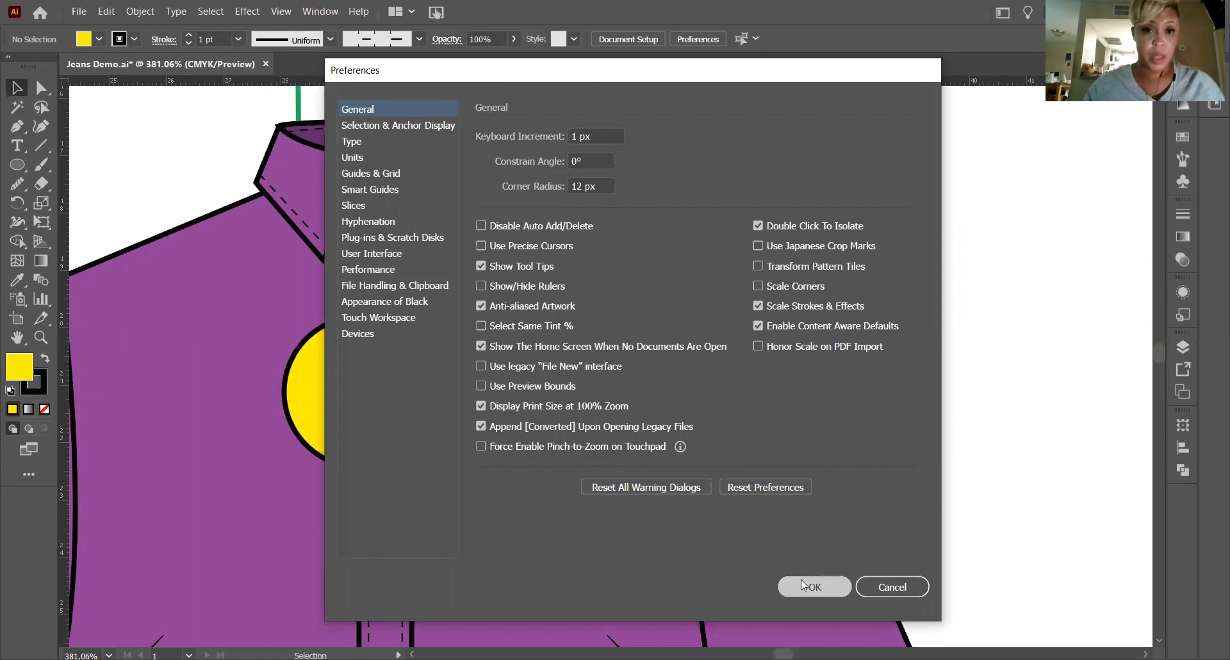
Try scaling the full-size button down proportionally with stroke scaling enabled, and undo it.
click(364, 354)
drag(433, 317, 329, 423)
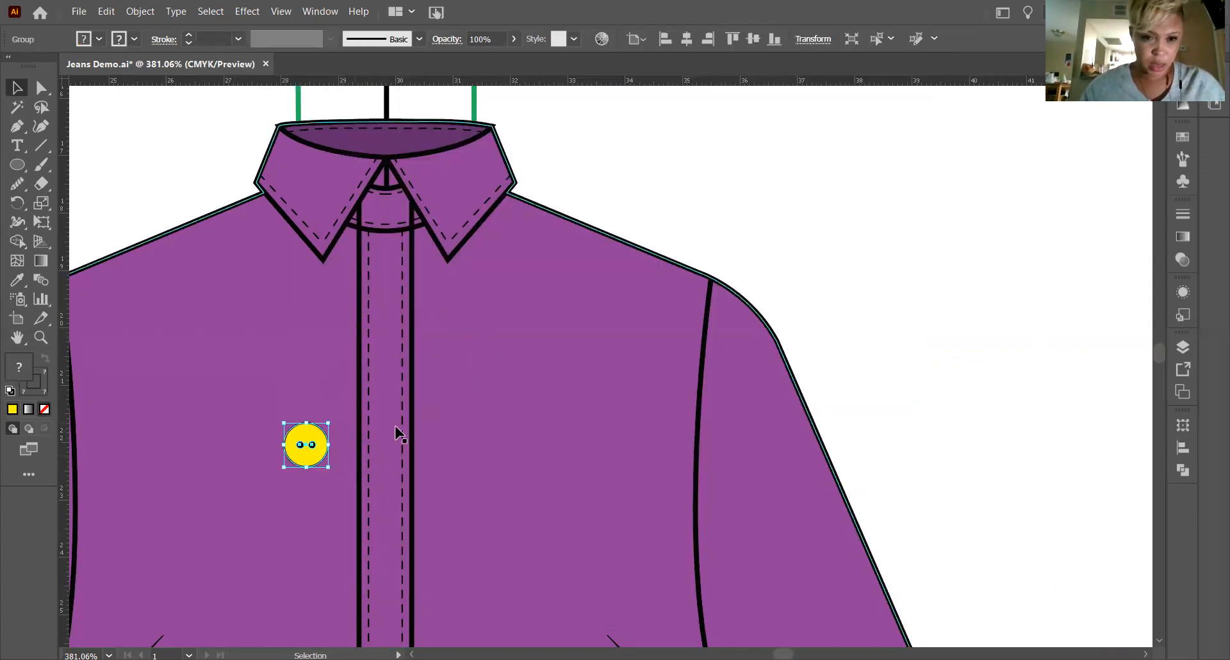
click(648, 155)
key(ctrl+z)
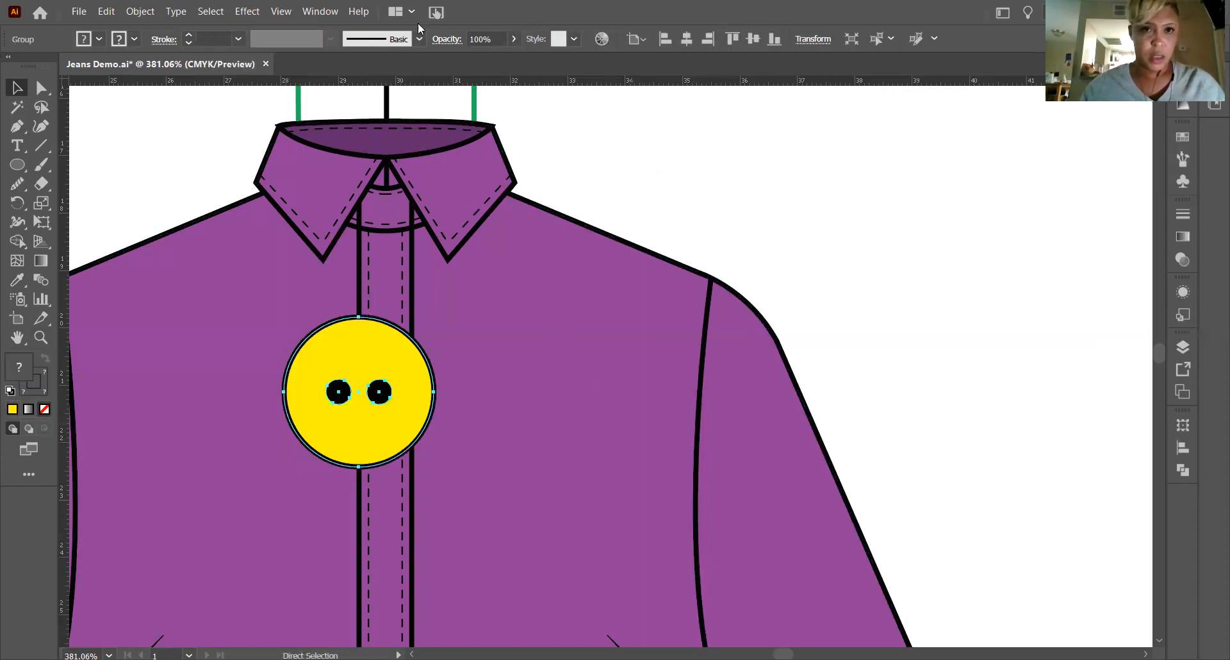
Turn off the Scale Strokes & Effects preference with nothing selected.
click(731, 160)
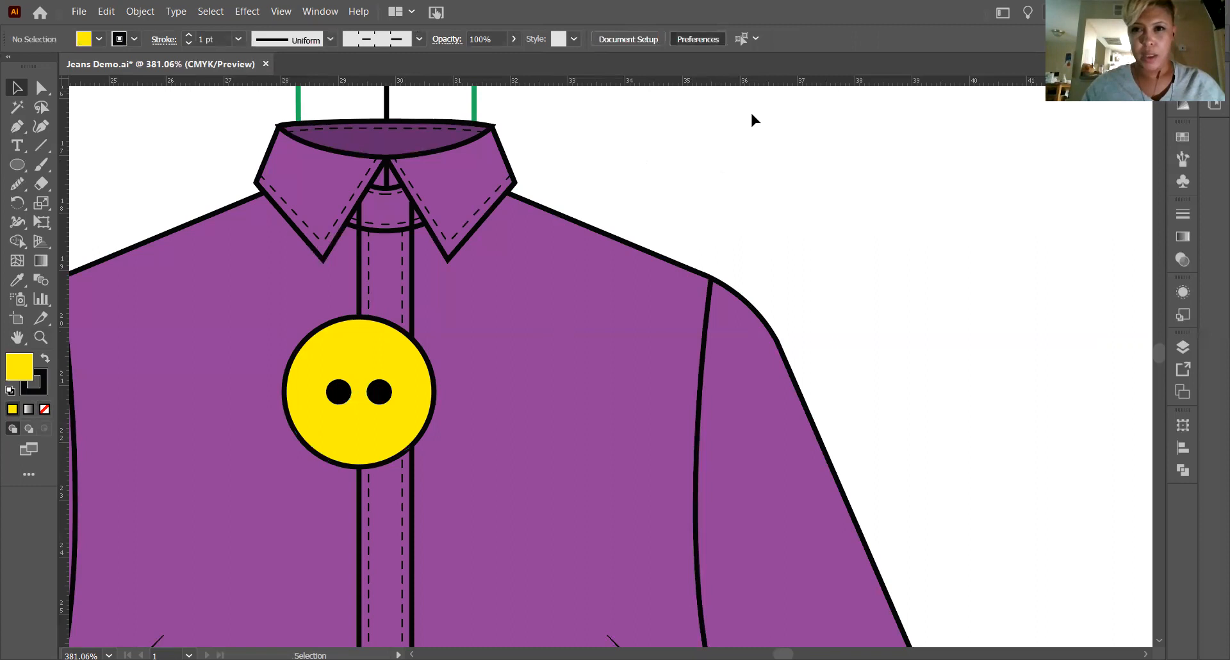
key(ctrl+k)
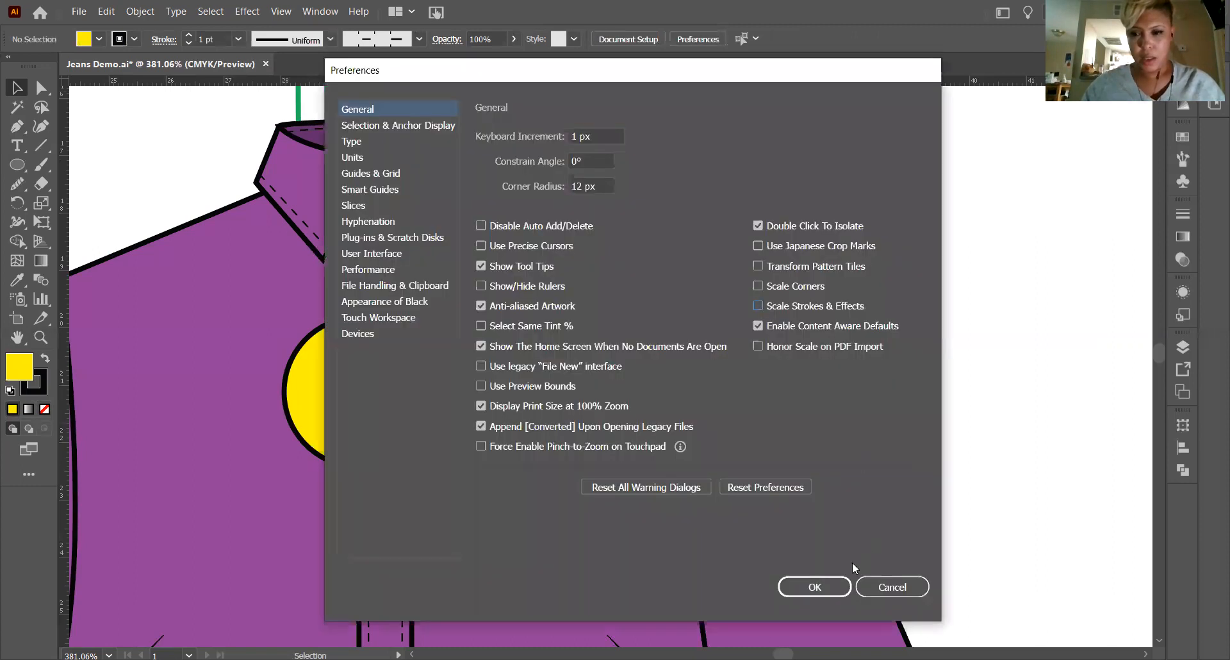
click(874, 587)
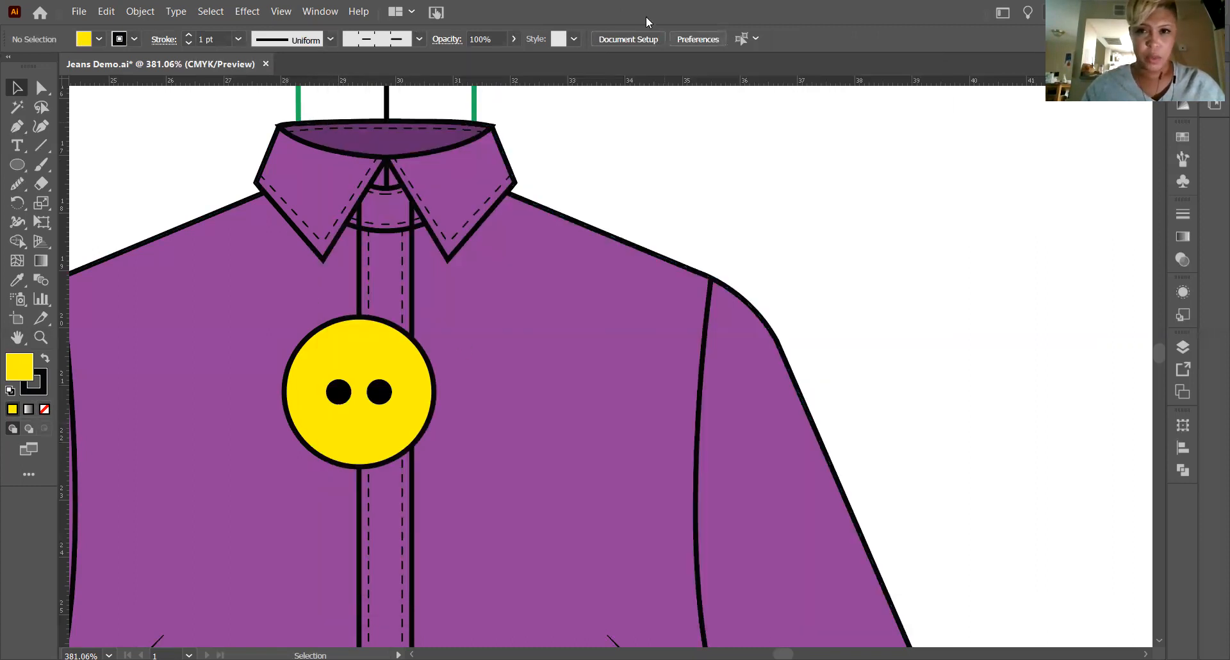
key(ctrl+k)
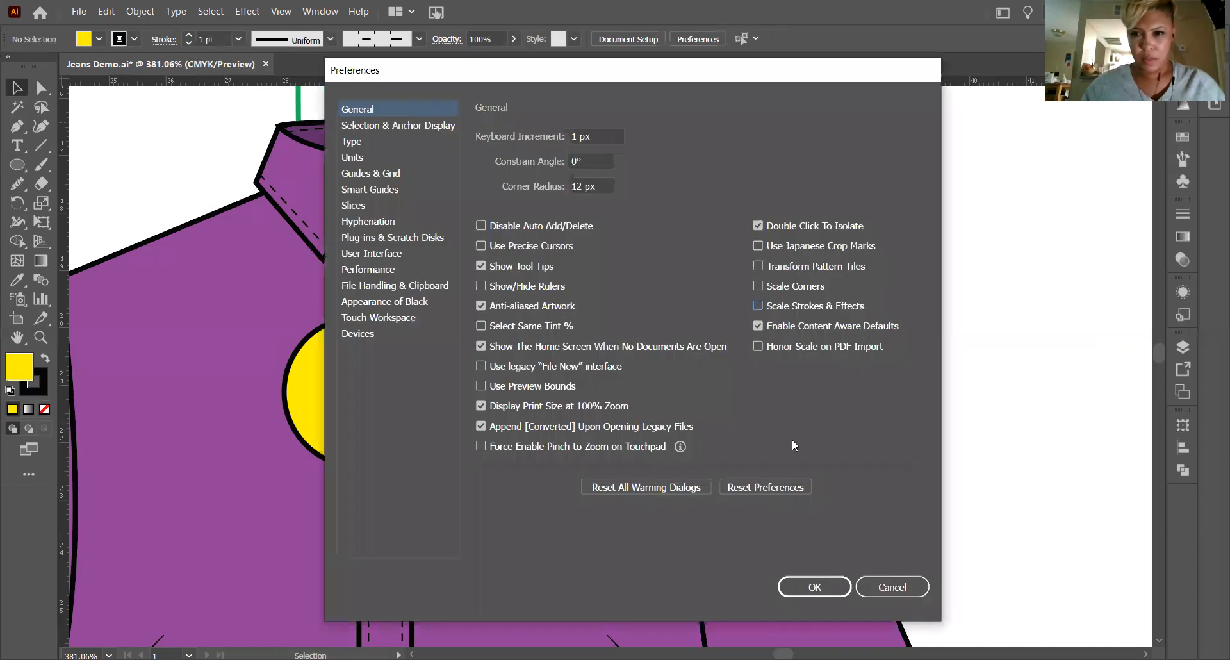
click(811, 587)
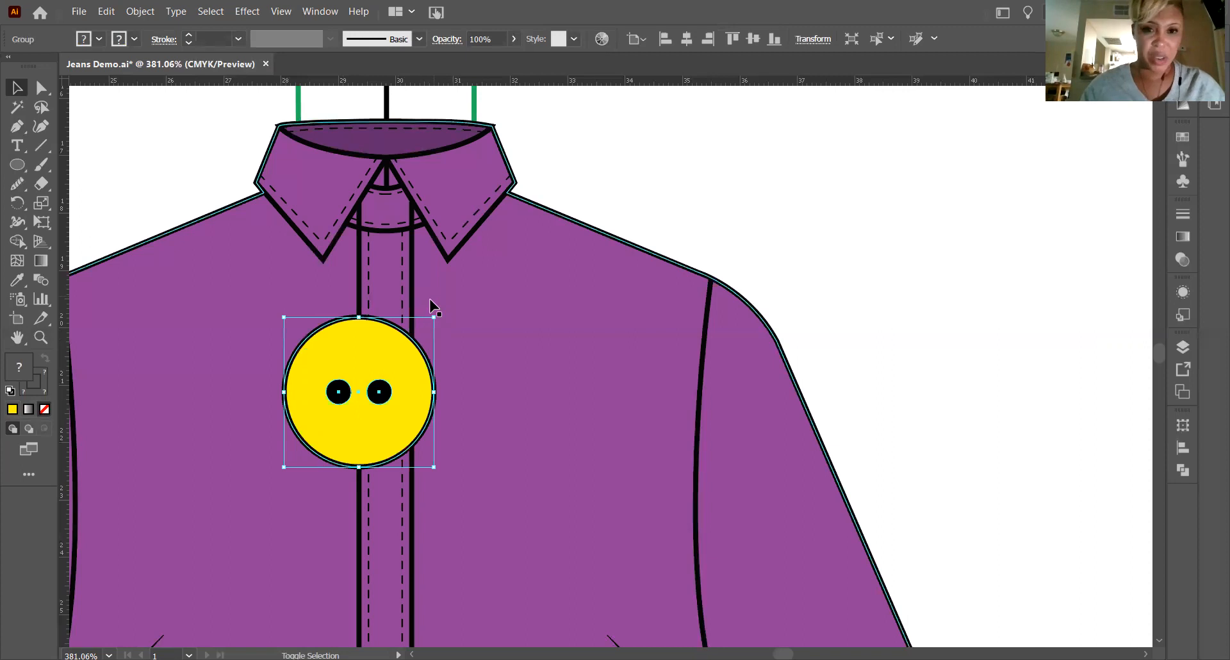
Try scaling the button down proportionally with stroke scaling off, undo it and deselect the button.
drag(434, 316, 332, 419)
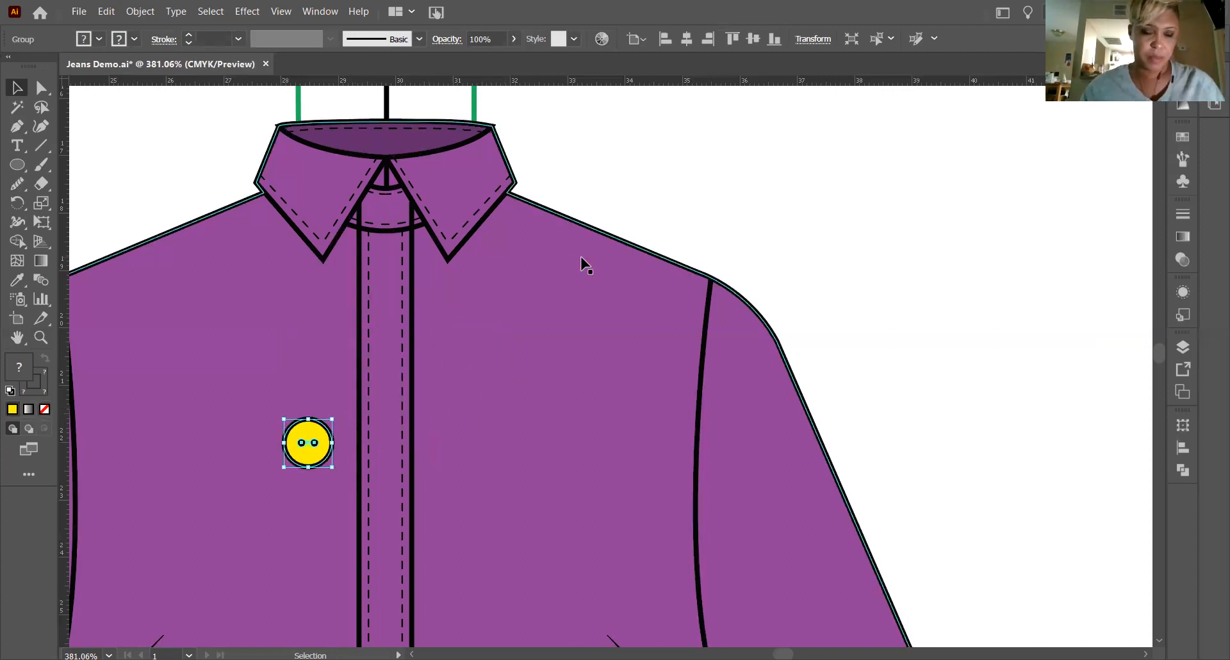
key(ctrl+z)
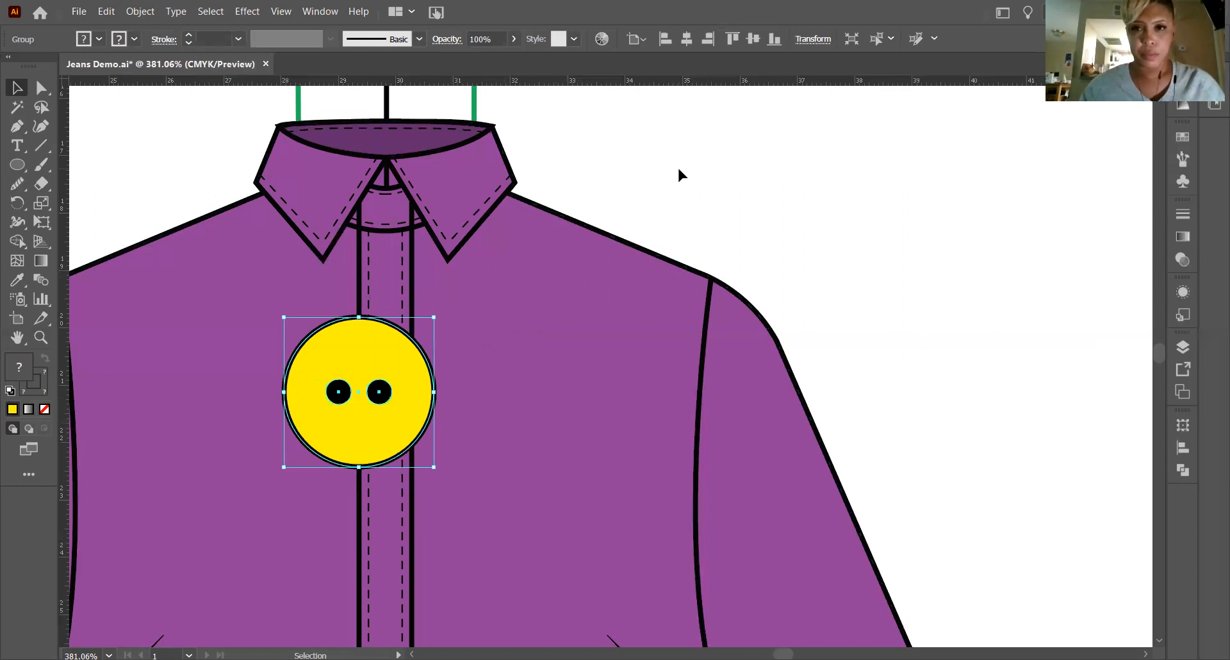
click(681, 114)
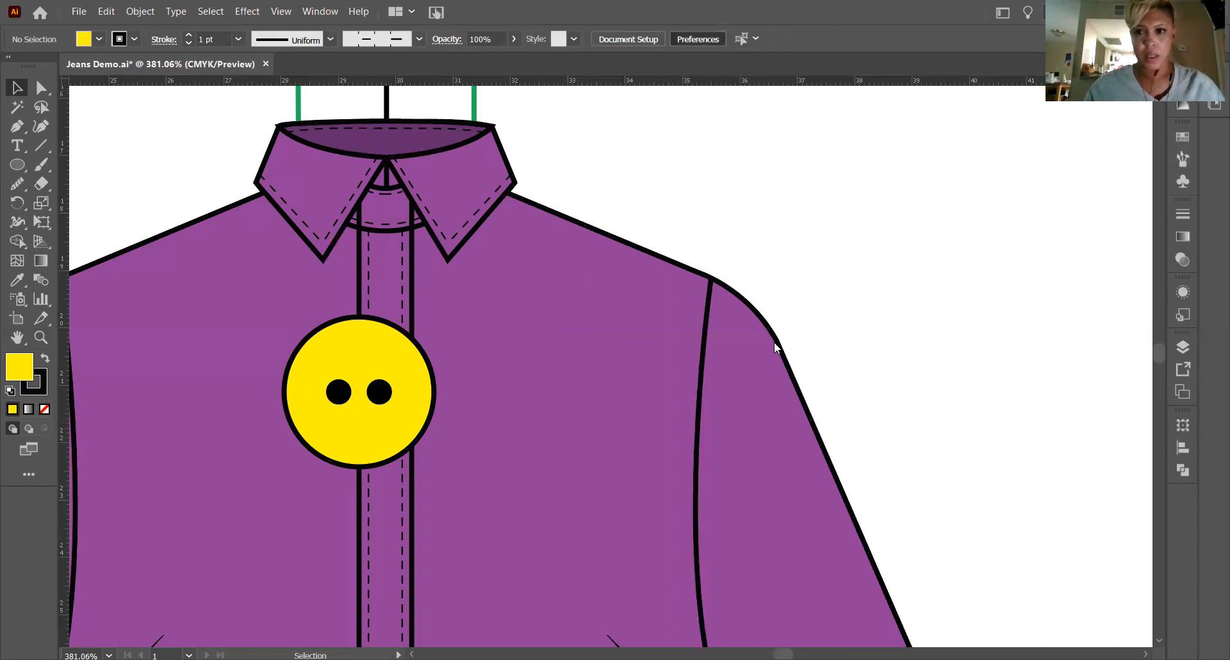
Turn the Scale Strokes & Effects preference back on.
key(ctrl+k)
click(759, 306)
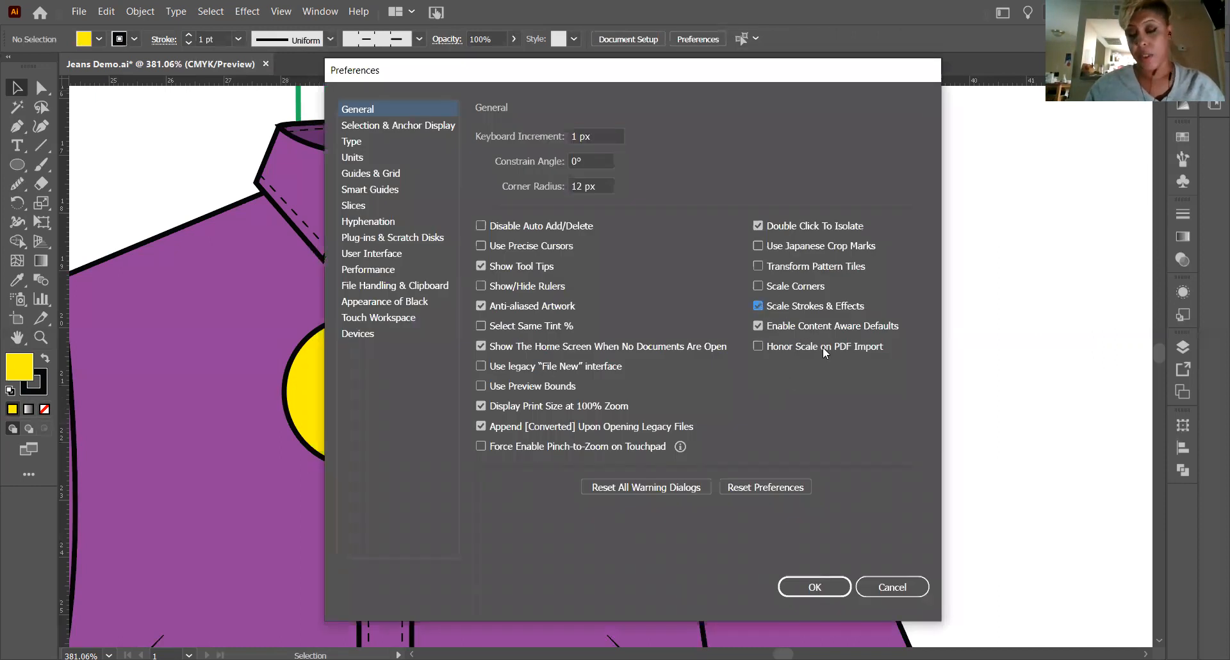
click(811, 592)
Scale the button down proportionally to about the width between the placket's two stitch lines, and deselect it.
click(372, 382)
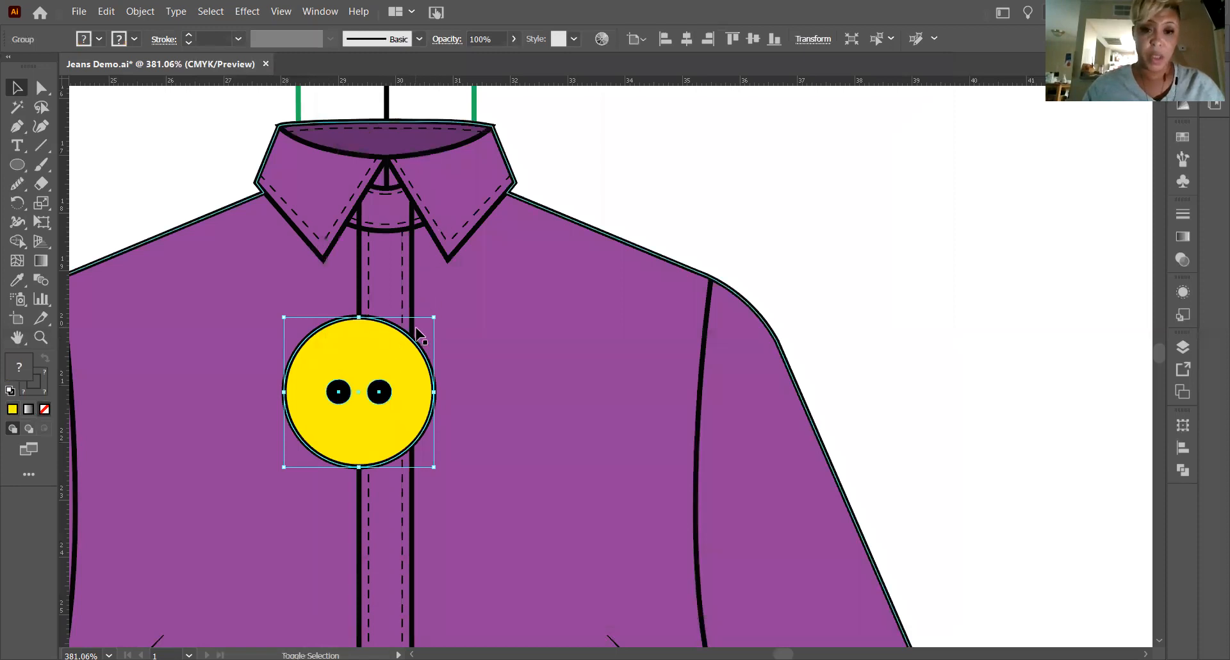
drag(433, 316, 330, 428)
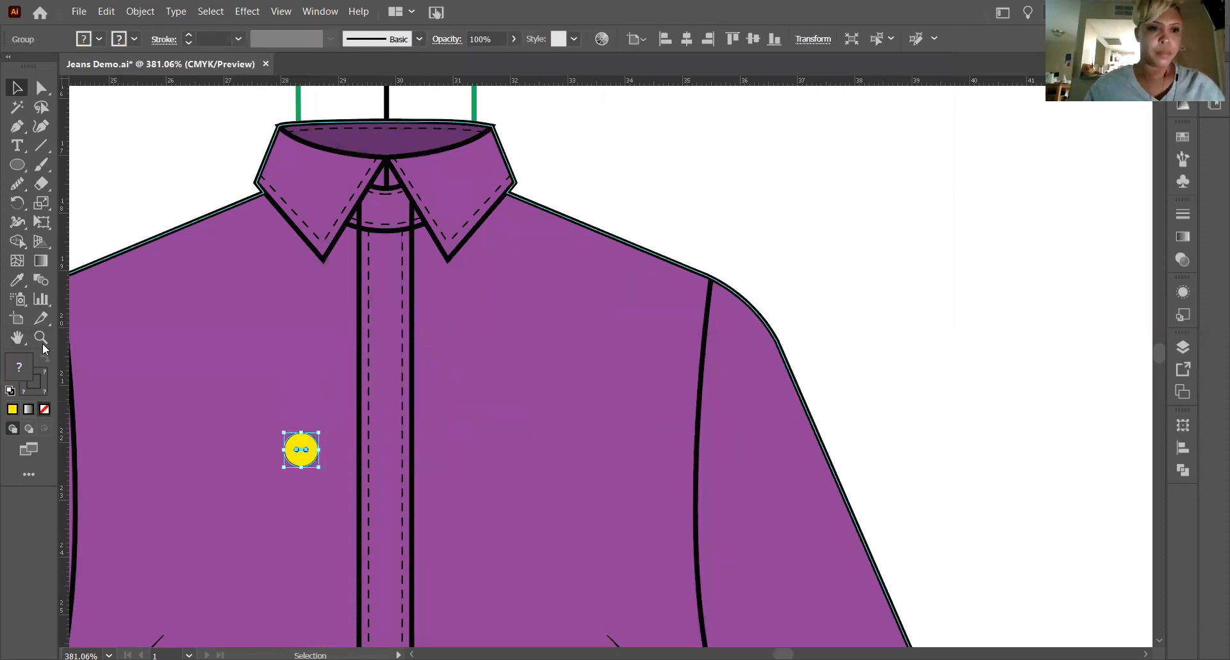
click(677, 157)
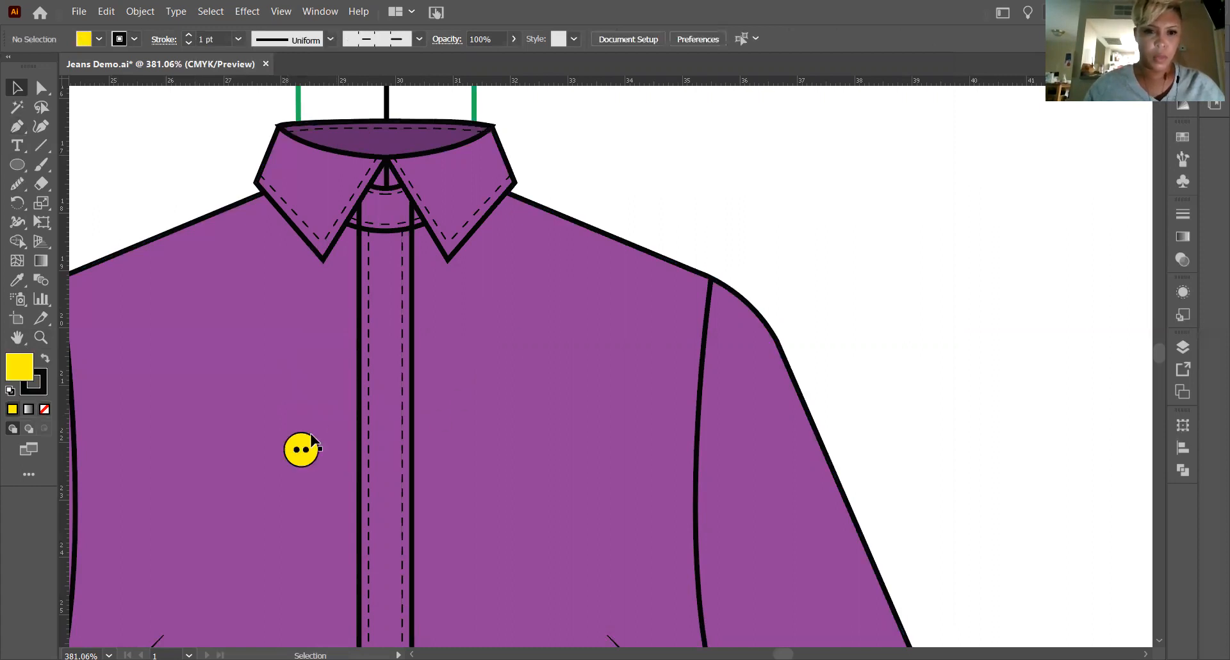
Move the button onto the placket and up onto the collar stand between the collar points, and deselect it.
click(301, 453)
drag(302, 463, 383, 317)
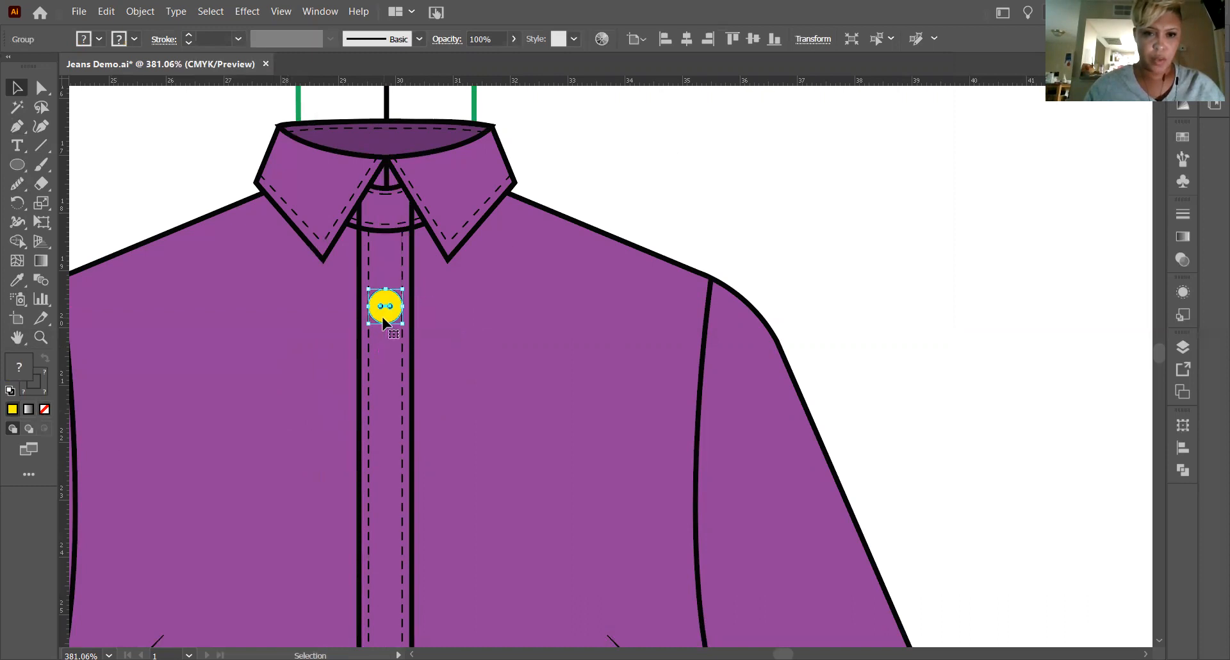
click(687, 183)
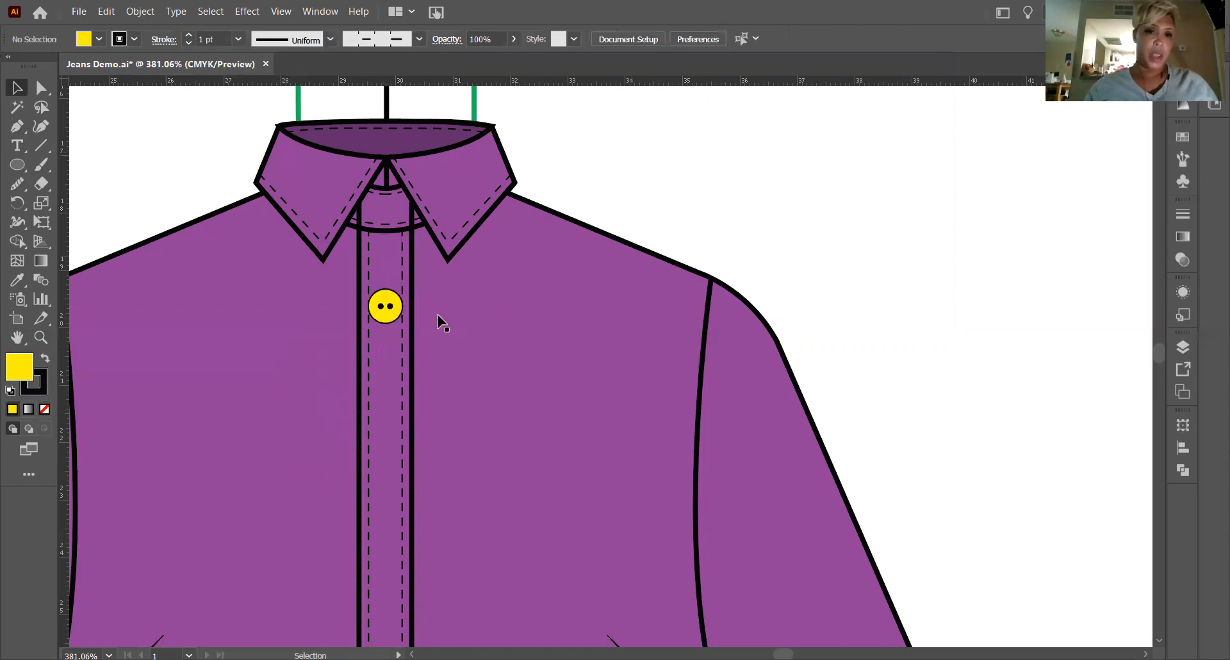
click(390, 313)
drag(391, 314, 389, 224)
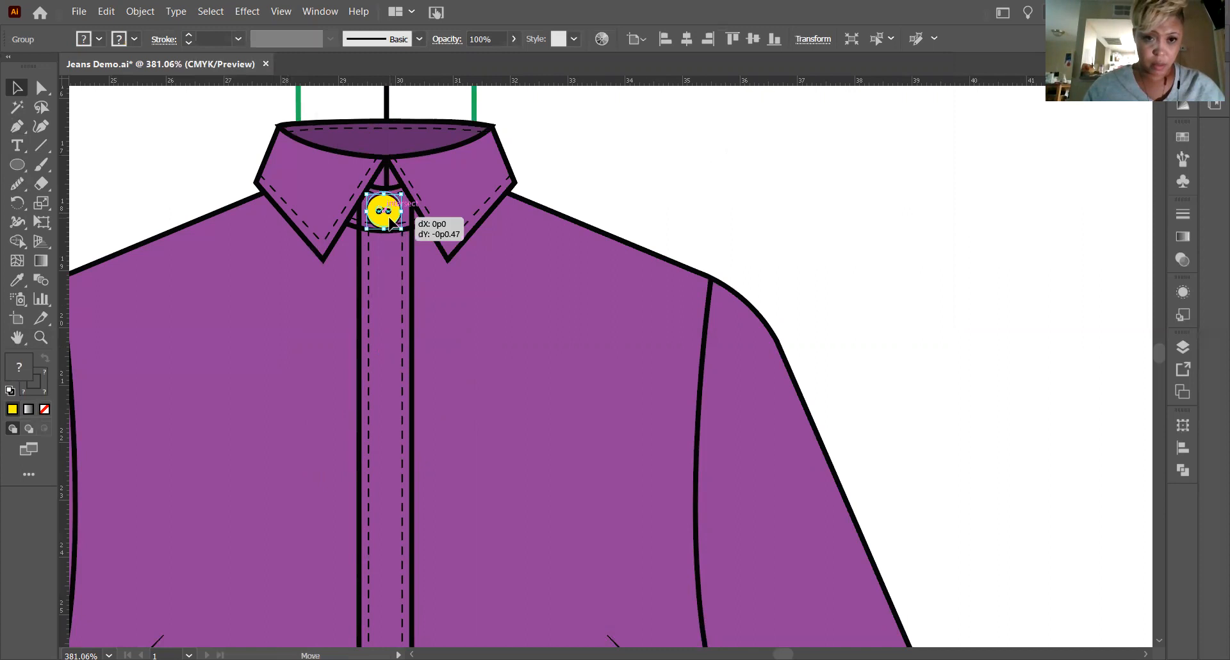
click(628, 176)
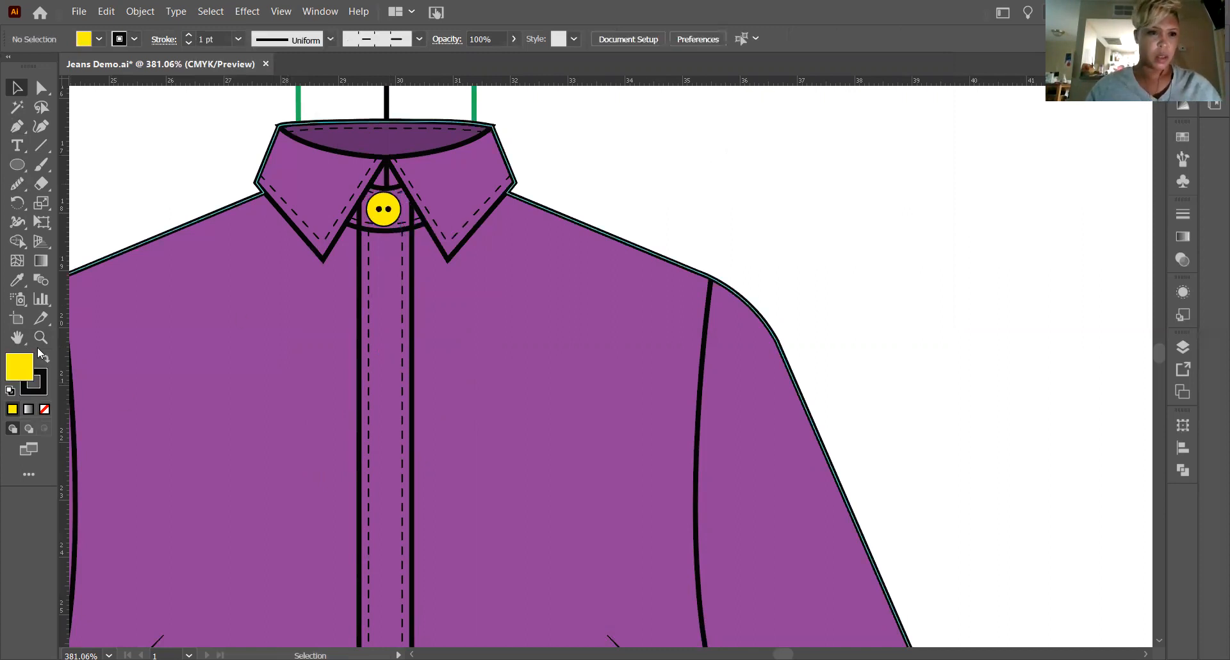
Fine-tune the button's position so it sits centred on the collar stand above the placket, and deselect it.
click(40, 337)
click(378, 182)
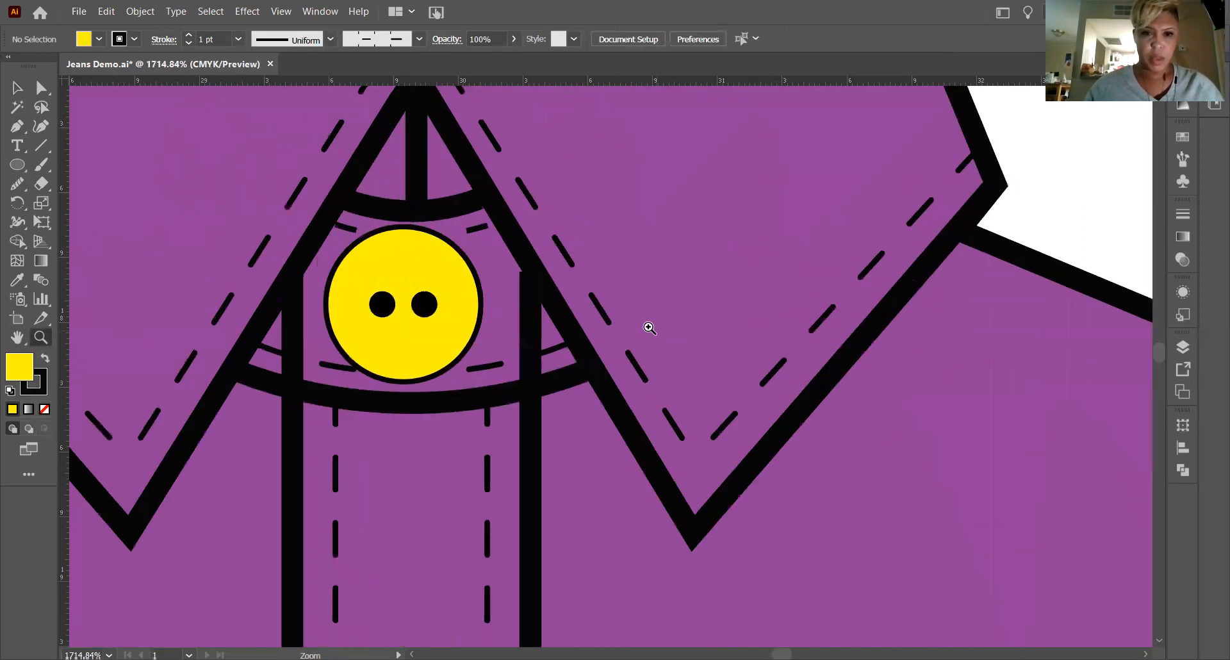
key(v)
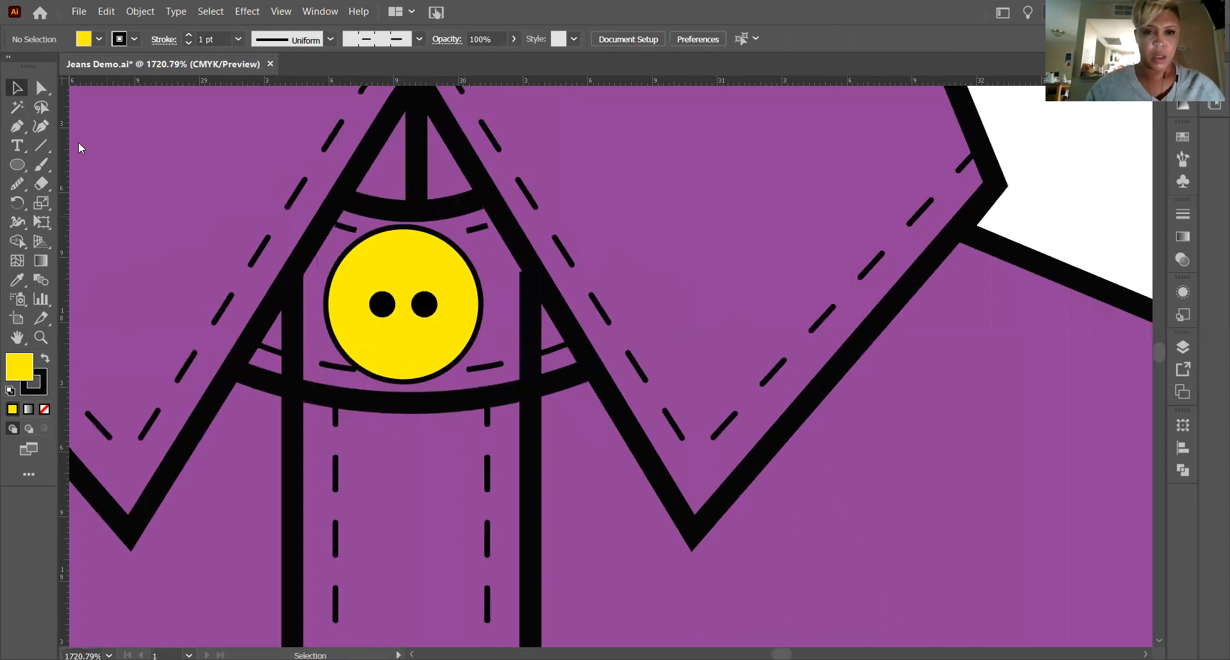
click(407, 268)
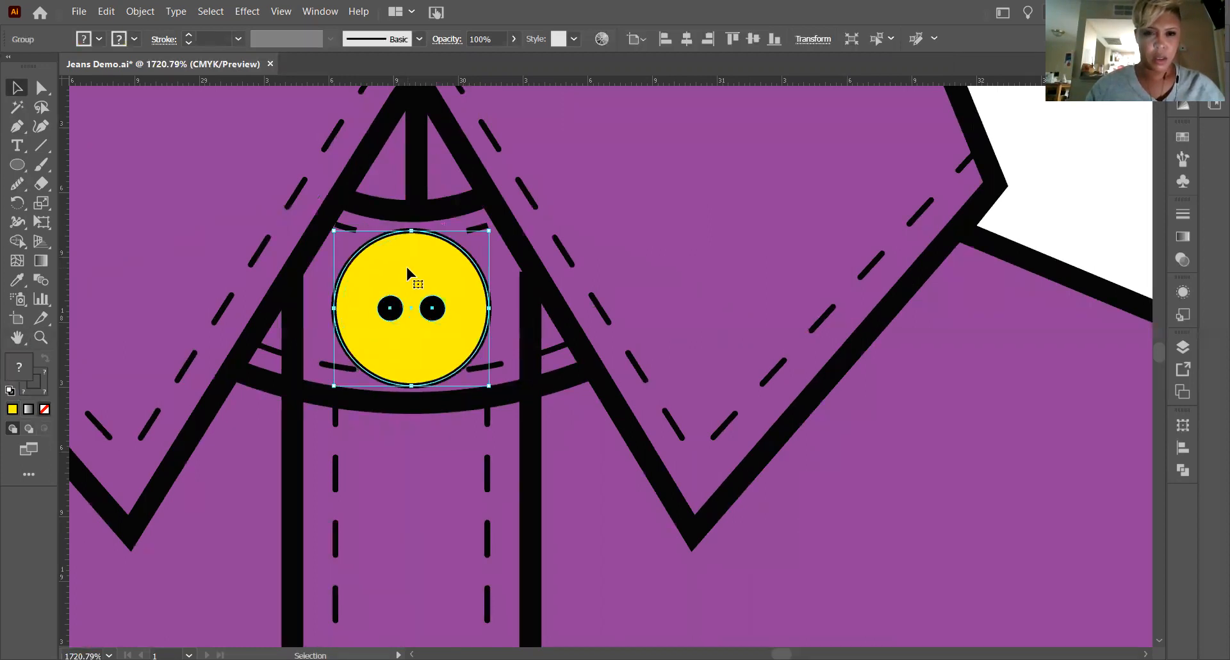
drag(406, 268, 405, 265)
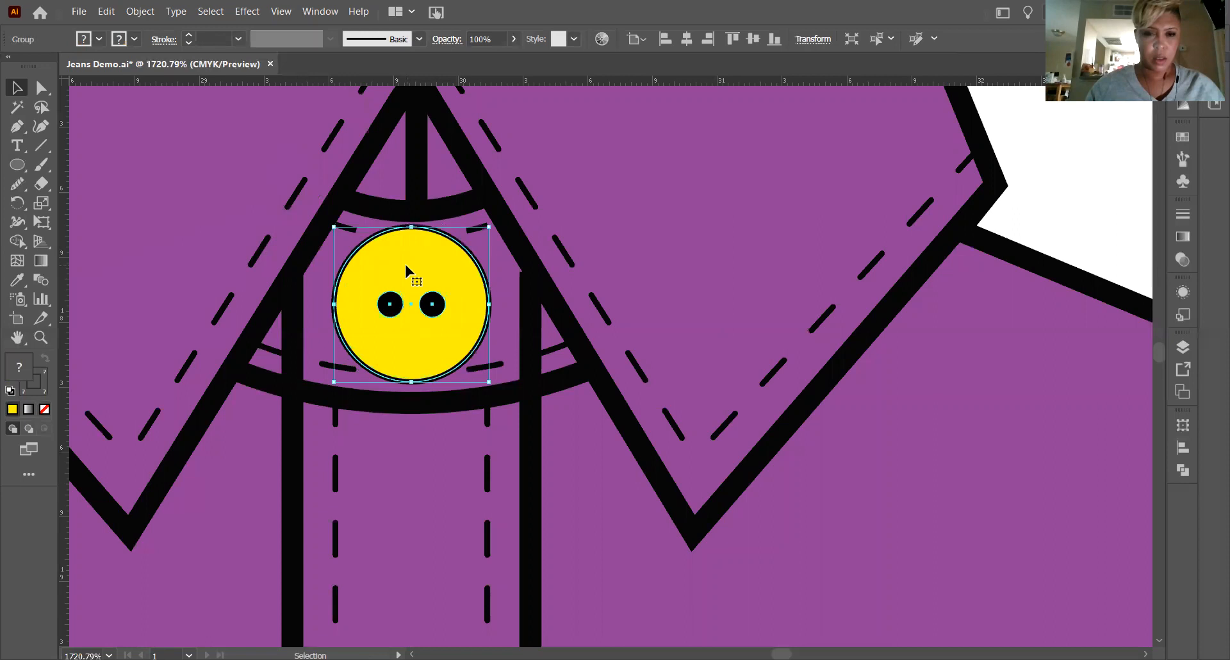
click(1043, 138)
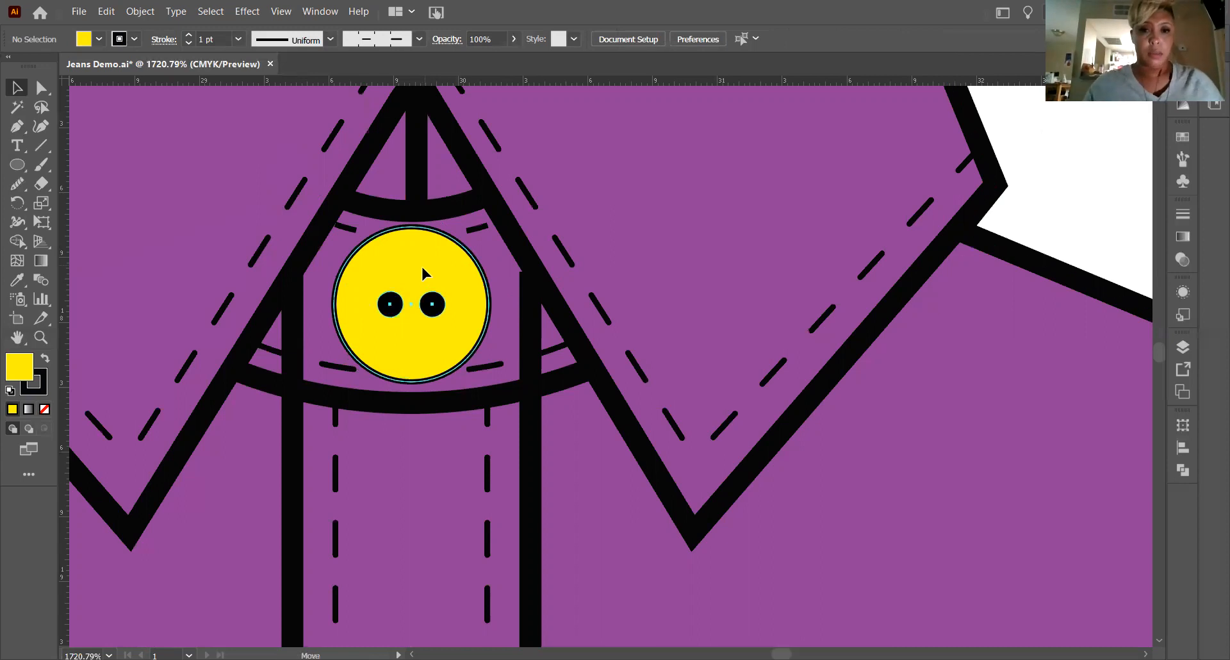
drag(422, 272, 422, 277)
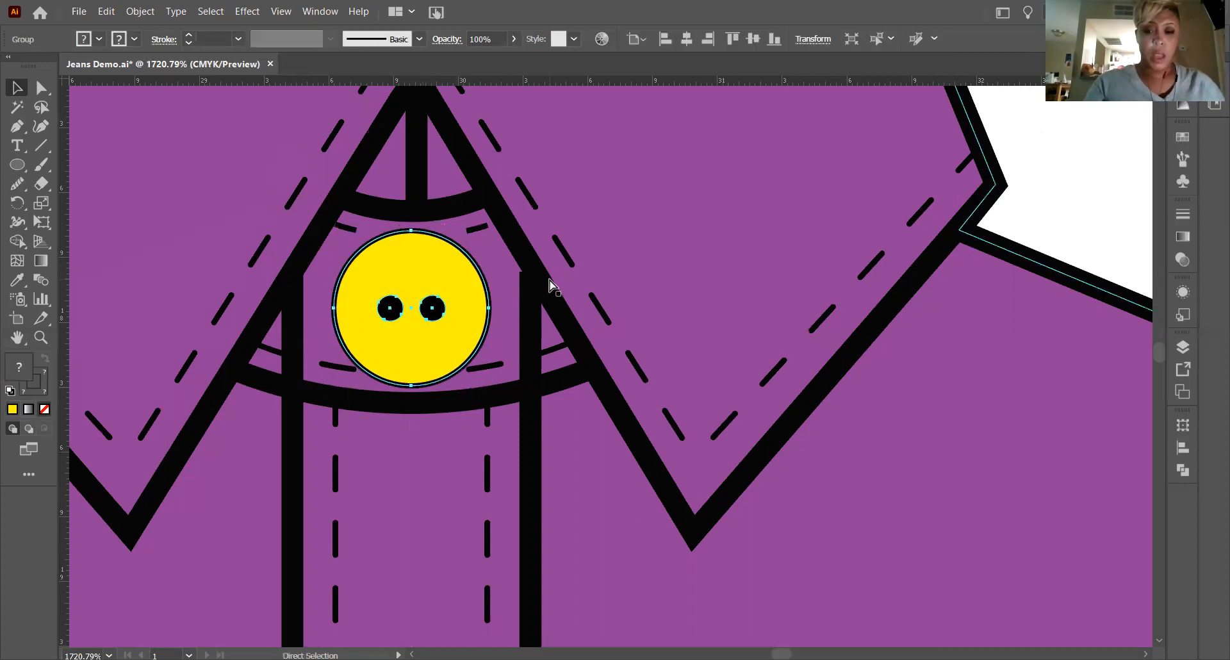
key(ctrl+minus)
key(ctrl+minus)
key(ctrl+minus)
key(ctrl+minus)
key(ctrl+minus)
key(ctrl+minus)
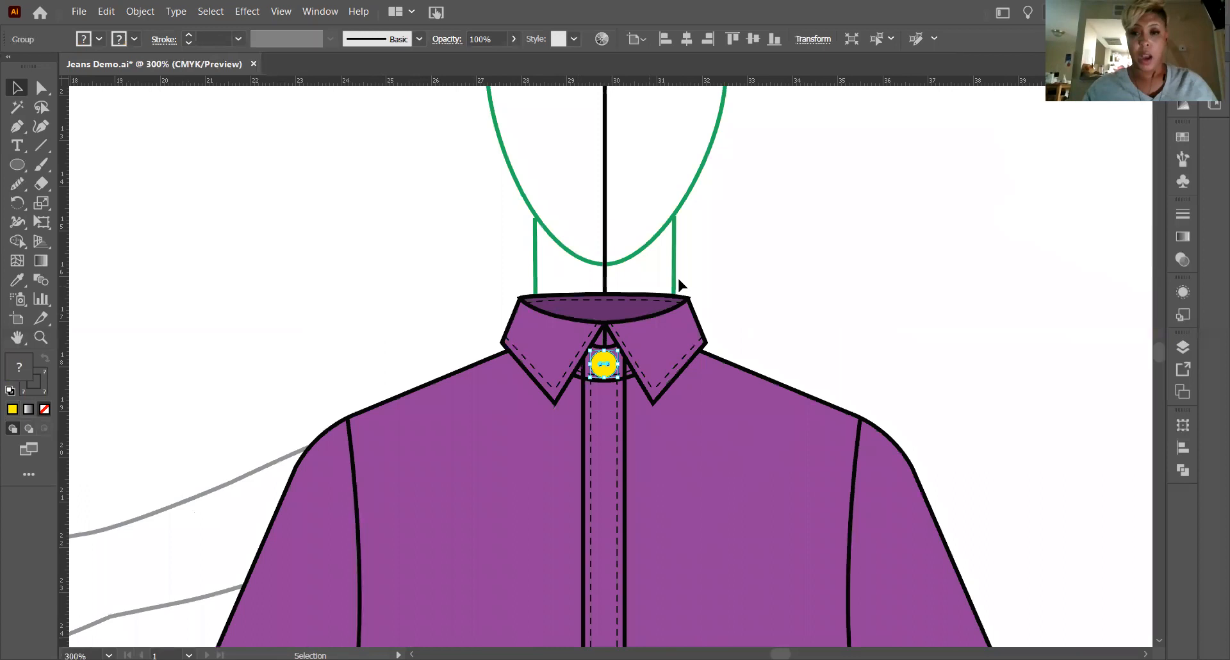
click(777, 250)
click(613, 371)
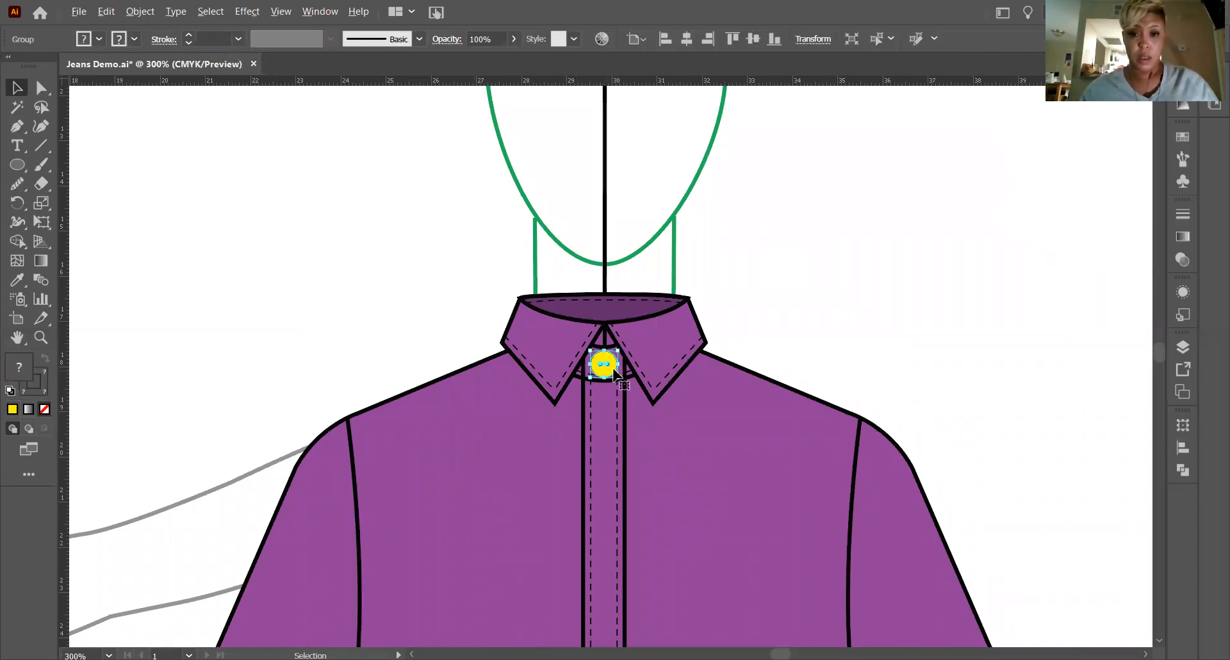
click(867, 278)
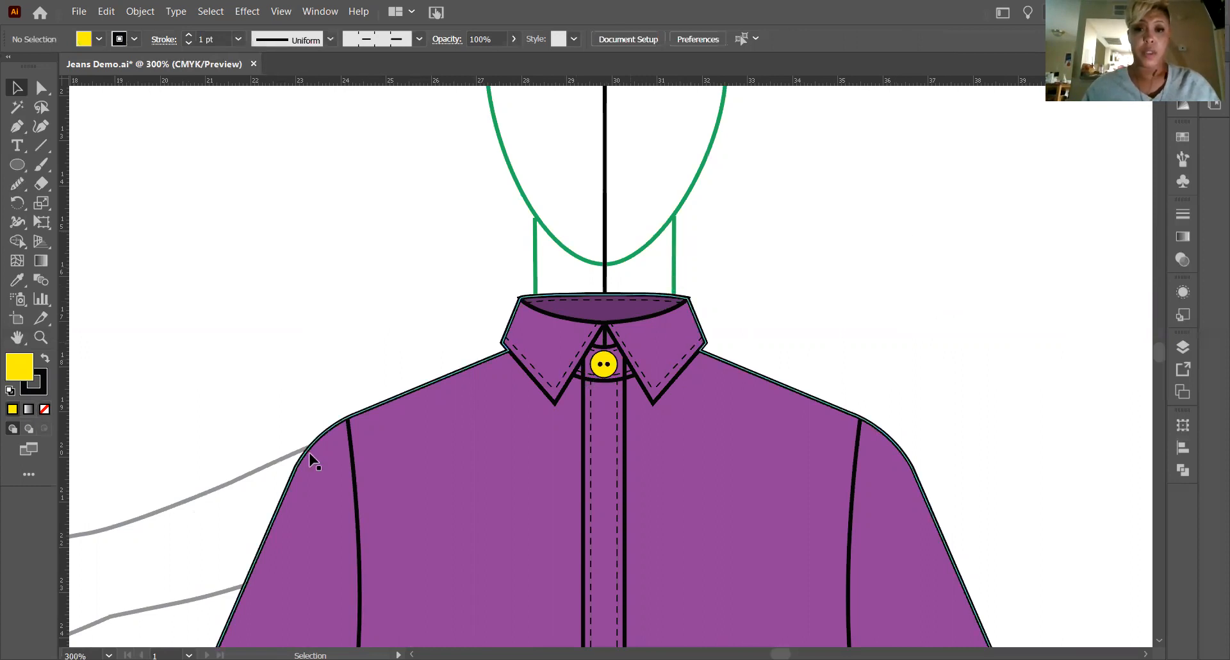
scroll(698, 346, down, 3)
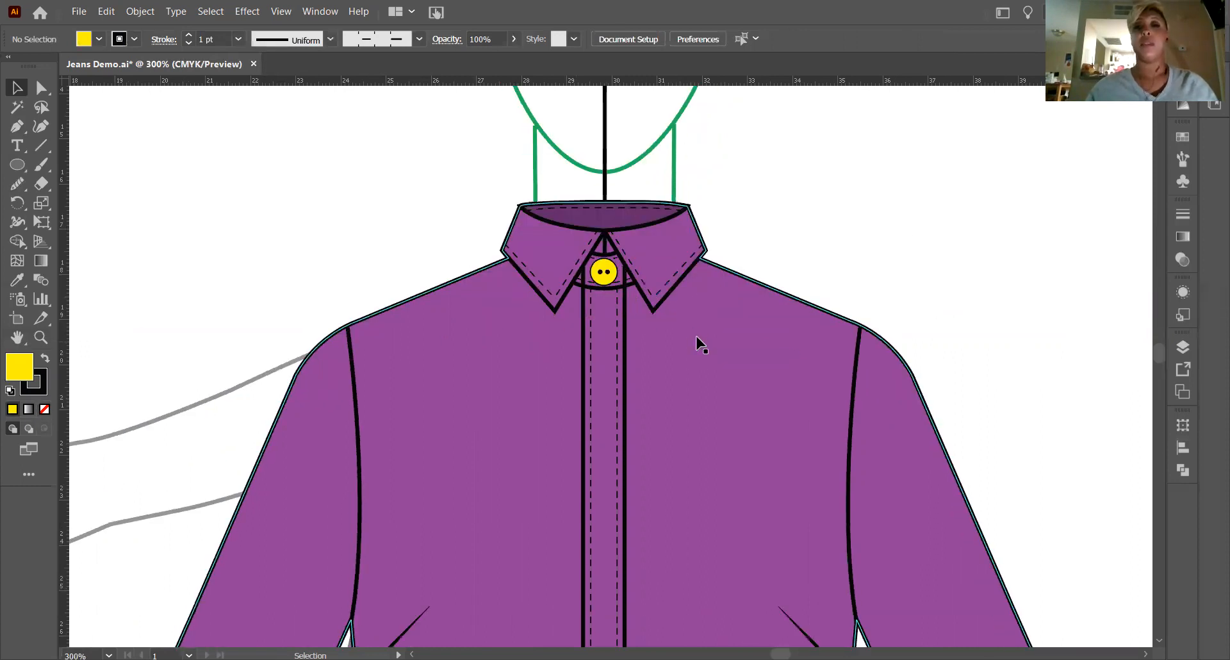
click(613, 279)
right_click(613, 281)
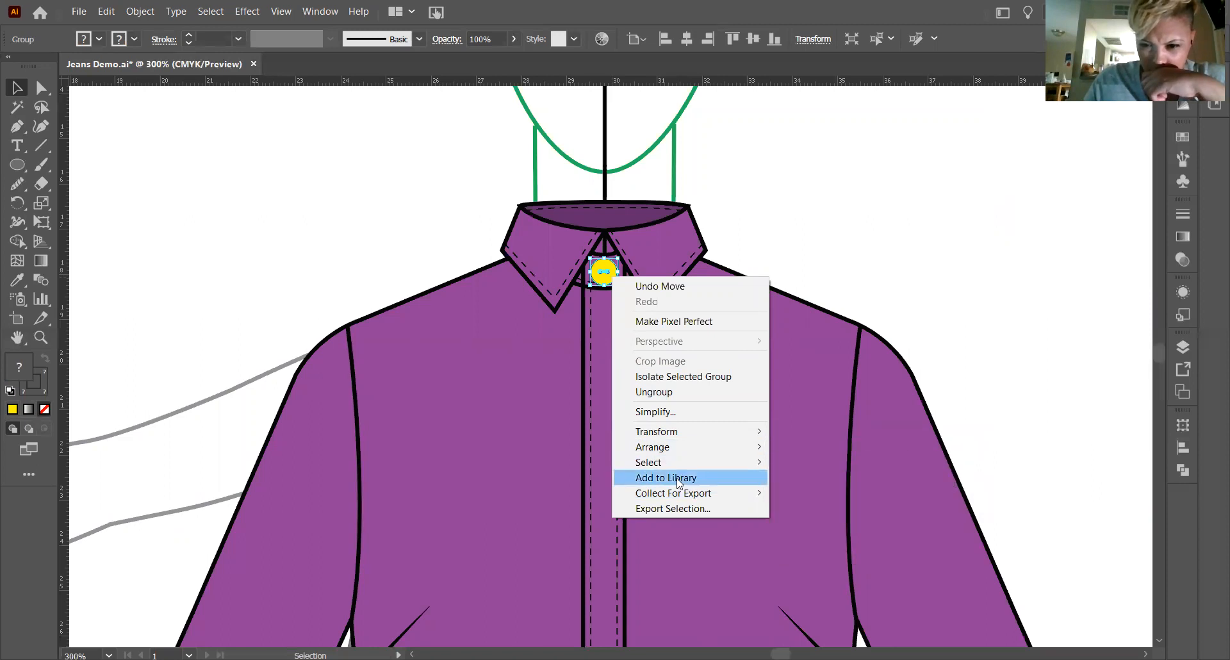
click(777, 234)
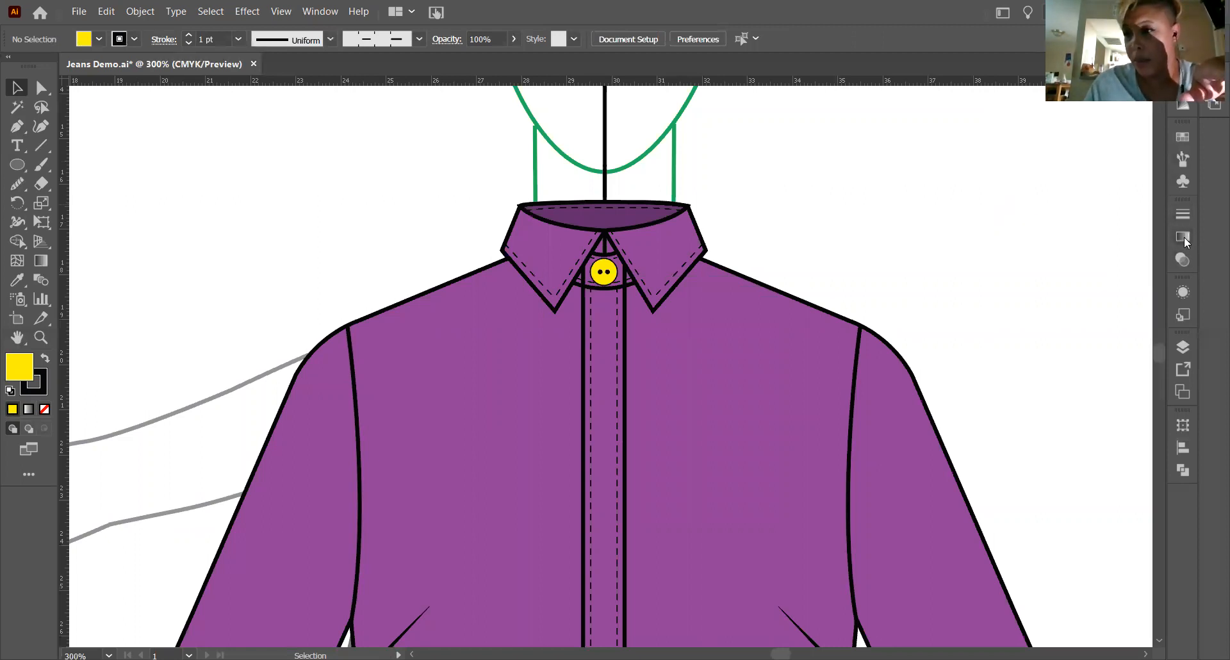
click(1183, 259)
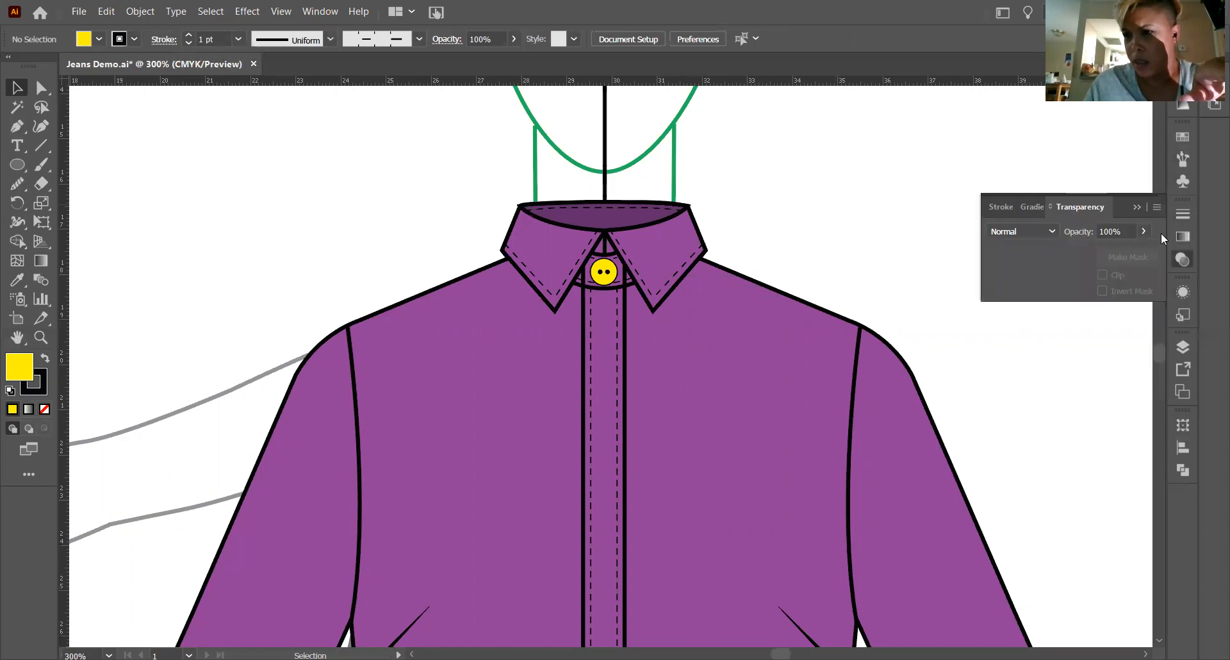
click(1135, 209)
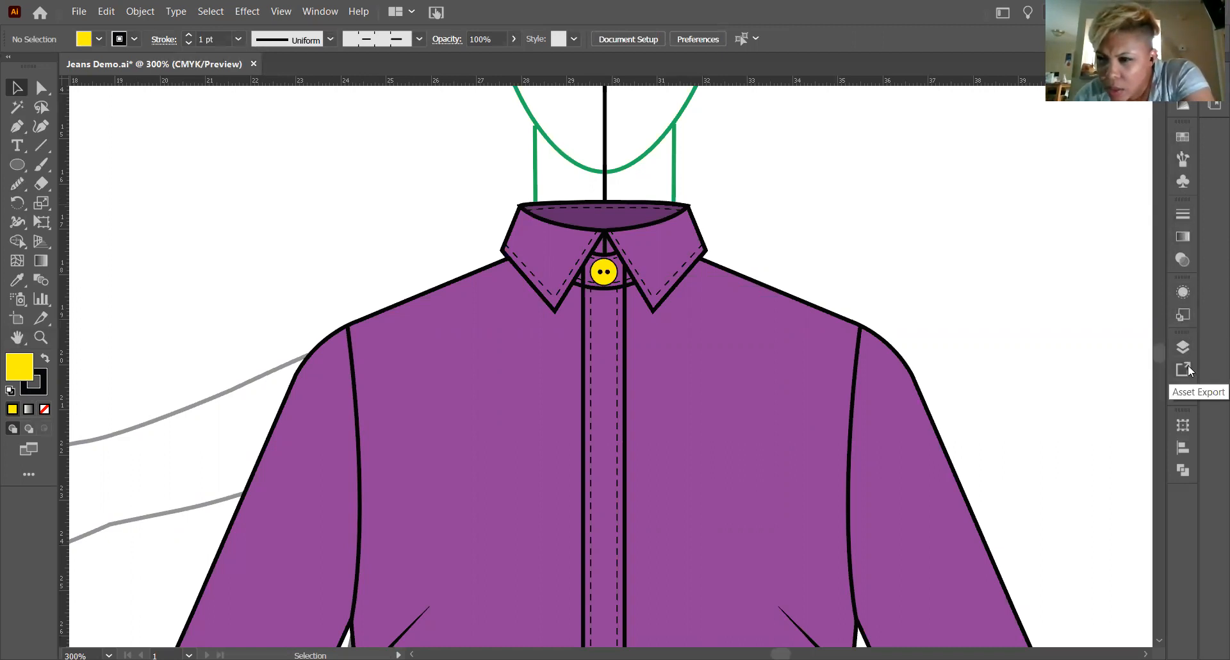
click(137, 12)
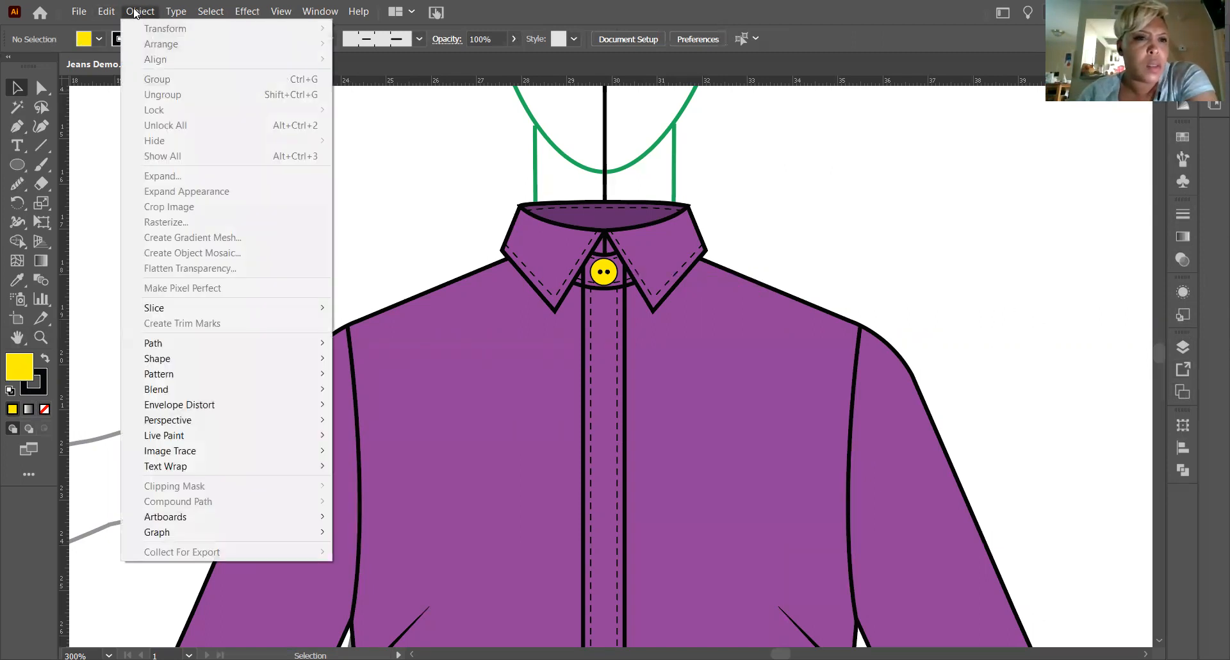
click(777, 239)
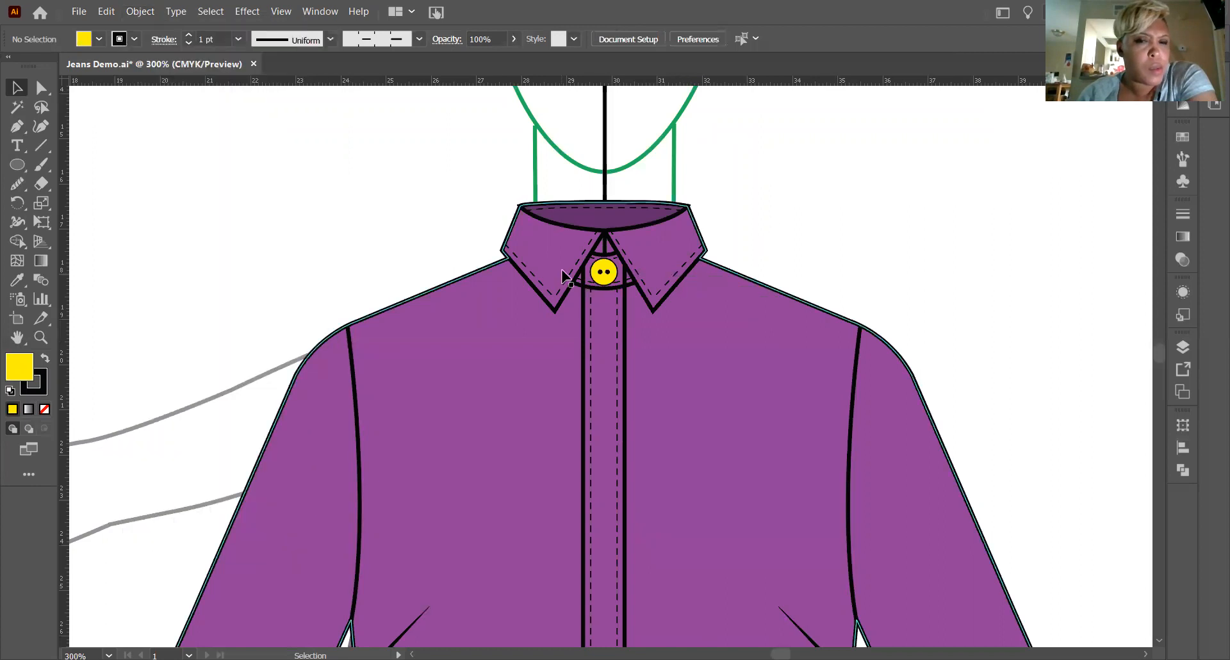
click(604, 271)
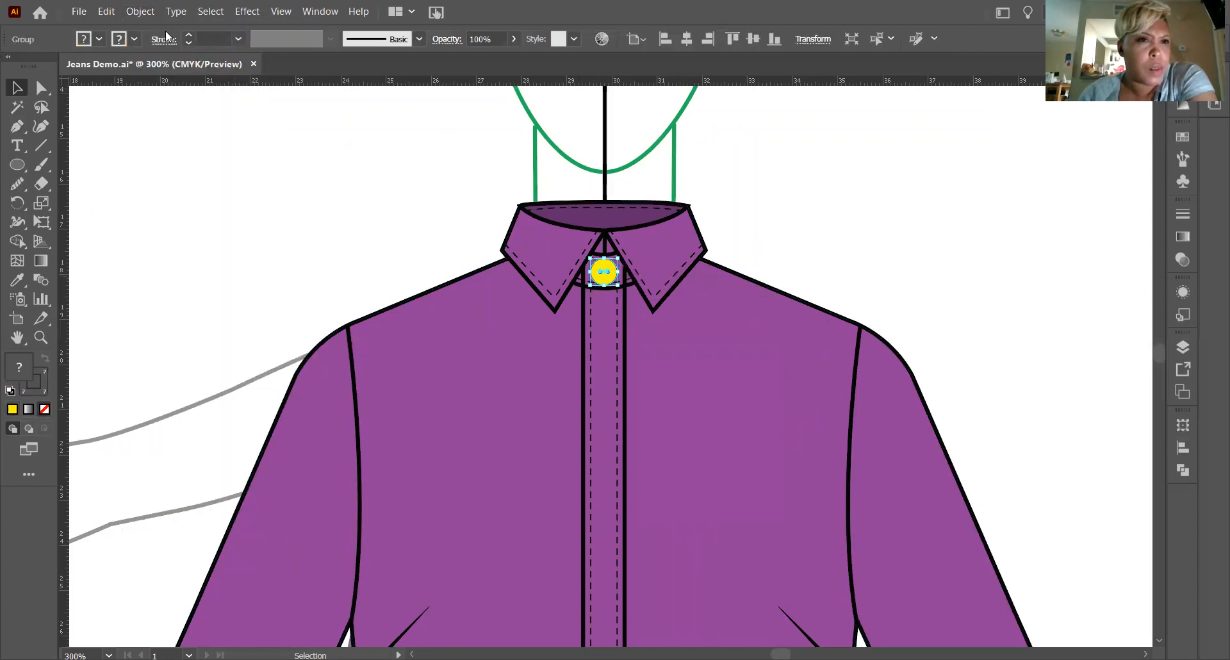
click(137, 10)
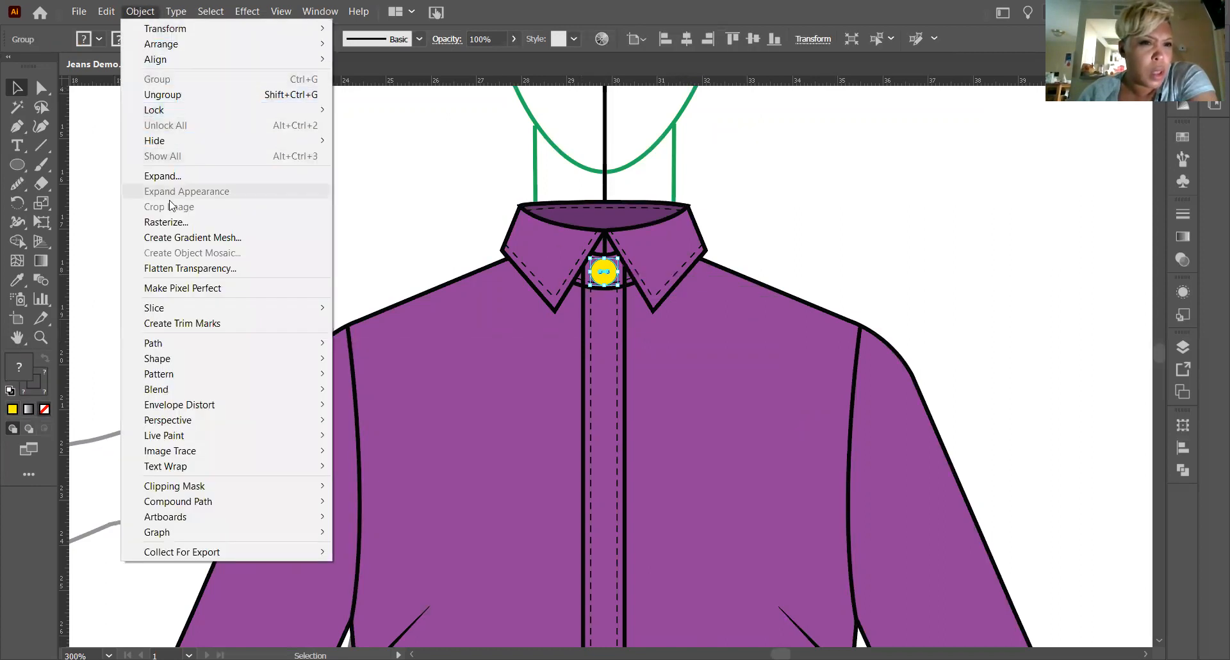
mouse_move(196, 386)
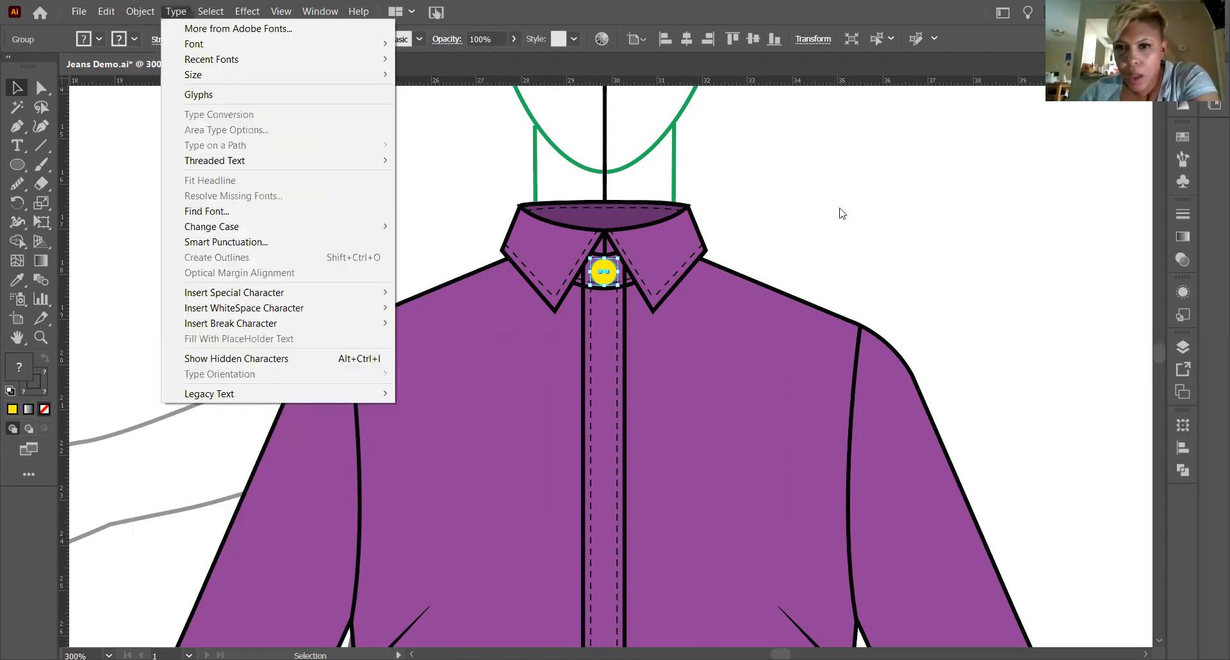
click(837, 210)
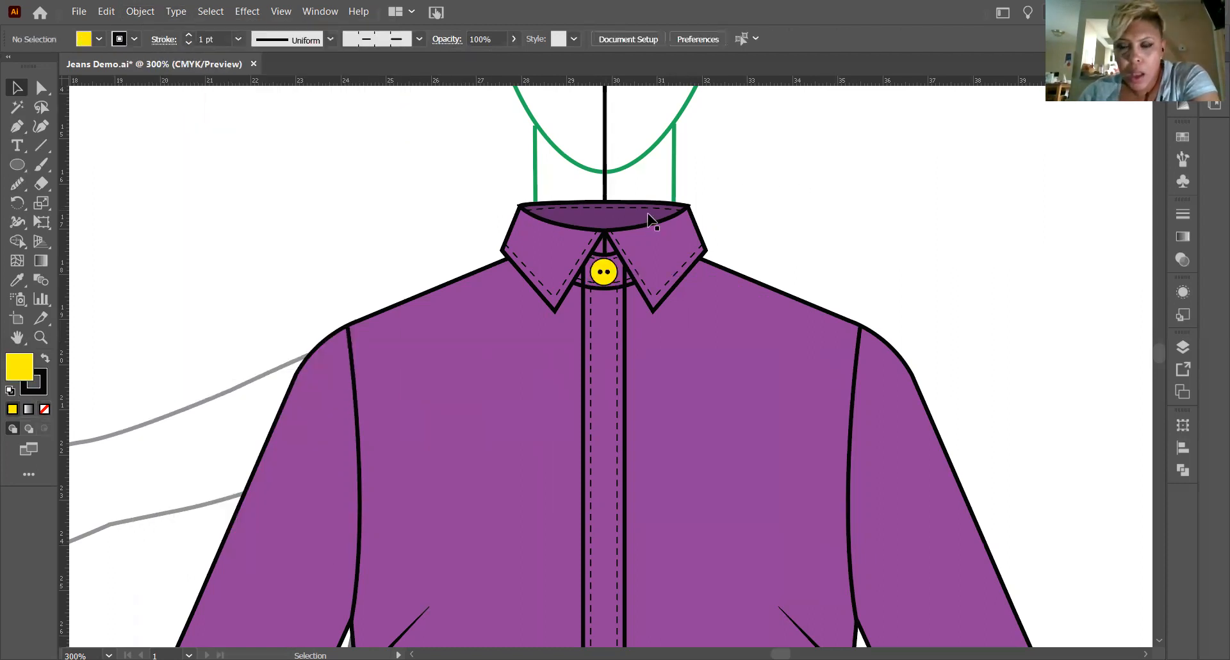
Try to save the collar-stand button as a dynamic symbol named Yellow Button with the Graphic export type, and cancel it.
click(615, 278)
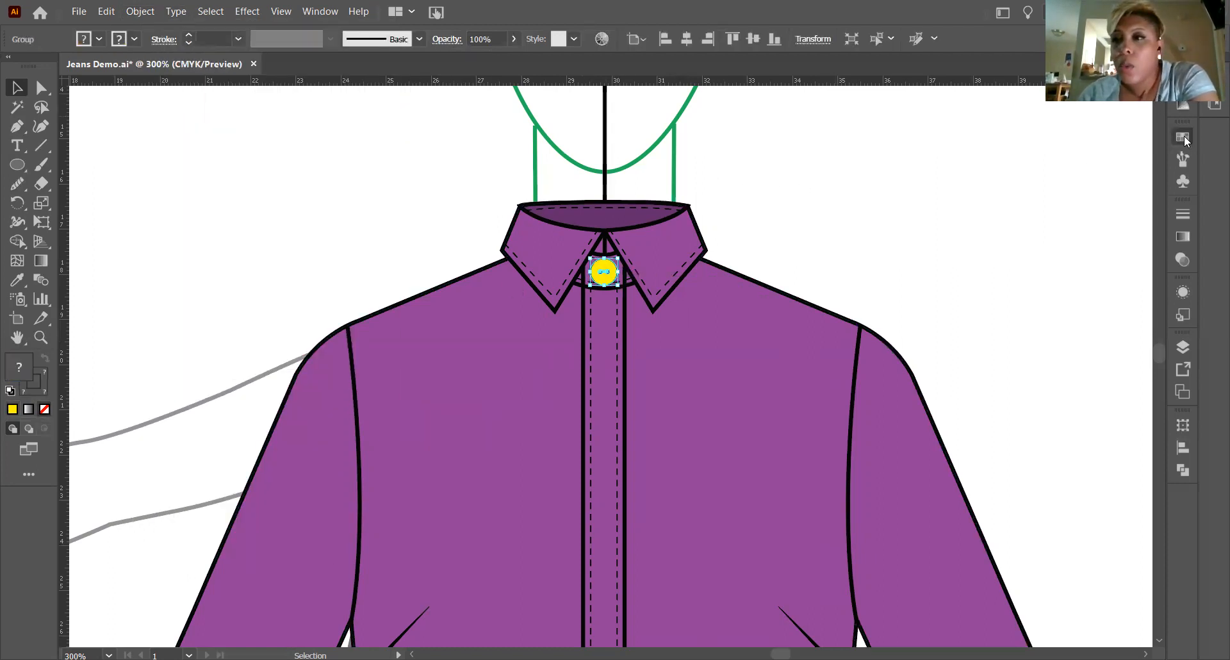
click(1182, 137)
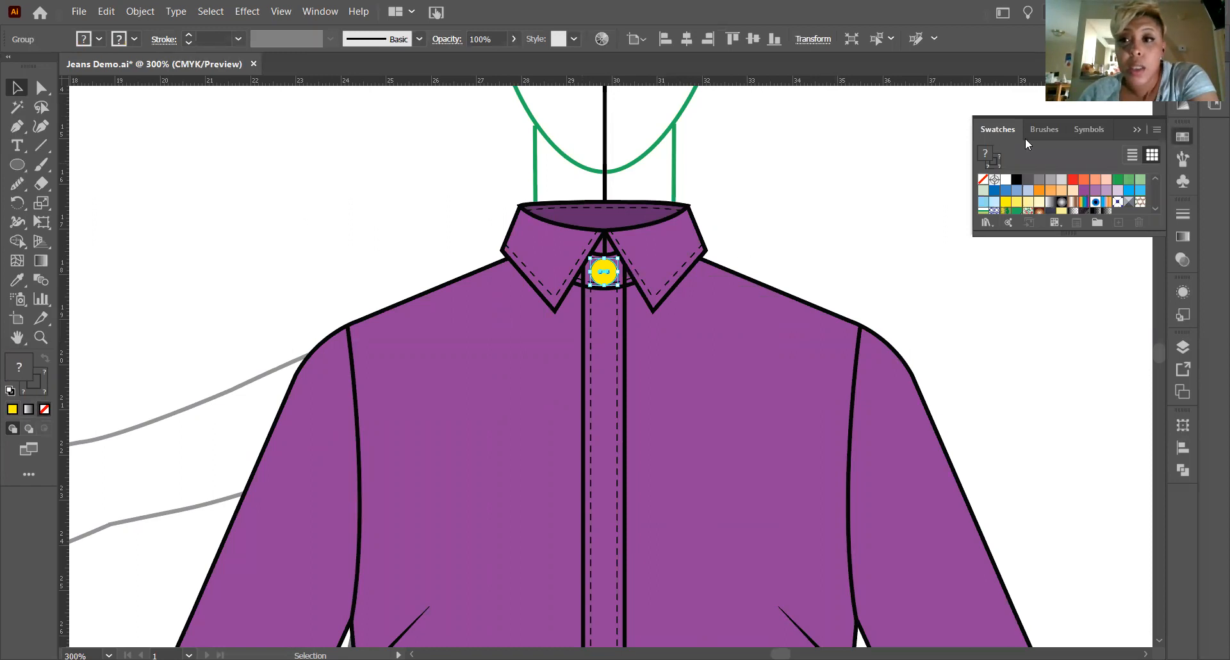
click(1048, 133)
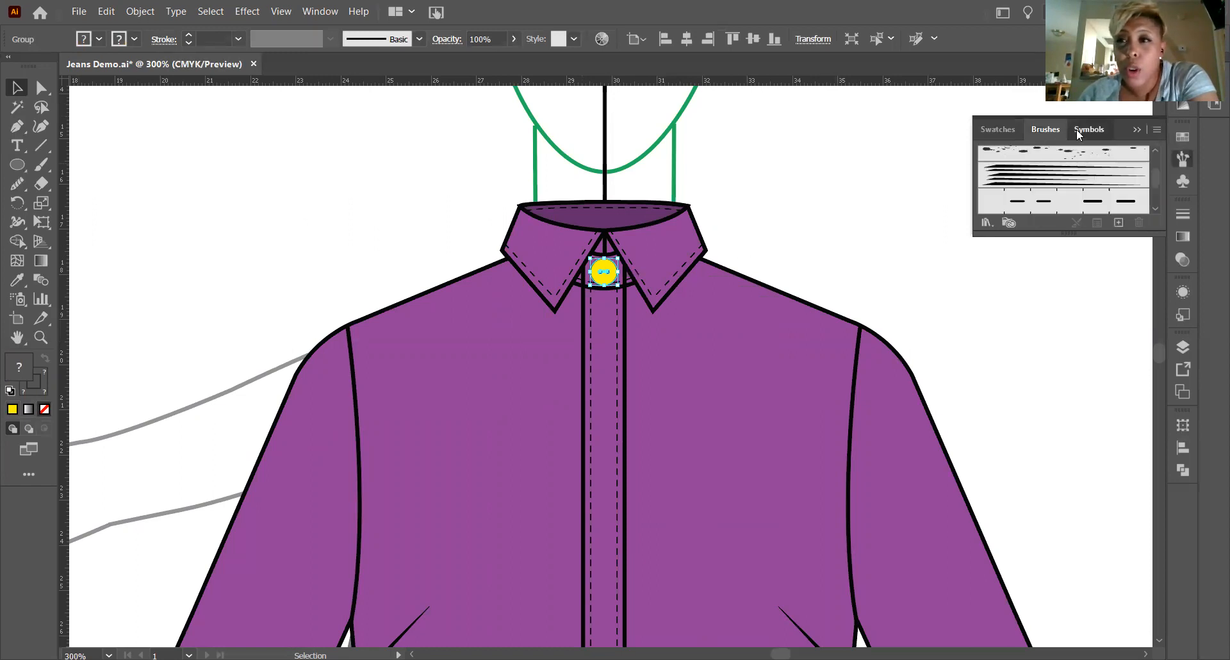
click(1077, 130)
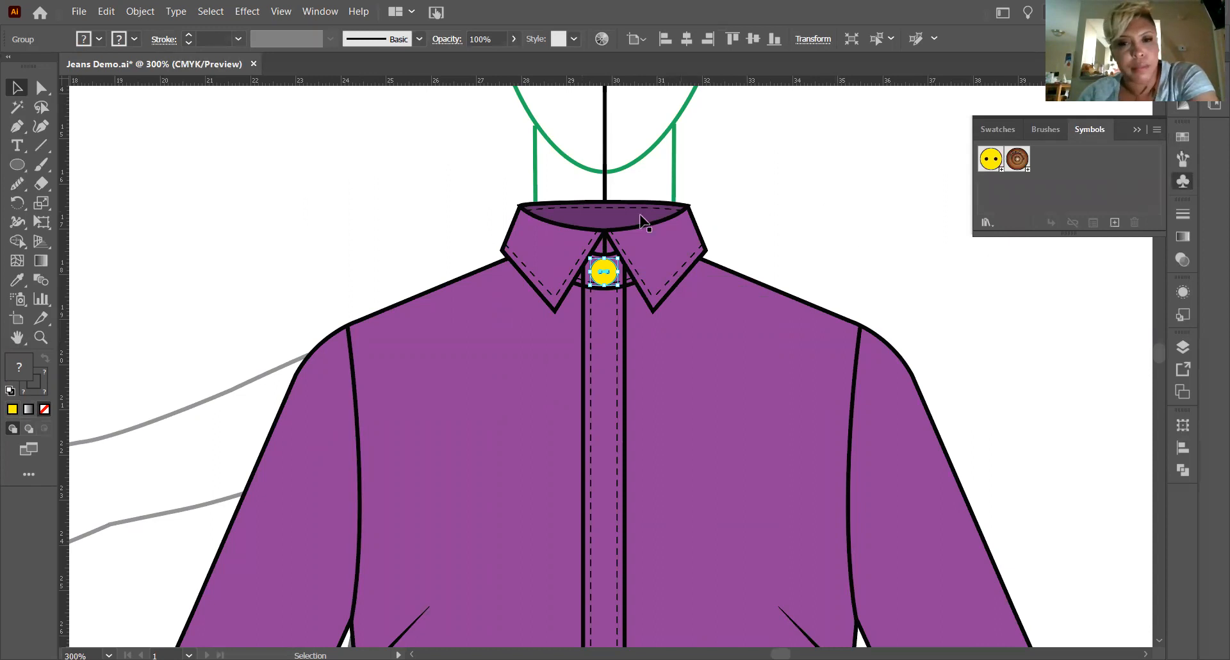
click(847, 251)
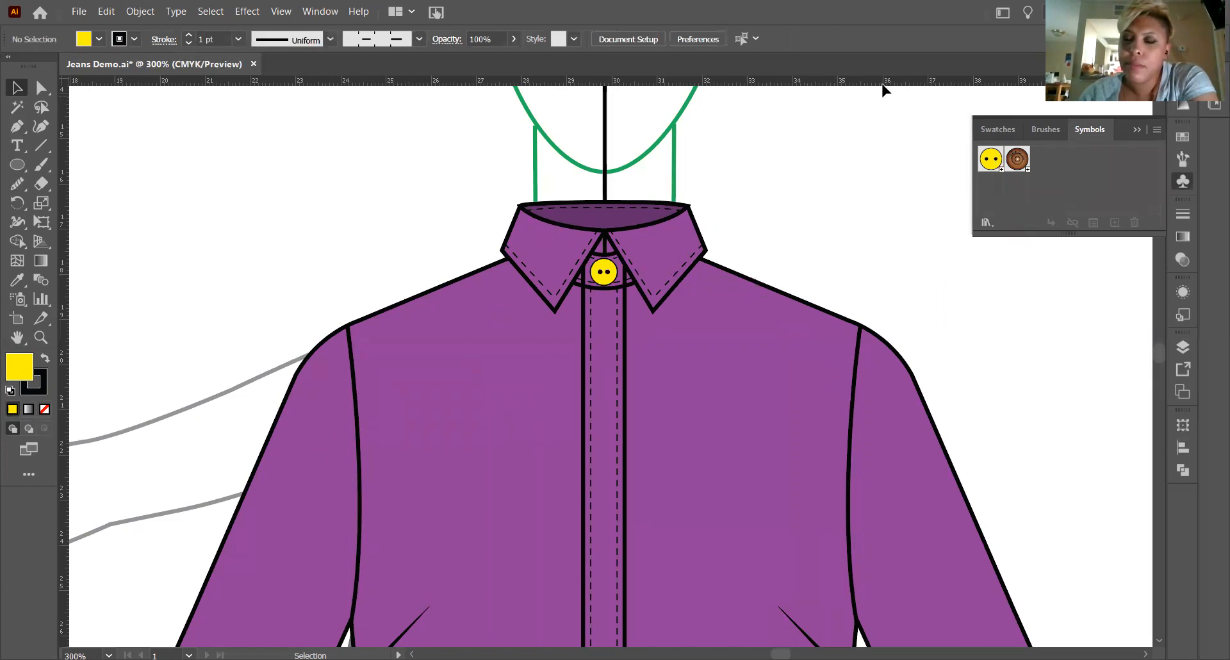
click(604, 281)
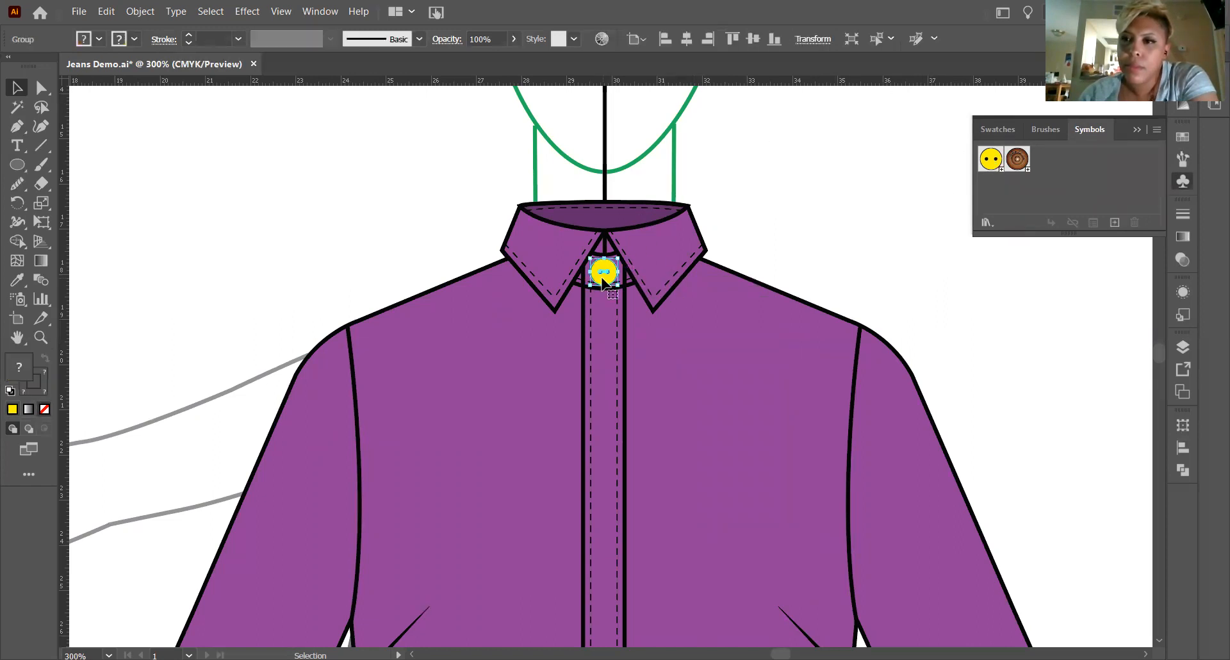
drag(604, 282, 1068, 159)
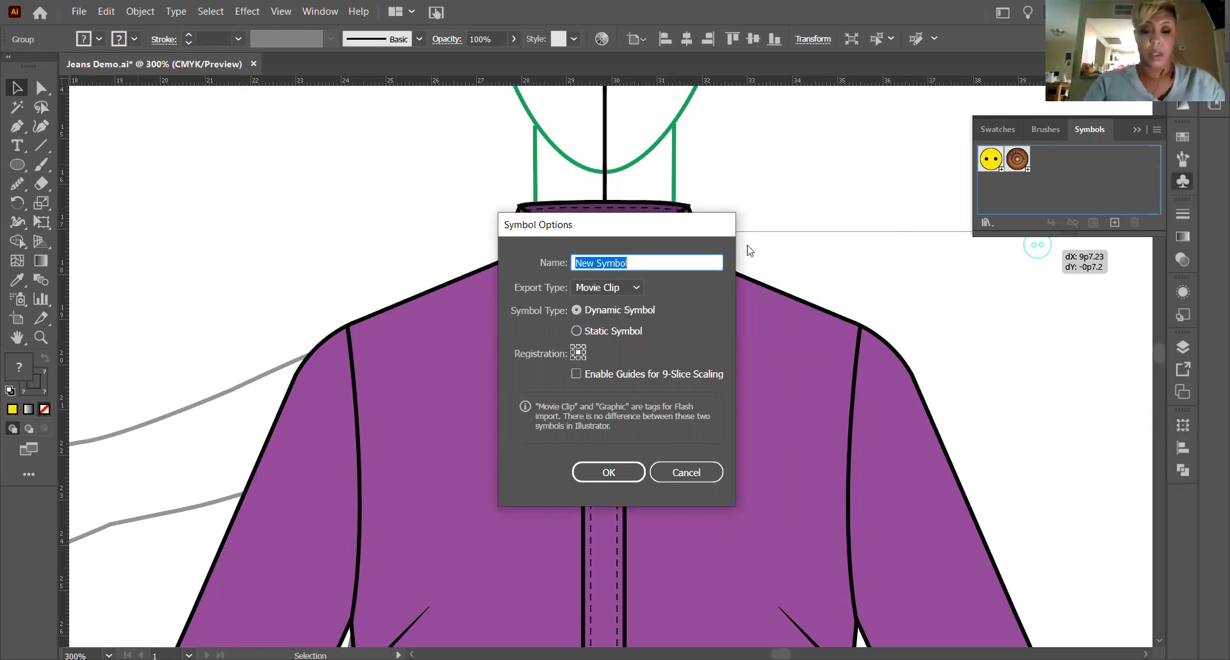
text(Yellow Button)
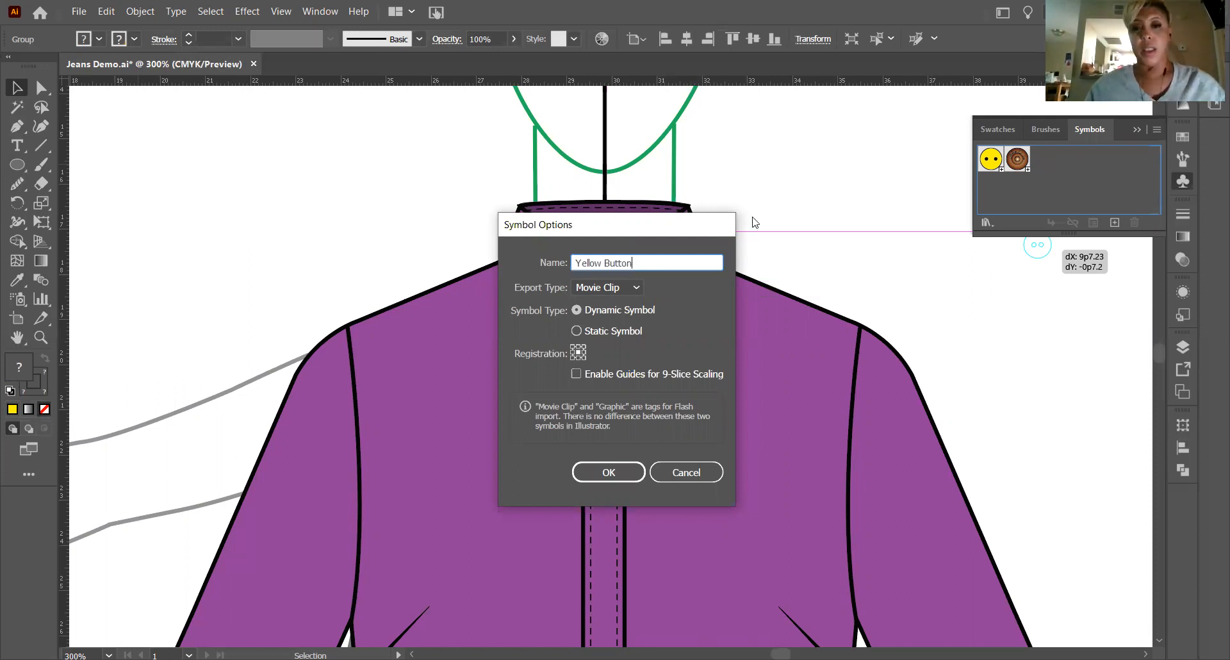
click(634, 290)
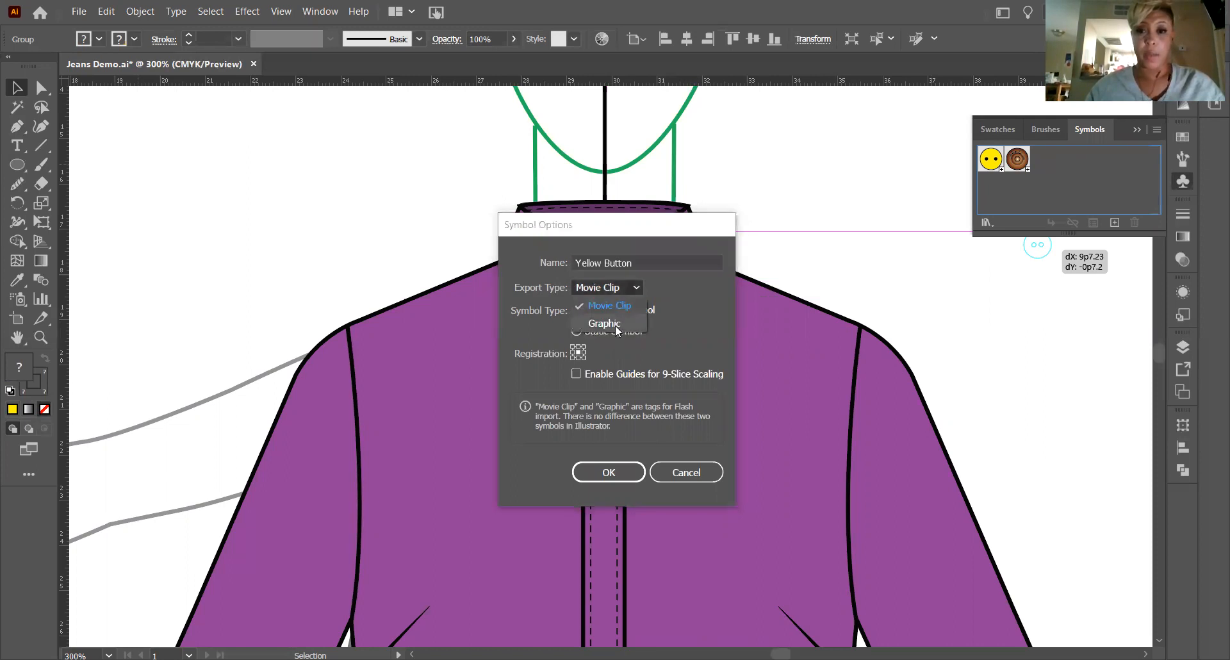
click(614, 325)
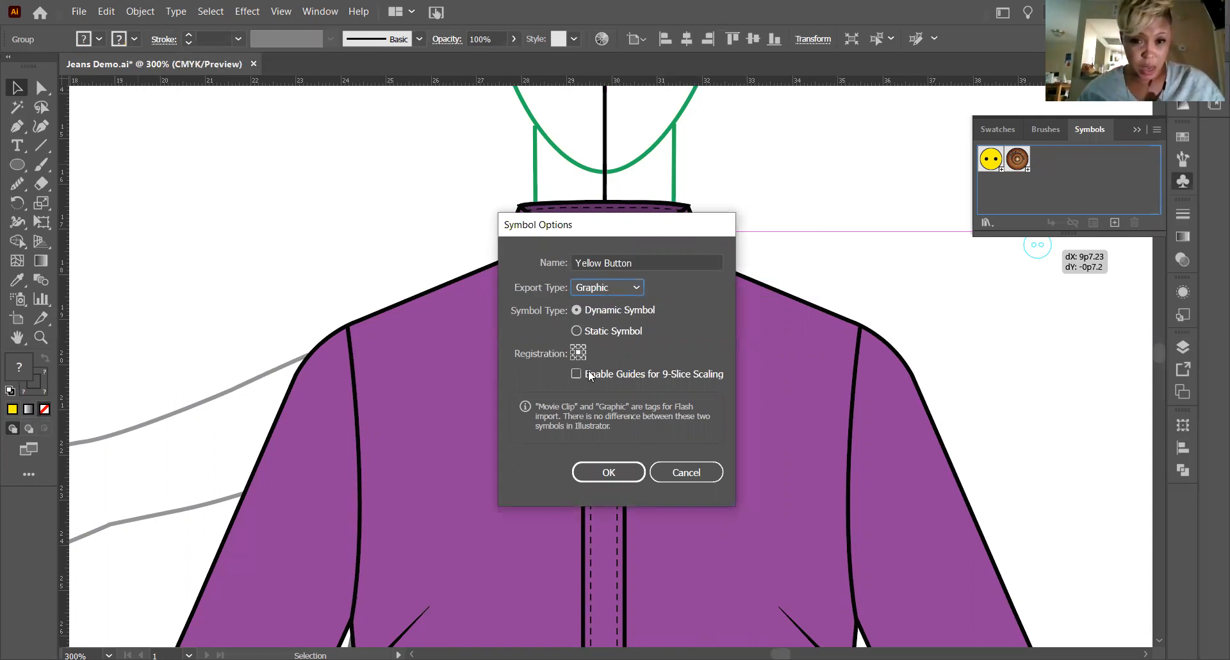
click(608, 472)
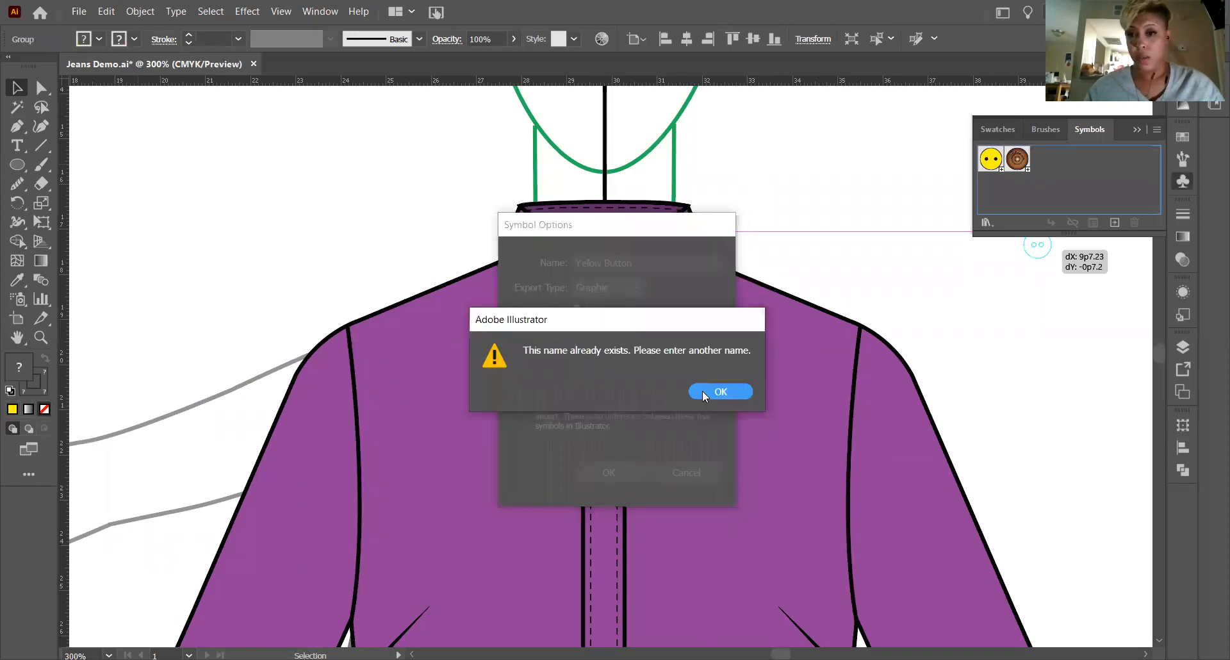
click(702, 391)
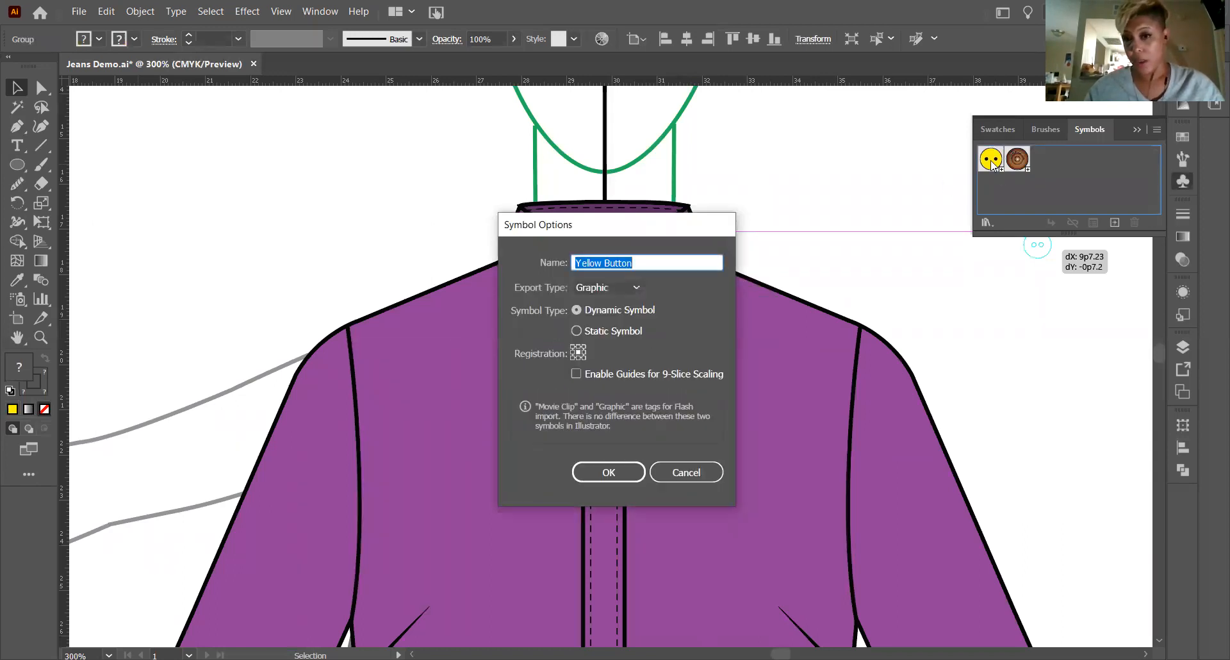
click(679, 471)
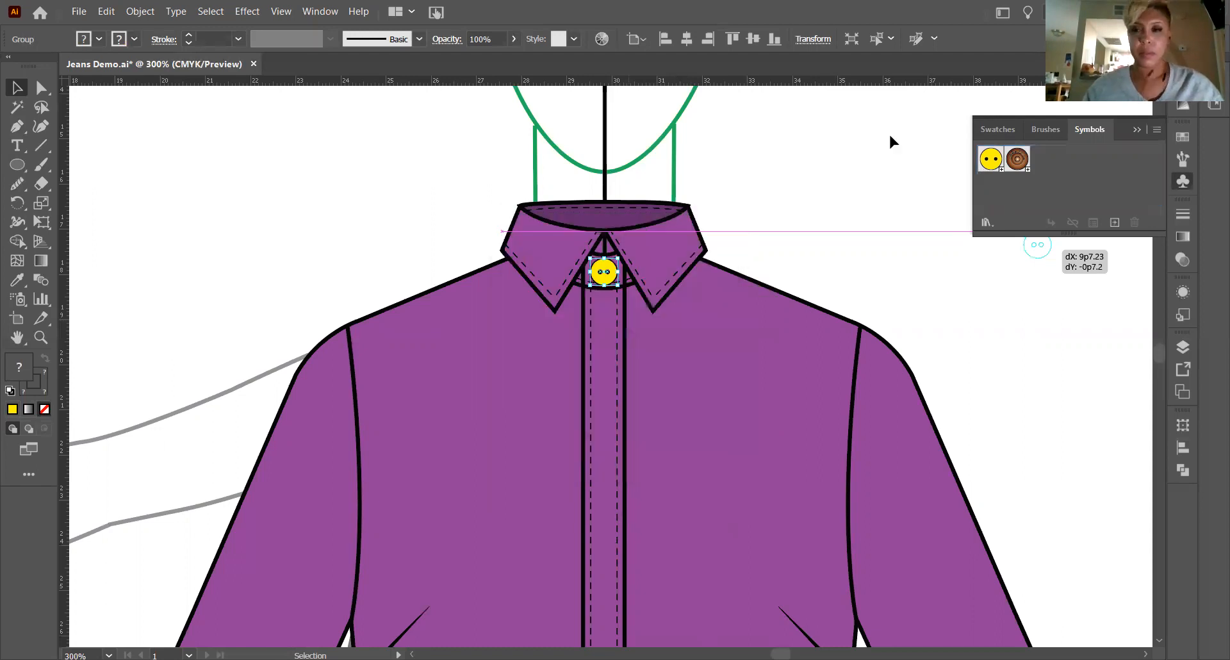
Place an instance of the existing Yellow Button symbol on the empty canvas beside the shirt collar.
click(603, 272)
click(832, 195)
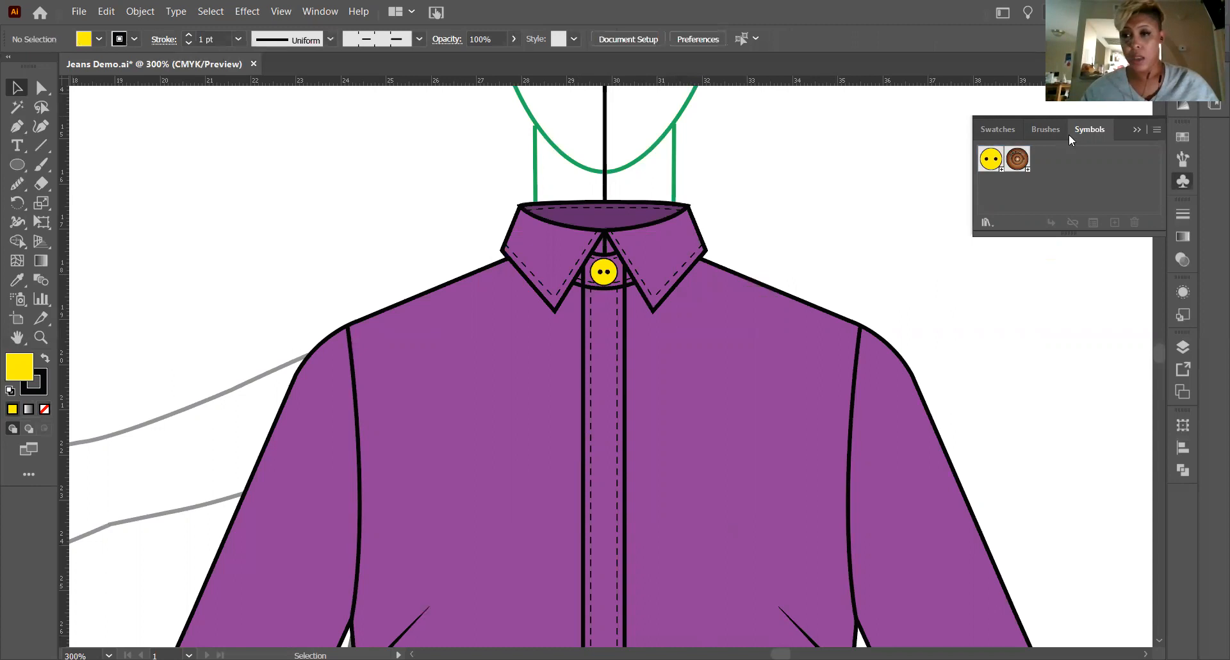
click(1135, 130)
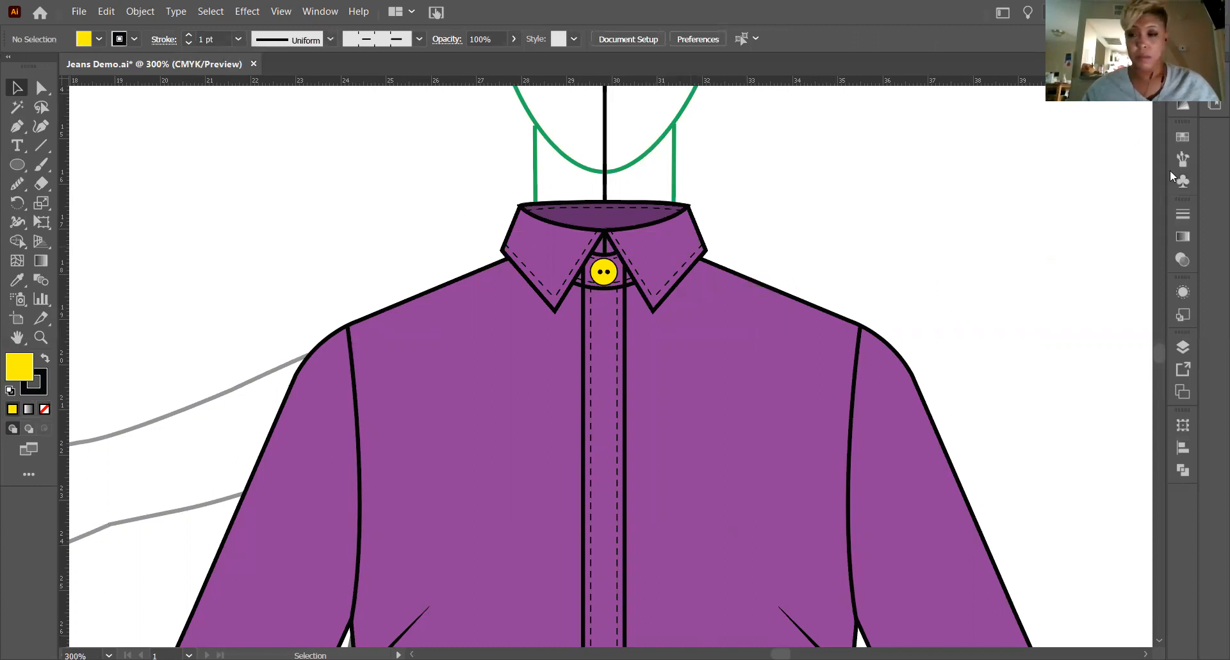
click(1181, 138)
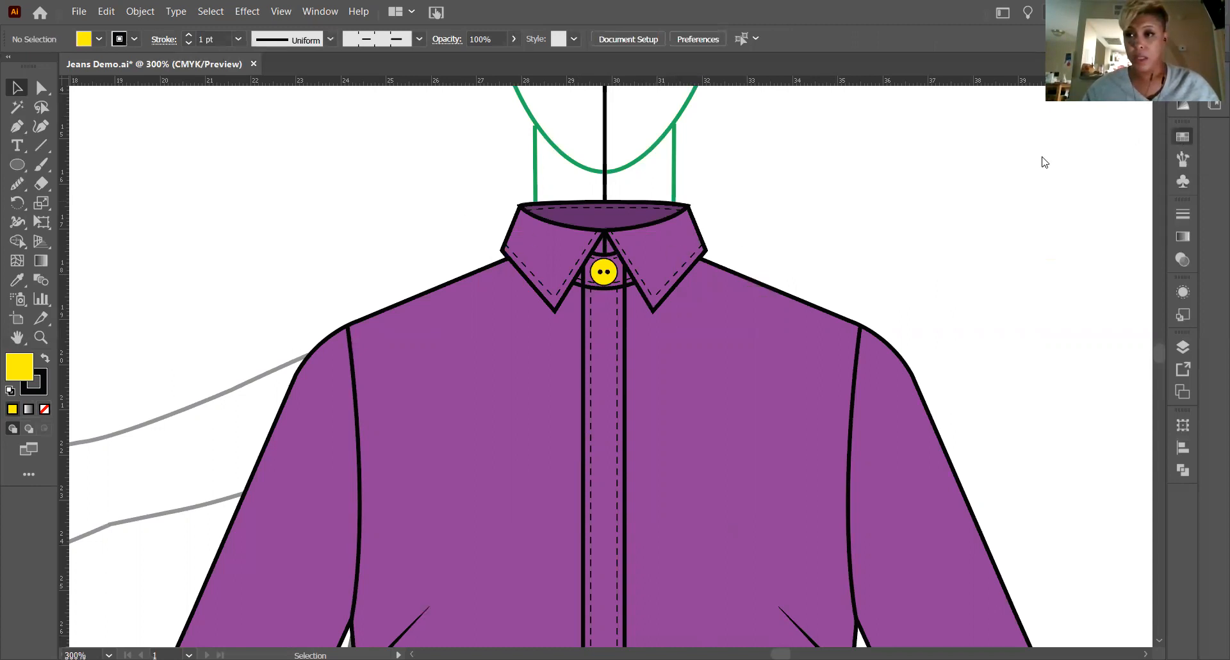
click(1085, 129)
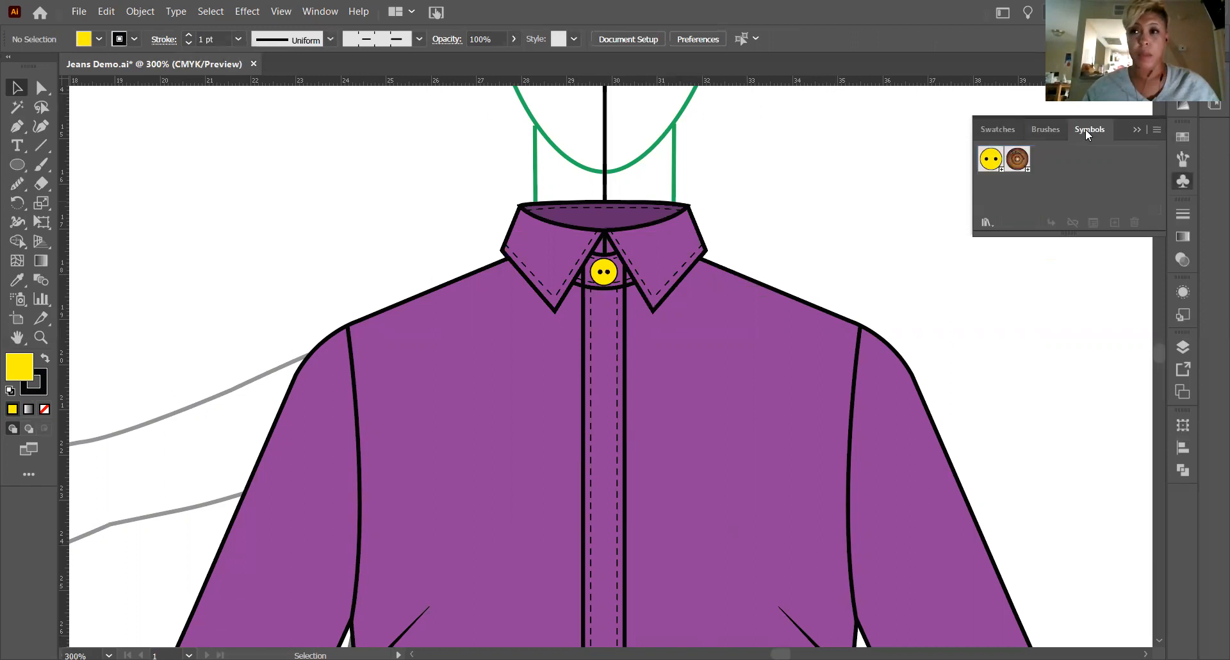
drag(979, 172, 840, 191)
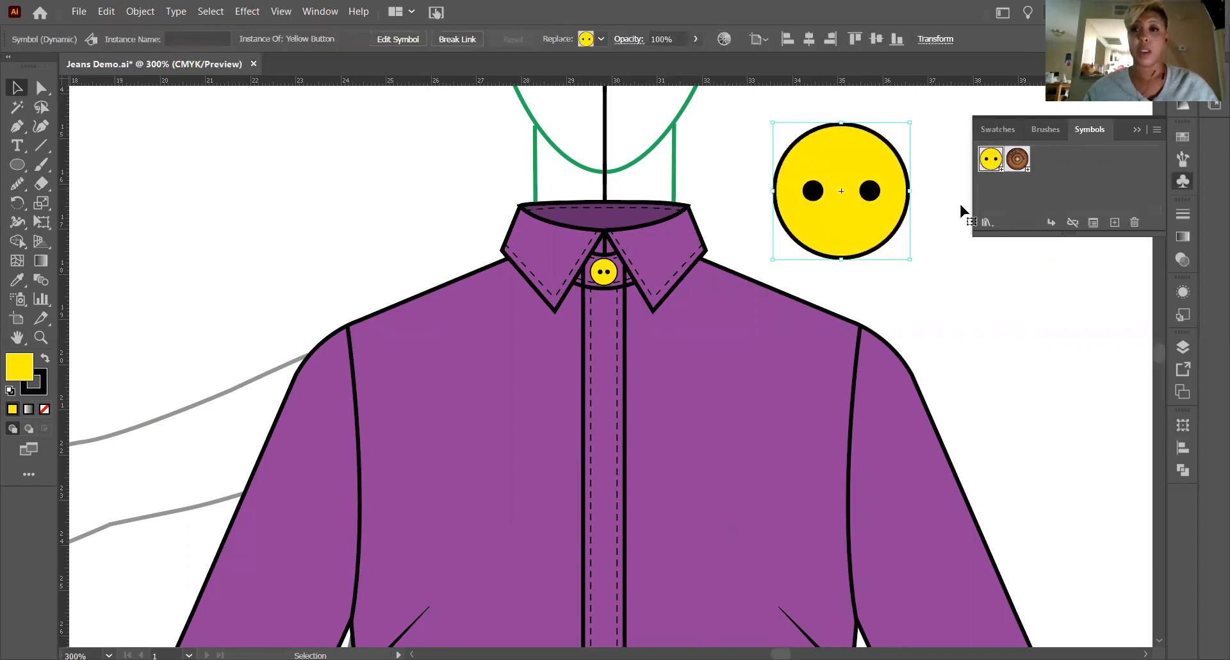
Scale the Yellow Button instance down proportionally to about the size of the button on the collar stand.
scroll(868, 296, down, 6)
scroll(868, 293, up, 7)
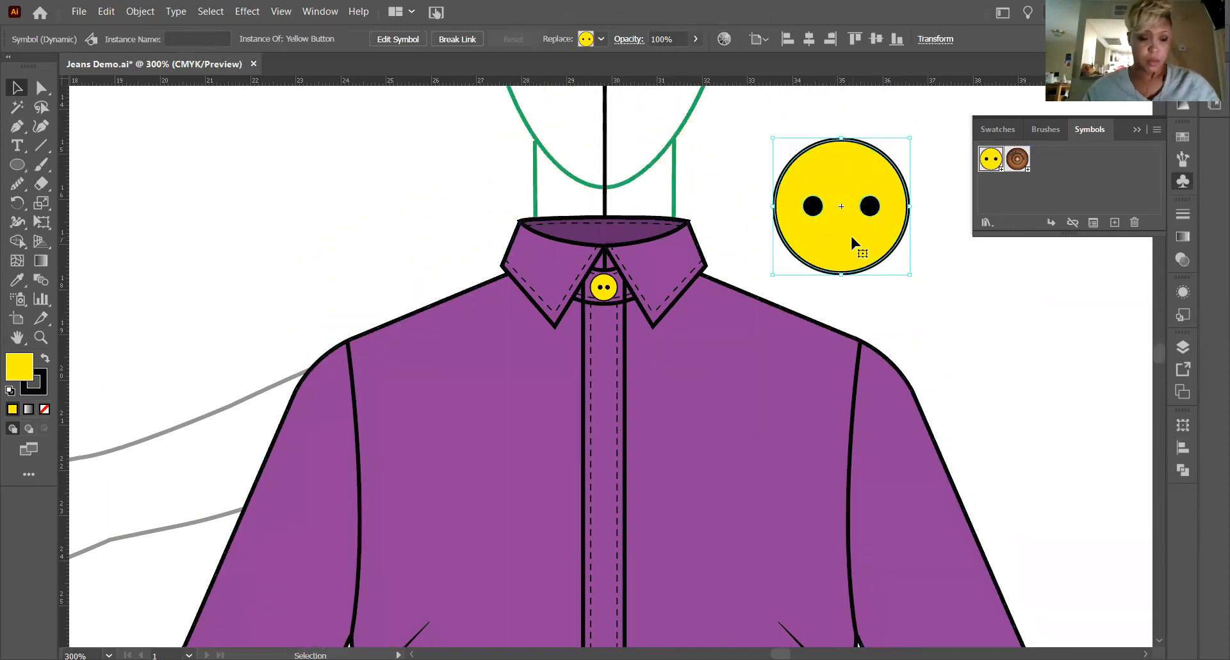
drag(852, 234, 802, 242)
scroll(799, 212, down, 2)
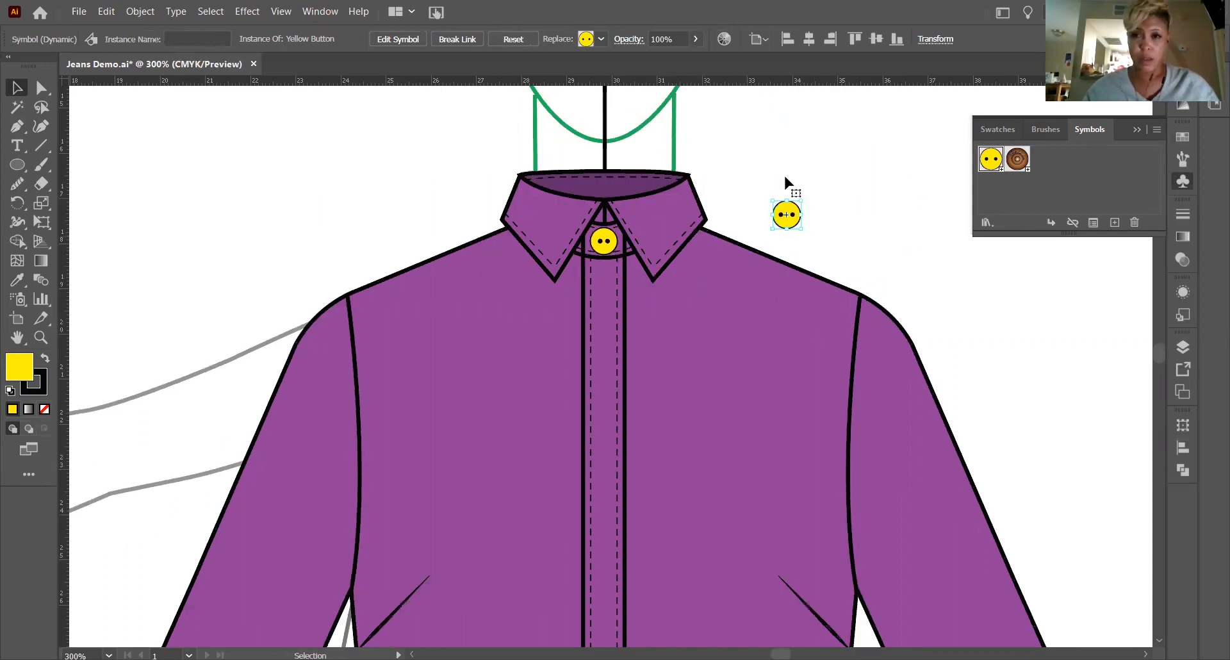
Move the small Yellow Button instance onto the placket between its stitch lines, below the collar-stand button, and deselect it.
scroll(786, 179, down, 2)
drag(782, 174, 602, 379)
key(ctrl+shift+a)
click(1158, 139)
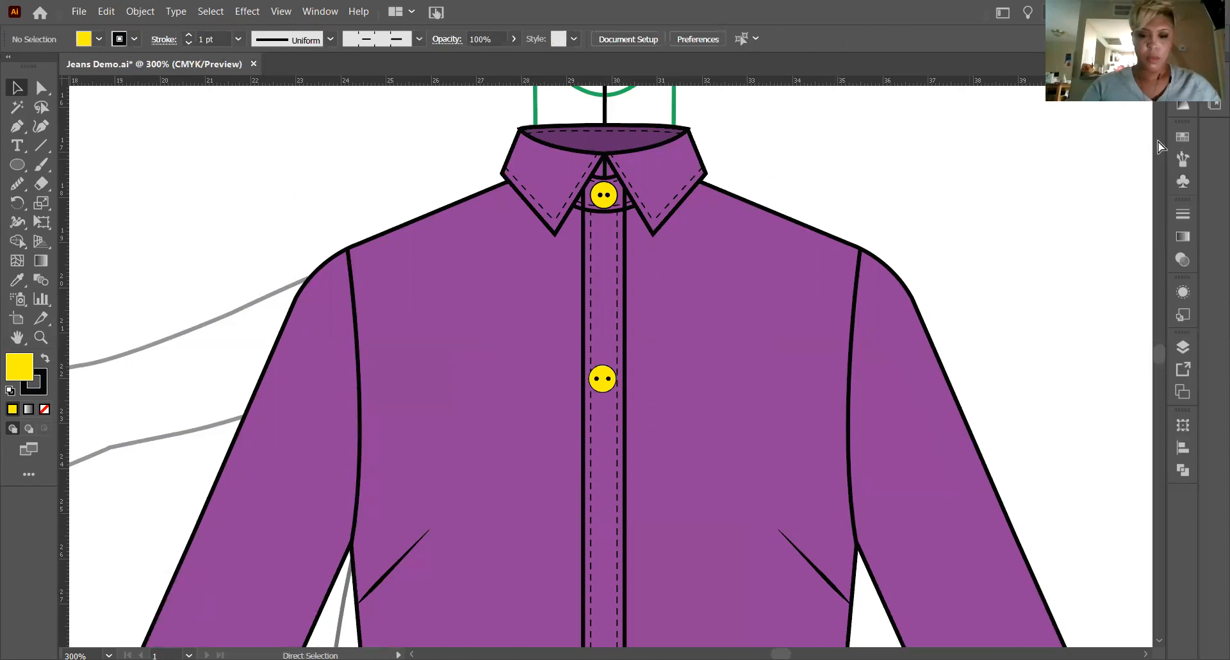
Duplicate the placket button straight down the placket to just below the level of the bust darts.
key(ctrl+minus)
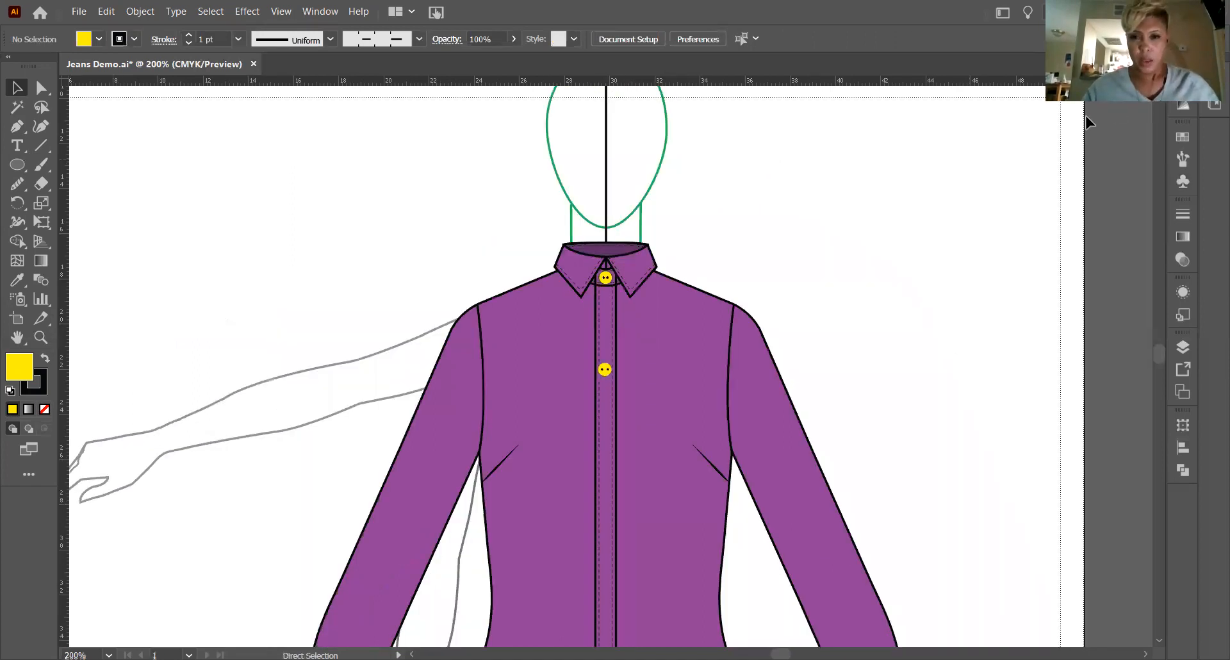
key(ctrl+minus)
scroll(604, 243, down, 1)
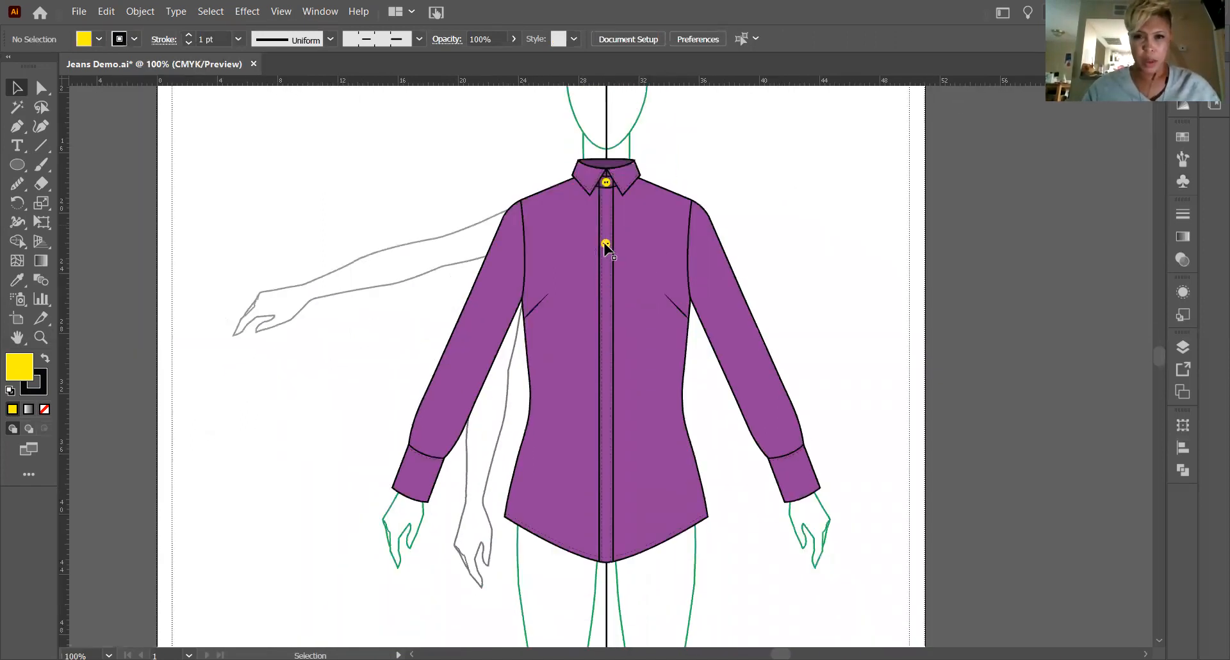
drag(606, 245, 605, 322)
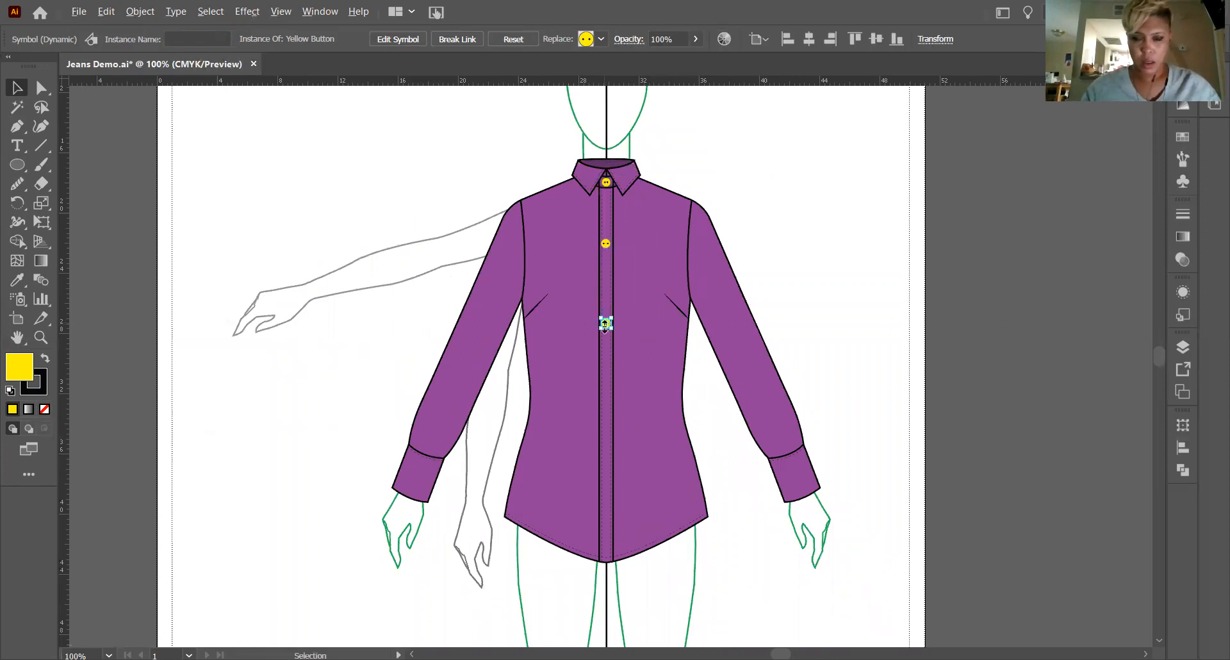
Duplicate the lowest placket button twice more down the placket, at about waist level and just above the hem.
key(z)
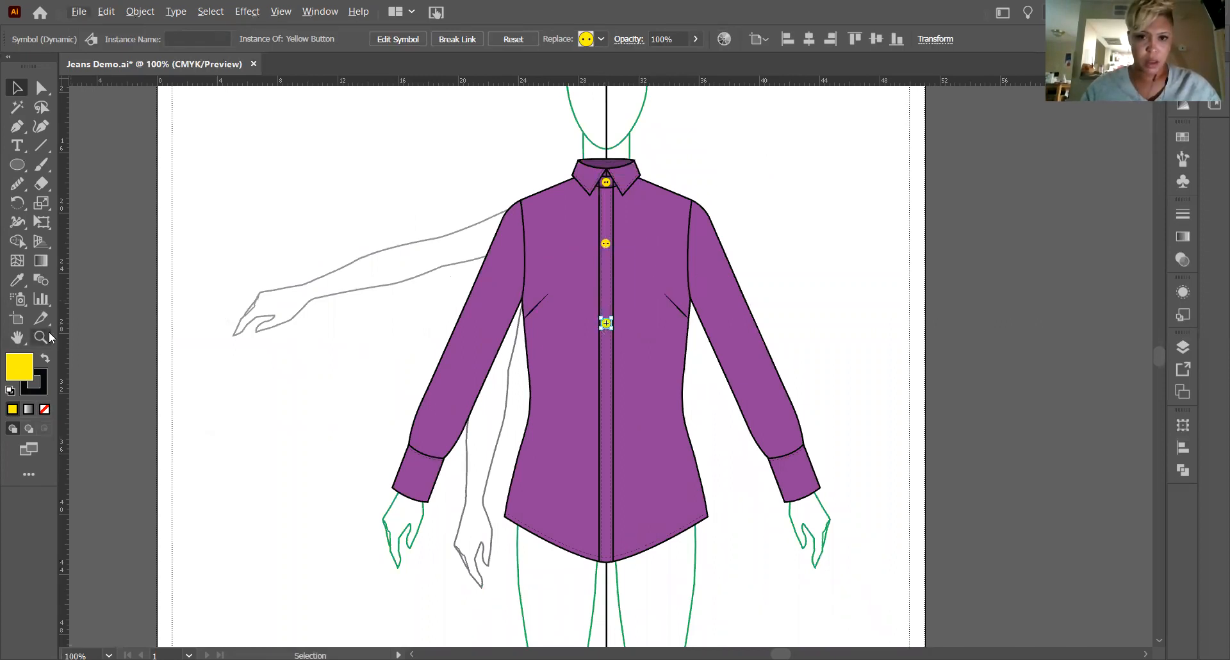
click(903, 447)
click(659, 381)
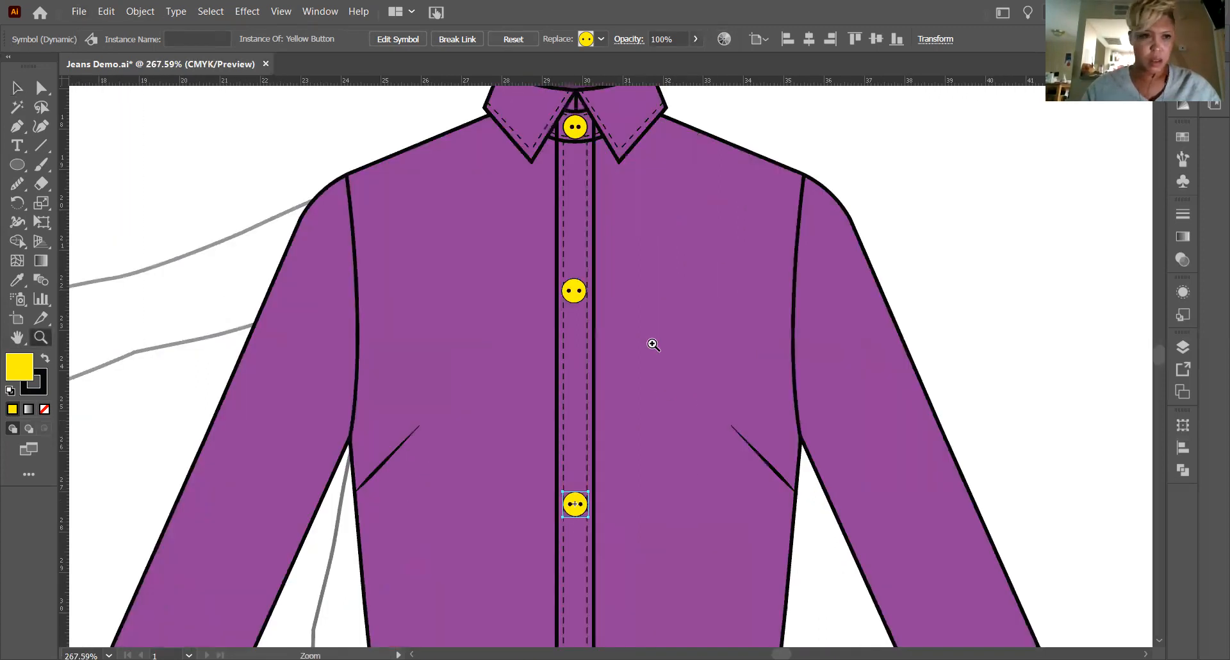
scroll(653, 345, down, 3)
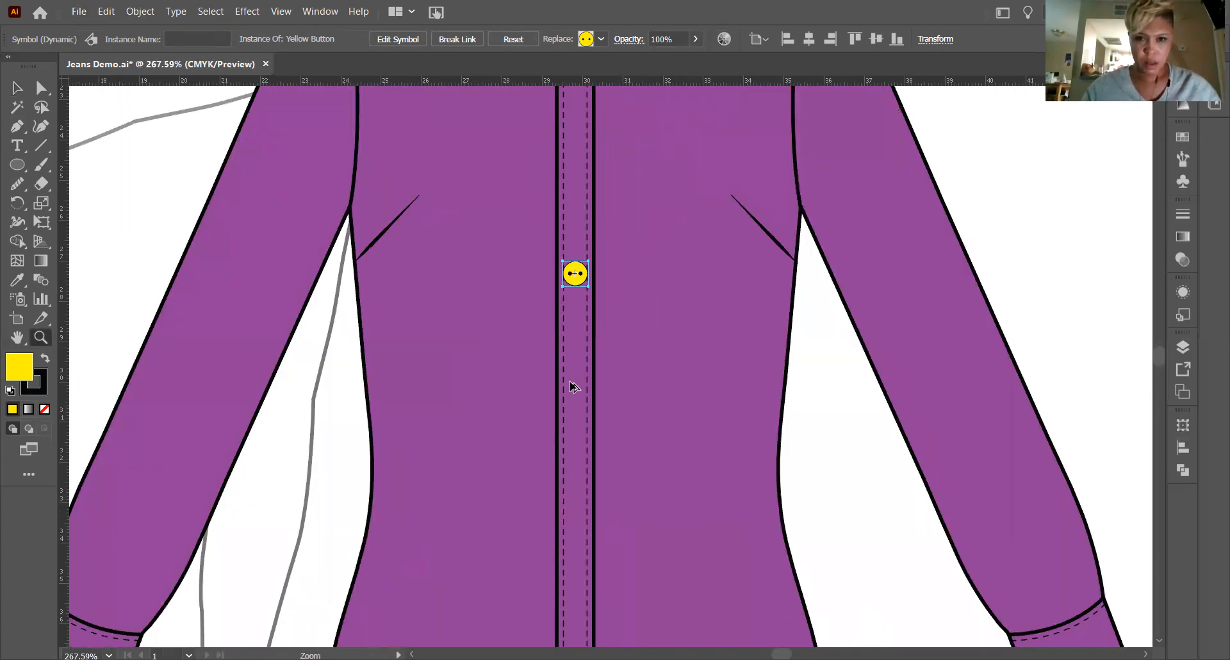
key(ctrl+d)
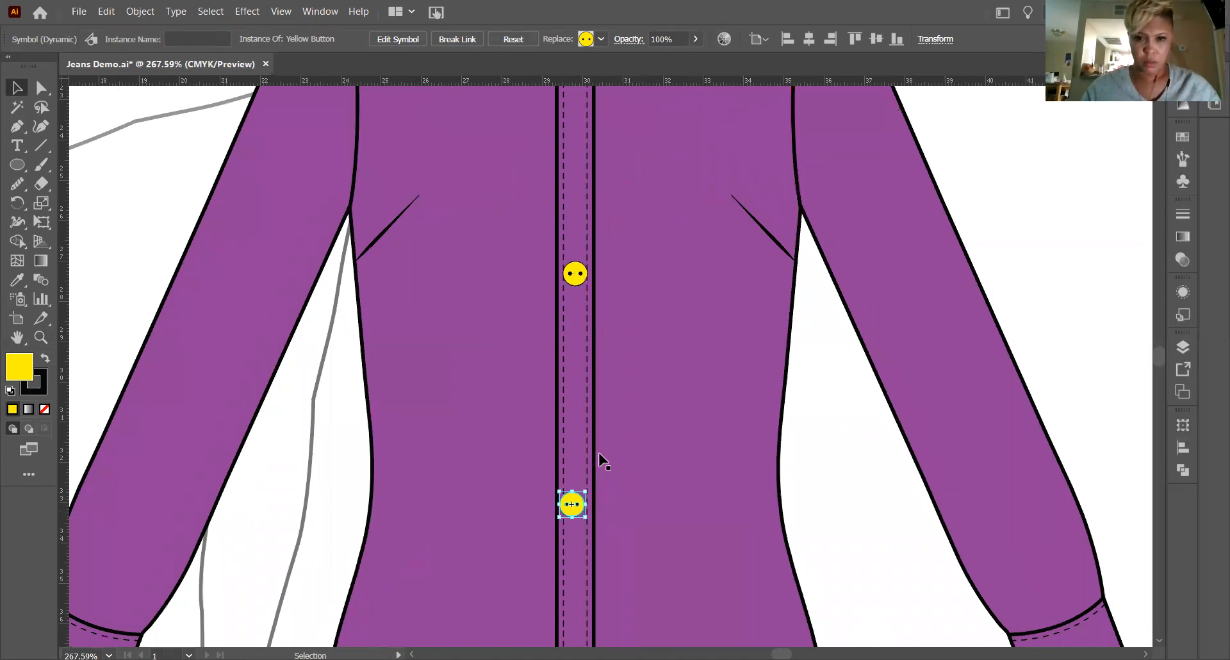
scroll(600, 458, down, 4)
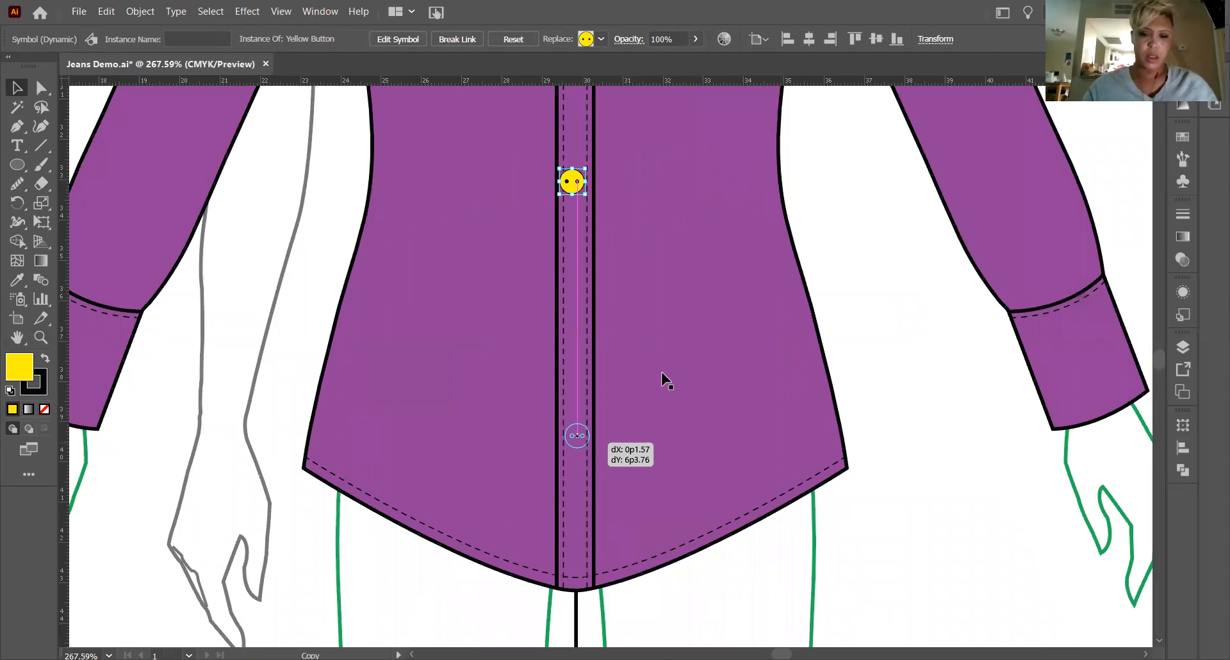
Select all five buttons from the collar stand to the hem and align them on their horizontal centers.
scroll(663, 378, up, 3)
key(ctrl+minus)
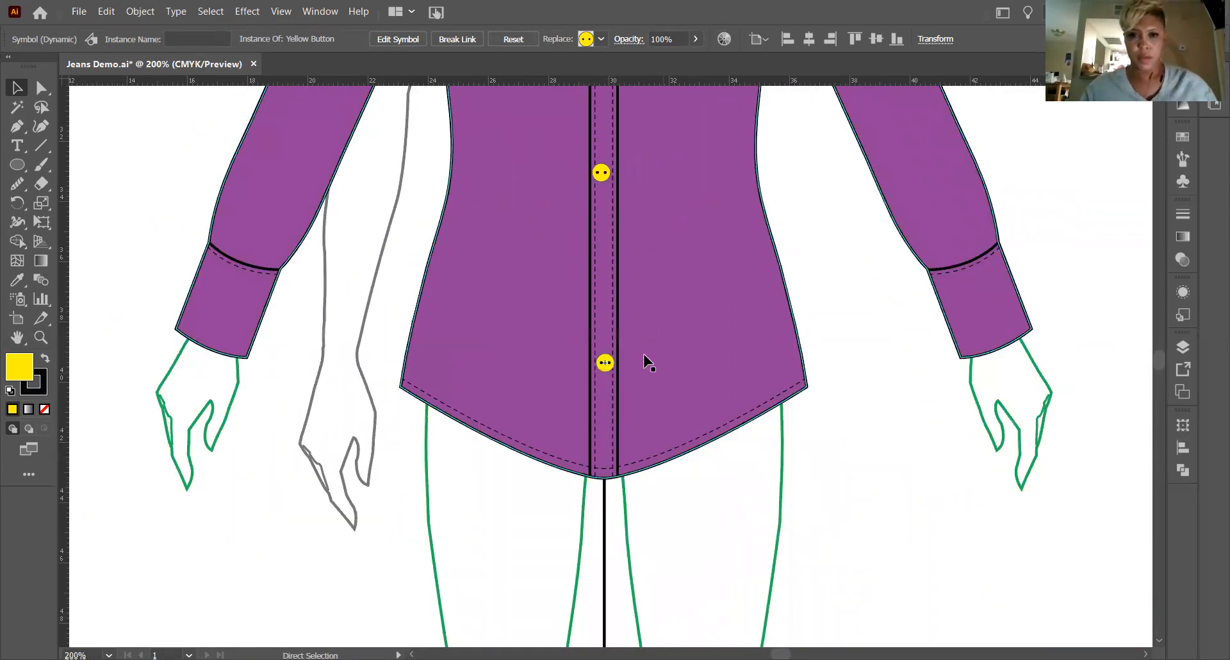
key(ctrl+minus)
key(ctrl+minus)
scroll(645, 360, up, 1)
scroll(604, 165, up, 1)
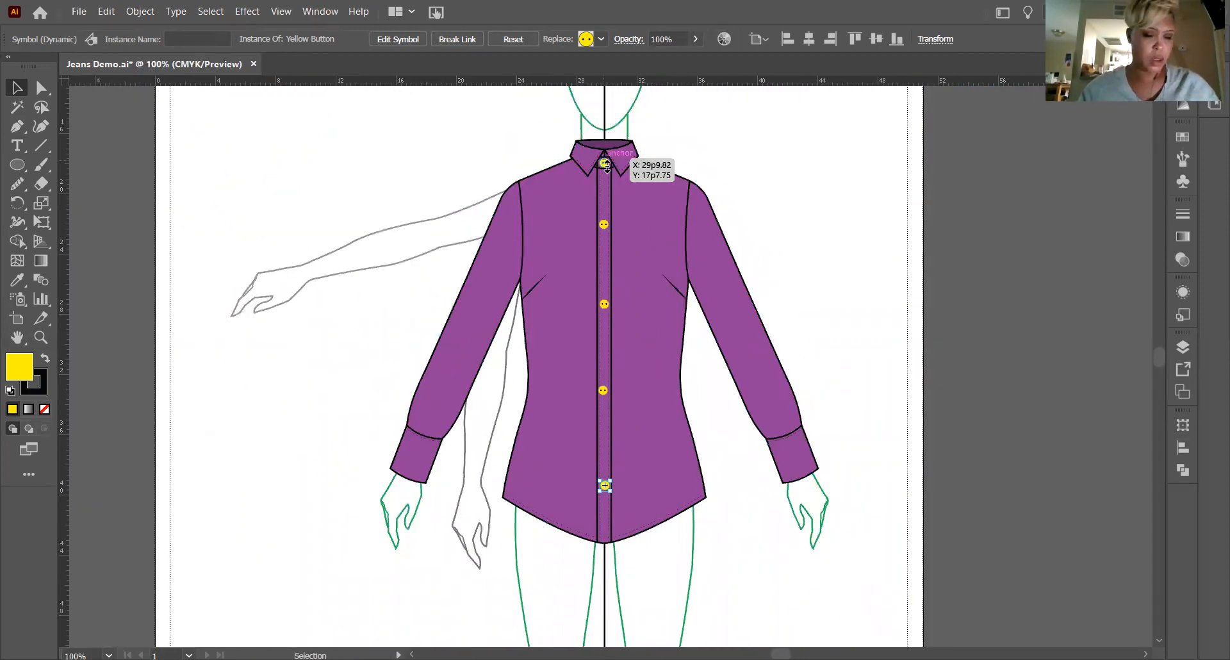
drag(606, 166, 606, 168)
shift+click(601, 224)
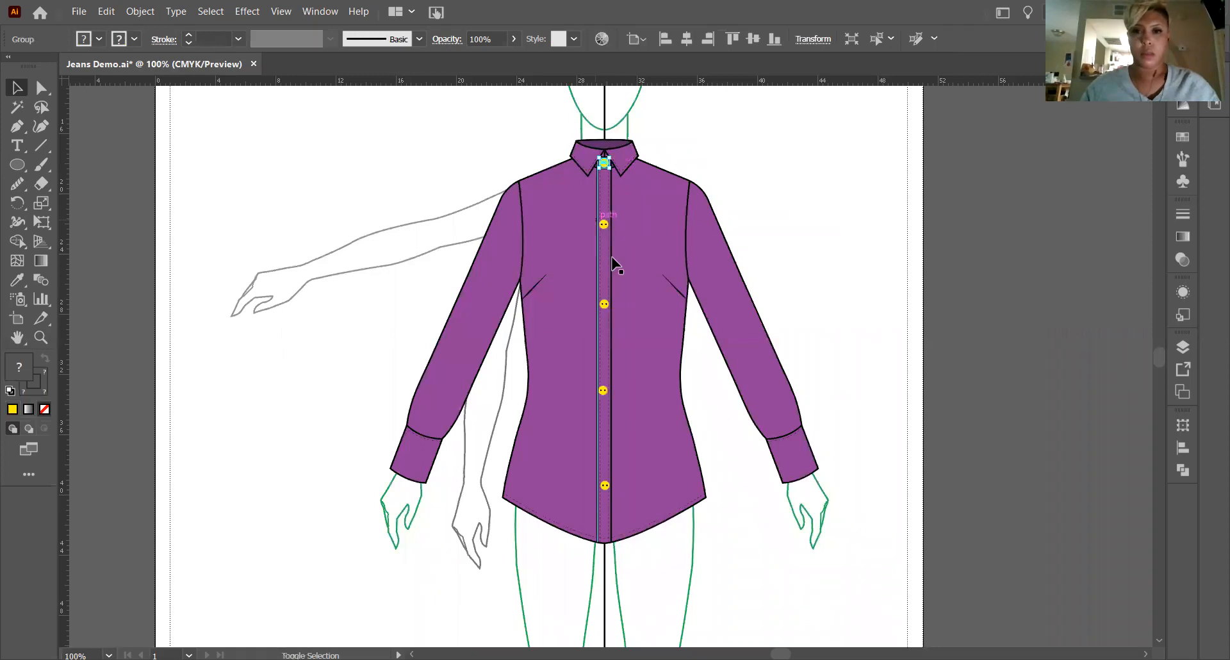
shift+click(605, 303)
shift+click(603, 390)
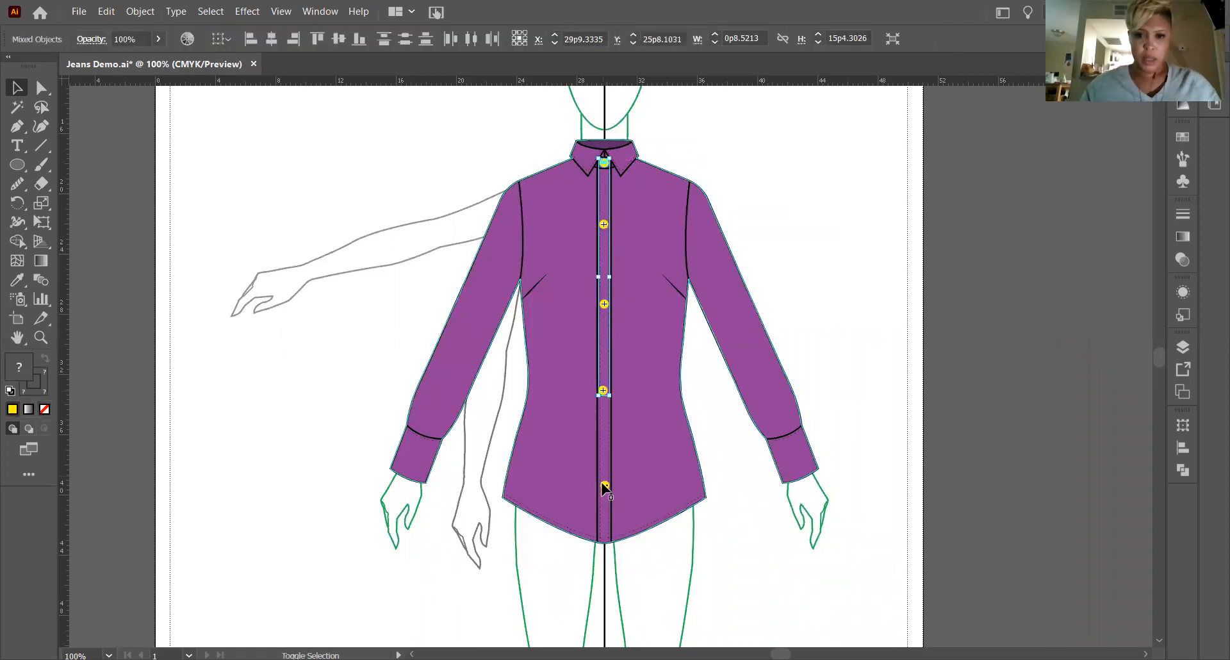
click(1183, 447)
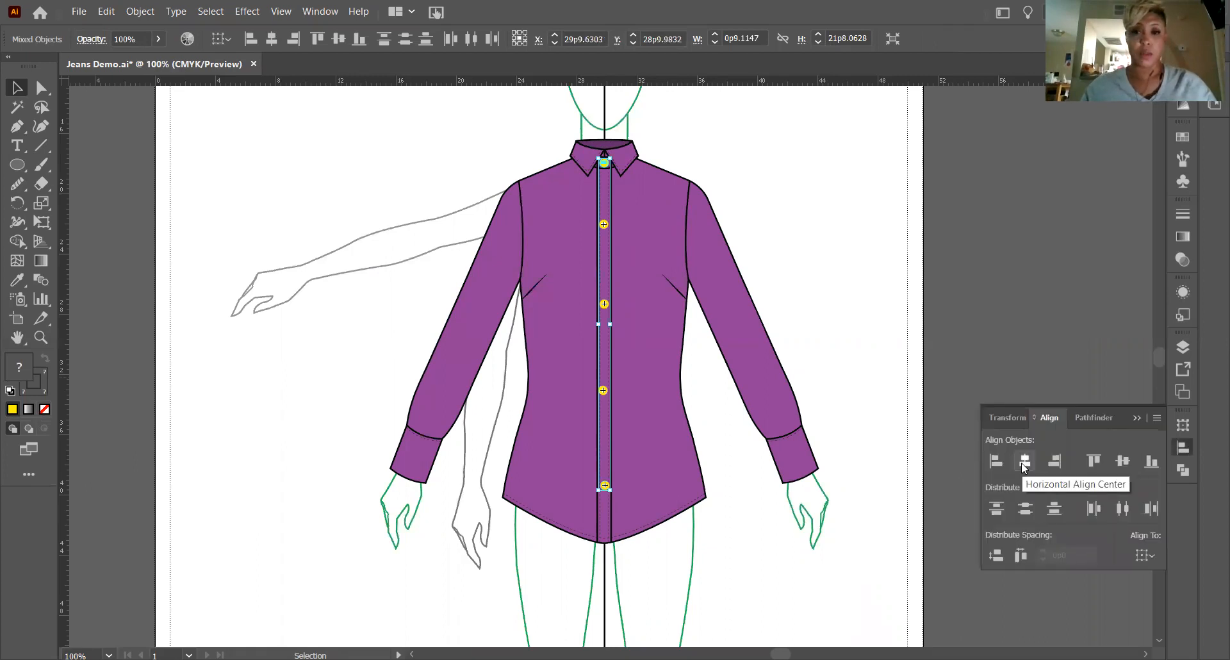
click(1024, 461)
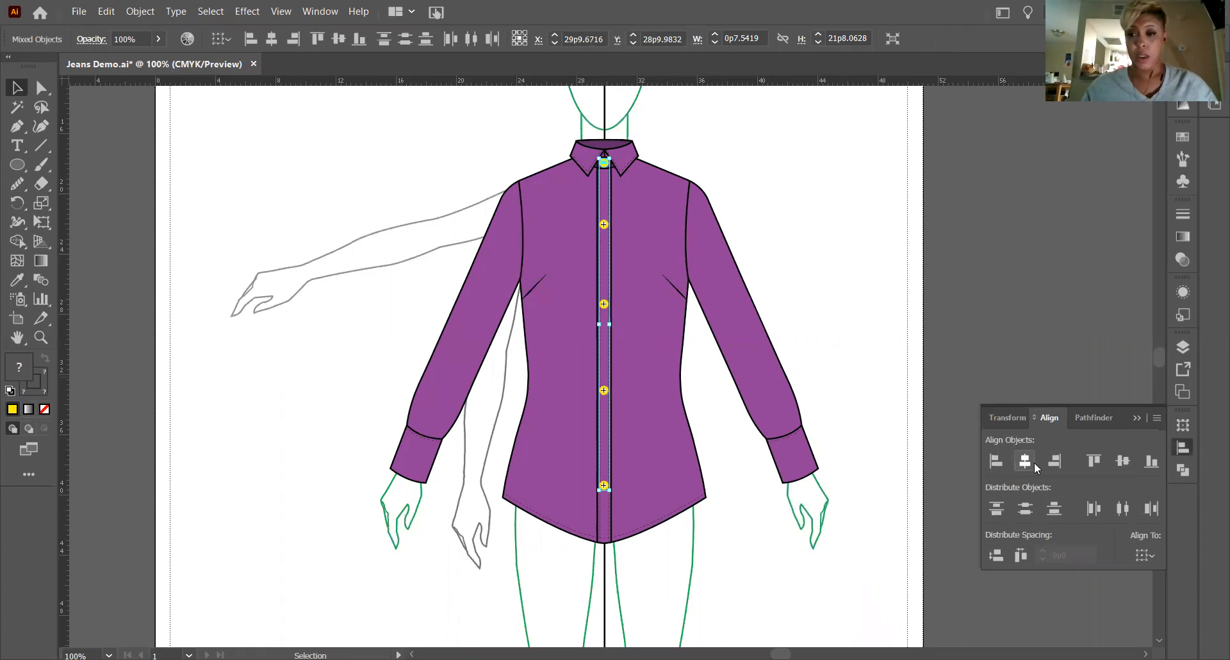
Space the five selected buttons evenly down the placket with Vertical Distribute Center and deselect them.
click(1026, 510)
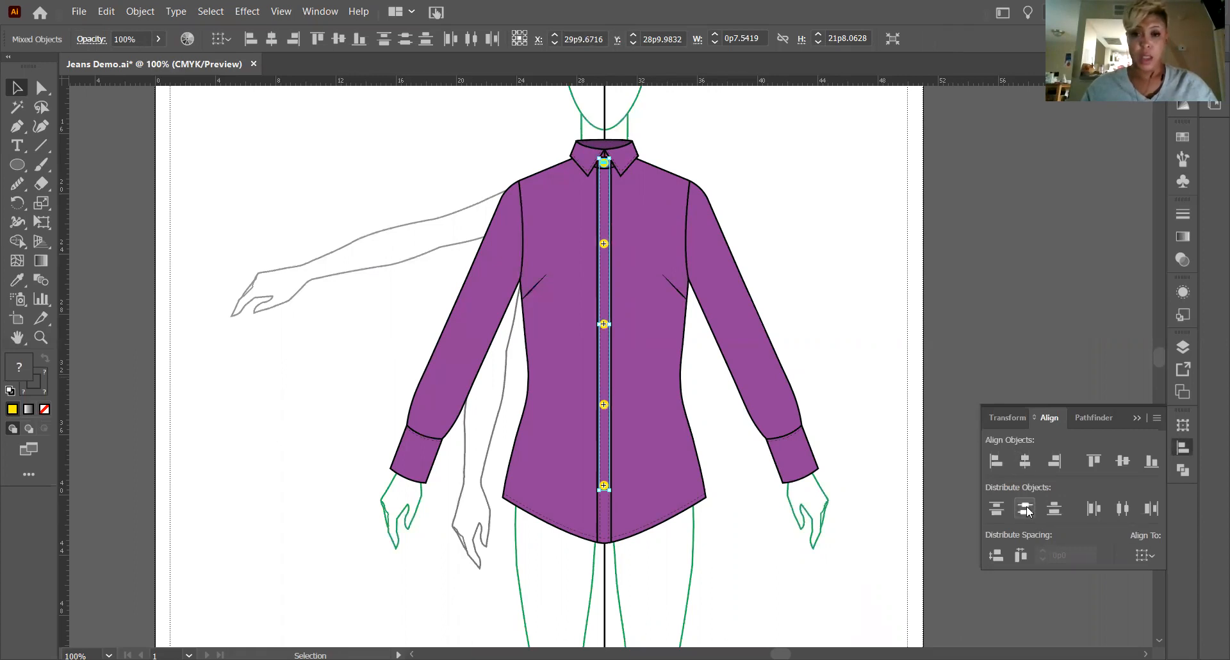
key(ctrl+z)
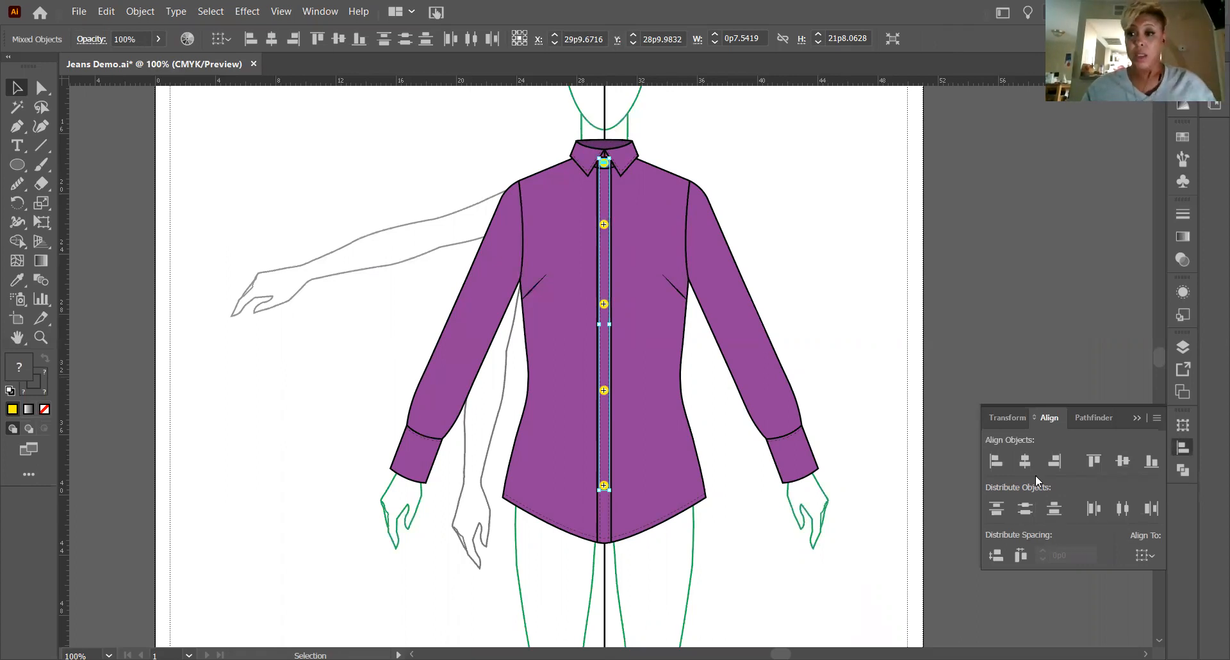
click(1025, 509)
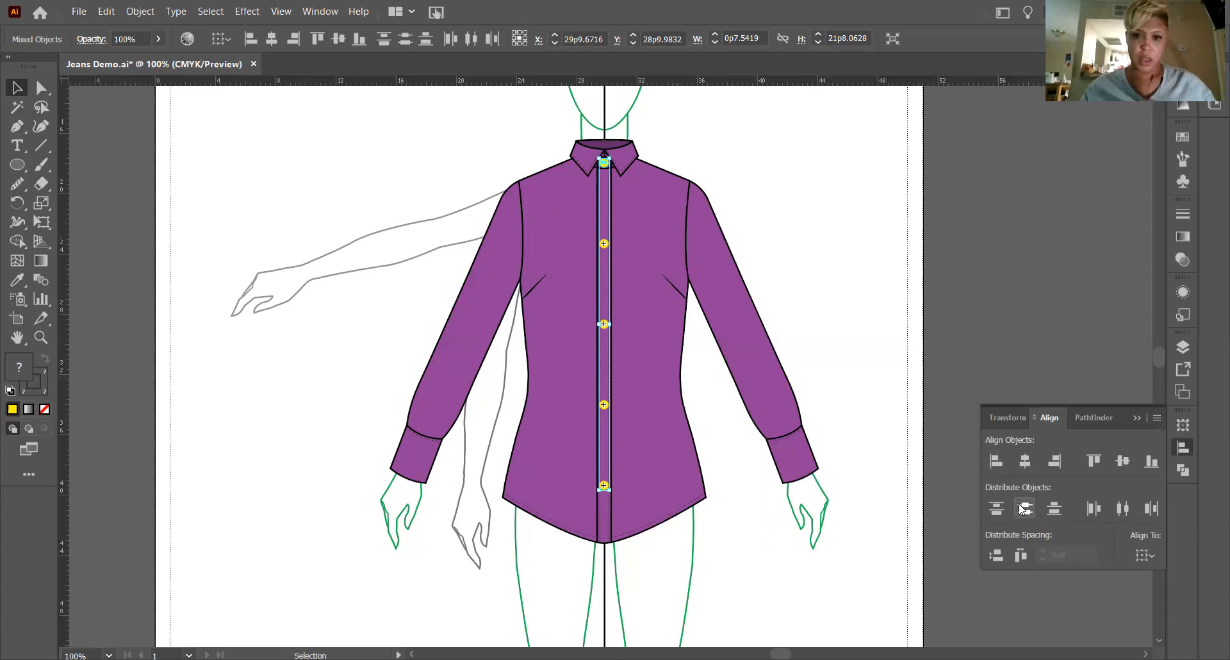
click(1117, 509)
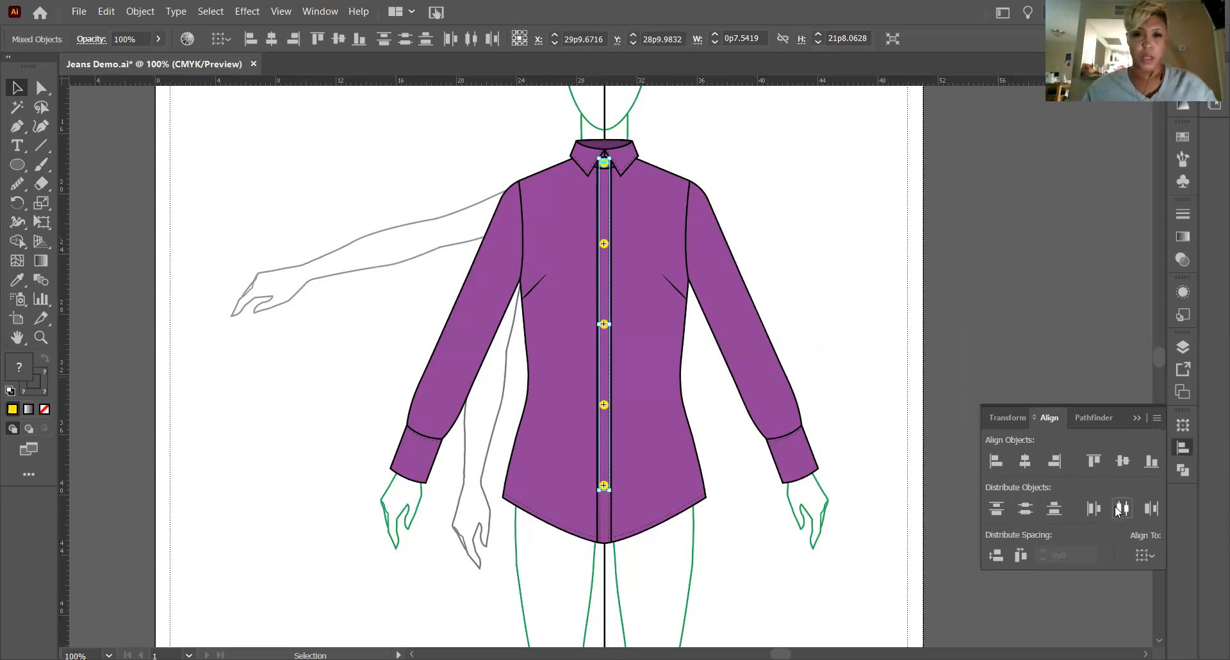
click(1135, 417)
click(837, 281)
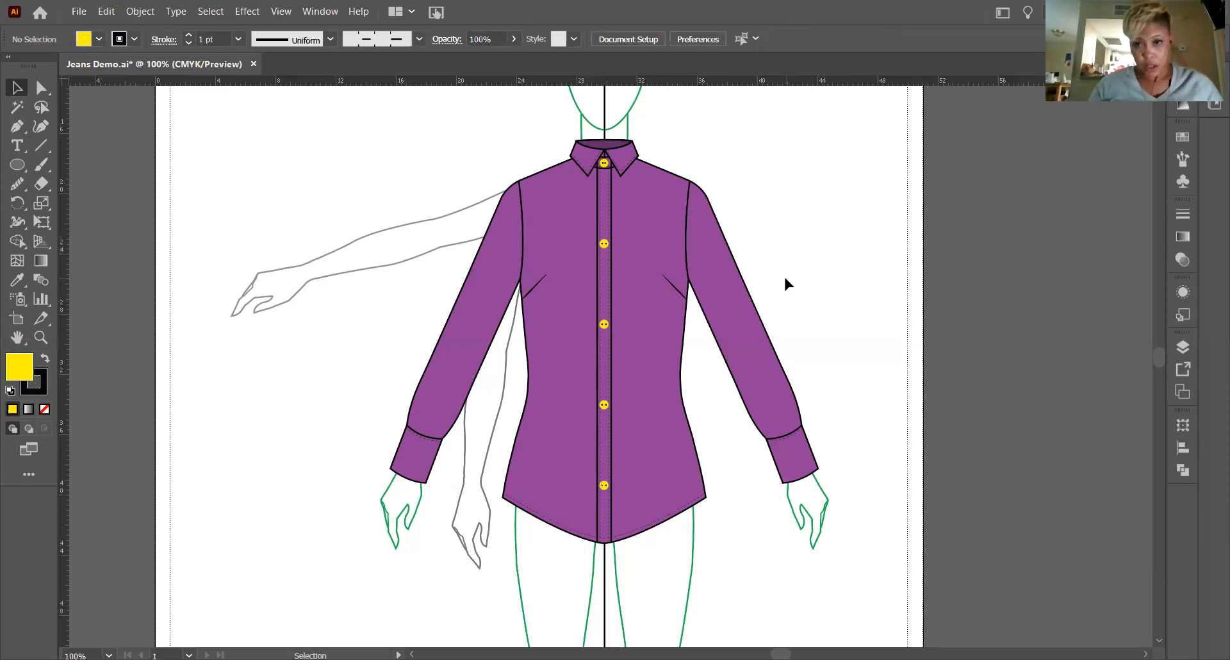
Select the complete shirt with its buttons and duplicate it onto the pasteboard beside the artboard.
scroll(758, 275, down, 1)
scroll(758, 275, up, 2)
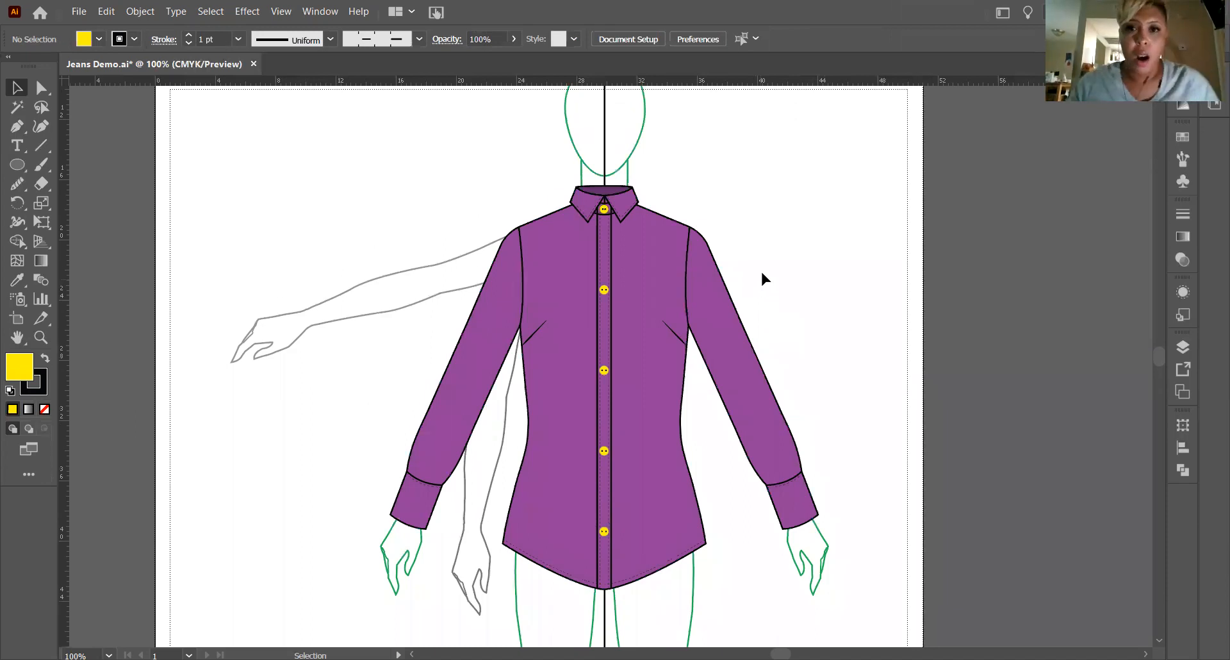
scroll(762, 277, up, 1)
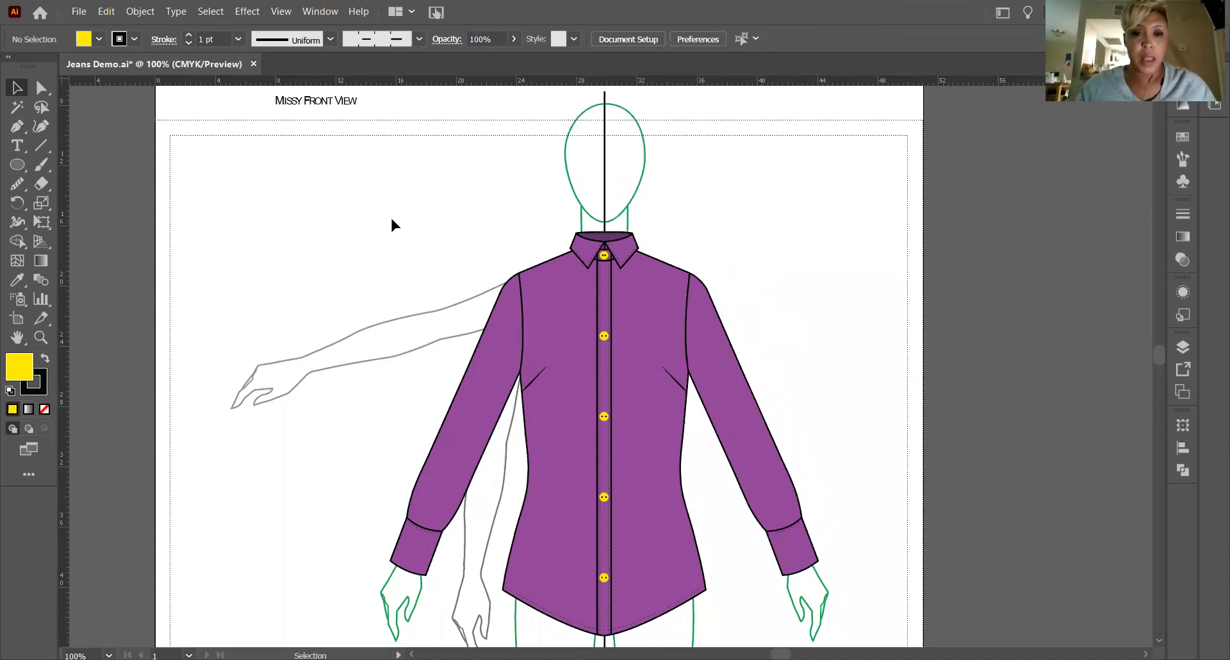
drag(370, 195, 886, 593)
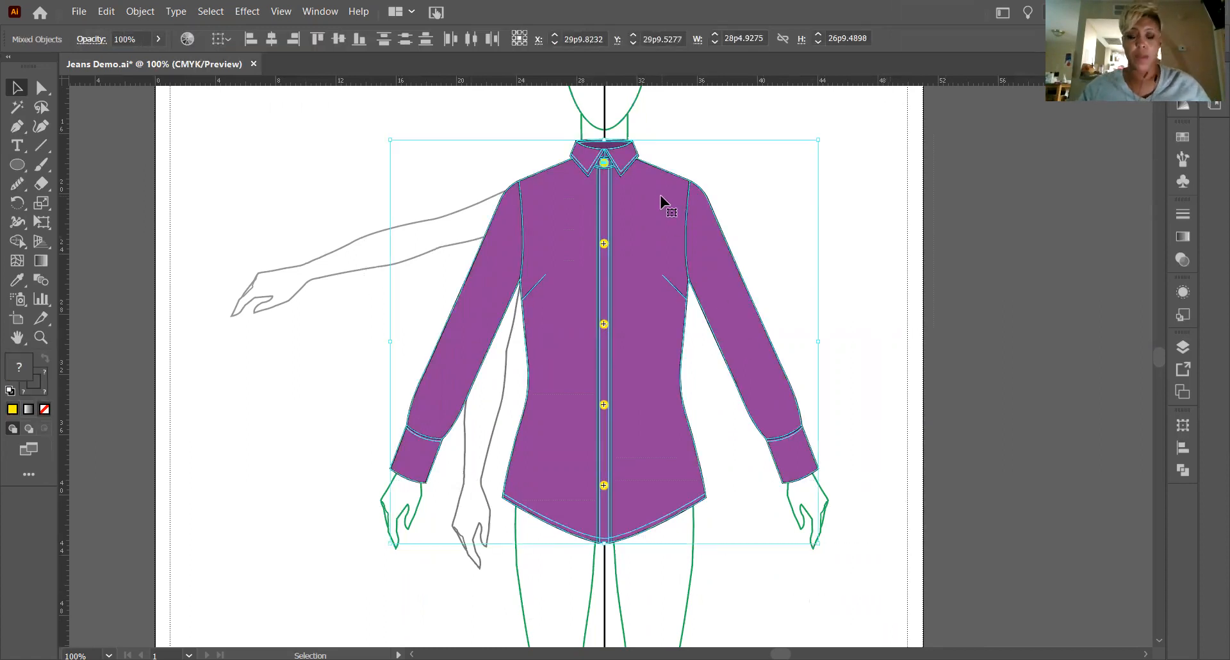
drag(653, 203, 1001, 188)
Group the duplicated shirt, move it farther away from the original on the pasteboard, and deselect it.
right_click(993, 184)
click(1024, 285)
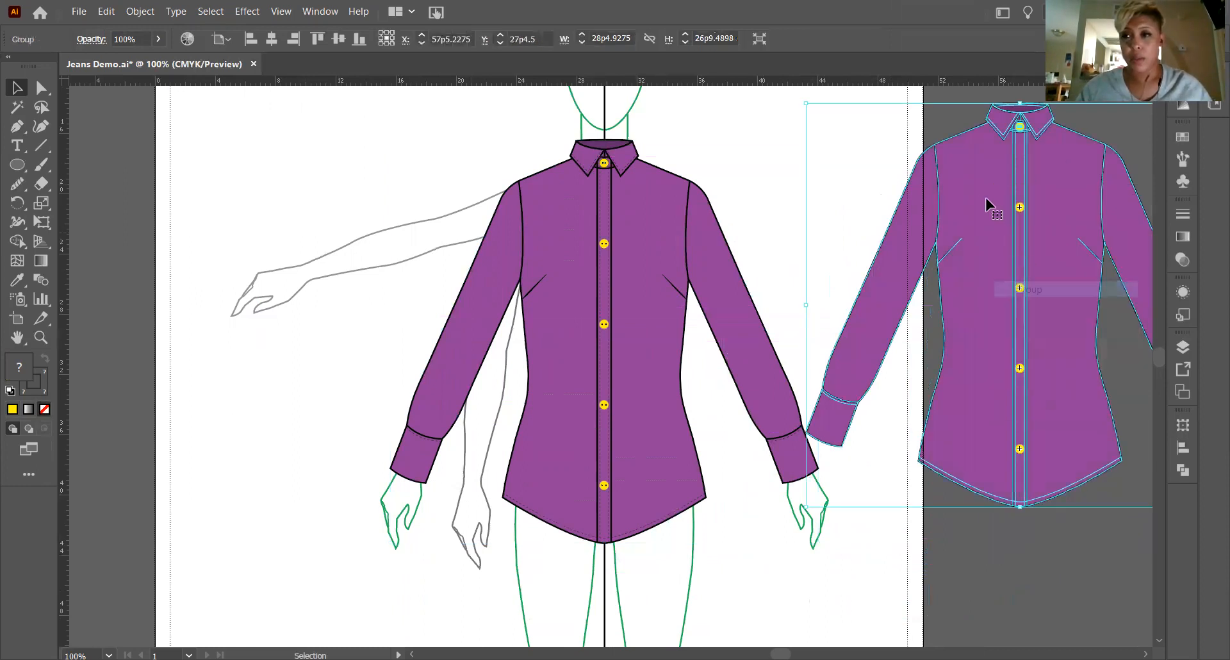
drag(961, 179, 1042, 232)
click(206, 346)
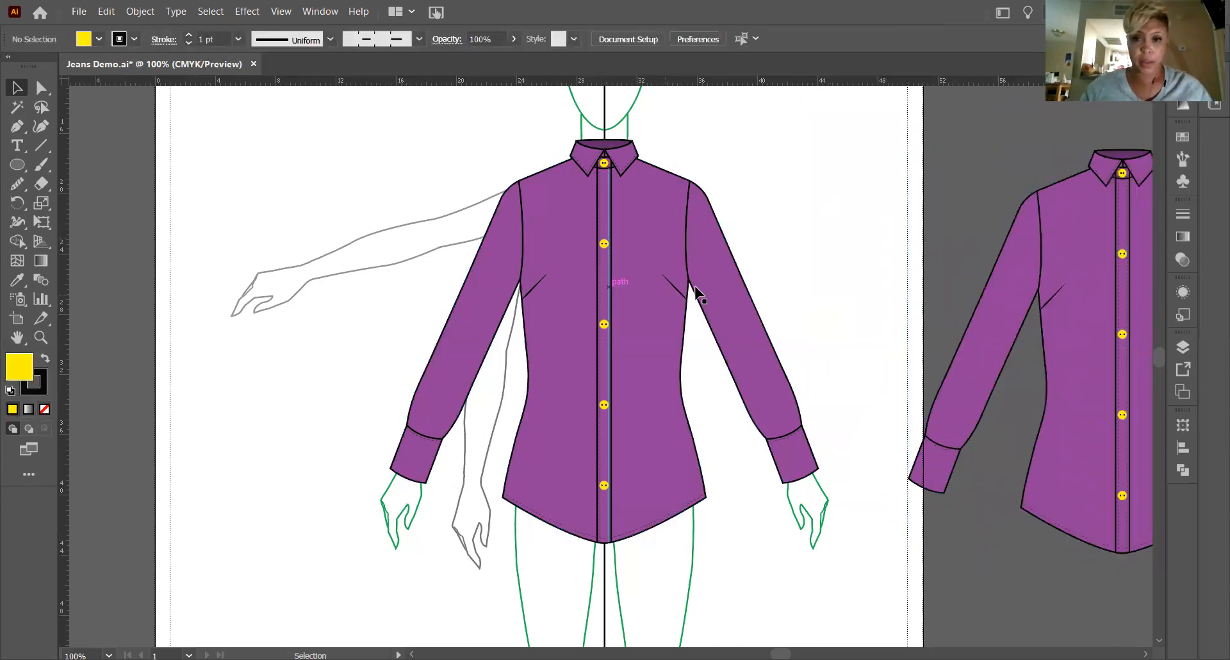
Delete the pointed collar outline and both dashed collar topstitch lines from the original shirt on the figure.
key(z)
drag(569, 152, 707, 330)
click(17, 87)
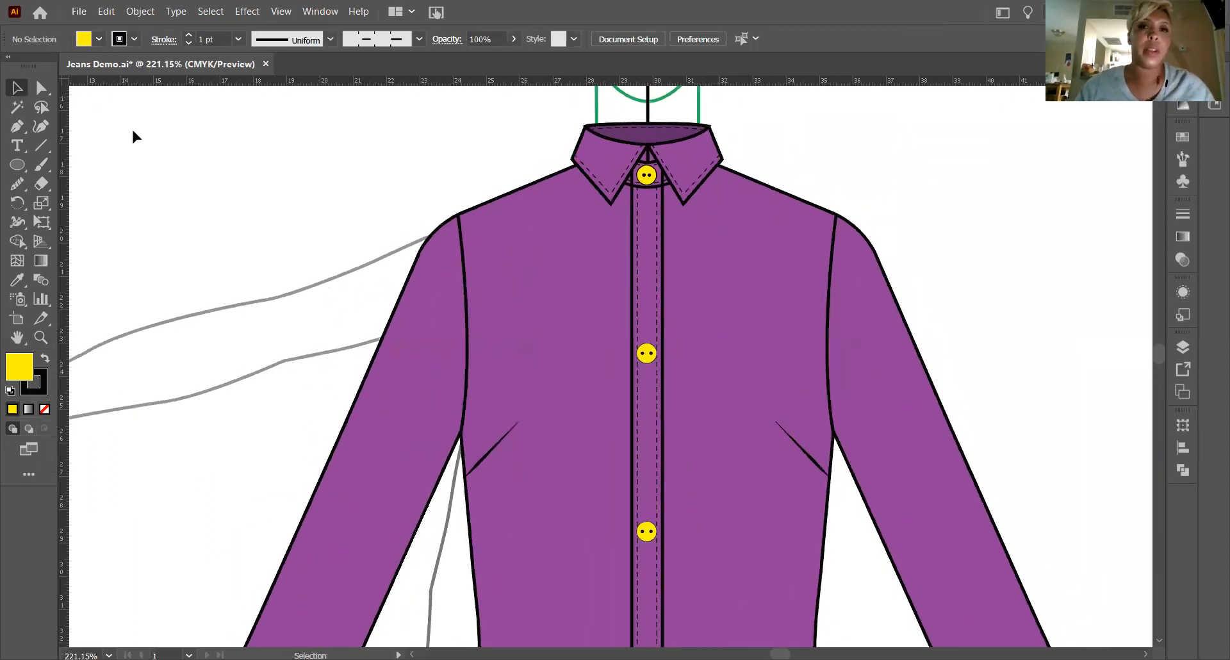
click(691, 199)
key(Delete)
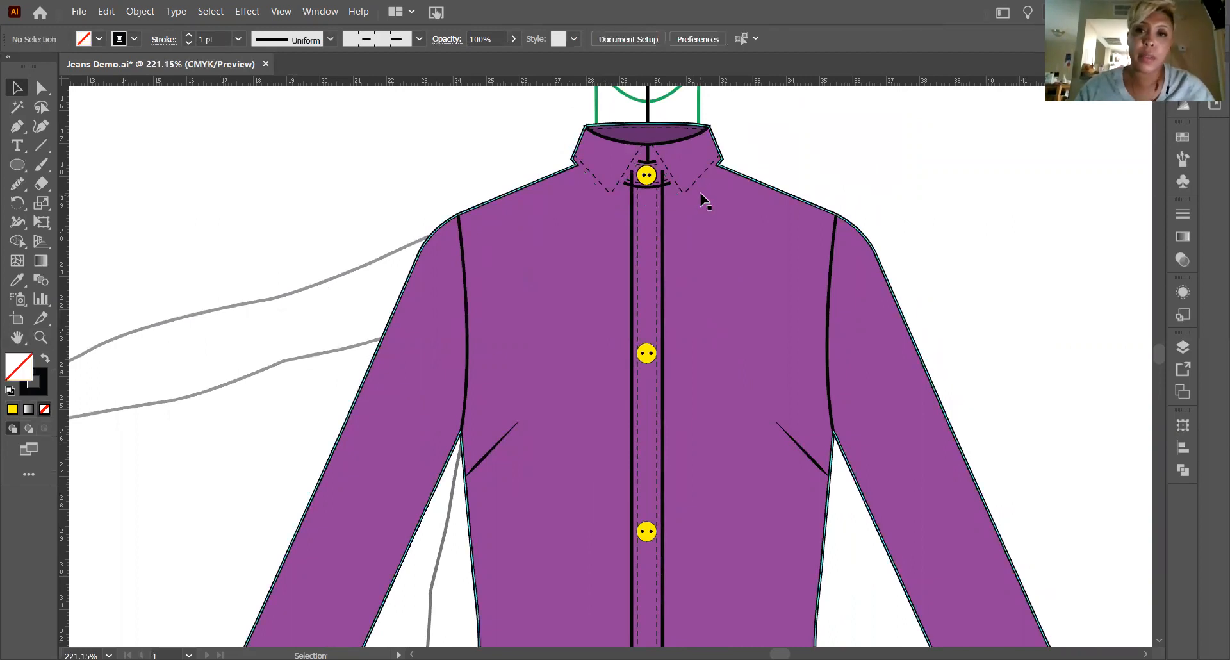
click(687, 184)
key(Delete)
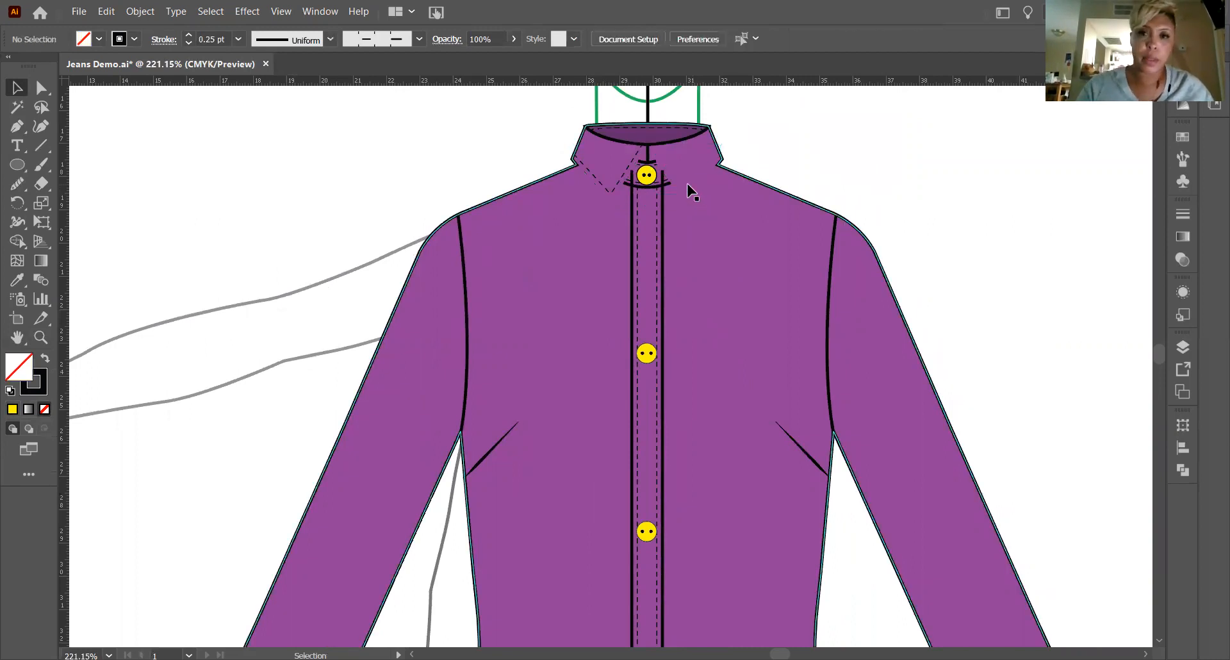
click(608, 192)
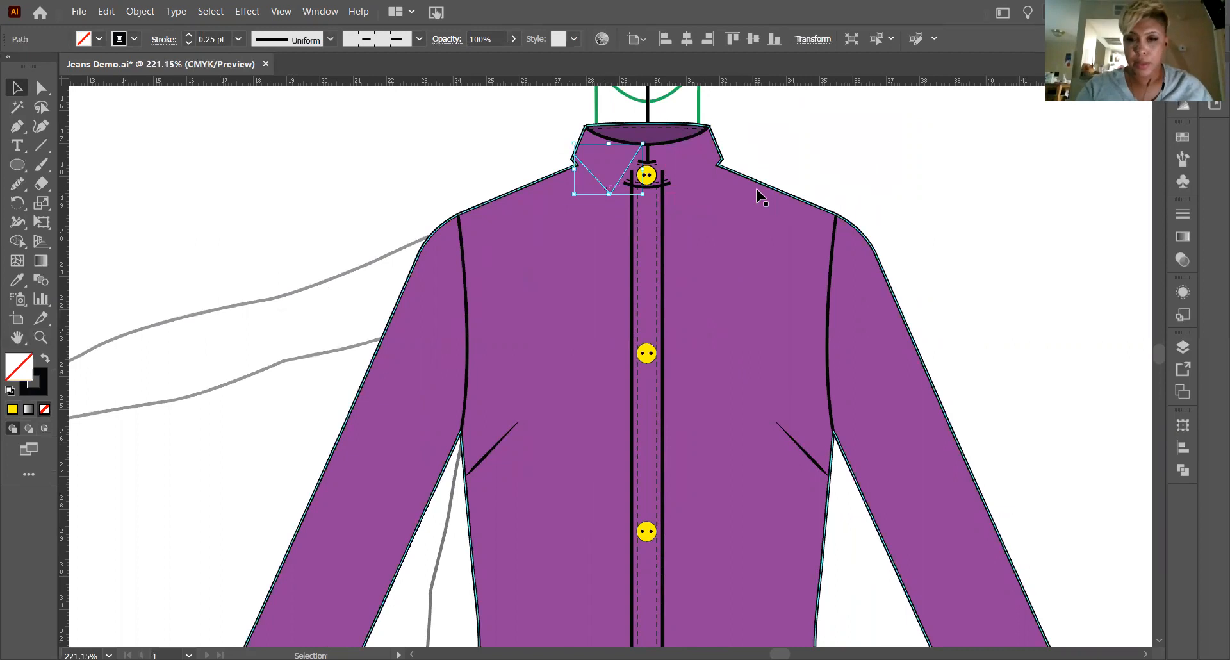
key(Delete)
Delete all five yellow buttons from the original shirt's collar stand and placket.
click(646, 175)
key(Delete)
click(646, 354)
key(Delete)
click(646, 531)
key(Delete)
scroll(669, 535, down, 5)
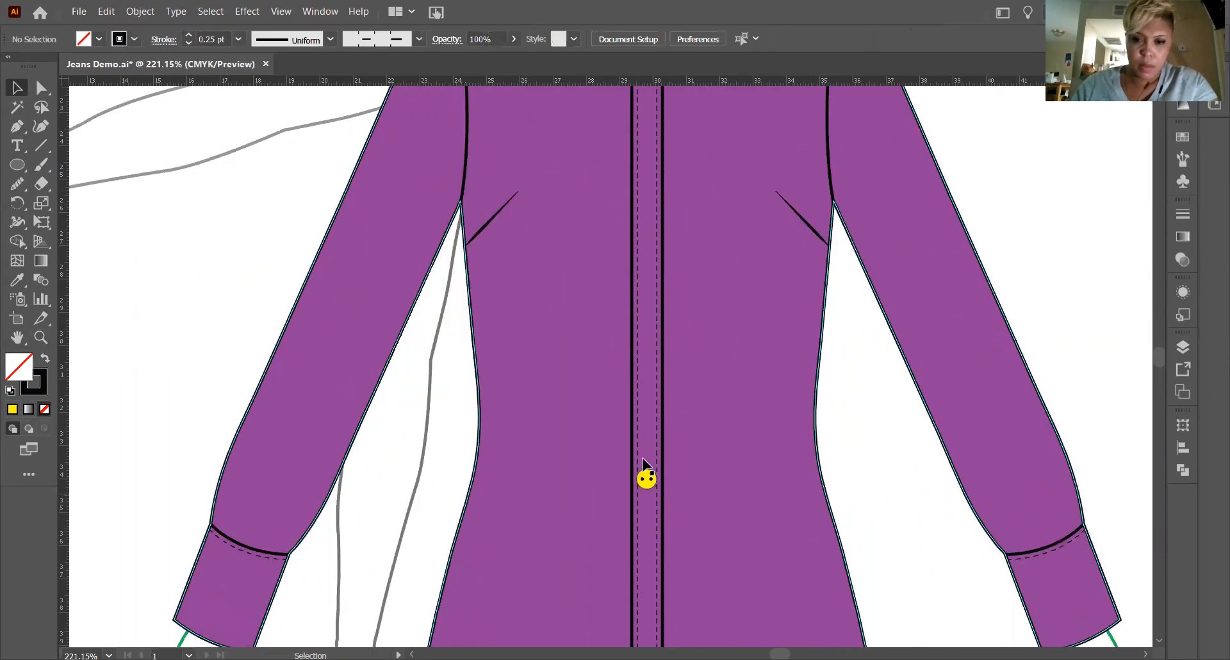
scroll(647, 480, down, 3)
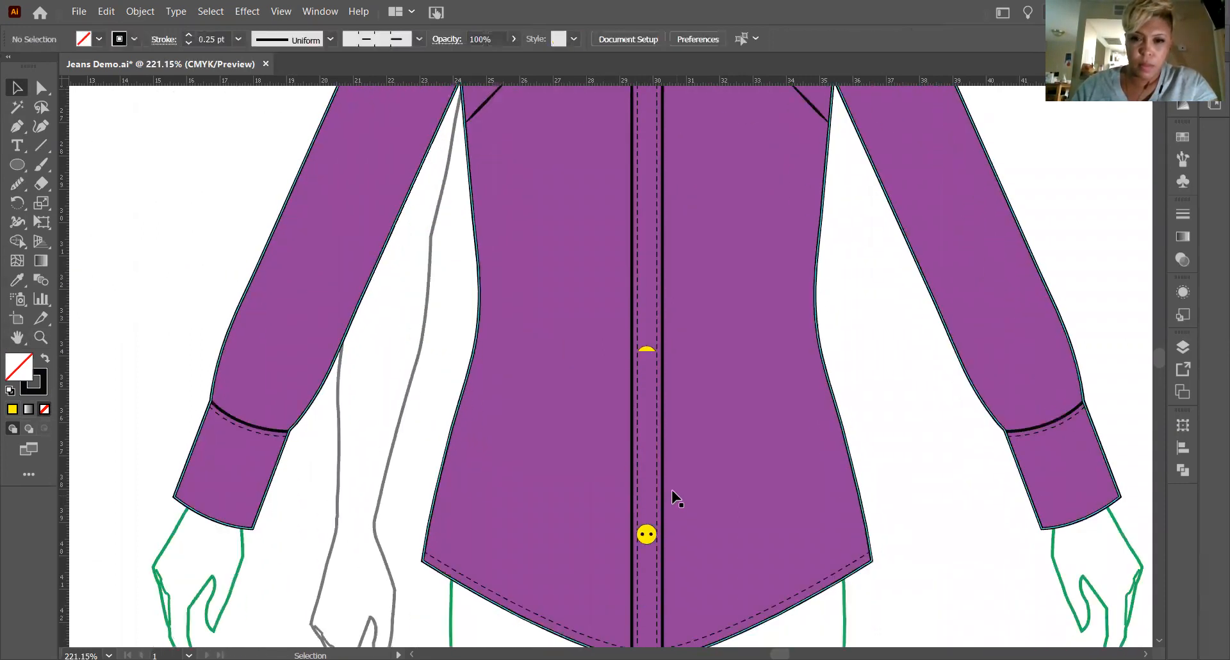
click(646, 519)
key(Delete)
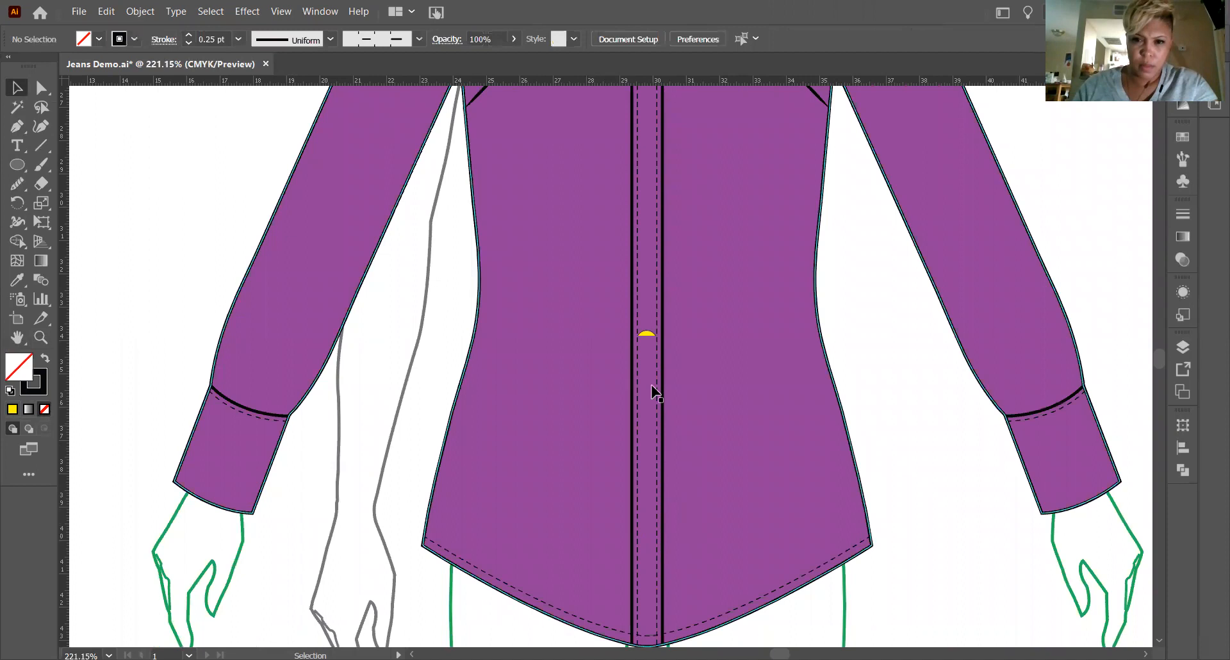
click(645, 336)
click(419, 333)
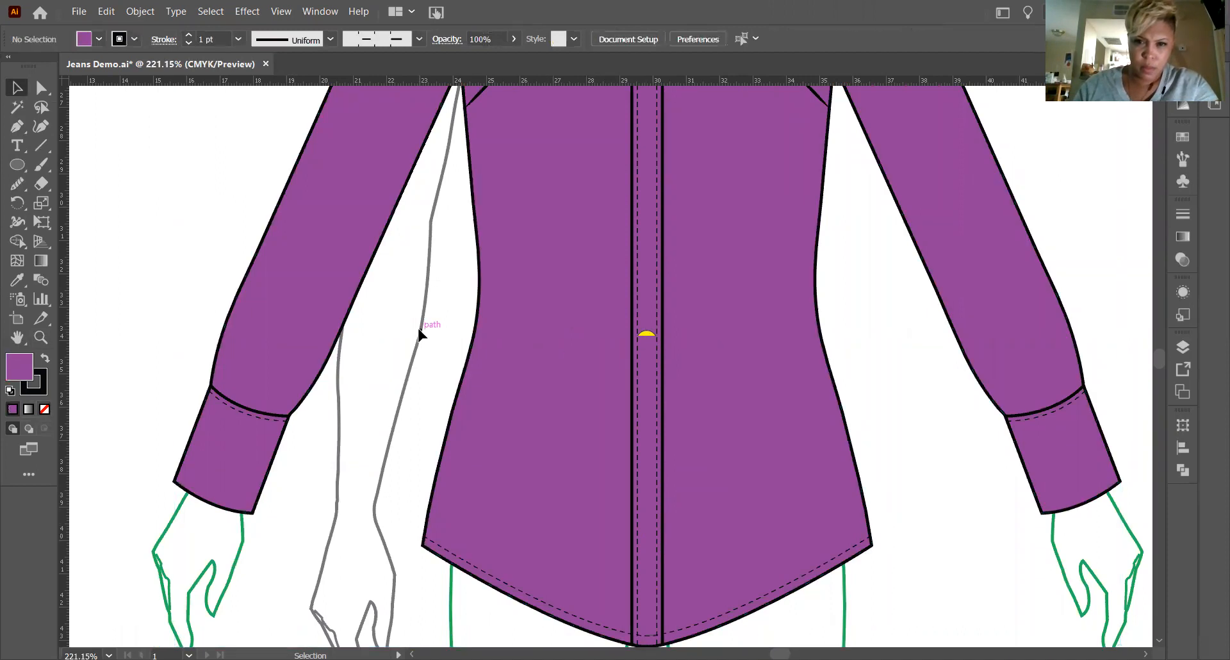
Delete the dark inner-neck shape, its dashed stitch line and the short center-front line at the original shirt's neck.
key(ctrl+minus)
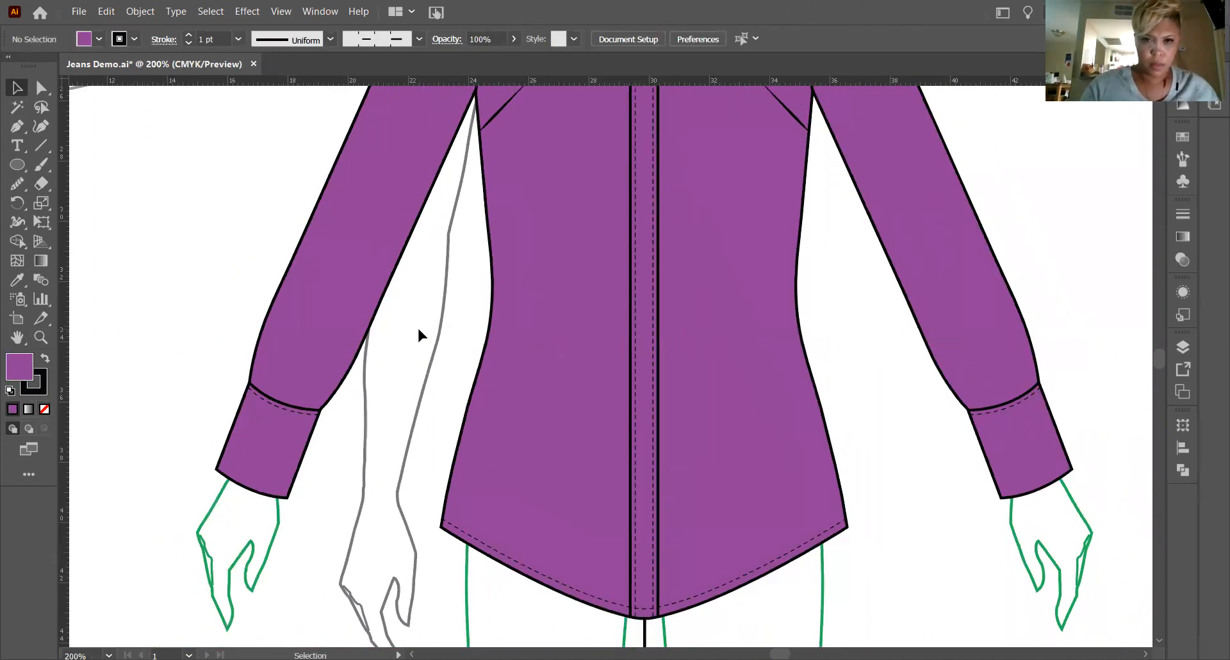
scroll(612, 322, up, 10)
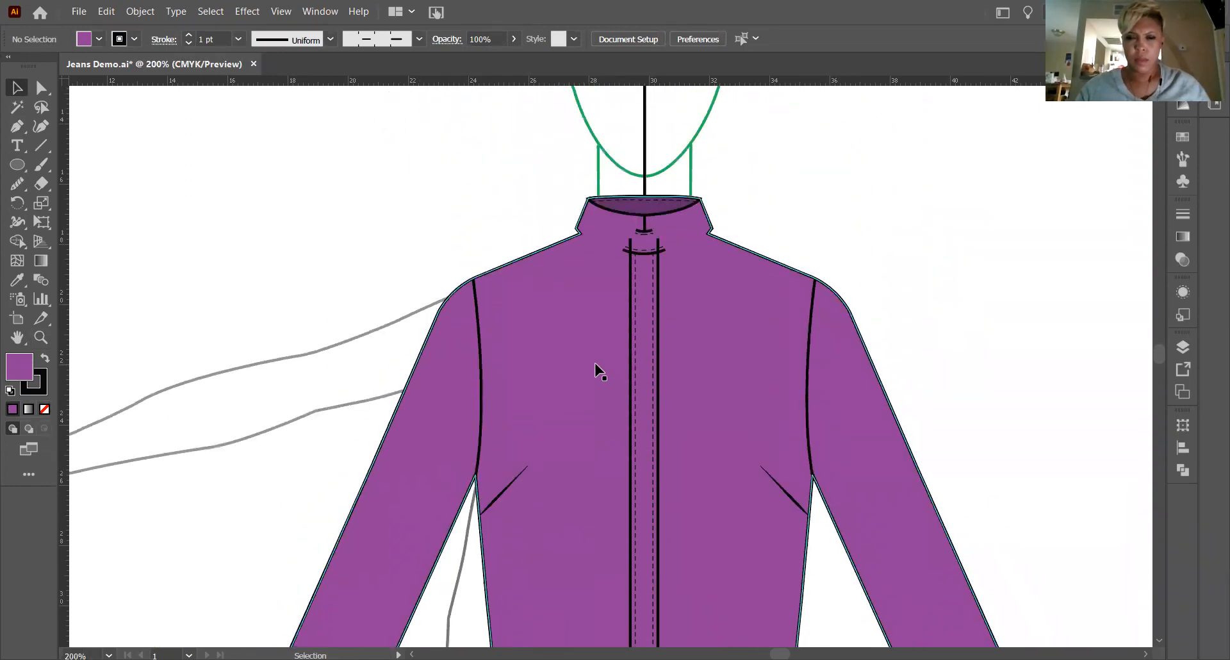
scroll(615, 346, down, 5)
scroll(640, 192, up, 3)
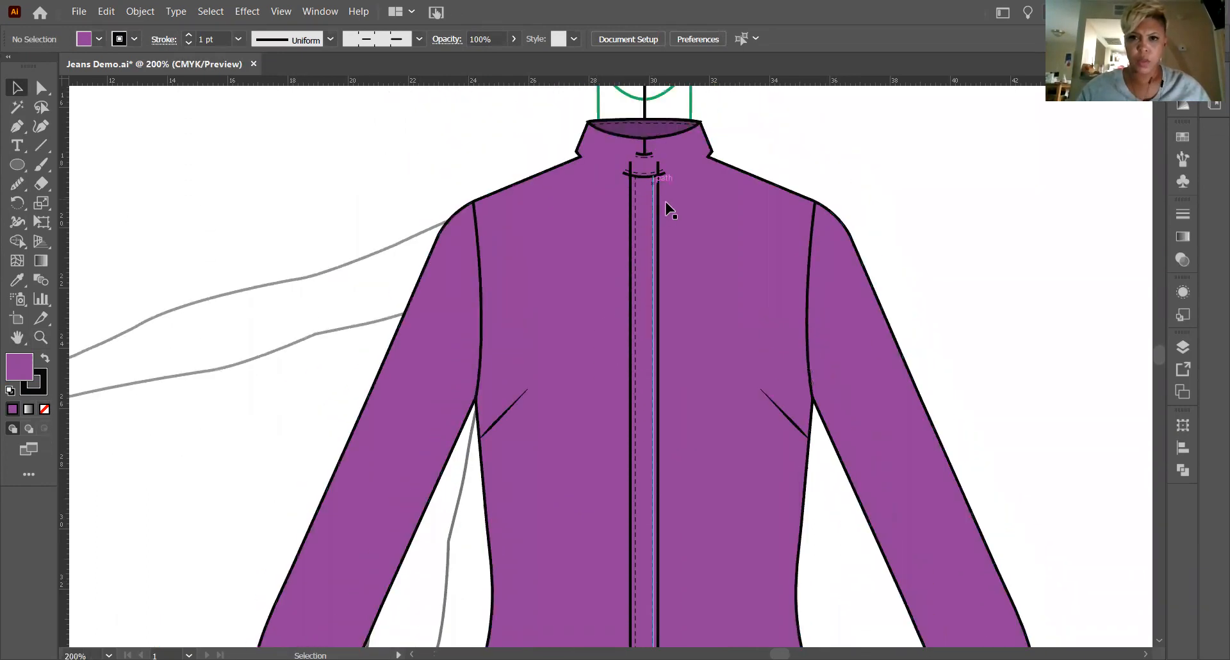
click(664, 200)
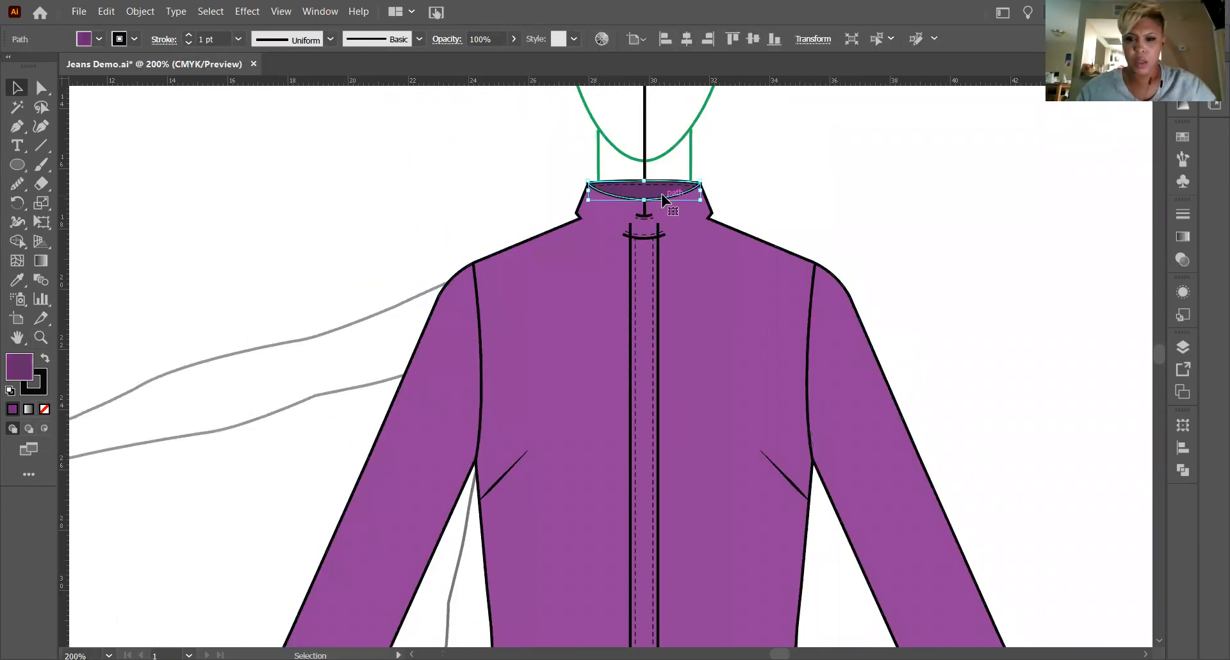
key(Delete)
click(642, 186)
key(Delete)
click(648, 204)
key(Delete)
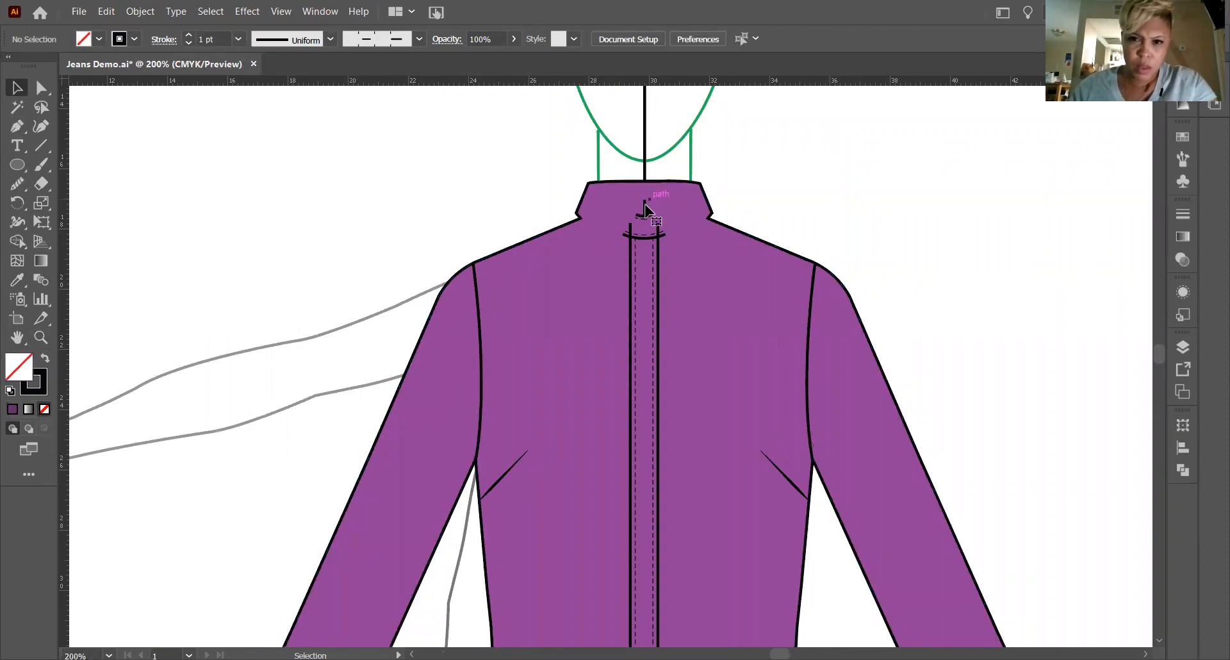
key(Delete)
Delete the collar stand's upper and lower curved seams together with their dashed stitch lines above the placket.
click(641, 216)
key(Delete)
click(641, 220)
key(Delete)
click(641, 235)
key(Delete)
click(644, 239)
key(Delete)
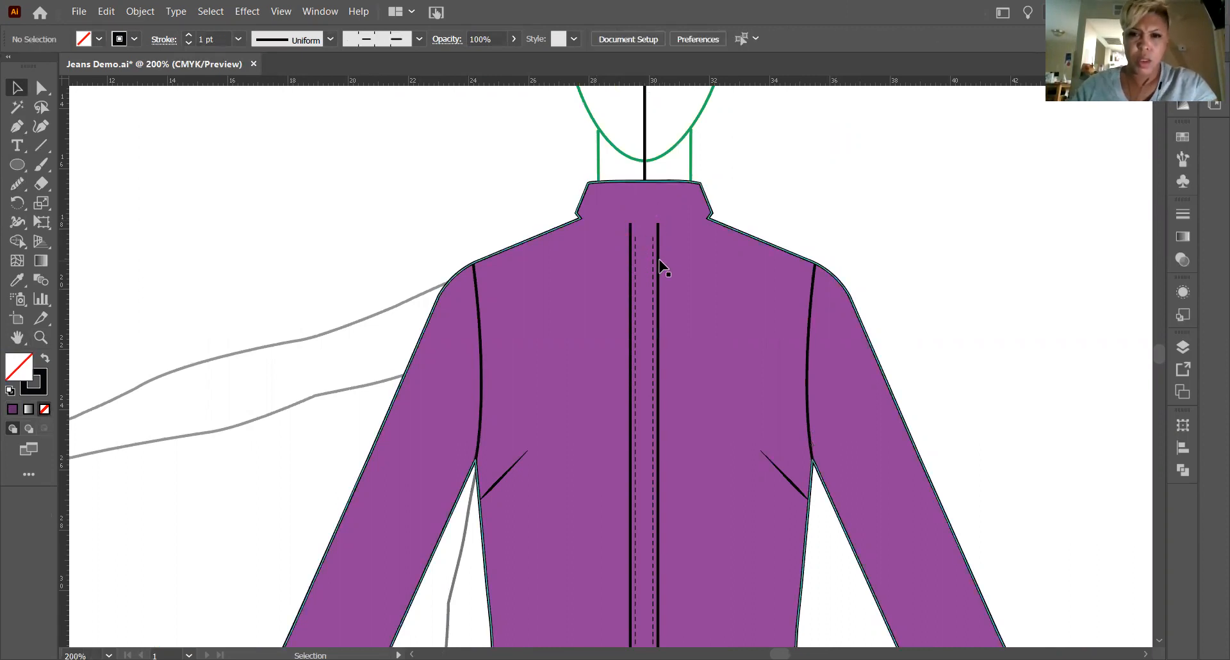
Delete both solid placket lines and both dashed placket topstitch lines from the original shirt's center front.
click(658, 265)
key(Delete)
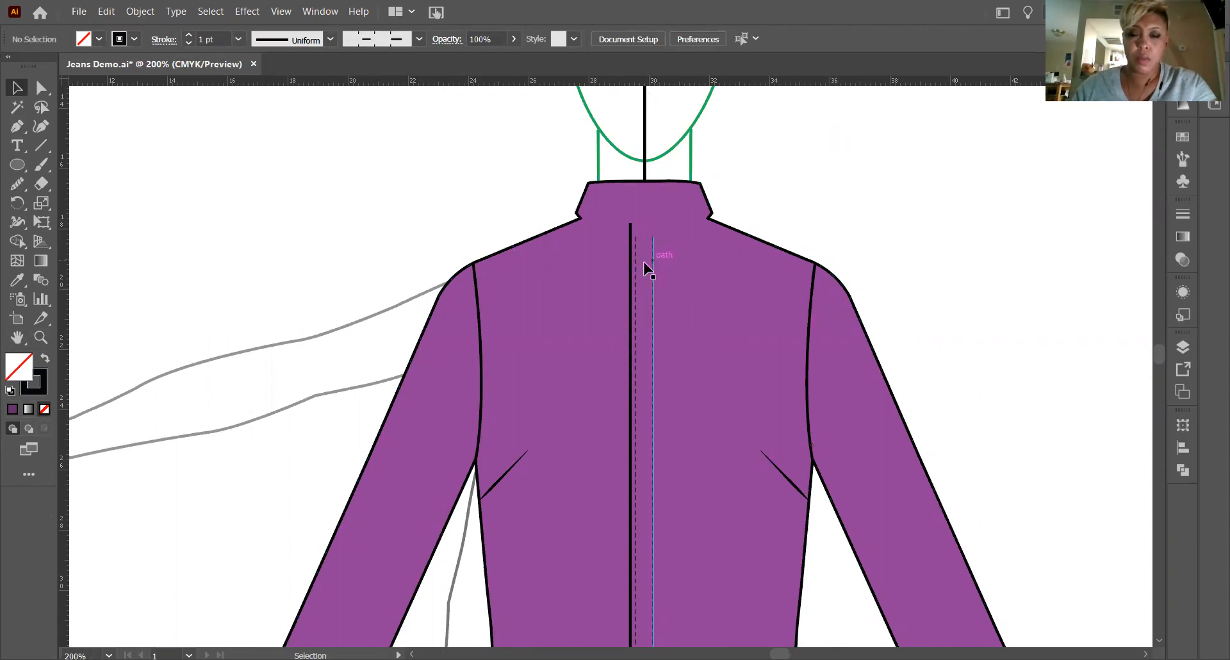
click(631, 269)
key(Delete)
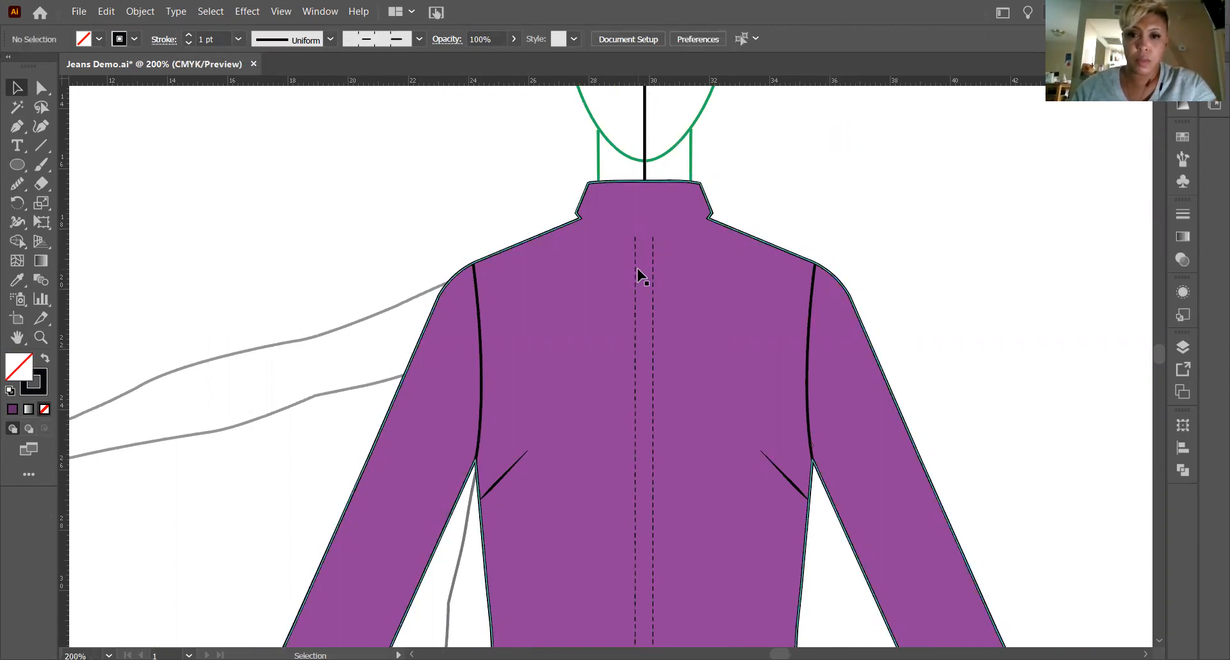
click(638, 274)
click(636, 268)
key(Delete)
click(654, 288)
key(Delete)
Delete both tapered bust darts from the sides of the original shirt's body.
scroll(772, 208, down, 2)
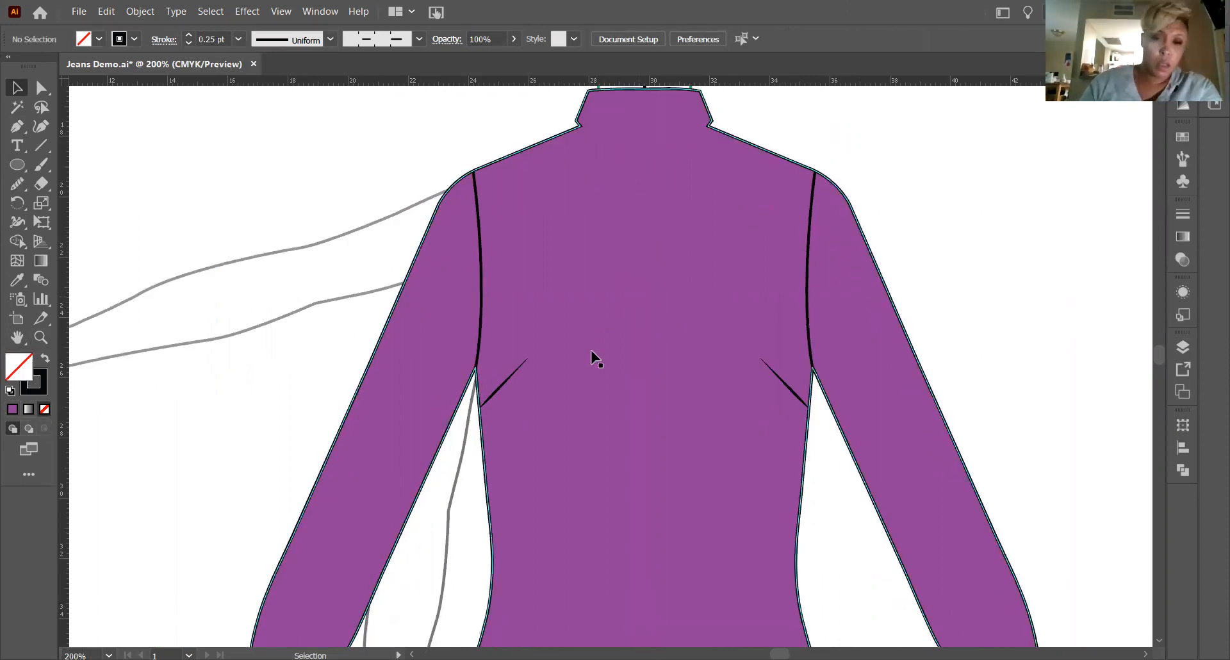
click(506, 387)
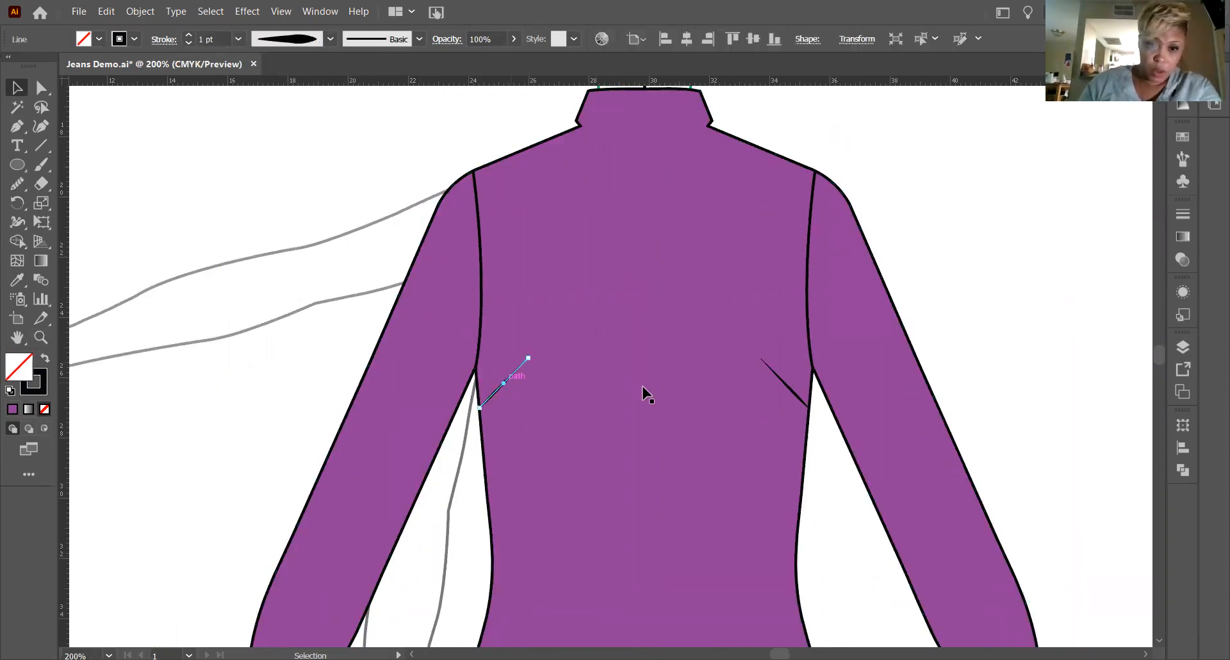
key(Delete)
click(786, 389)
key(Delete)
Draw a straight horizontal yoke seam across the shirt's back from one armhole seam to the other with the Line Segment tool.
scroll(801, 357, down, 6)
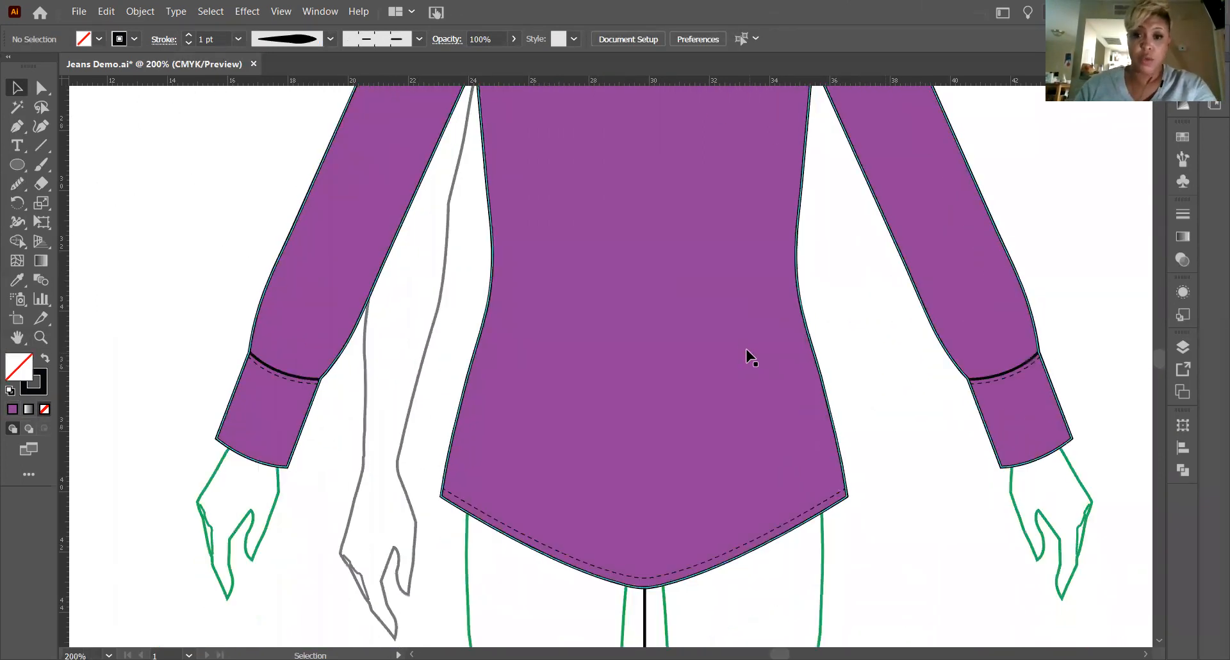
scroll(738, 355, up, 4)
scroll(730, 359, up, 5)
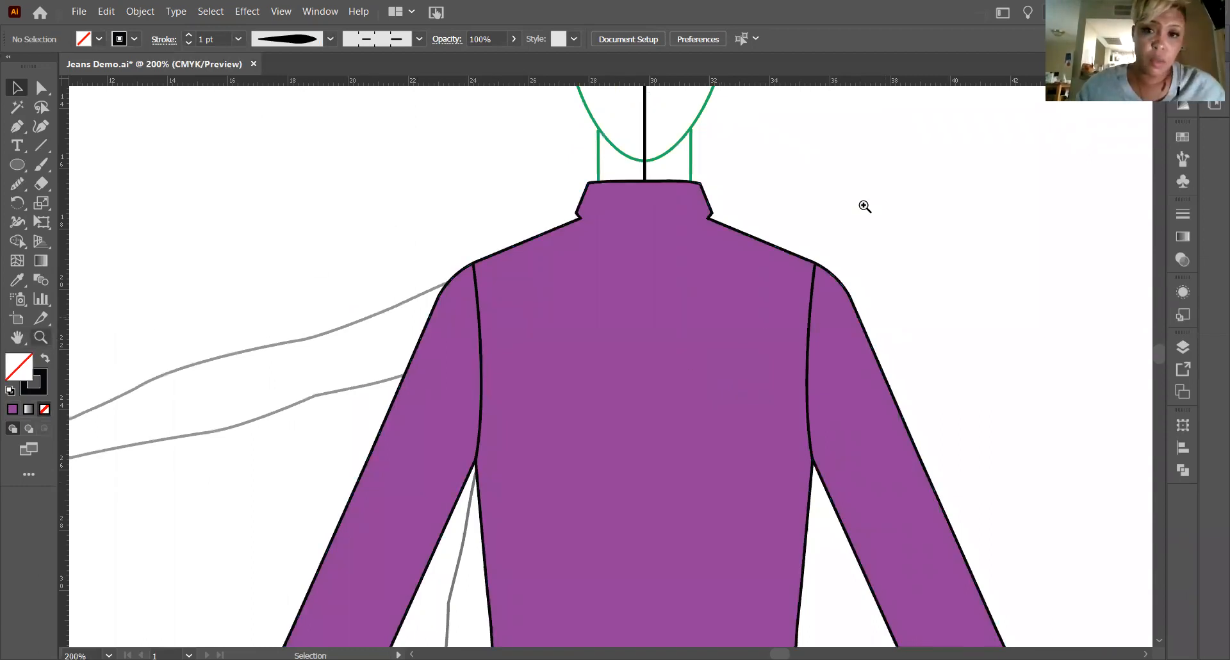
key(z)
drag(811, 273, 679, 264)
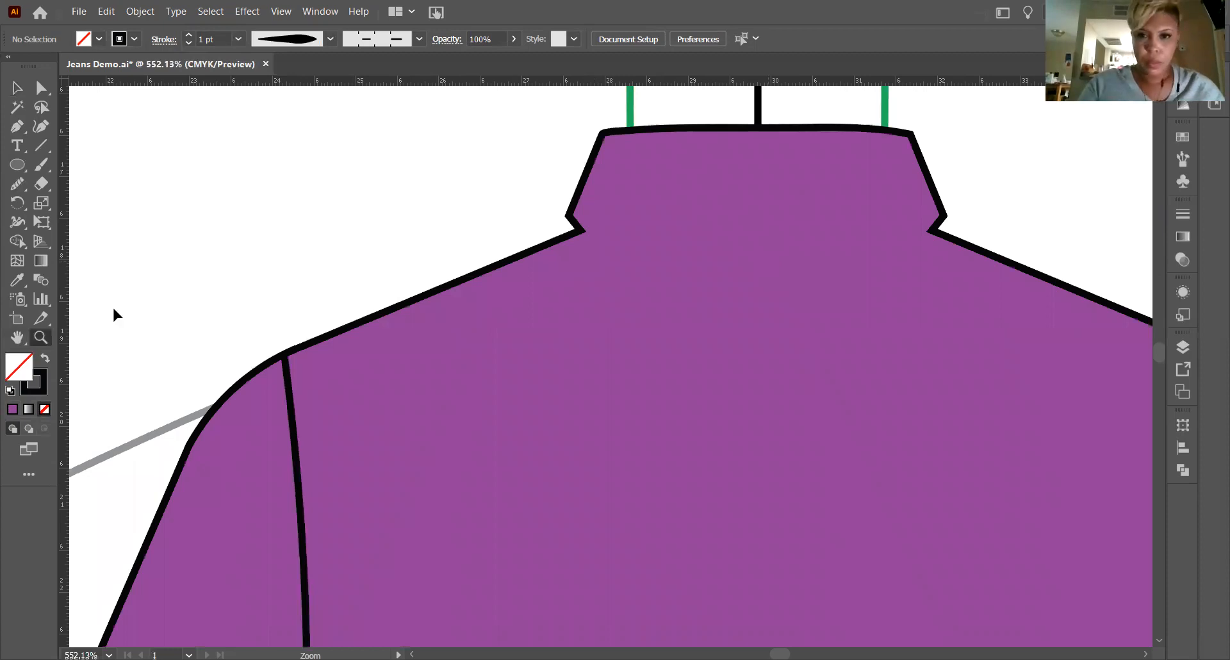
key(ctrl+minus)
key(ctrl+minus)
scroll(255, 292, down, 3)
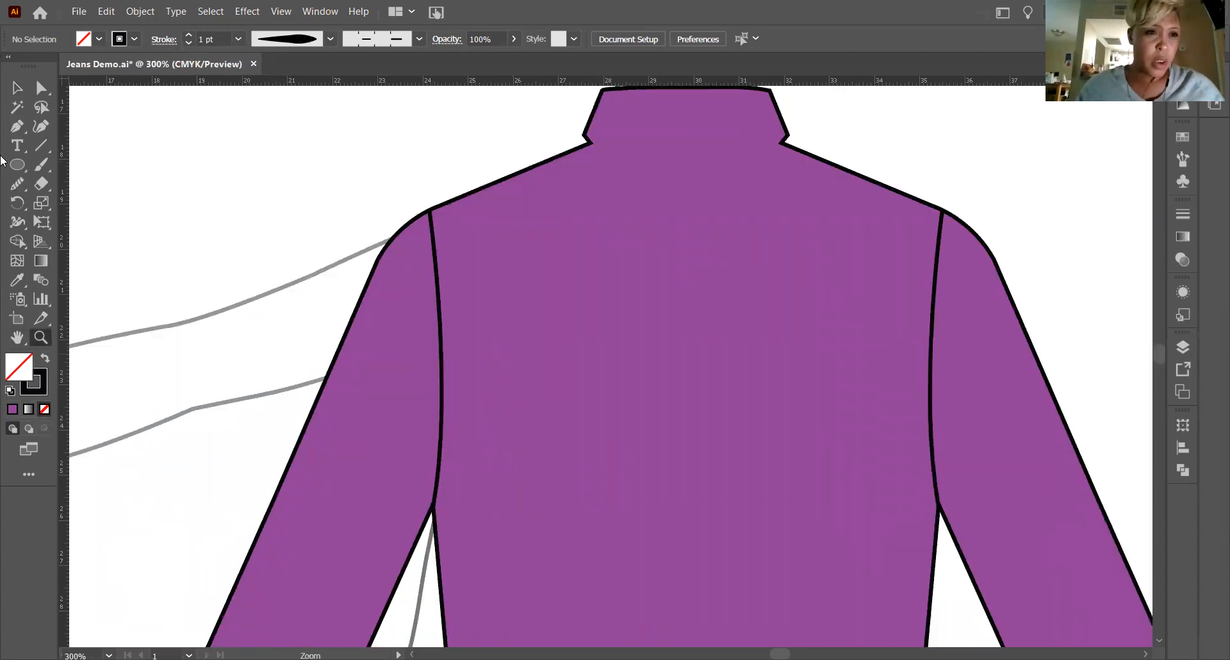
key(backslash)
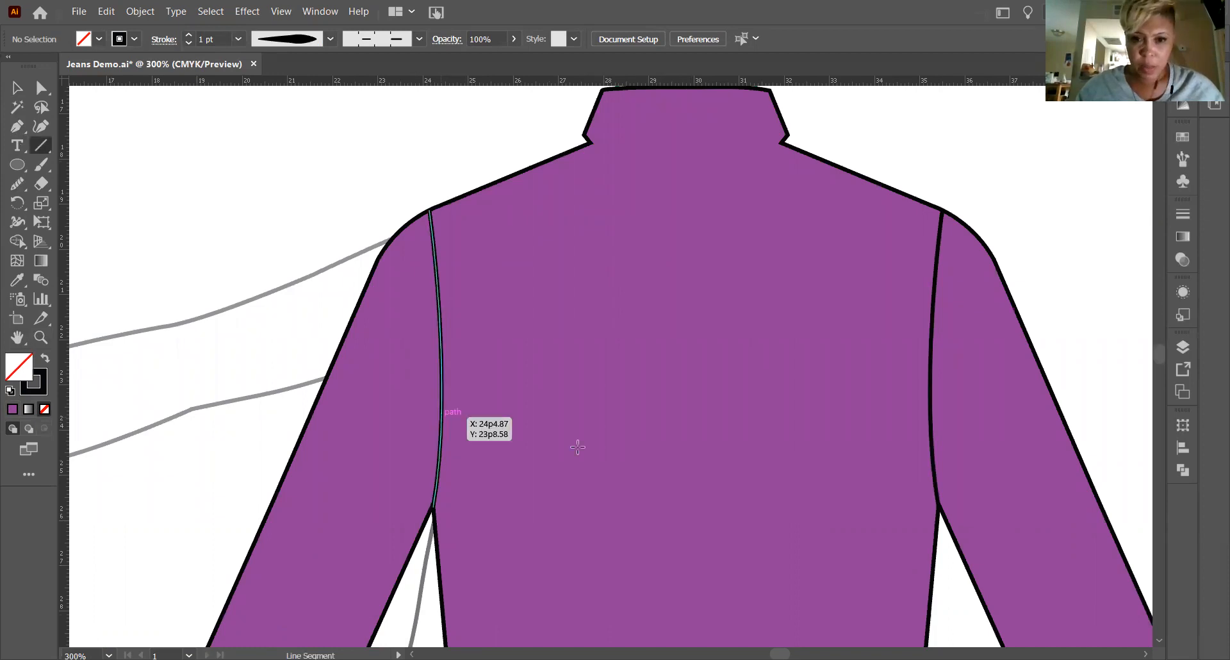
drag(442, 417, 581, 447)
key(ctrl+z)
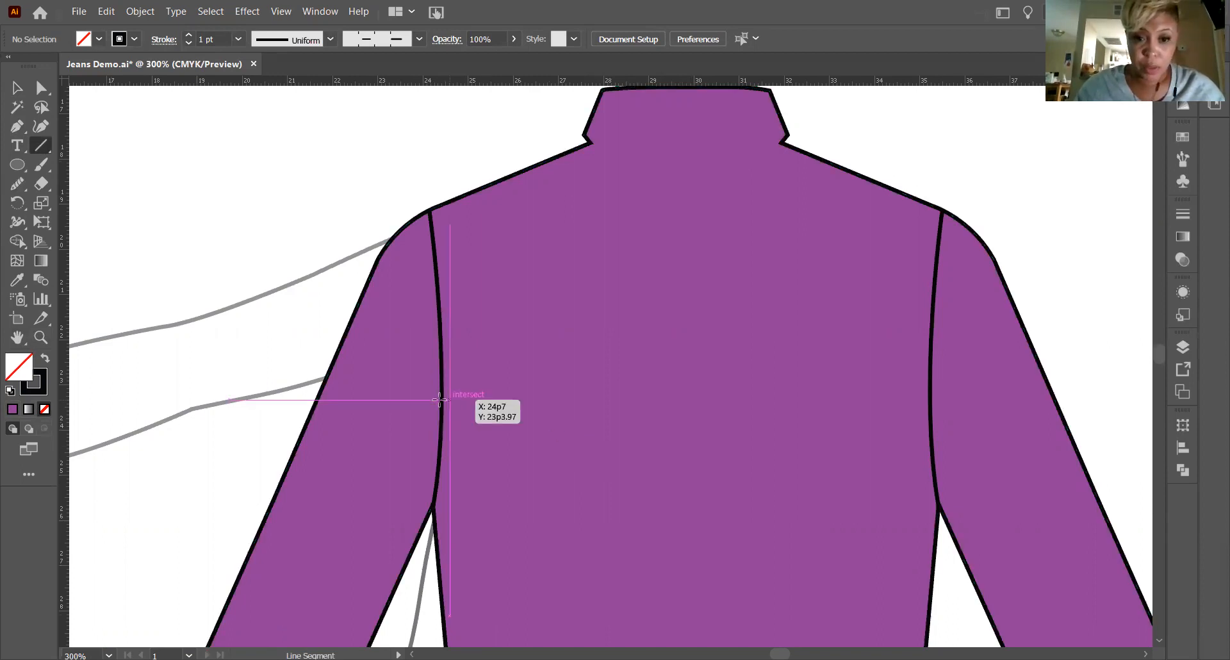
drag(439, 399, 925, 448)
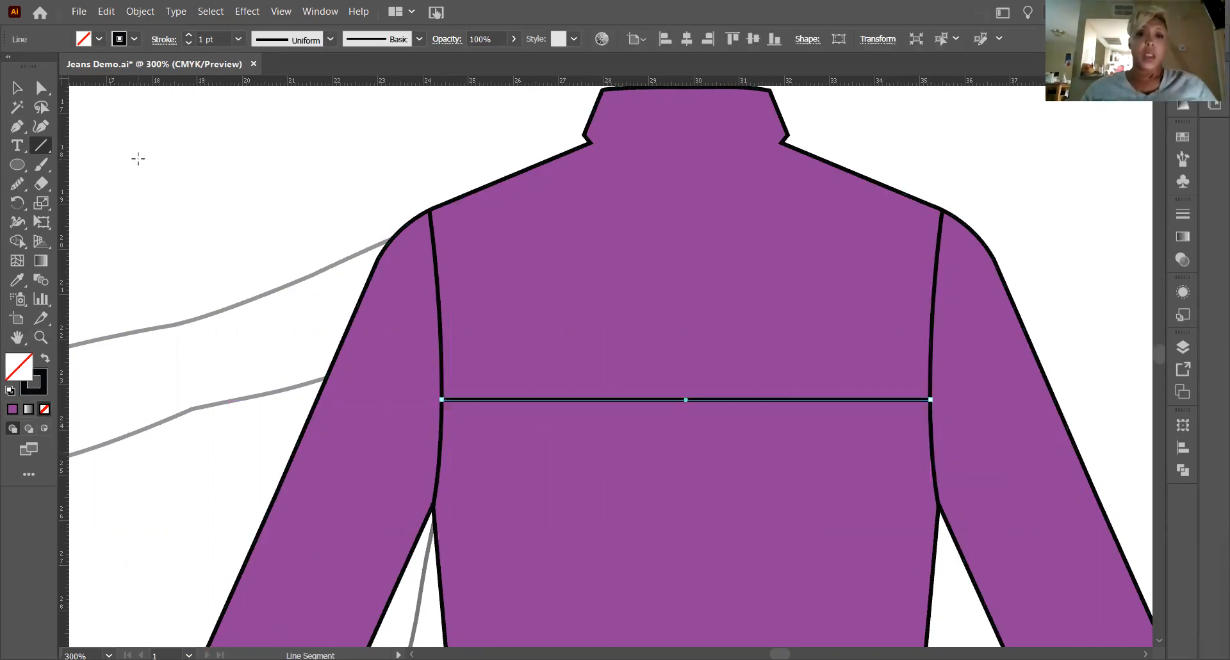
Duplicate the horizontal yoke seam in place and nudge the copy up to sit just above the original line.
scroll(138, 158, up, 1)
click(17, 88)
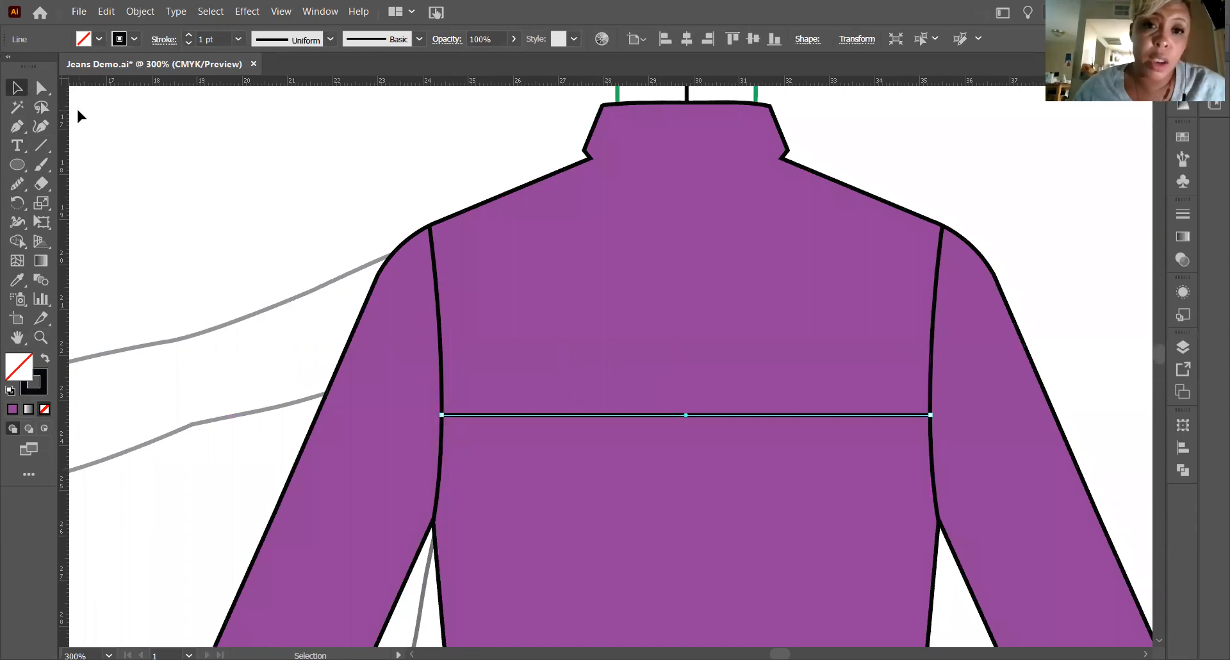
click(598, 405)
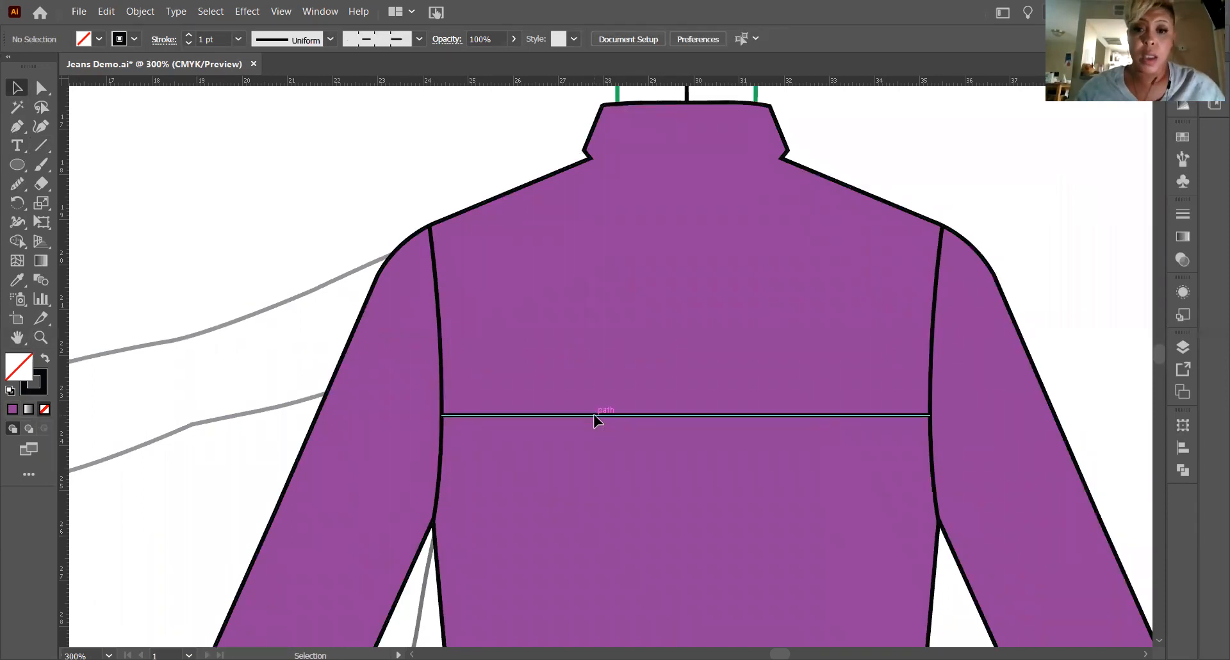
click(601, 416)
key(Up)
key(Up)
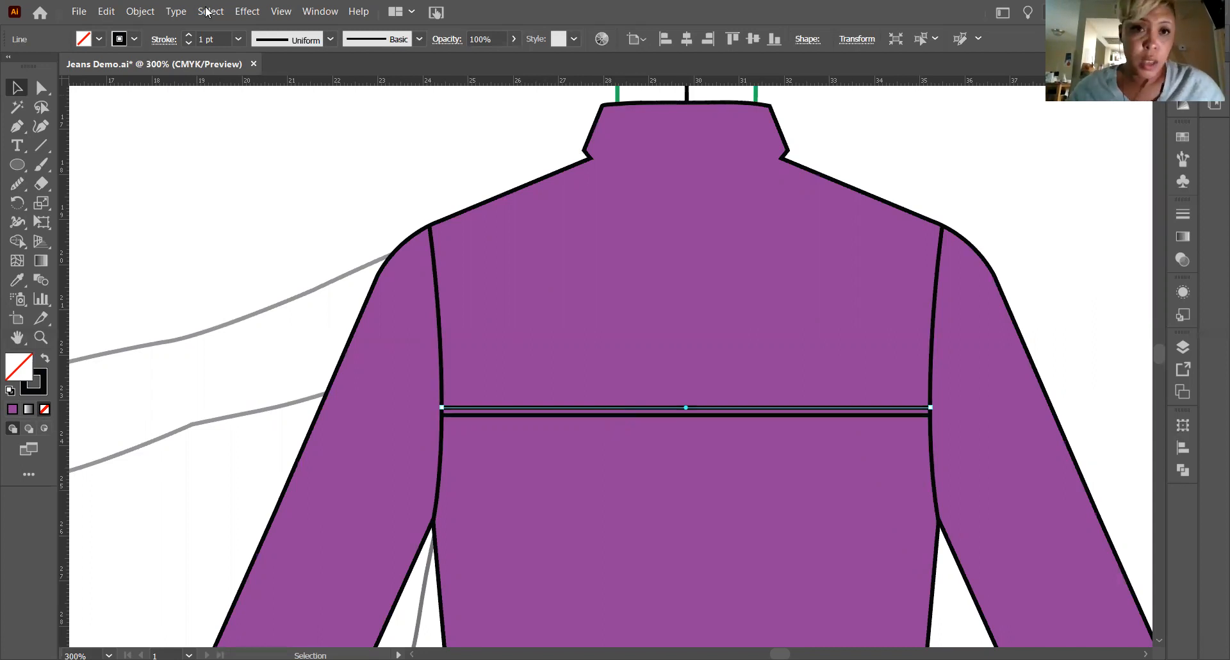
Turn the upper yoke line into topstitching with the dashed stitch brush and a 0.25 pt stroke.
click(419, 39)
click(367, 143)
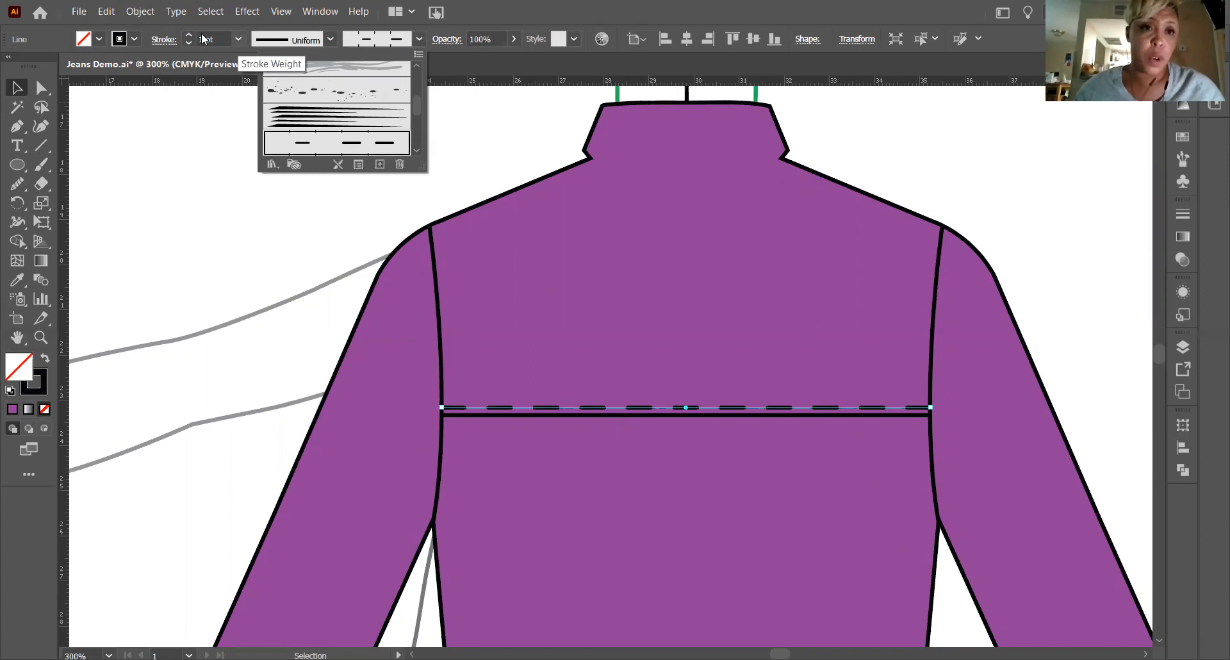
click(238, 39)
click(255, 55)
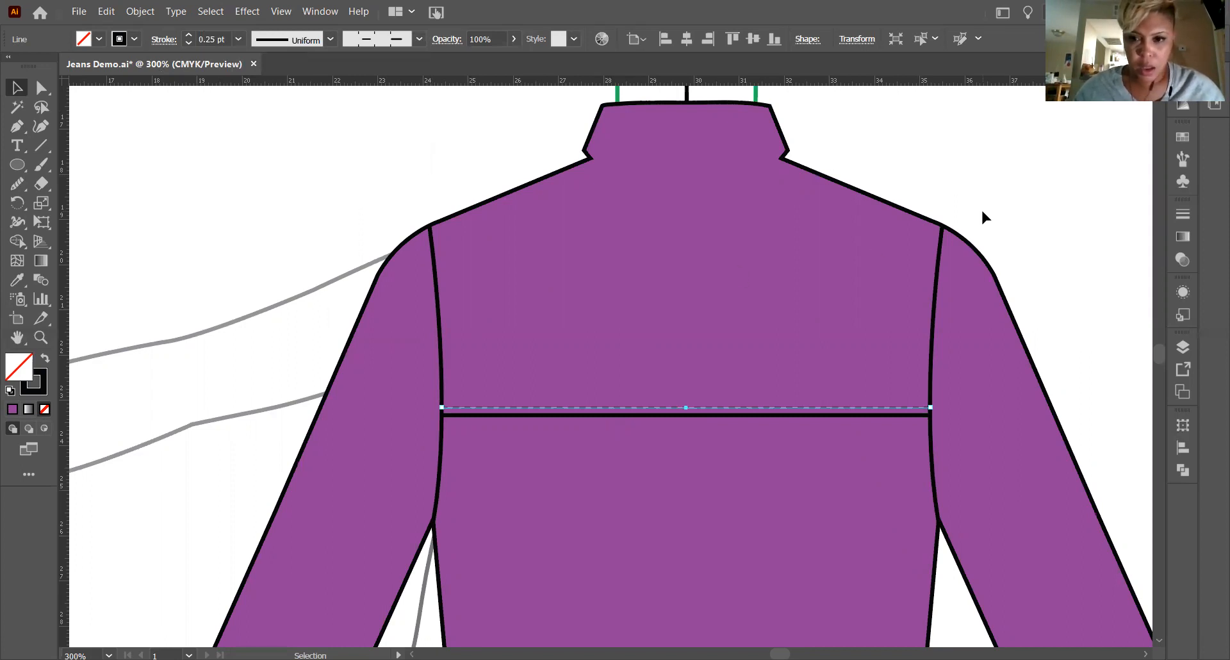
click(349, 120)
Draw an open inverted V hanging from the middle of the yoke seam with the Pen tool and set its stroke to 1 pt.
scroll(448, 186, down, 5)
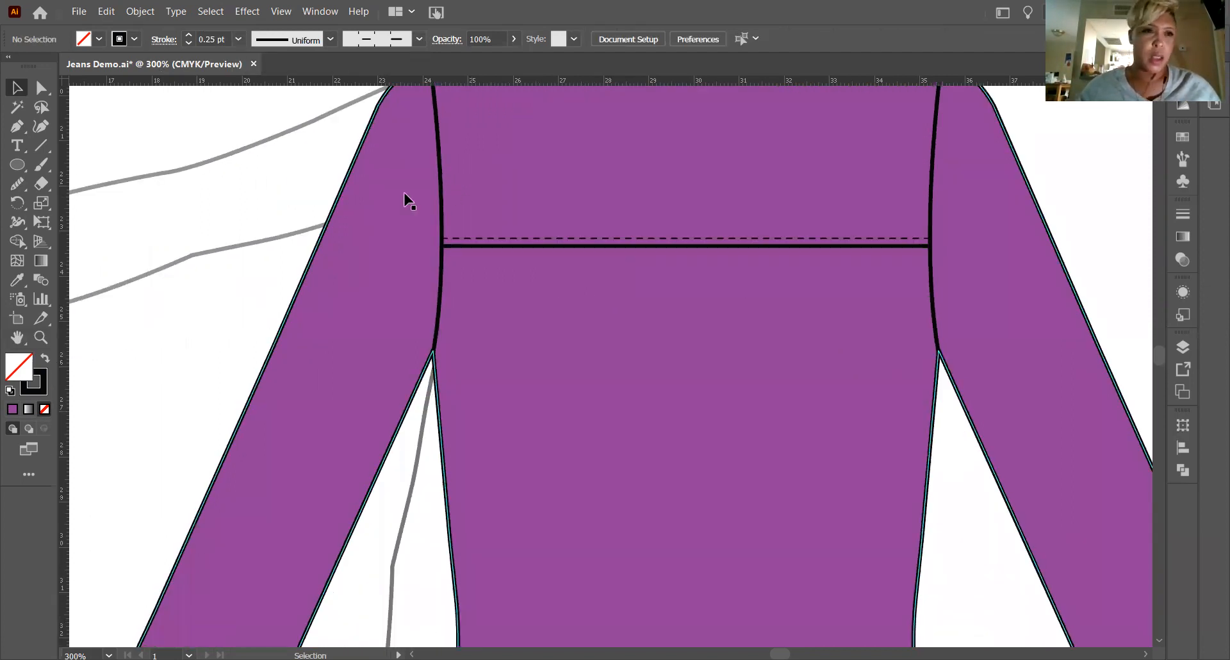
key(p)
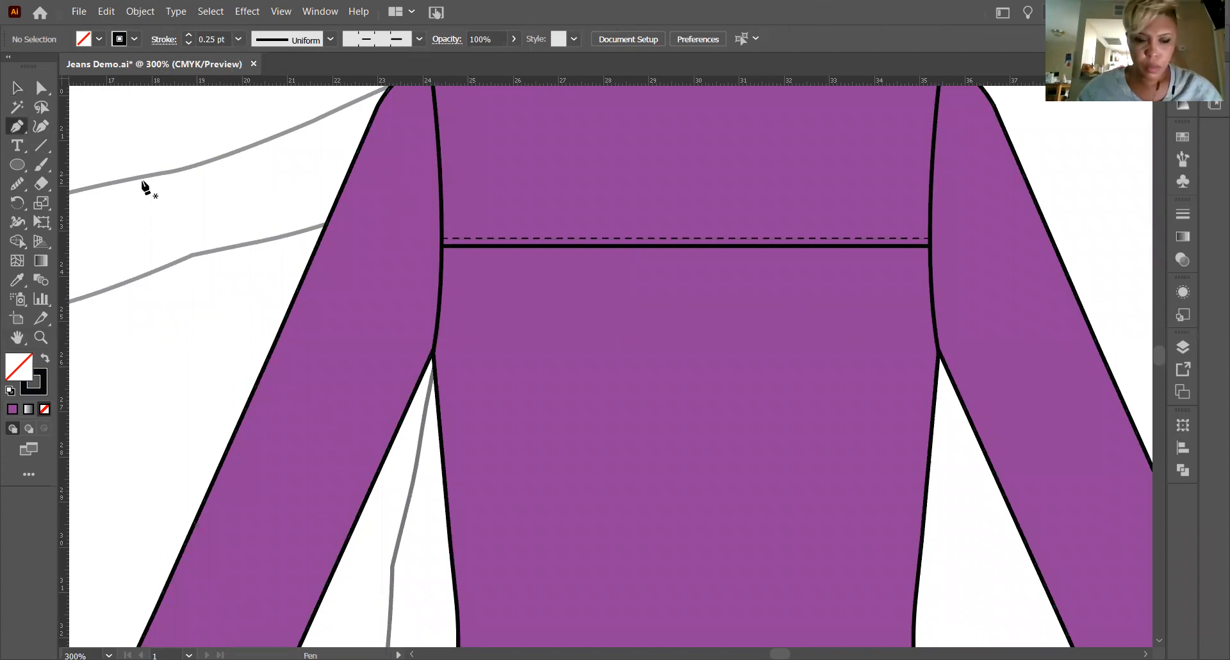
click(658, 330)
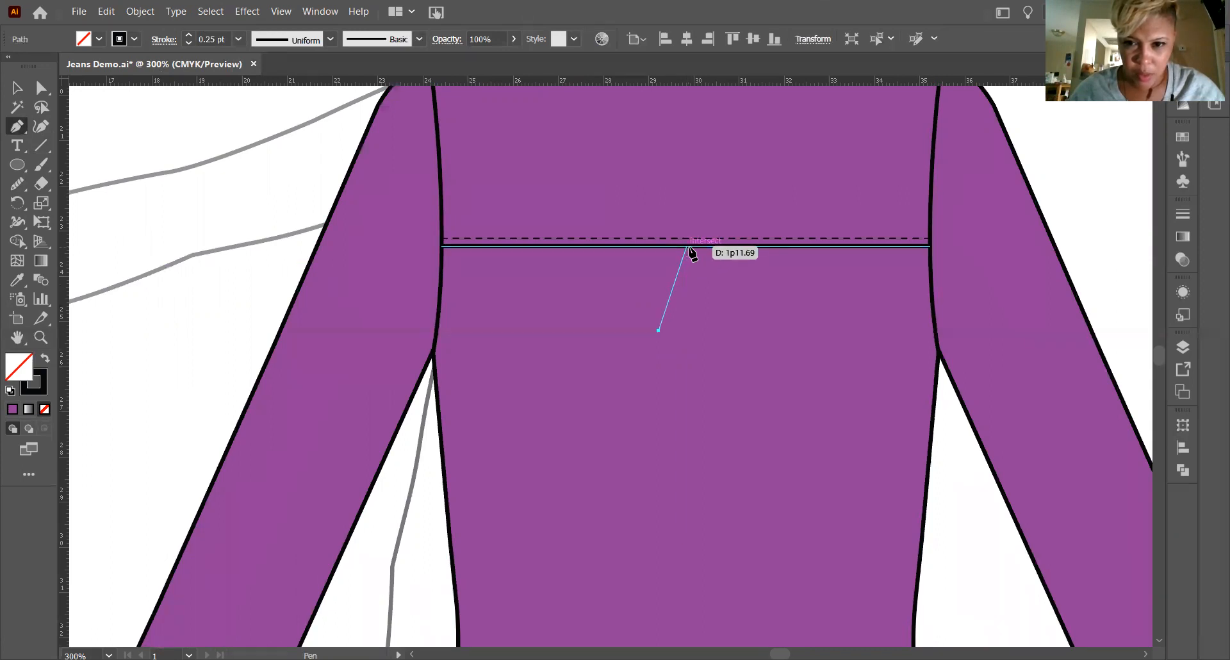
click(689, 246)
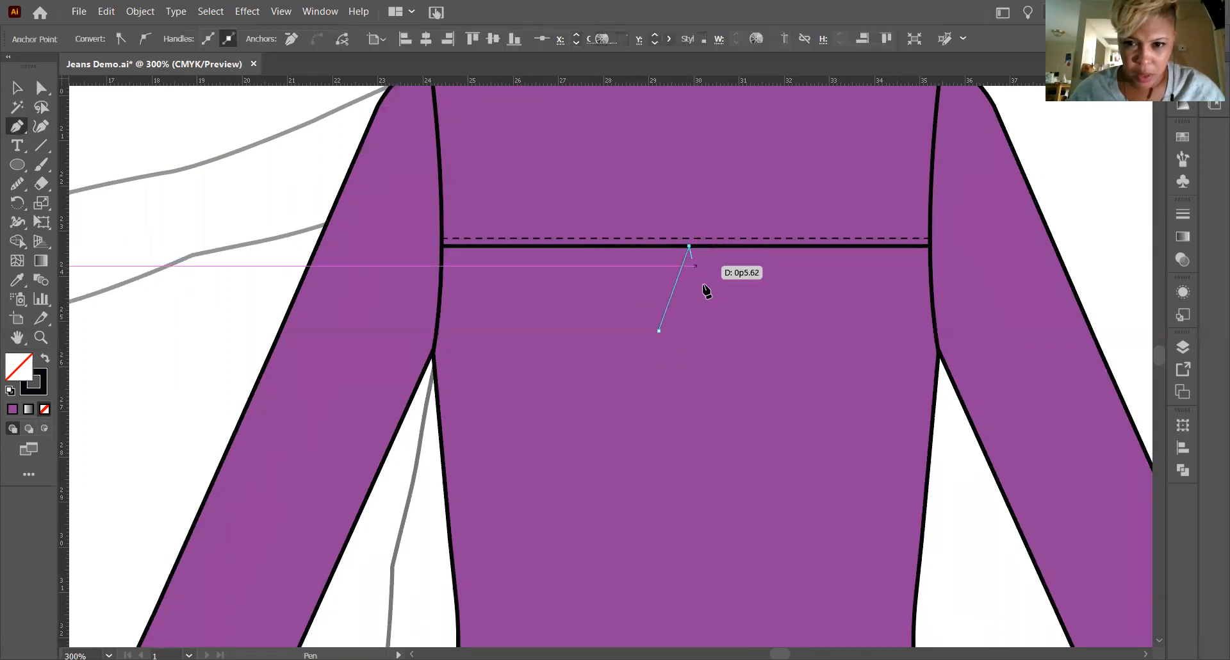
click(721, 326)
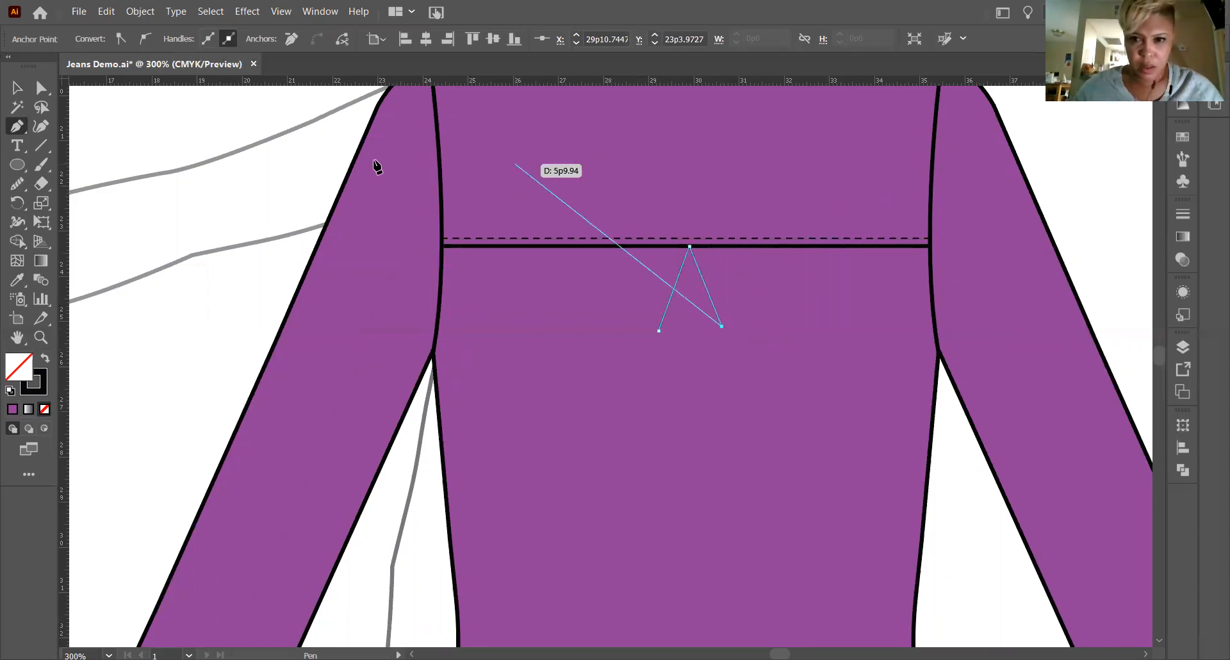
key(v)
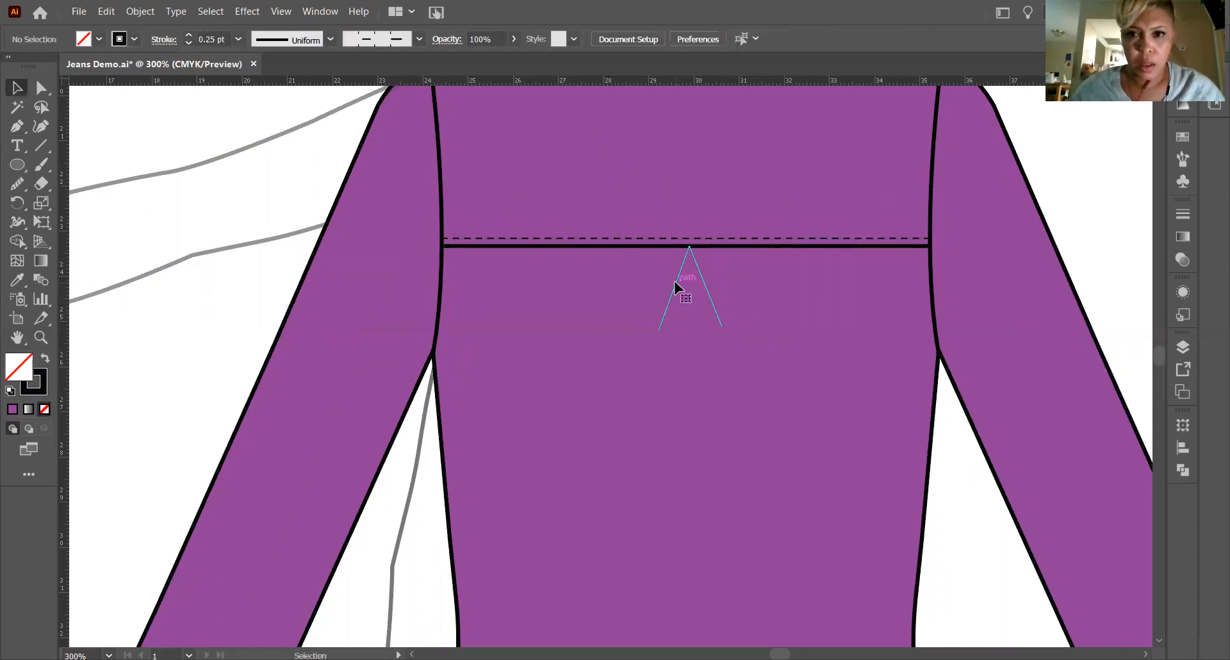
click(676, 282)
click(238, 39)
click(261, 117)
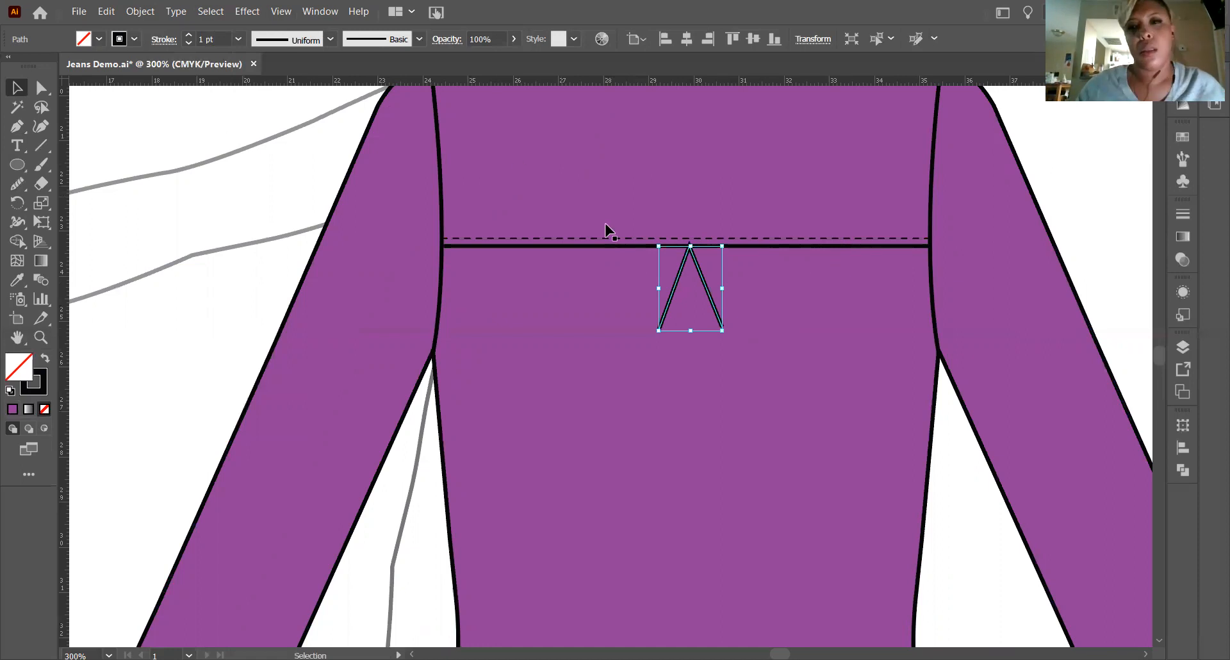
Try Width Profile 4 and the one-sided teardrop width profile on the inverted V below the yoke seam.
click(41, 338)
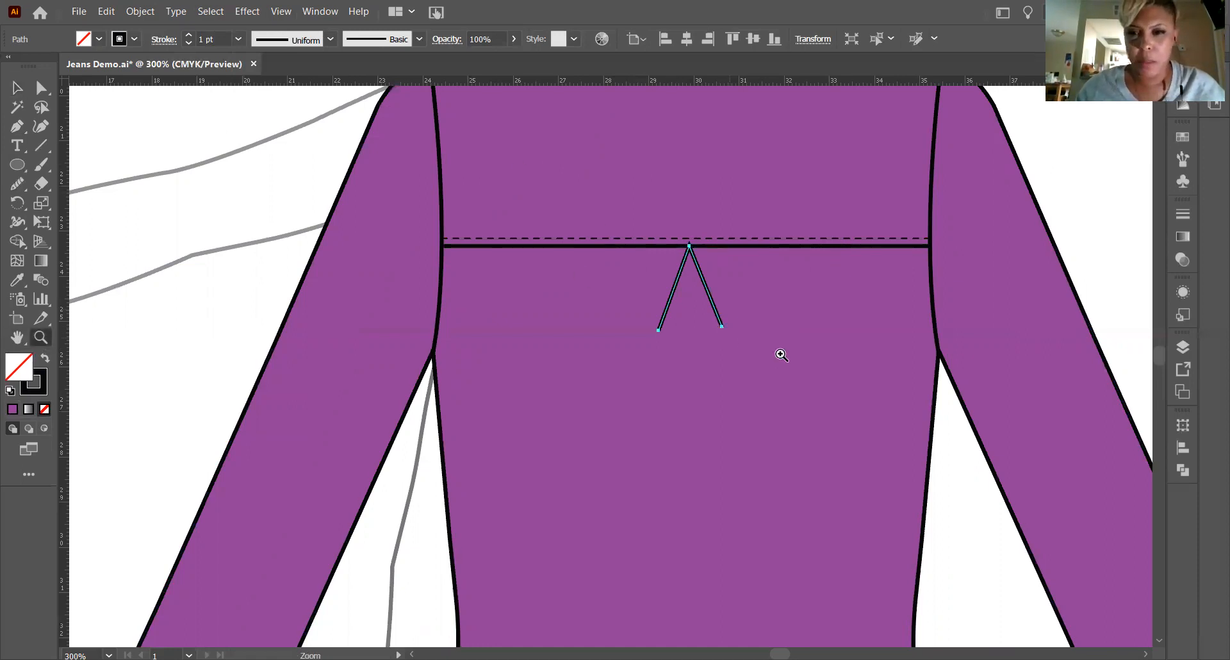
drag(686, 258, 730, 378)
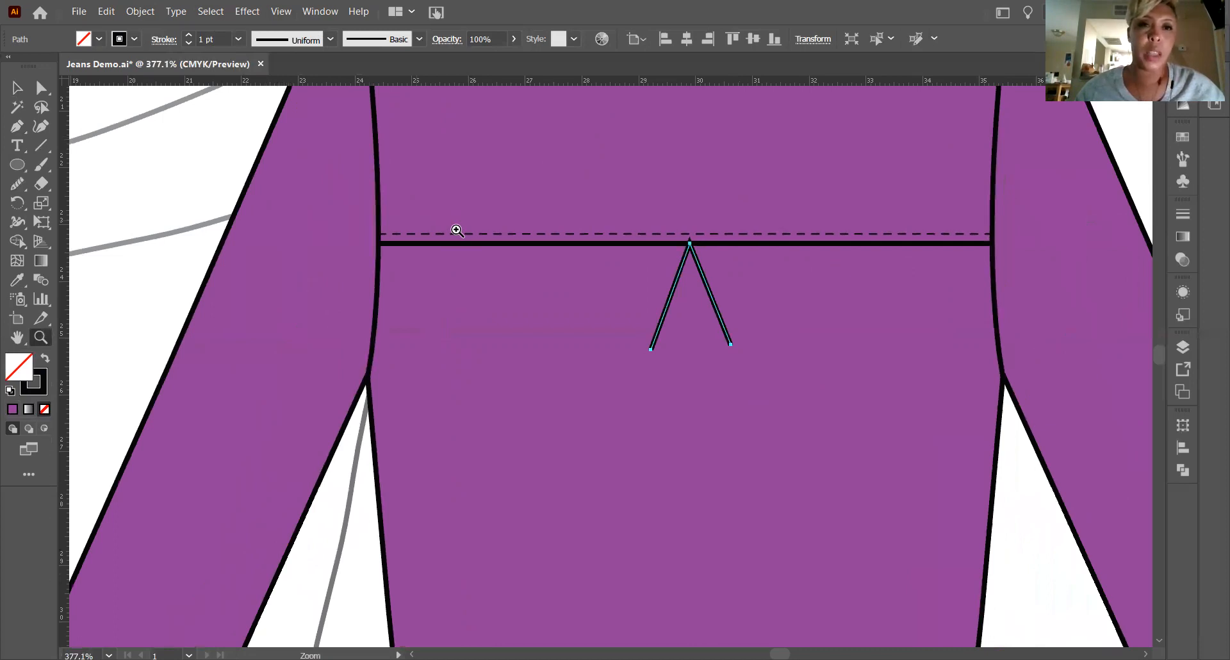
scroll(457, 231, up, 2)
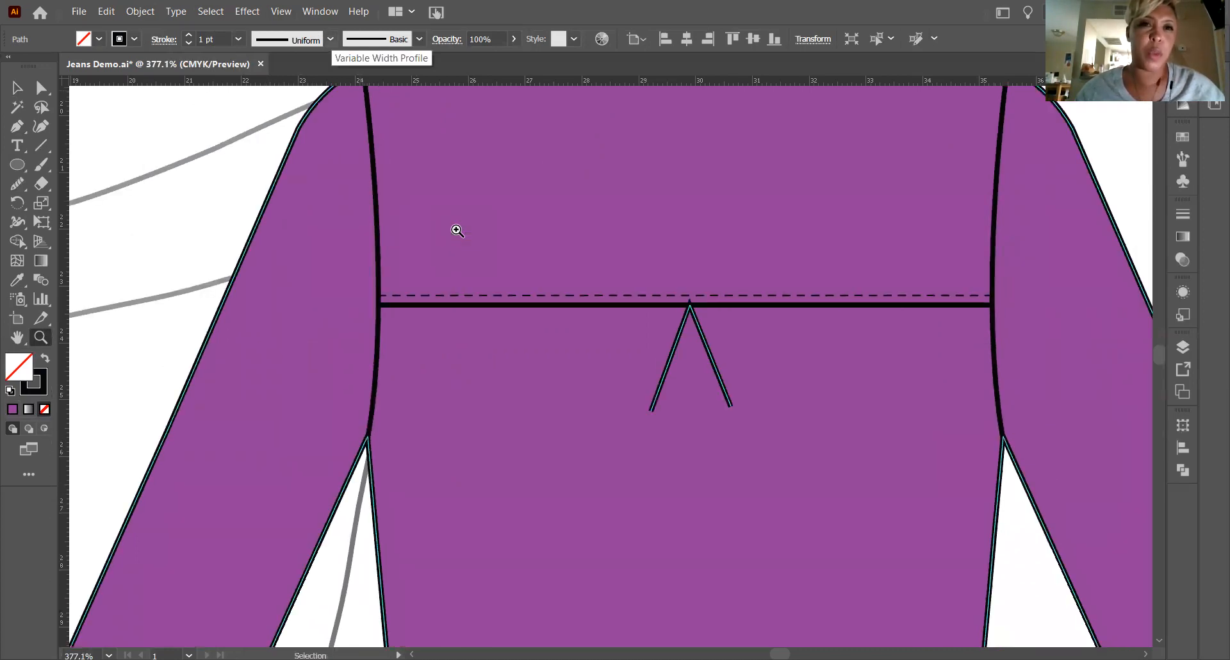
click(331, 39)
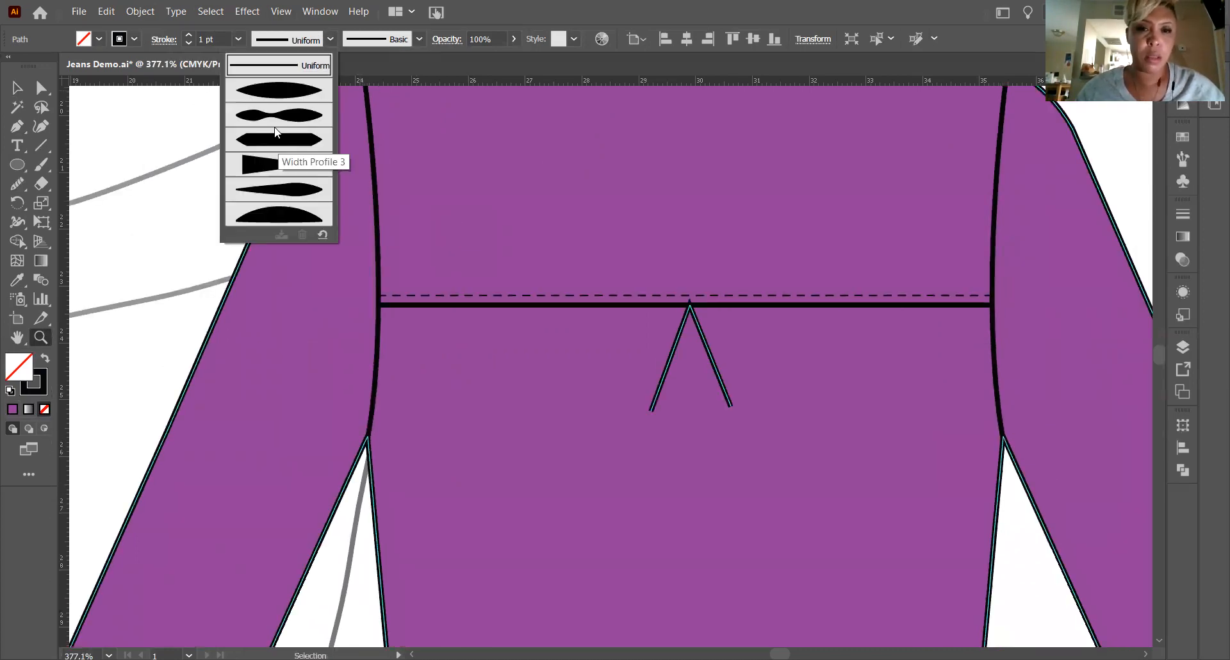
click(276, 169)
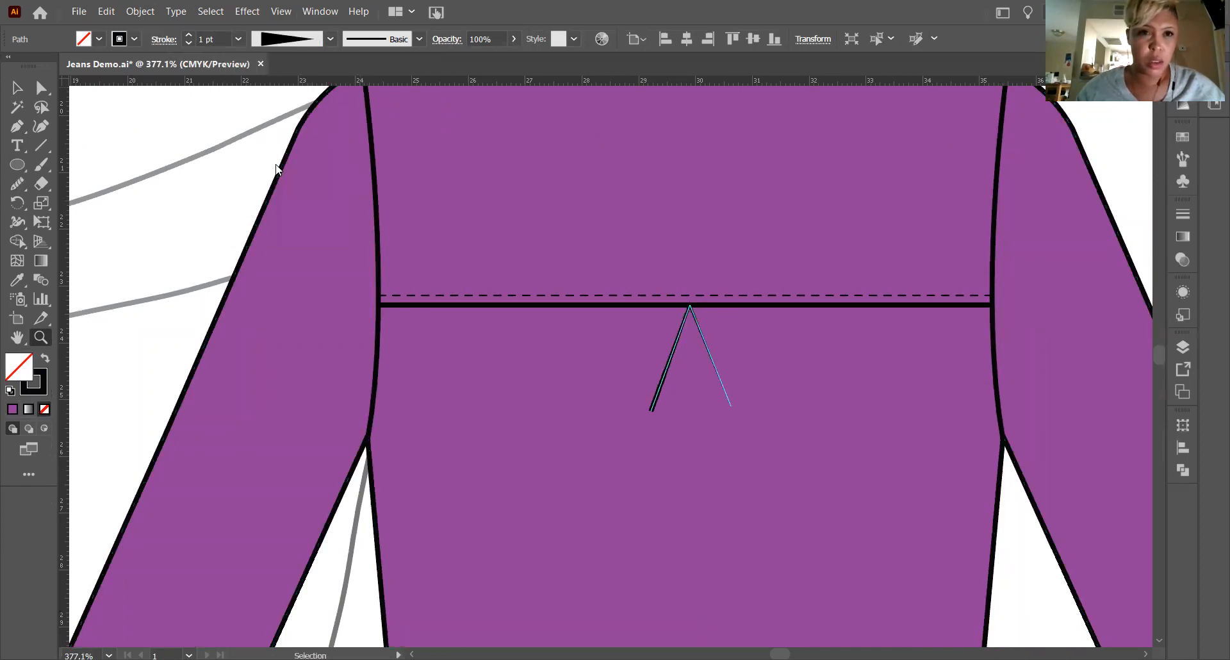
click(331, 39)
click(286, 192)
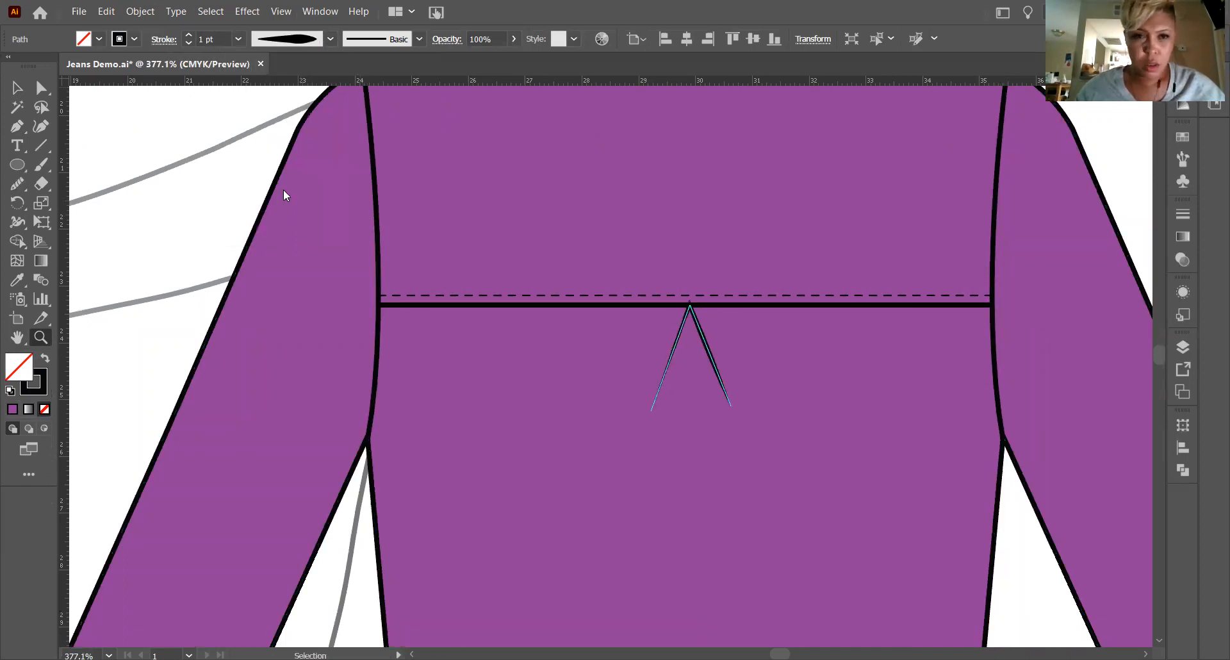
Apply the symmetrical lens-shaped width profile to the inverted V and move it slightly down so its tip sits at the yoke seam.
click(286, 39)
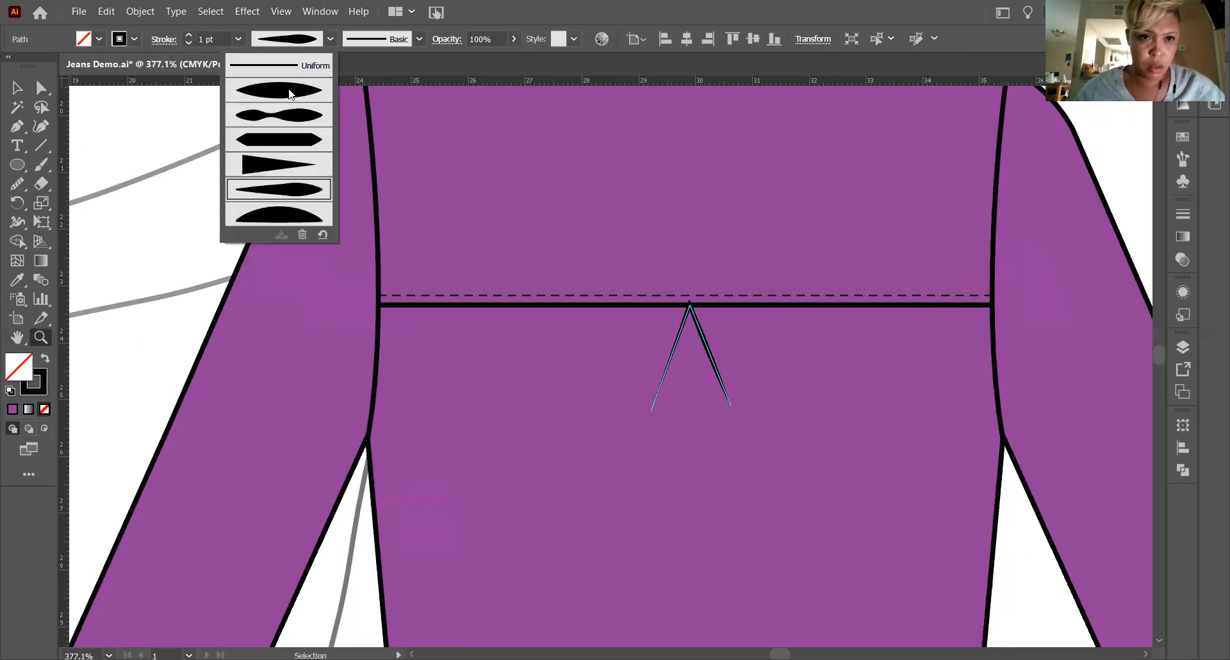
click(291, 93)
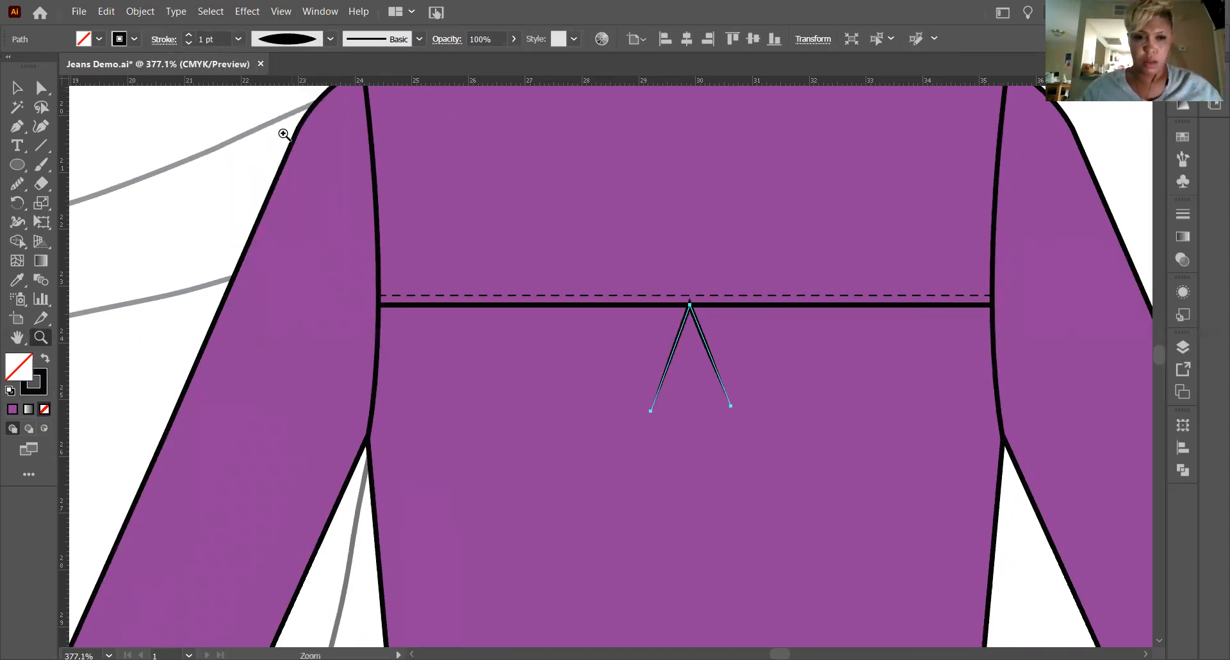
click(17, 87)
click(112, 230)
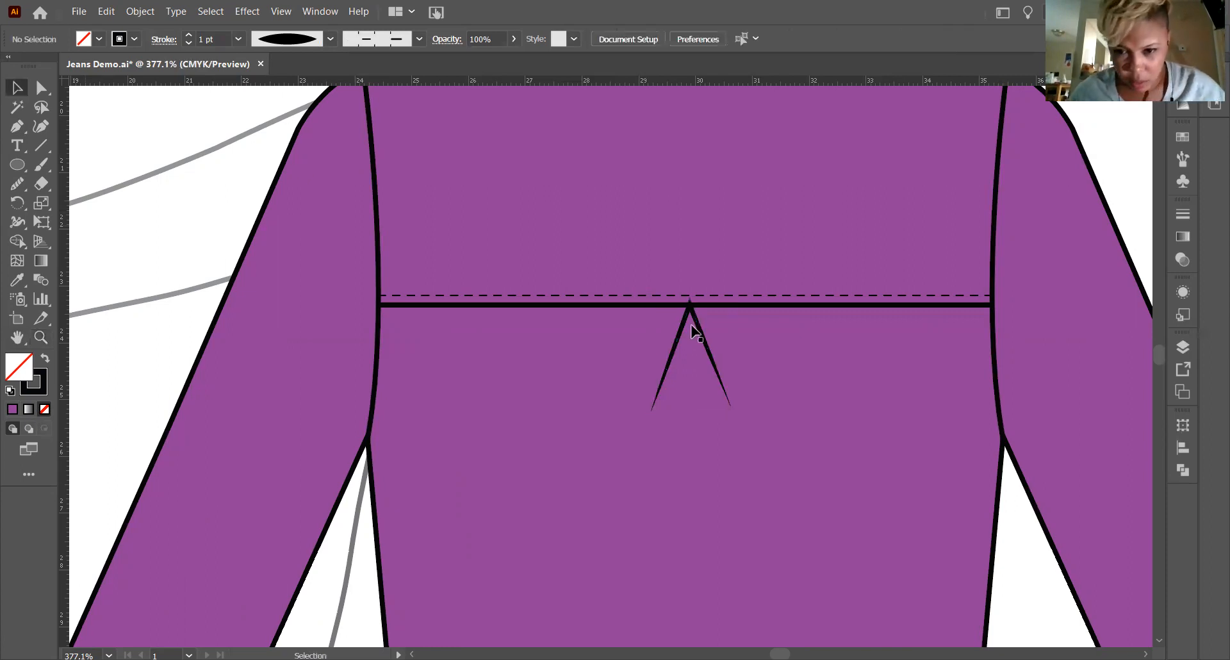
drag(694, 324, 695, 328)
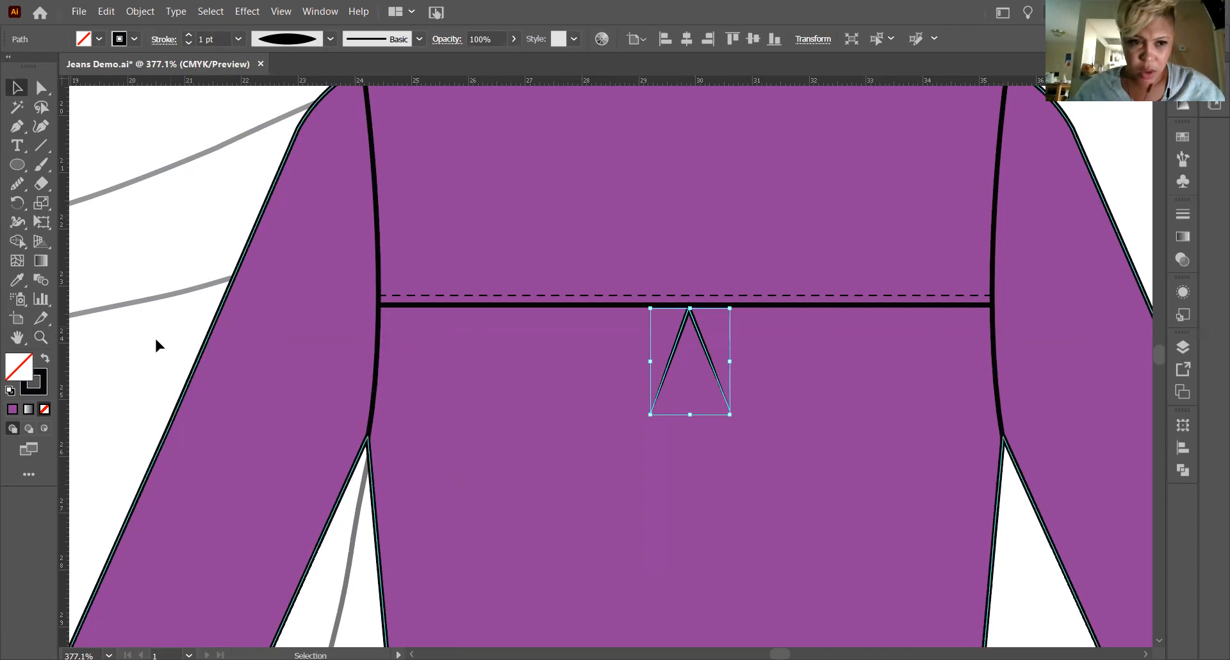
click(471, 312)
scroll(794, 358, up, 3)
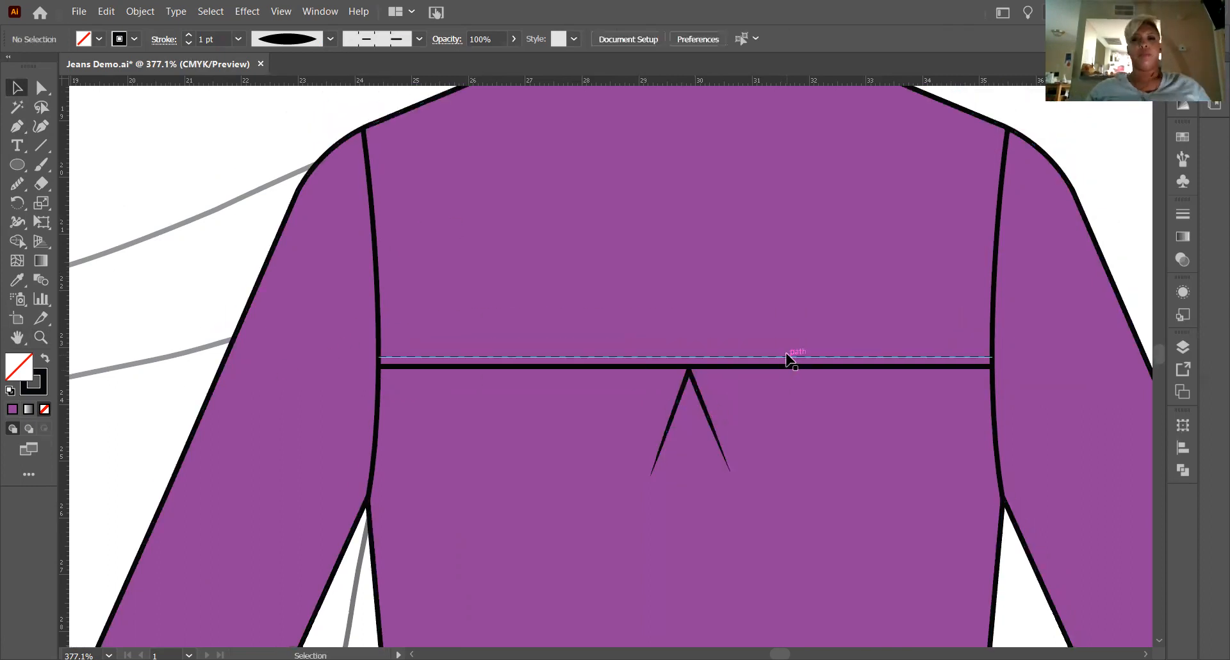
scroll(791, 361, up, 2)
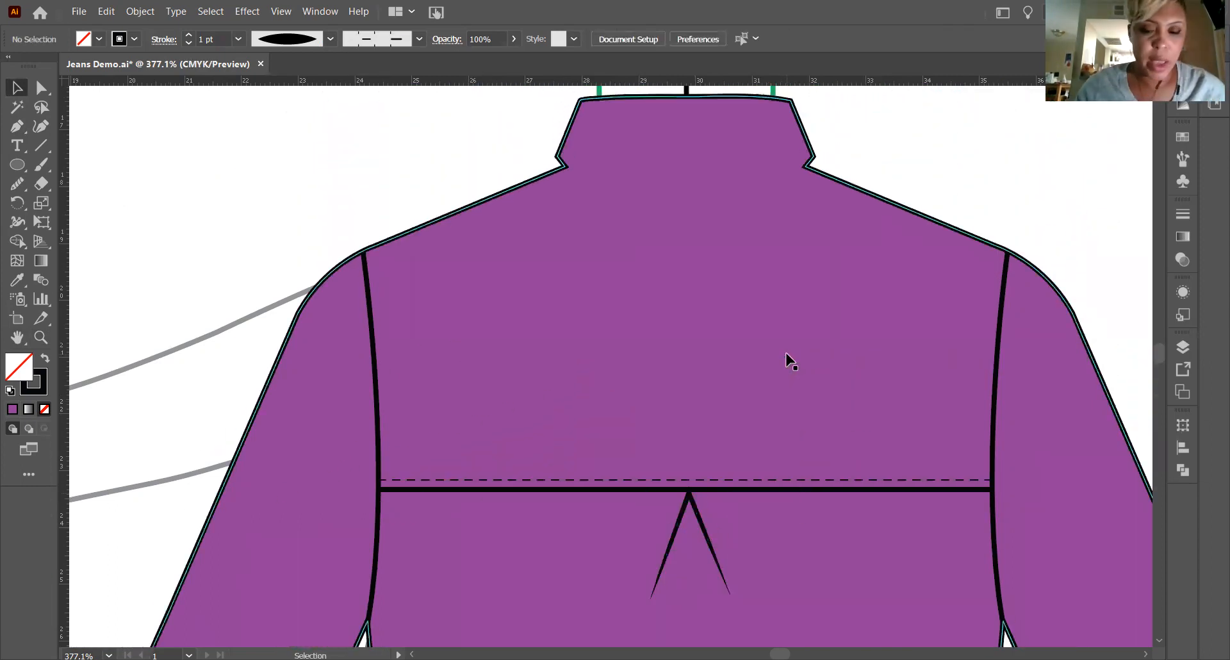
Reset the width profile for new strokes to Uniform before working on the collar.
key(ctrl+minus)
key(ctrl+minus)
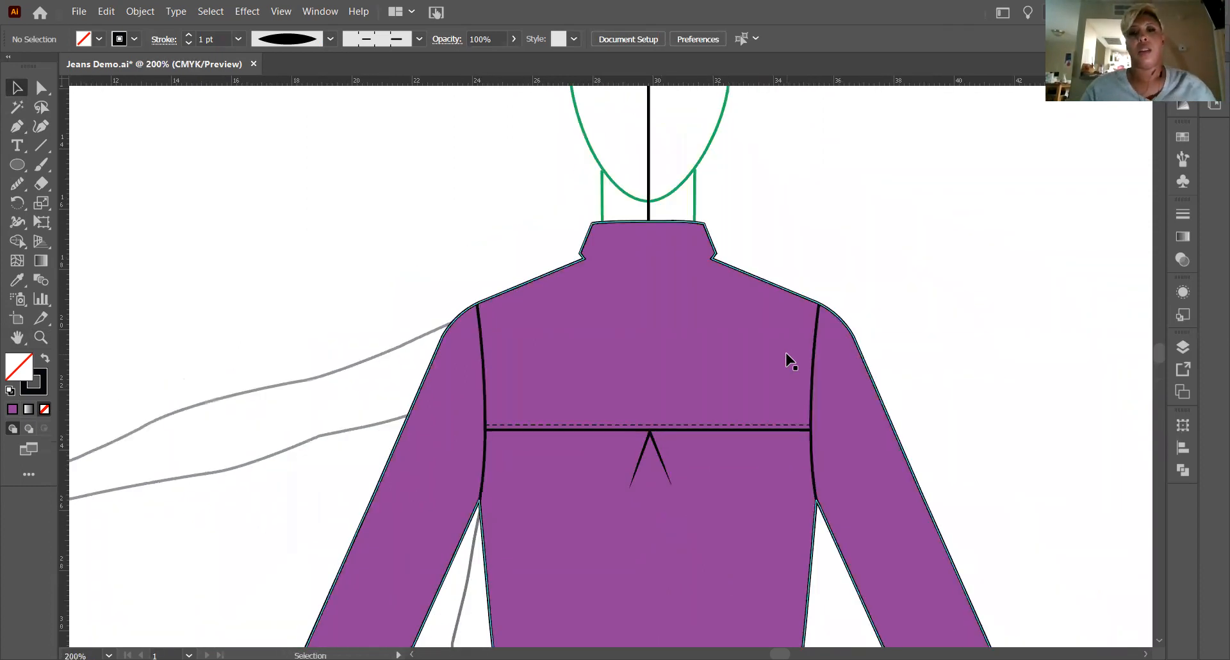
scroll(741, 463, down, 5)
scroll(741, 451, up, 2)
scroll(743, 451, up, 2)
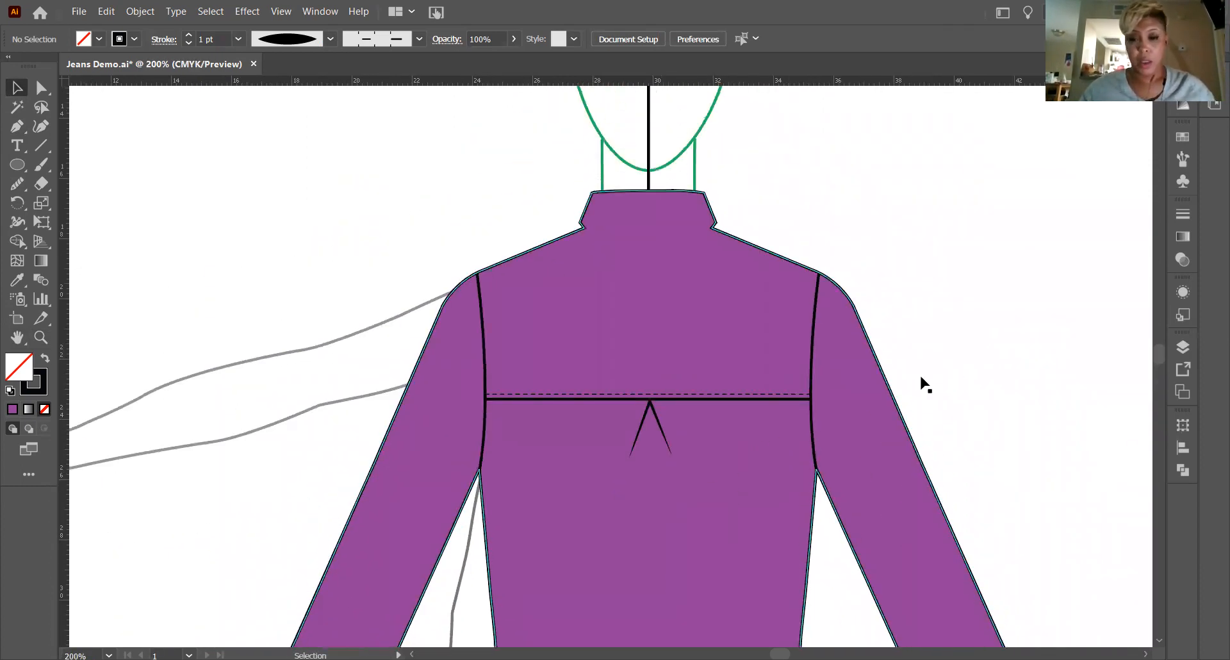
click(41, 336)
drag(599, 214, 817, 293)
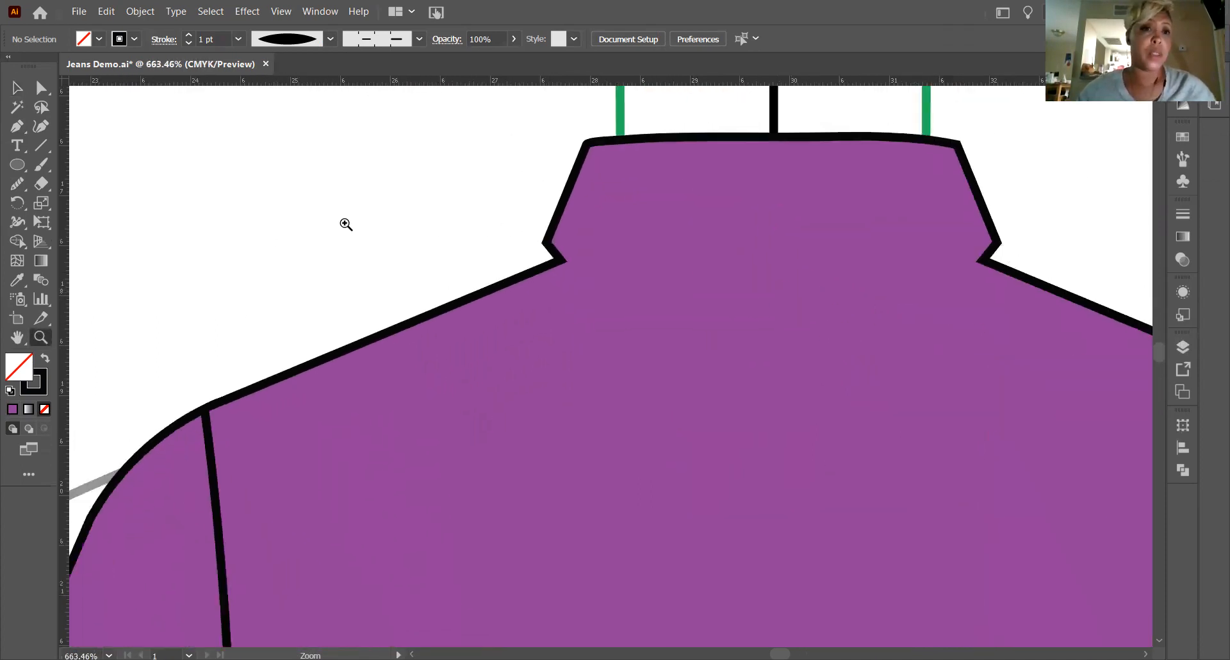
click(330, 39)
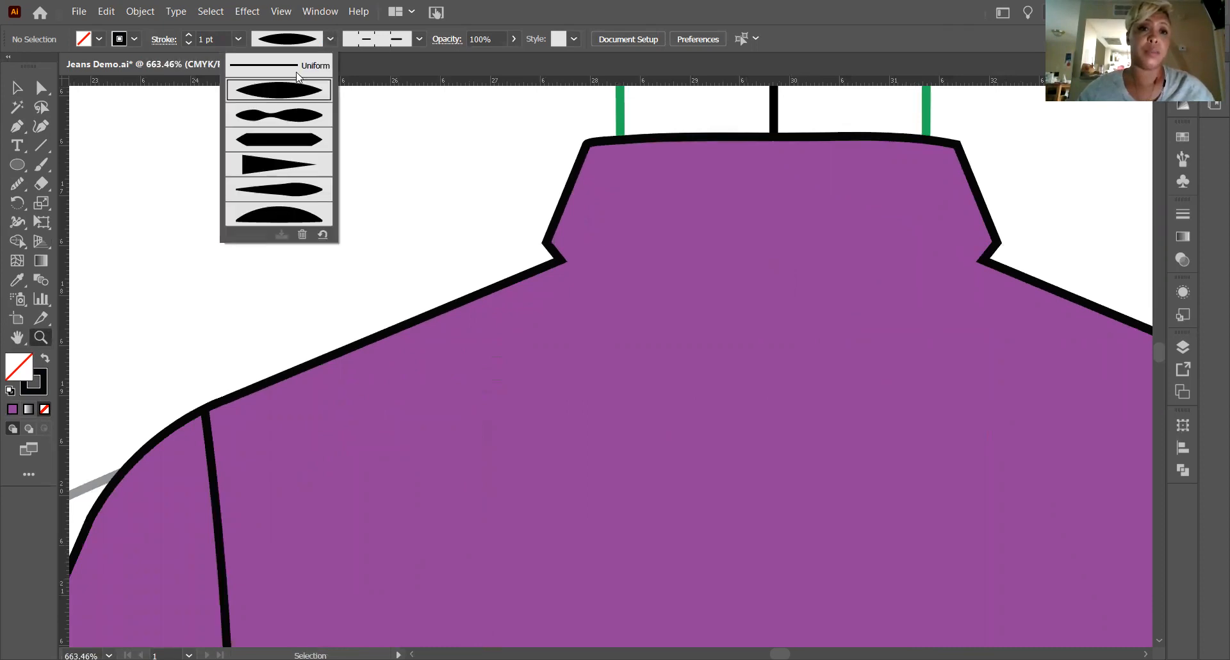
click(297, 67)
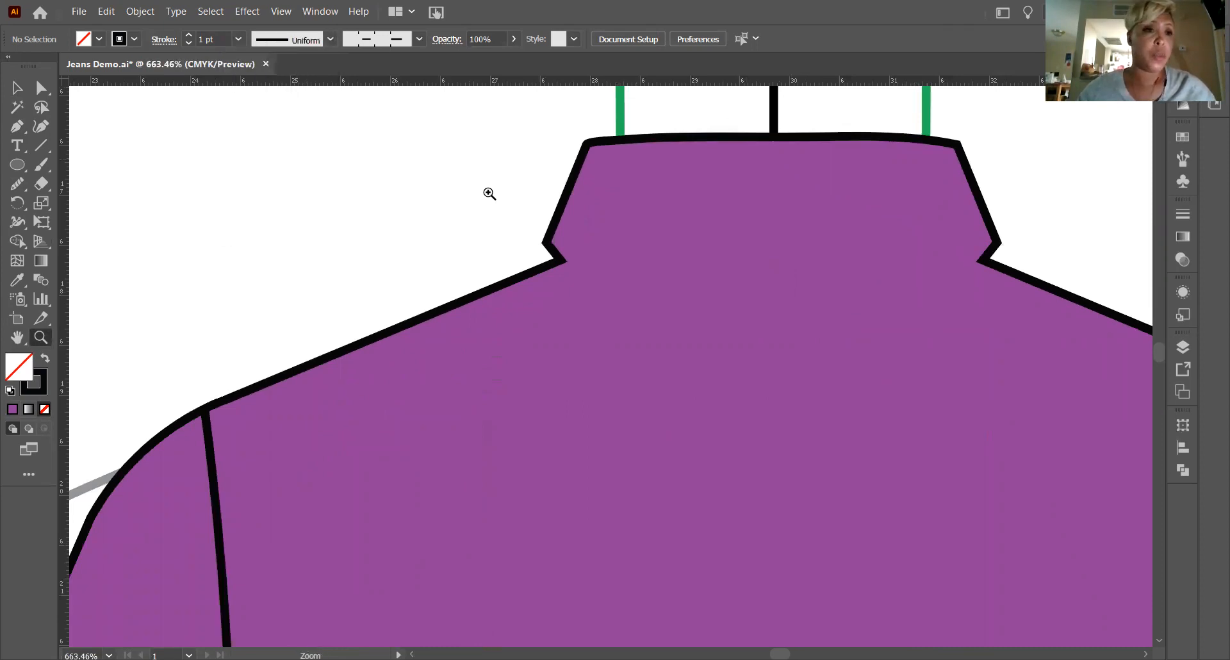
Draw a gently arched seam about 4p6 wide between the collar's two outer lower corners with the Pen tool.
click(16, 126)
key(h)
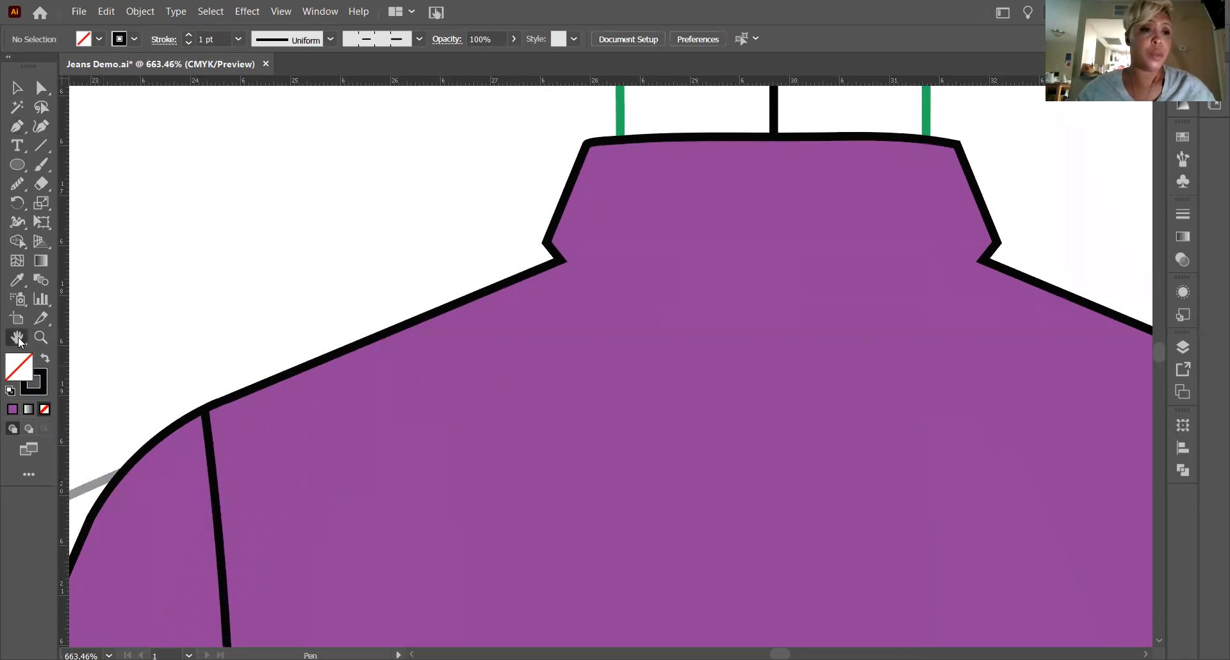
drag(750, 324, 582, 402)
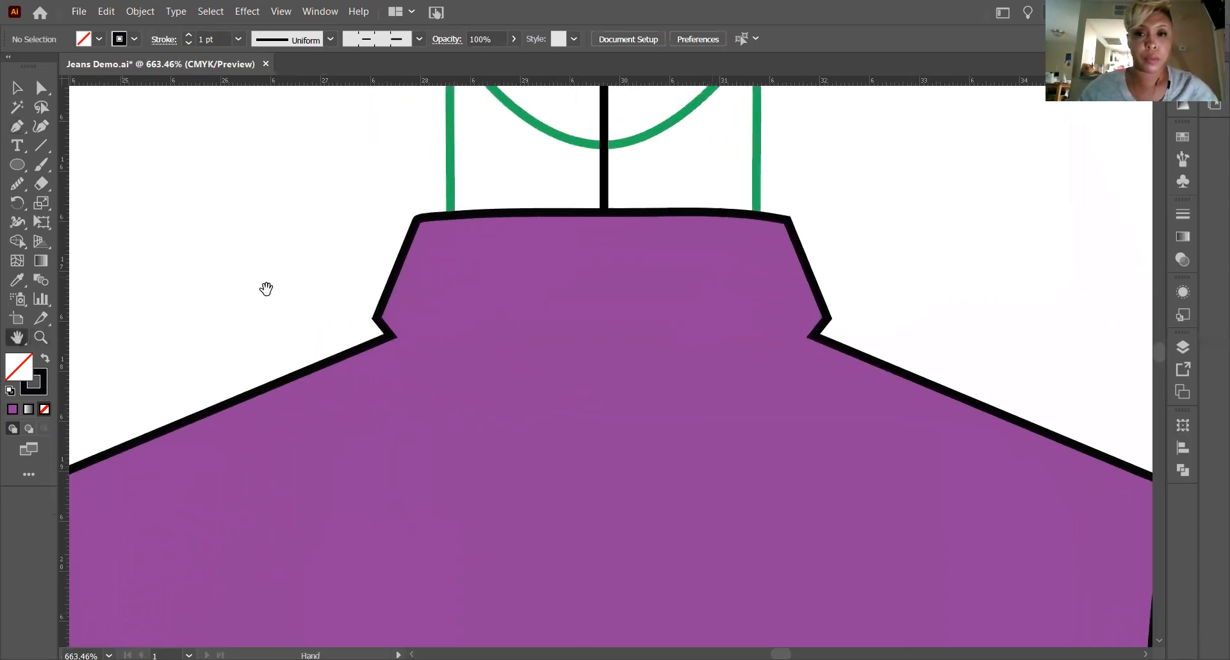
key(v)
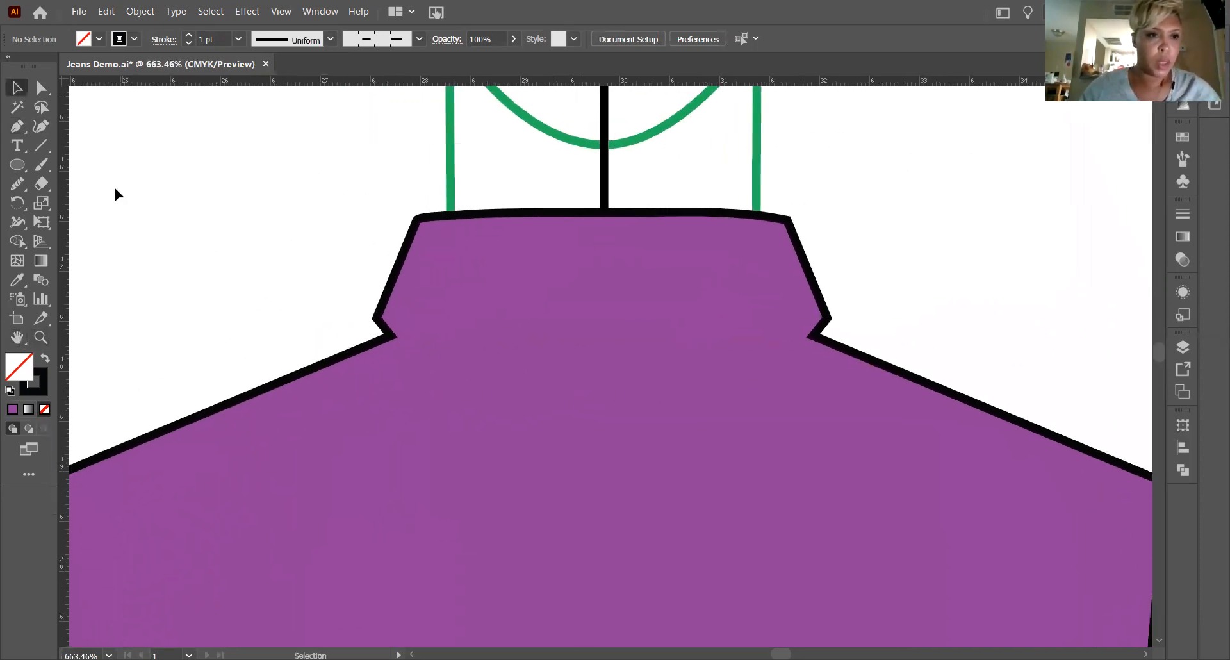
key(p)
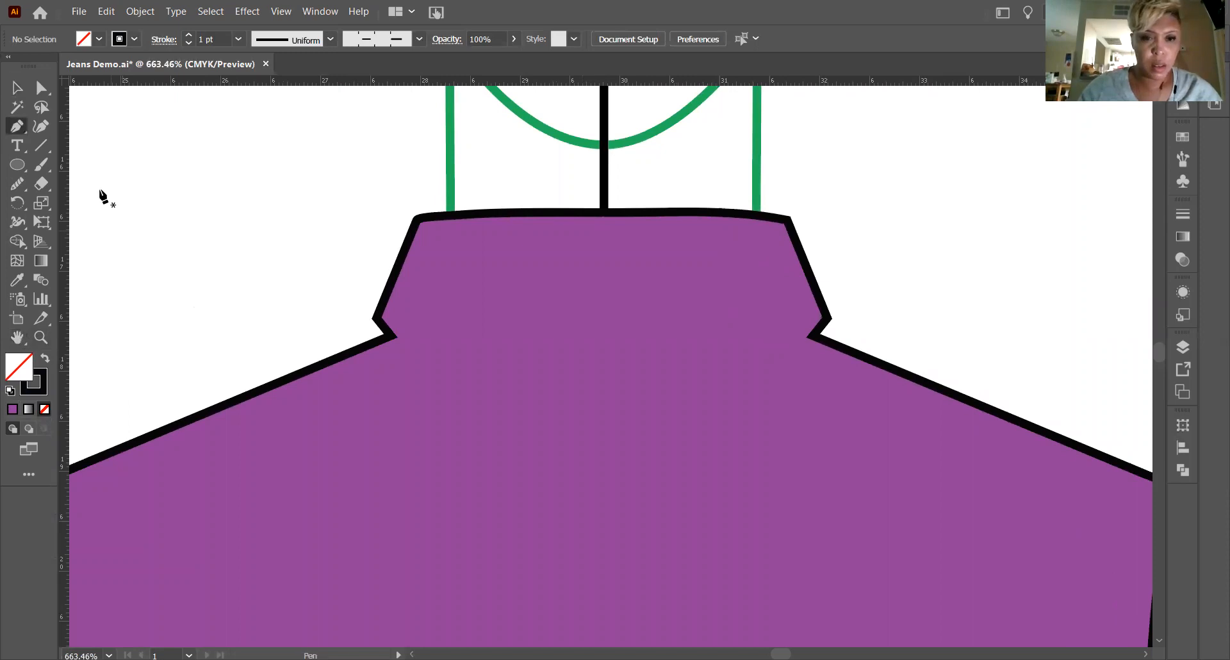
click(376, 317)
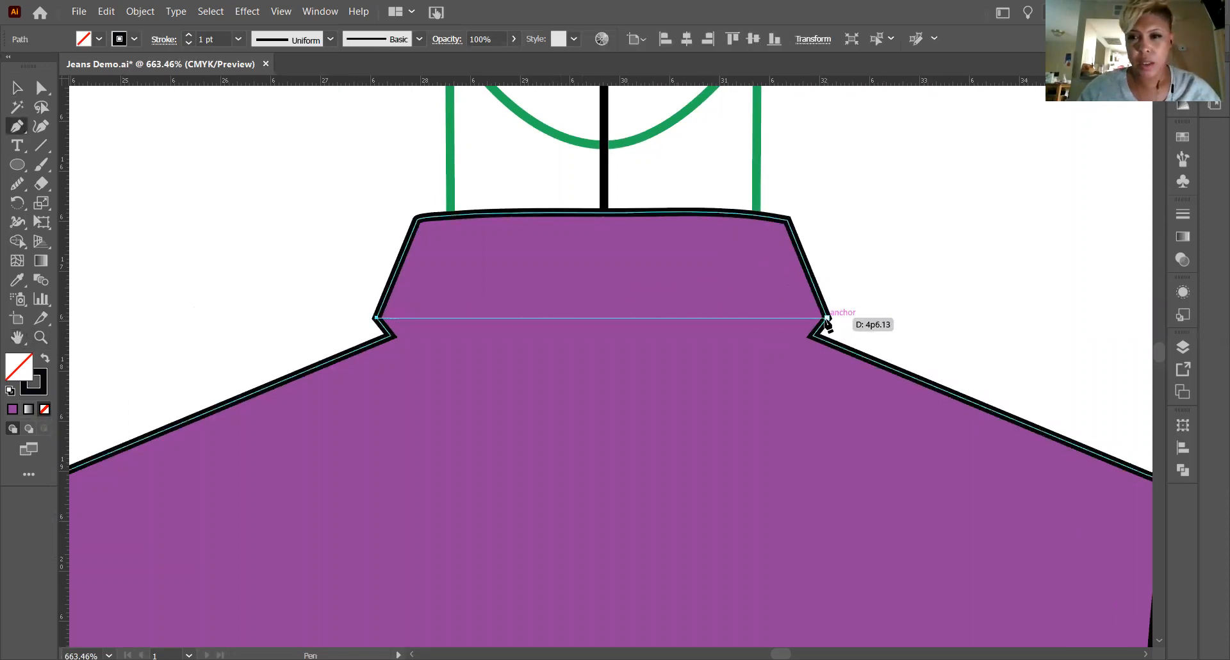
mouse_move(826, 317)
mouse_down()
mouse_move(927, 354)
mouse_move(1015, 331)
mouse_move(1097, 362)
mouse_move(1115, 349)
mouse_up()
click(17, 87)
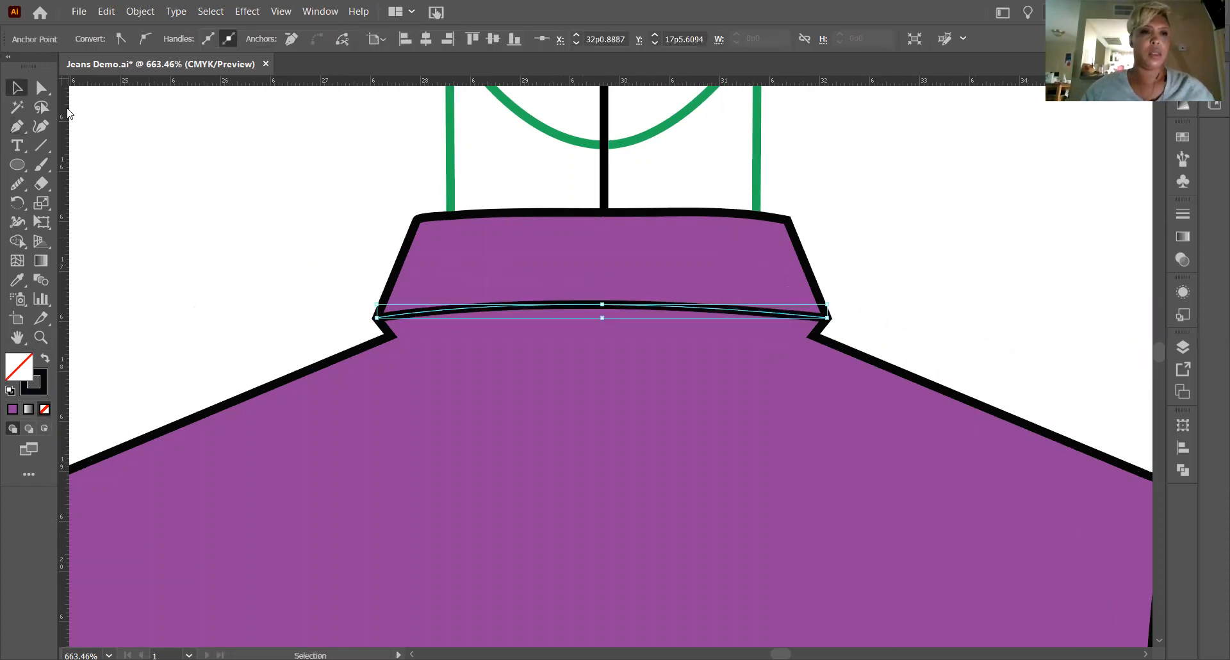
click(204, 186)
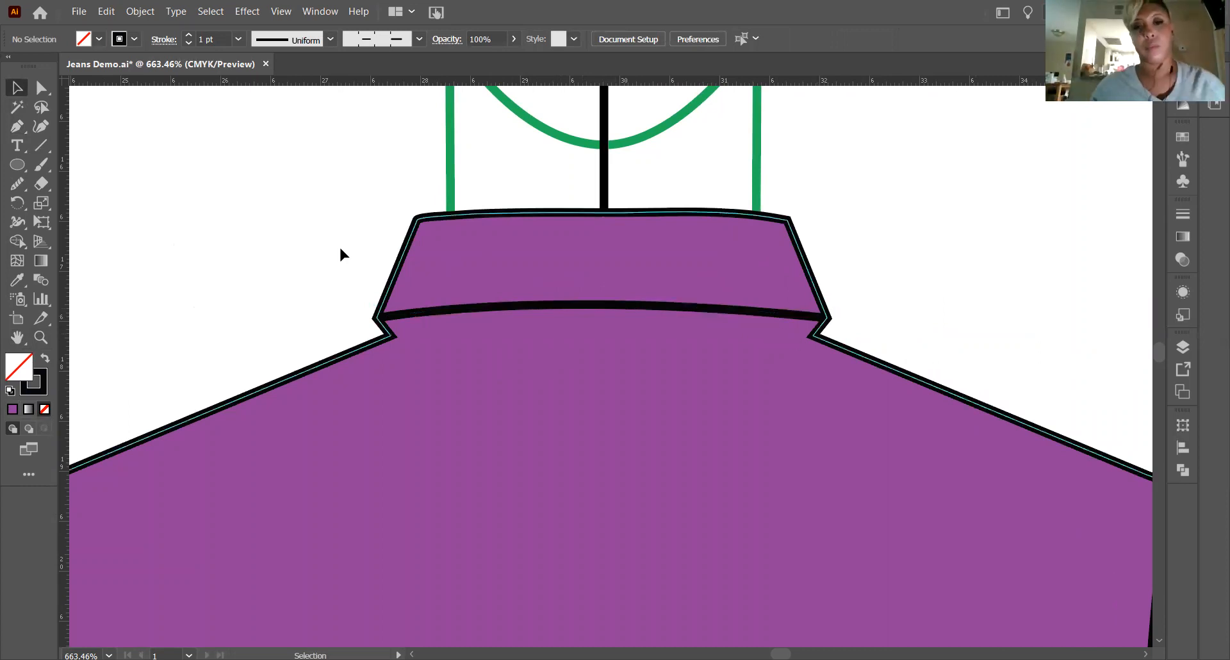
Draw a second arched seam about 4p2 wide just below it, joining the inner corners where the collar meets the shoulders.
click(17, 127)
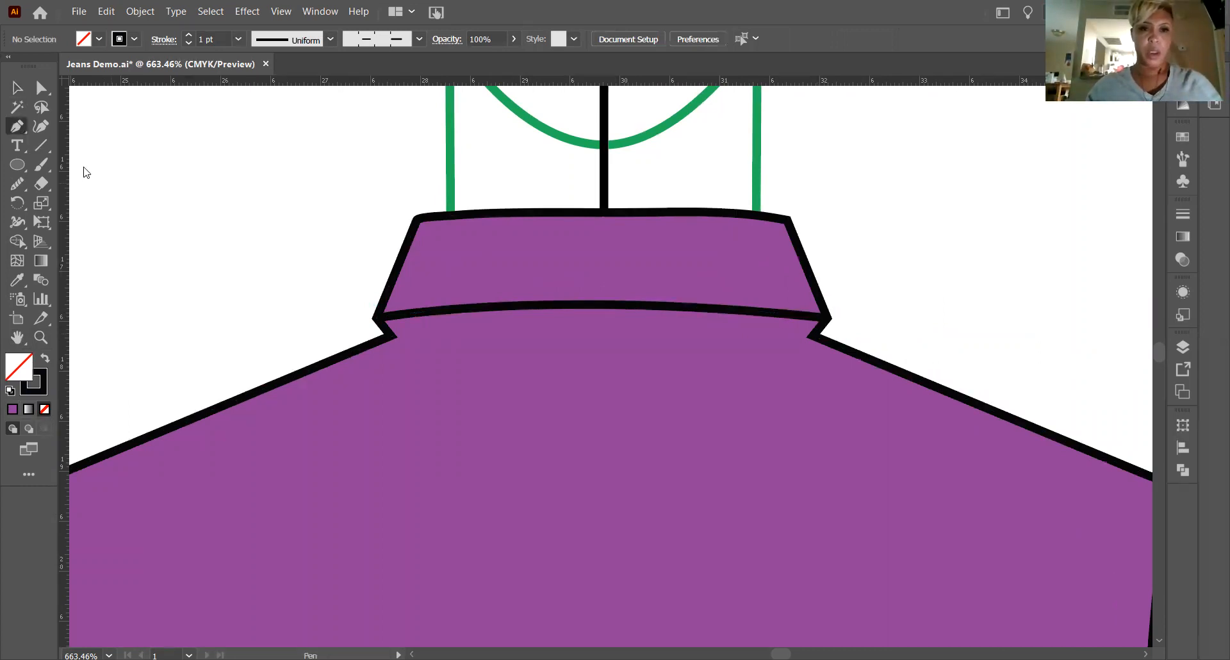
click(390, 335)
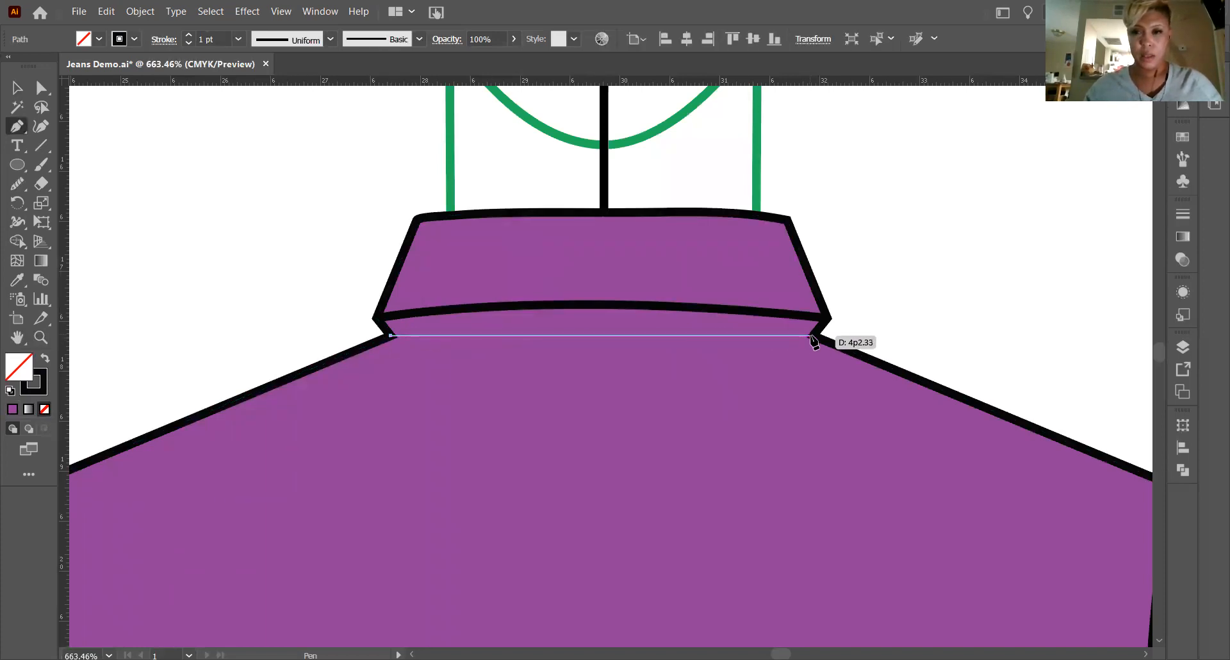
drag(812, 335, 1045, 366)
key(v)
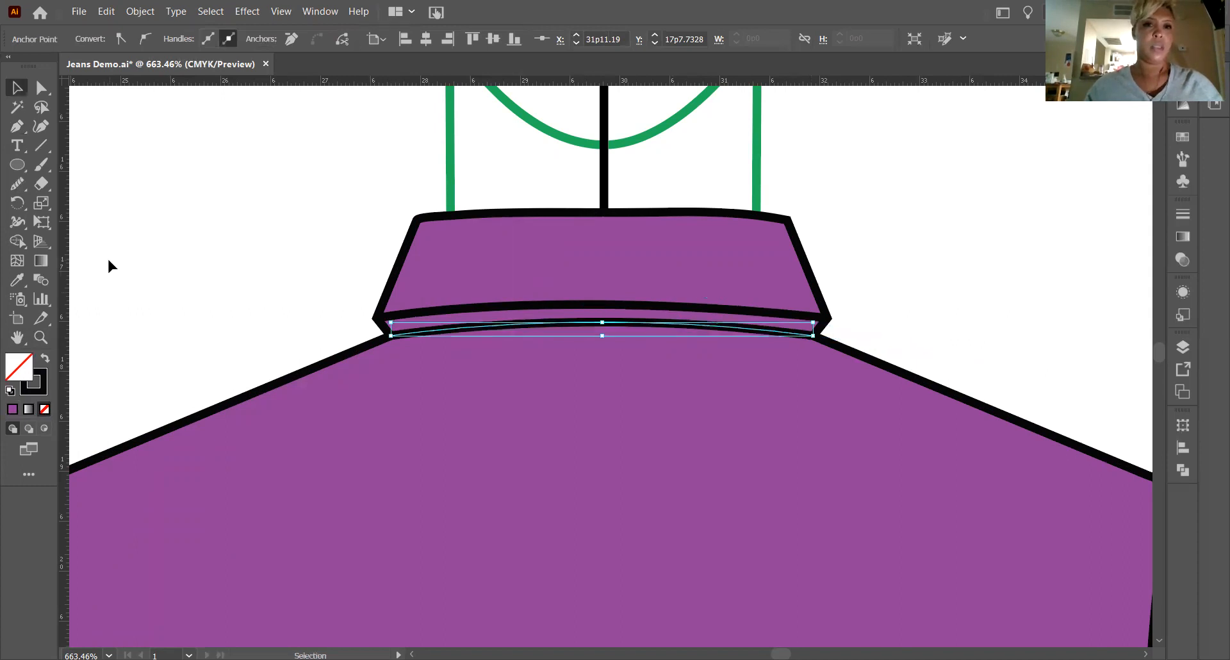
click(110, 264)
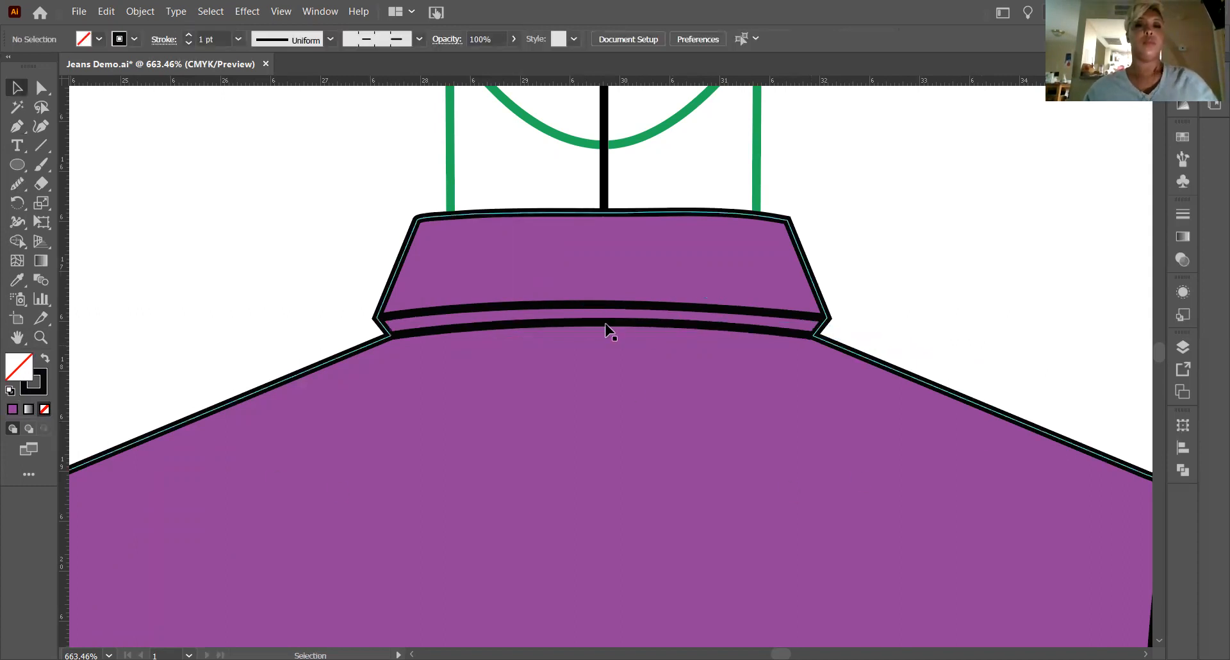
Duplicate the upper arched collar seam and place the copy slightly above the original.
click(591, 310)
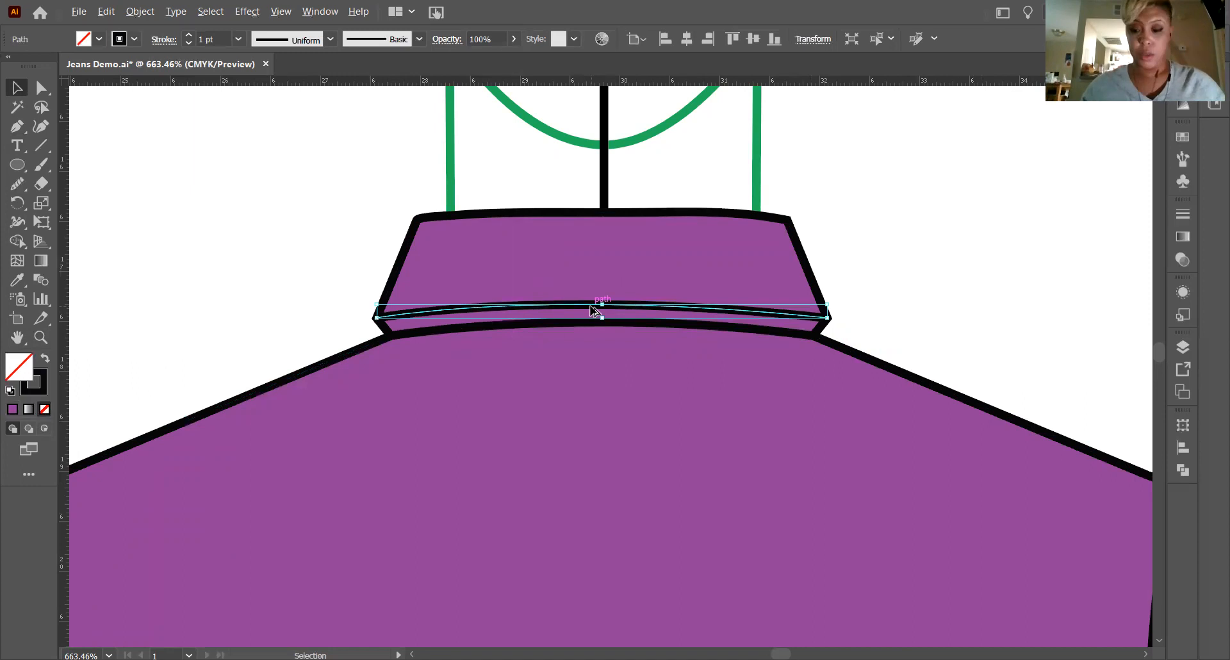
key(alt+Up)
key(Up)
key(Down)
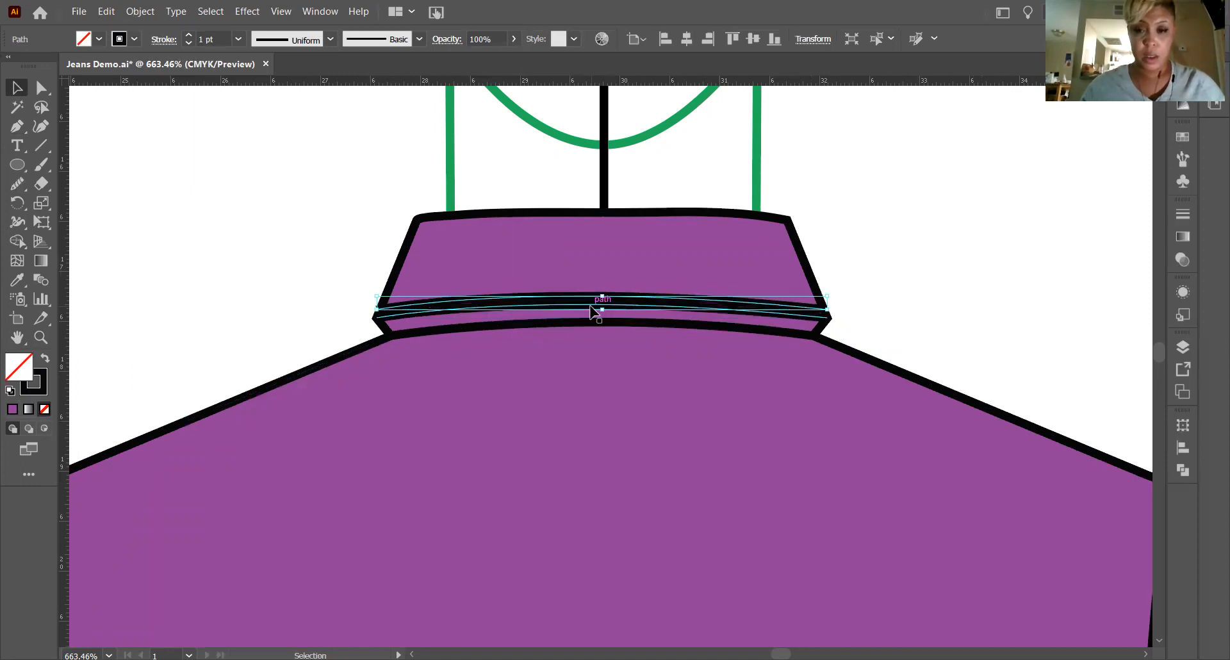
Turn the copied collar line into topstitching with the dashed stitch brush and a 0.25 pt stroke.
click(398, 35)
click(358, 138)
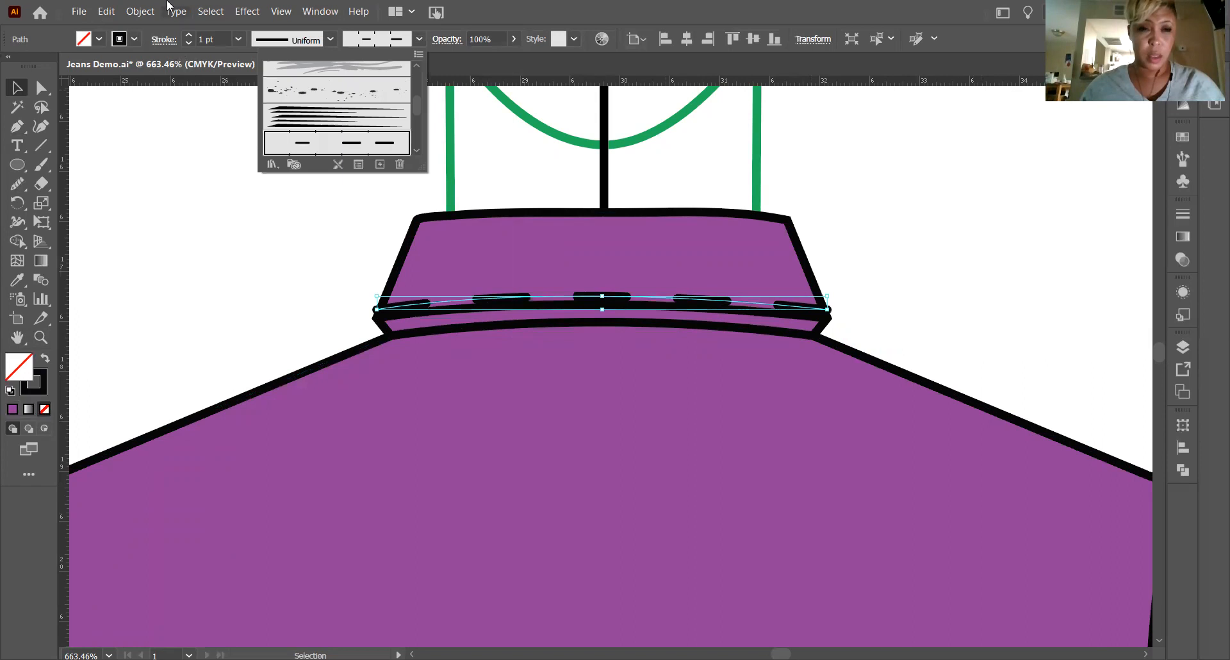
click(243, 37)
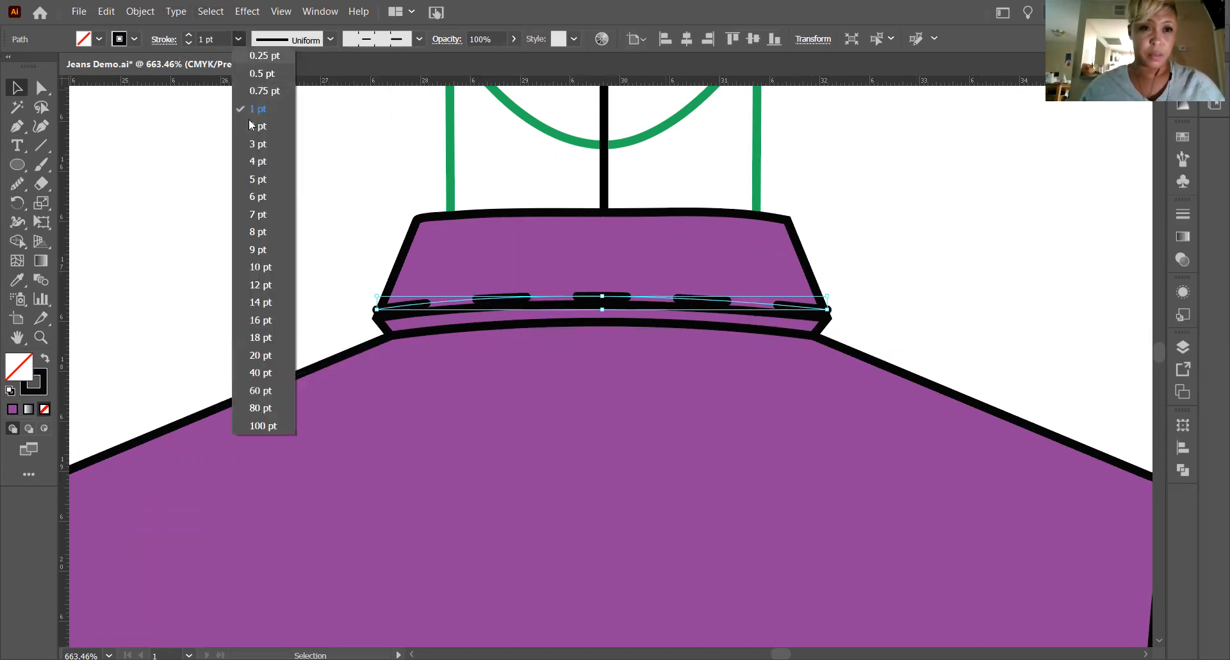
click(265, 56)
click(333, 160)
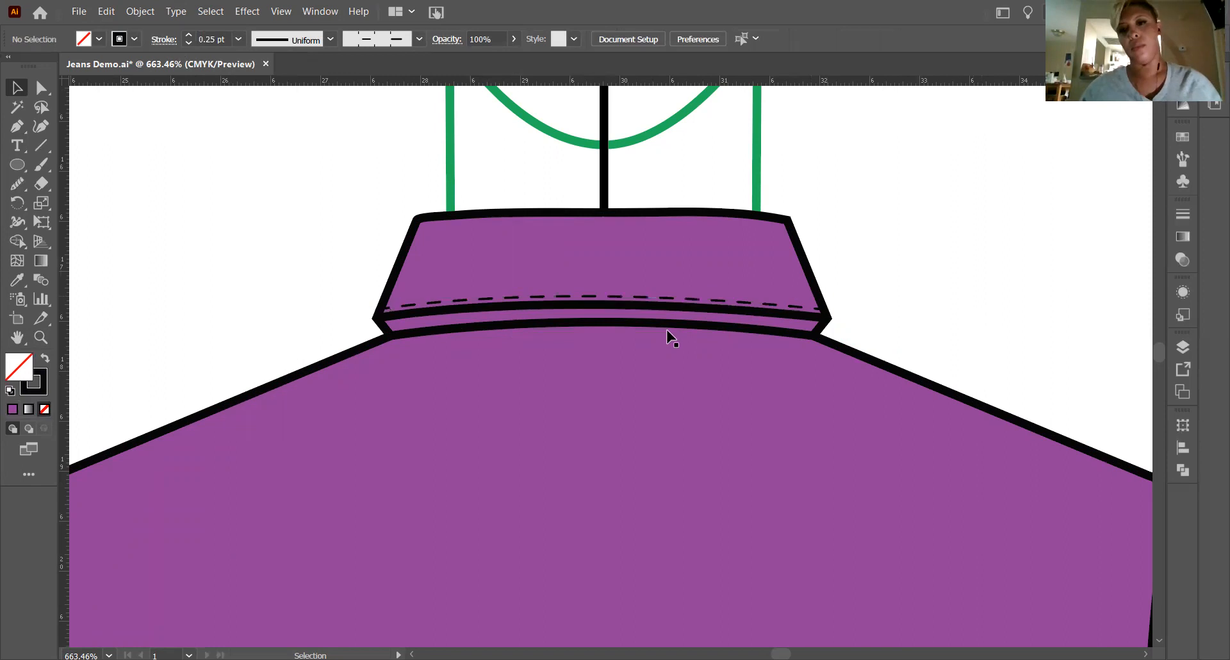
Try a higher position for the dashed topstitching on the collar.
click(621, 297)
key(Up)
key(Up)
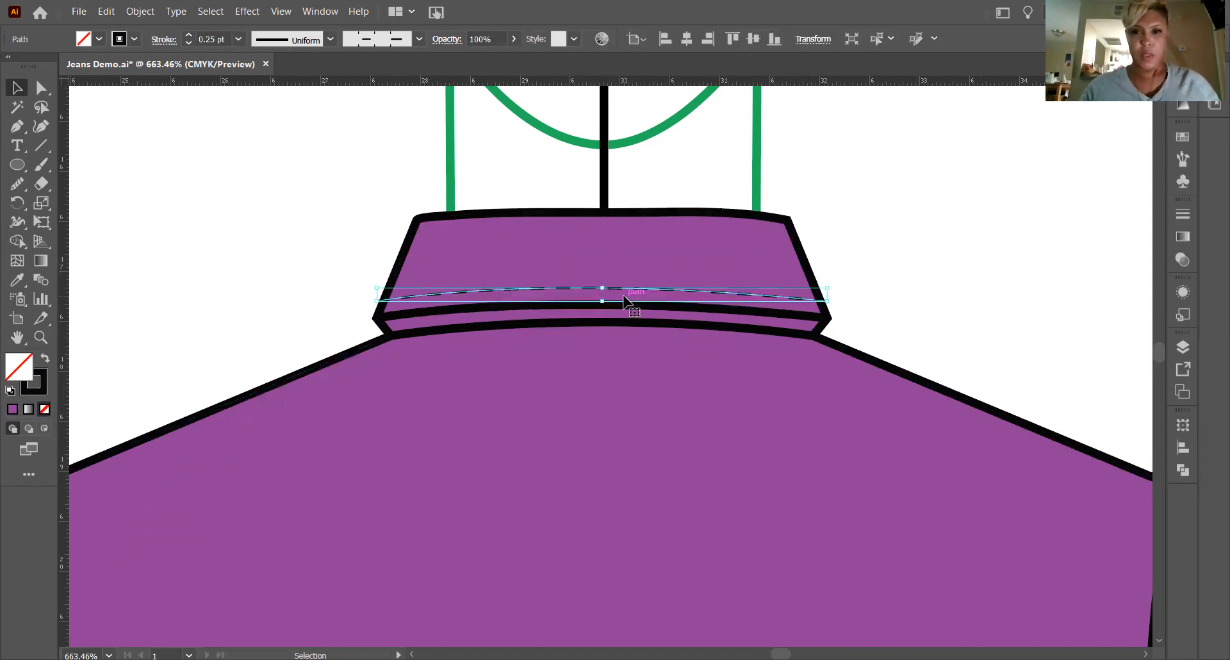
key(Down)
key(Down)
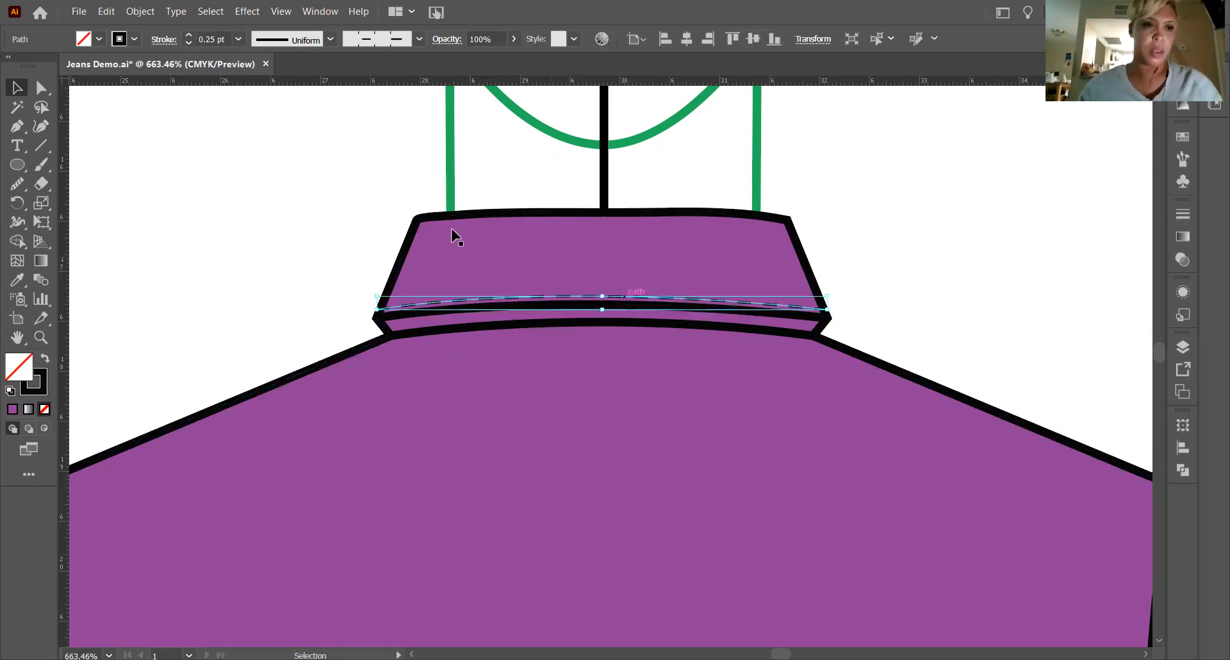
Shift the dashed collar topstitching up a tiny amount to widen its gap from the arched seam.
key(z)
drag(643, 294, 854, 368)
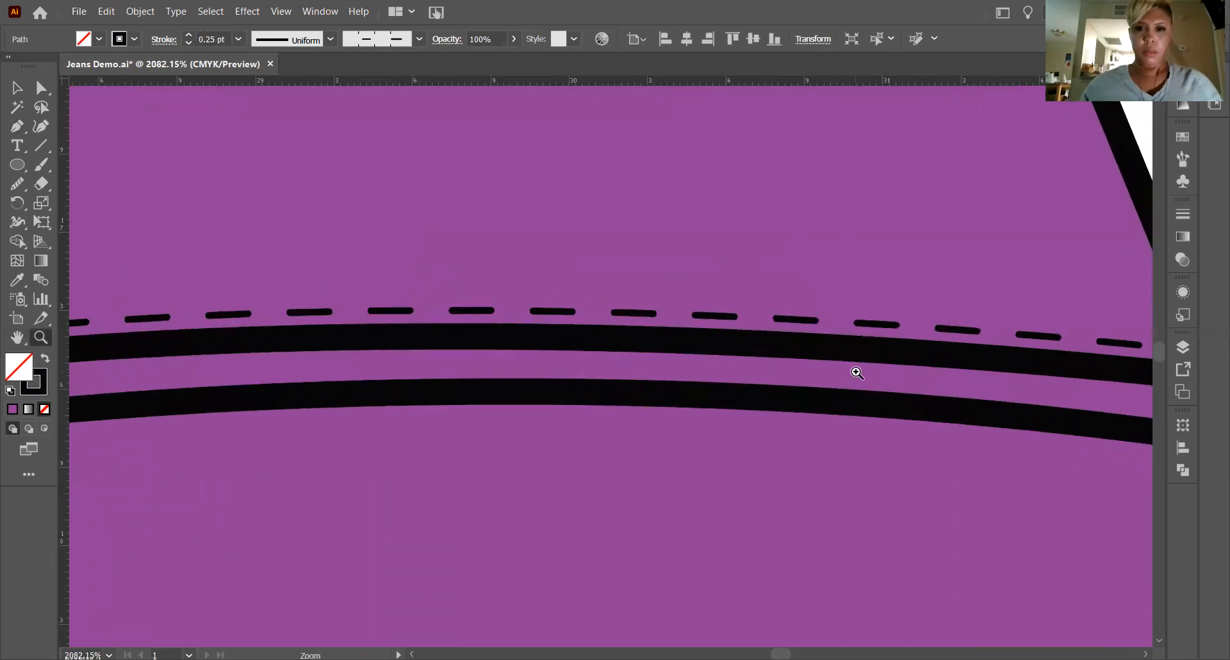
key(v)
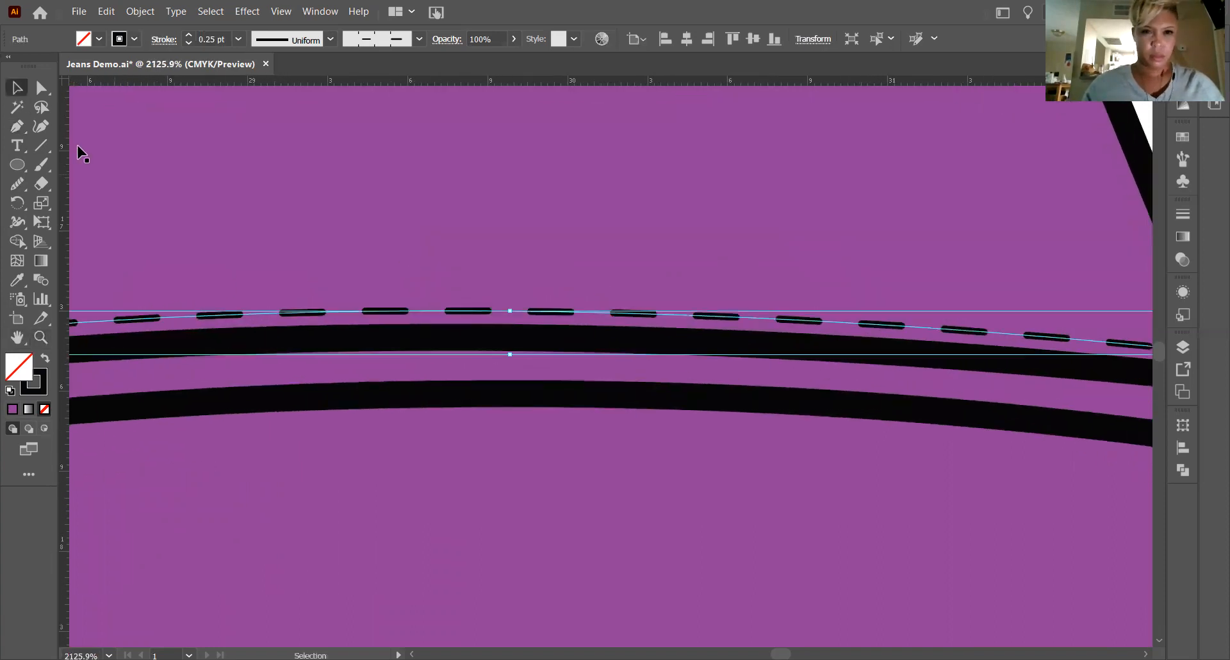
drag(388, 312, 387, 301)
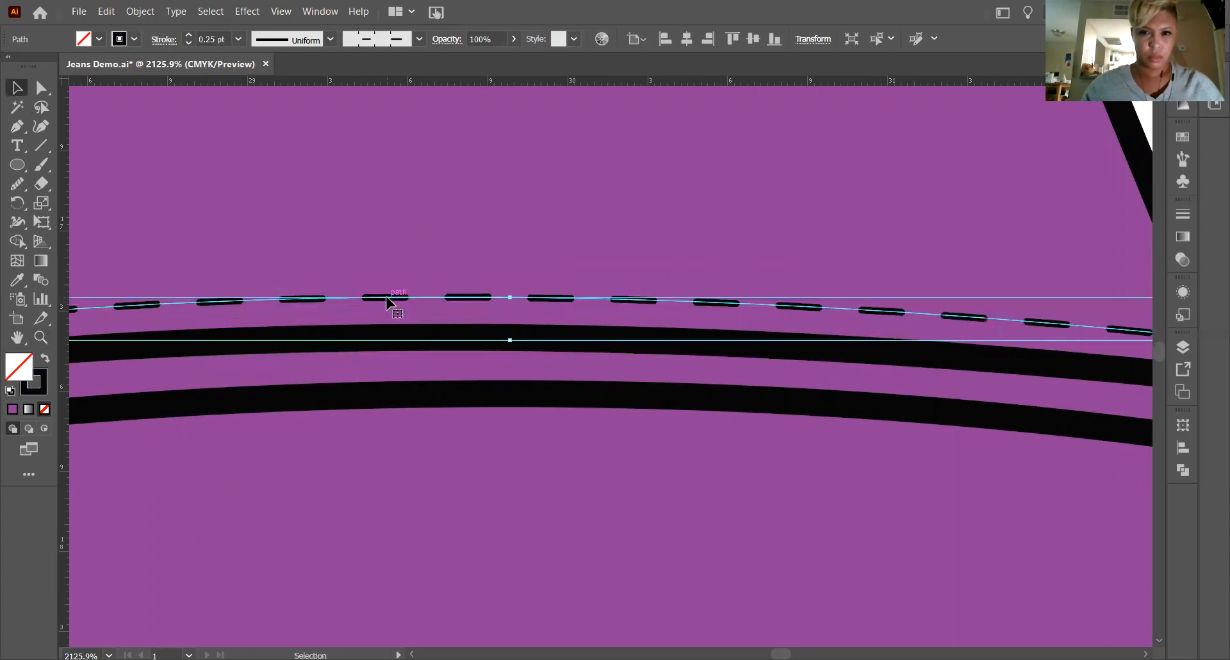
key(a)
key(ctrl+minus)
key(ctrl+minus)
key(ctrl+minus)
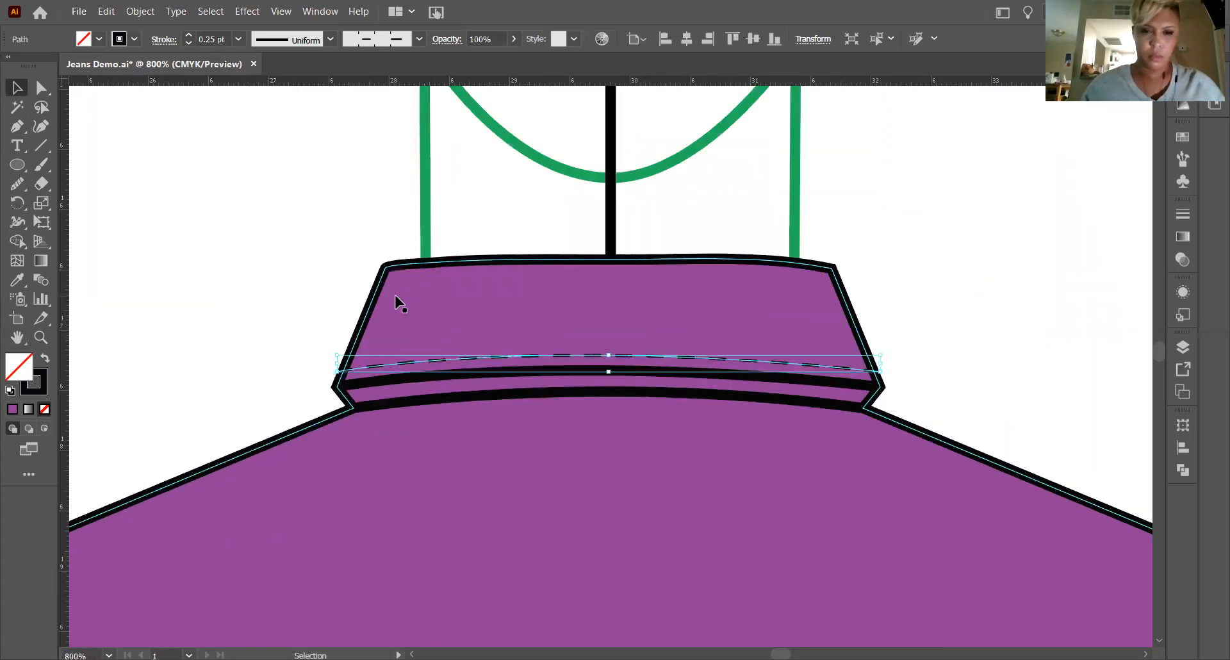
click(901, 261)
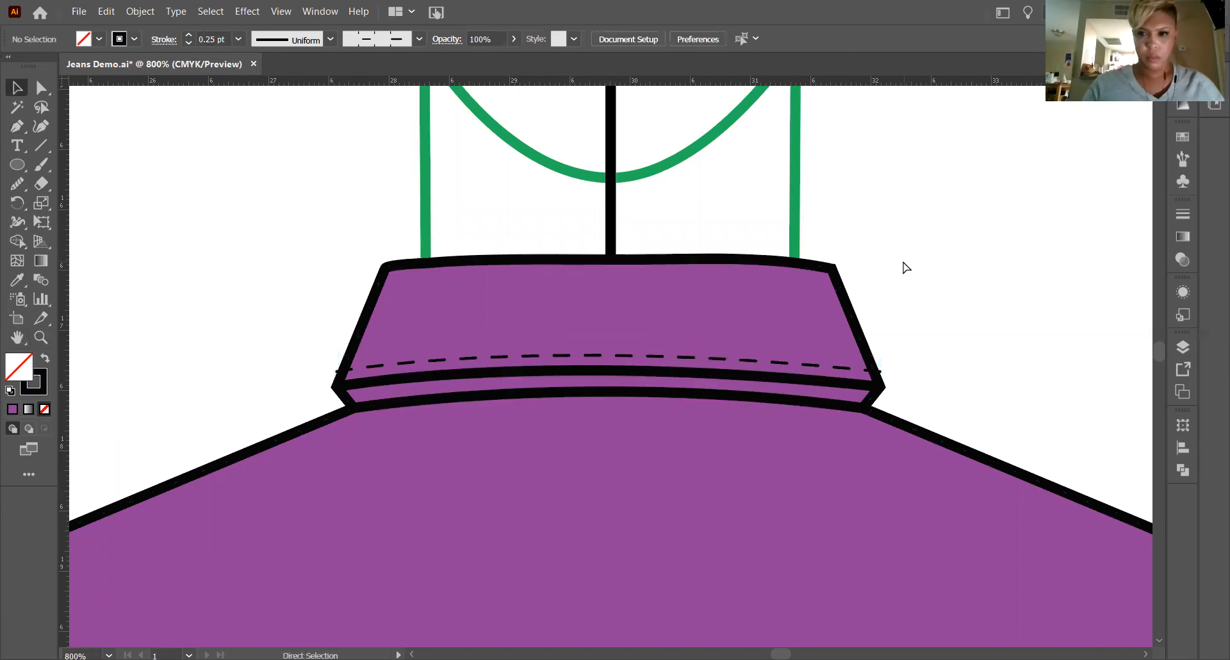
Pull both end anchors of the collar topstitching inward so they stay within the collar's side edges.
click(47, 89)
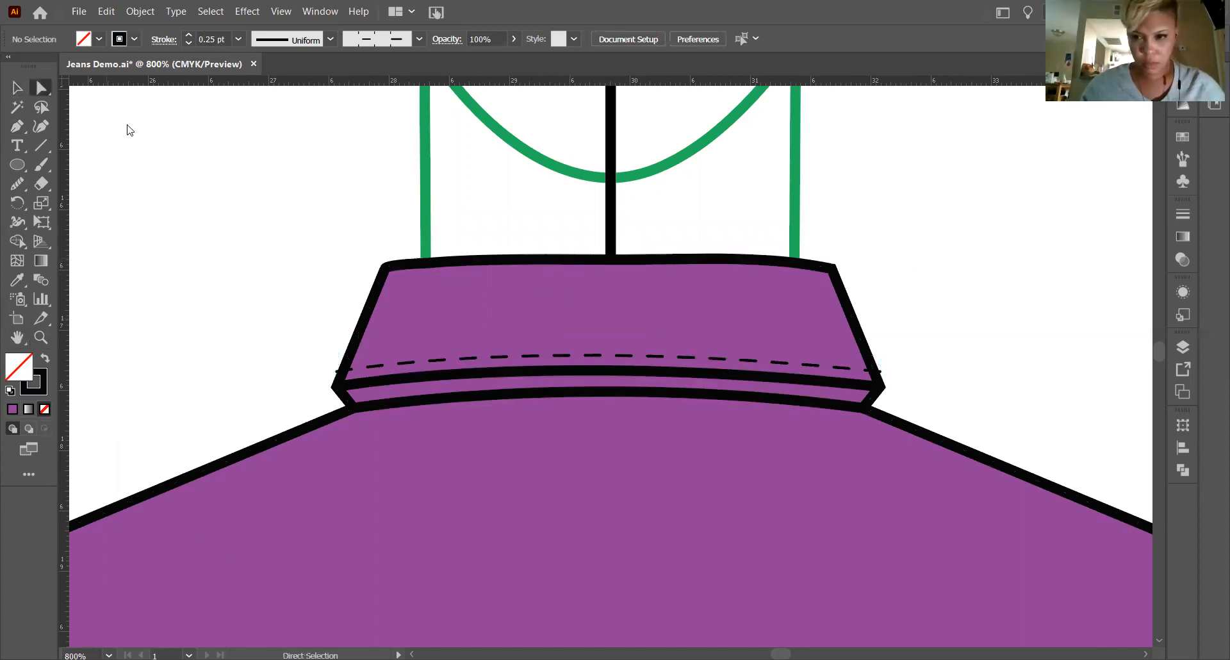
drag(874, 369, 872, 370)
click(337, 371)
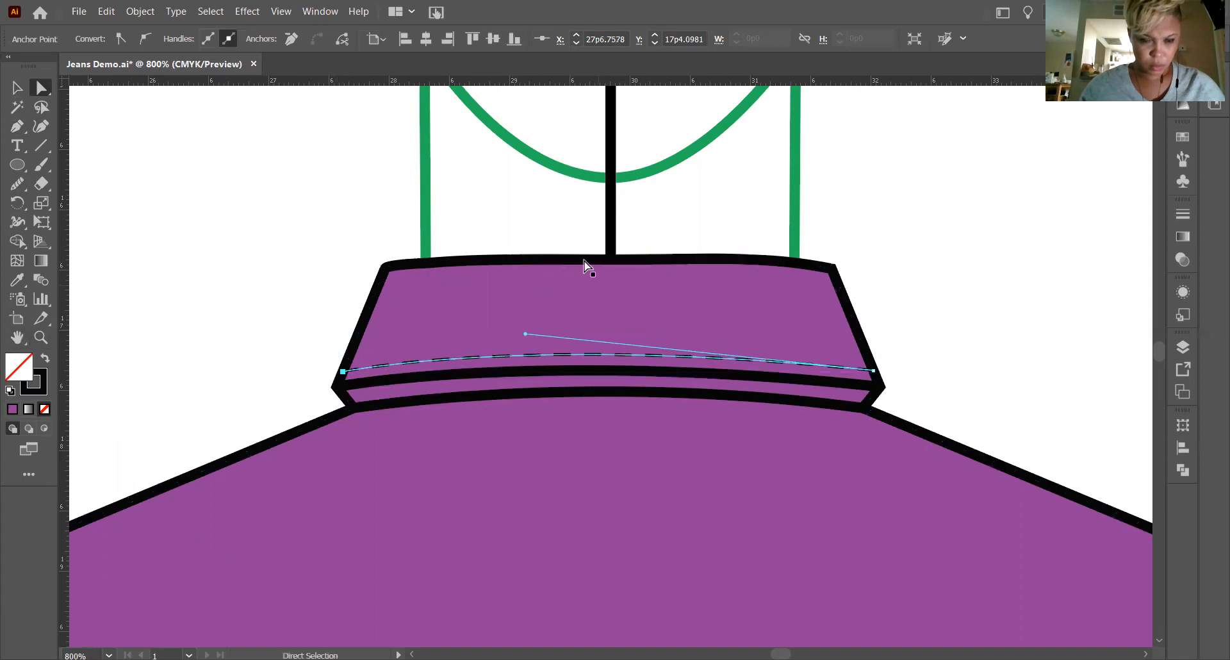
click(939, 268)
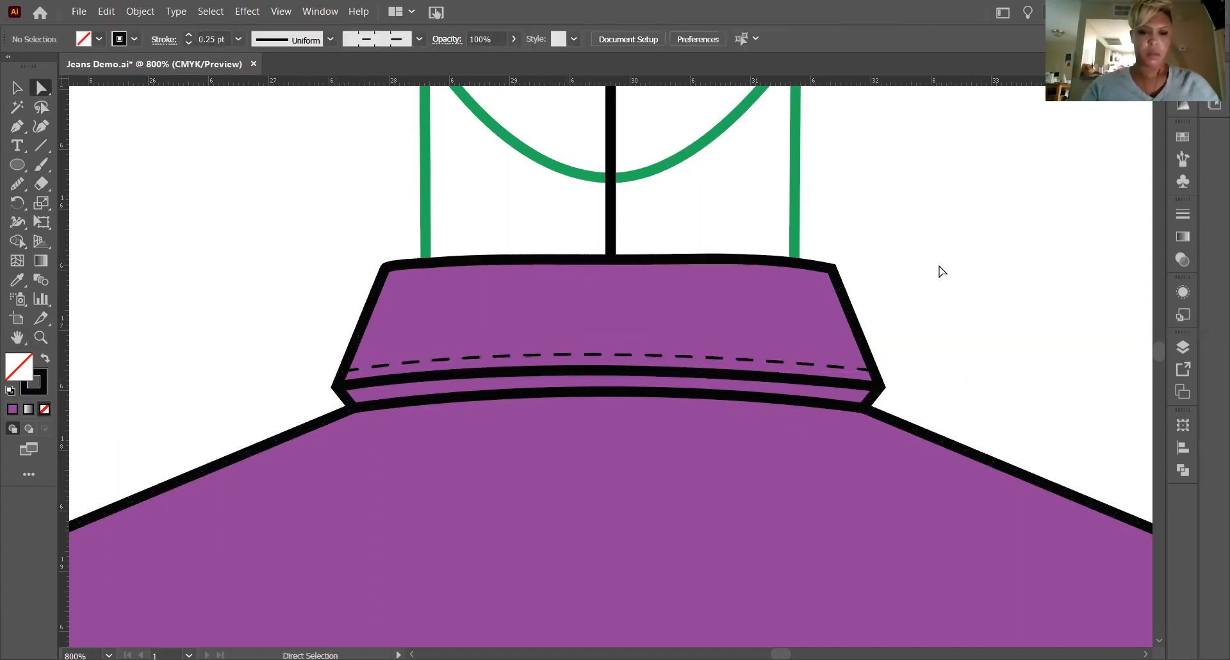
Examine the shirt back from the collar down to the cuffs and hem.
key(ctrl+minus)
key(ctrl+minus)
key(ctrl+minus)
key(ctrl+minus)
key(ctrl+minus)
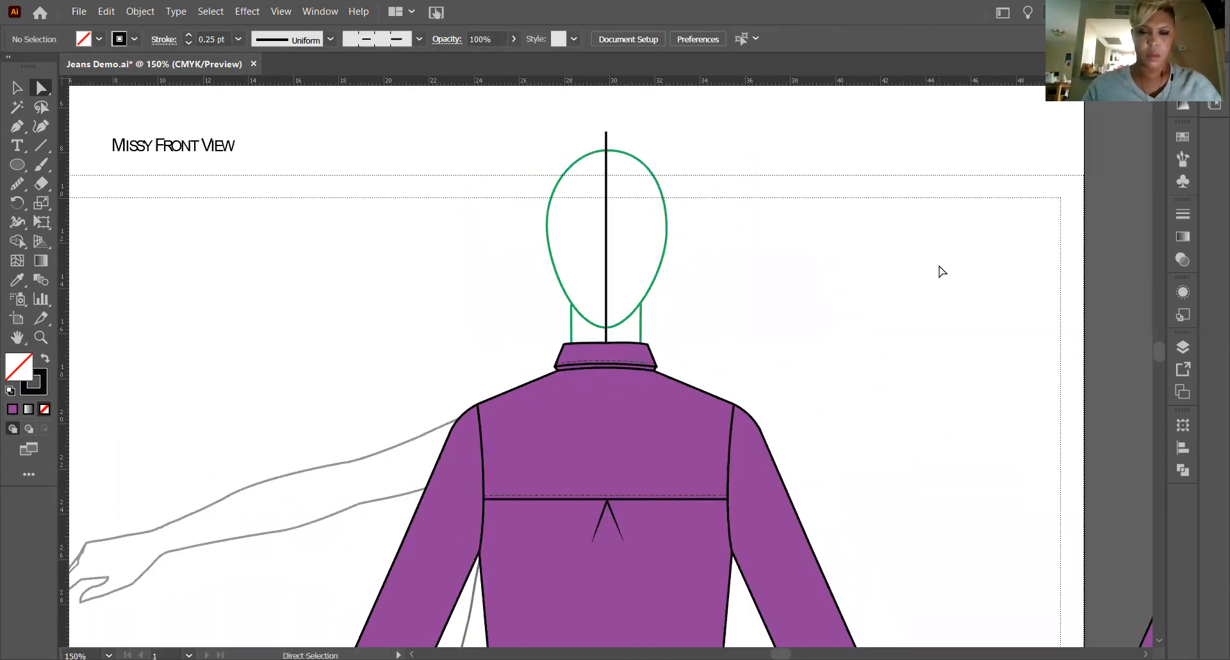
scroll(714, 328, down, 5)
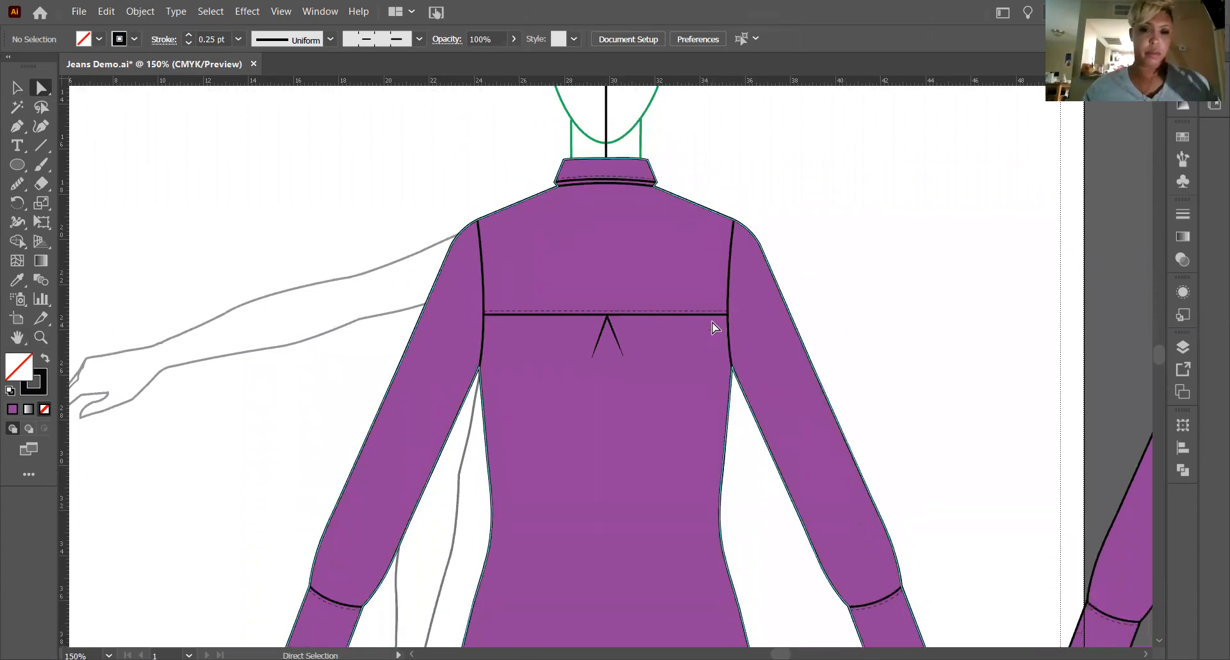
scroll(714, 328, down, 3)
scroll(714, 328, down, 1)
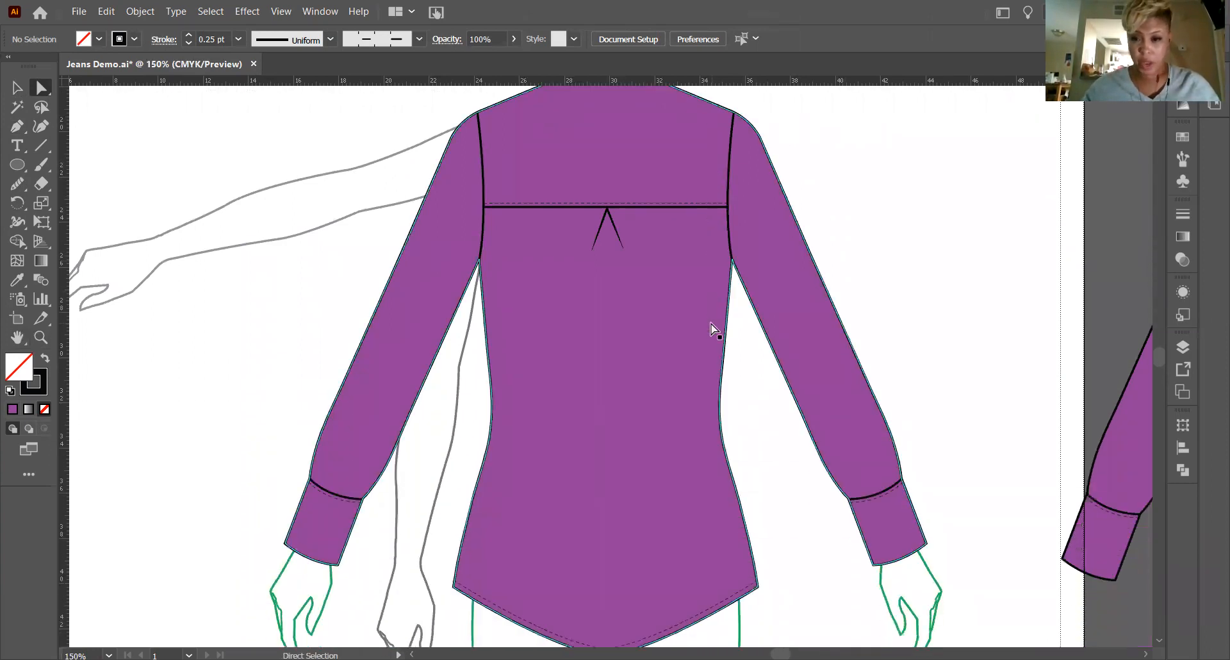
click(167, 472)
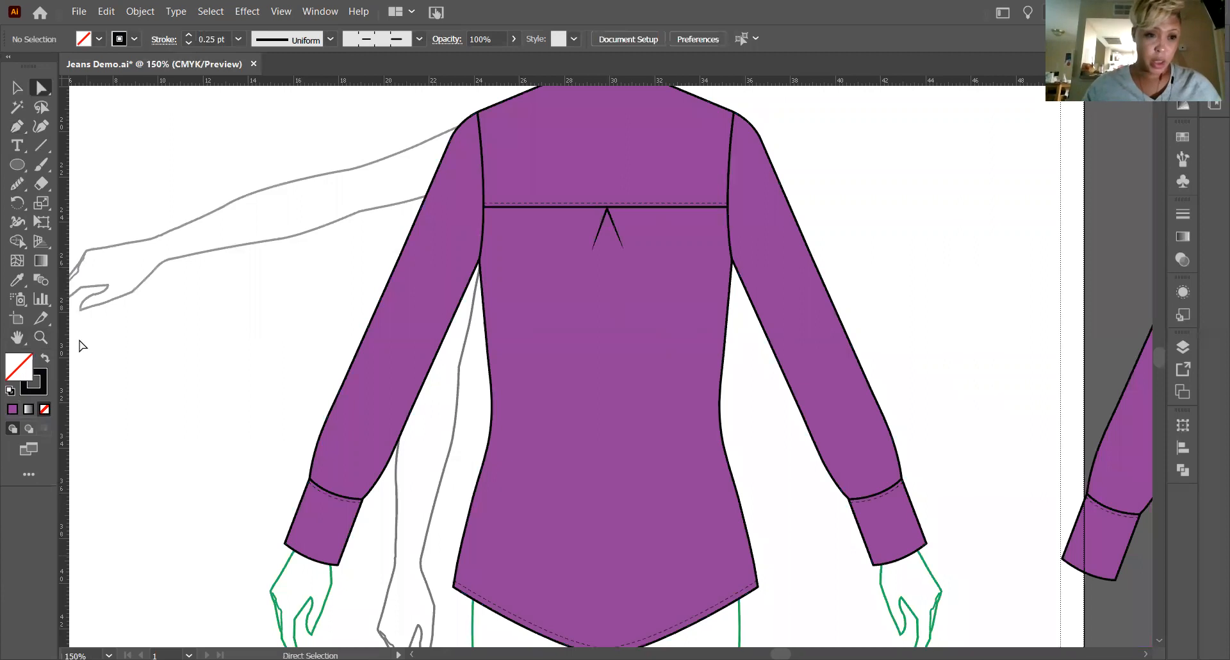
Draw a straight line about 5p11.6 long at about 69° from the left cuff's lower edge up into the sleeve.
click(40, 336)
click(18, 337)
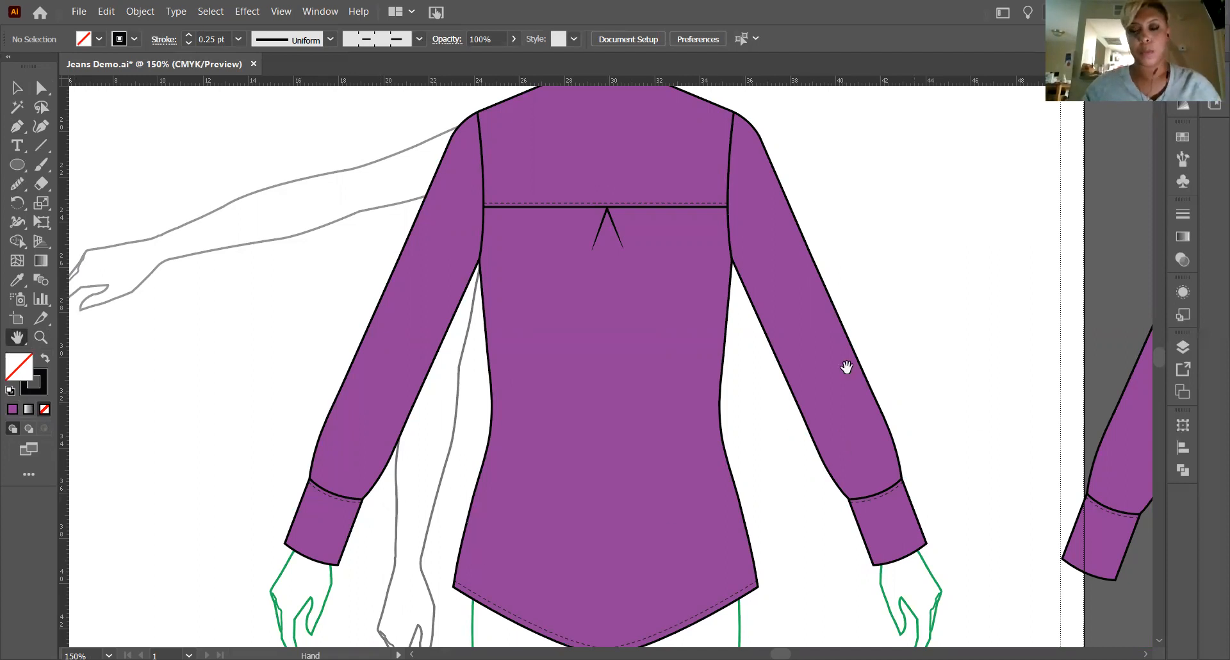
click(41, 337)
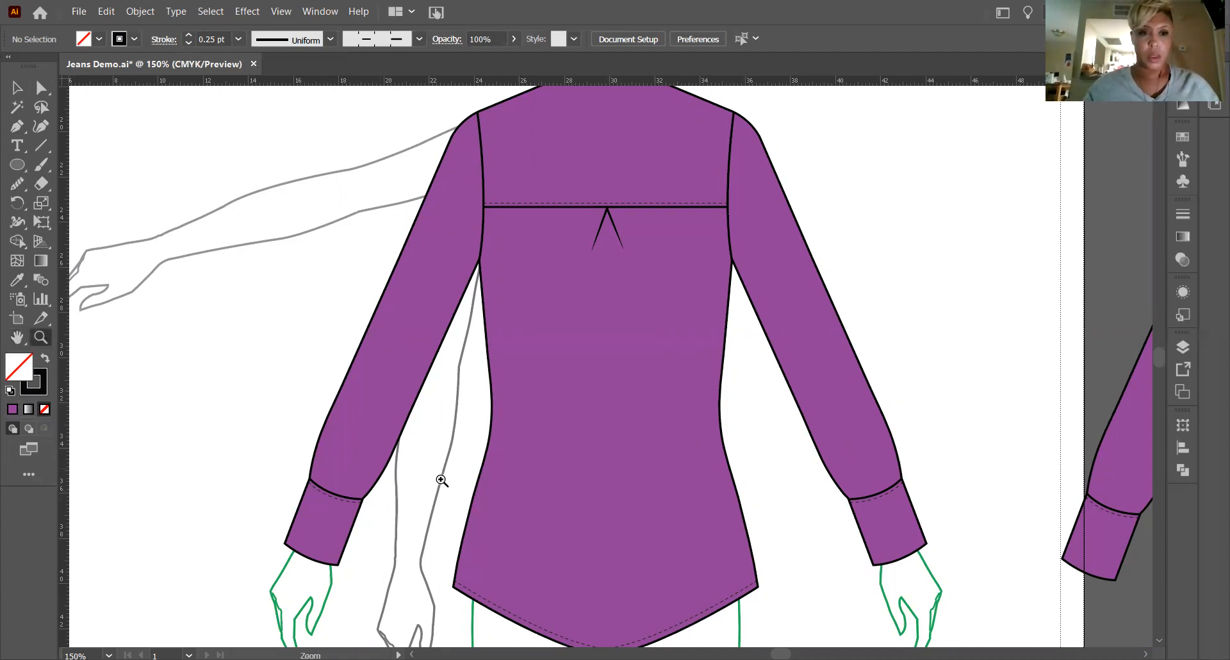
drag(347, 466, 328, 355)
scroll(328, 355, down, 3)
scroll(328, 347, up, 2)
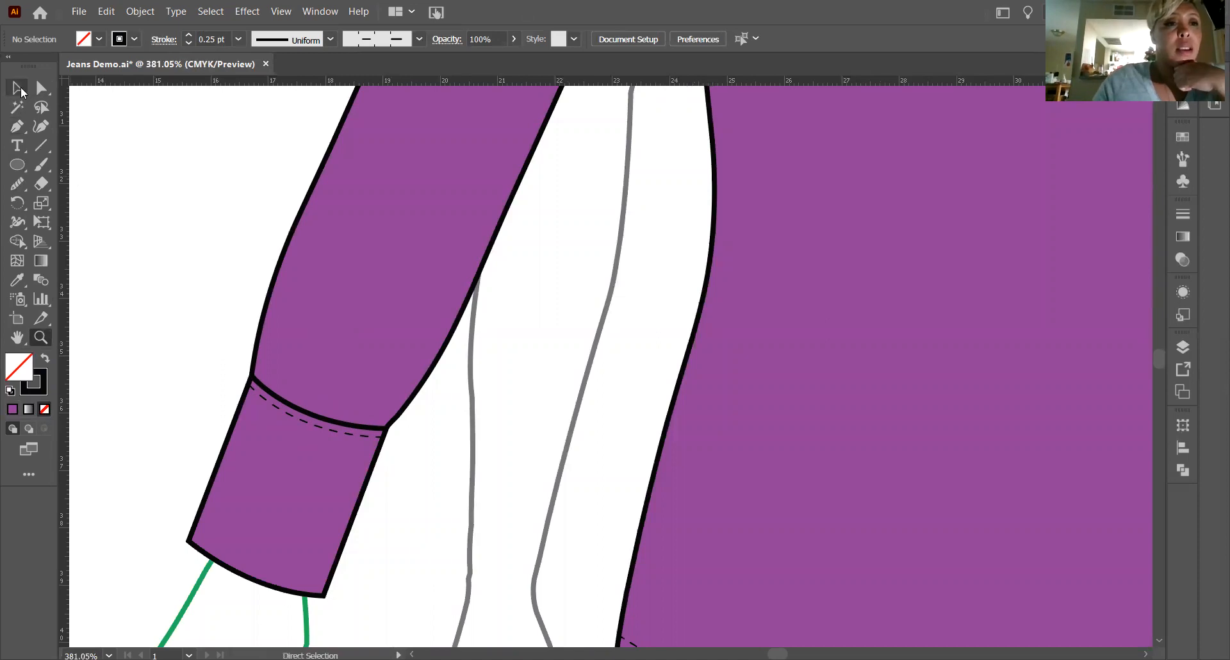
click(39, 148)
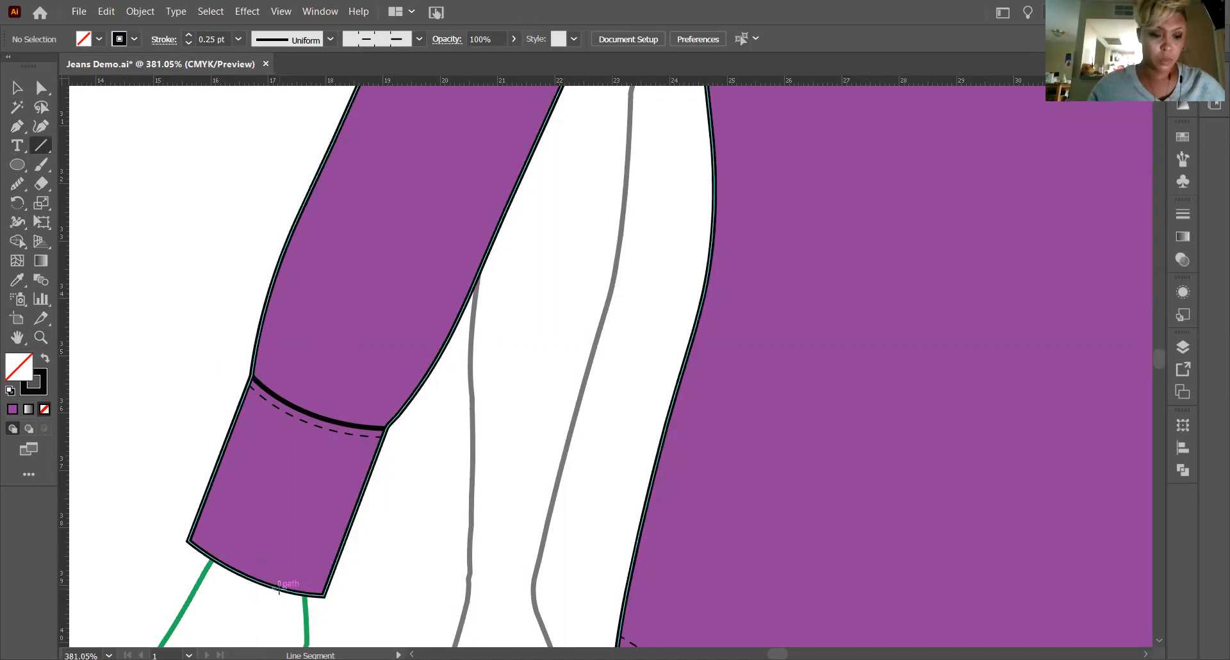
drag(286, 588, 410, 270)
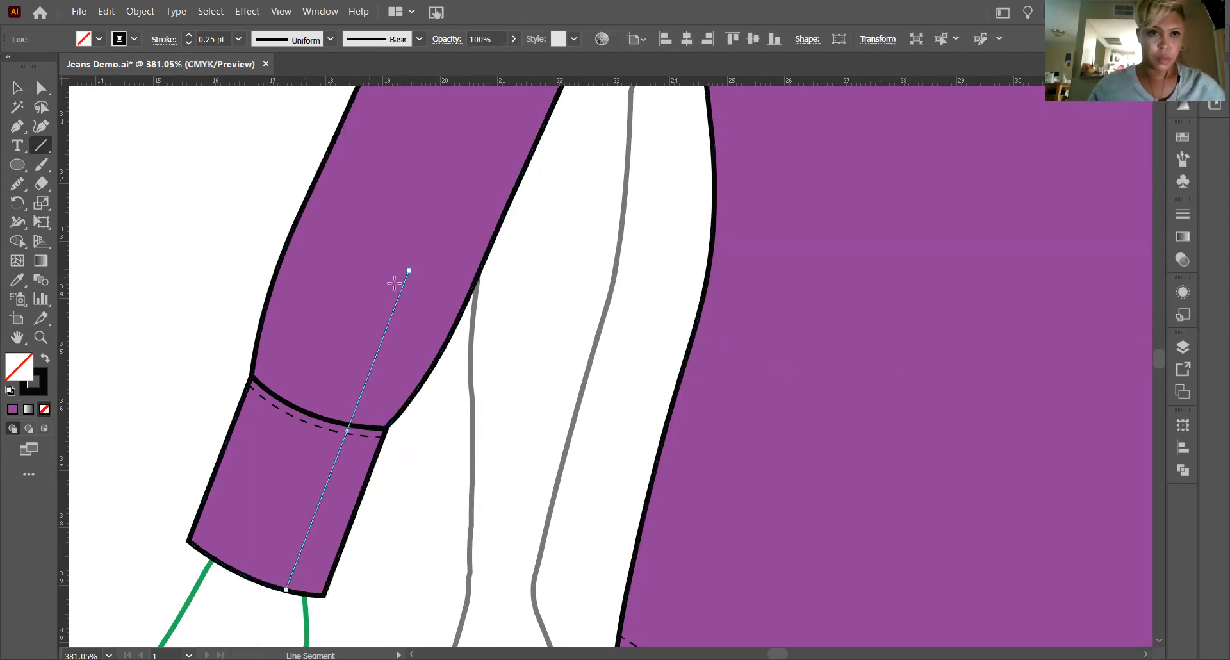
Set the stroke weight of the new line on the left cuff to 1 pt.
click(238, 39)
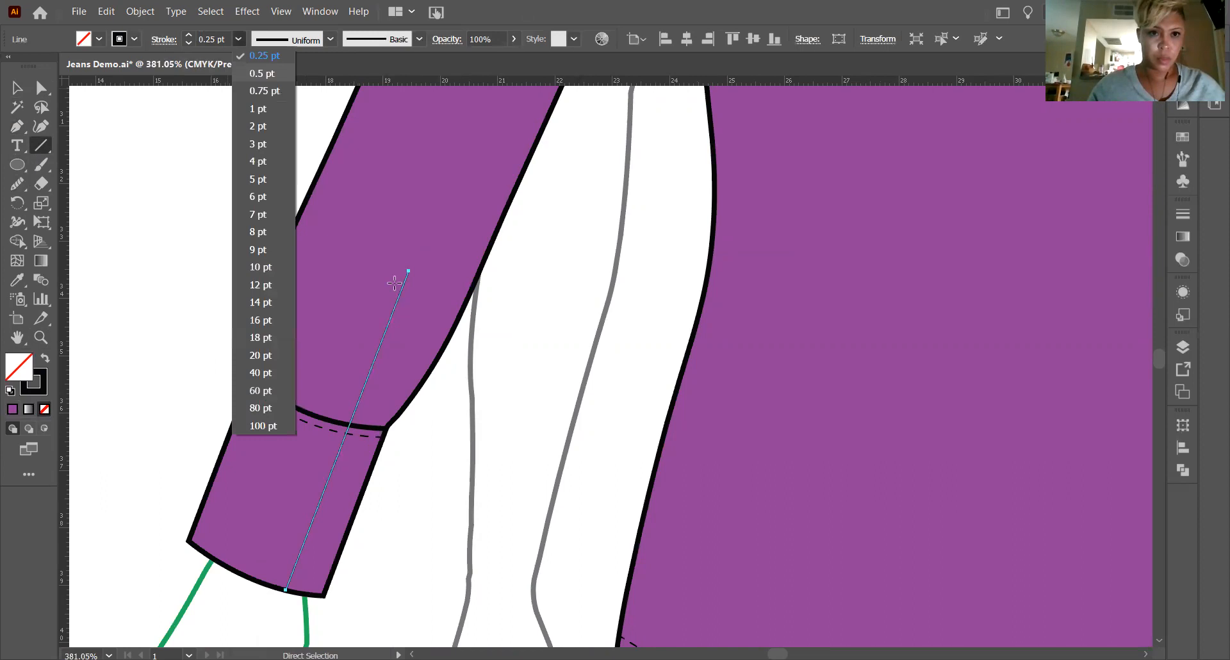
click(245, 111)
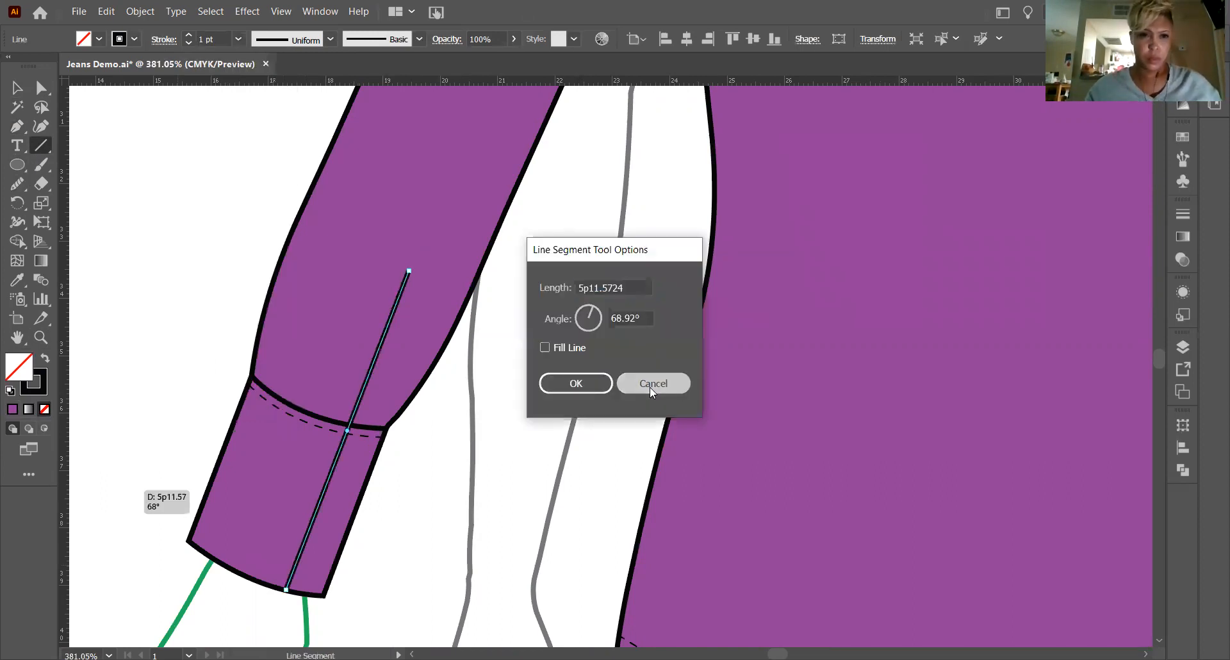
click(653, 383)
key(v)
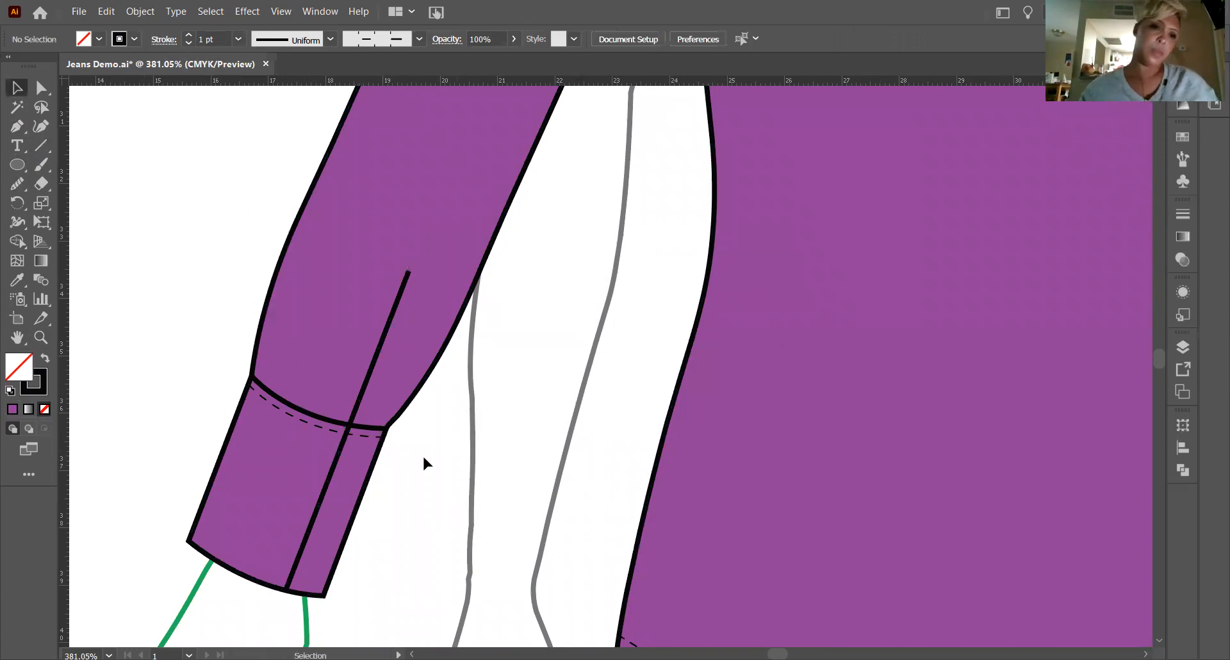
Place a copy of the cuff opening line, reflected across the vertical axis, on the right sleeve and cuff.
scroll(356, 497, up, 2)
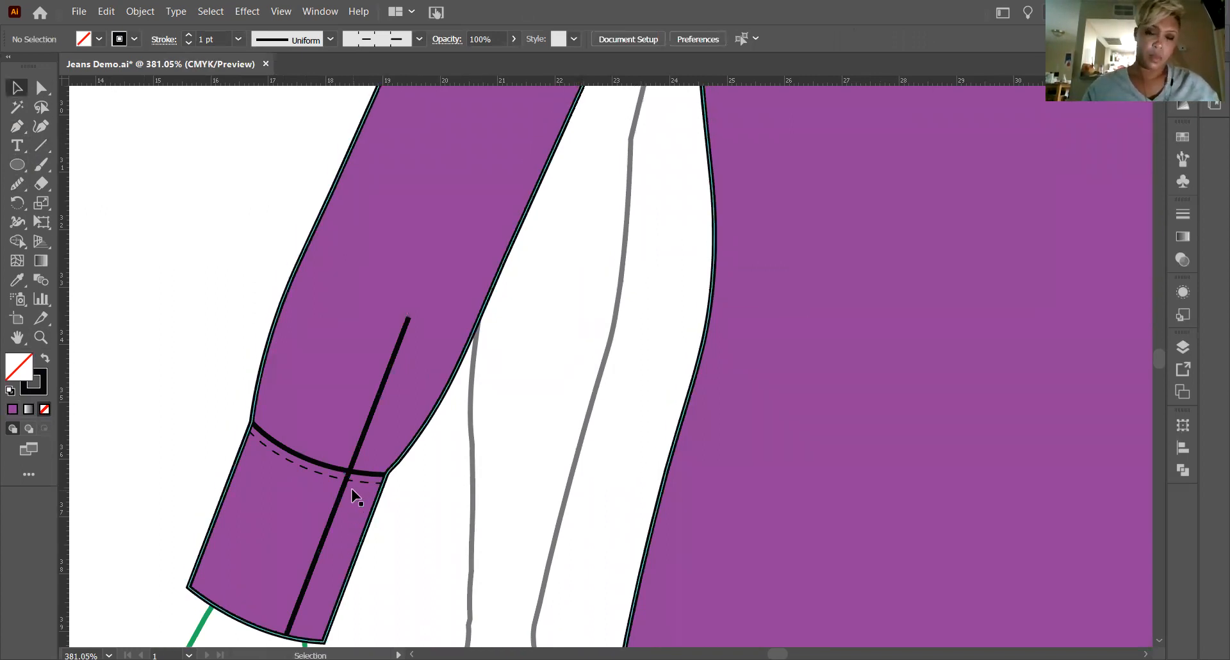
scroll(355, 496, down, 5)
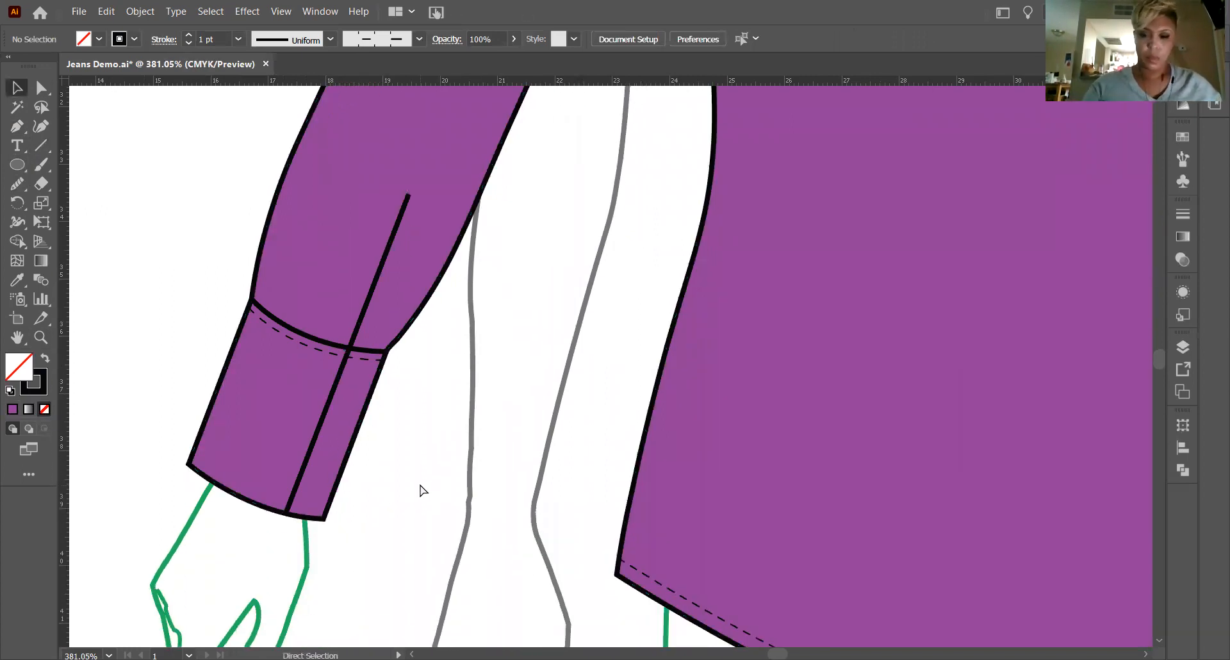
key(ctrl+minus)
key(ctrl+minus)
key(ctrl+minus)
key(ctrl+minus)
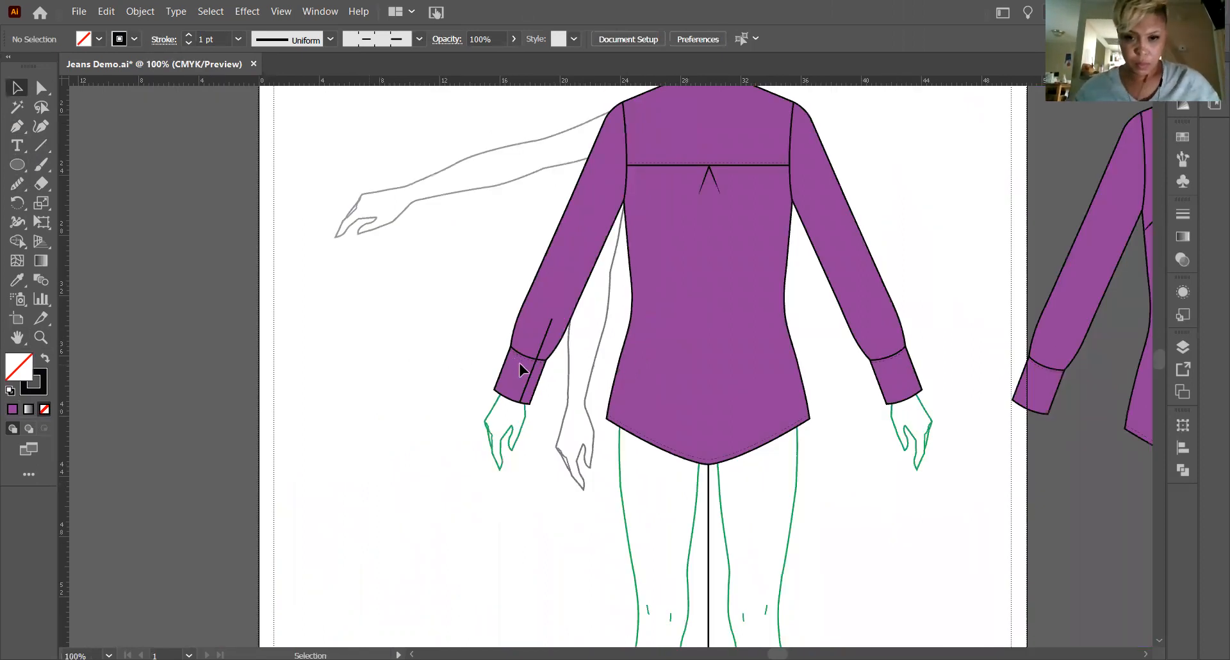
click(530, 381)
drag(530, 381, 426, 380)
right_click(424, 378)
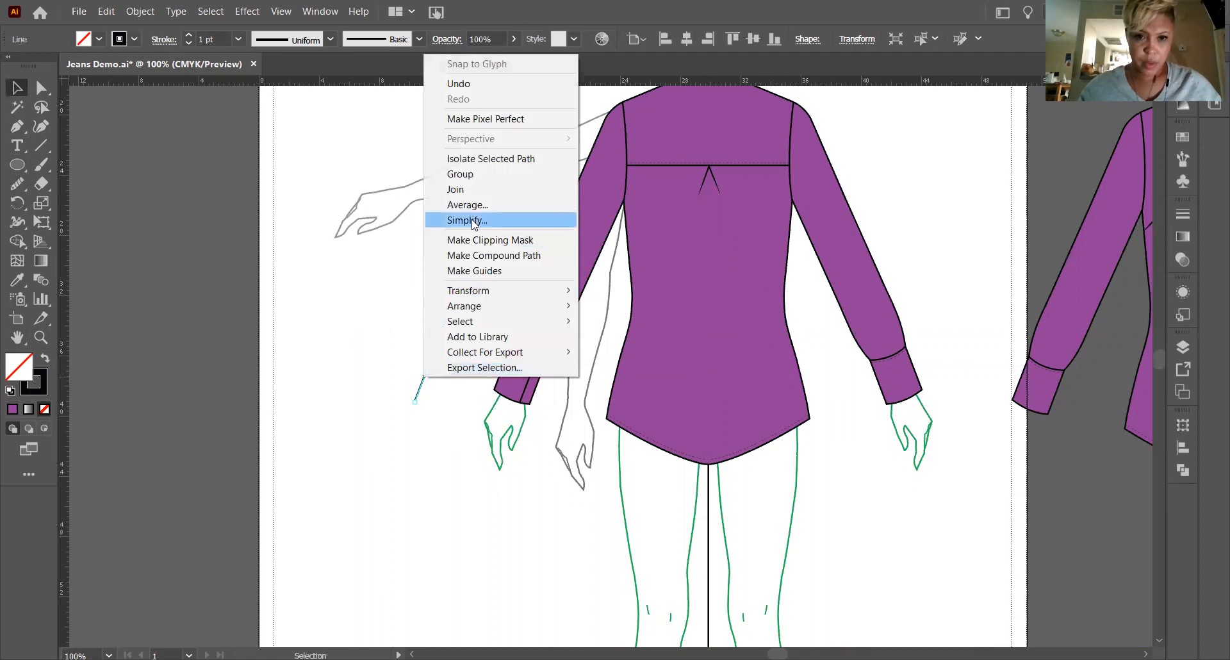
mouse_move(468, 291)
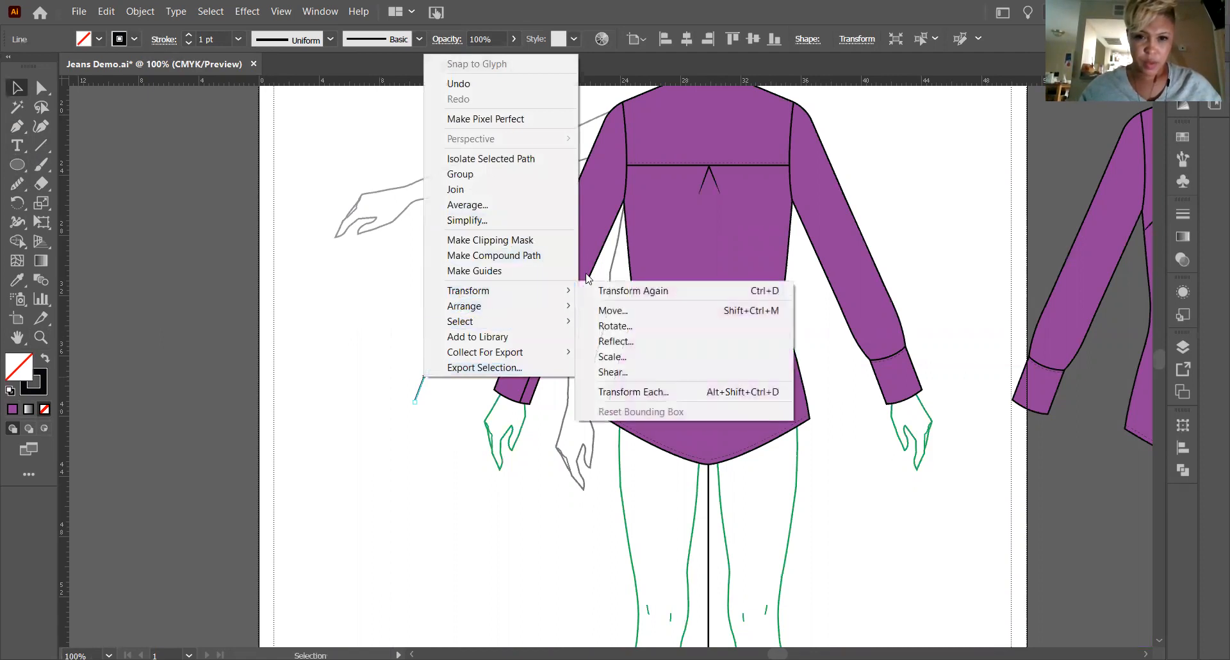
click(615, 341)
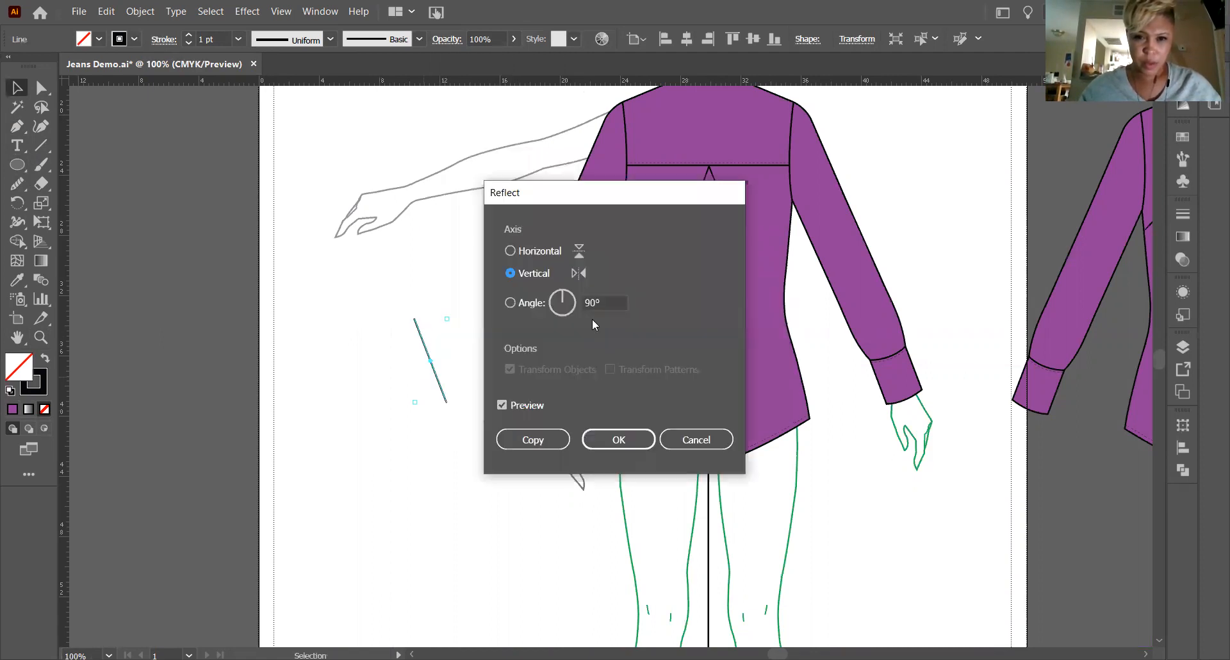
click(619, 439)
drag(422, 349, 876, 351)
click(867, 511)
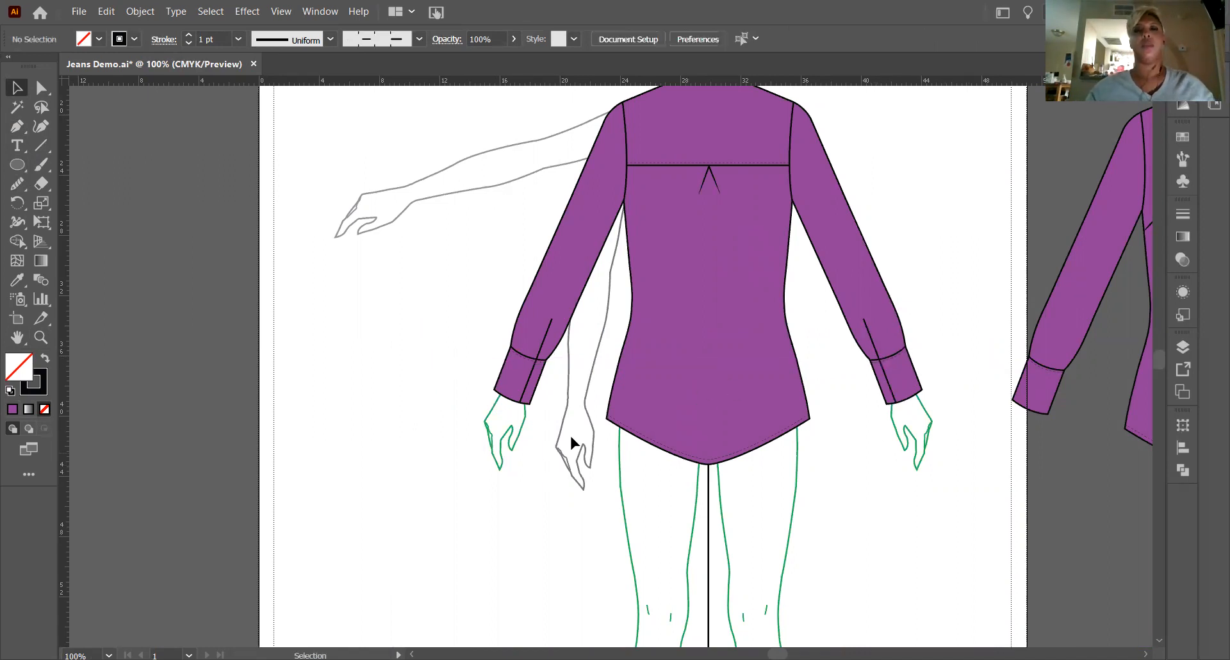
Switch to the Scissors tool for the left cuff around its new opening line.
click(34, 338)
drag(517, 390, 933, 487)
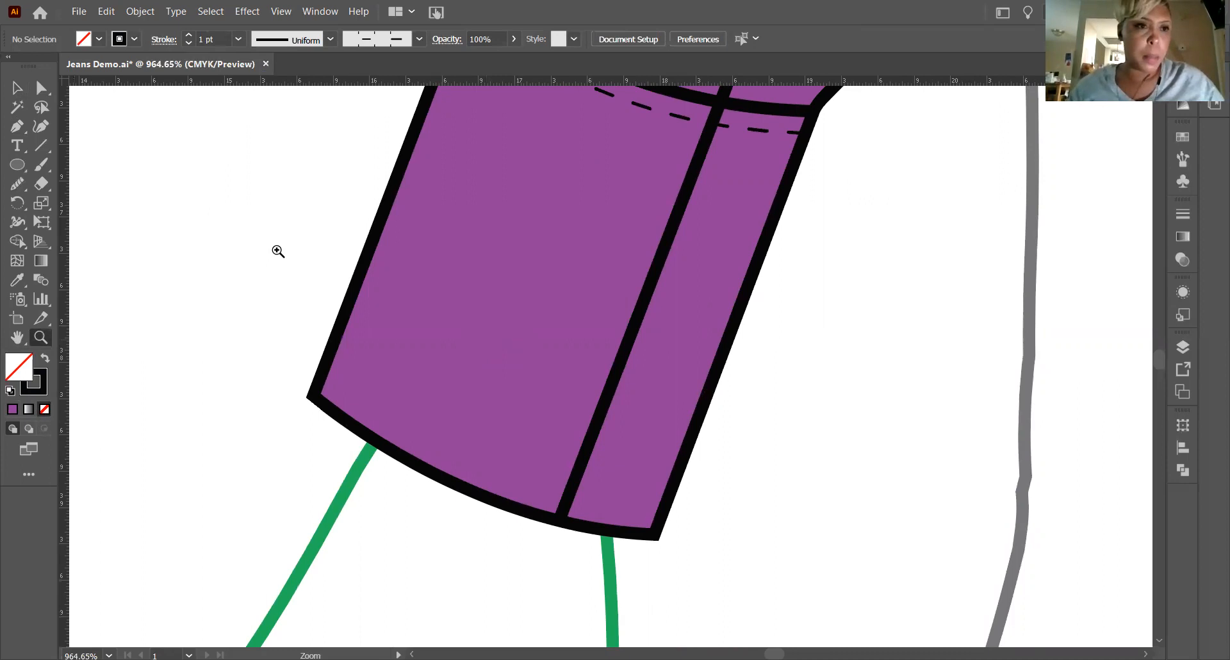
click(41, 183)
drag(40, 182, 126, 203)
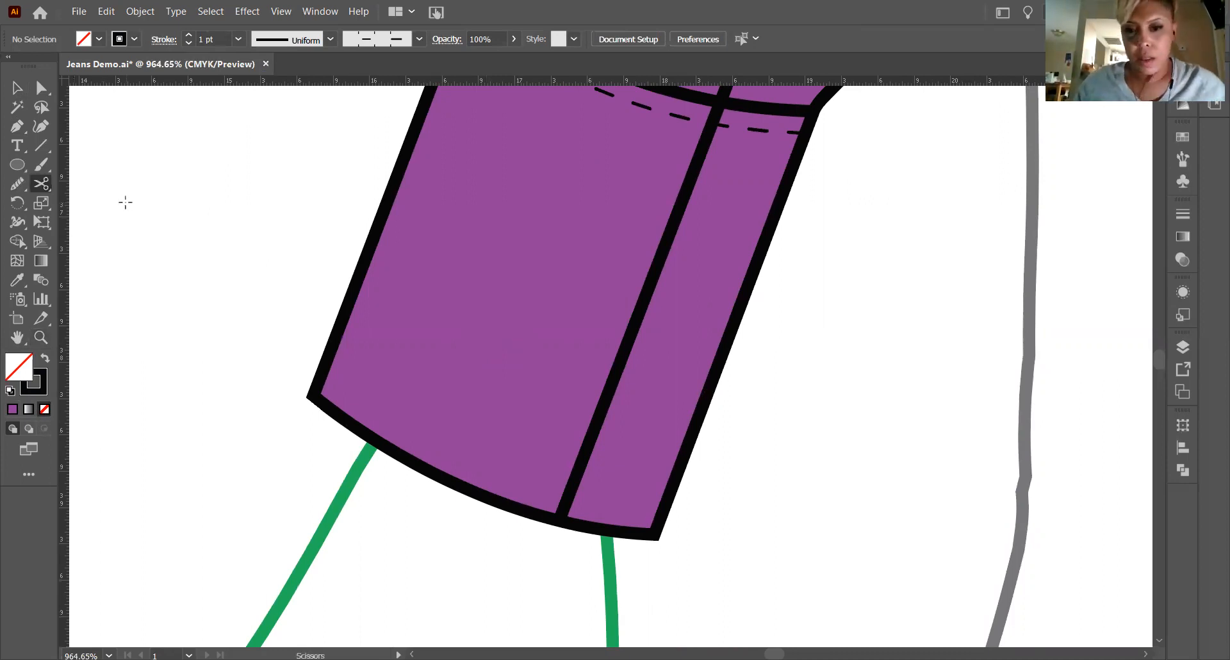
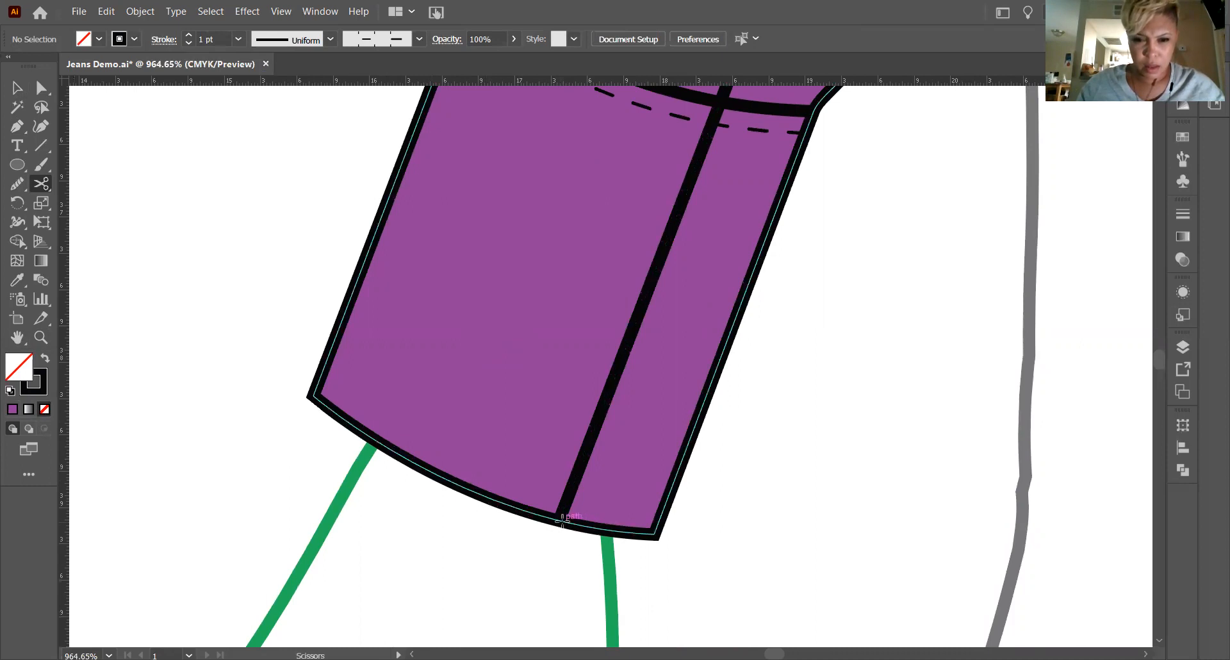
Cut the left cuff's lower edge with the Scissors tool at the point where the opening line meets it.
click(561, 520)
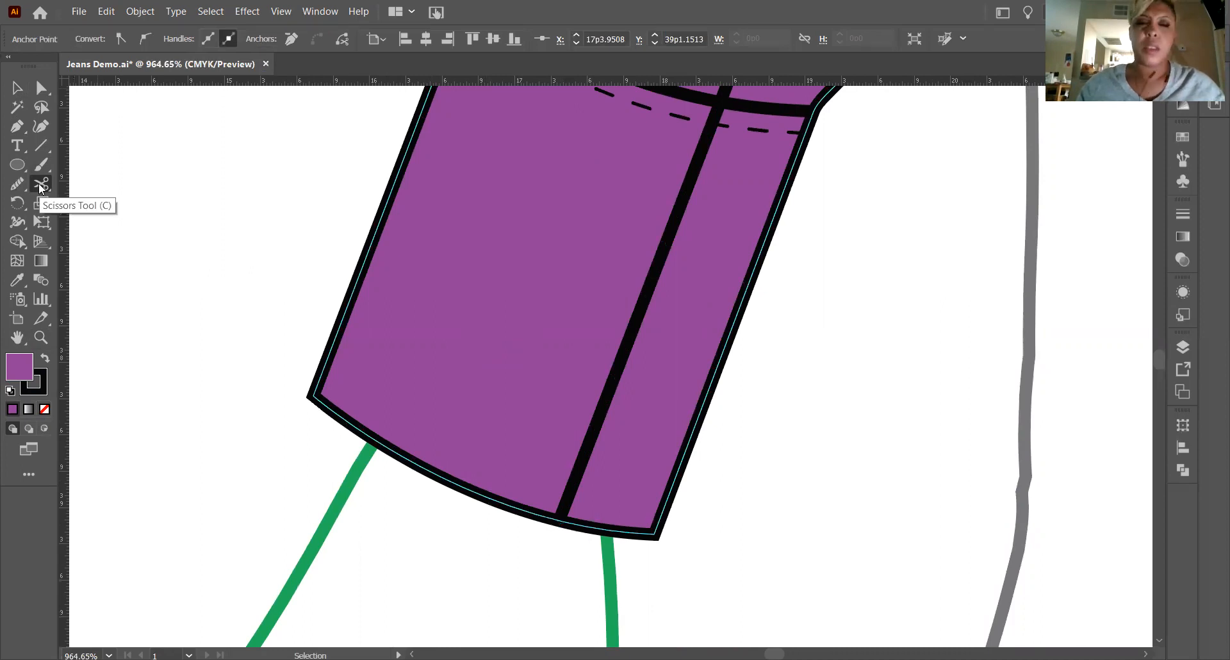
click(40, 186)
click(40, 186)
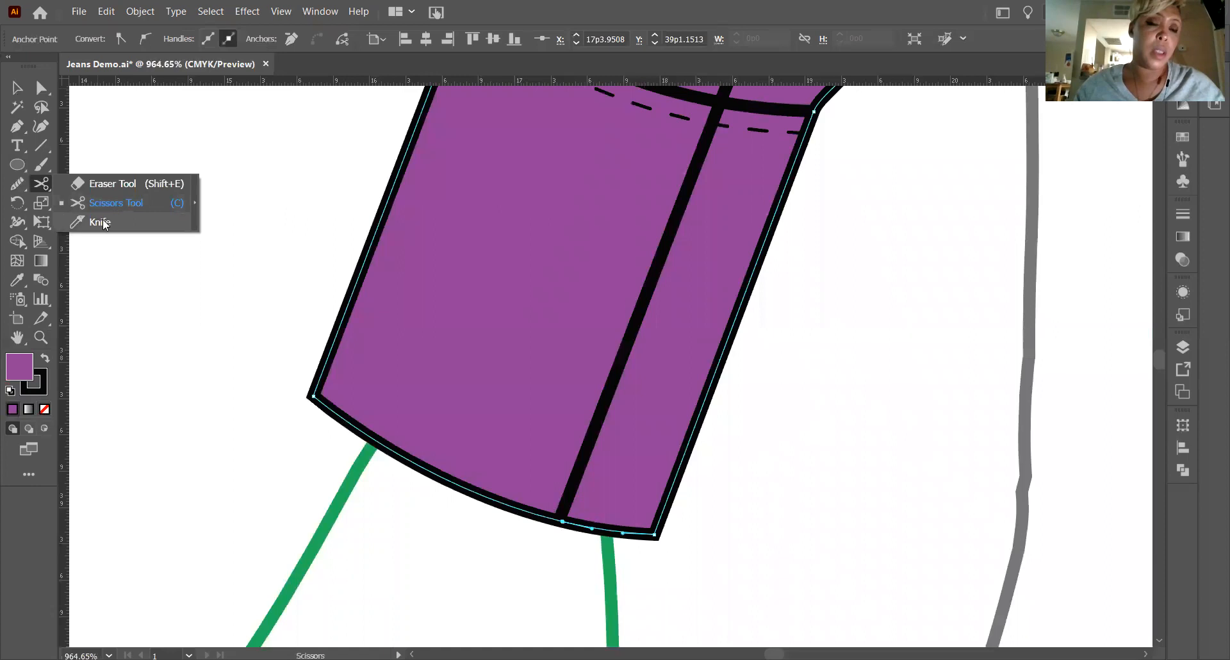
click(97, 205)
key(v)
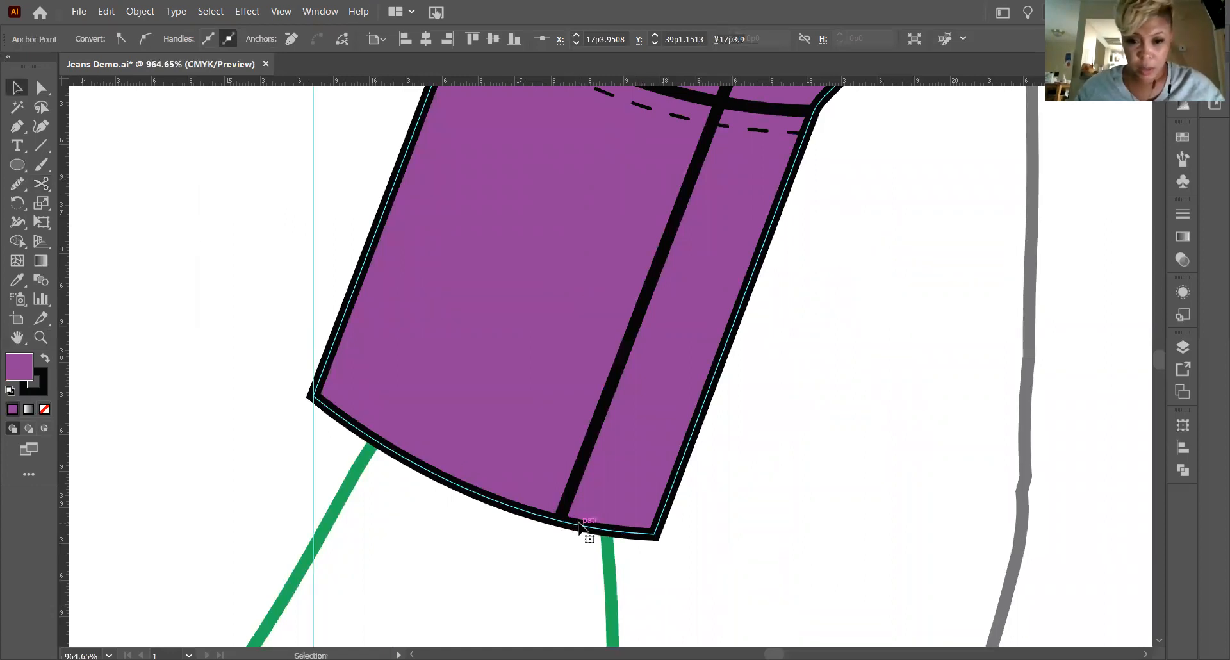
click(586, 538)
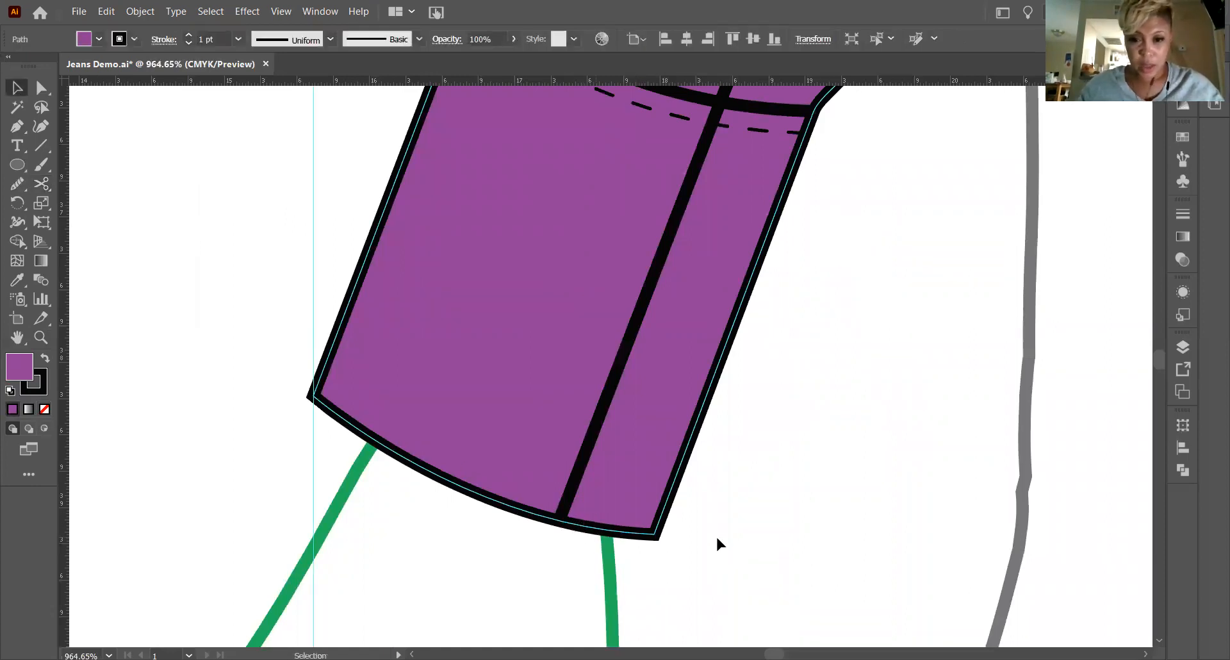
click(580, 532)
Try to pull the cut end of the left cuff's narrow section down below its lower edge.
click(40, 186)
click(41, 87)
drag(562, 520, 556, 535)
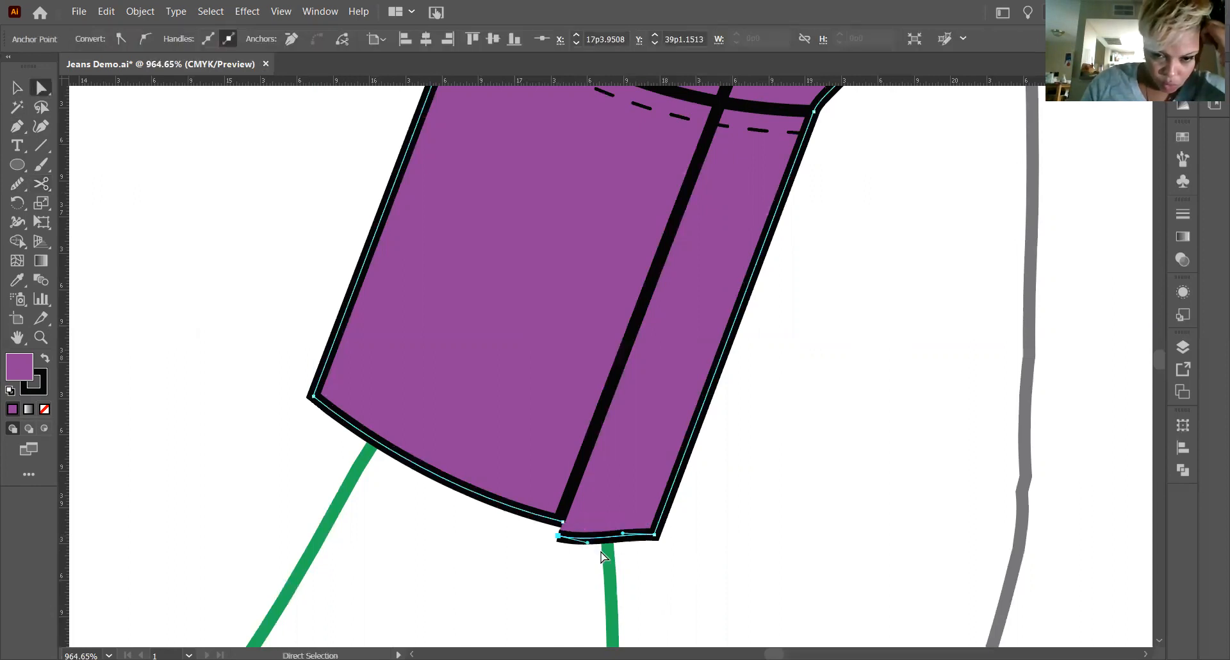
key(ctrl+z)
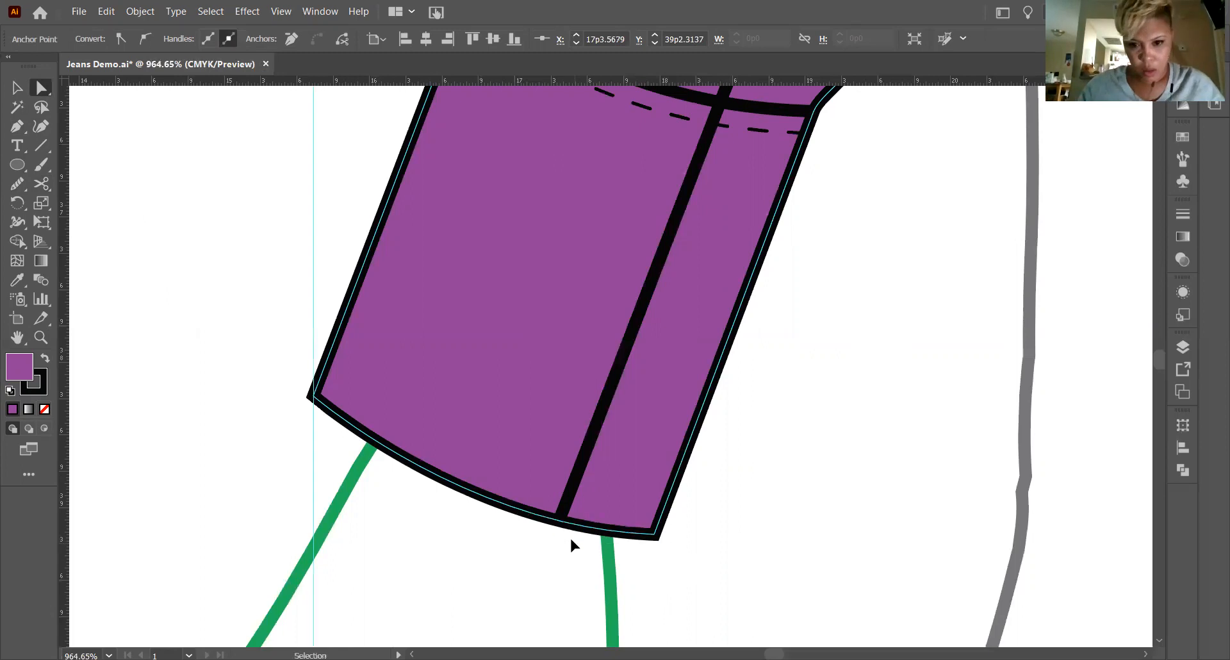
click(556, 519)
click(561, 522)
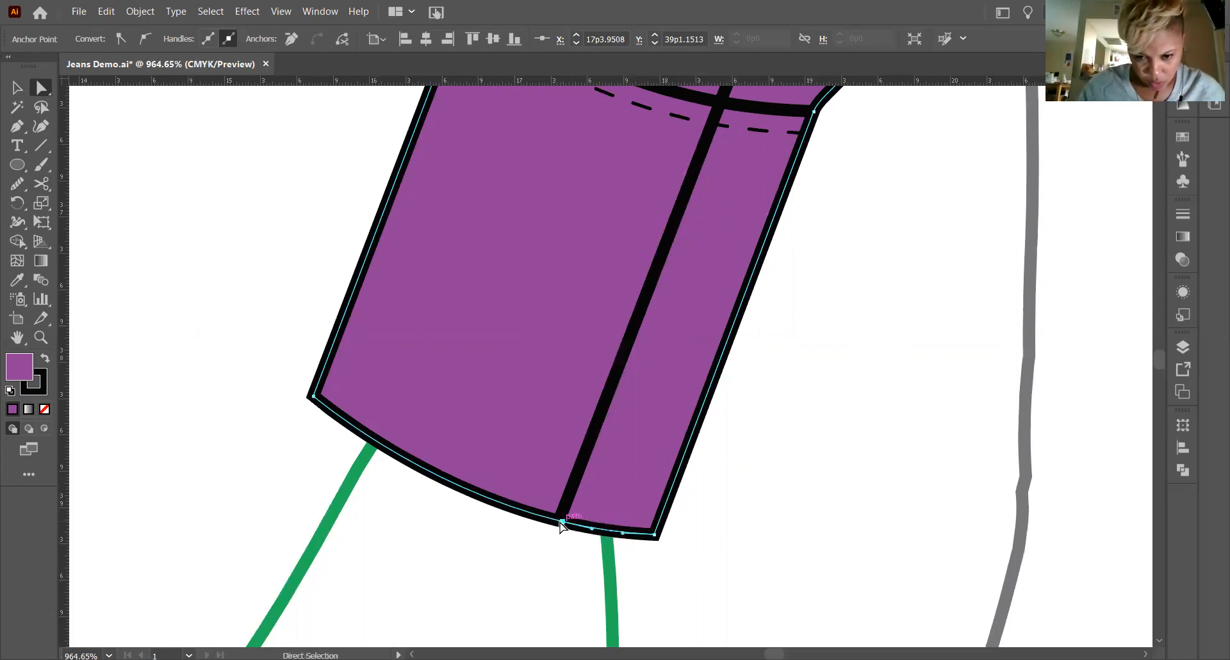
mouse_move(562, 522)
mouse_down()
mouse_move(549, 546)
mouse_move(562, 534)
mouse_up()
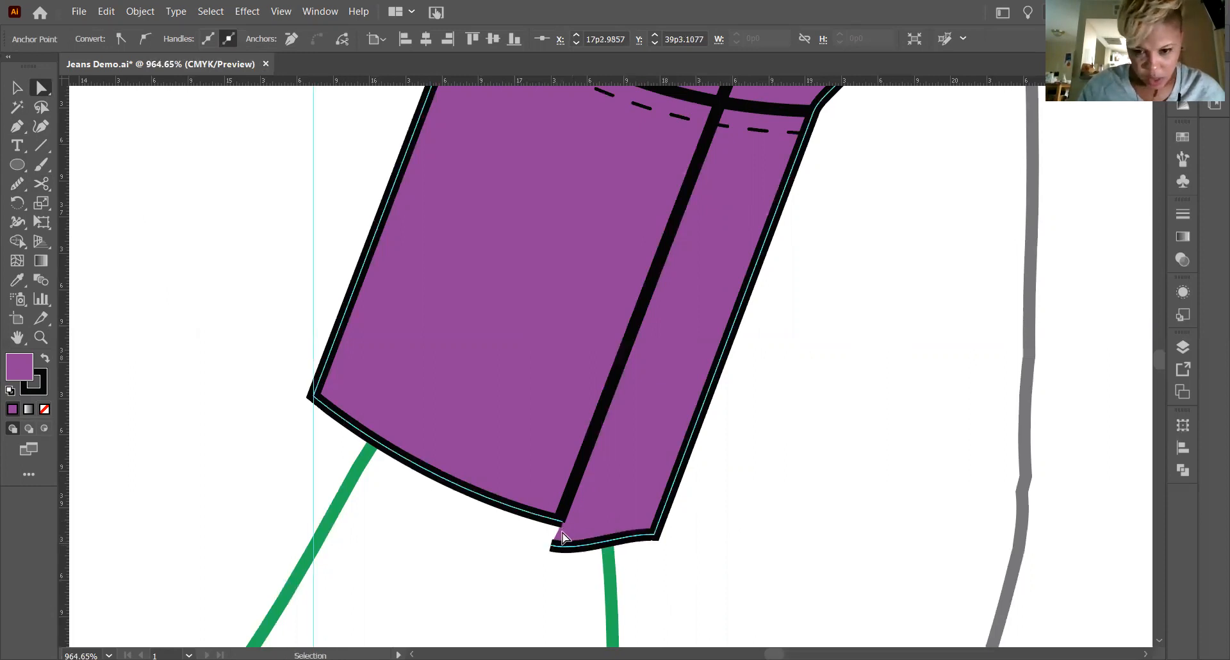
key(ctrl+z)
Offset the left cuff's two cut ends so the wide section hangs slightly lower, and join them with a short Pen tool segment.
click(562, 522)
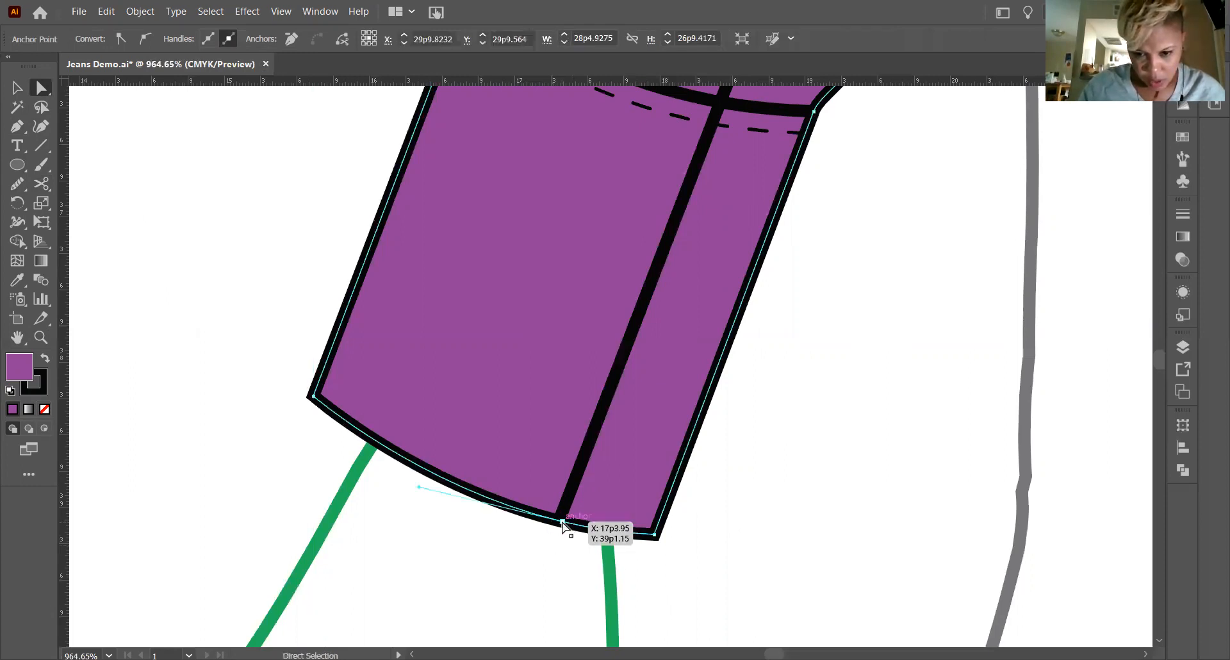
drag(549, 546, 555, 522)
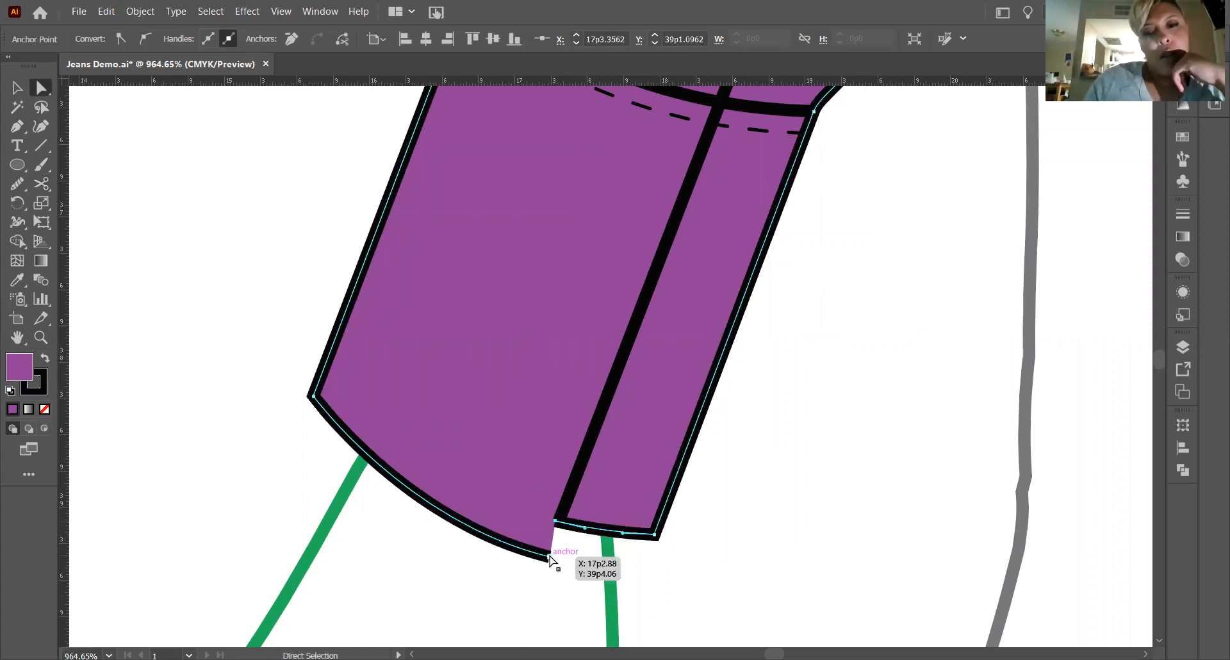
click(548, 553)
drag(551, 534, 553, 532)
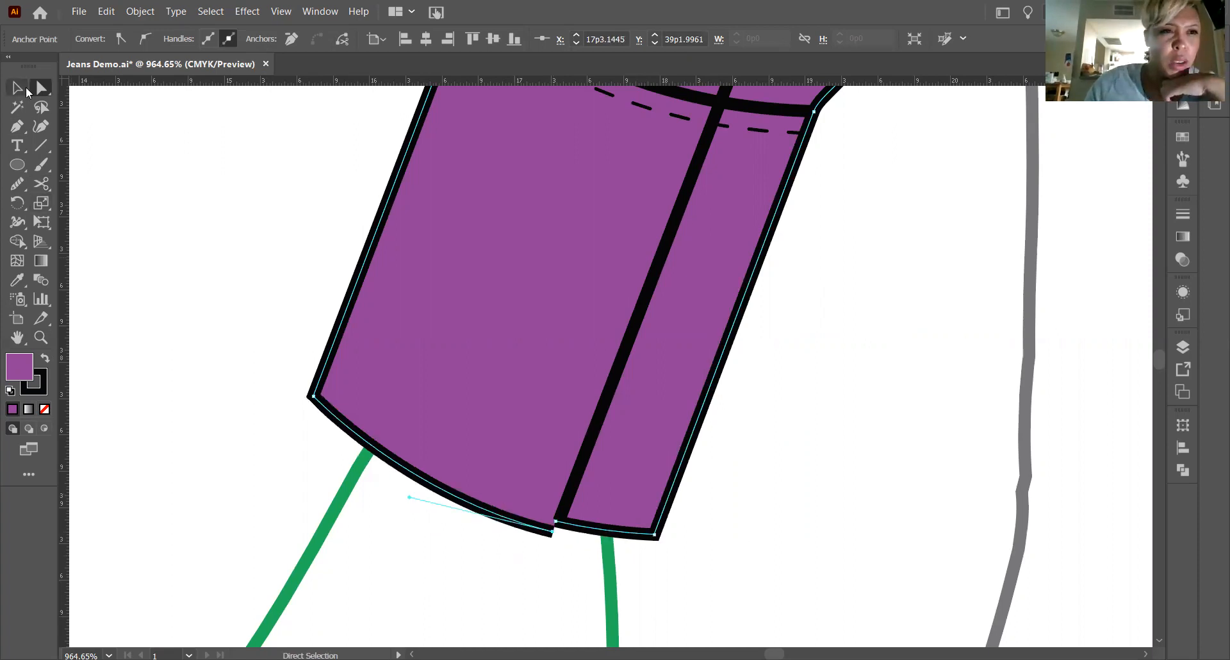
click(17, 127)
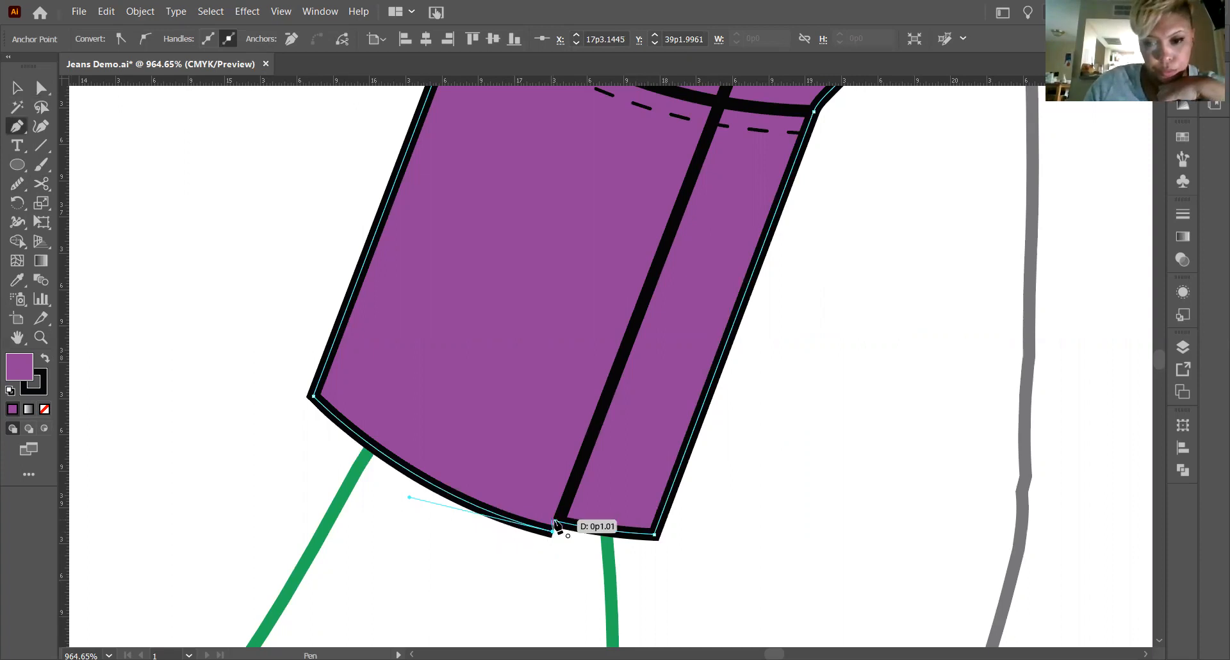
click(554, 524)
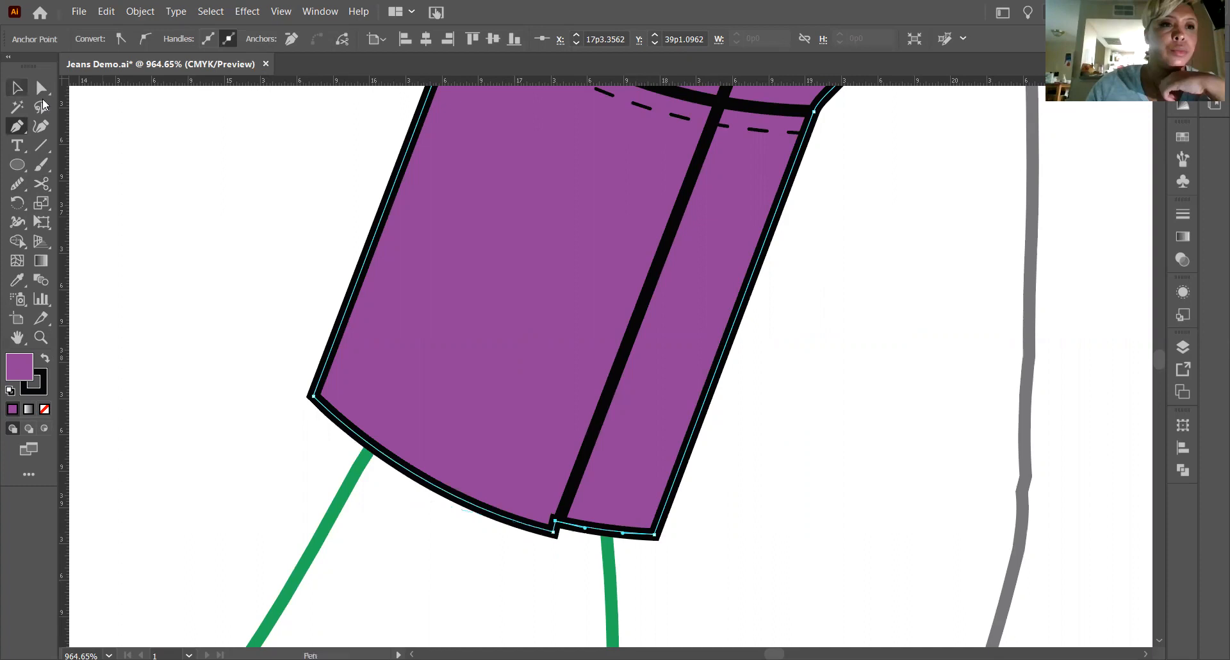
Align the notch's two corner points with the opening line's slant, placing the lower corner at about X 17p3.21, Y 39p2.12.
click(42, 91)
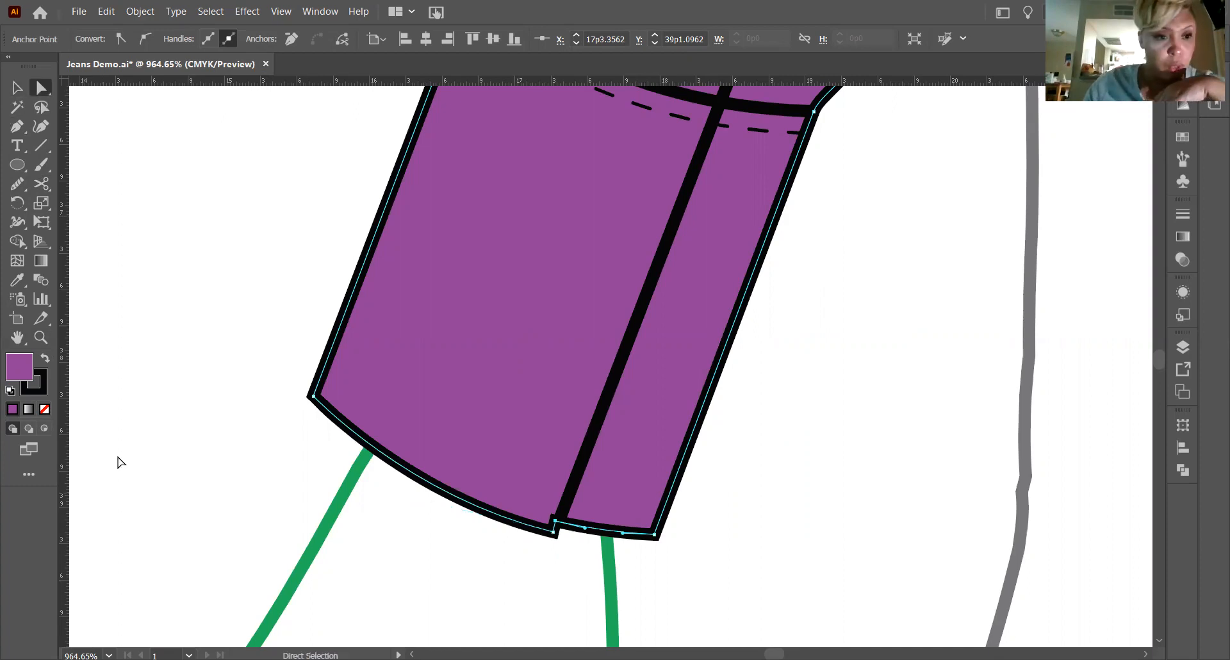
click(23, 336)
click(40, 336)
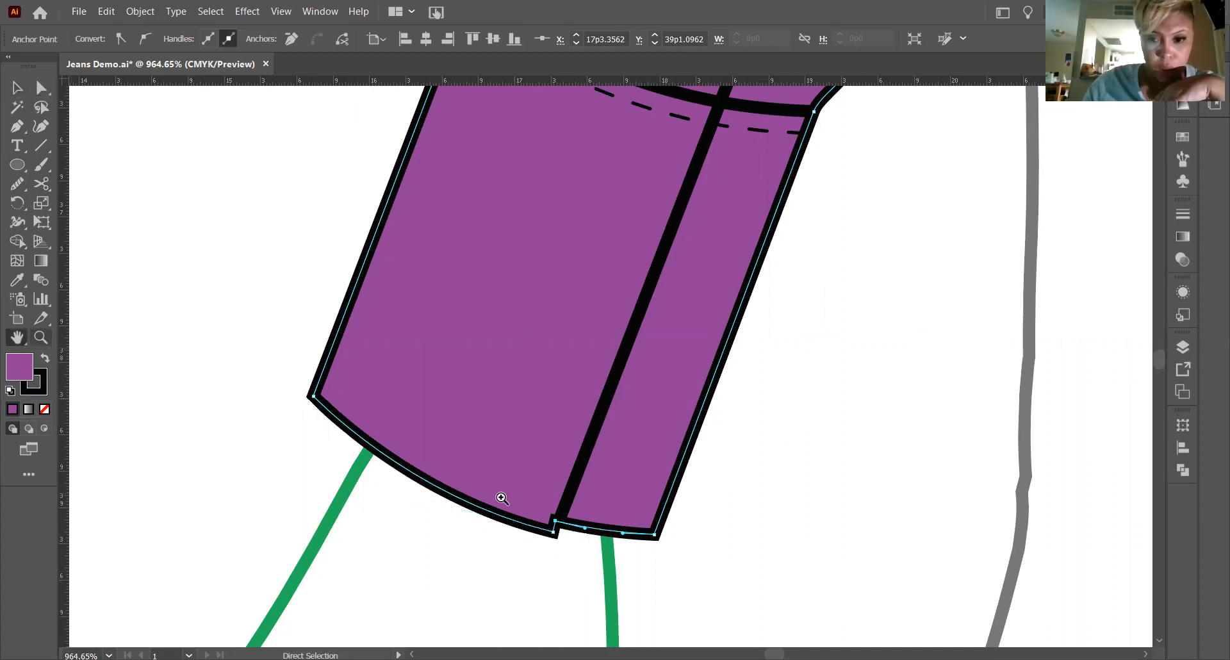
click(733, 614)
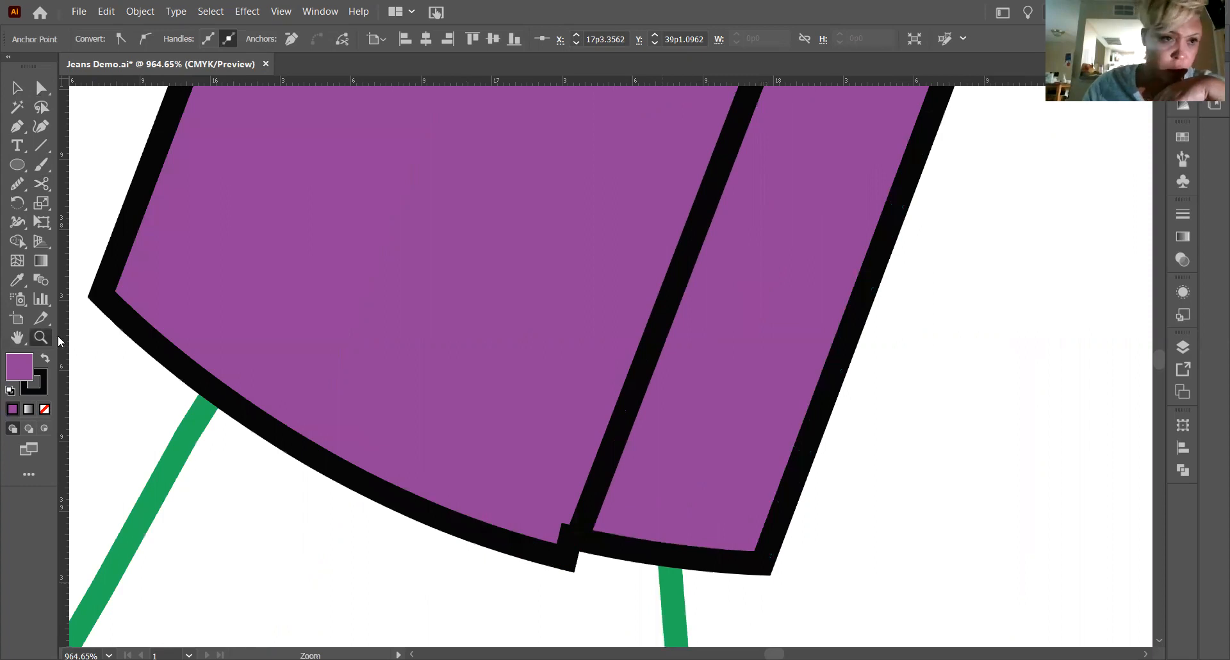
click(19, 344)
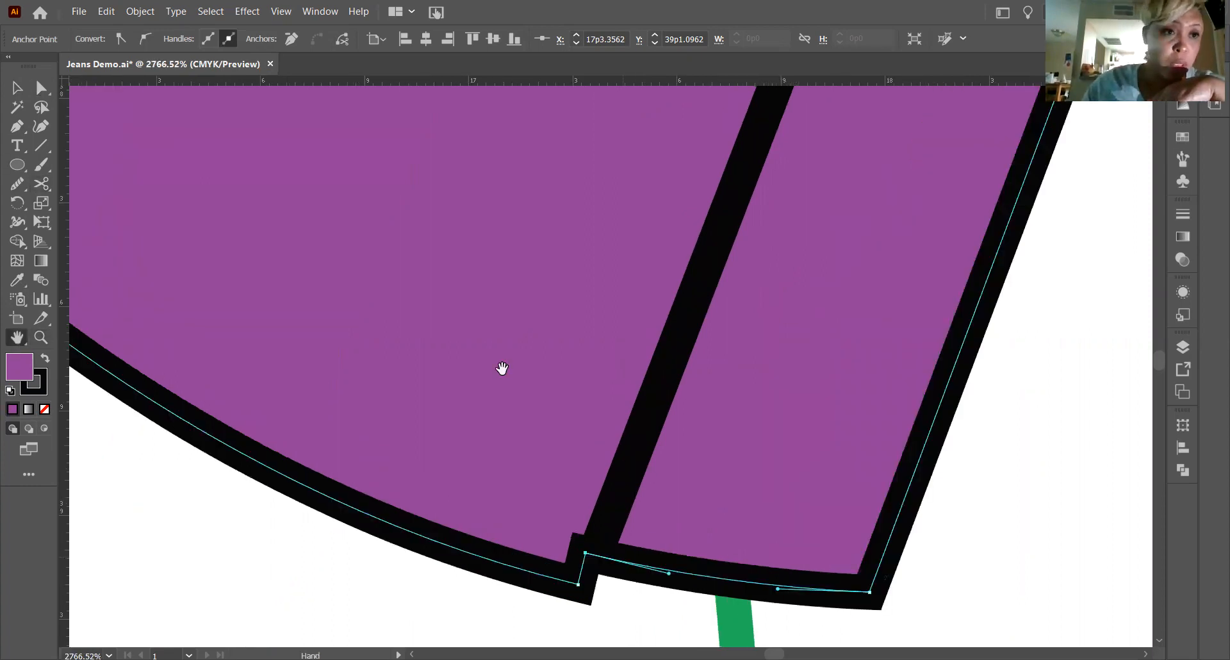
drag(614, 559, 502, 369)
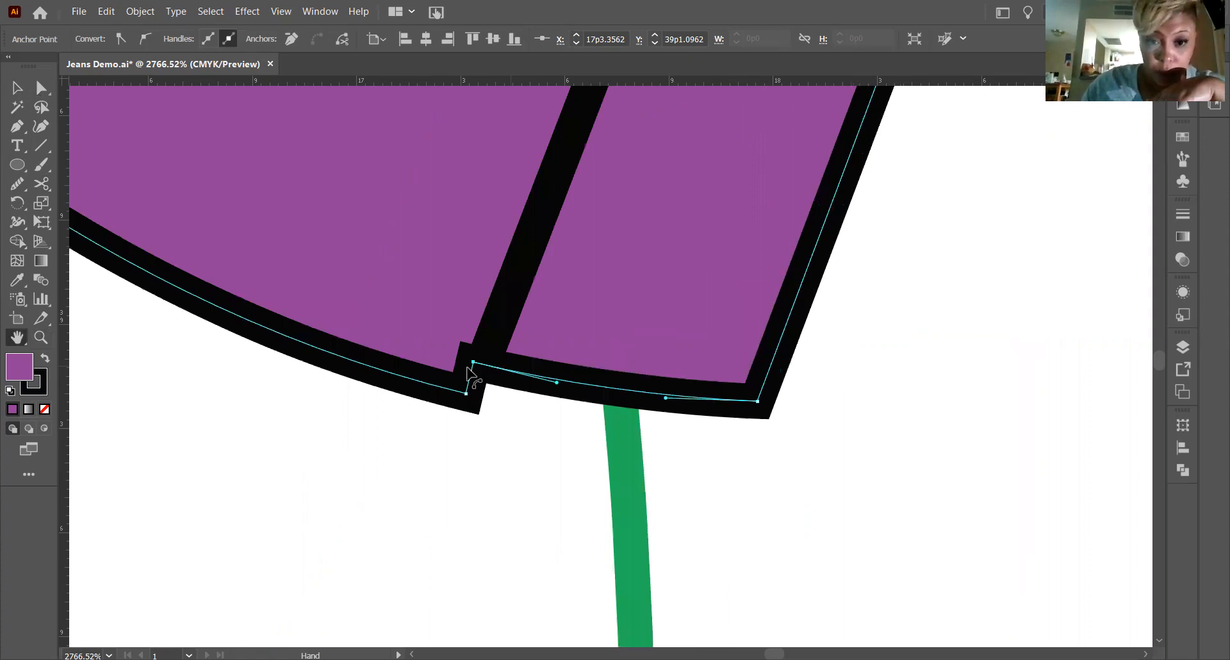
key(a)
drag(465, 365, 460, 399)
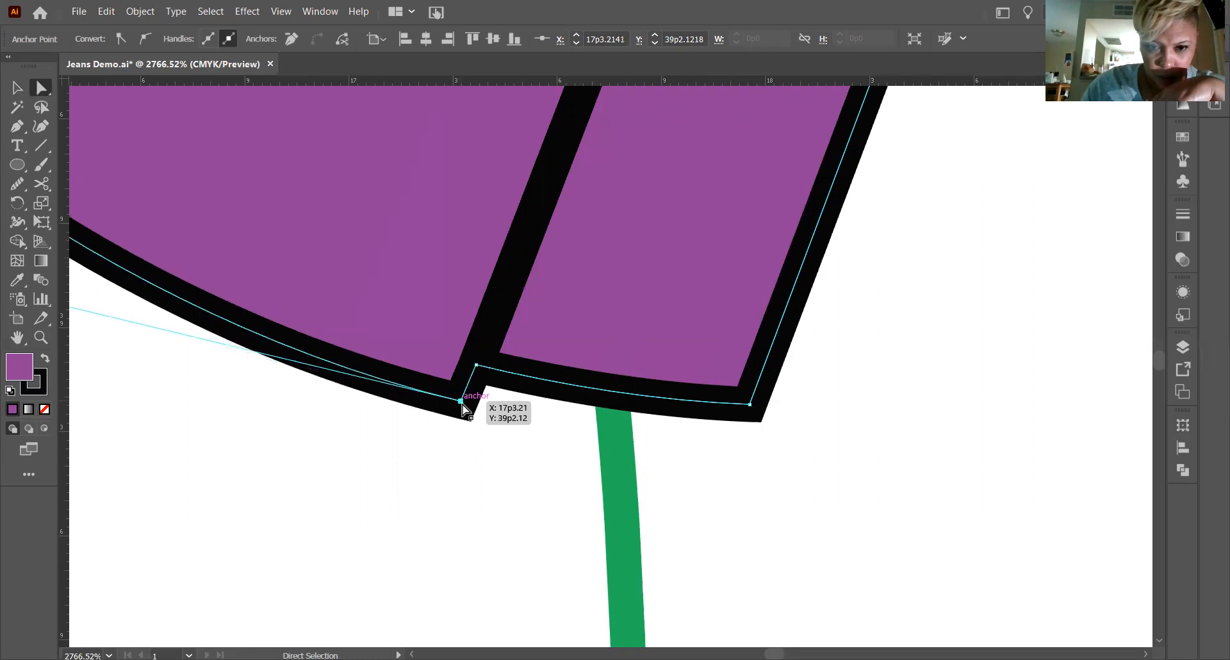
click(835, 535)
scroll(812, 513, up, 2)
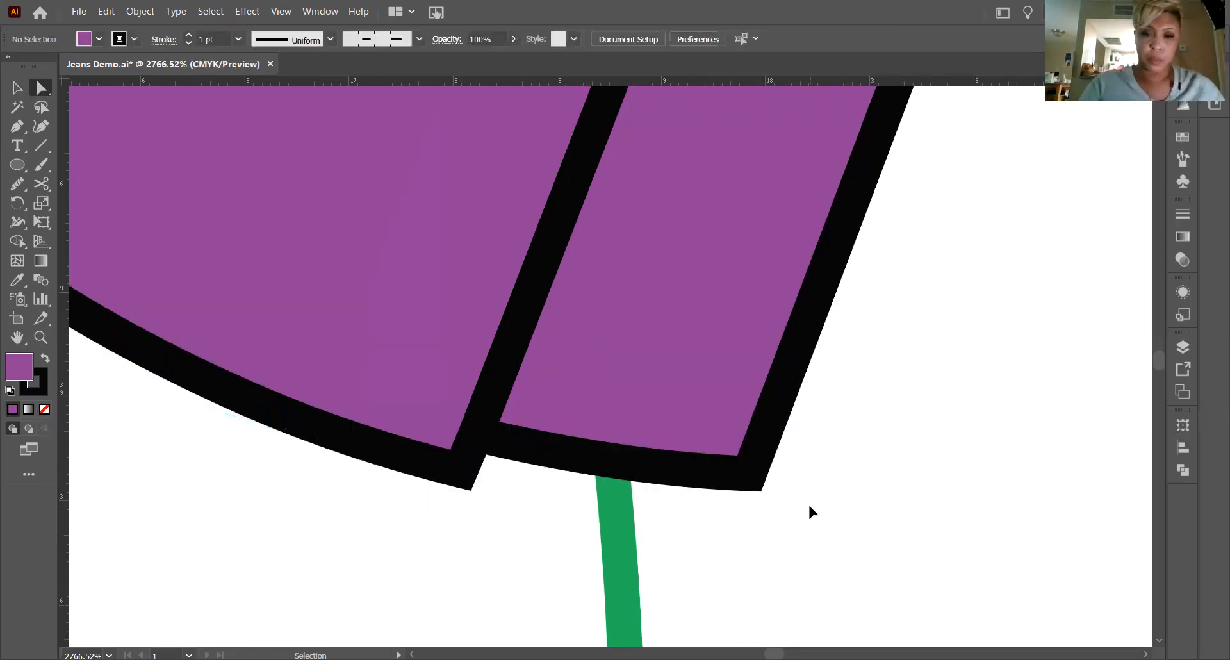
scroll(810, 508, down, 6)
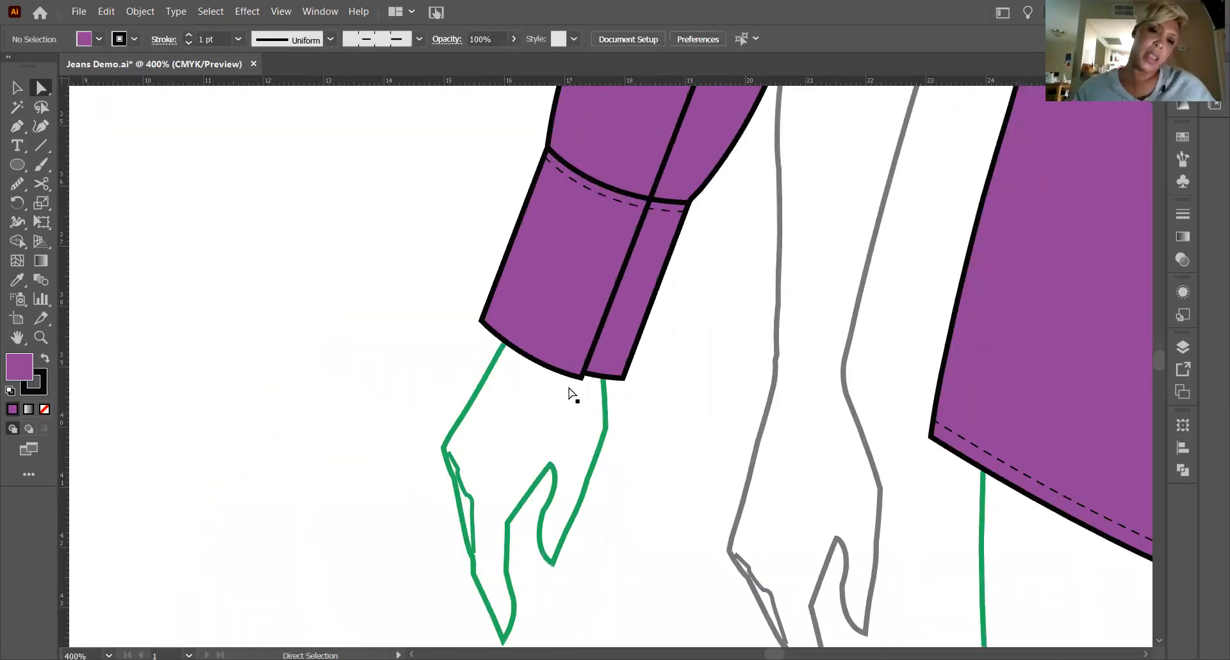
scroll(568, 365, up, 6)
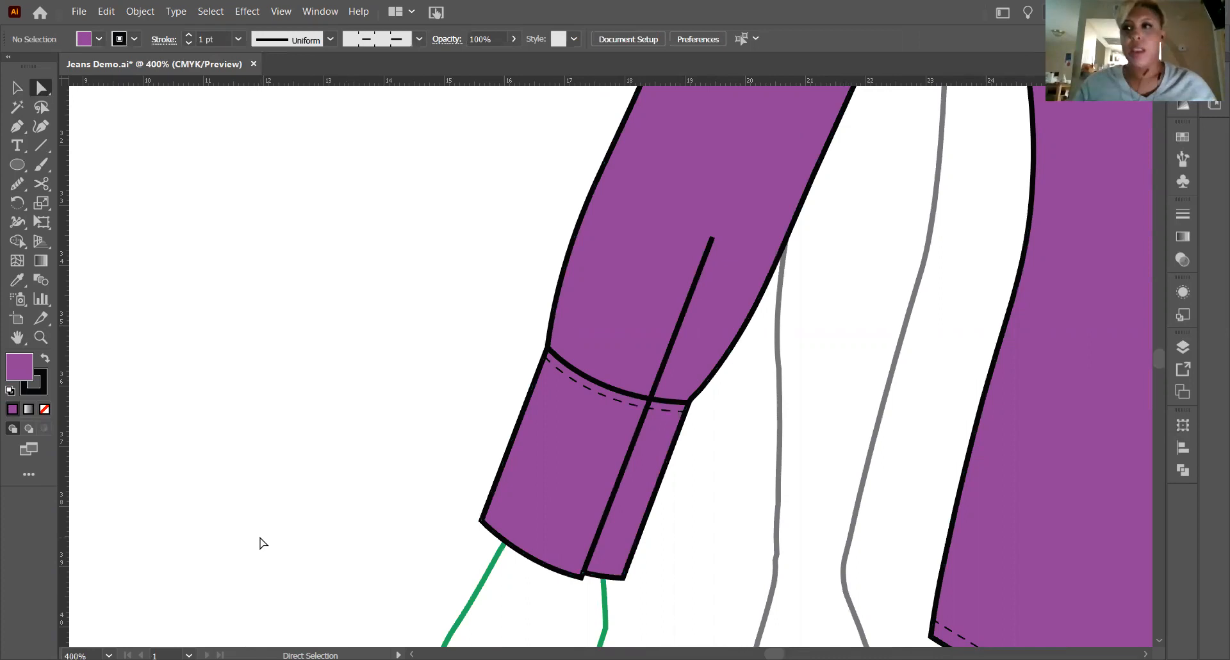
Add the Yellow Button symbol to the left cuff, scaled down to a small button on the wide section beside the opening line.
click(1182, 136)
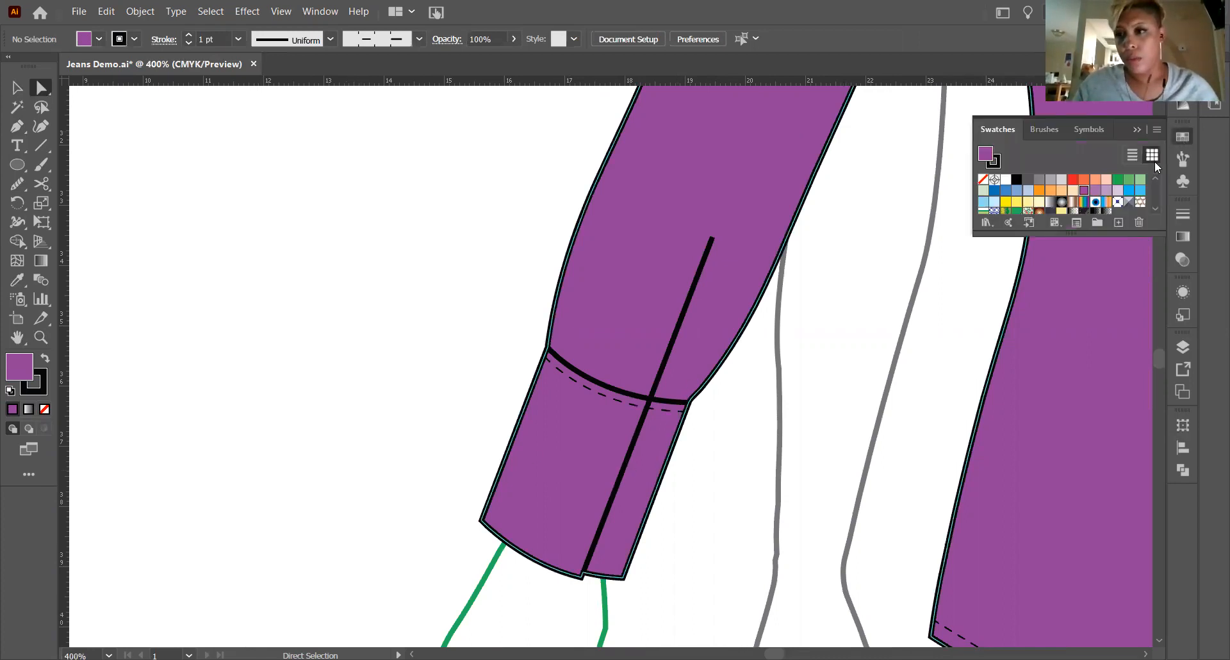
click(1088, 129)
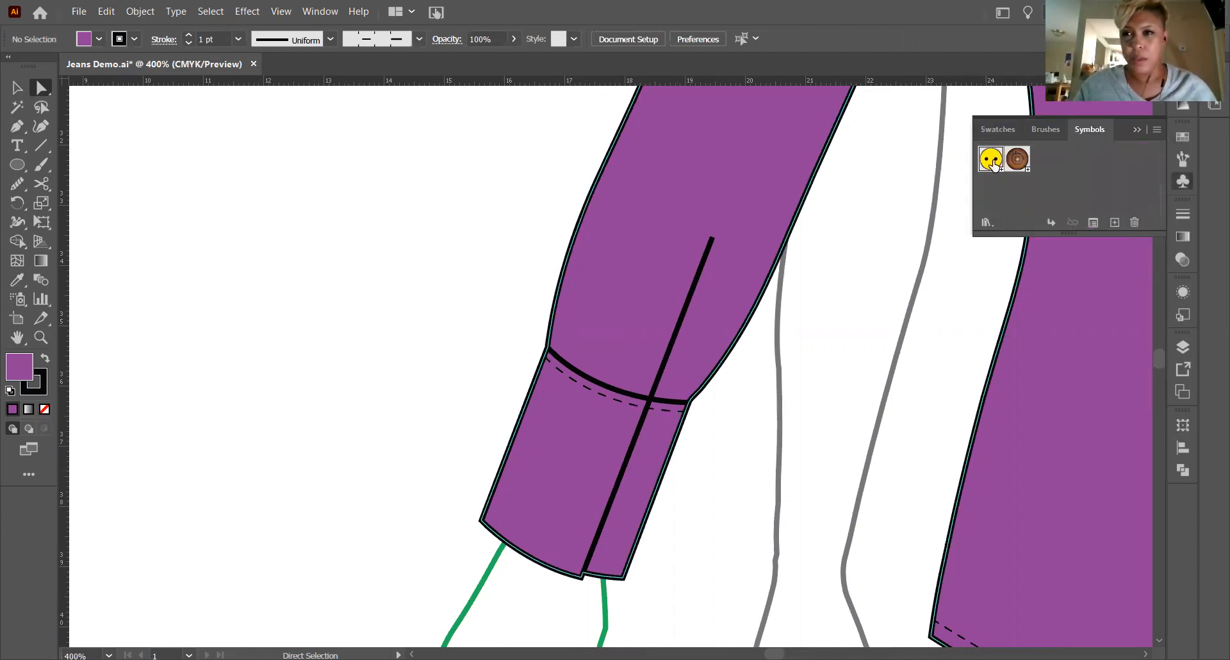
drag(990, 159, 563, 485)
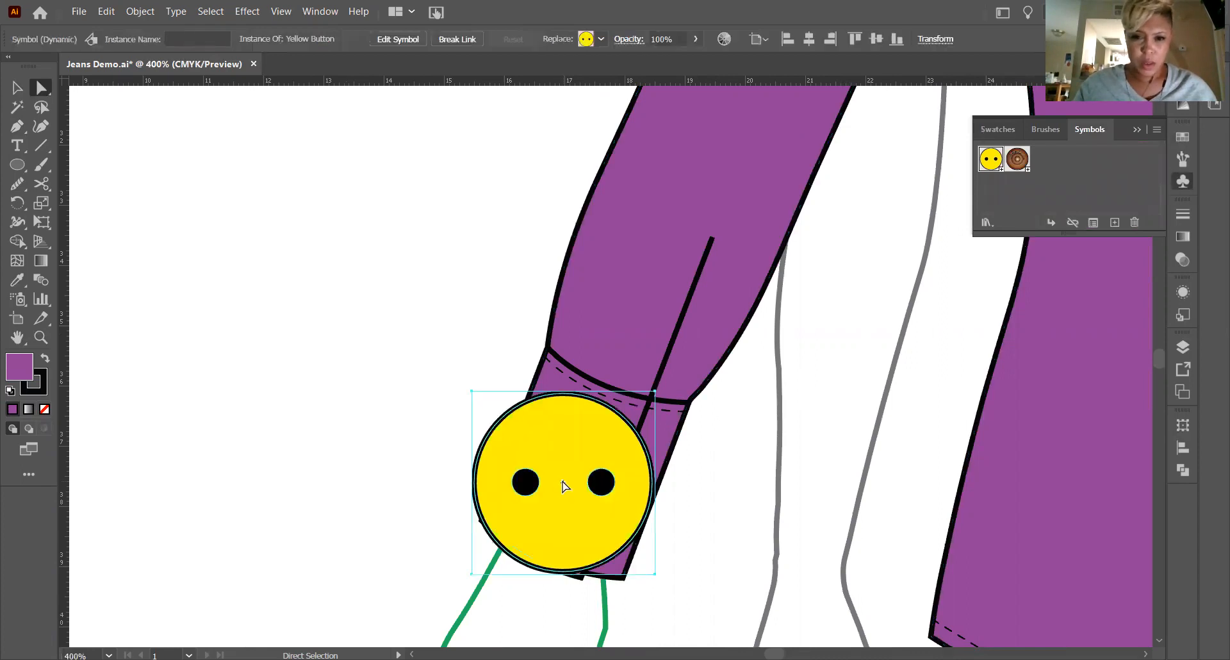
click(16, 88)
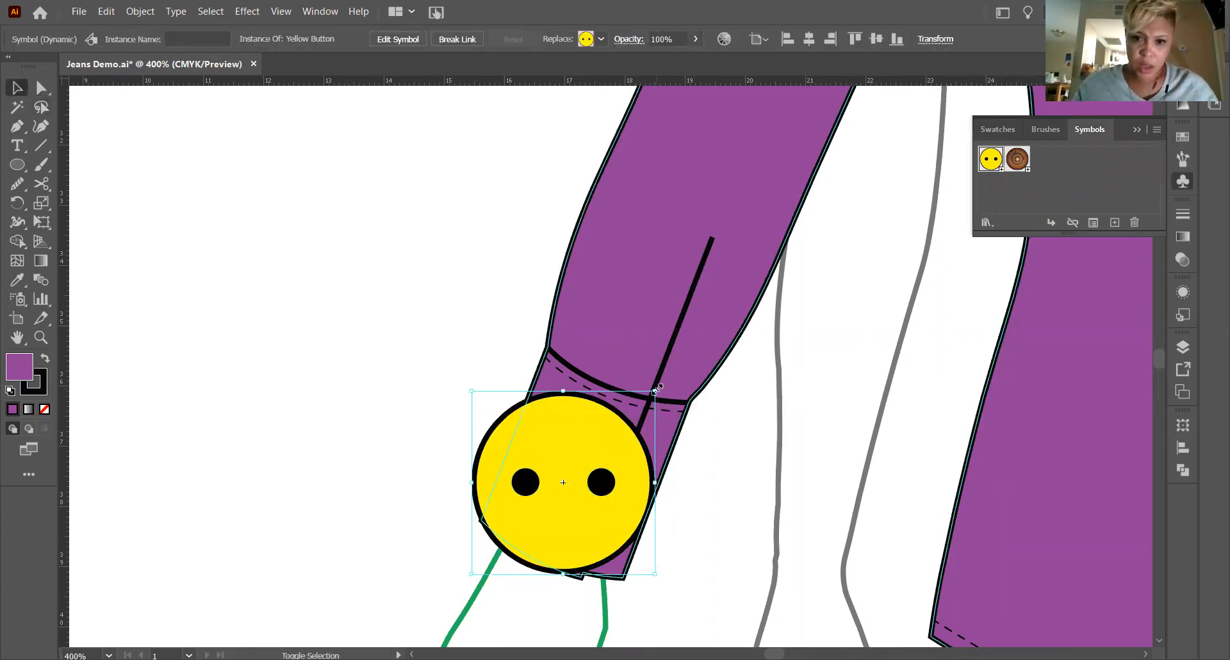
drag(654, 390, 506, 539)
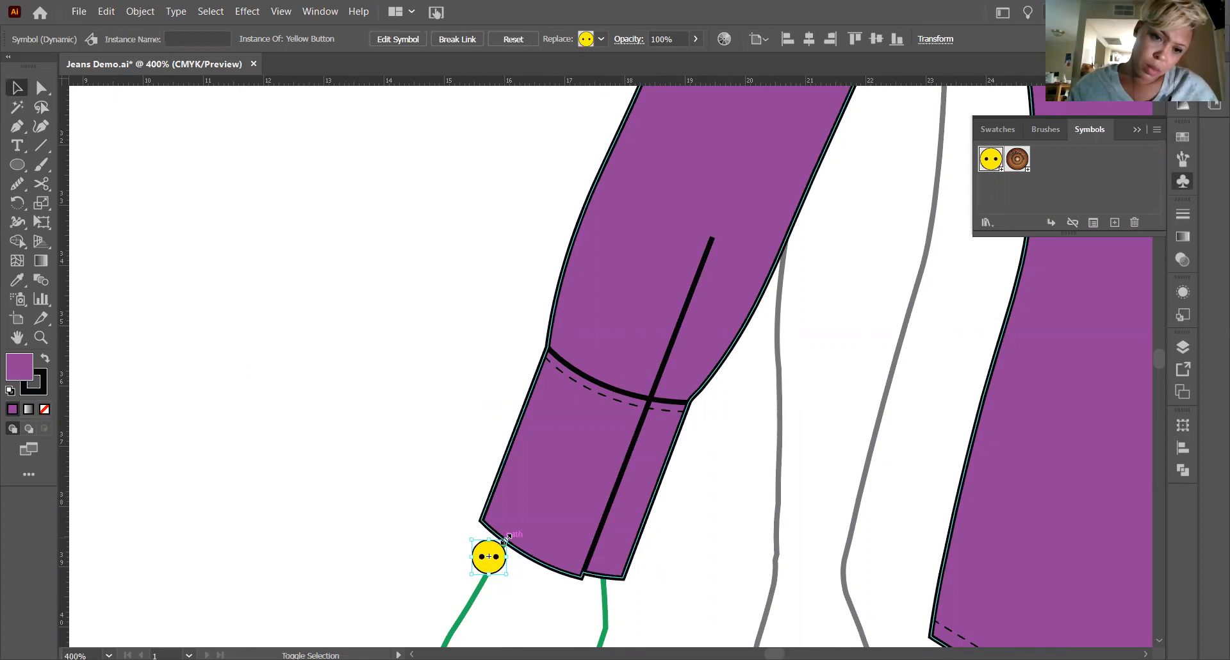
drag(507, 537, 627, 415)
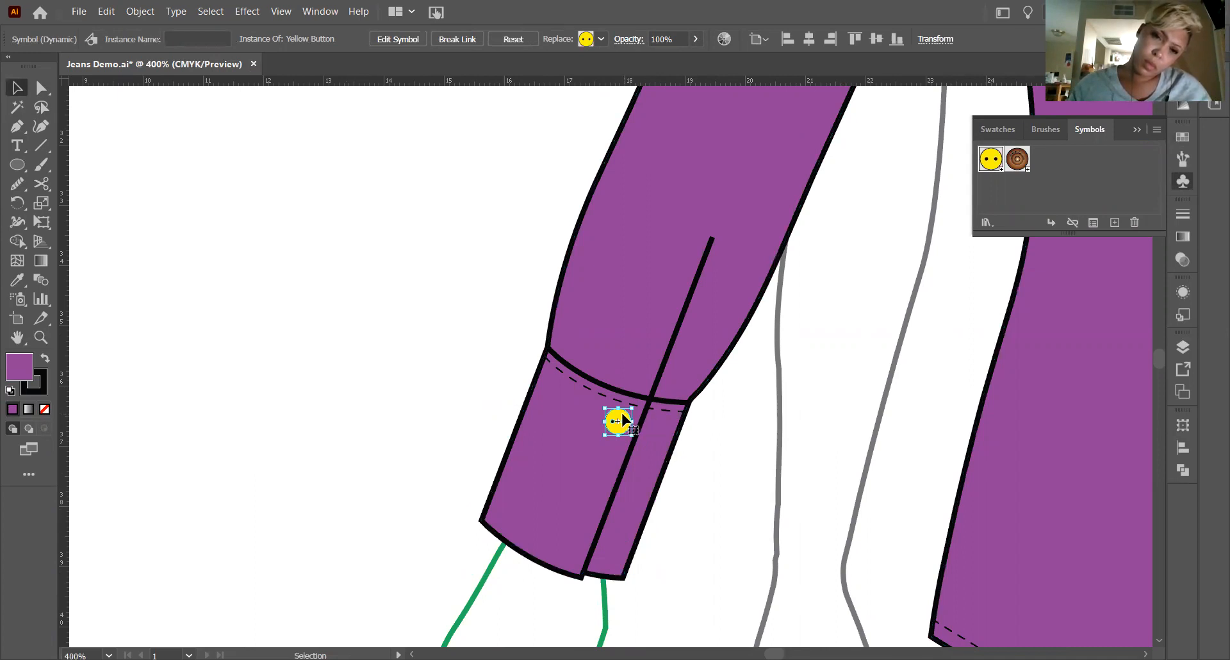
drag(621, 420, 592, 488)
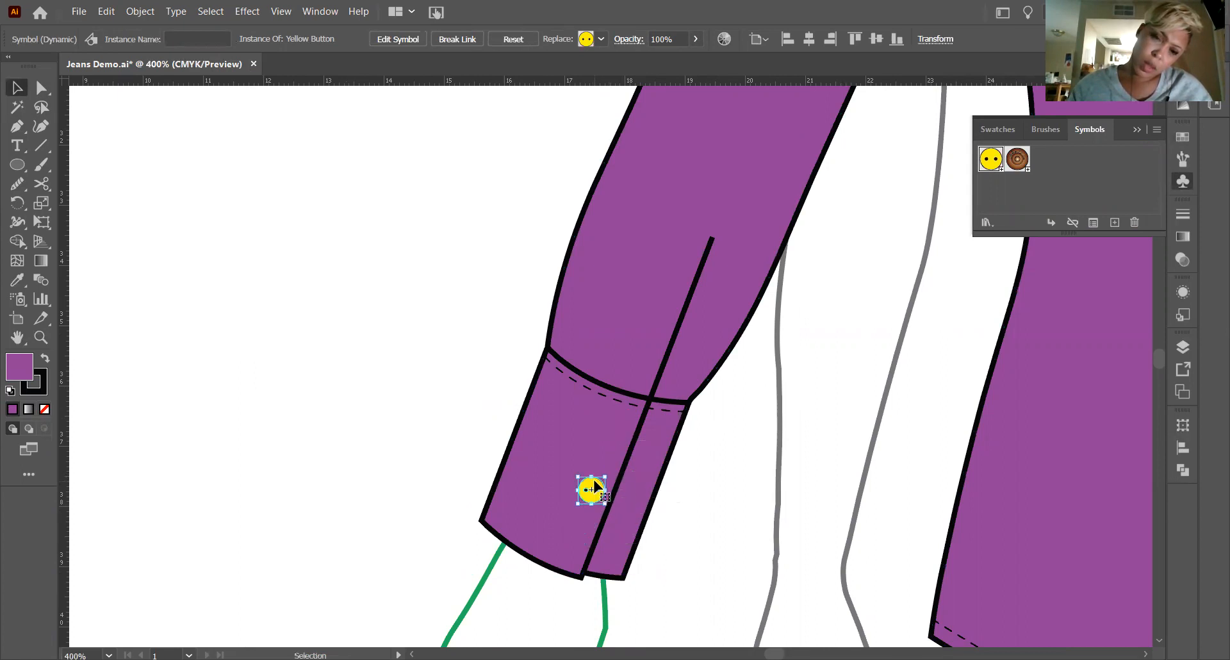
Duplicate the small yellow button and place one just below the cuff seam and the other near the cuff's lower edge.
click(464, 452)
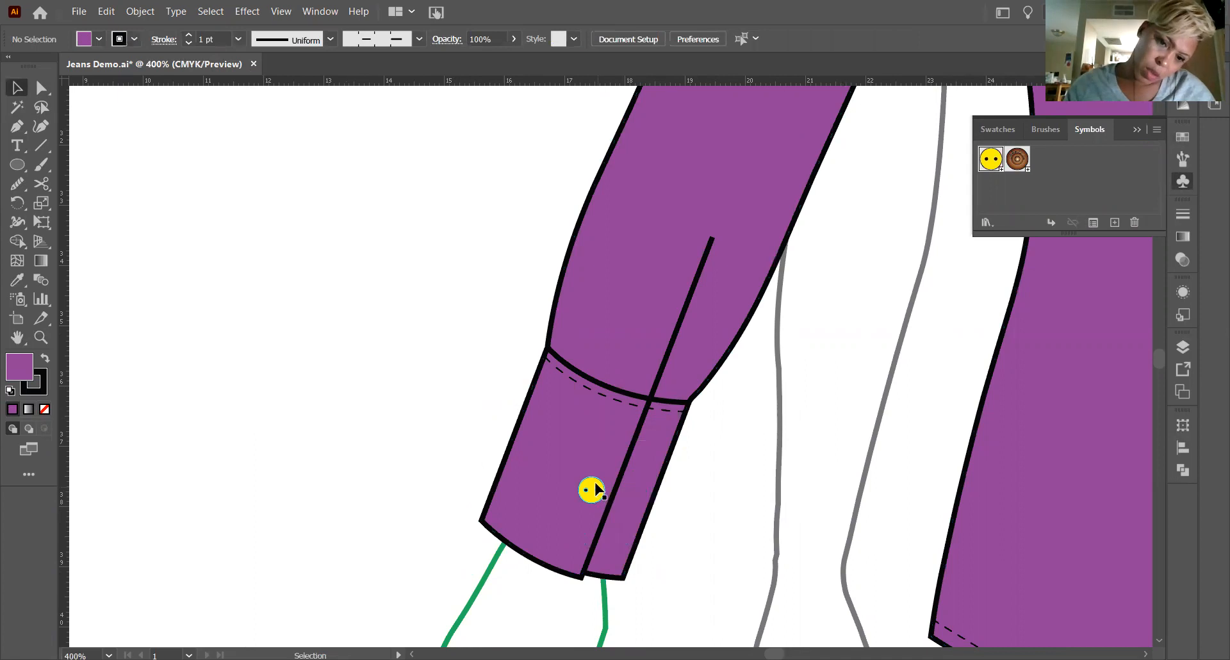
drag(591, 498, 621, 422)
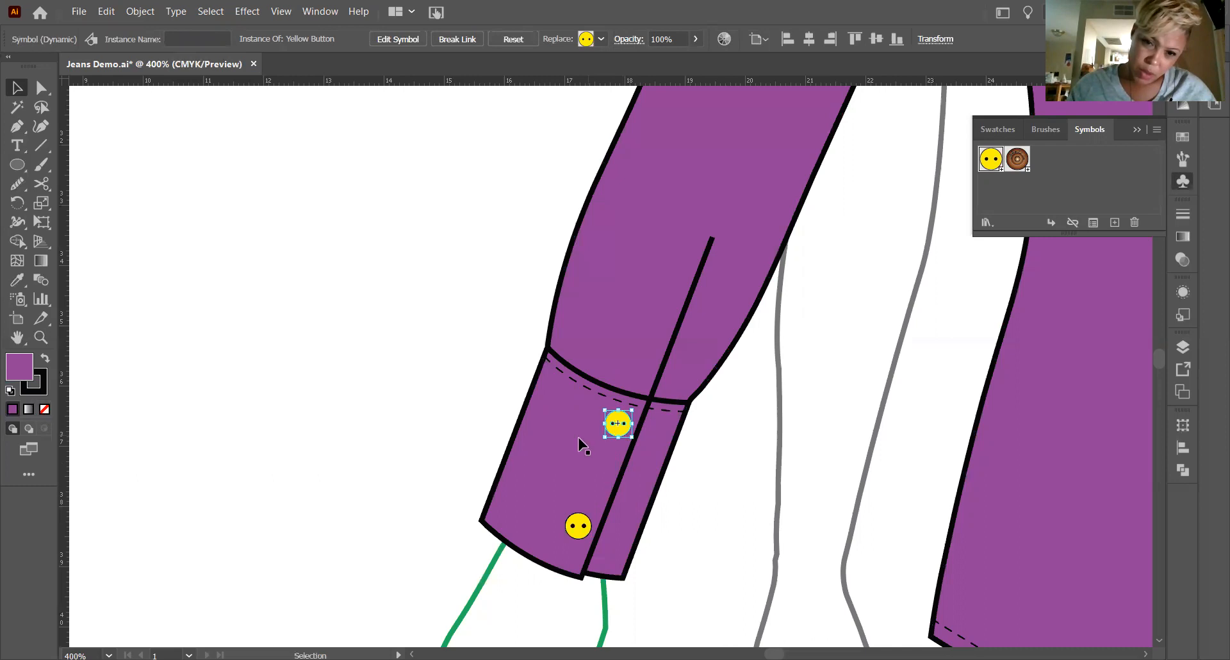
click(386, 429)
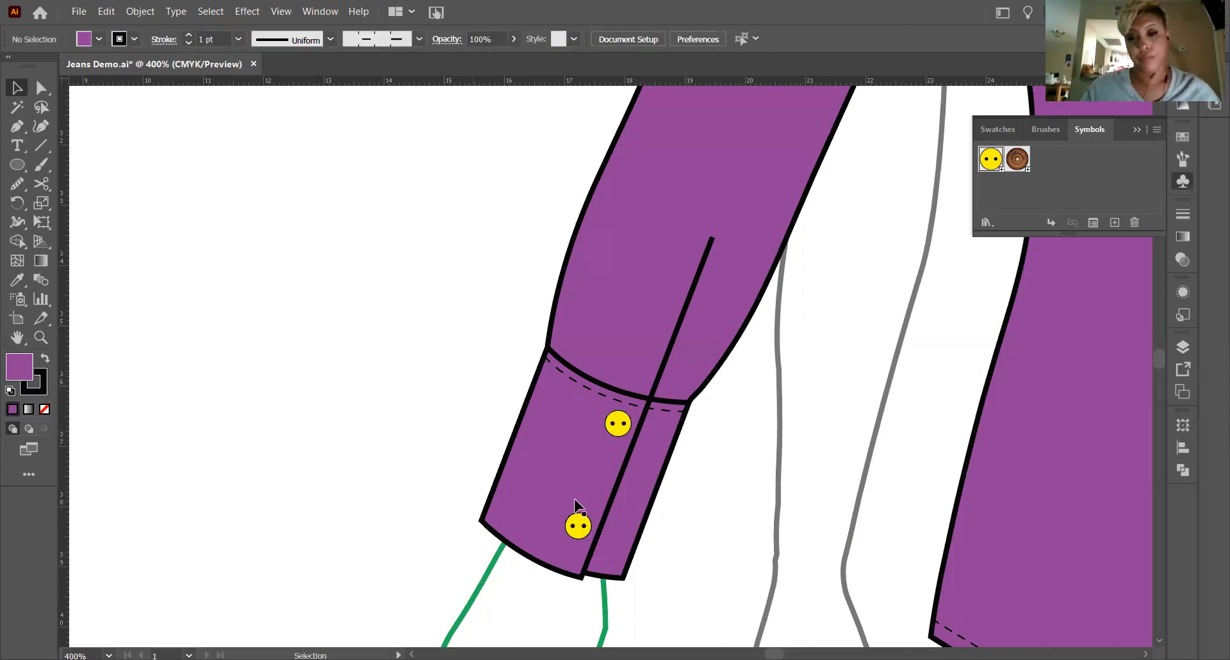
drag(582, 523, 580, 533)
click(455, 522)
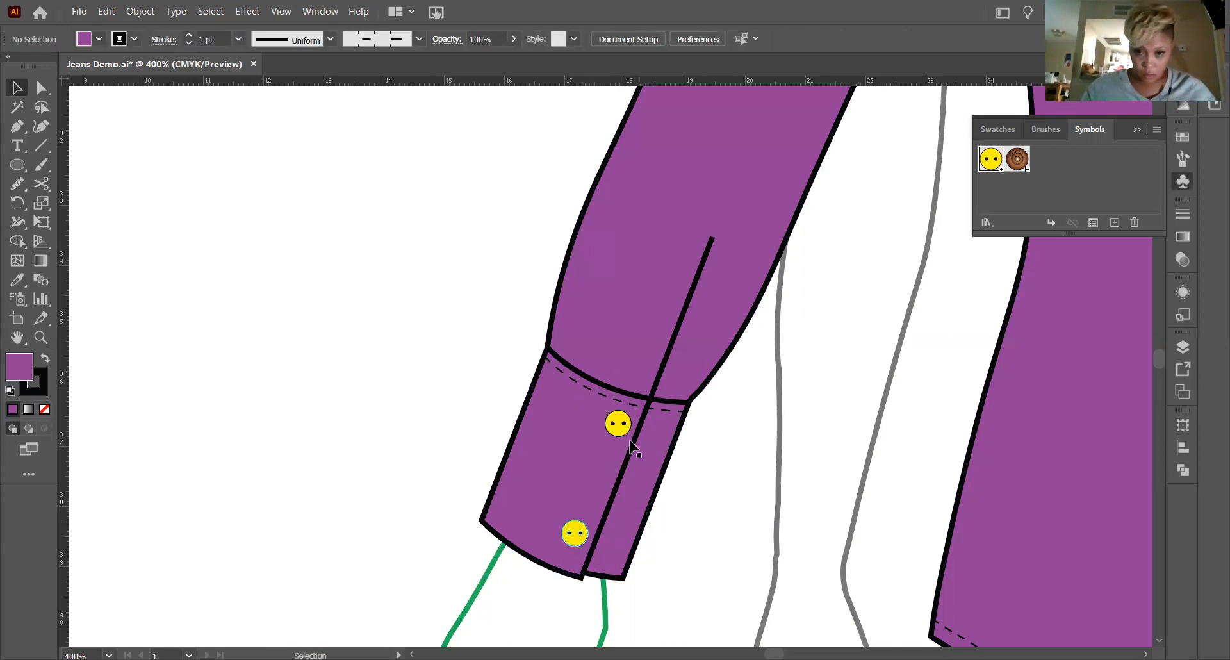
Cut the right cuff's lower edge with the Scissors tool where the opening line meets it.
key(h)
drag(1007, 407, 448, 373)
drag(854, 437, 417, 435)
drag(821, 440, 430, 444)
drag(574, 442, 440, 281)
key(v)
drag(557, 376, 761, 575)
click(33, 339)
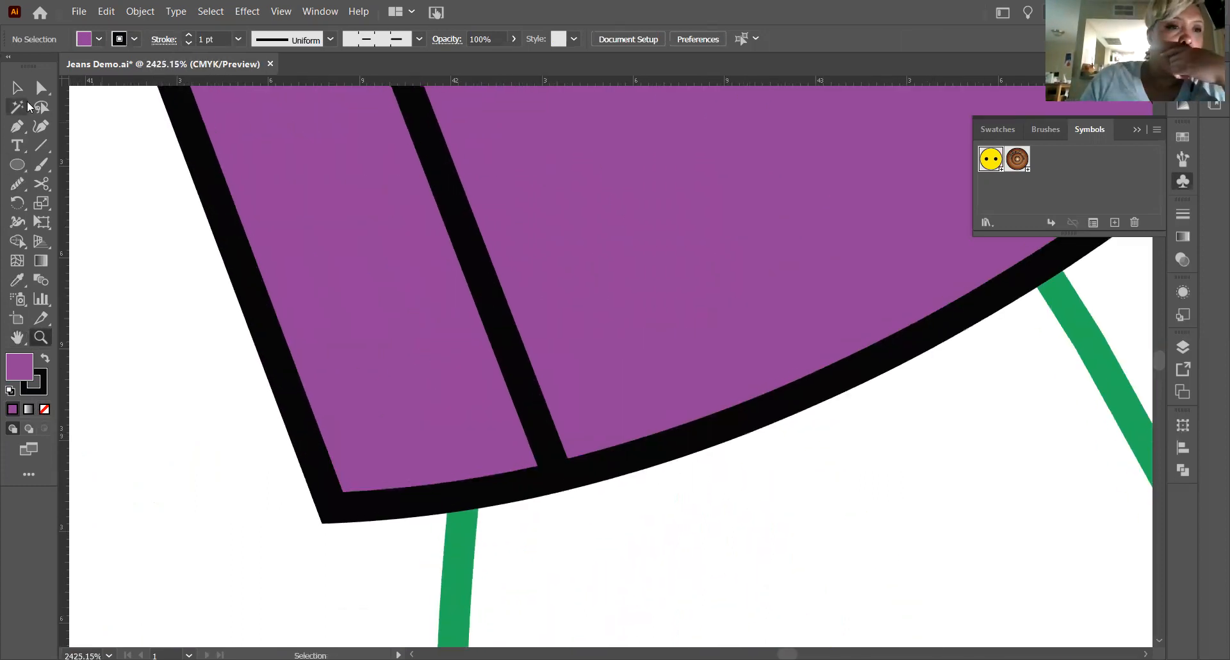
key(c)
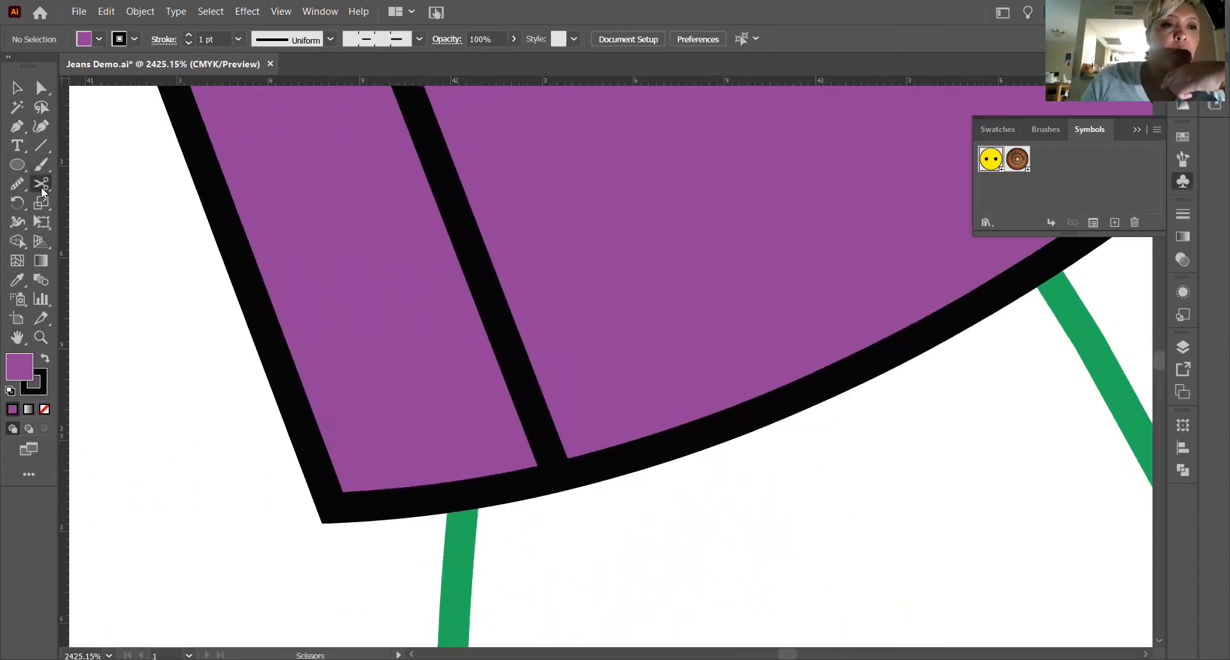
click(555, 476)
Offset the cut end of the right cuff's wide section slightly lower, to about X 42p3.57, Y 39p1.51.
click(41, 89)
click(664, 499)
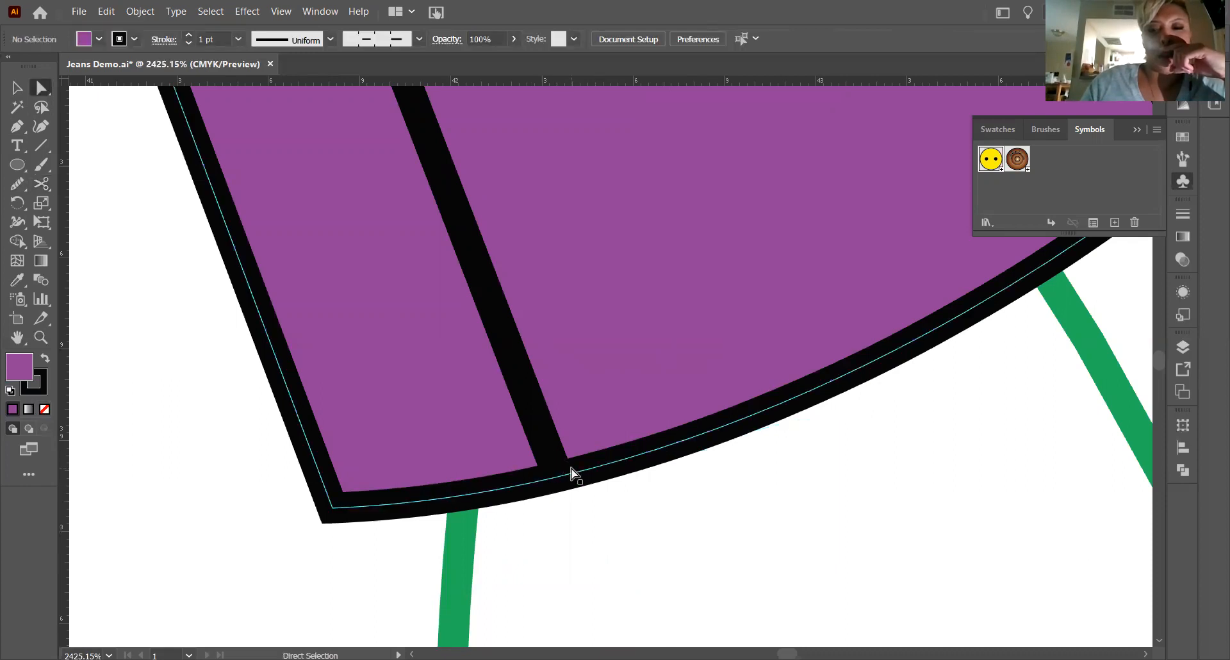
click(516, 486)
click(605, 520)
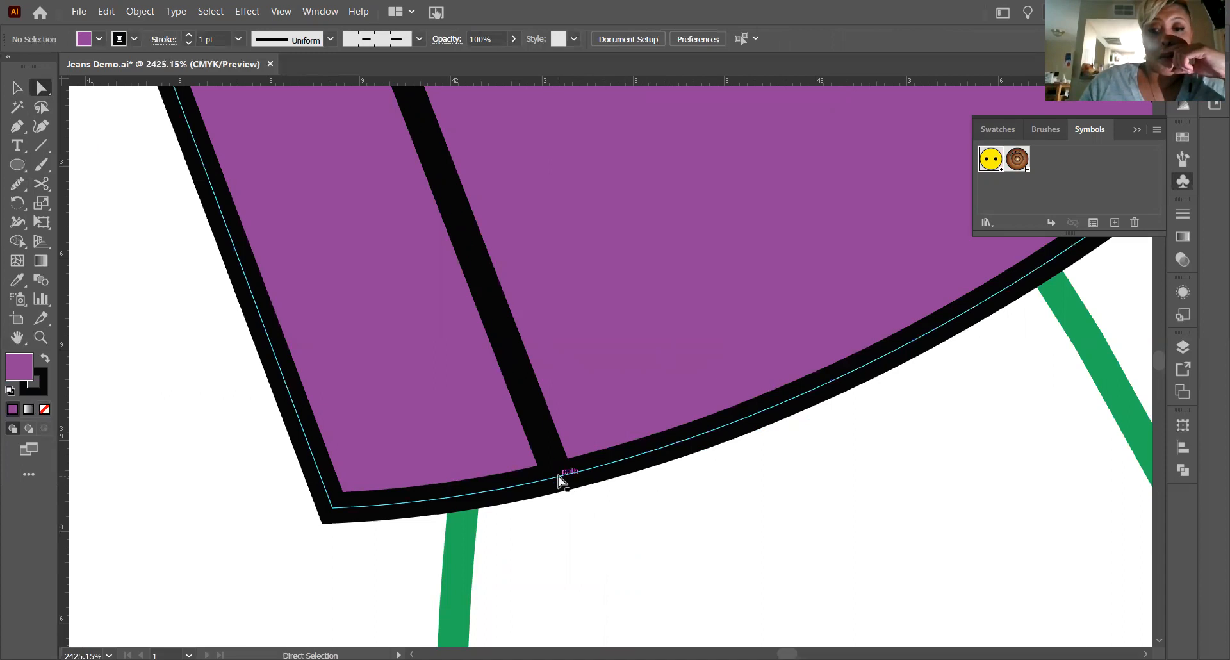
click(602, 472)
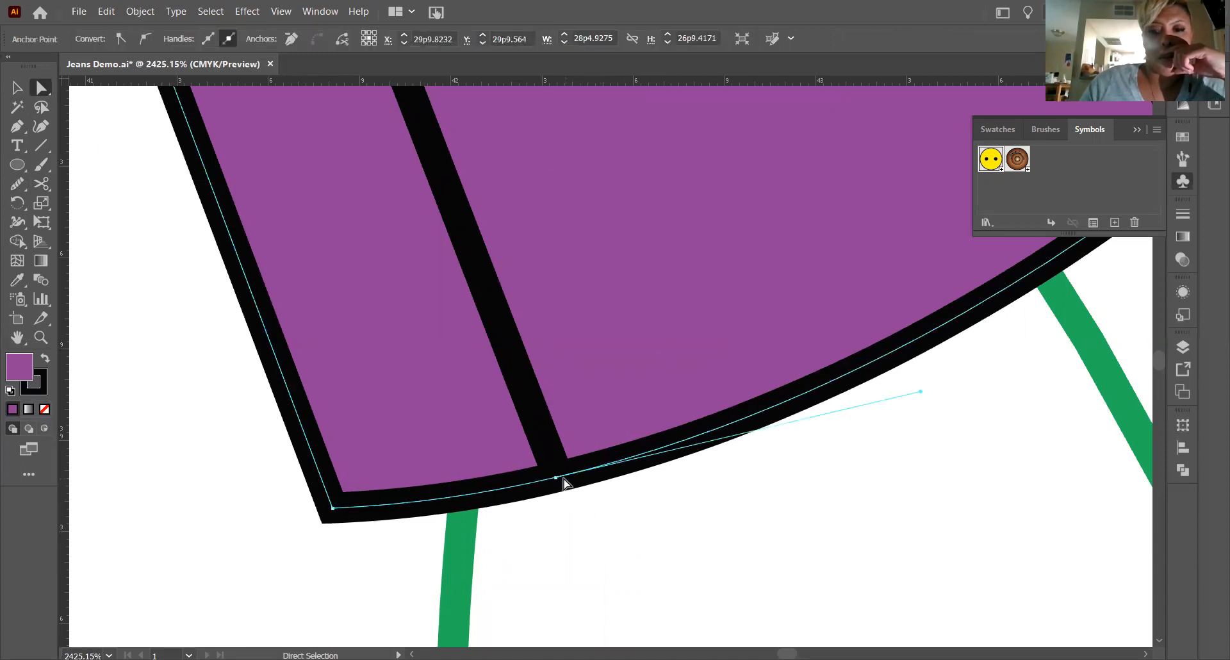
drag(555, 477, 574, 498)
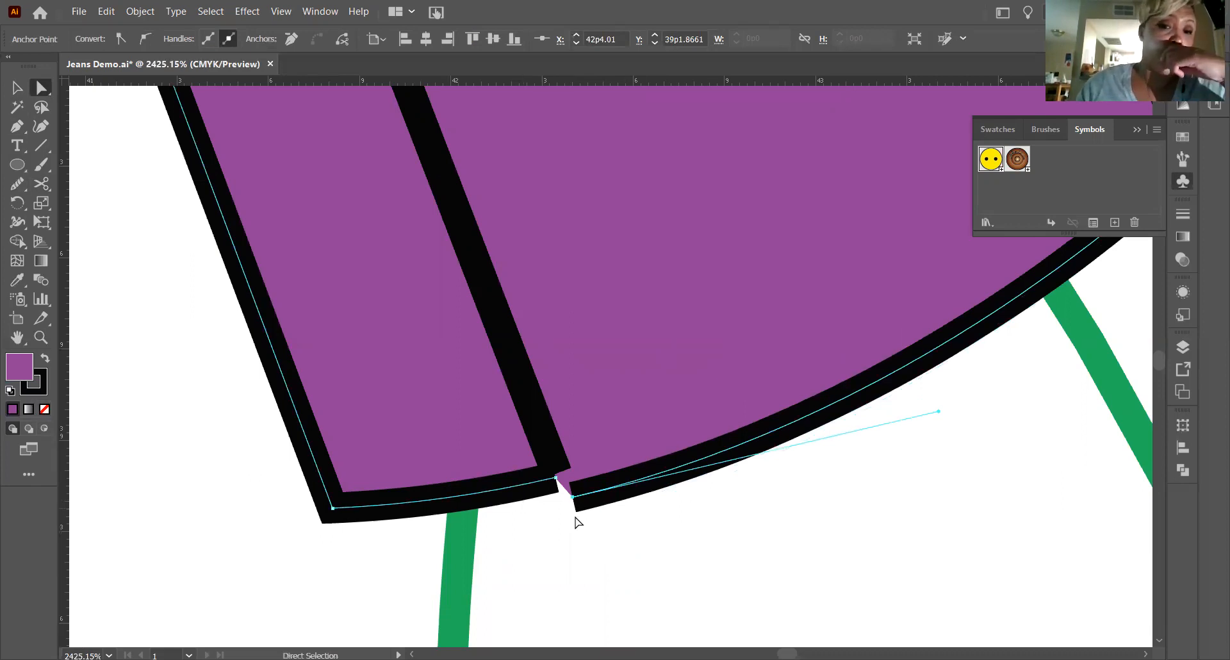
key(ctrl+z)
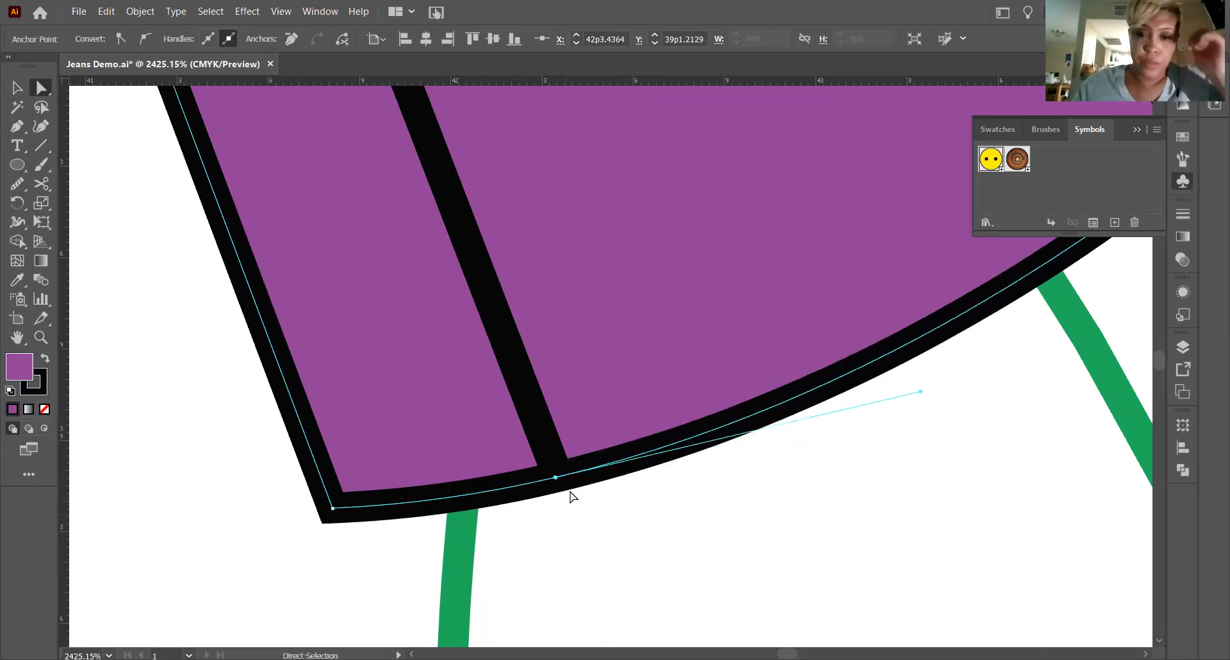
drag(556, 480, 558, 487)
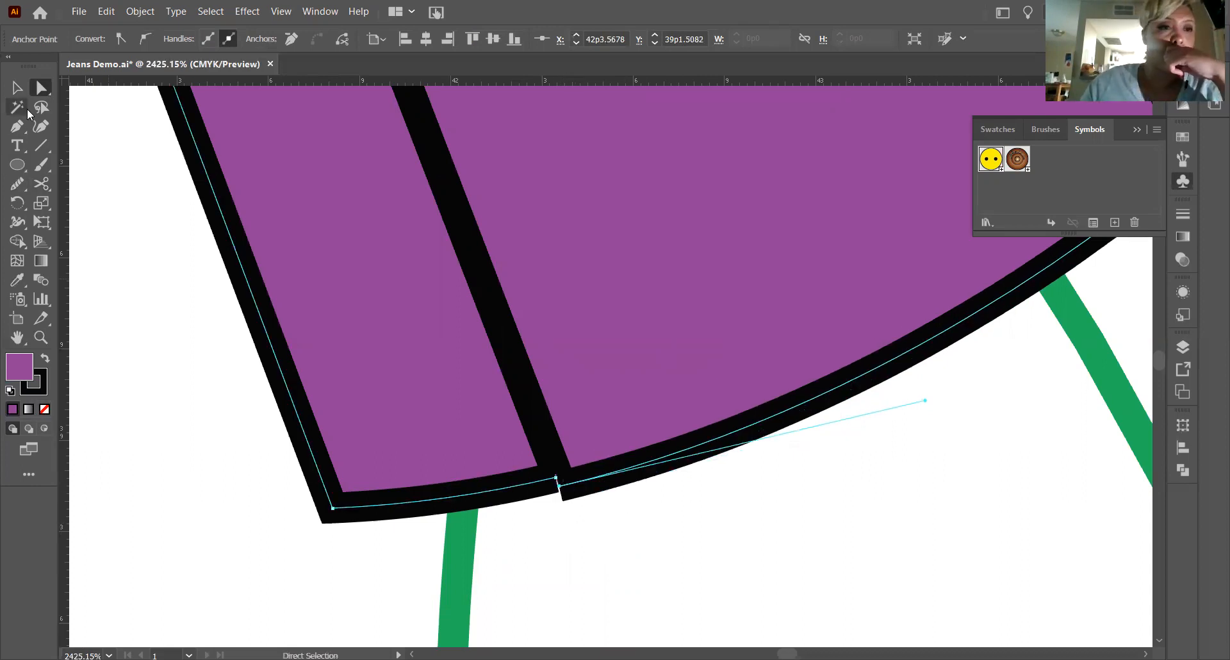
Join the right cuff's two cut ends with a short Pen tool segment and deselect the cuff.
click(17, 126)
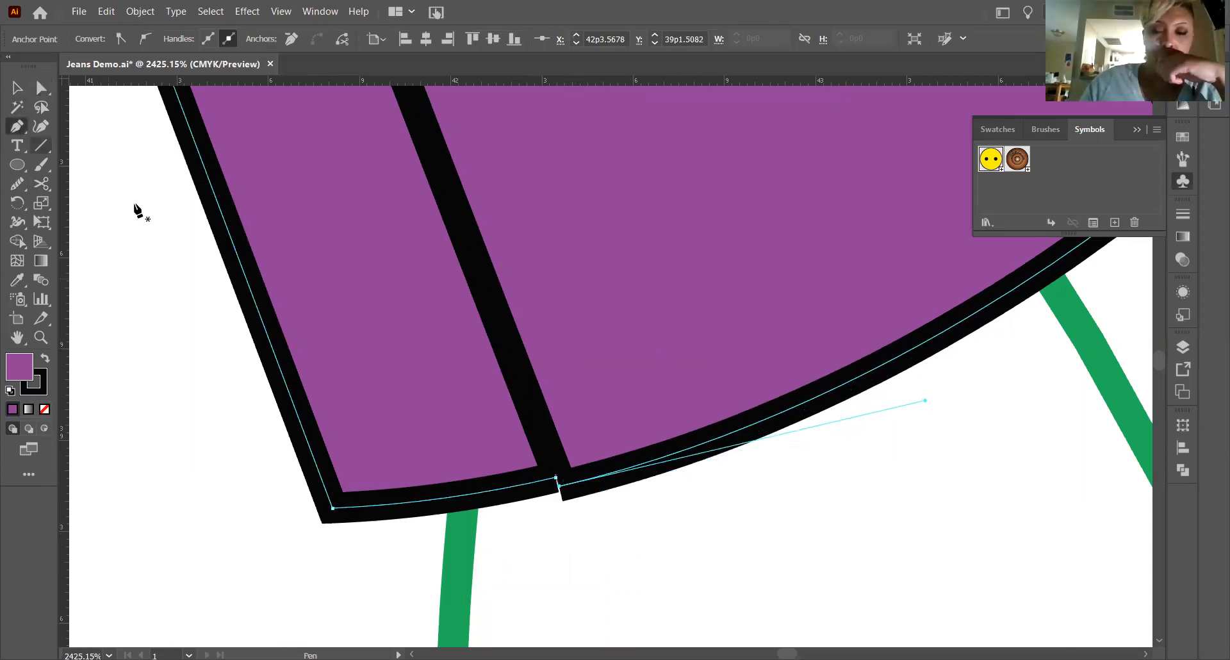
click(555, 479)
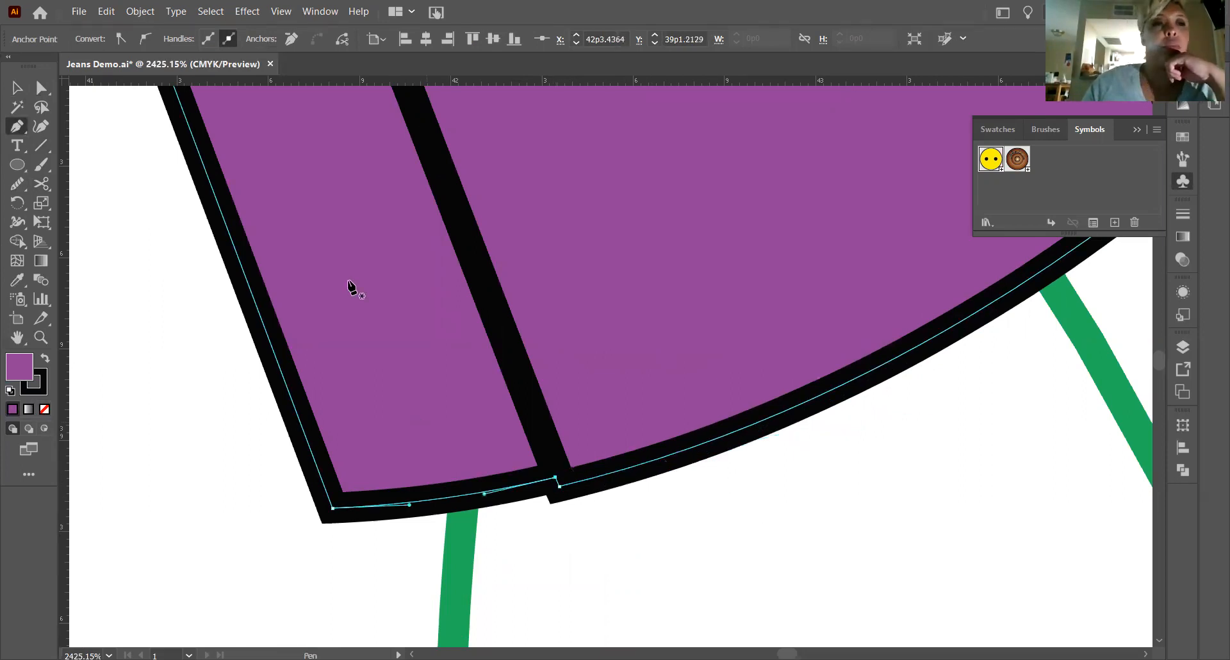
key(v)
click(705, 567)
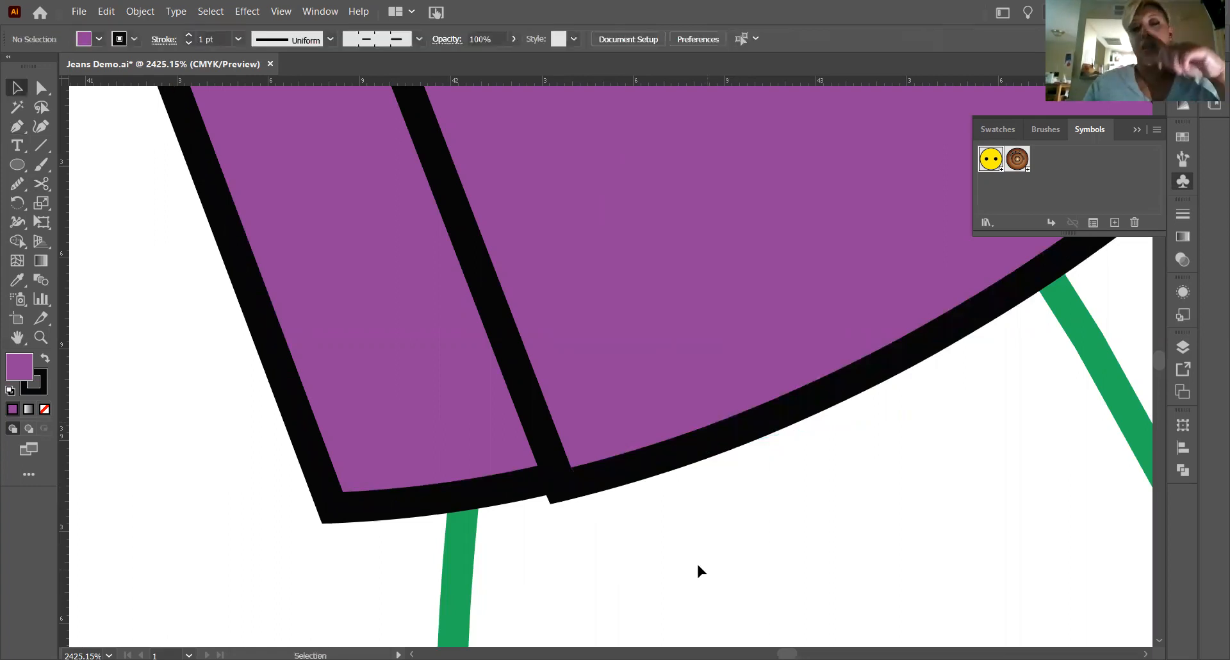
Adjust the notch's lower corner to about X 42p3.58, Y 39p1.56, and place the opening line's end at about X 42p3.44, Y 39p1.21.
scroll(692, 565, up, 3)
scroll(695, 569, down, 2)
scroll(730, 586, down, 2)
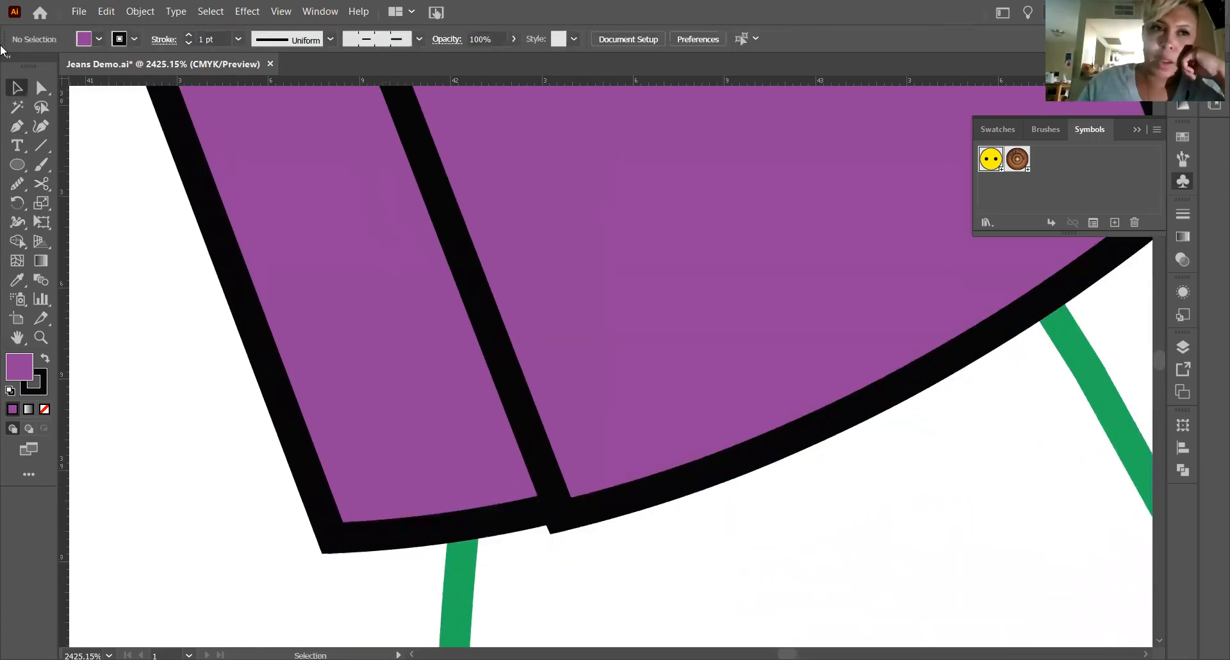
click(42, 87)
click(600, 513)
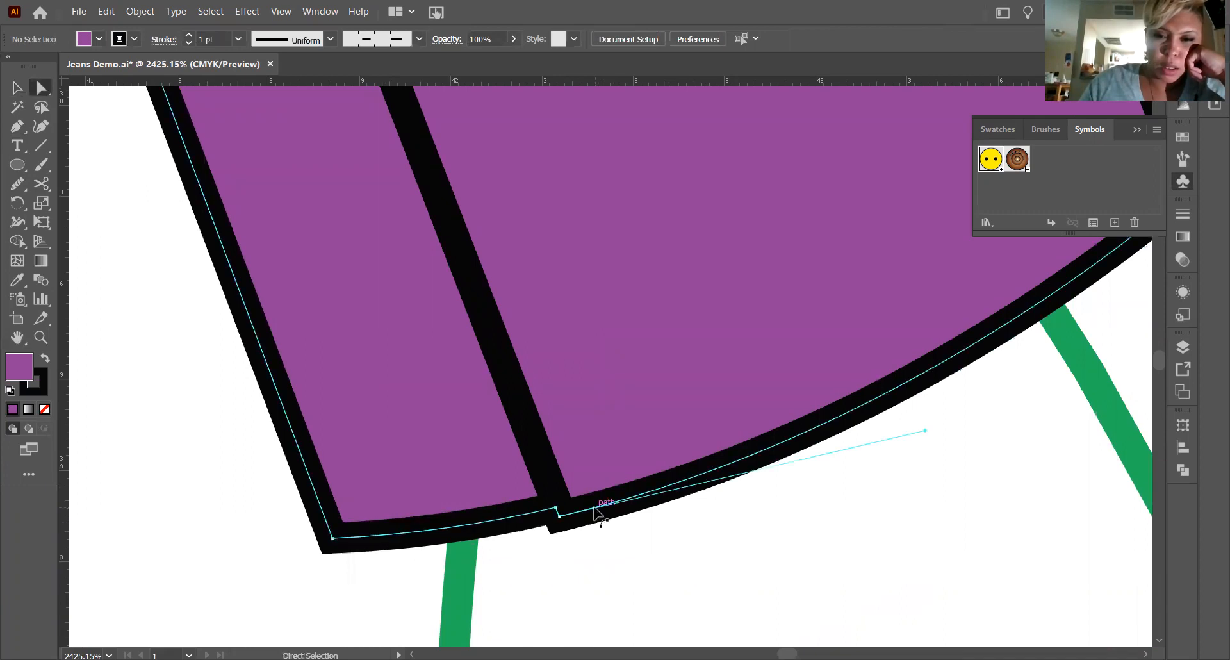
drag(560, 517, 562, 523)
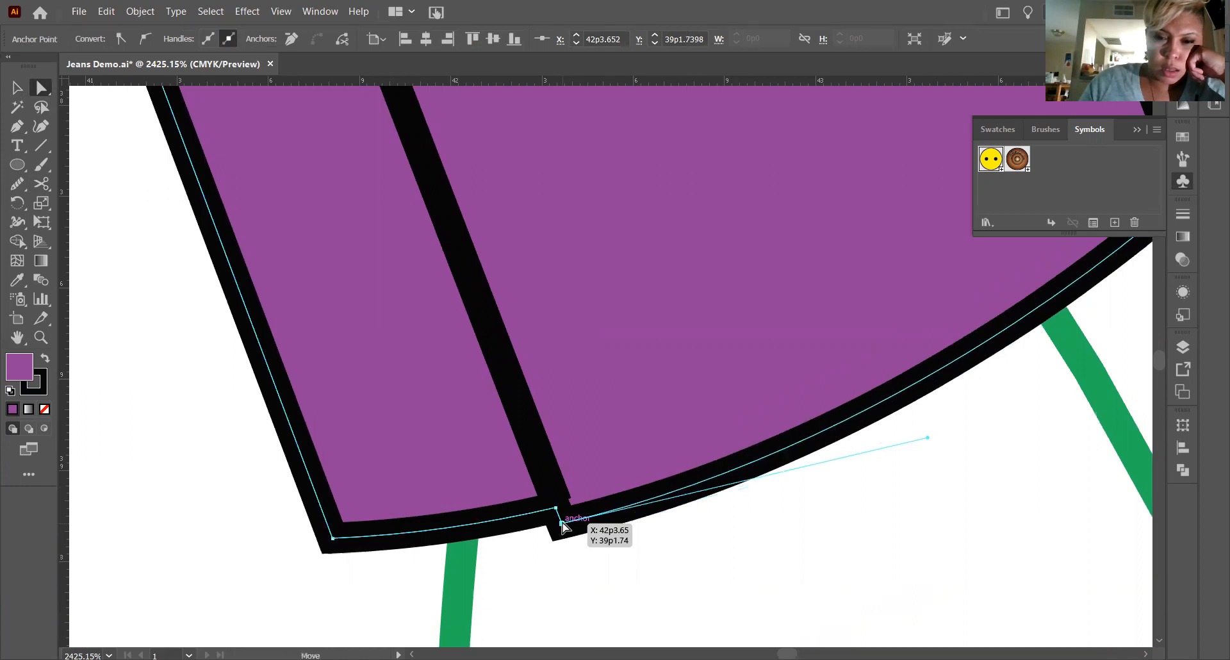
drag(561, 523, 559, 517)
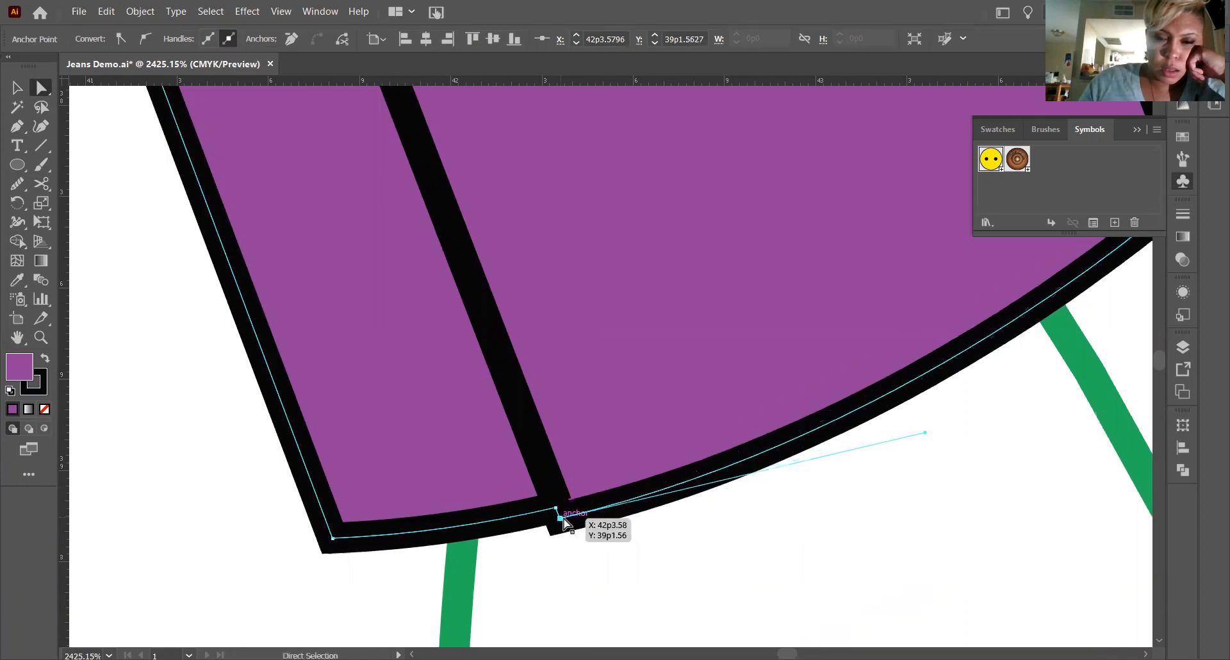
click(555, 506)
click(557, 503)
click(556, 503)
drag(556, 503, 554, 509)
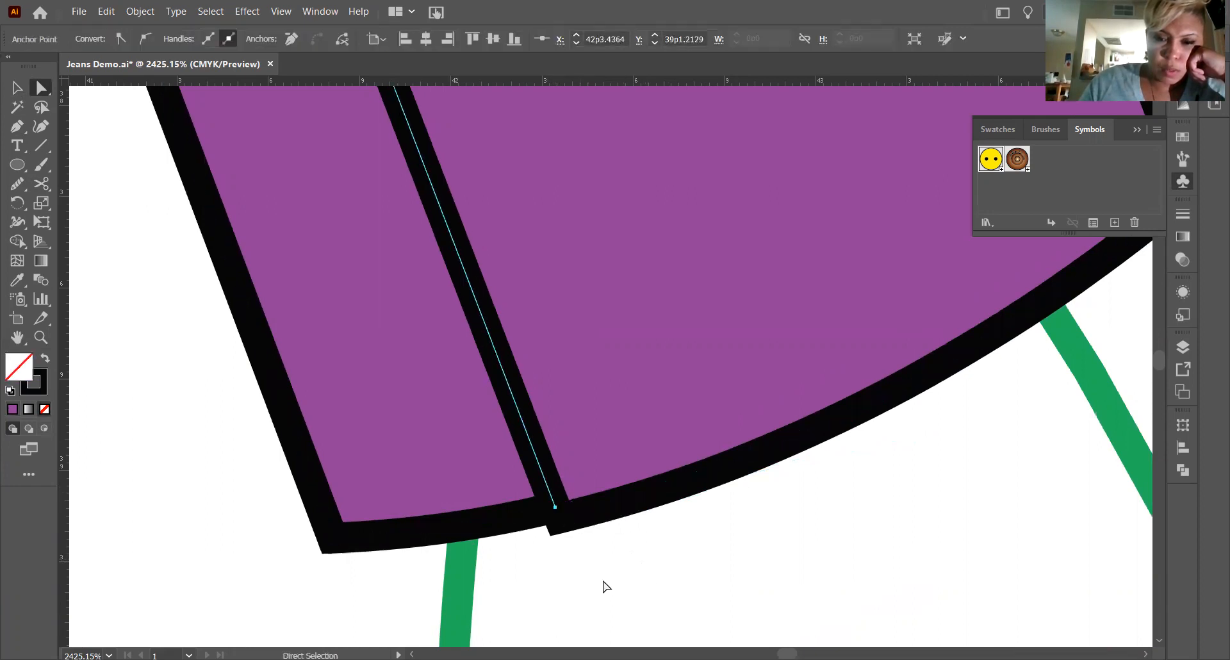
click(642, 579)
Compare the right cuff's stepped opening with the one on the left cuff.
scroll(652, 574, up, 3)
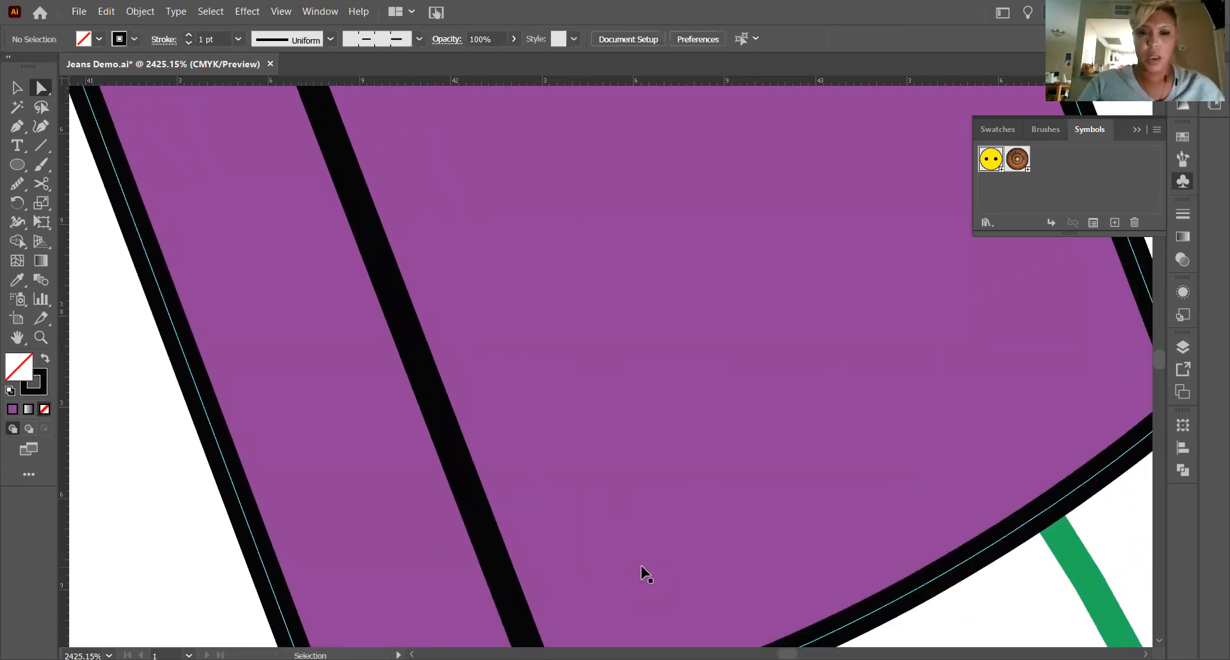
scroll(647, 566, down, 4)
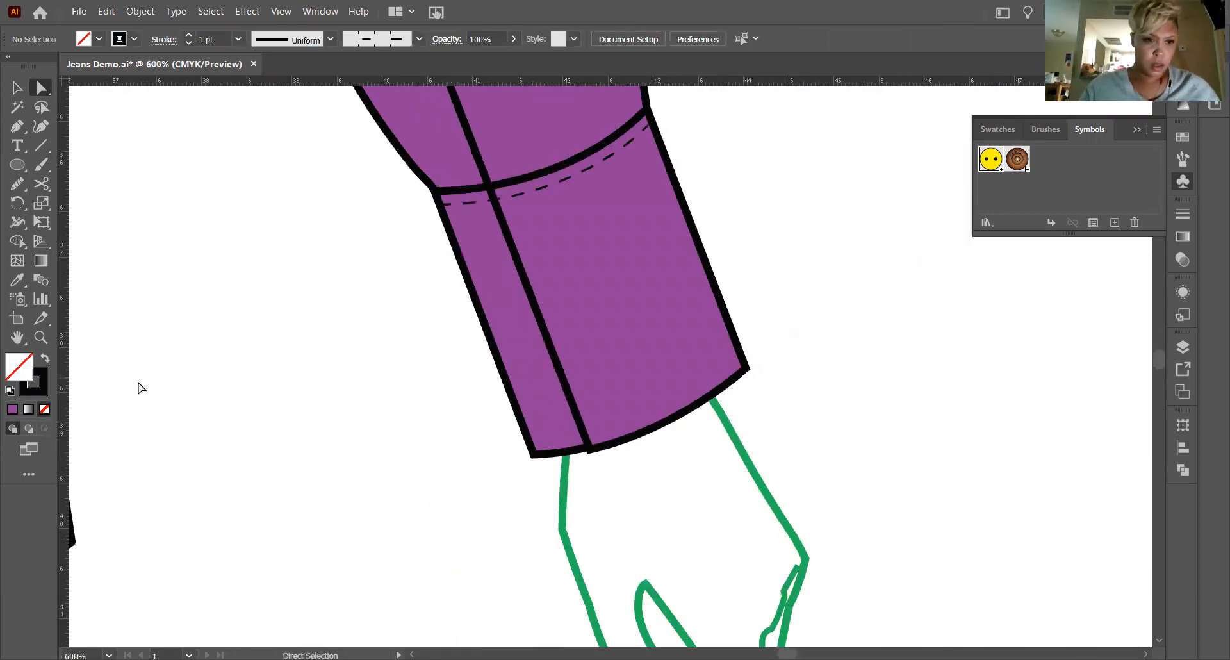
click(23, 337)
drag(1055, 510, 1140, 535)
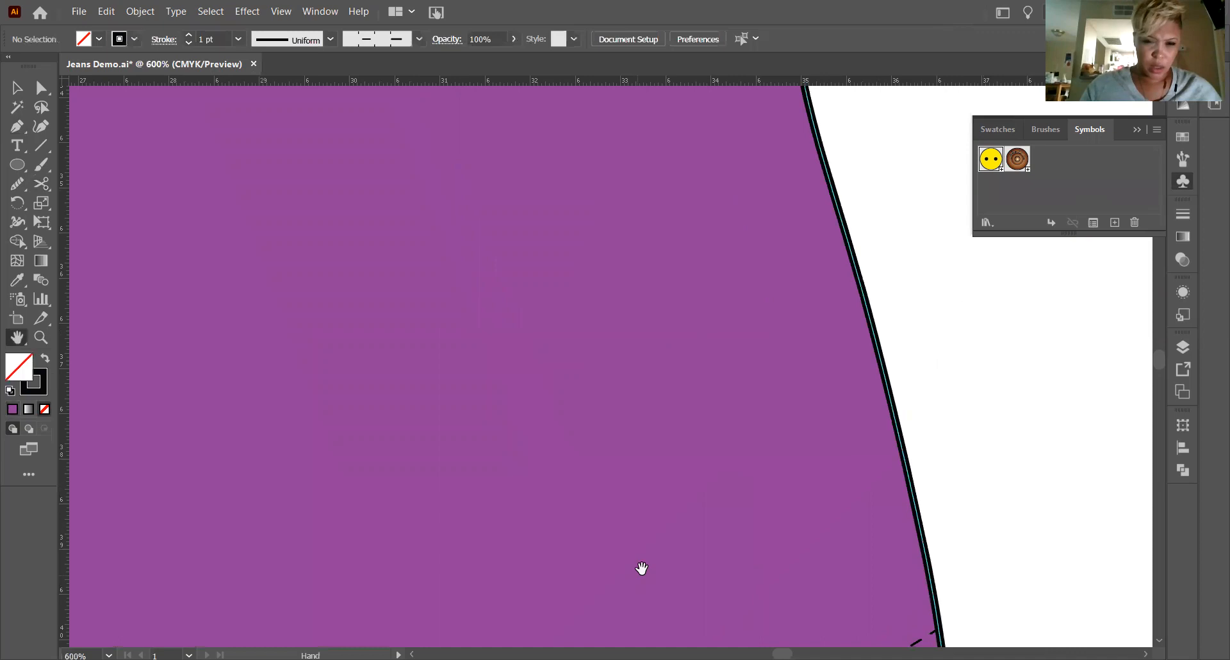
drag(637, 568, 1022, 474)
drag(409, 476, 1010, 499)
drag(888, 515, 360, 521)
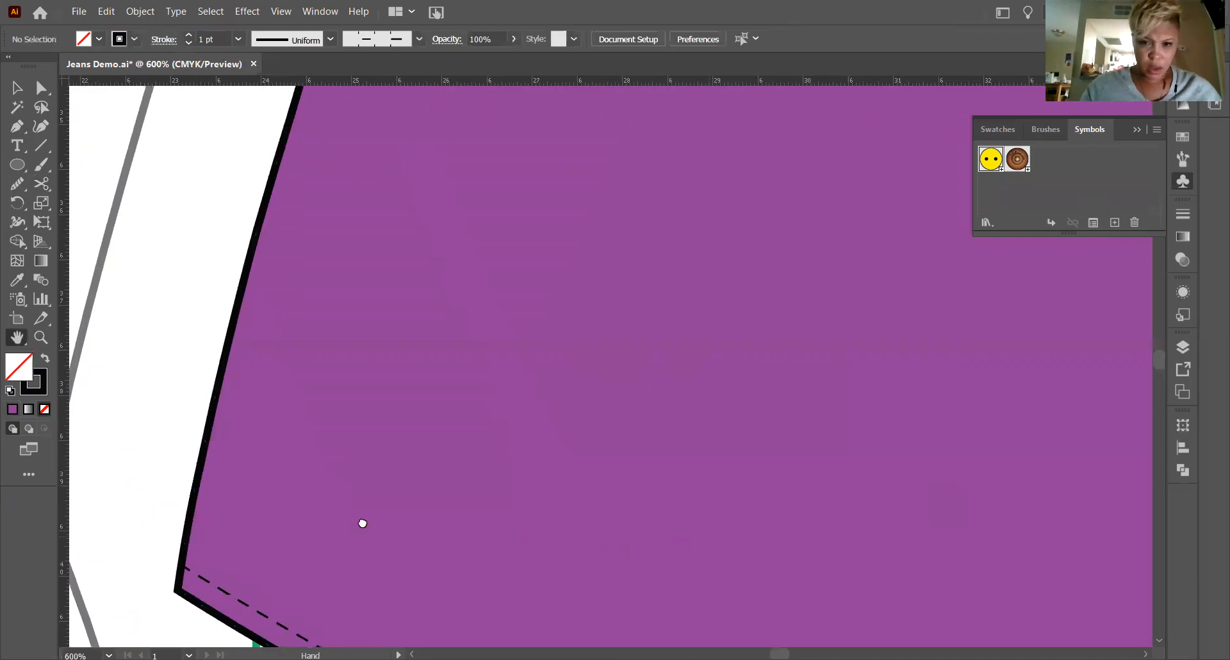
drag(851, 507, 304, 502)
drag(1137, 516, 428, 515)
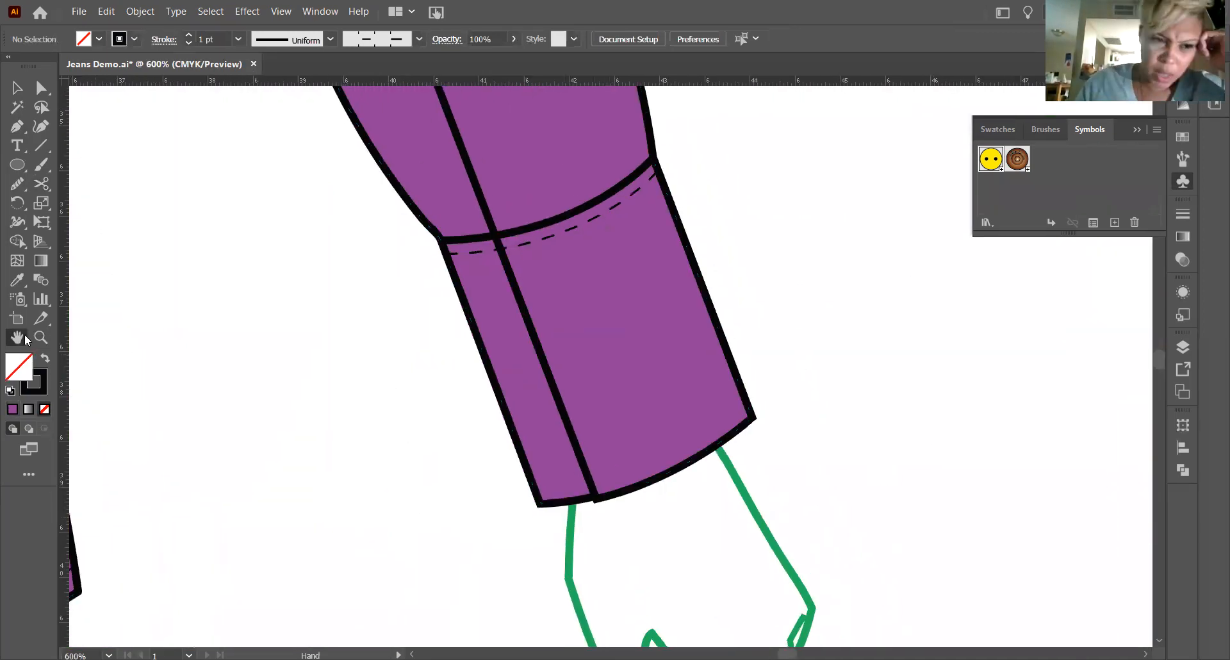
Move the lower corner of the right cuff's notch slightly further down so the step is more pronounced.
click(41, 337)
drag(558, 479, 755, 608)
key(a)
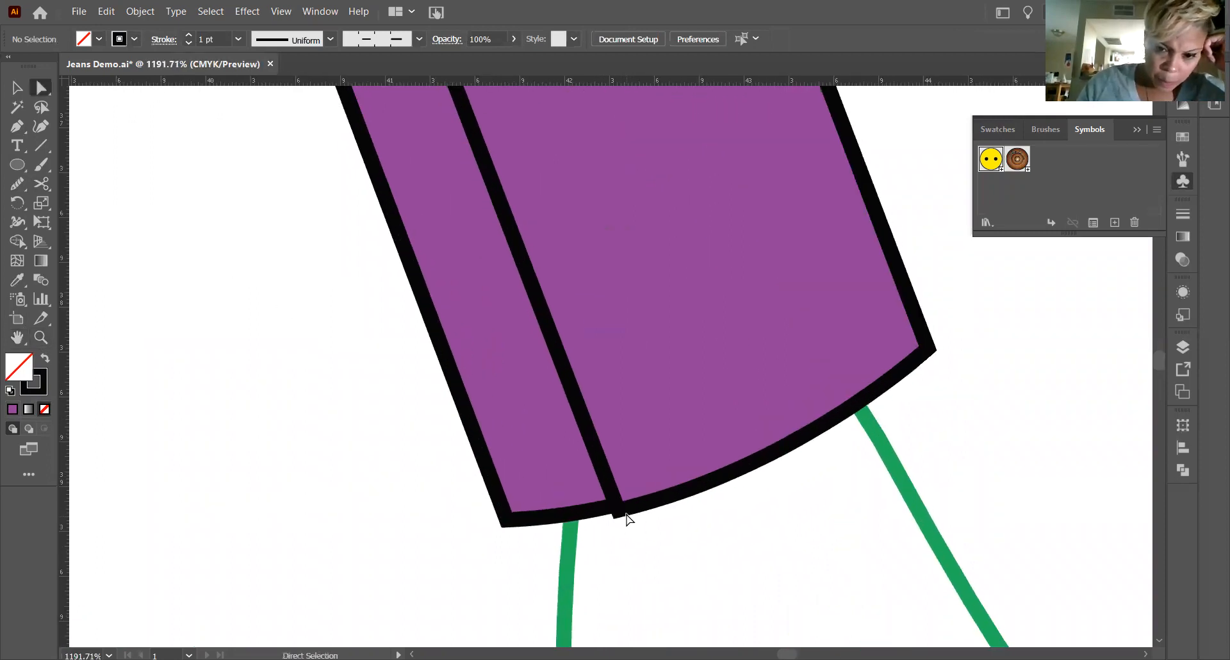
drag(617, 509, 619, 521)
click(771, 578)
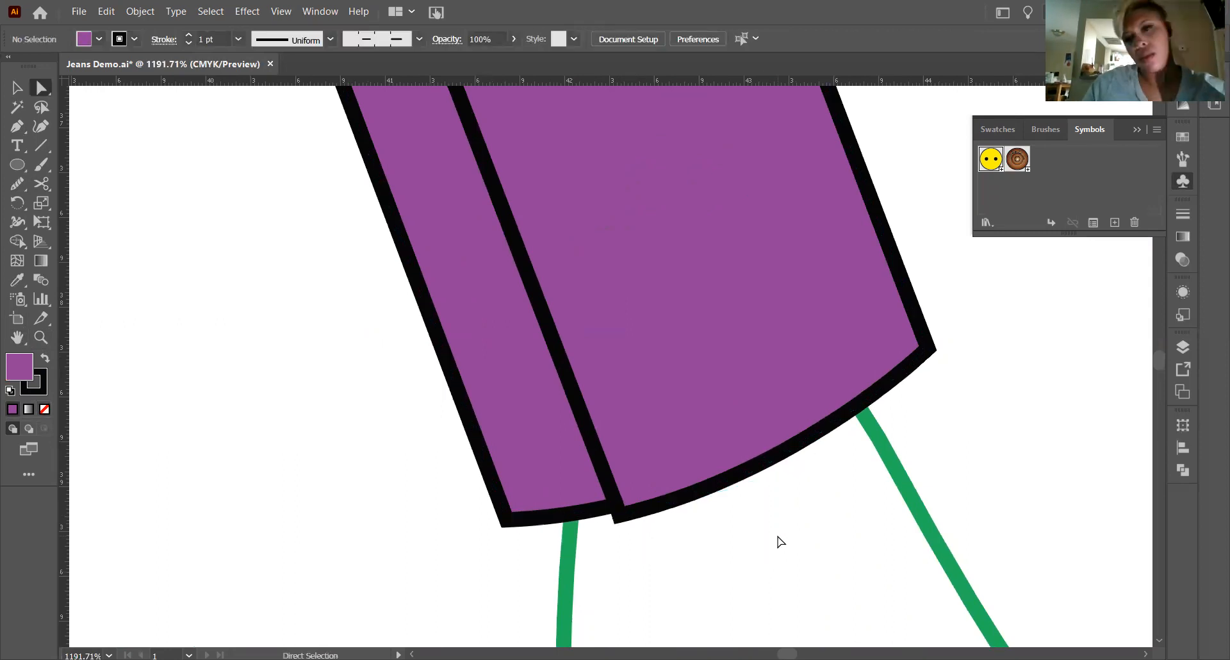
Duplicate the left cuff's two yellow buttons together and place the copied pair in the gap between sleeve and shirt body.
key(ctrl+minus)
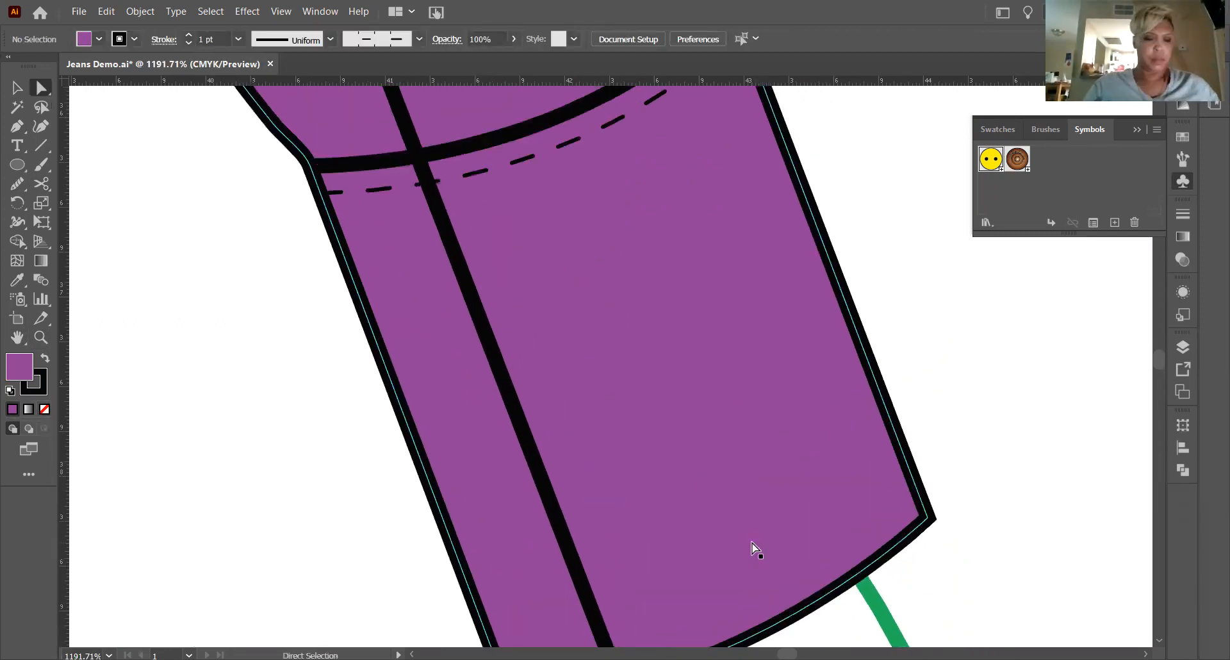
key(ctrl+minus)
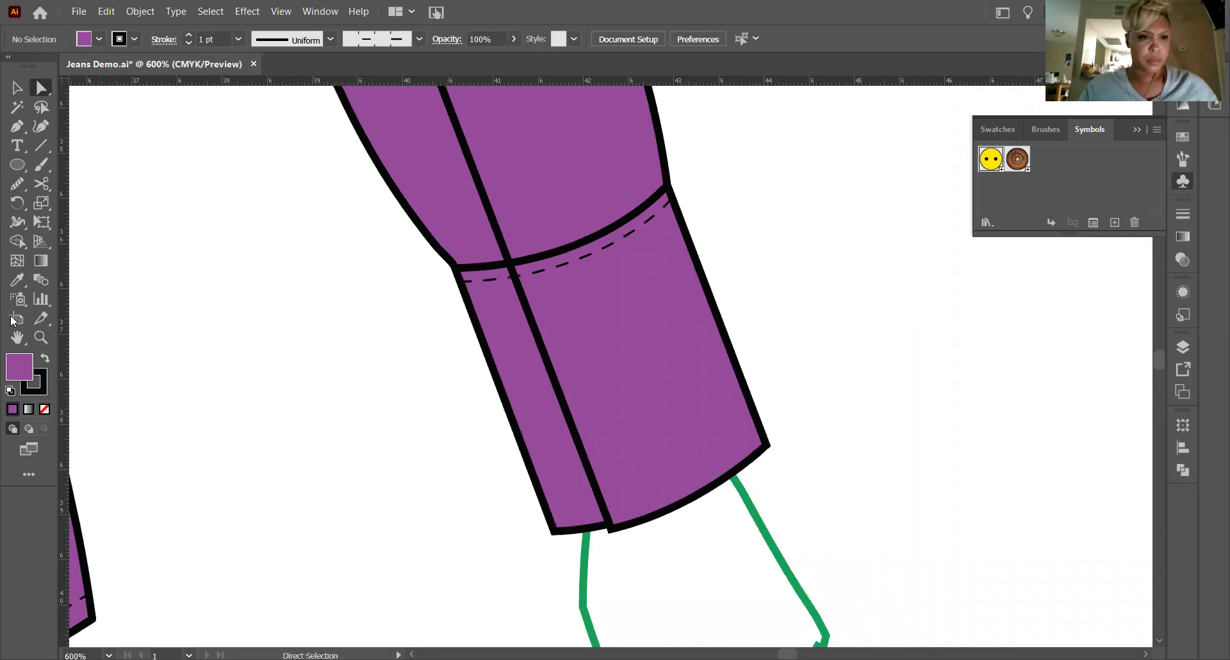
click(17, 337)
scroll(884, 310, left, 15)
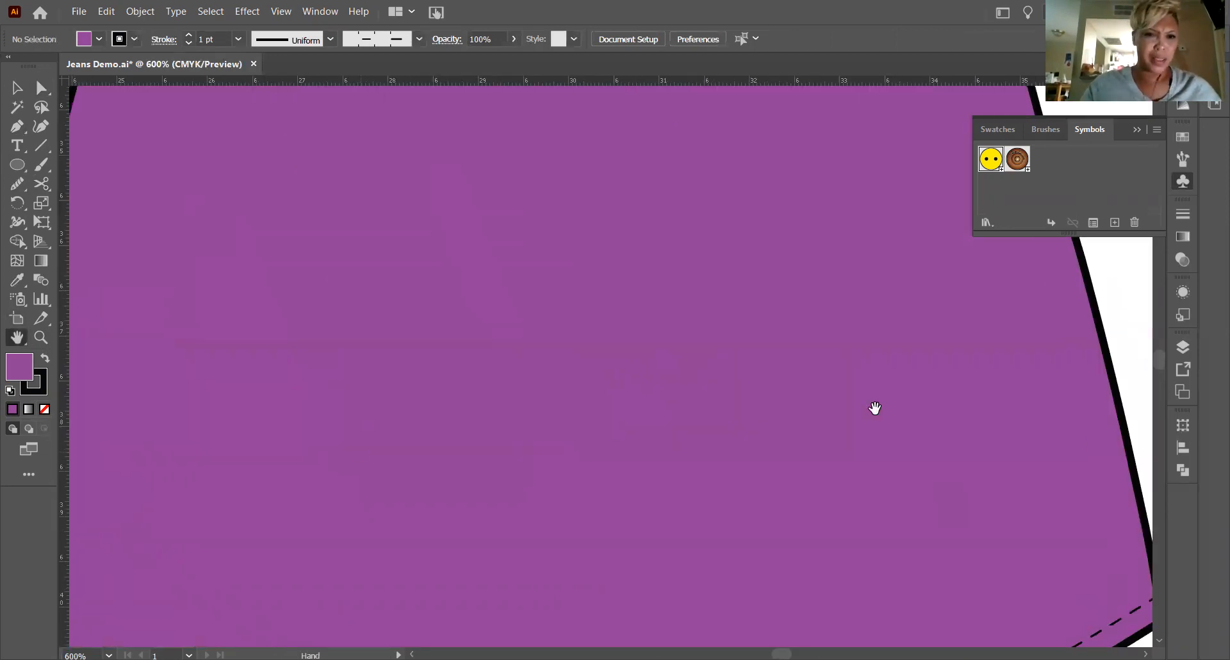
drag(958, 490, 1000, 514)
click(17, 86)
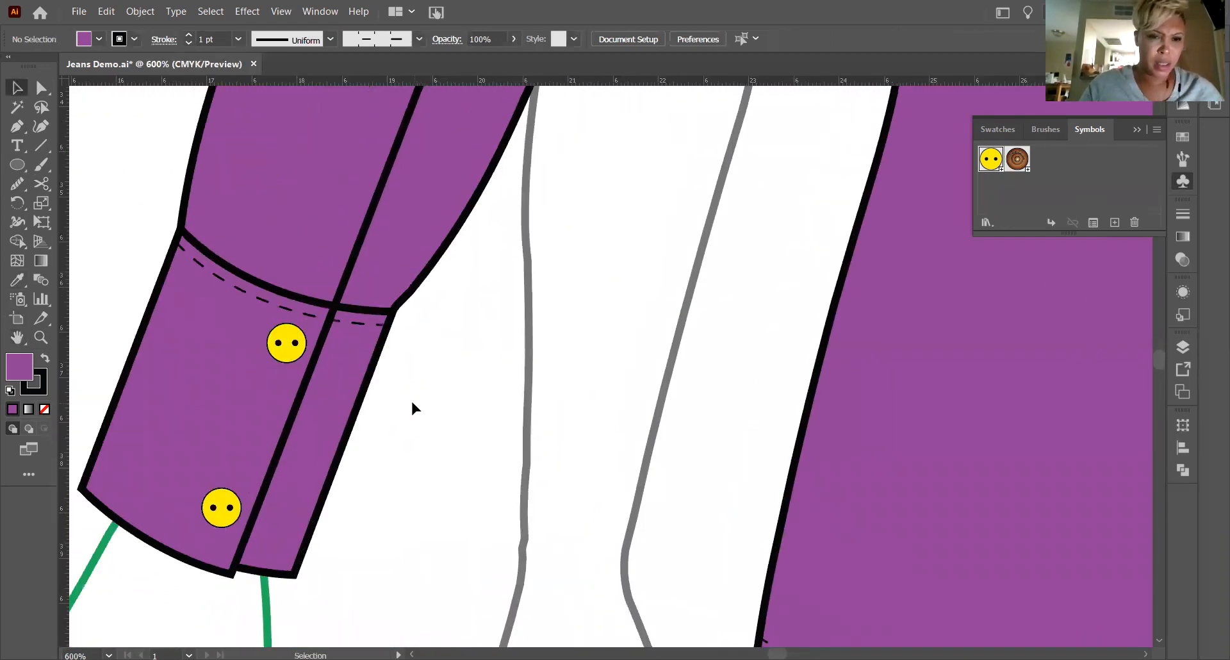
click(297, 345)
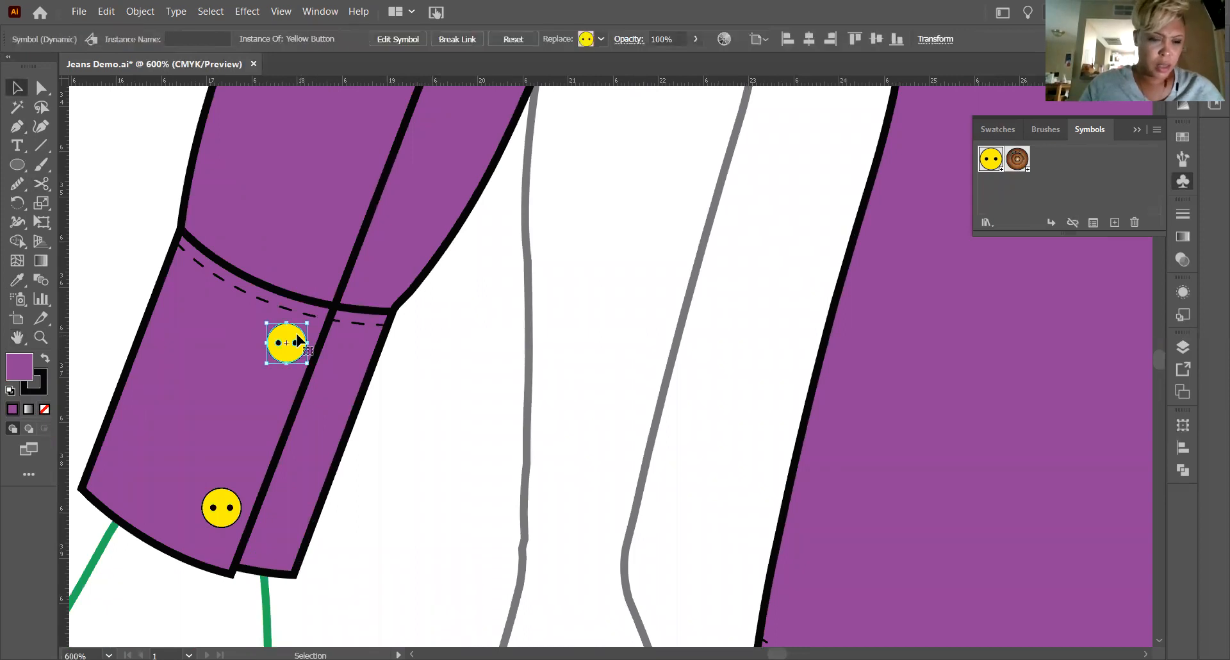
shift+click(236, 511)
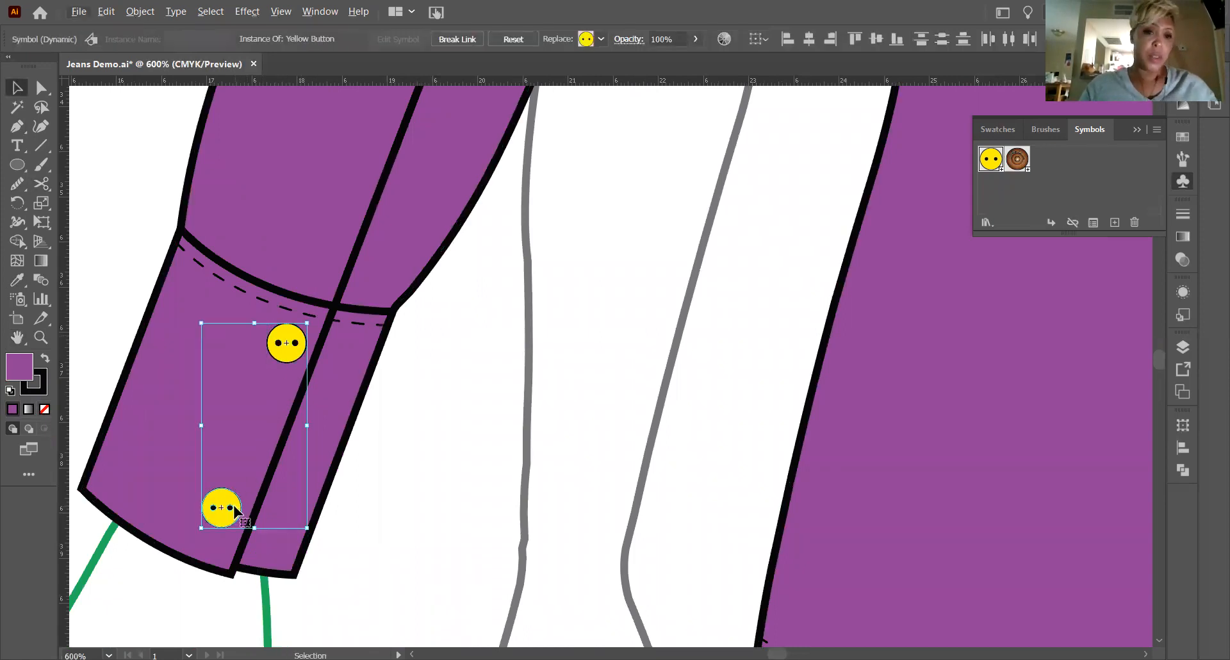
click(462, 422)
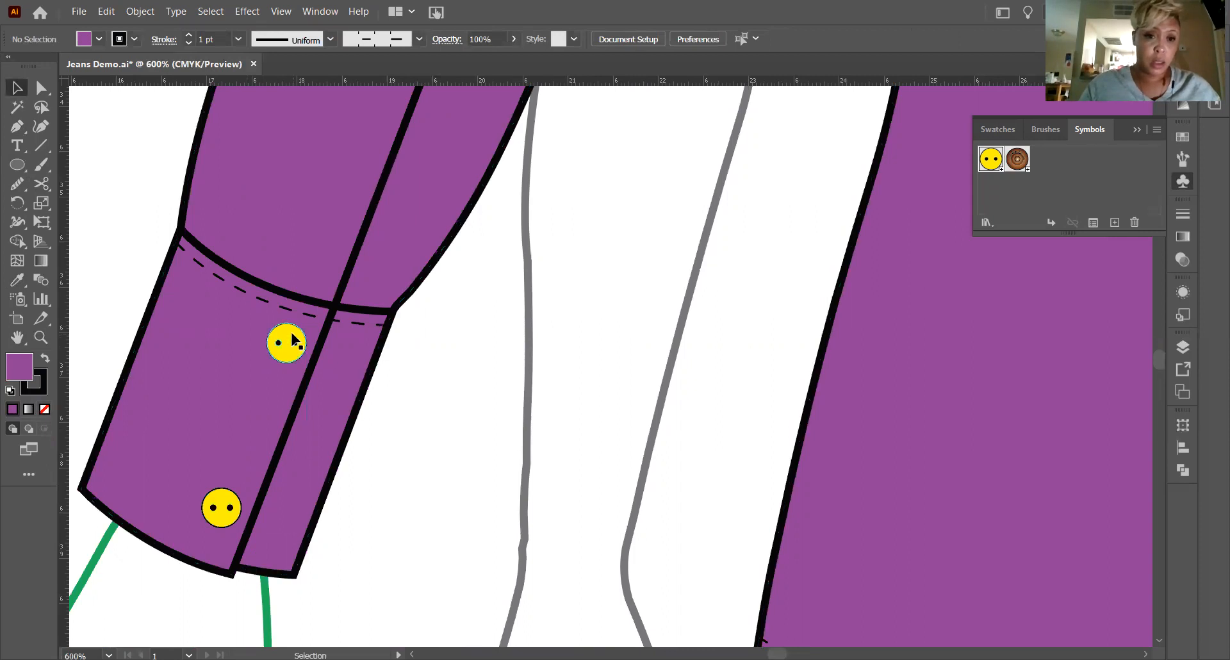
click(290, 331)
shift+click(213, 509)
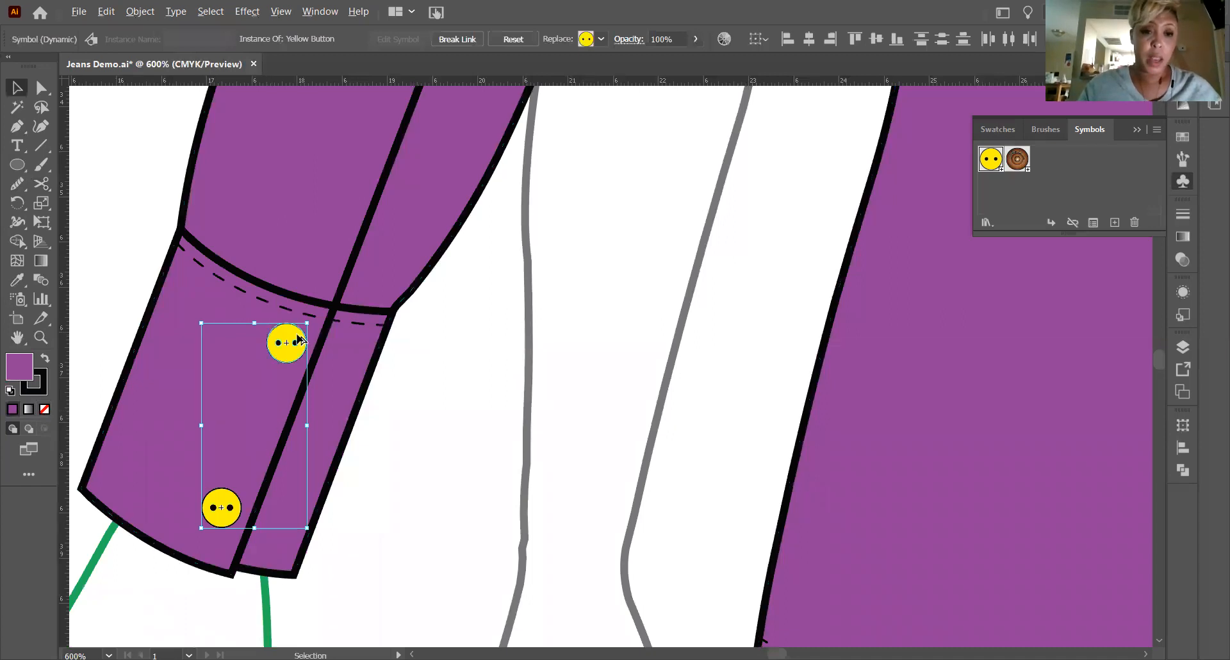
drag(292, 341, 629, 358)
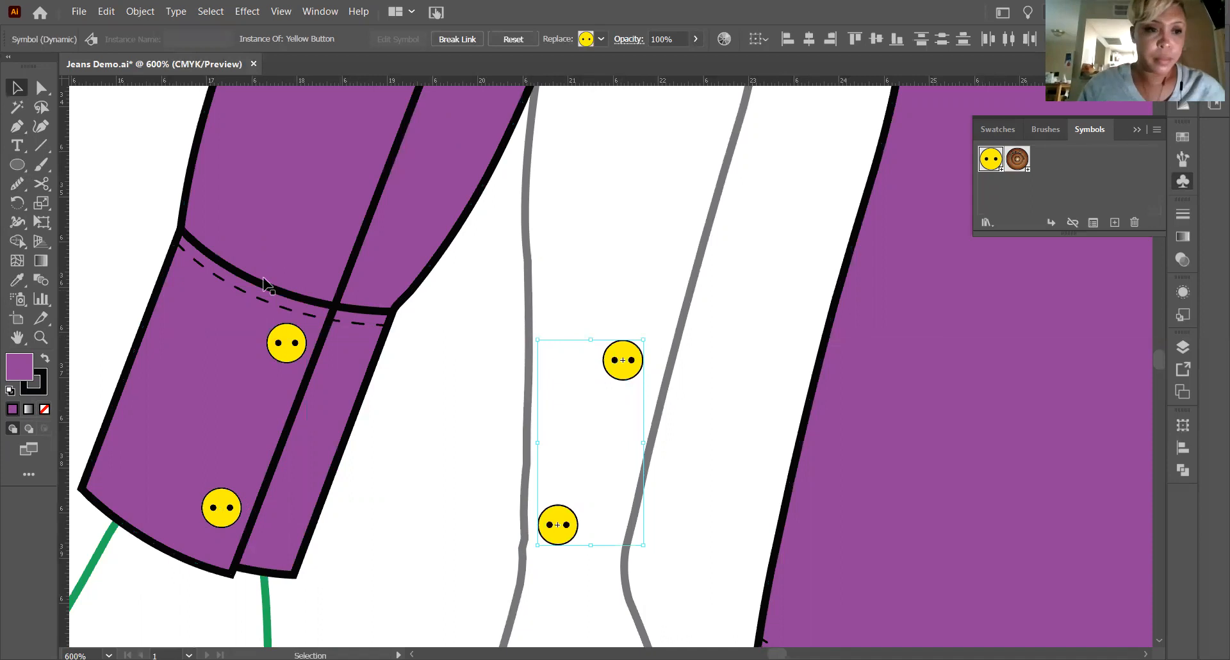
Move the copied button pair across the shirt body to its far side edge, just above the hem.
key(h)
drag(819, 519, 523, 360)
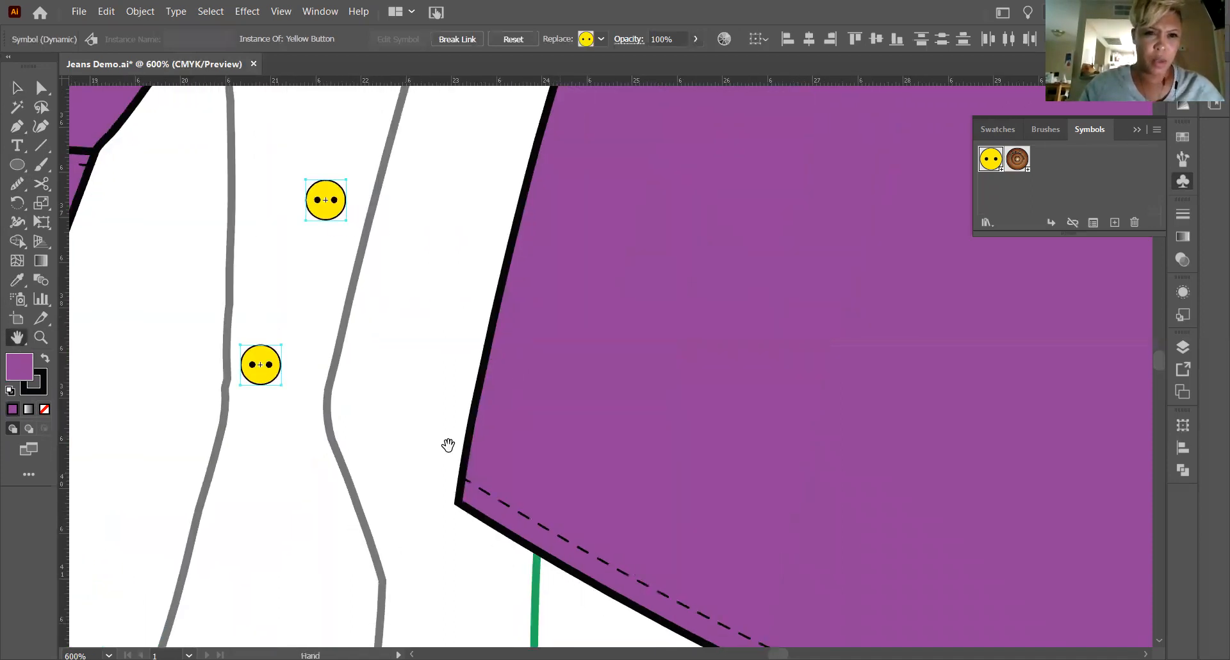
key(v)
drag(340, 205, 993, 316)
key(h)
drag(692, 328, 84, 317)
click(17, 87)
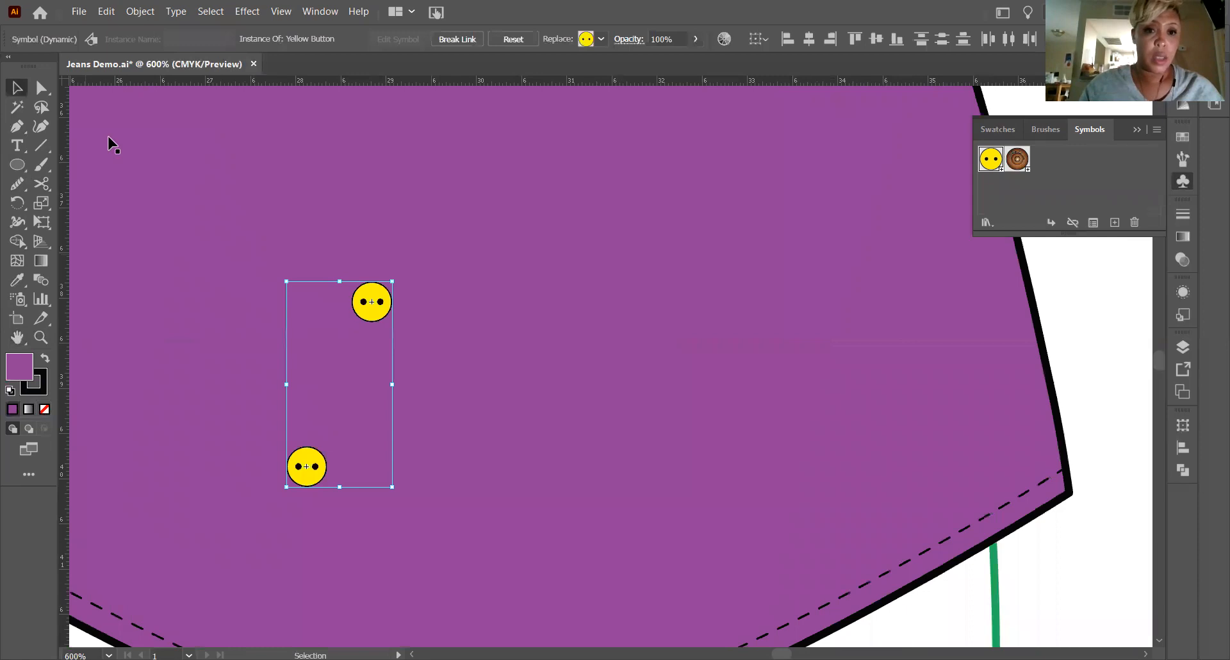
drag(367, 312, 1042, 289)
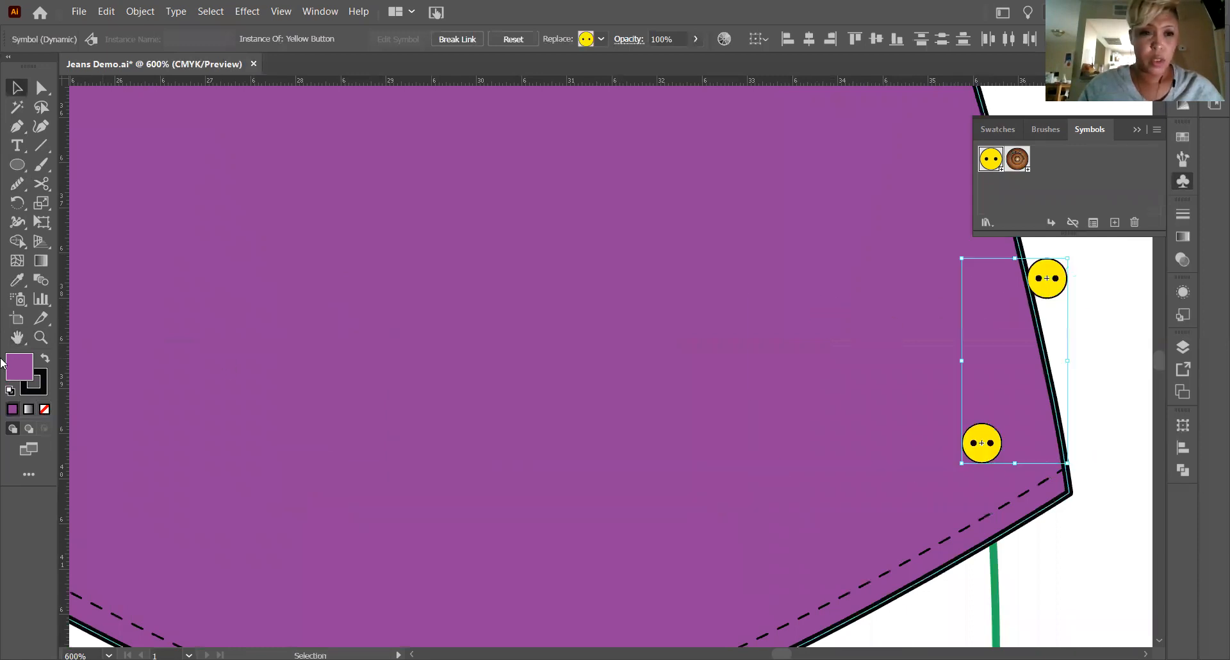
Move the copied button pair into the gap between the shirt body and the right sleeve's cuff.
key(h)
drag(792, 301, 73, 338)
drag(464, 376, 331, 404)
click(17, 87)
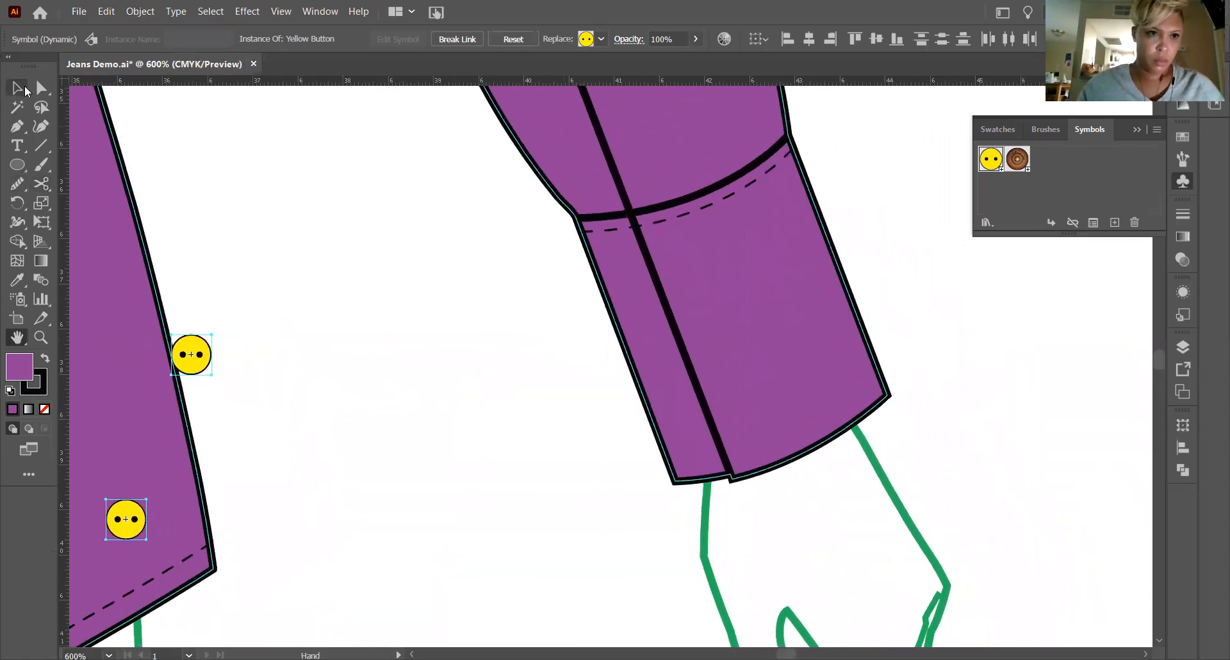
drag(200, 354, 508, 313)
Reflect the copied button pair across the vertical axis and place it on the right cuff alongside the opening line.
right_click(509, 312)
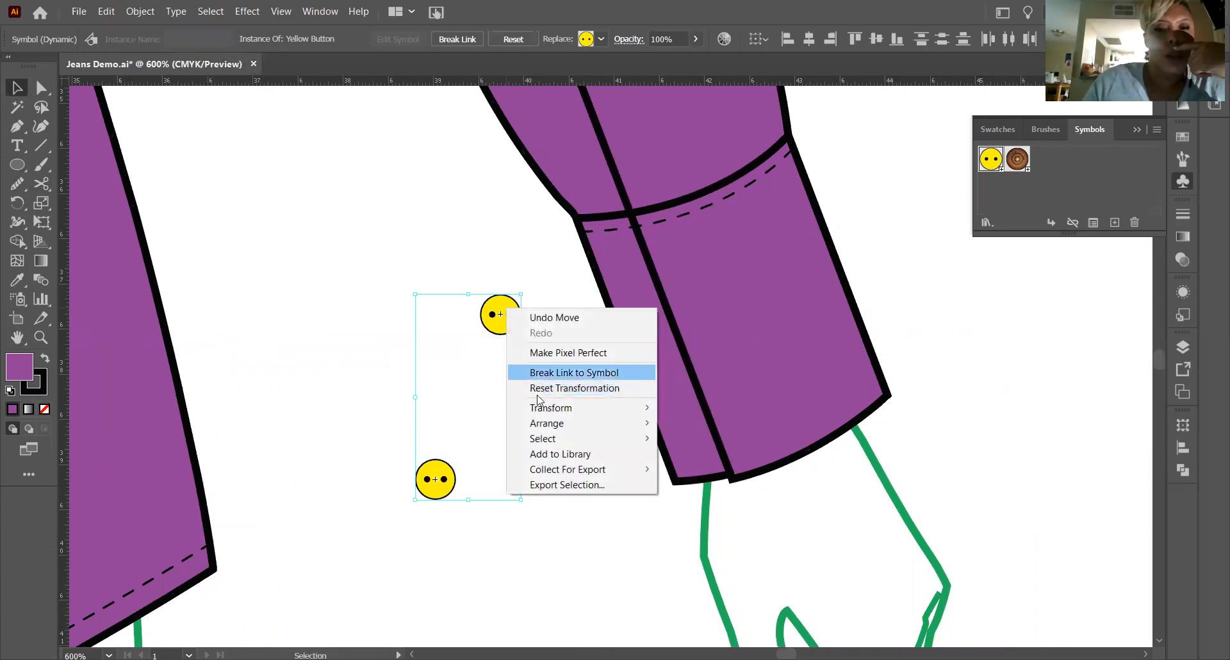
mouse_move(543, 415)
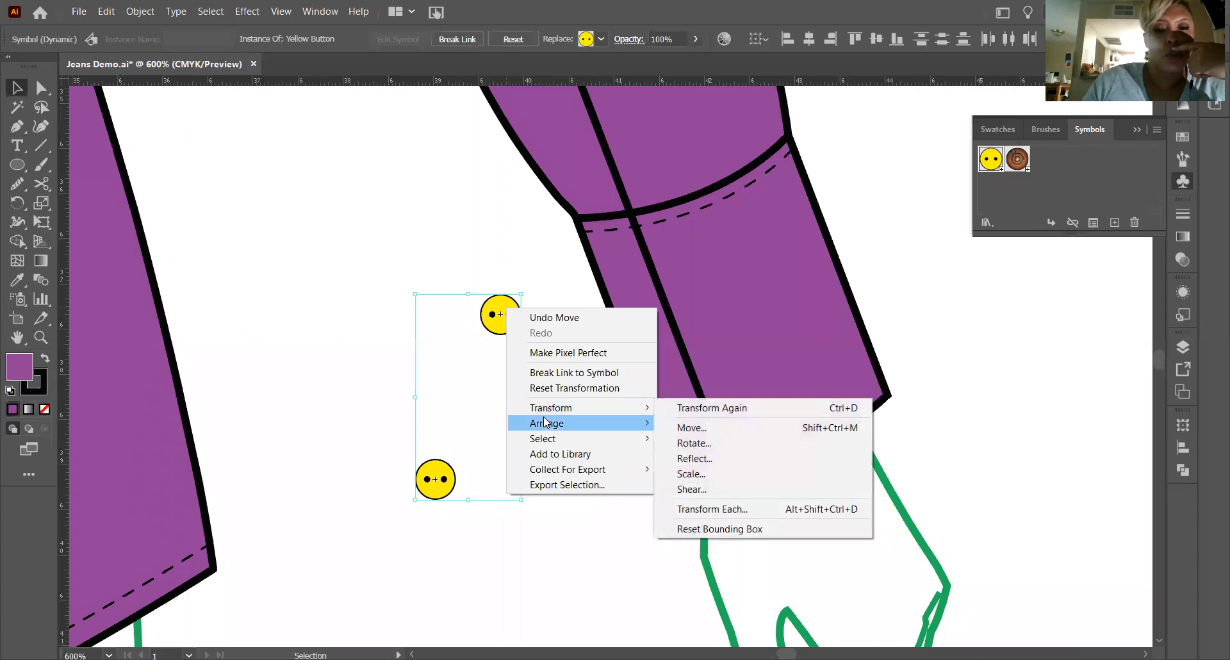
click(719, 458)
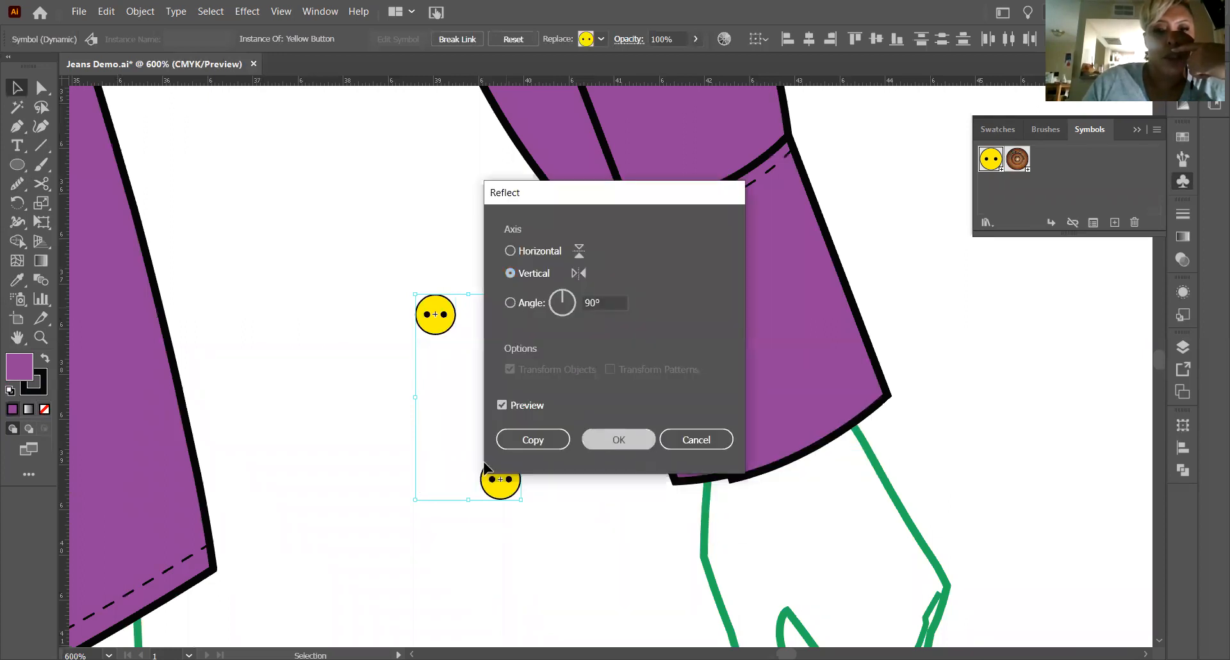
key(Return)
drag(502, 477, 745, 417)
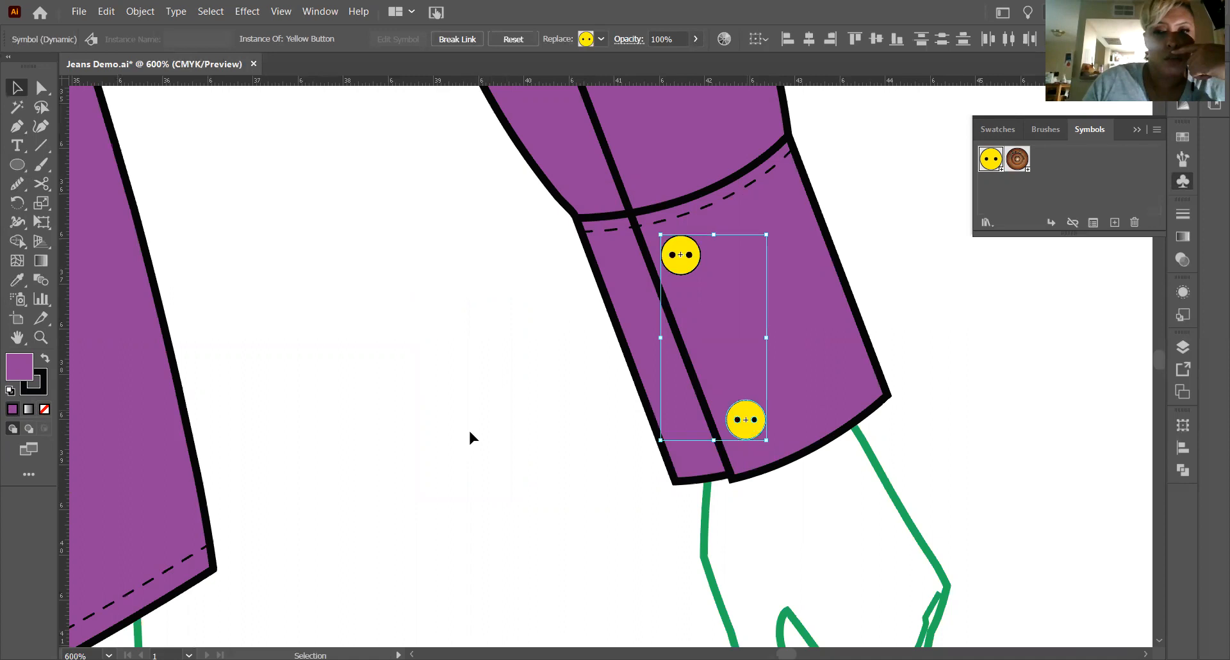
click(436, 440)
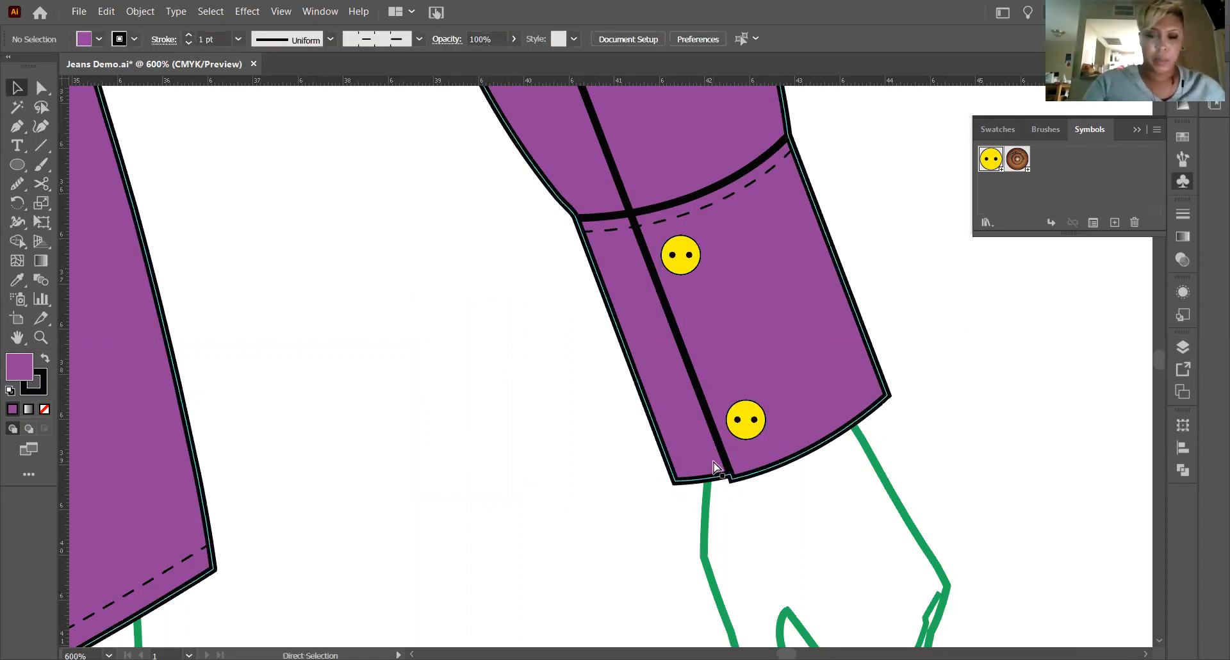
Check the buttons on both cuffs against the whole back view and collapse the Symbols panel.
key(ctrl+0)
click(40, 338)
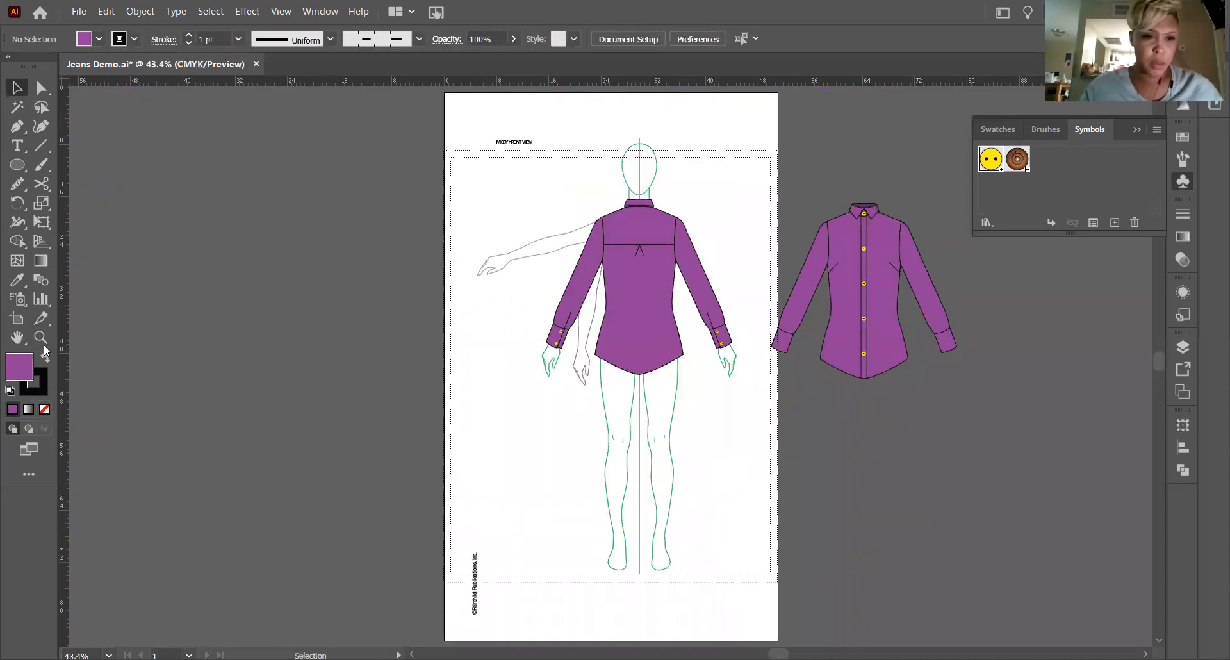
drag(626, 240, 807, 357)
click(1136, 129)
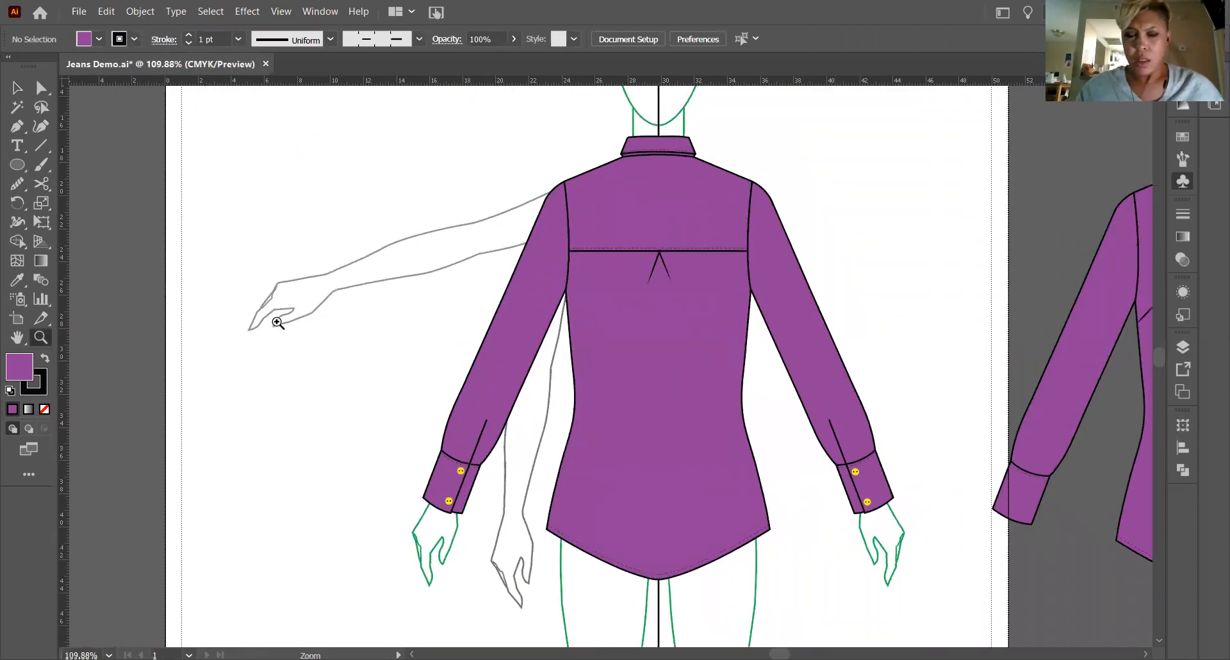
click(17, 91)
click(40, 337)
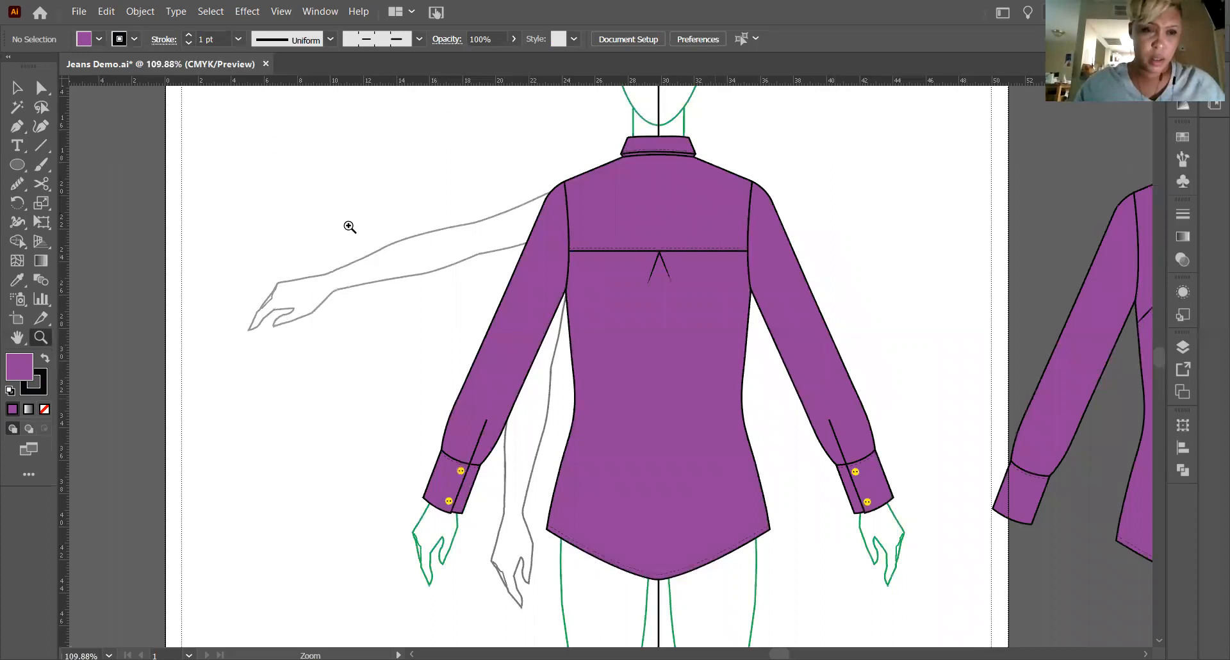
Try the lens-shaped width profile, tapered at both ends, on the opening lines of both sleeves.
key(v)
click(478, 446)
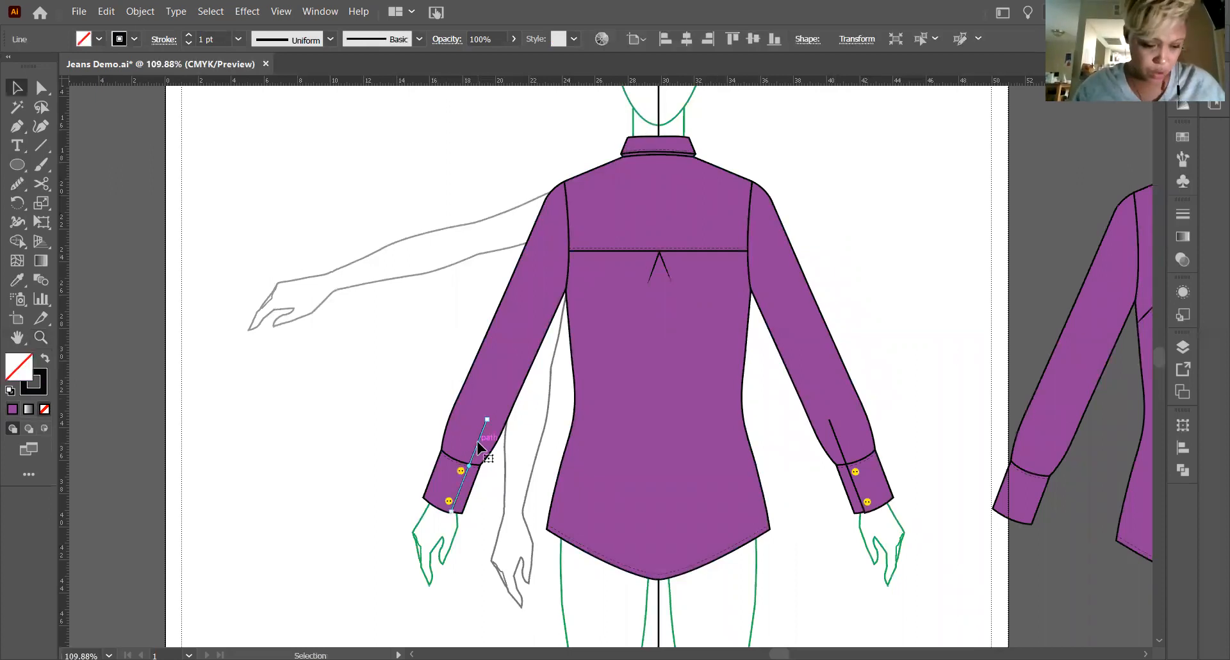
shift+click(846, 458)
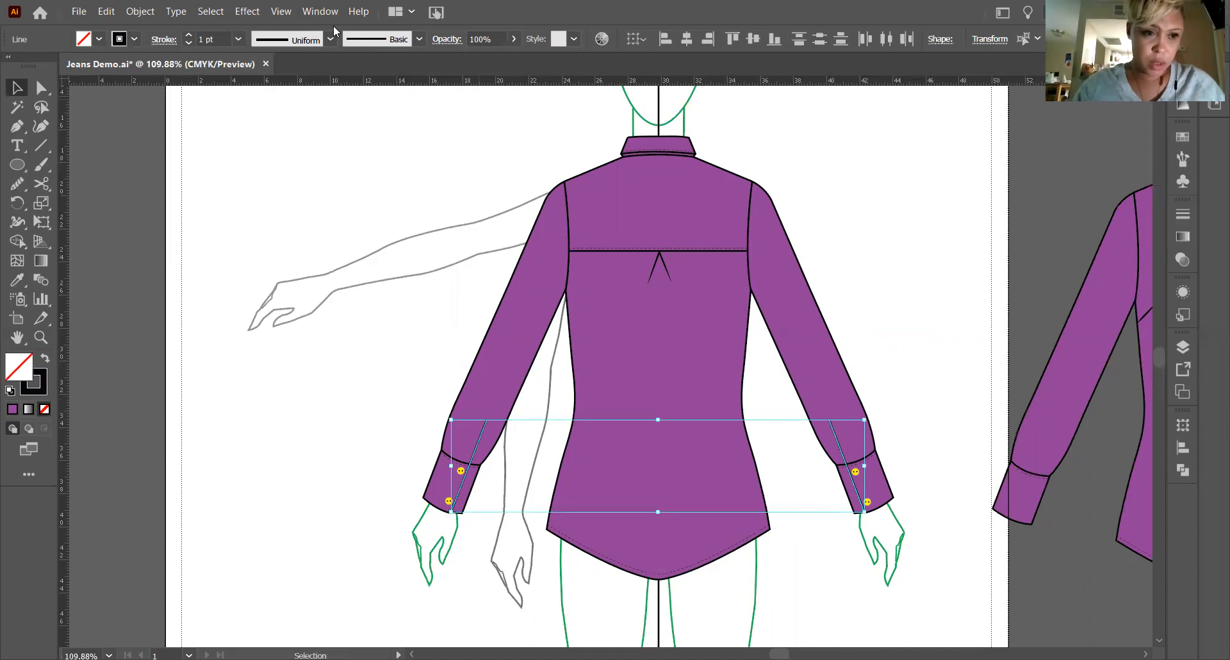
key(z)
drag(464, 442, 640, 483)
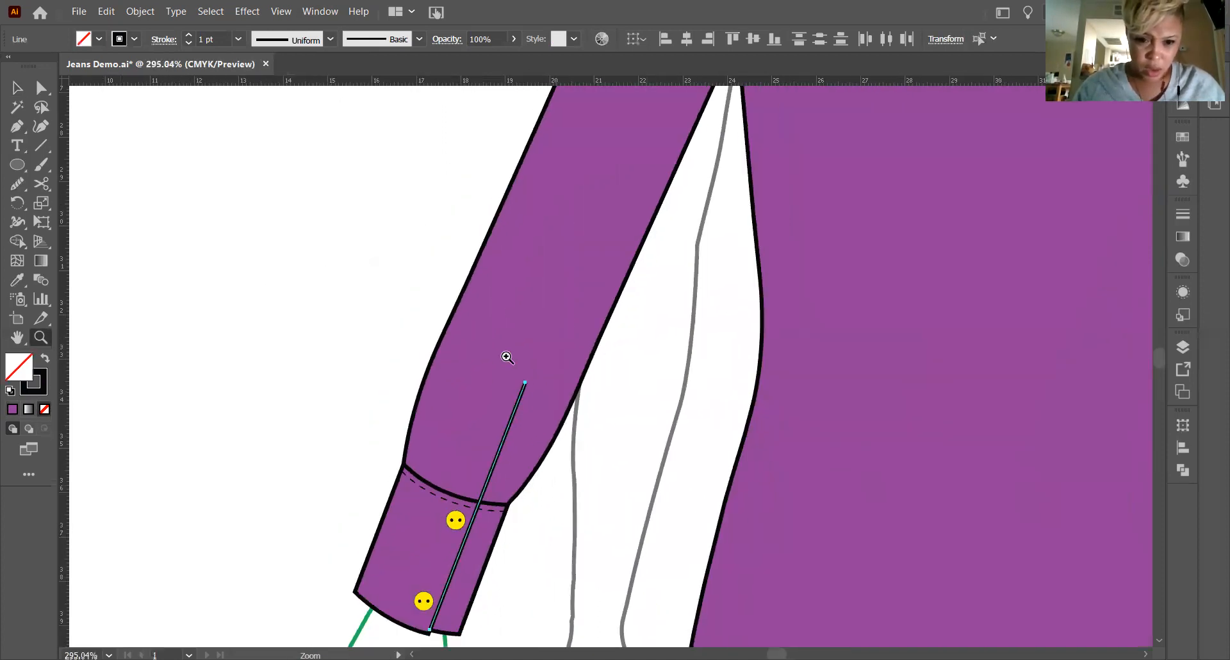
scroll(506, 358, down, 3)
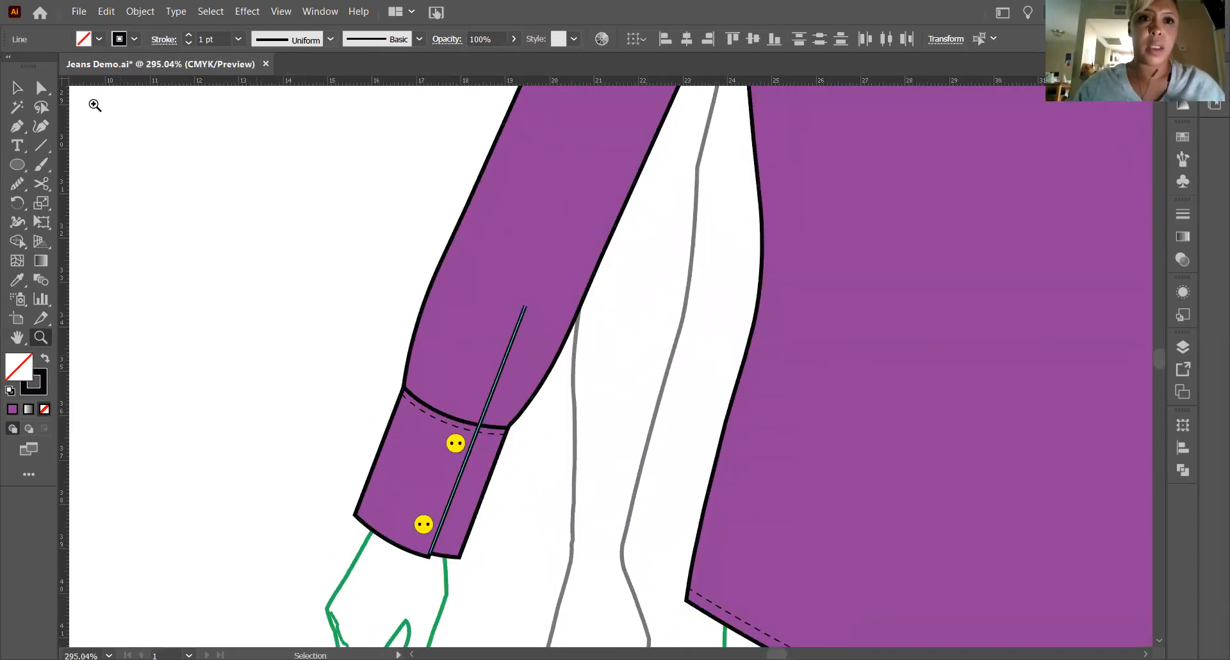
click(291, 40)
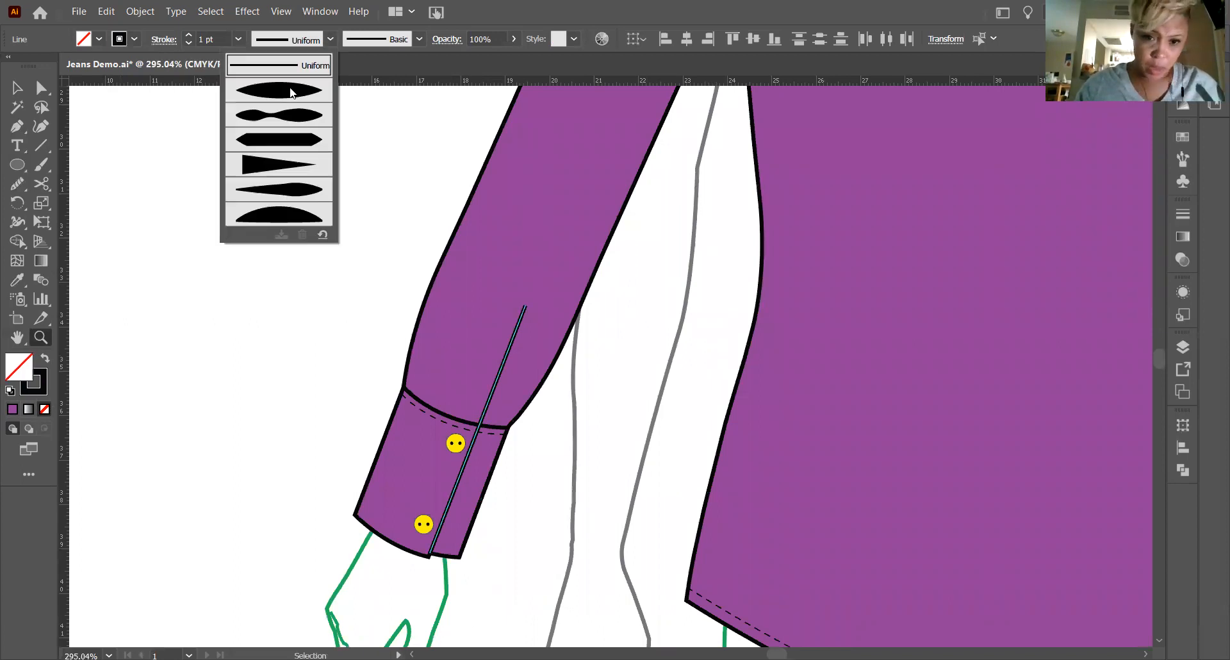
click(292, 92)
click(81, 350)
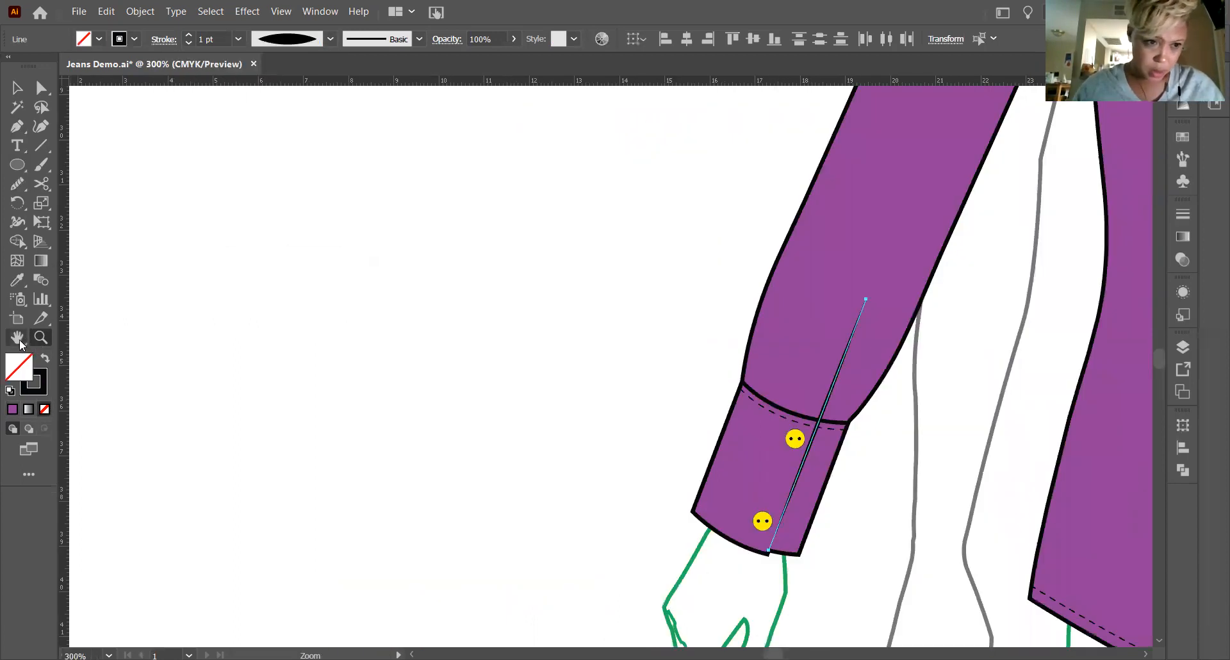
drag(647, 445, 181, 353)
key(v)
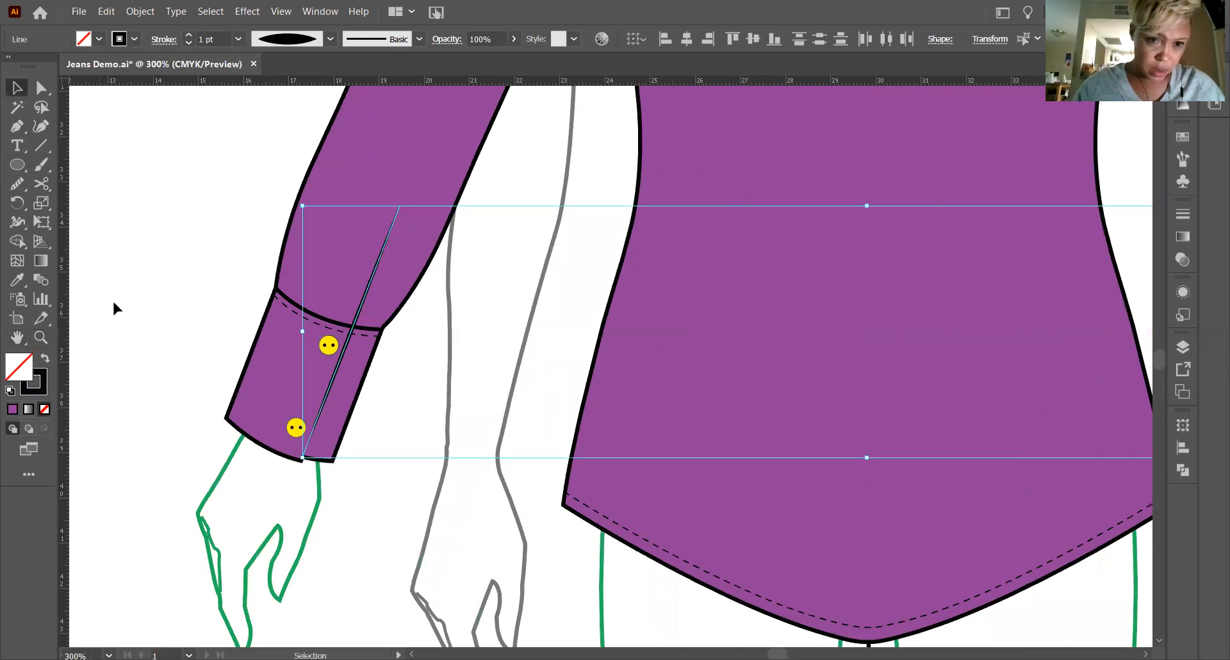
click(113, 308)
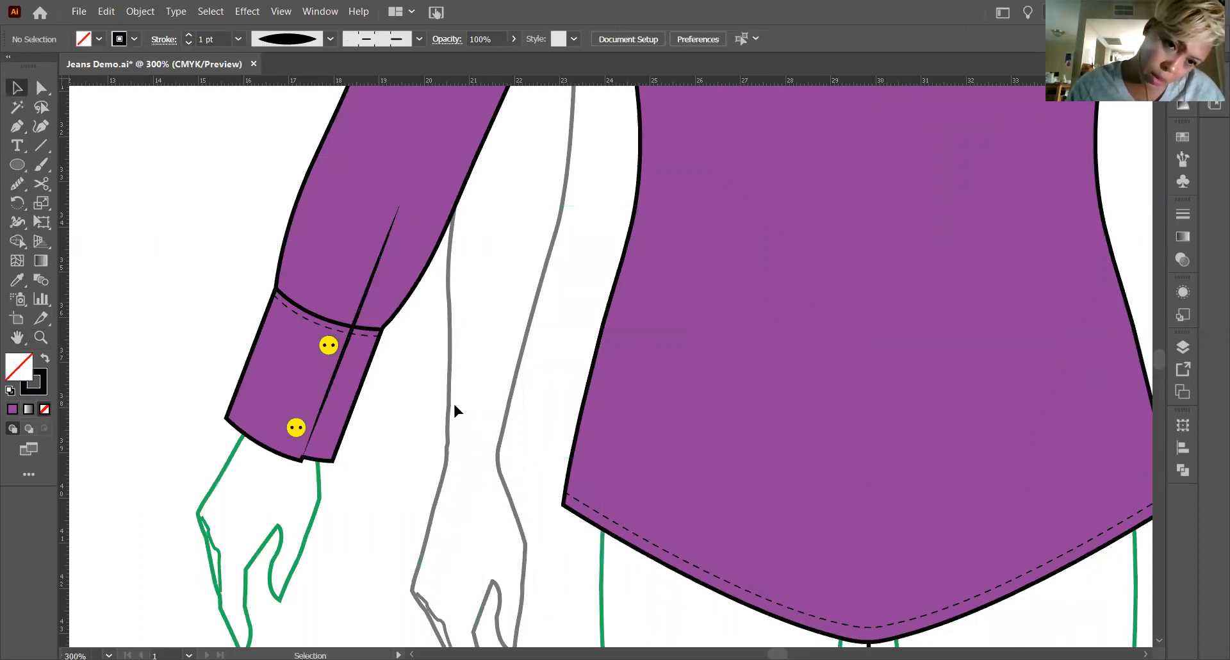
Undo the width profile change on both opening lines and view the back of the shirt at 100%.
scroll(459, 396, up, 5)
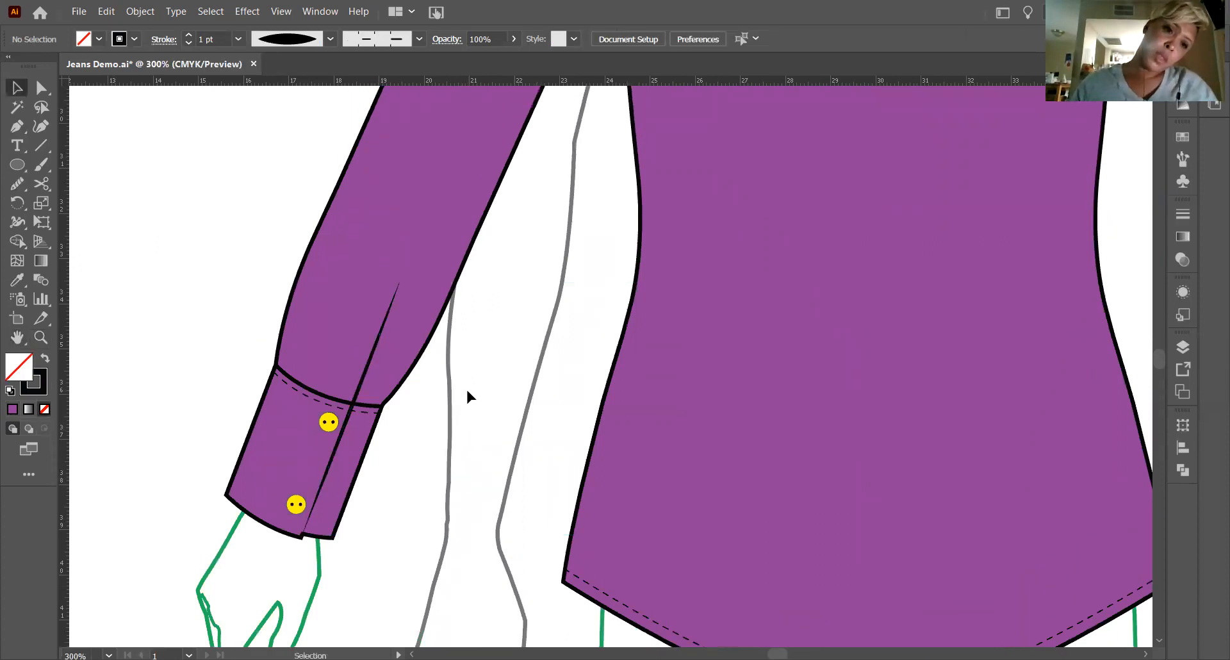
scroll(465, 390, down, 3)
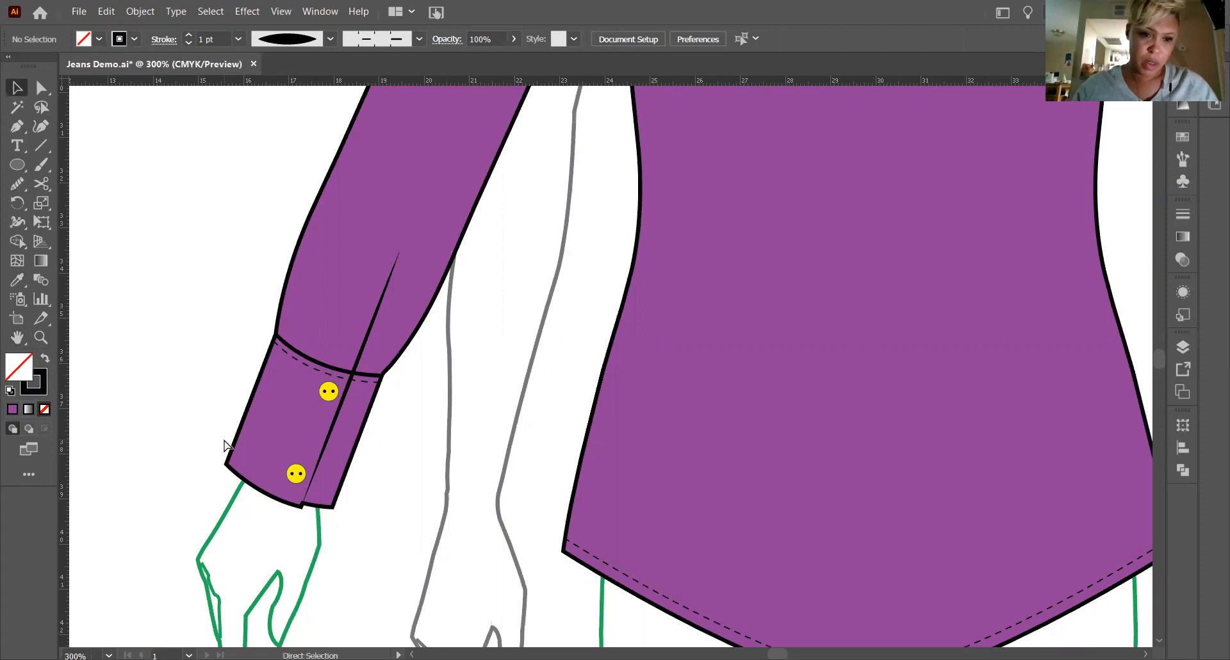
key(ctrl+z)
click(171, 428)
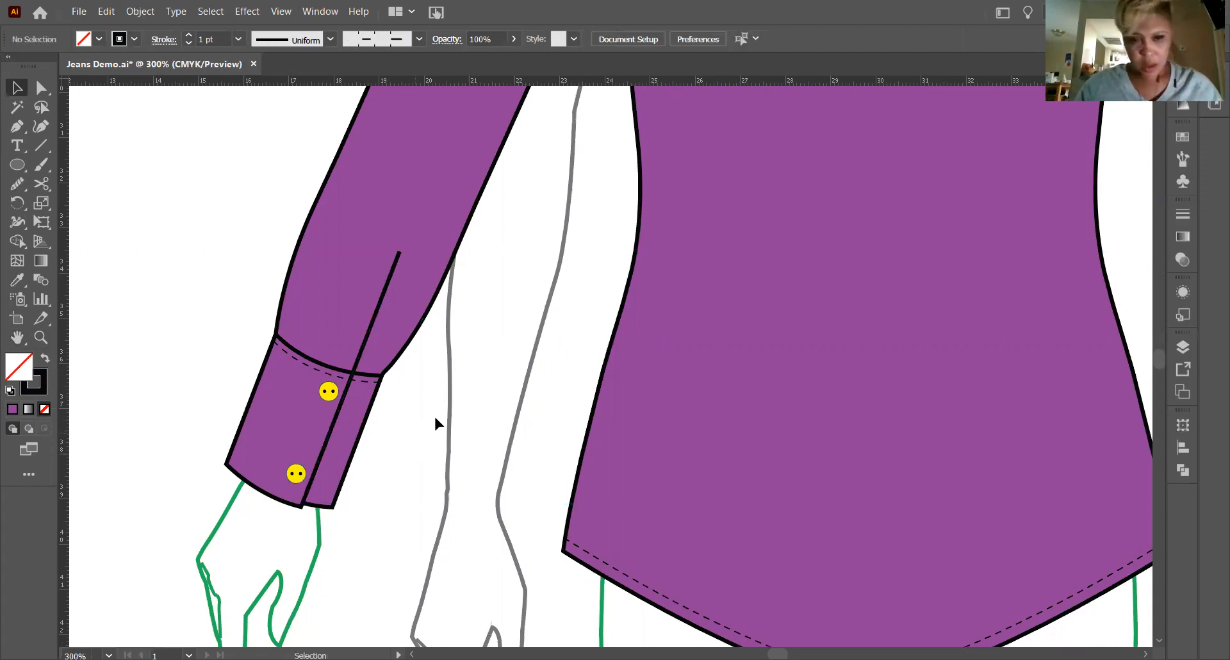
scroll(436, 421, up, 3)
key(ctrl+1)
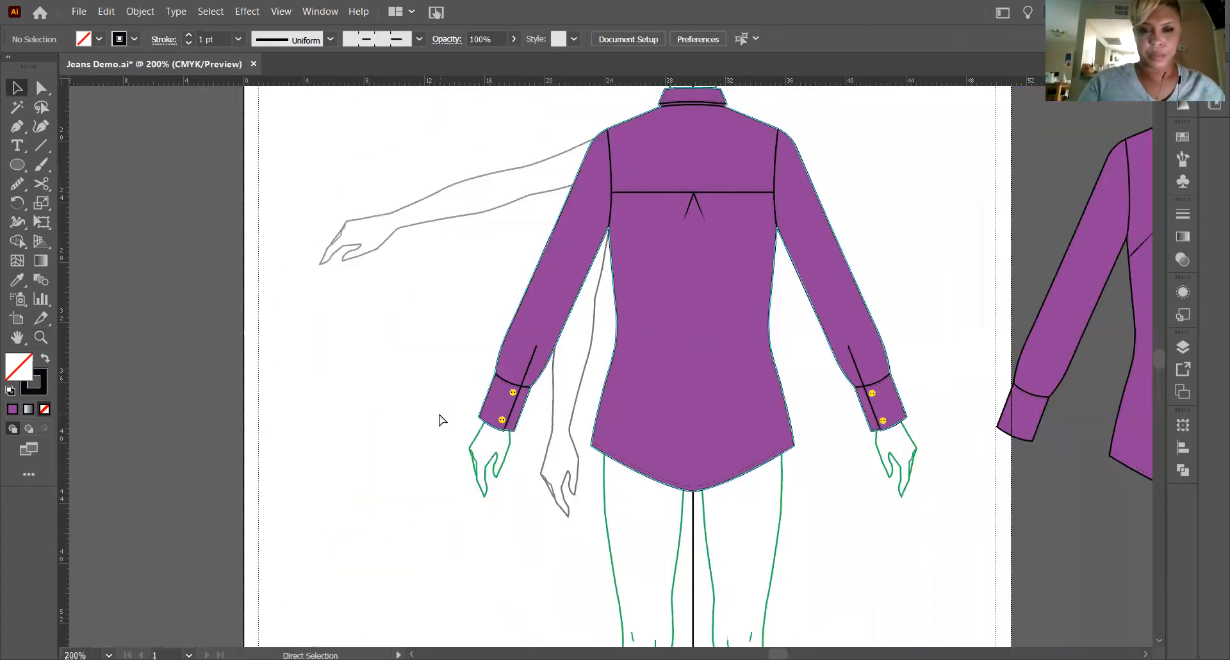
scroll(691, 290, up, 3)
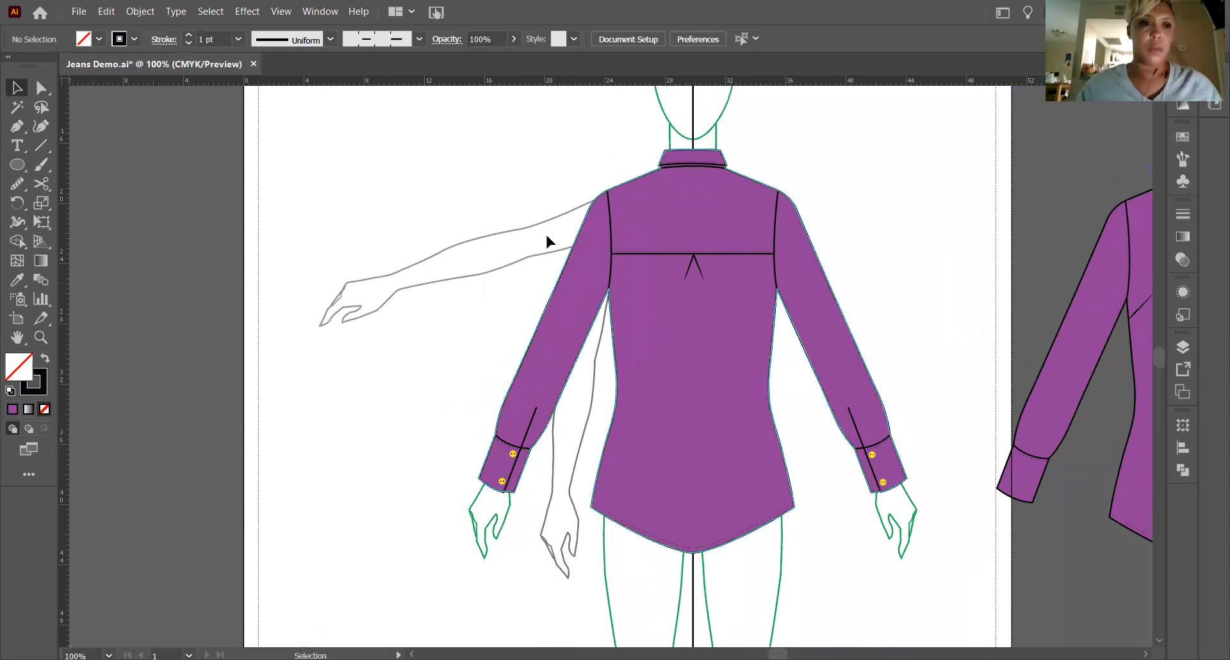
click(79, 11)
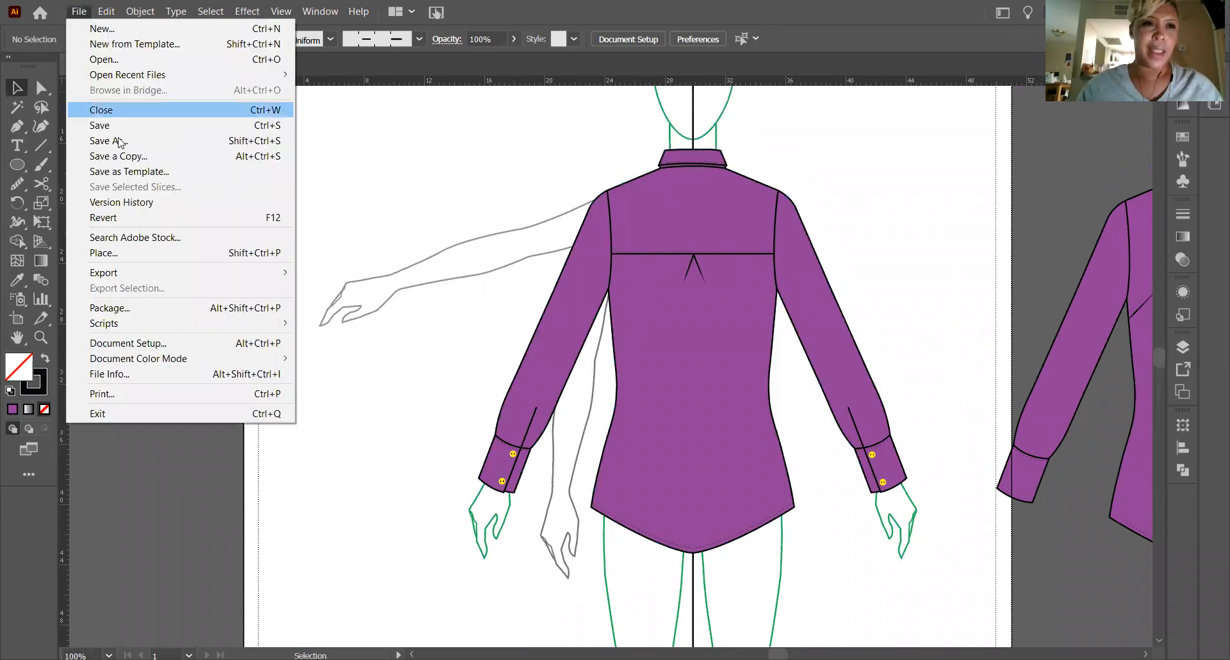
click(102, 59)
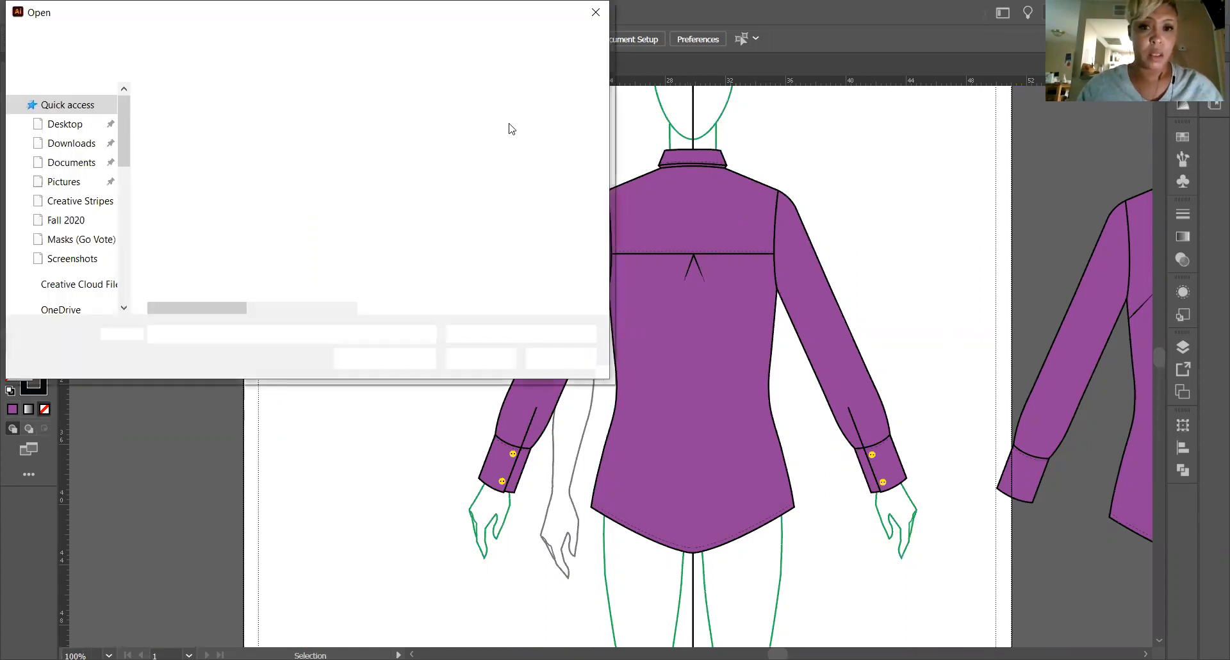
click(555, 367)
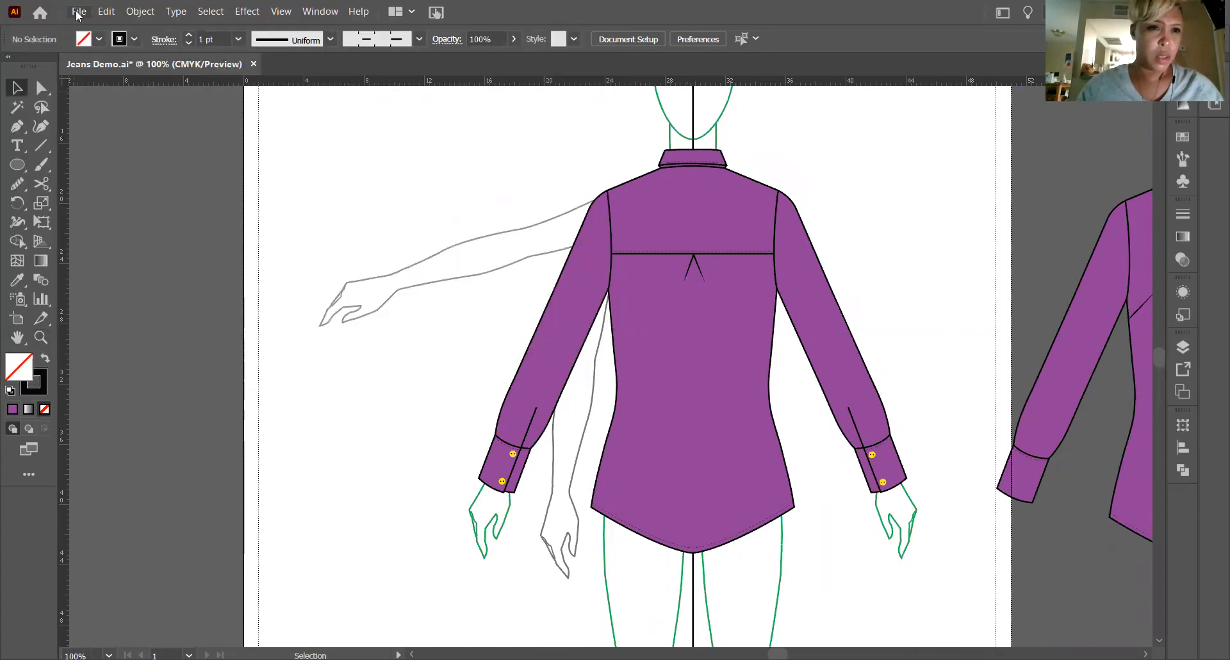
Start setting up a new document with inches as the unit and landscape orientation.
click(77, 12)
click(102, 29)
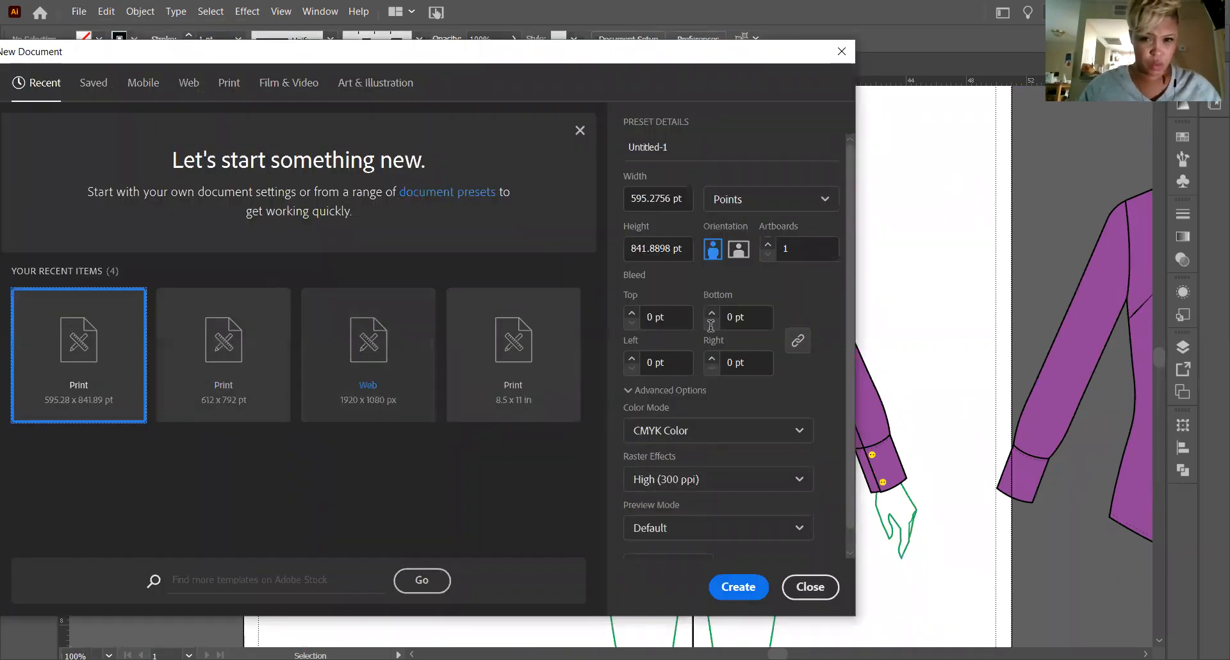
click(755, 200)
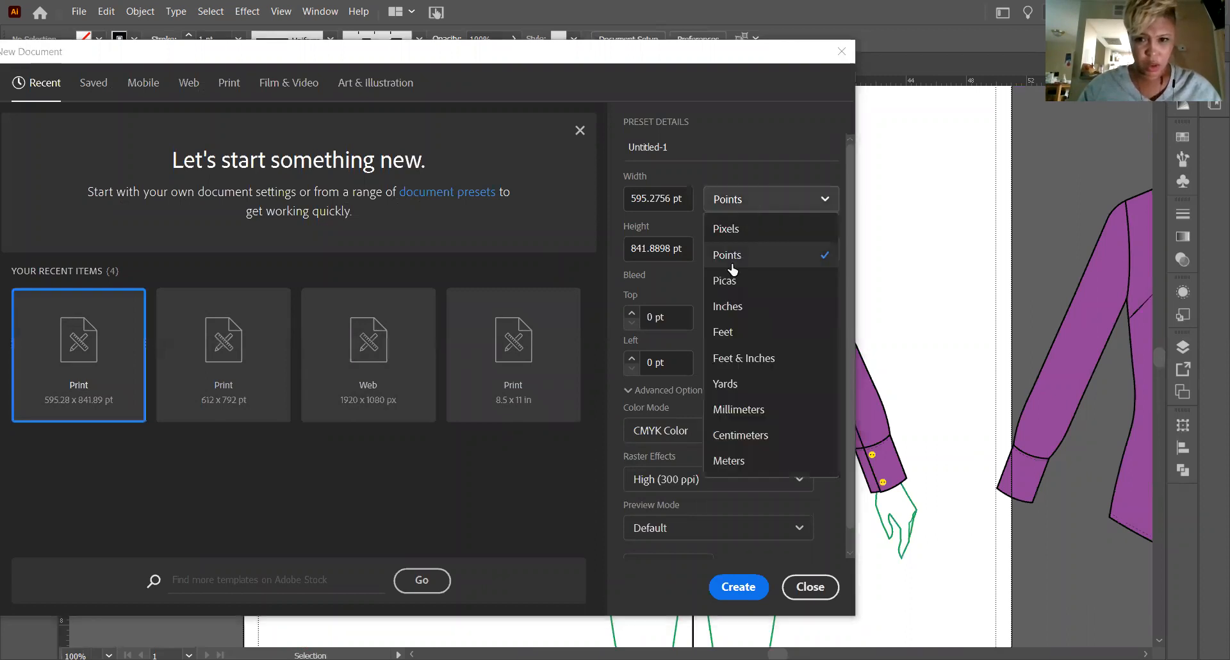
click(727, 306)
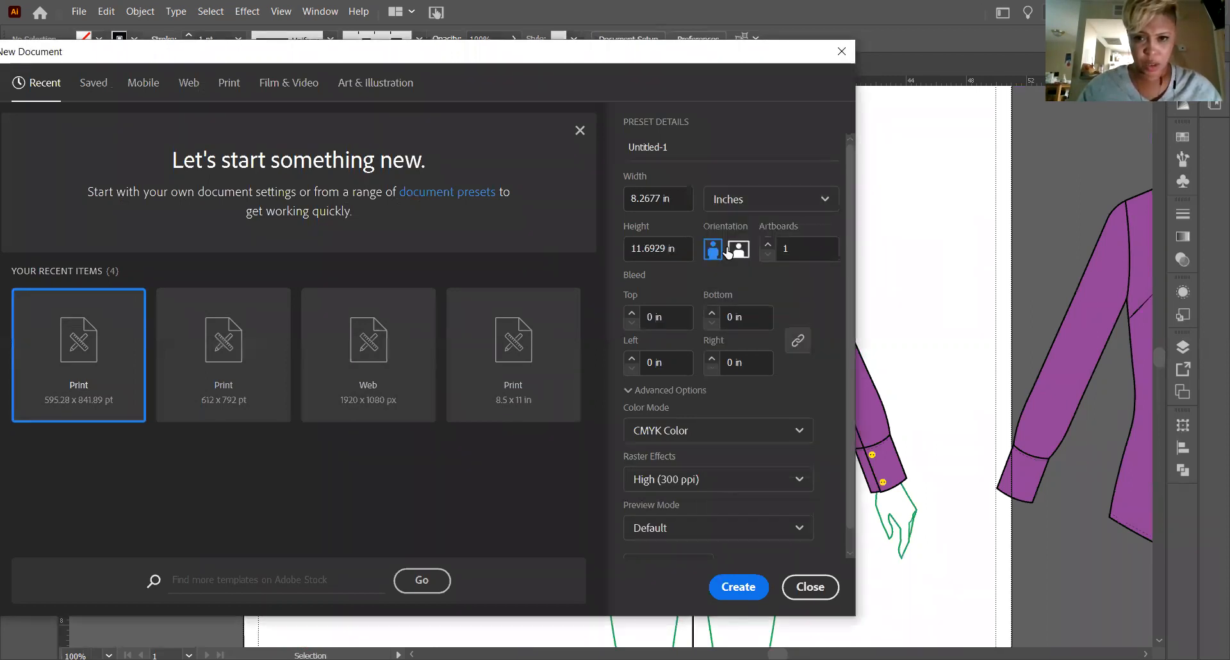
click(739, 249)
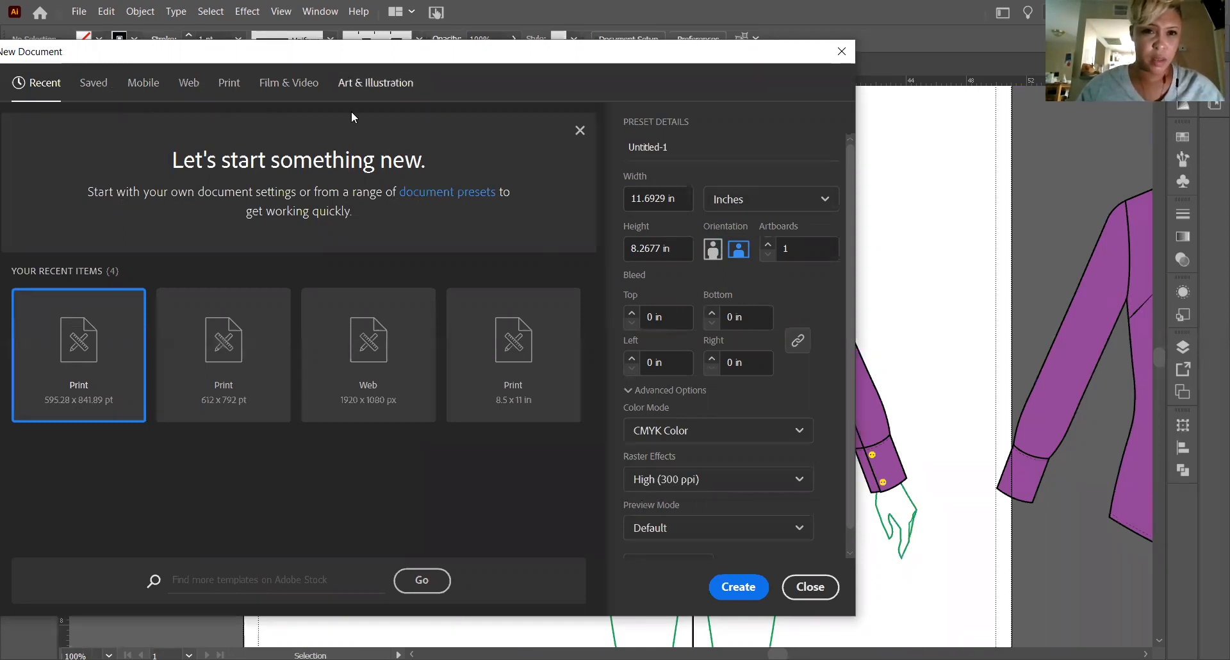
Create a new print document from the Letter preset in landscape orientation, measured in inches at 11 x 8.5 in.
click(375, 83)
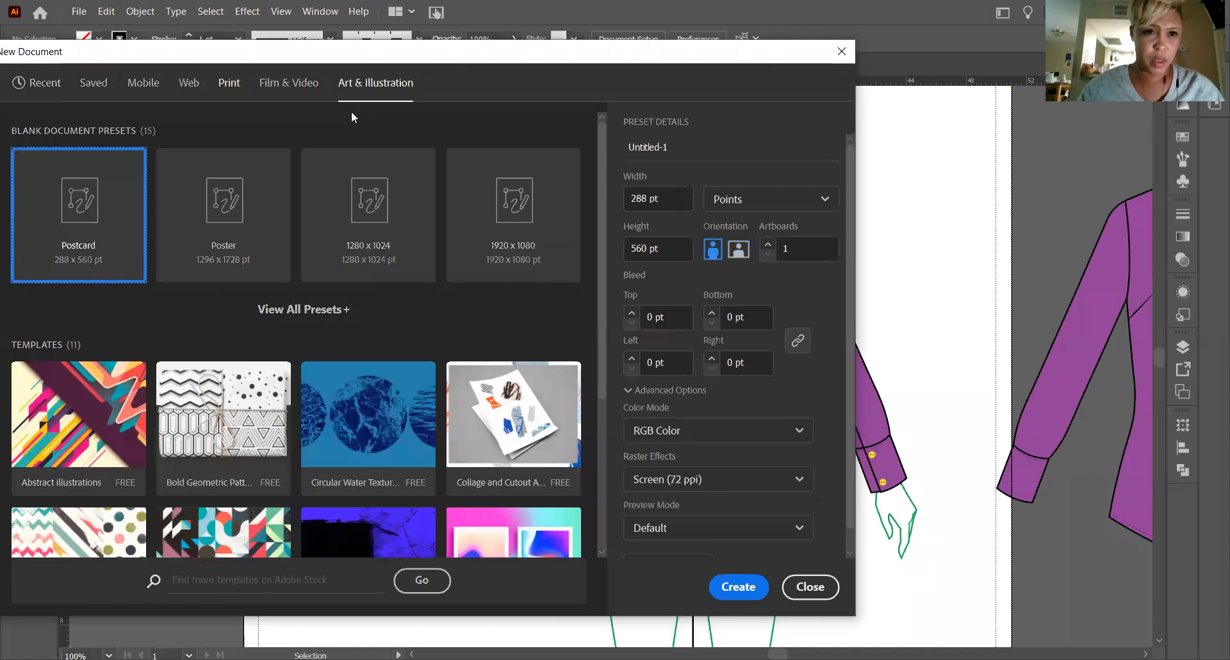
click(229, 84)
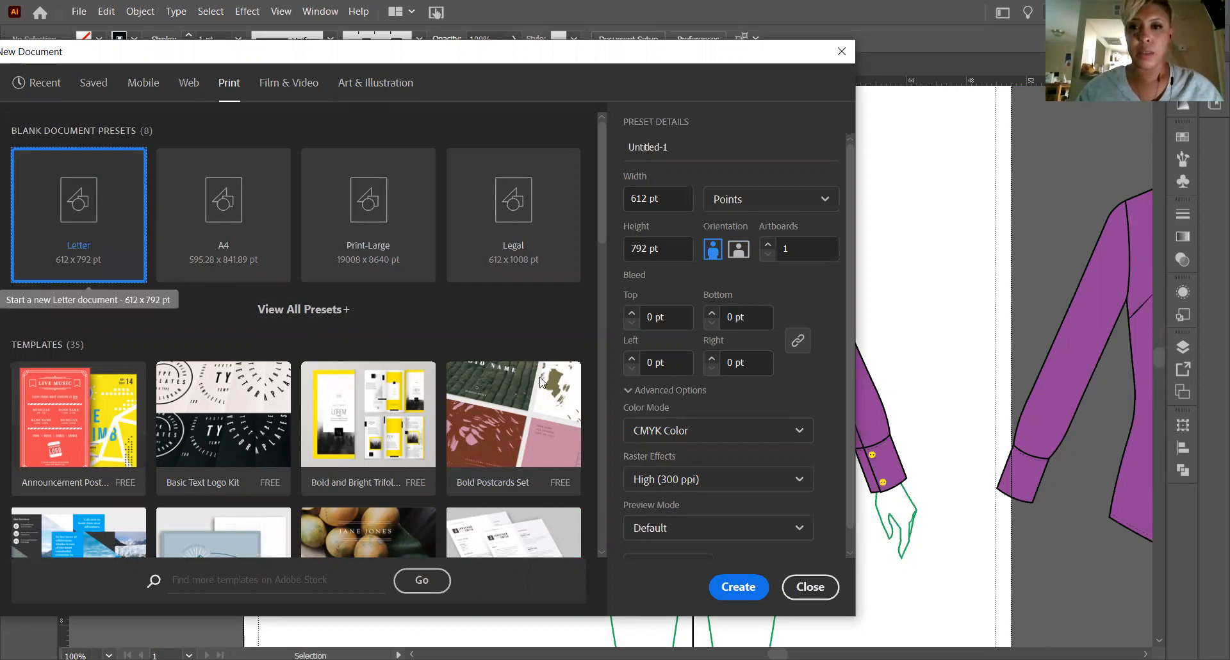
click(739, 253)
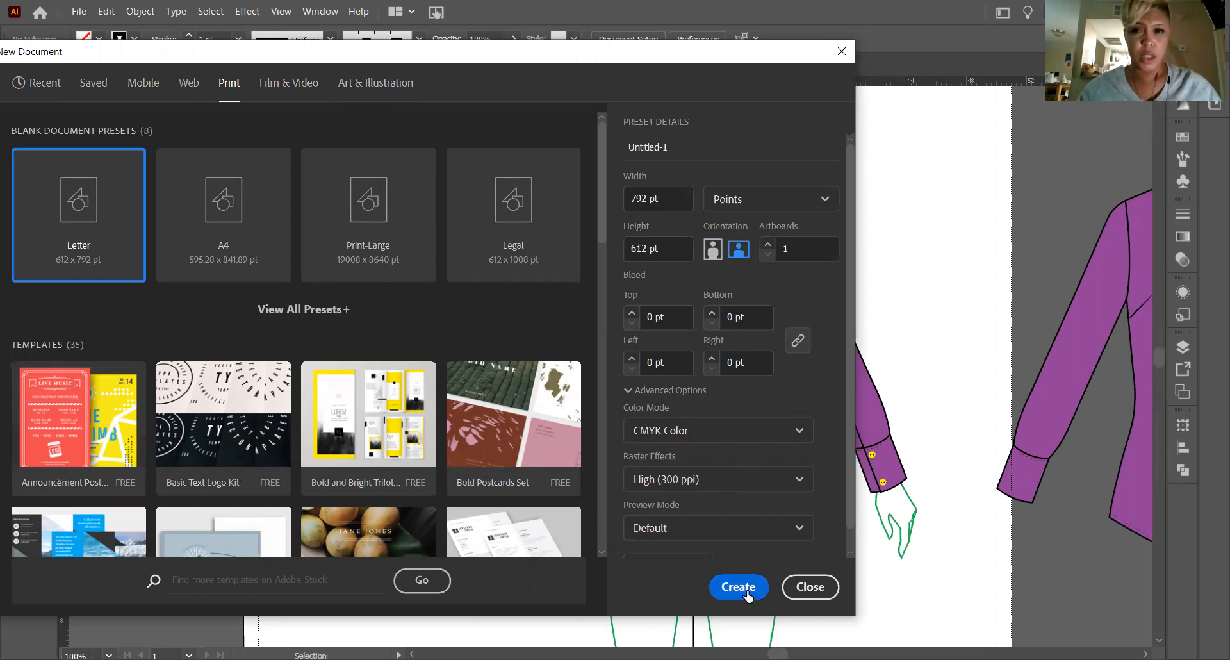
click(757, 201)
click(735, 308)
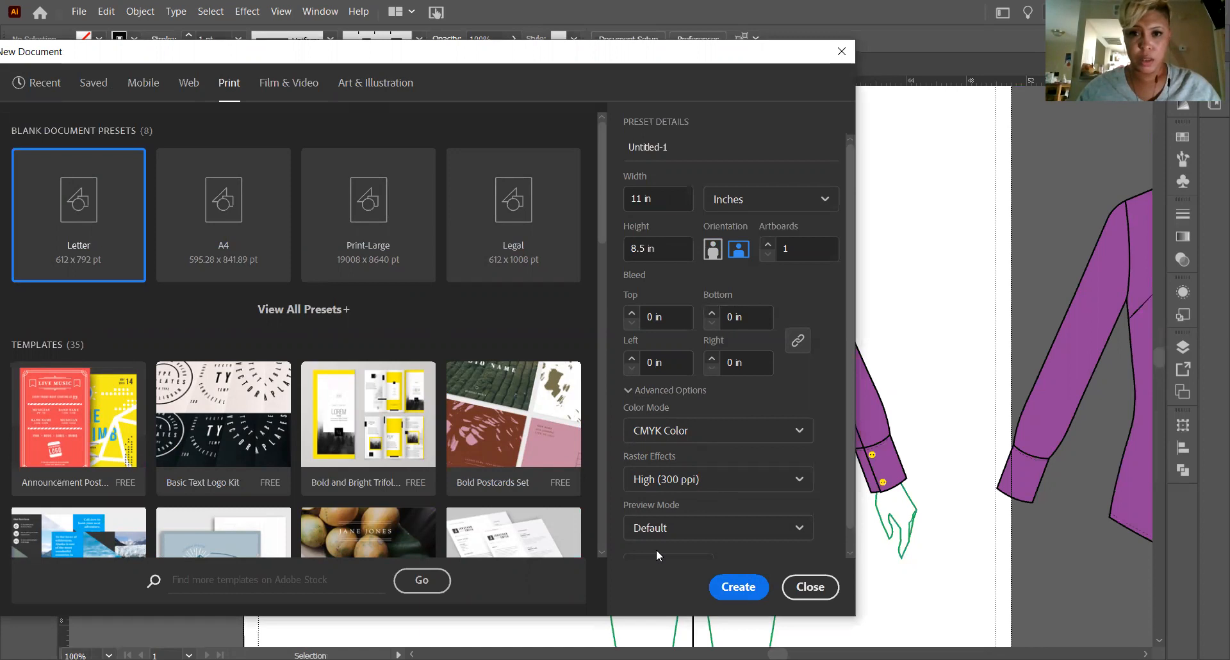
click(757, 586)
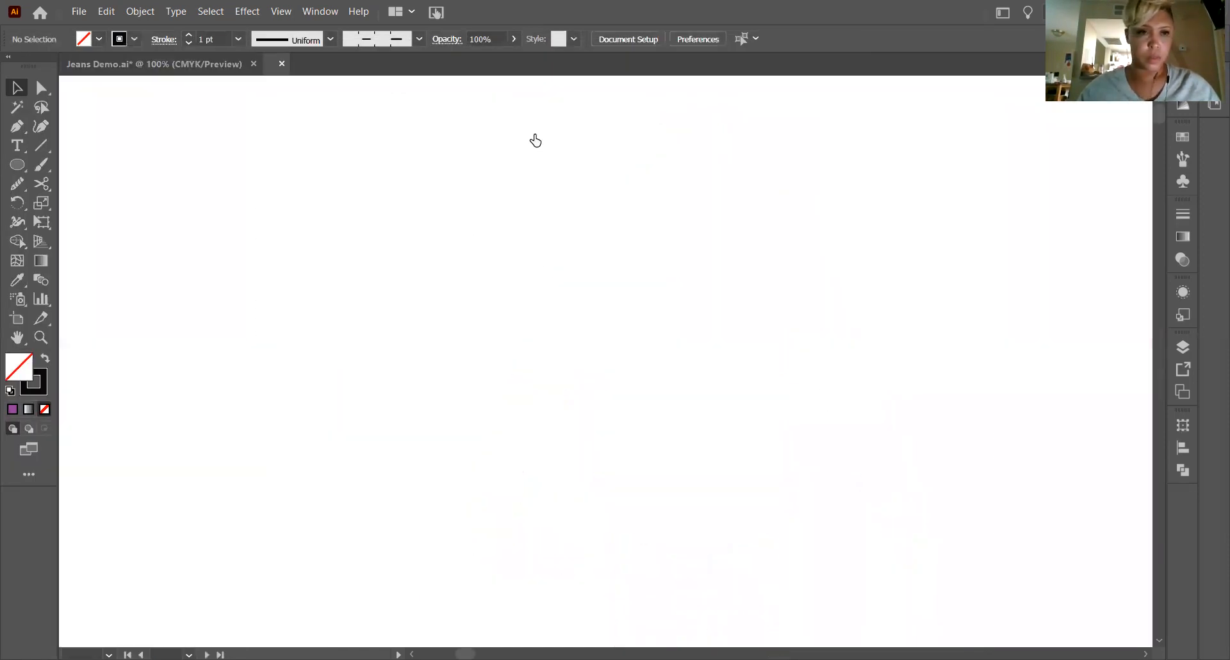
Return to the Jeans Demo.ai document and group all parts of the shirt's back view together.
click(124, 65)
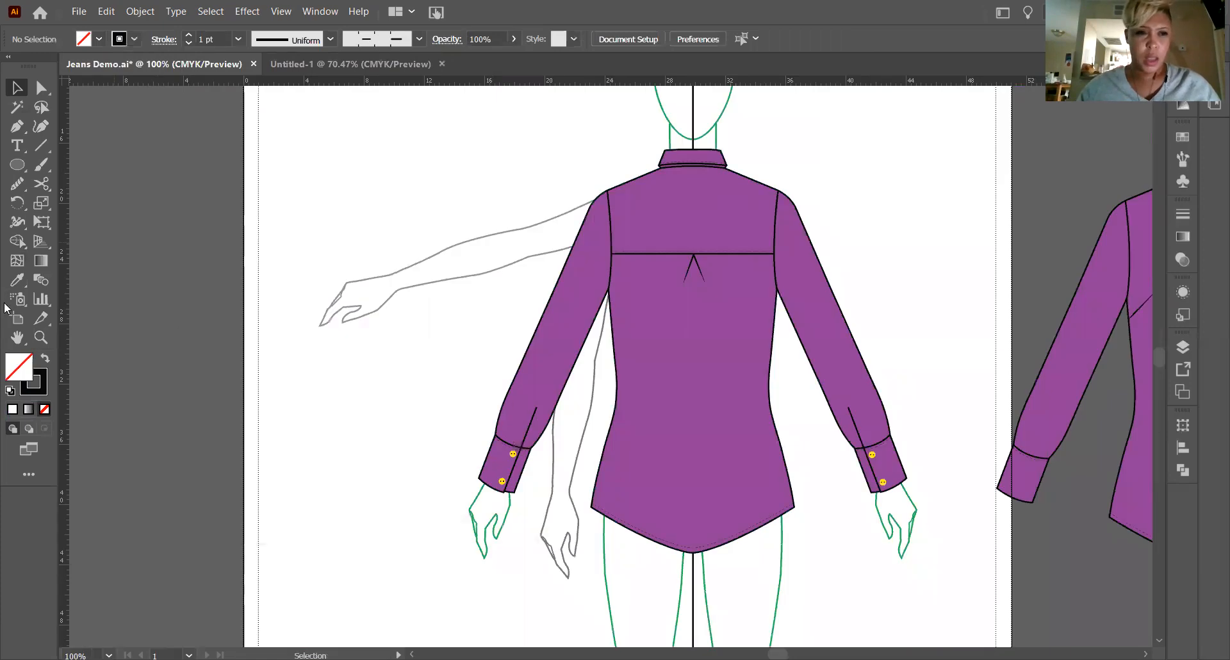
drag(398, 138, 947, 590)
right_click(677, 321)
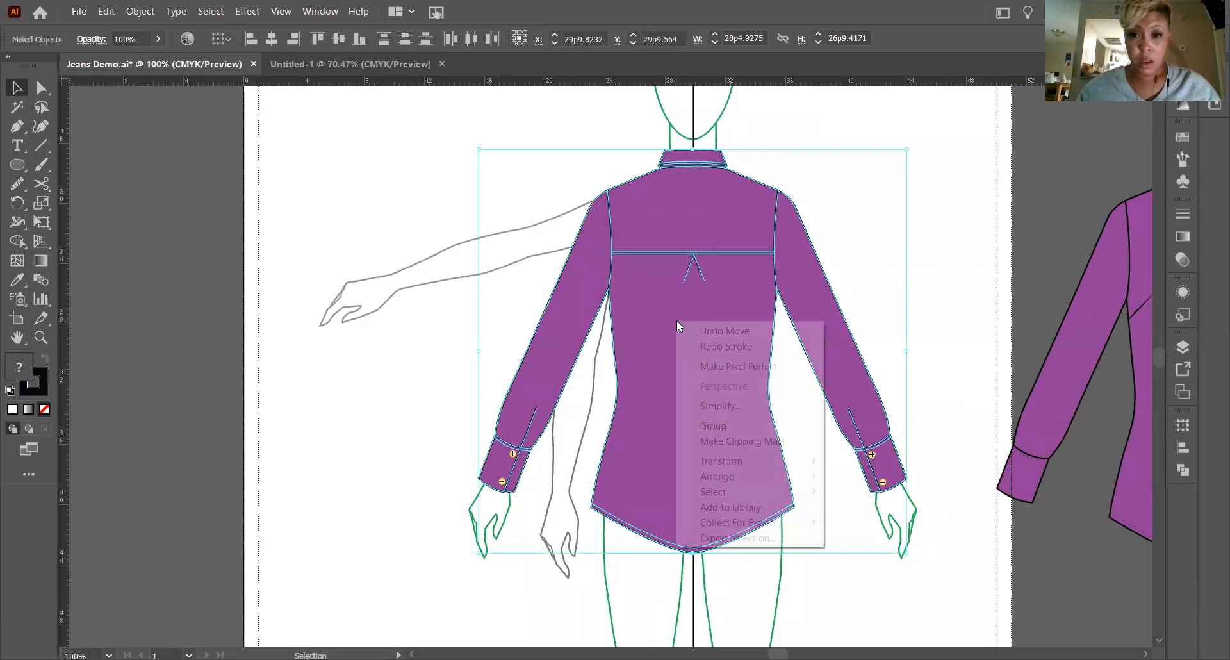
click(746, 430)
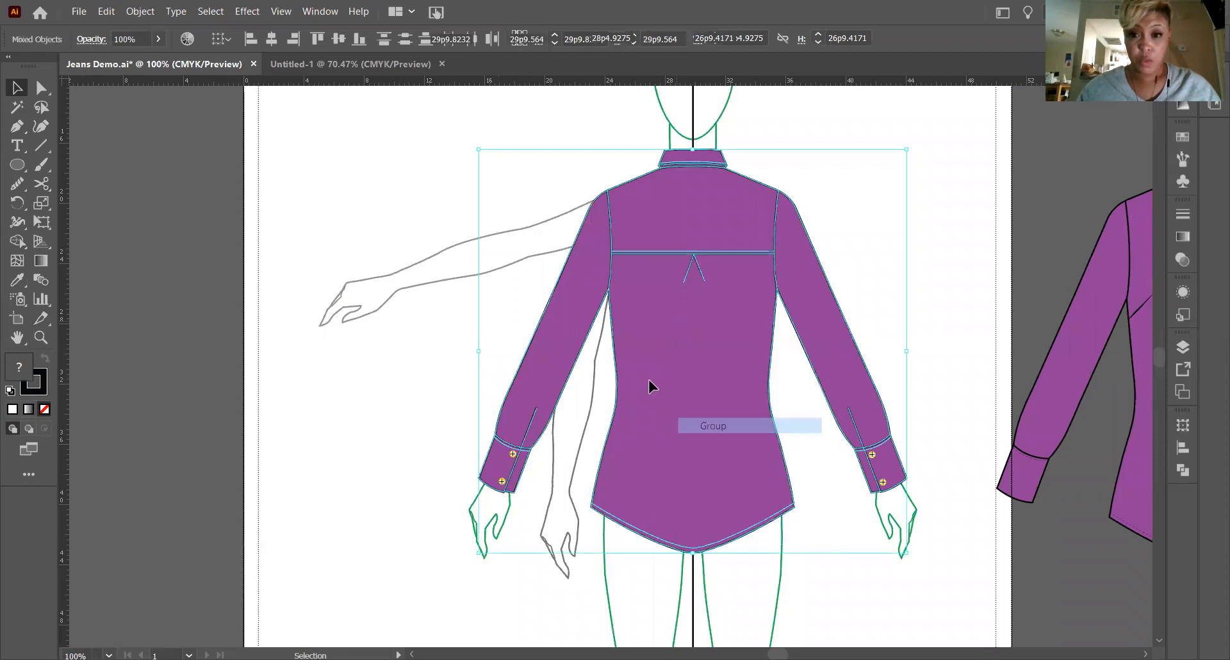
click(444, 339)
Copy the grouped back and front views of the shirt from Jeans Demo.ai onto the new document's artboard.
click(16, 338)
drag(700, 376, 317, 349)
click(17, 88)
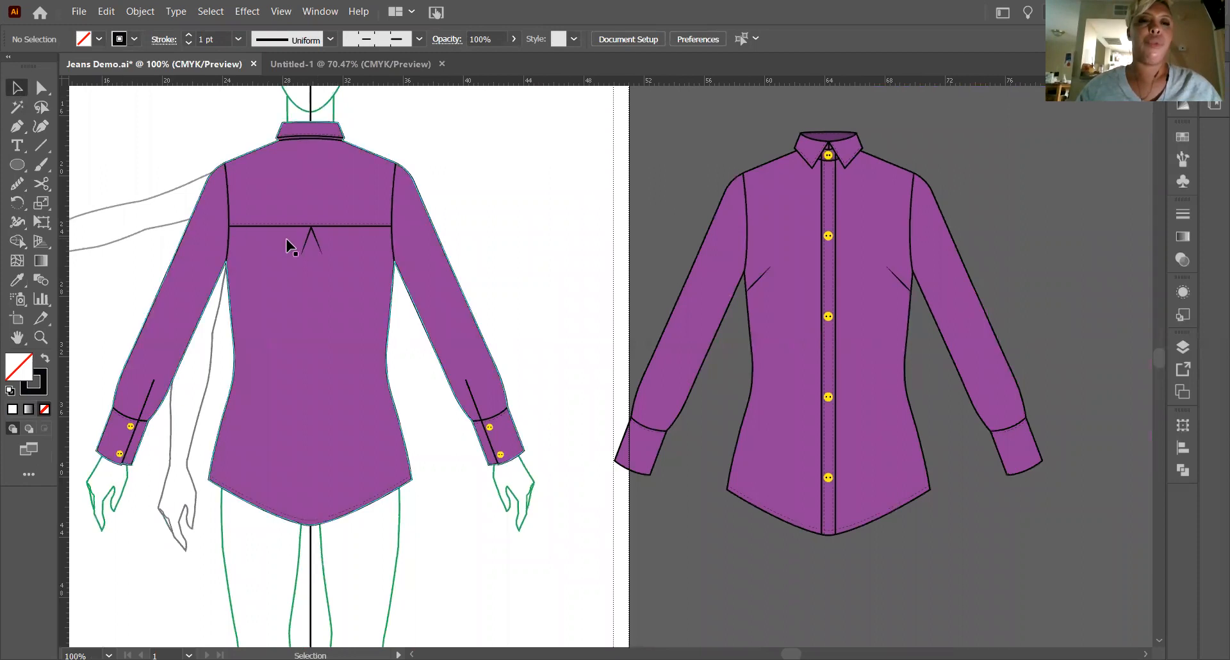
click(297, 252)
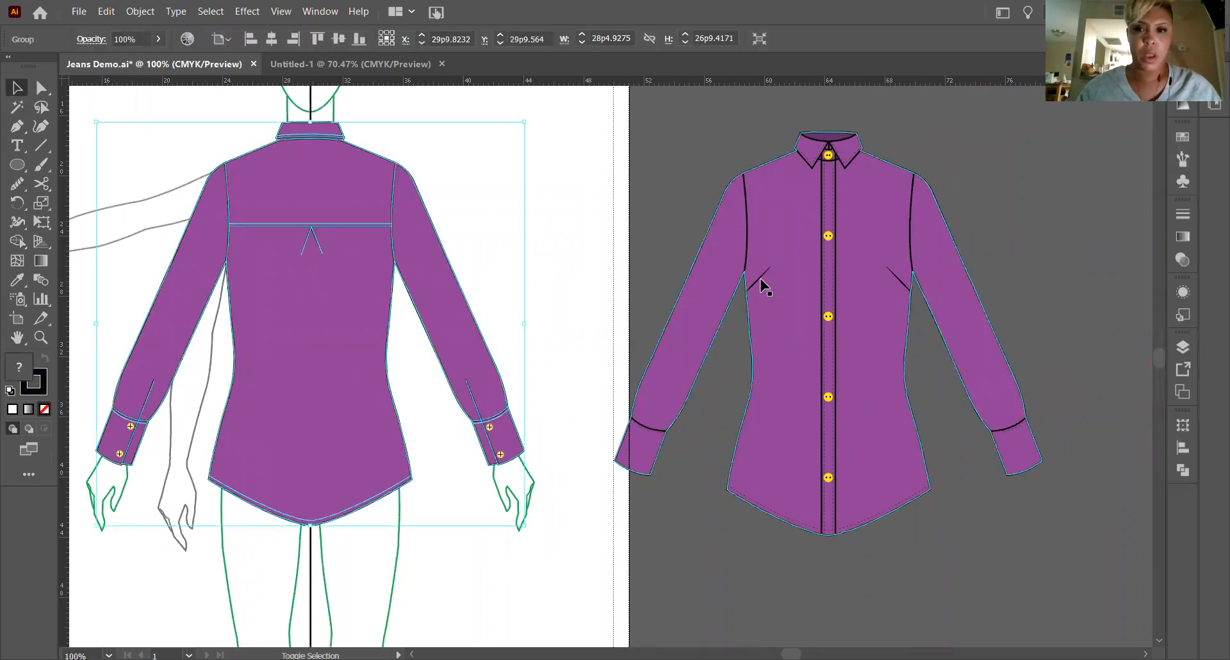
shift+click(787, 242)
mouse_move(788, 243)
mouse_down()
mouse_move(282, 105)
mouse_move(237, 23)
mouse_move(351, 64)
mouse_up()
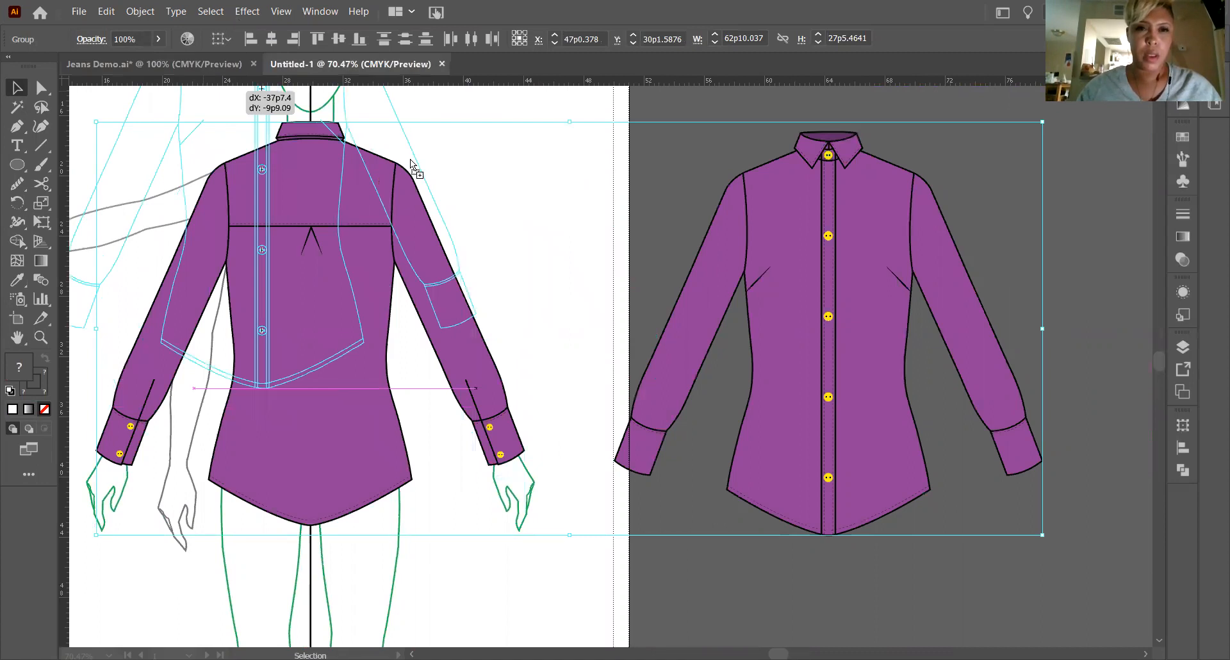
drag(409, 165, 744, 247)
click(172, 218)
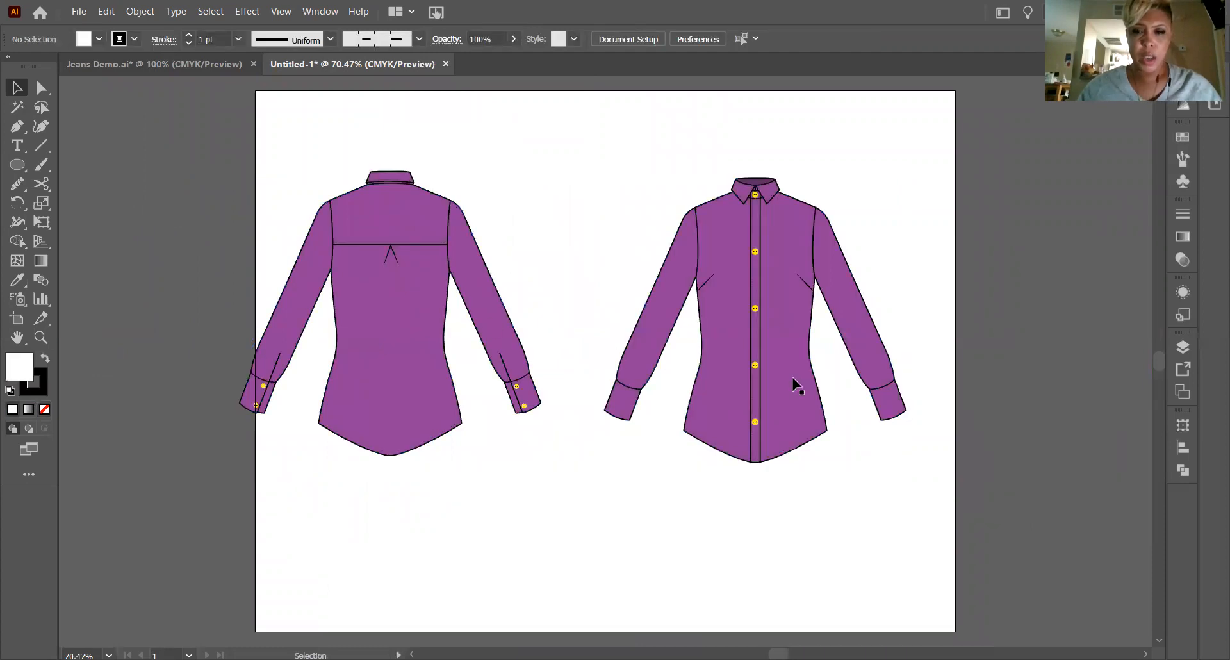
Swap the two shirt views so the front is on the artboard's left half and the back on its right half.
drag(398, 276, 889, 405)
drag(720, 275, 395, 272)
drag(969, 451, 776, 315)
drag(450, 315, 458, 323)
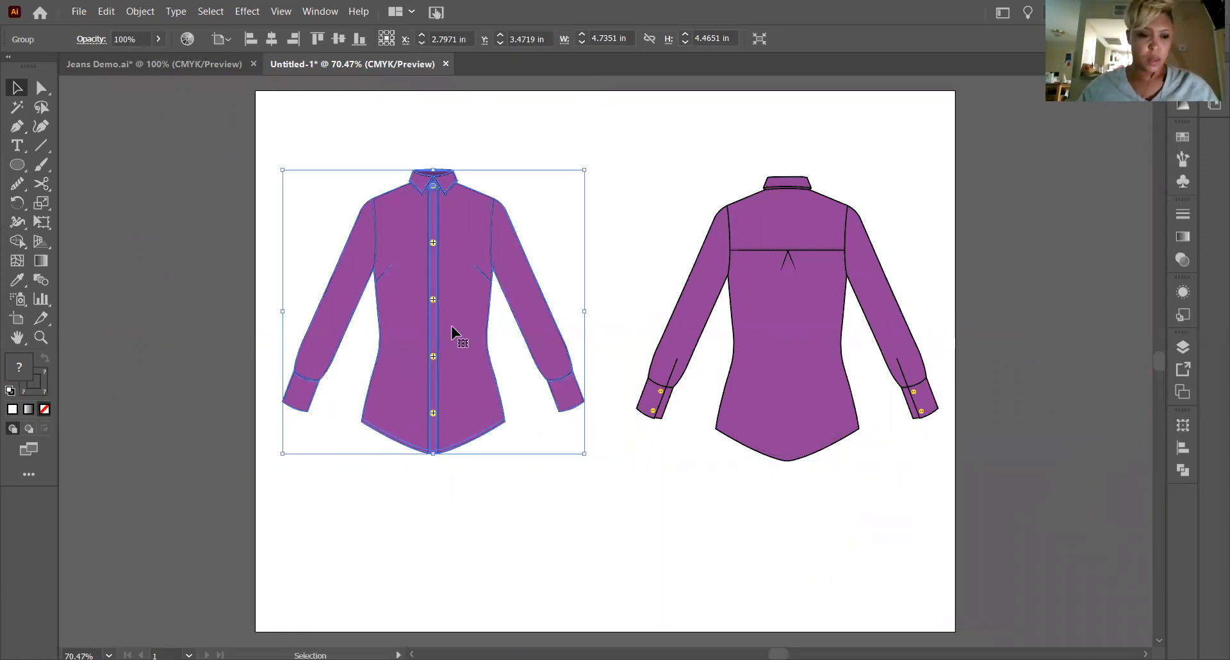
Align the front and back views with each other on their vertical centers.
shift+click(757, 365)
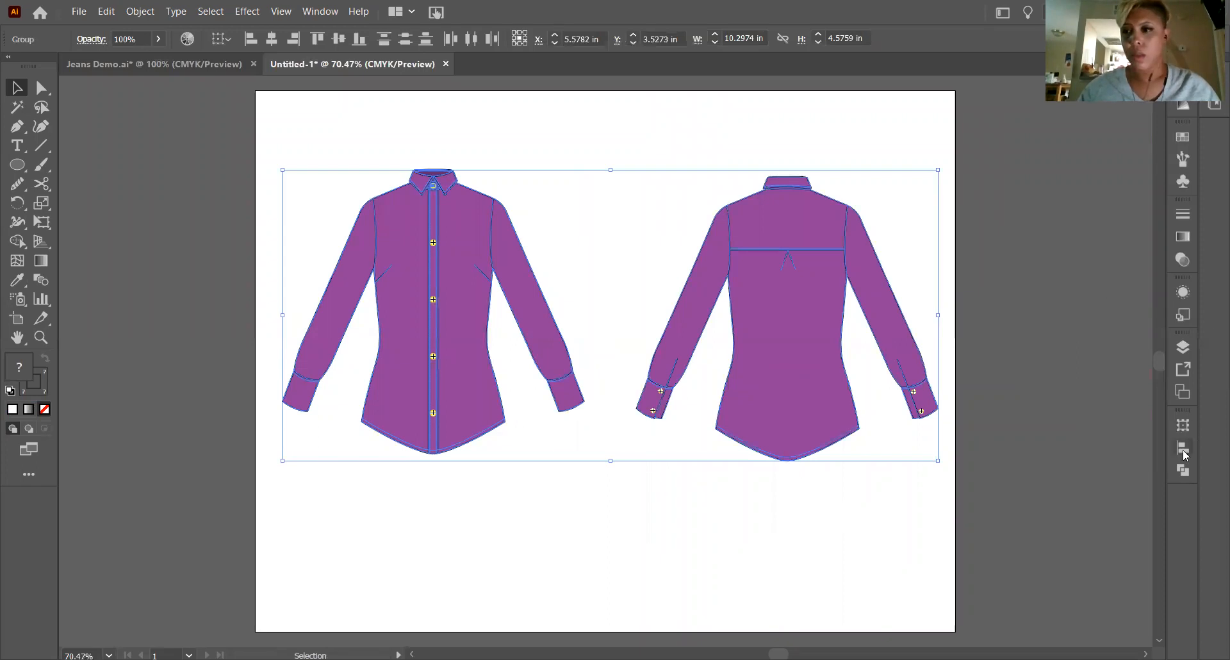
click(148, 248)
click(467, 278)
shift+click(829, 327)
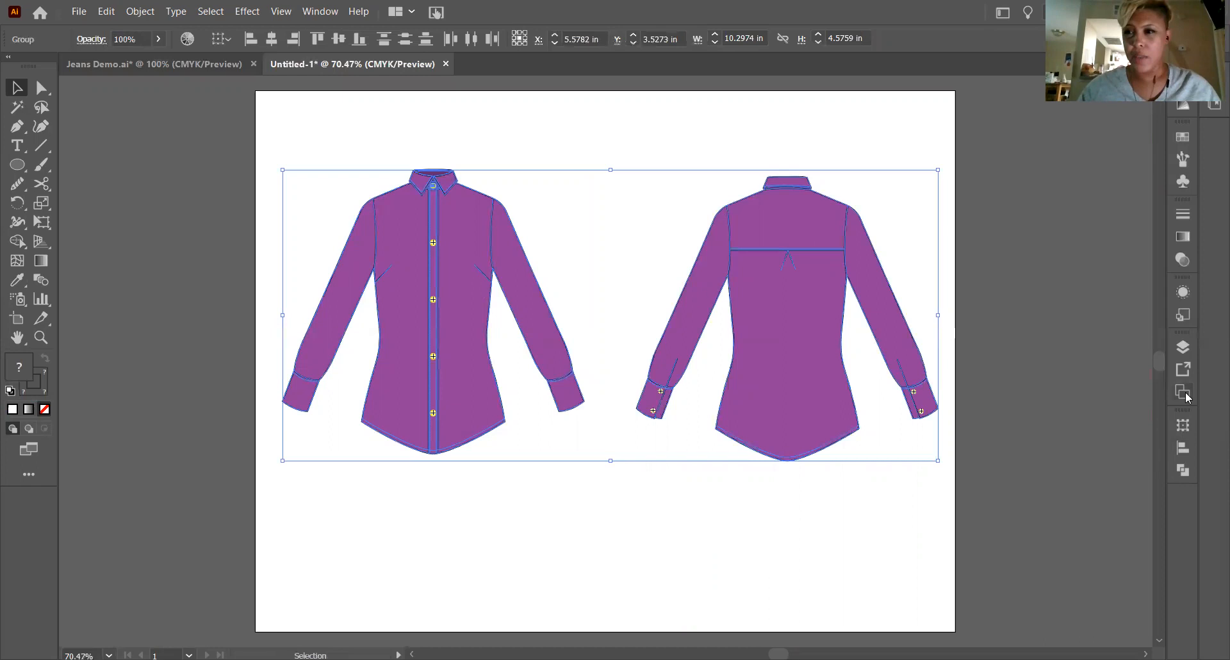
click(1183, 447)
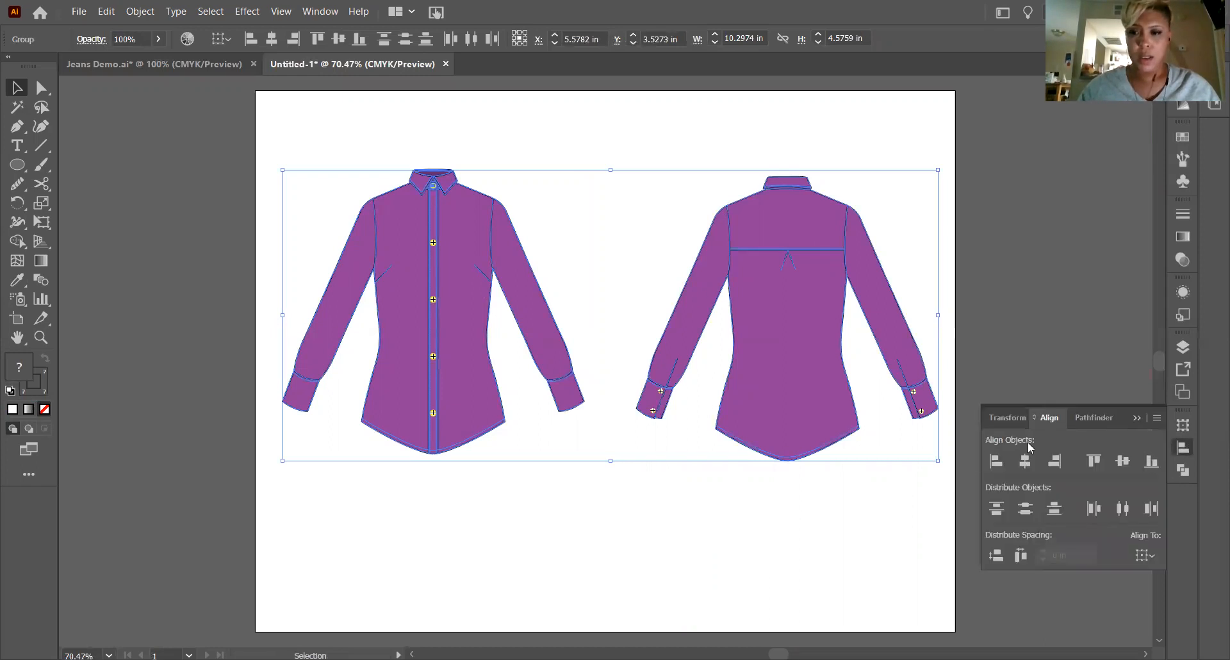
click(1122, 461)
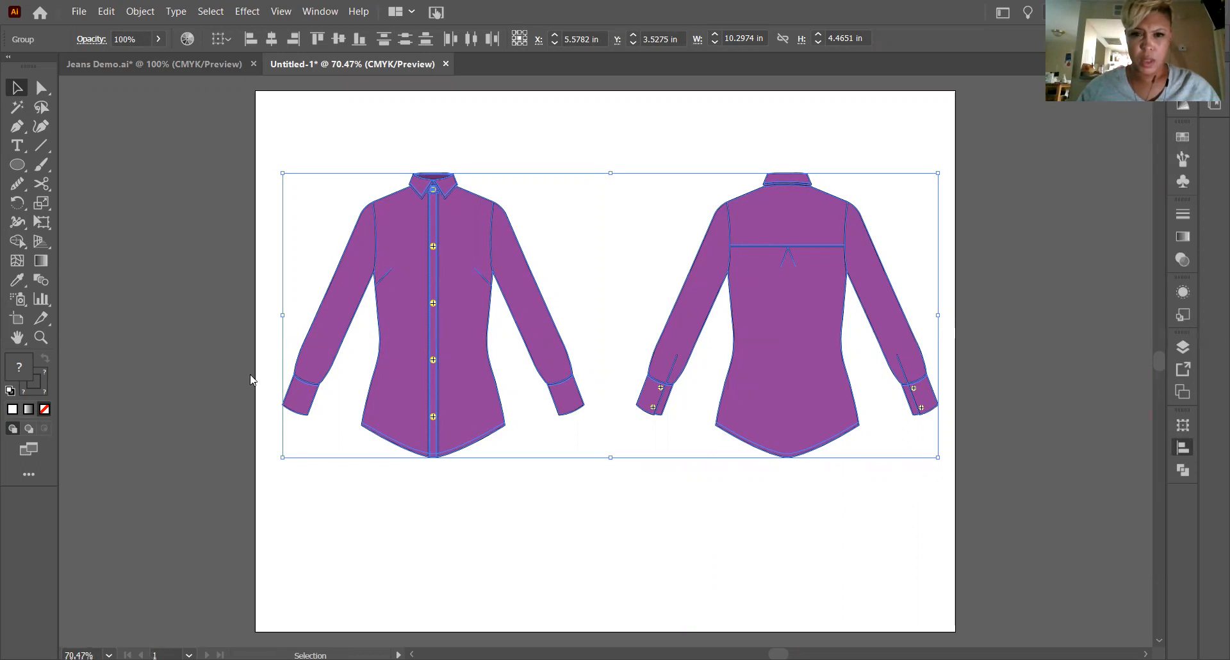
click(191, 350)
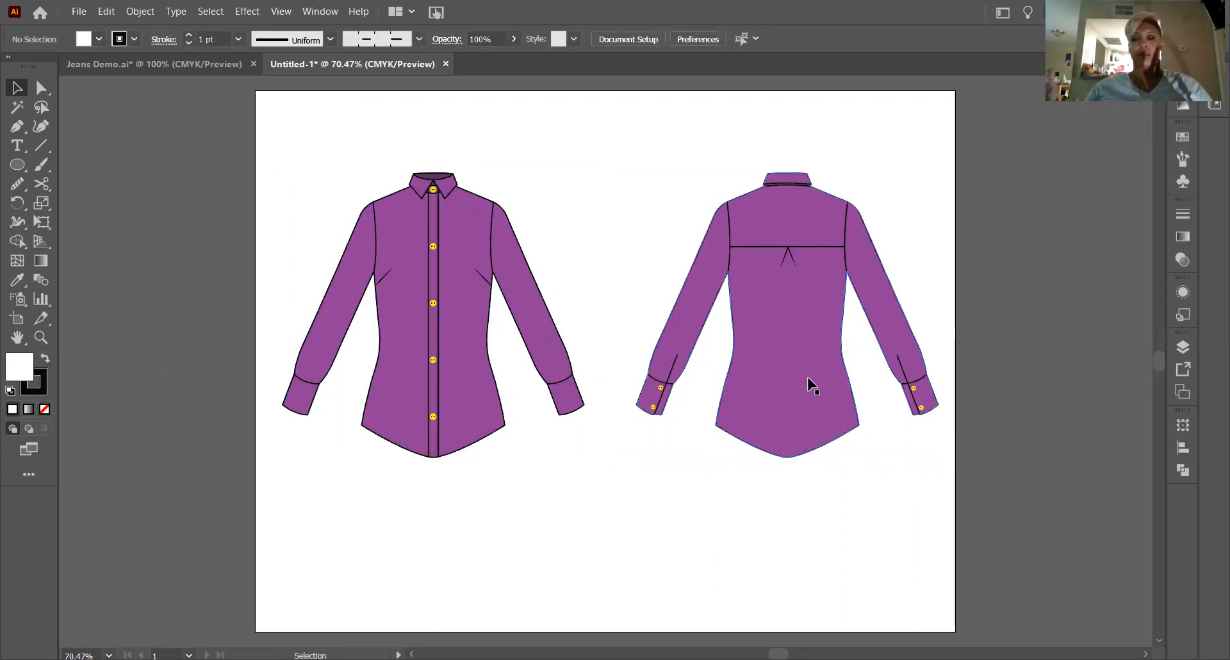
Move both shirt views together slightly lower on the artboard to leave more room above them.
click(426, 236)
shift+click(756, 263)
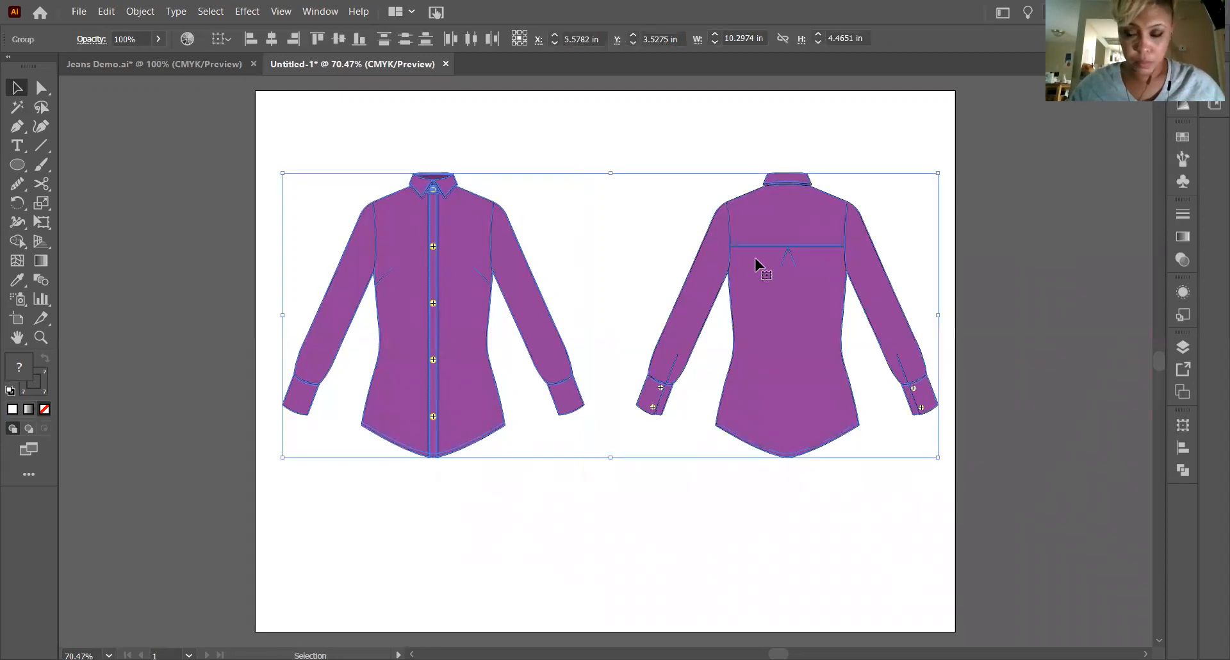
drag(754, 259, 759, 293)
click(18, 145)
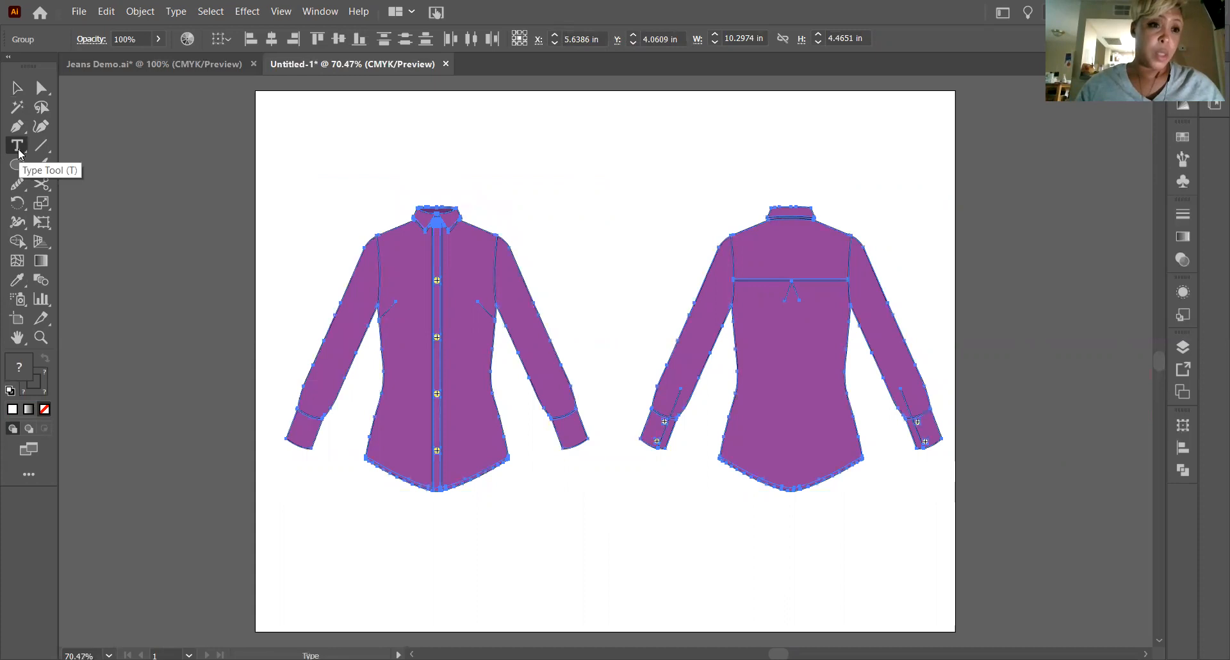
click(17, 88)
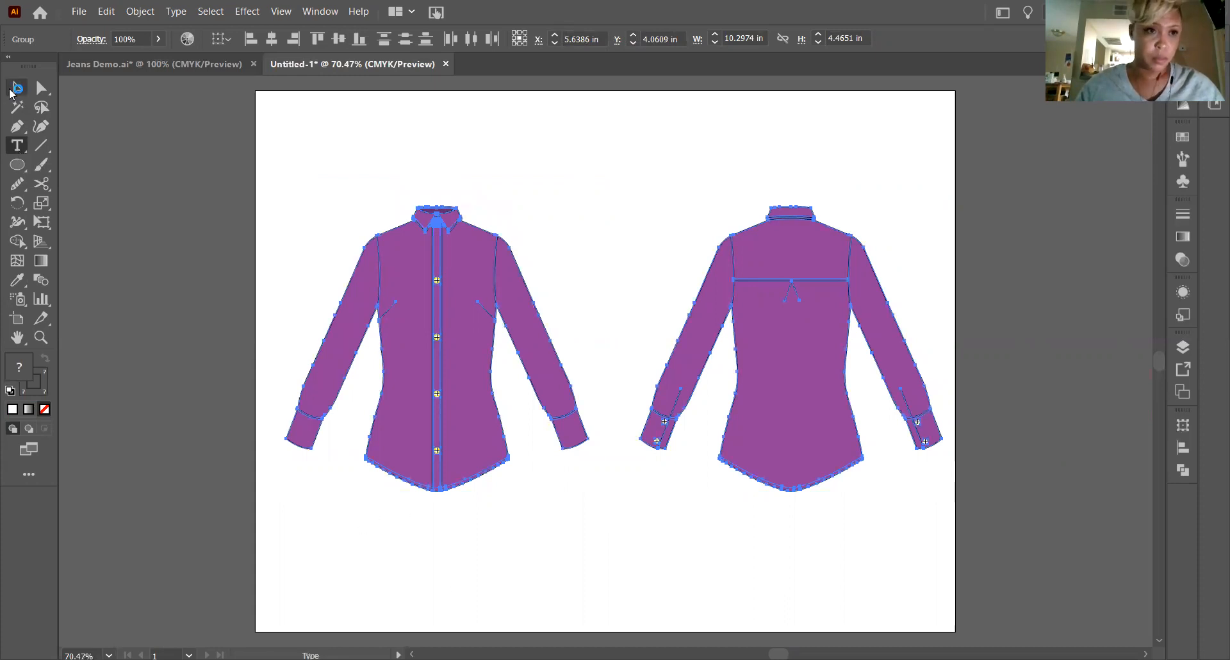
click(143, 210)
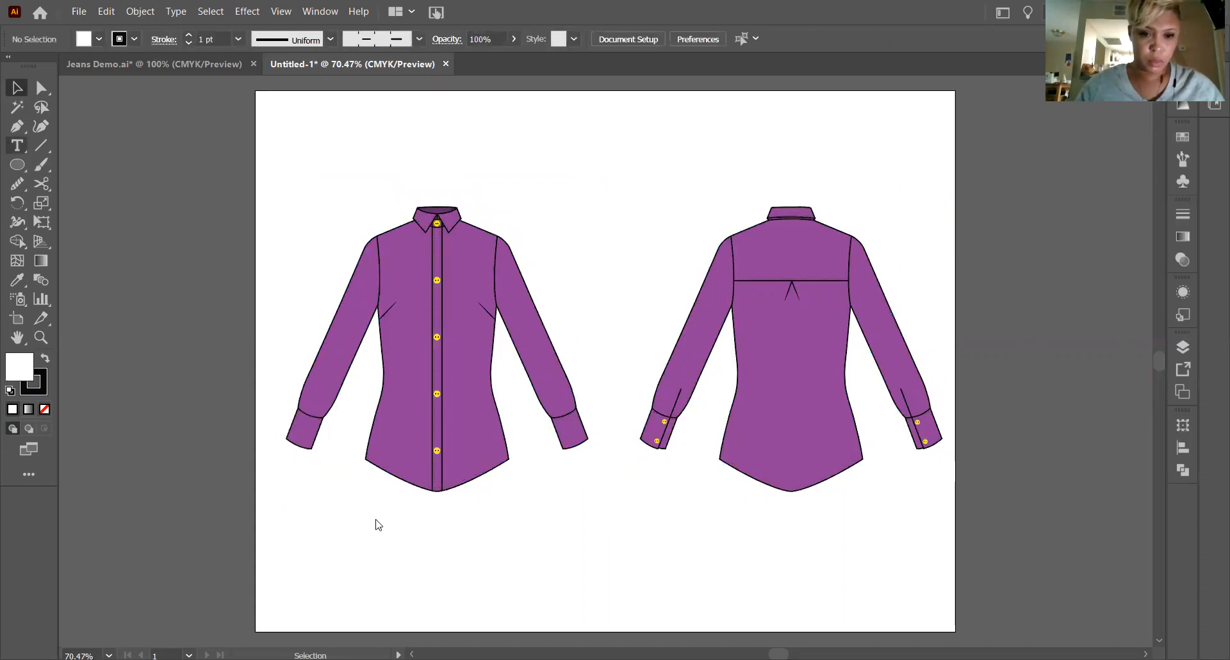
Add a text box reading "Front" directly below the shirt's front view.
key(t)
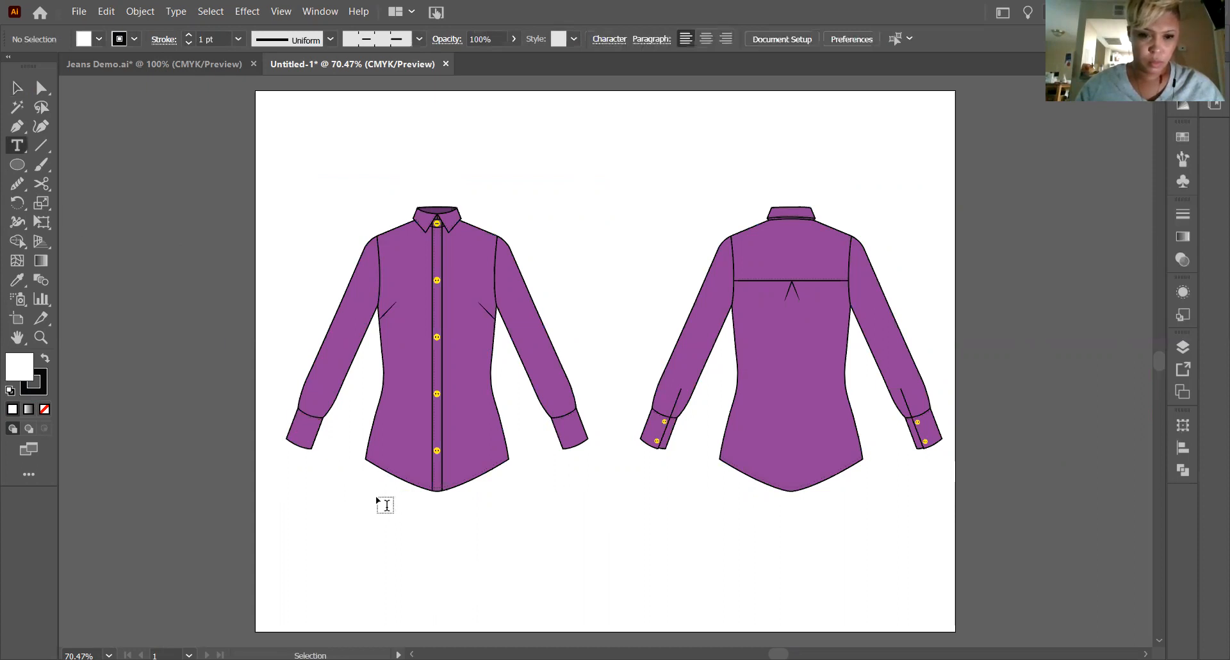
drag(379, 497, 487, 533)
text(Front)
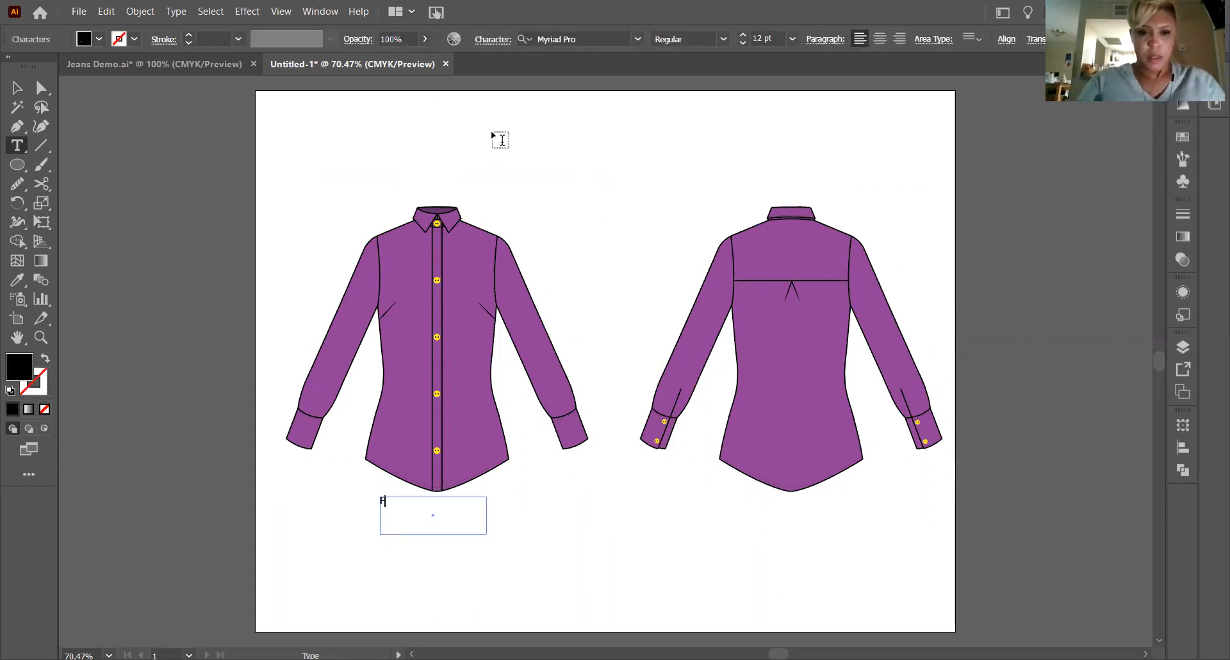
click(17, 88)
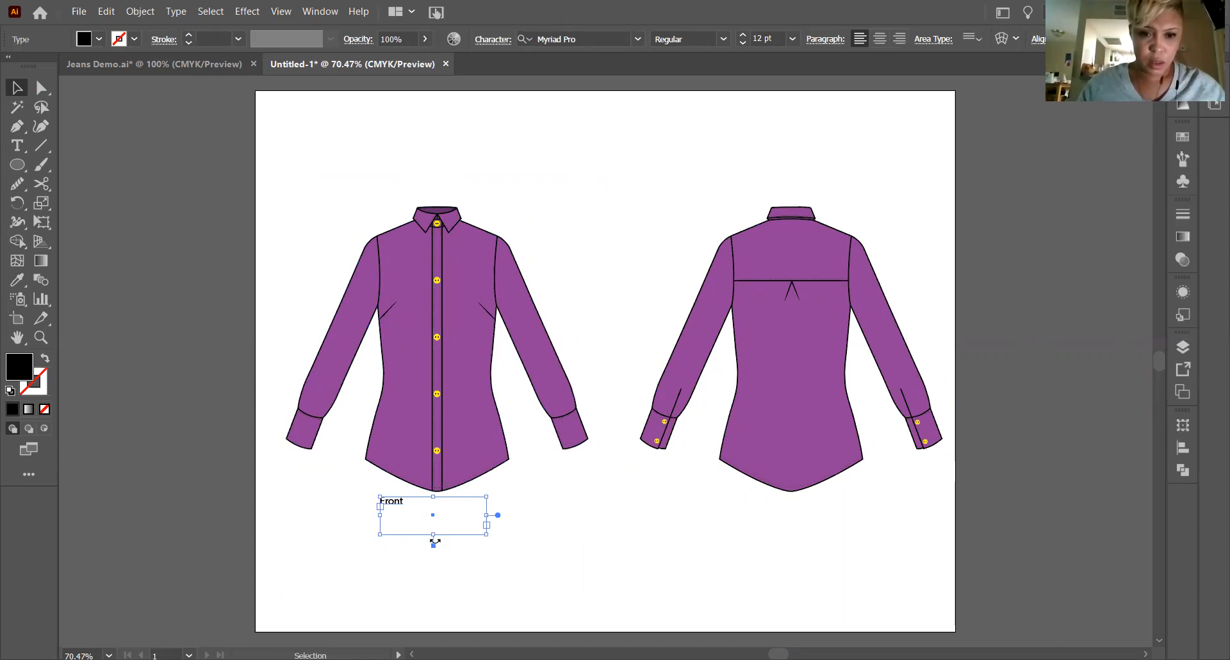
Enlarge the text of the "Front" label to 19 pt.
double_click(393, 504)
double_click(392, 502)
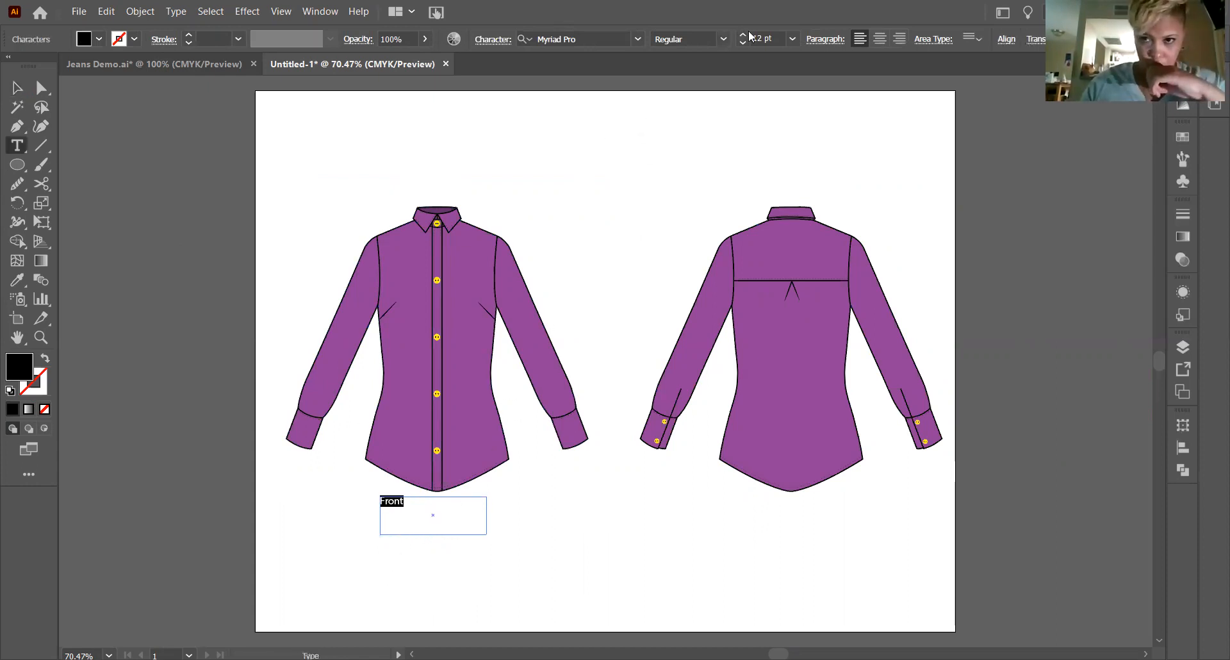
scroll(748, 32, up, 6)
scroll(750, 36, up, 3)
scroll(749, 35, up, 1)
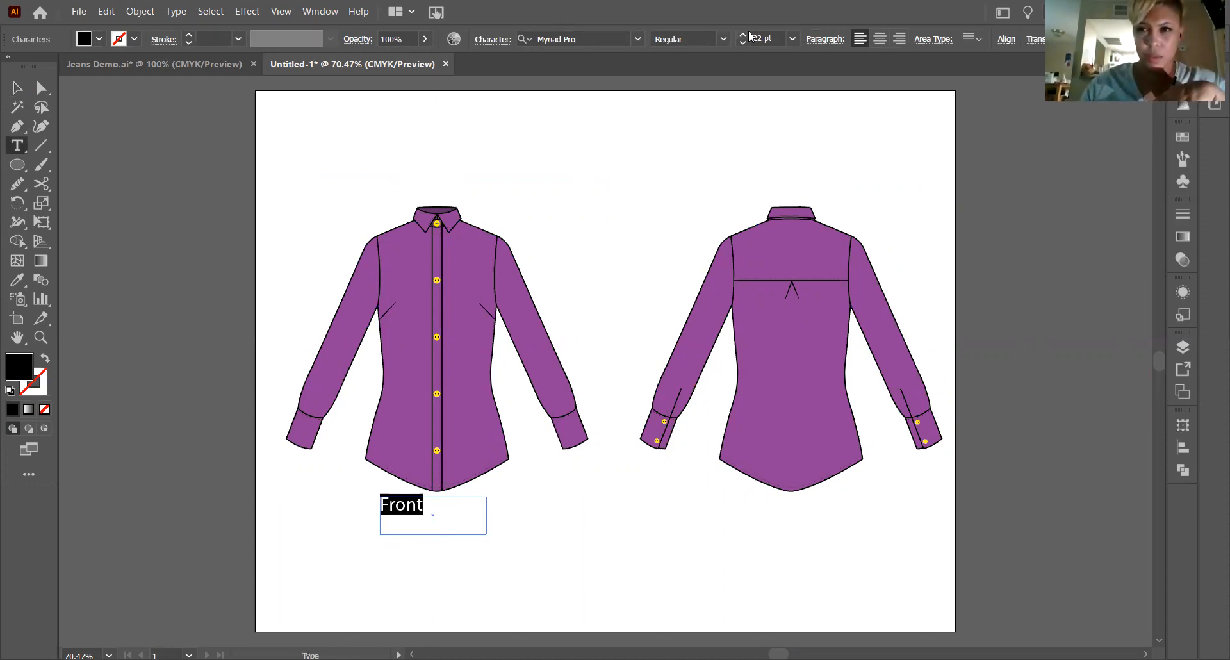
scroll(749, 36, down, 2)
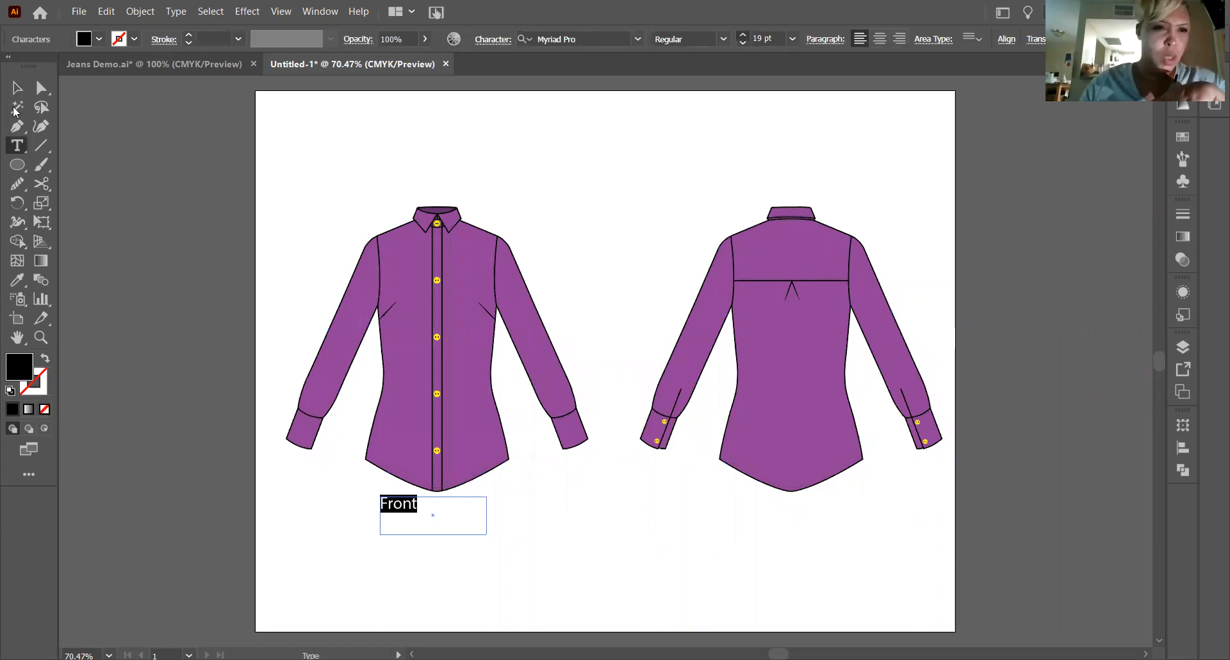
key(Escape)
Place a copy of the "Front" label below the back view and nudge it down roughly level with the original.
drag(487, 519, 791, 509)
click(429, 596)
click(802, 562)
click(796, 522)
key(Delete)
click(800, 510)
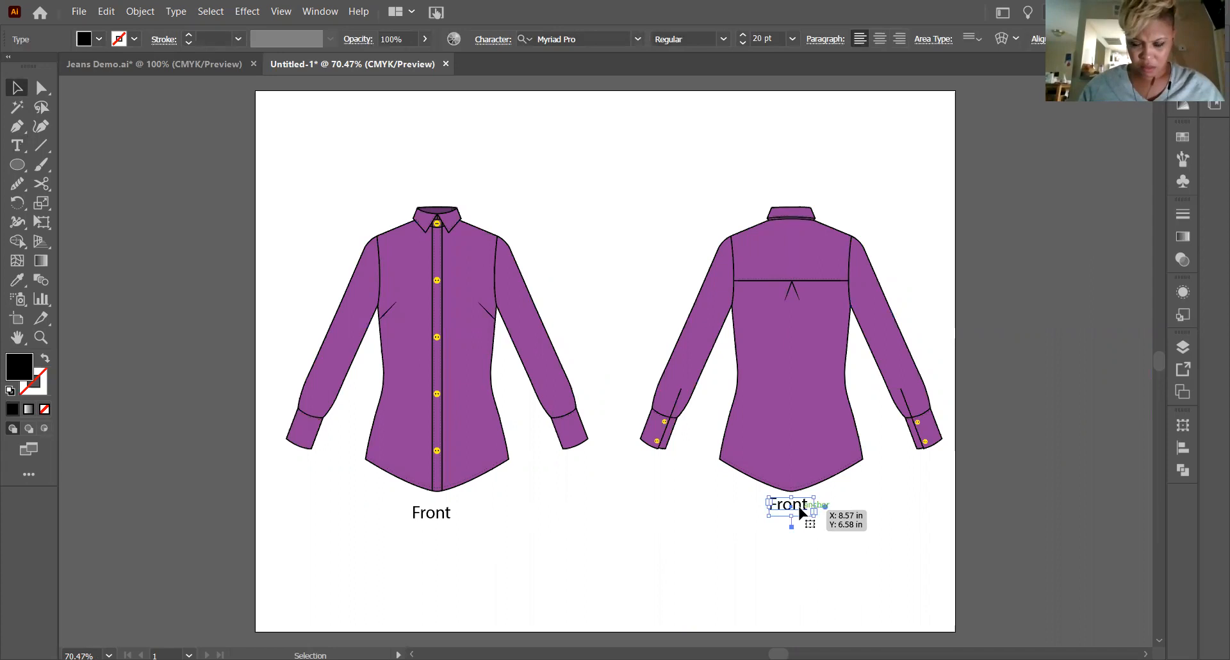
key(Down)
key(Down)
key(Down)
key(Down)
key(Down)
key(Down)
key(Down)
key(Down)
key(Down)
key(Down)
key(Down)
key(Down)
key(Down)
key(Down)
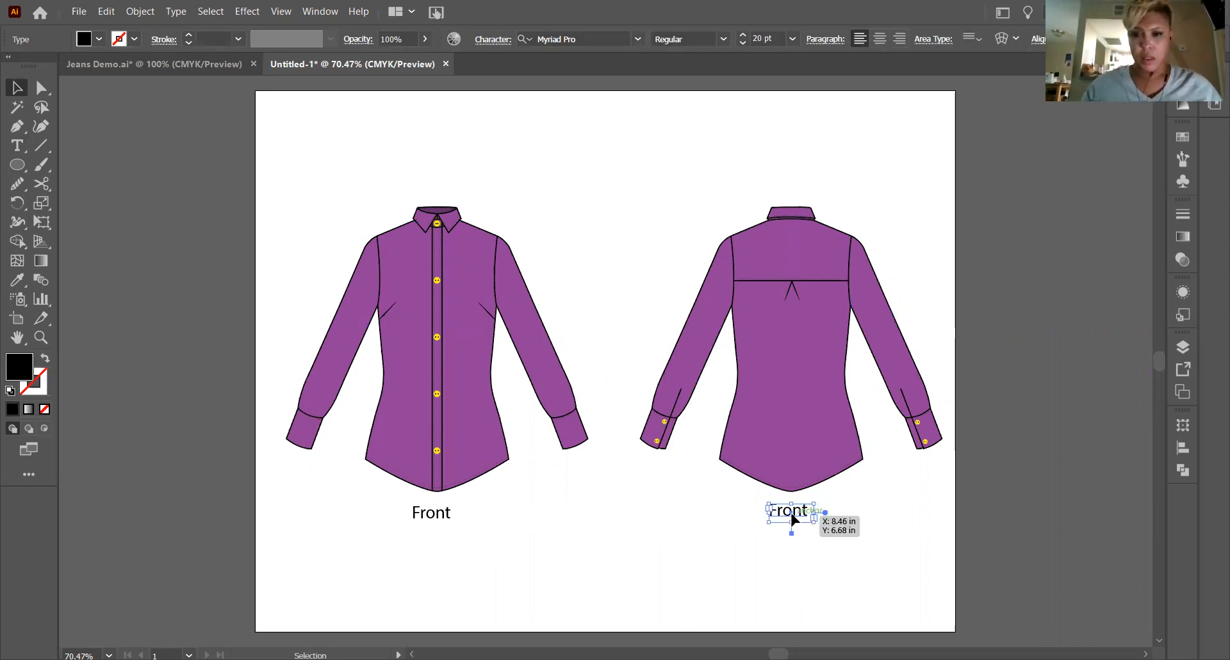
Change the text of the label below the back view to "Back".
double_click(791, 520)
double_click(794, 516)
text(Back)
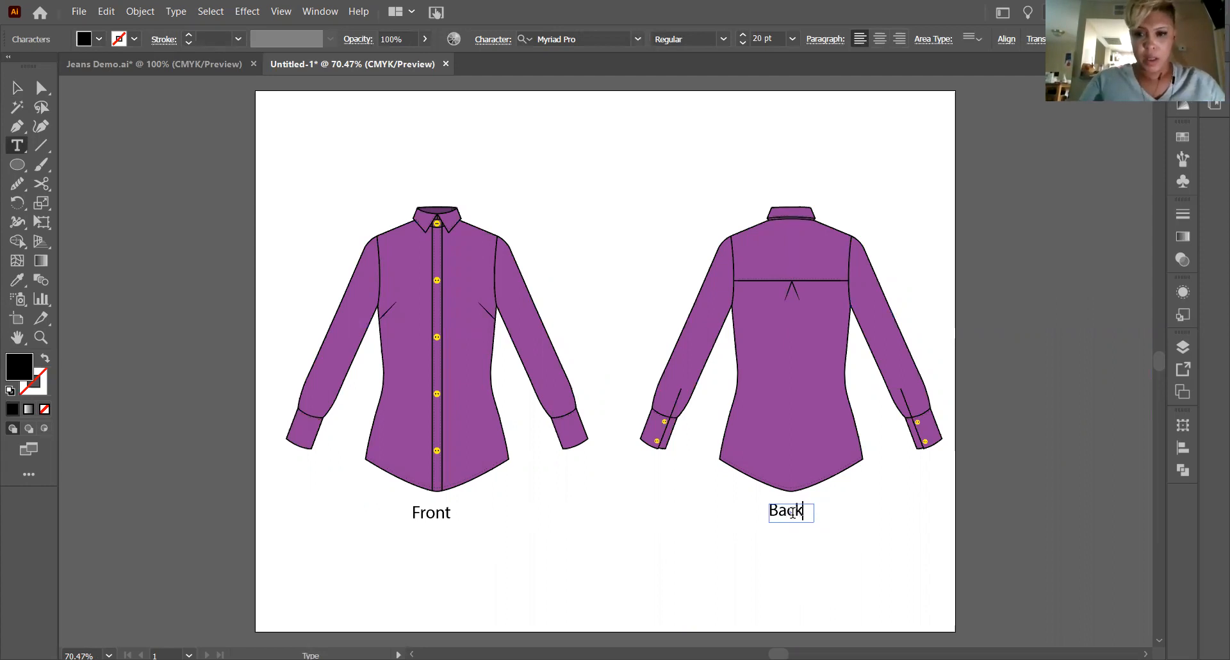
click(796, 570)
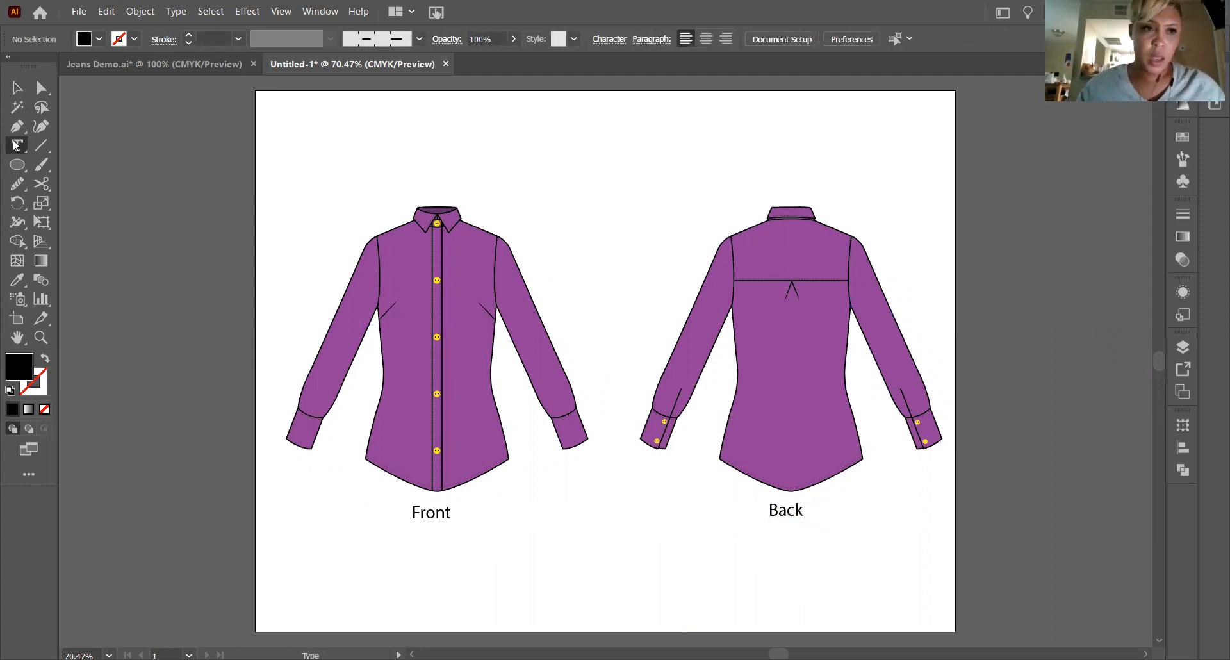
Add a wide text box above both shirt views containing the title "Button Down Shirt".
scroll(173, 316, up, 2)
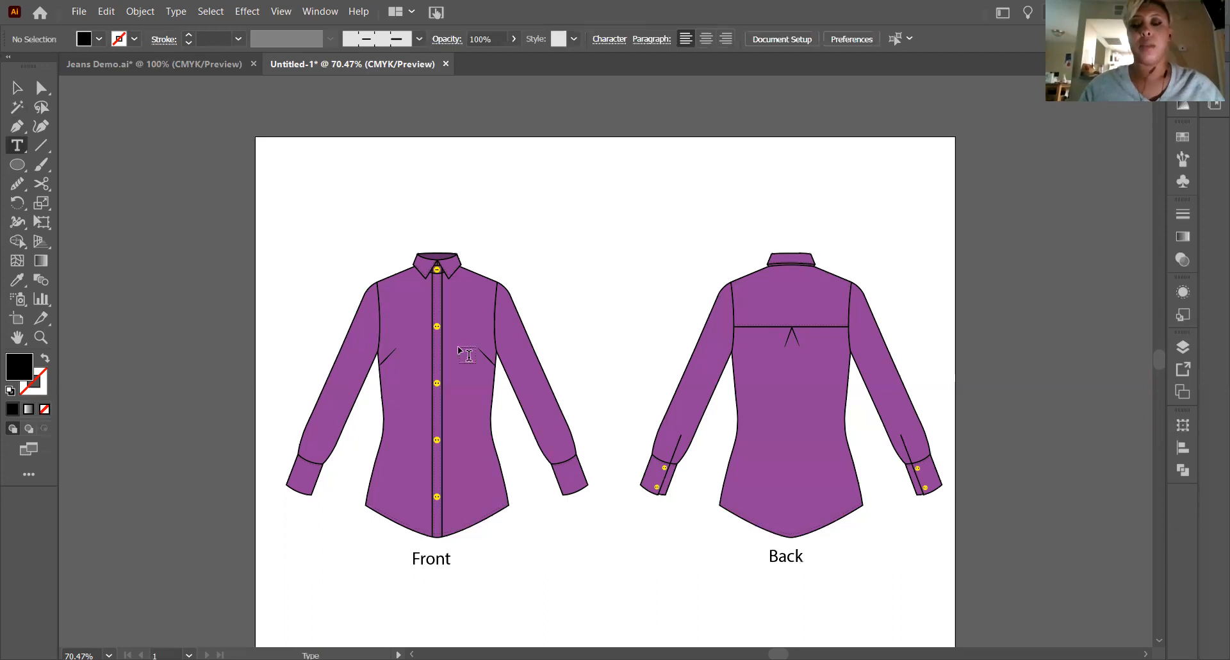
drag(382, 158, 879, 225)
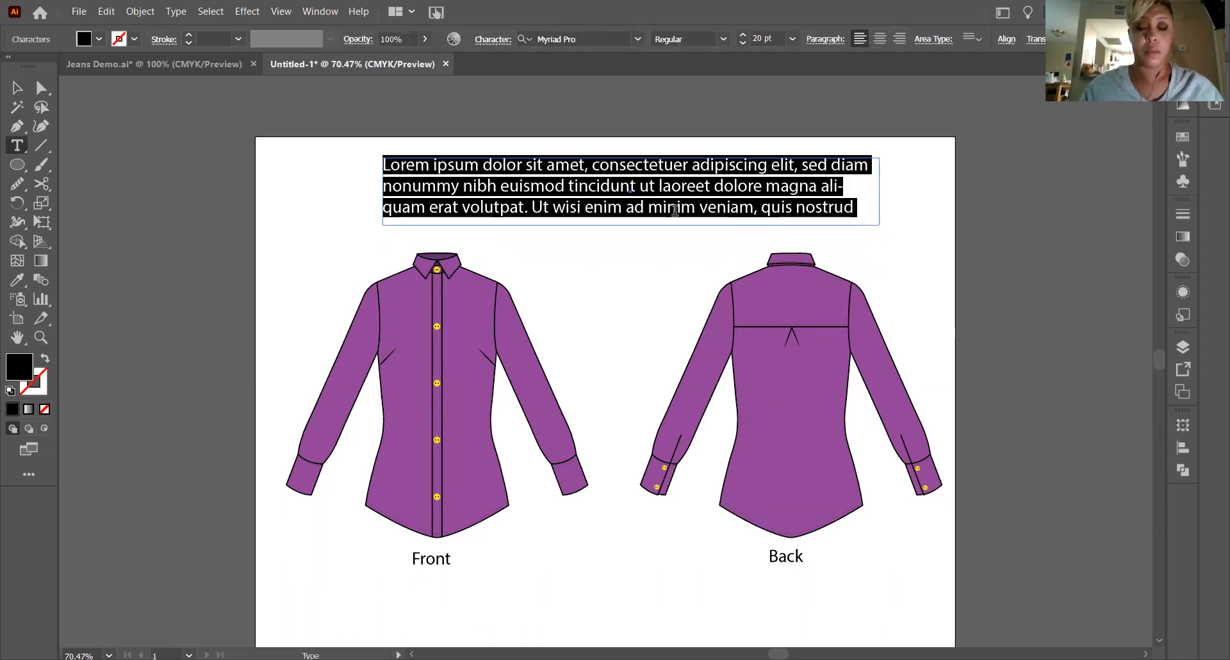
text(Button Down Shirt)
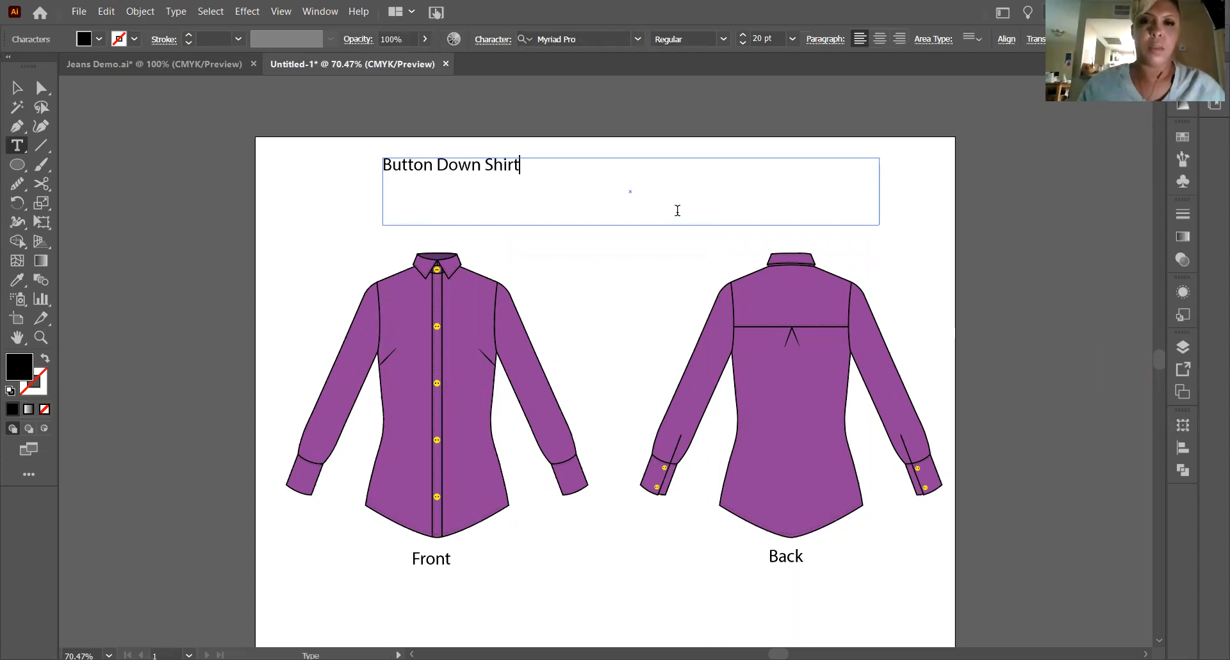
Center the "Button Down Shirt" title within its text box and set its font size to 40 pt.
key(ctrl+a)
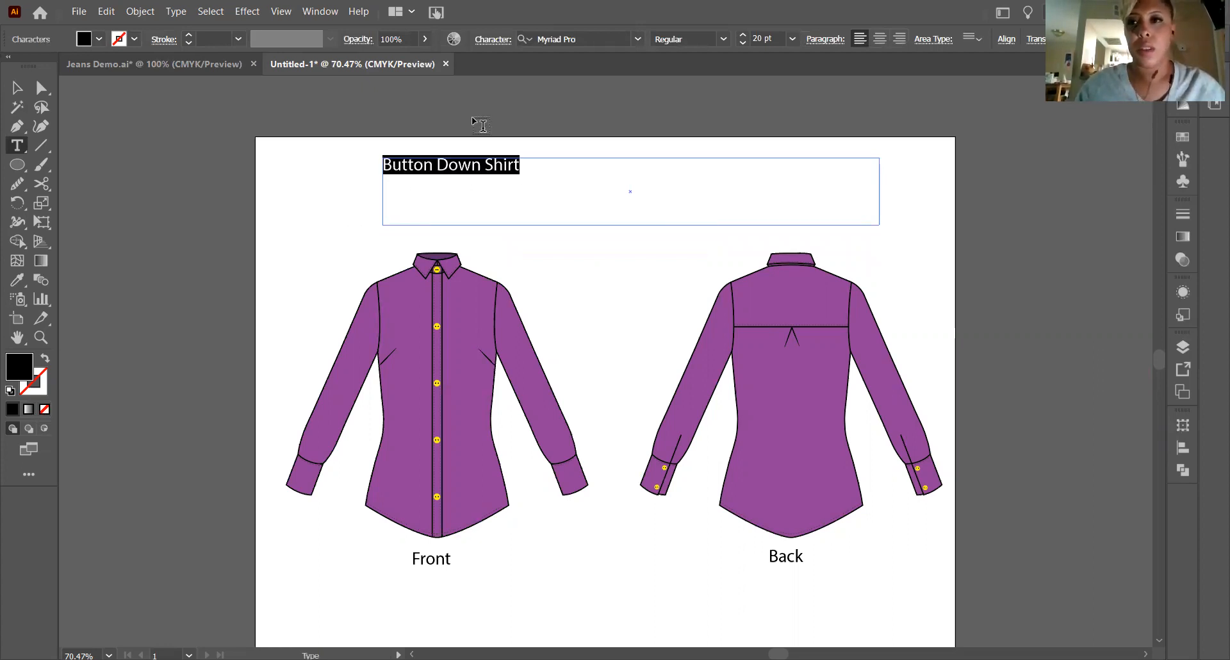
click(880, 39)
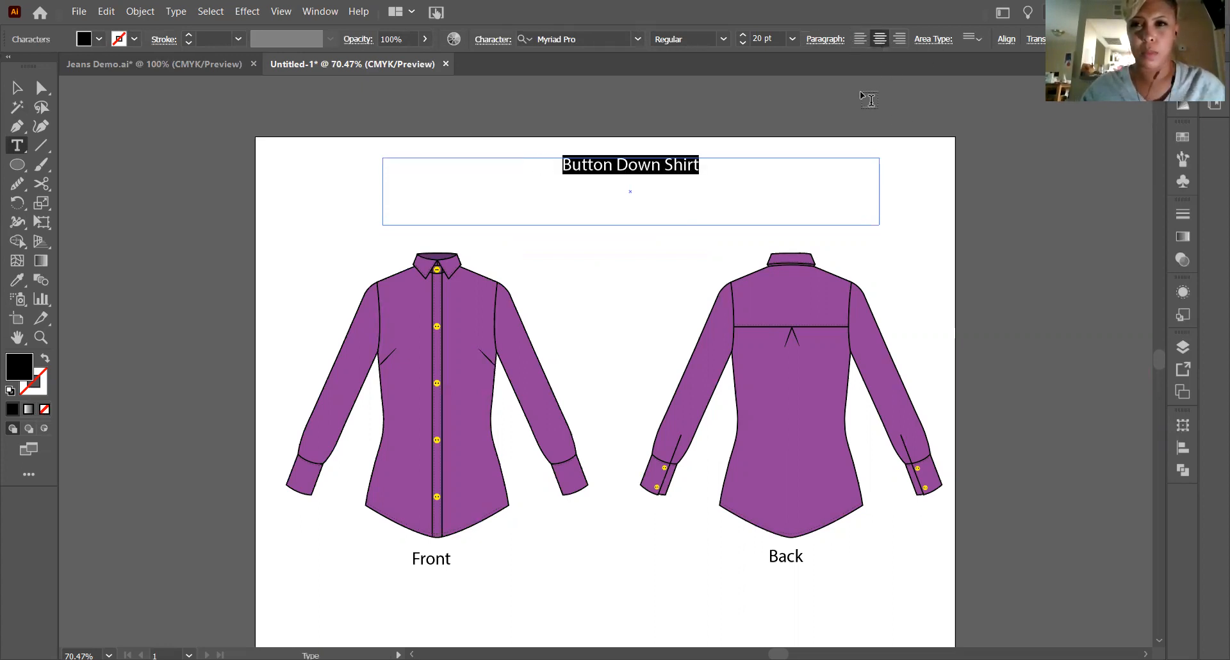
click(746, 31)
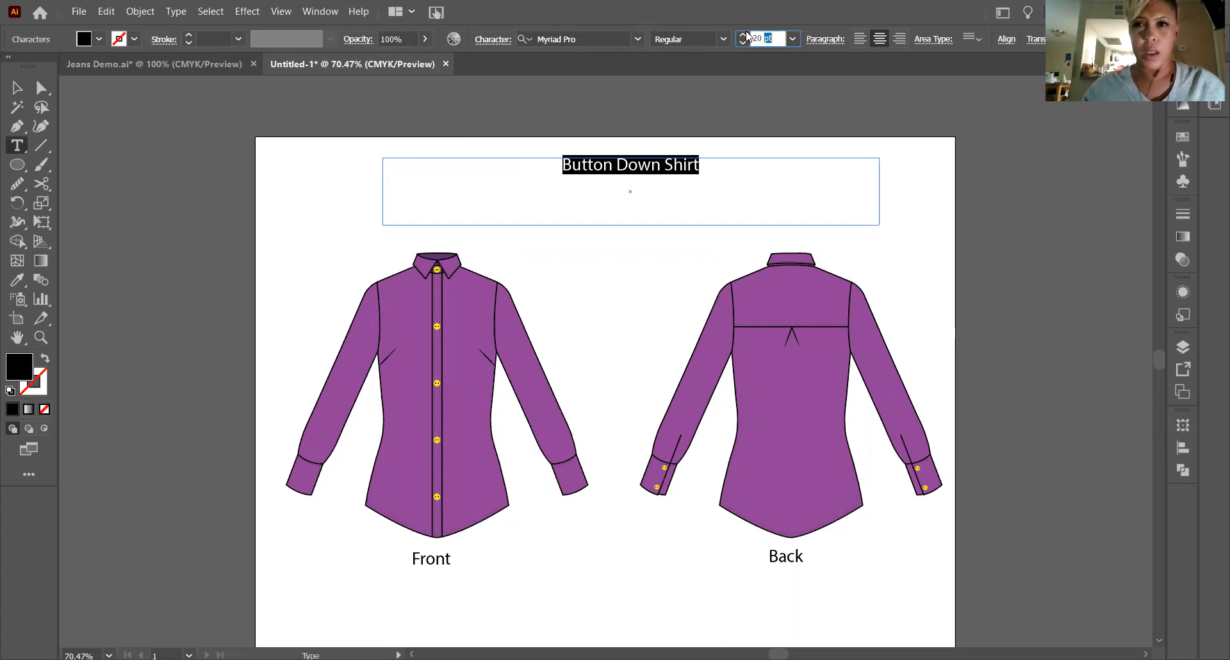
text(40)
key(Return)
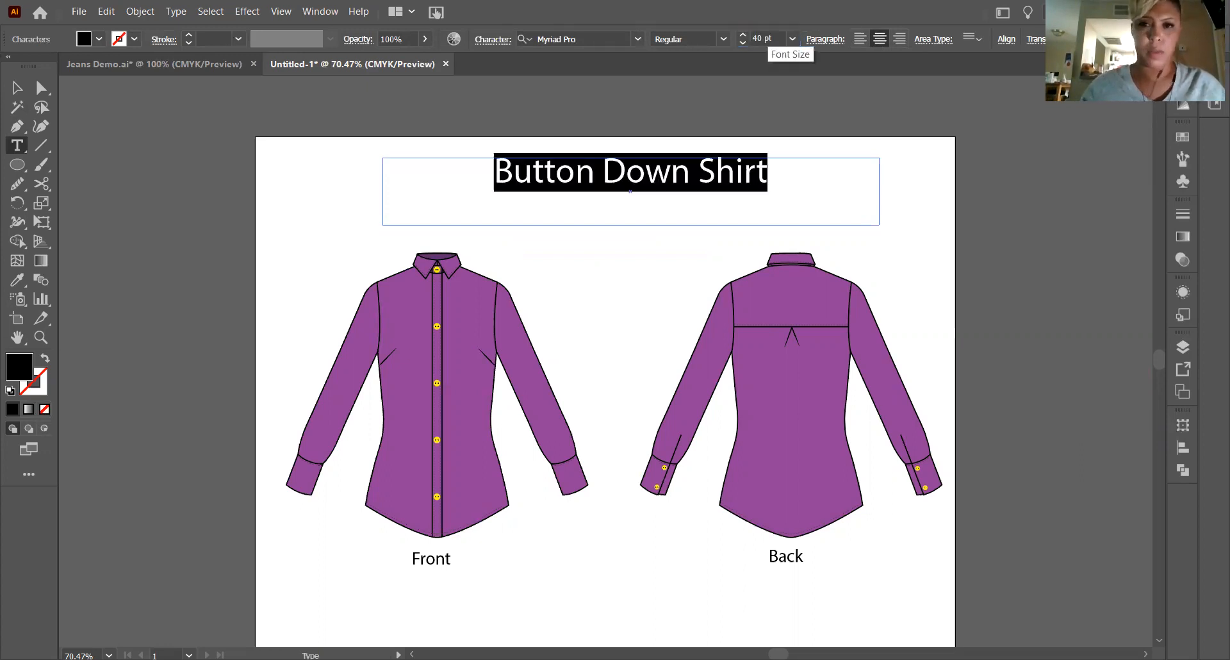
Shrink the title's text box to the height of its single line, position it midway above both shirt views, and deselect it.
click(16, 87)
click(220, 186)
click(578, 176)
drag(631, 224, 602, 193)
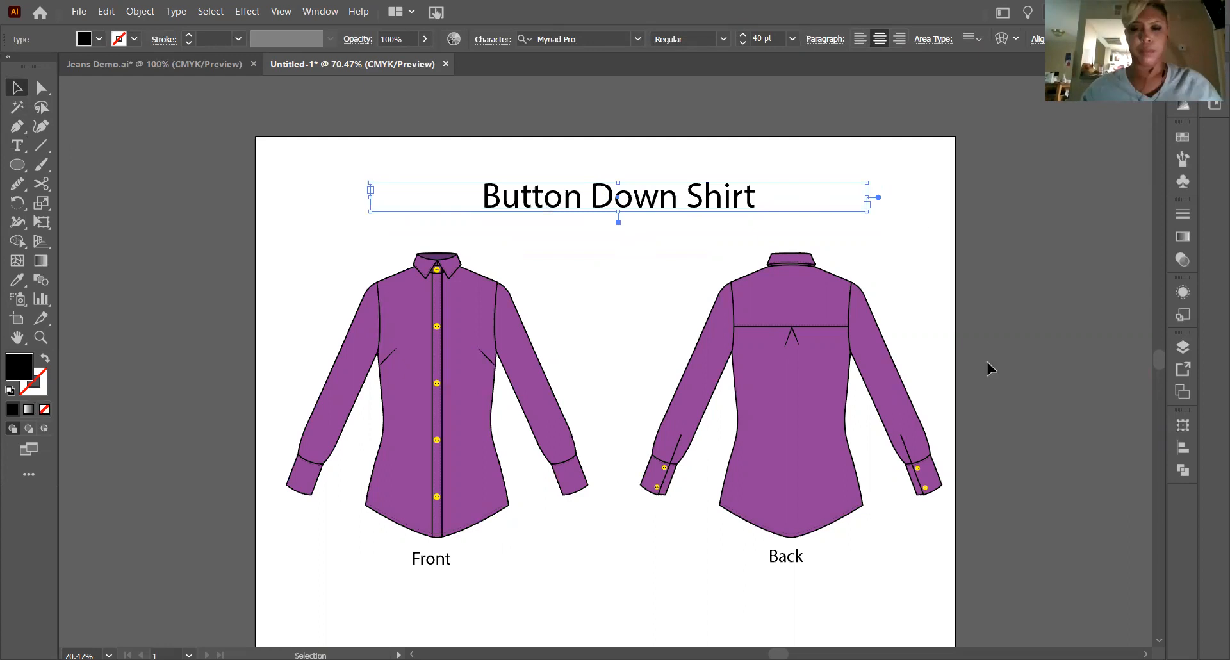
key(a)
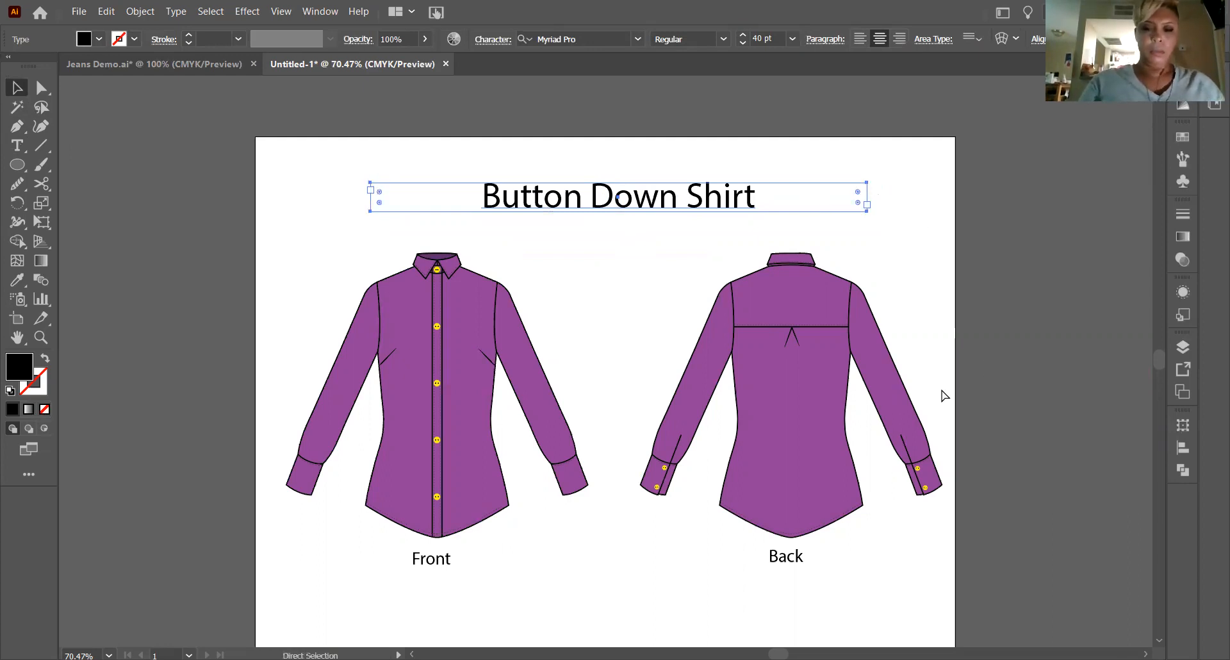
scroll(943, 395, up, 1)
key(v)
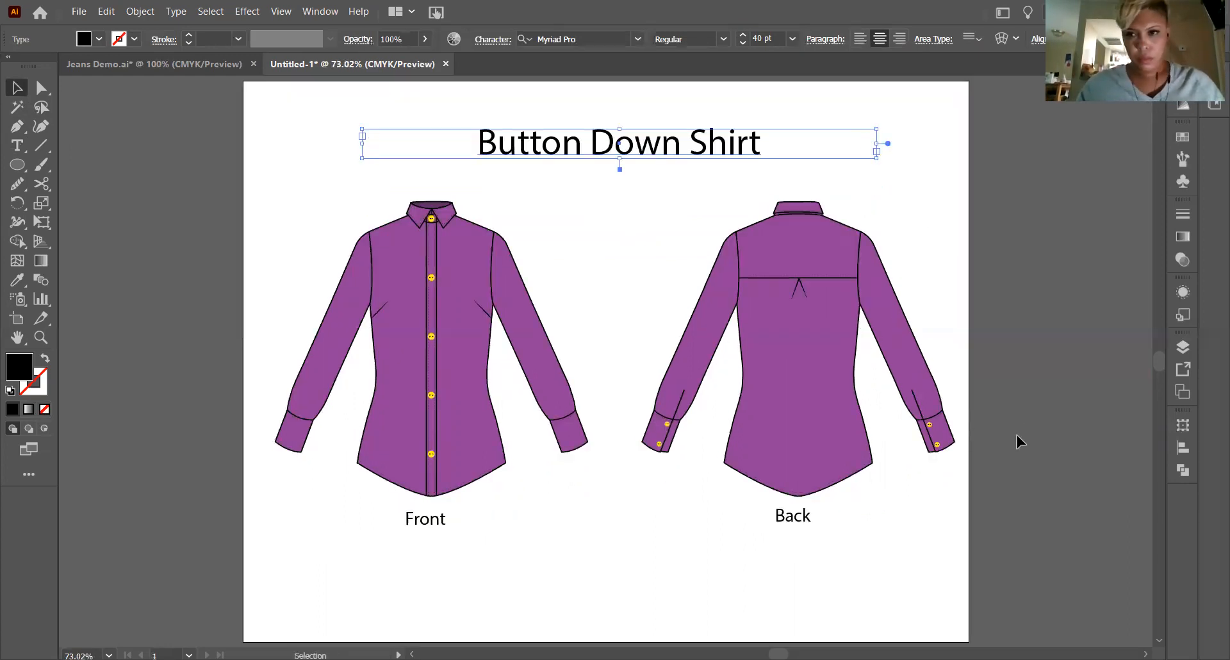
click(1024, 384)
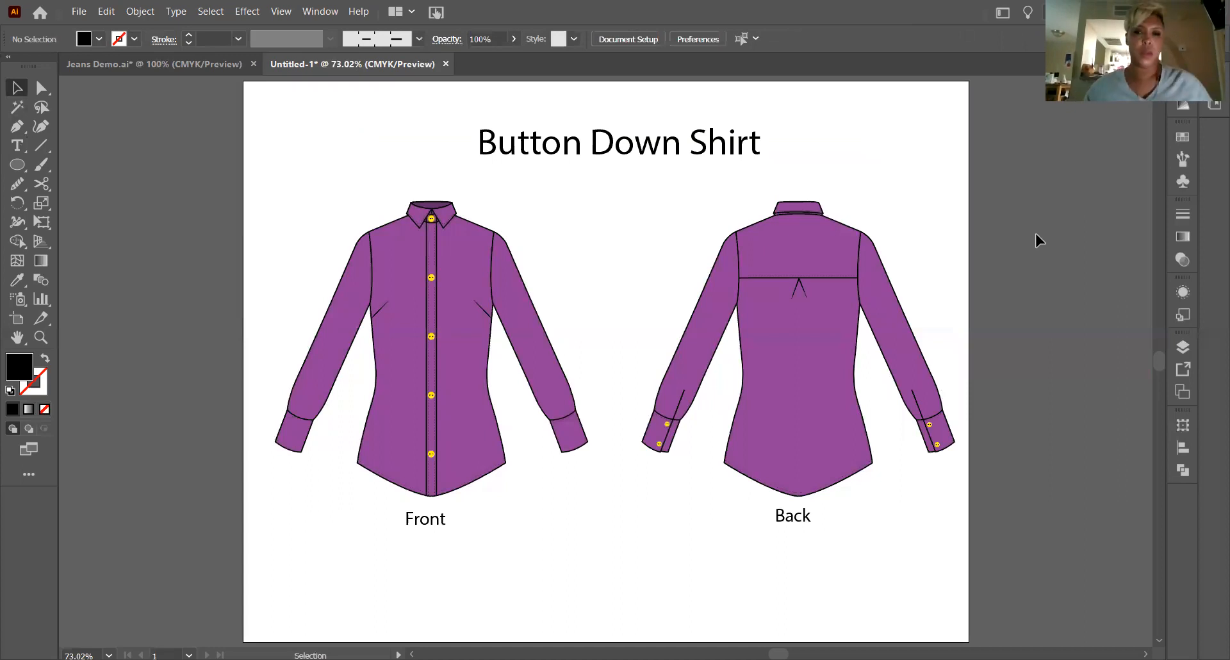